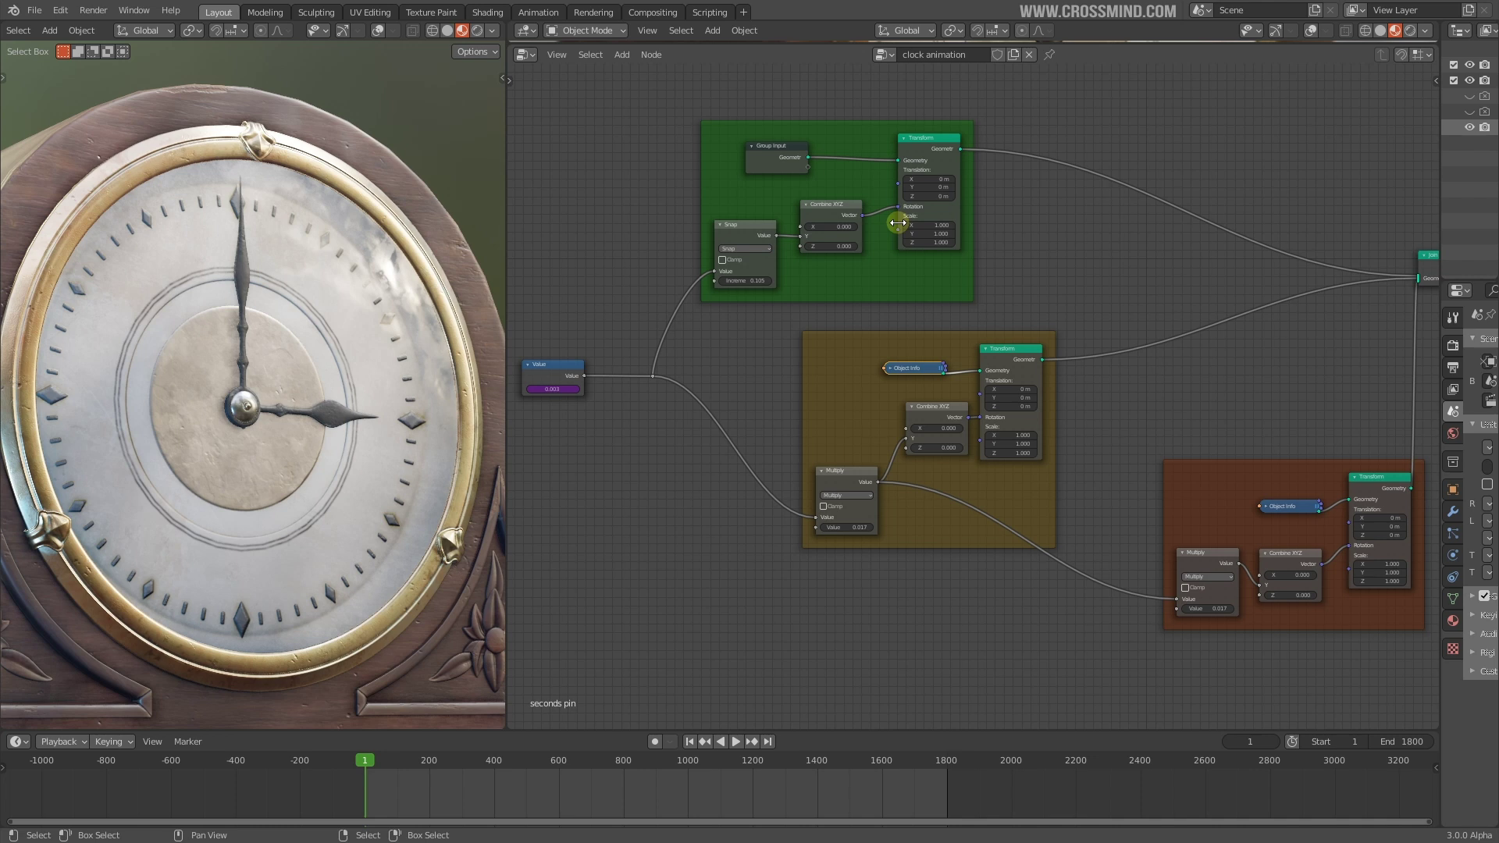
Step: Examine the clock animation node tree from the Value input through the coloured frames to the joined geometry output
scroll(898, 223, "up", 3)
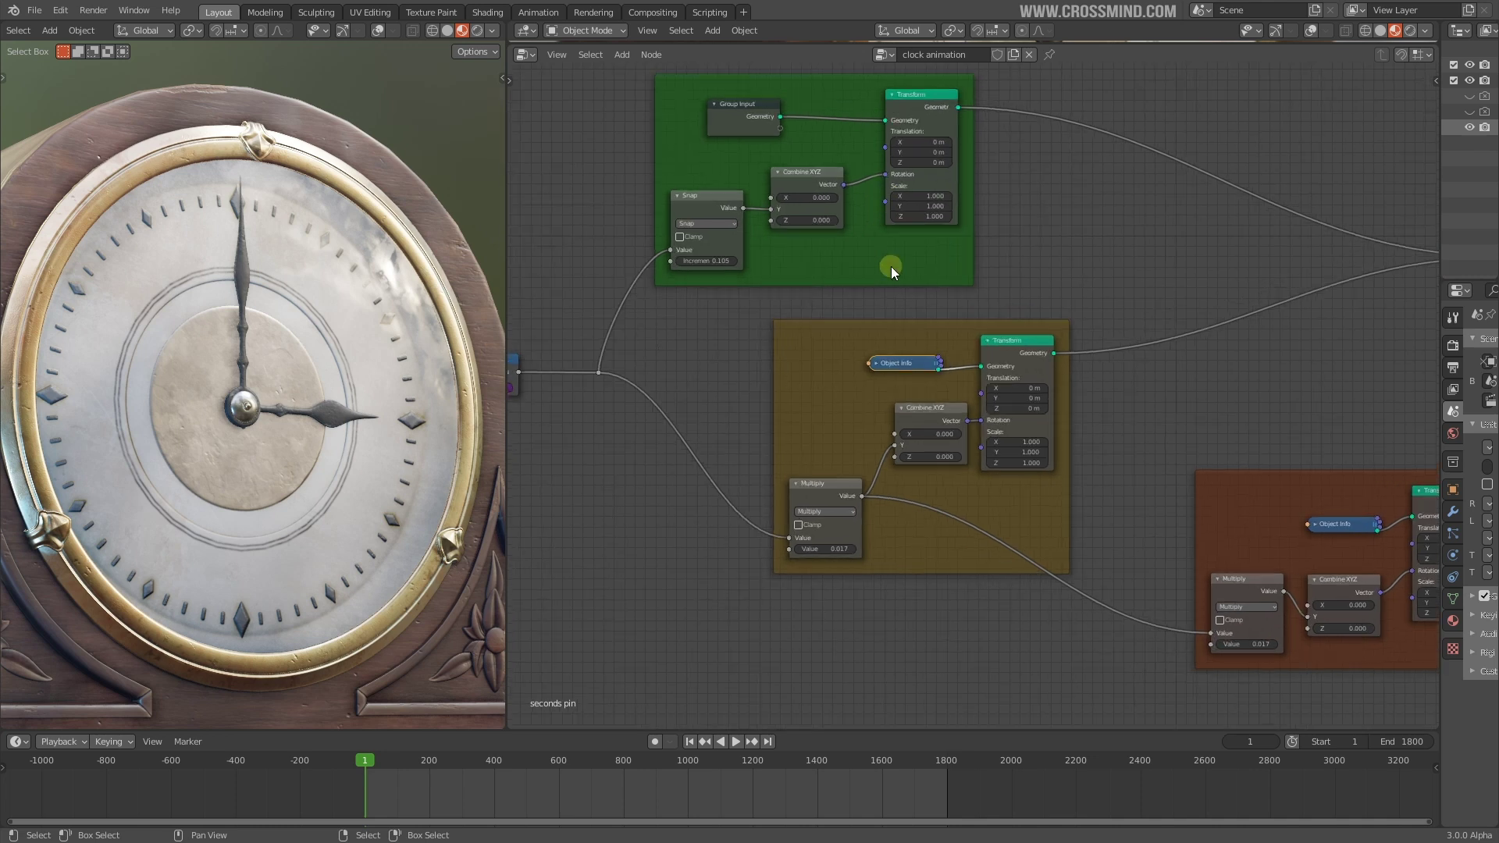
left_click_drag(1039, 444, 1033, 444)
scroll(797, 445, "down", 2)
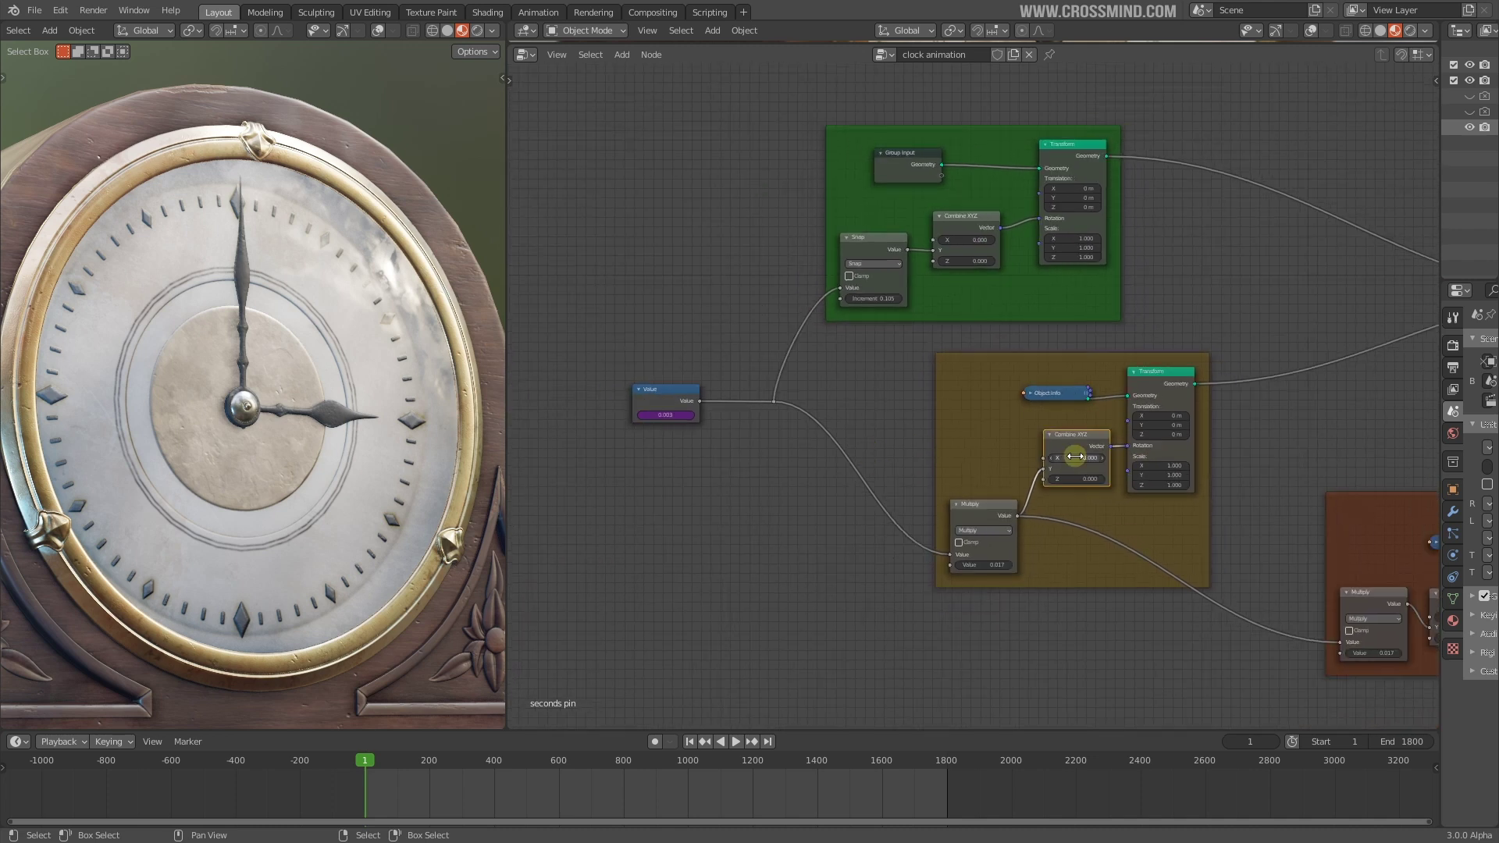
scroll(1072, 344, "down", 2)
mouse_move(1143, 347)
middle_mouse_down()
mouse_move(1055, 347)
mouse_move(1119, 346)
middle_mouse_up()
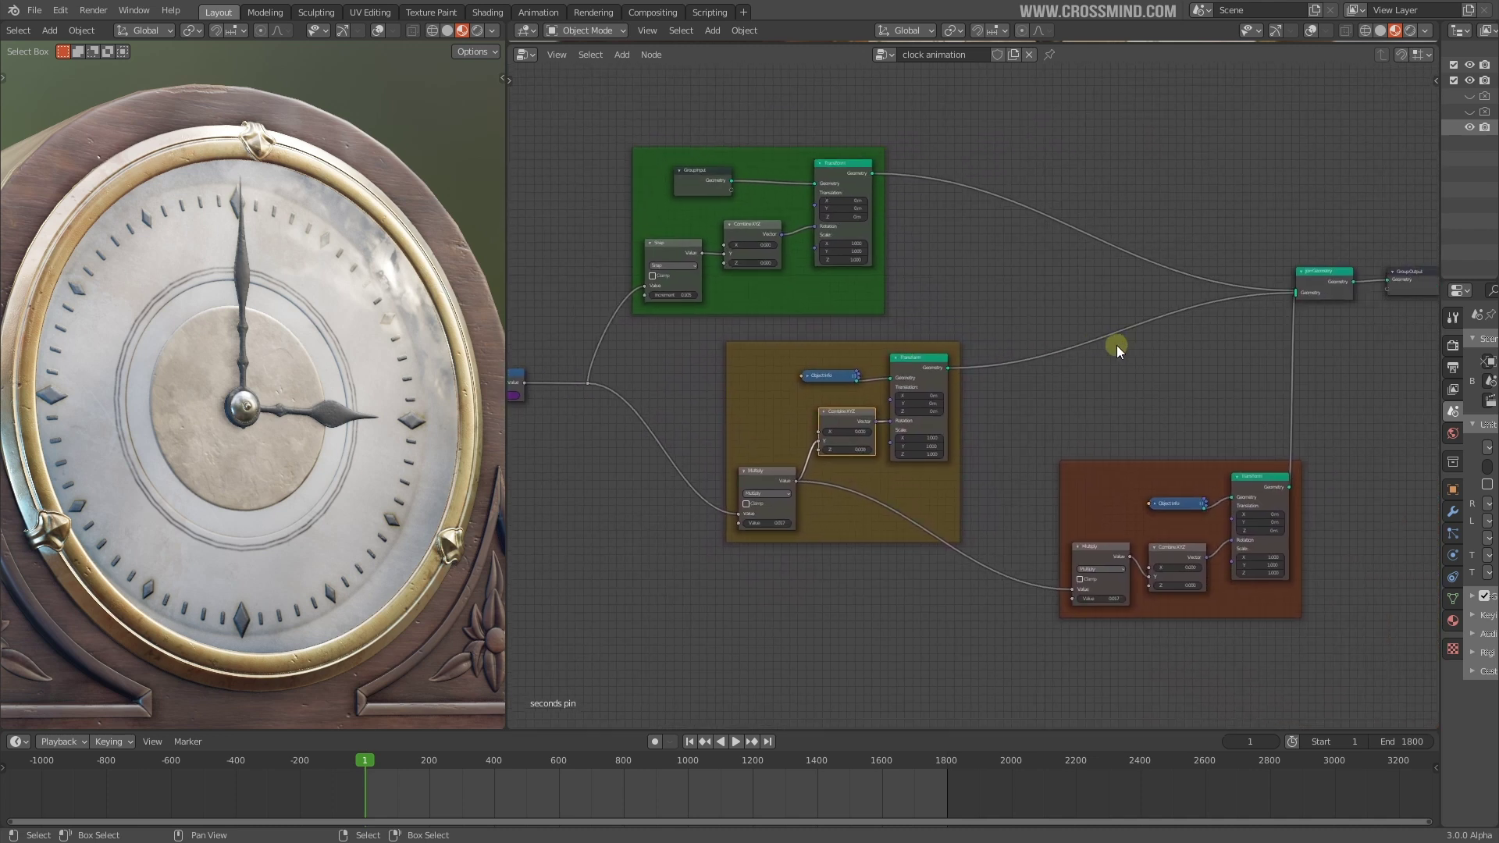
middle_click_drag(1239, 310, 966, 321)
left_click_drag(1248, 250, 1190, 295)
middle_click_drag(969, 380, 810, 365)
left_click_drag(1141, 272, 1087, 302)
middle_click_drag(707, 402, 1366, 405)
scroll(1366, 405, "up", 2)
Step: Play the clock animation from its first frame and scrub through the timeline to watch the clock hands
left_click(691, 742)
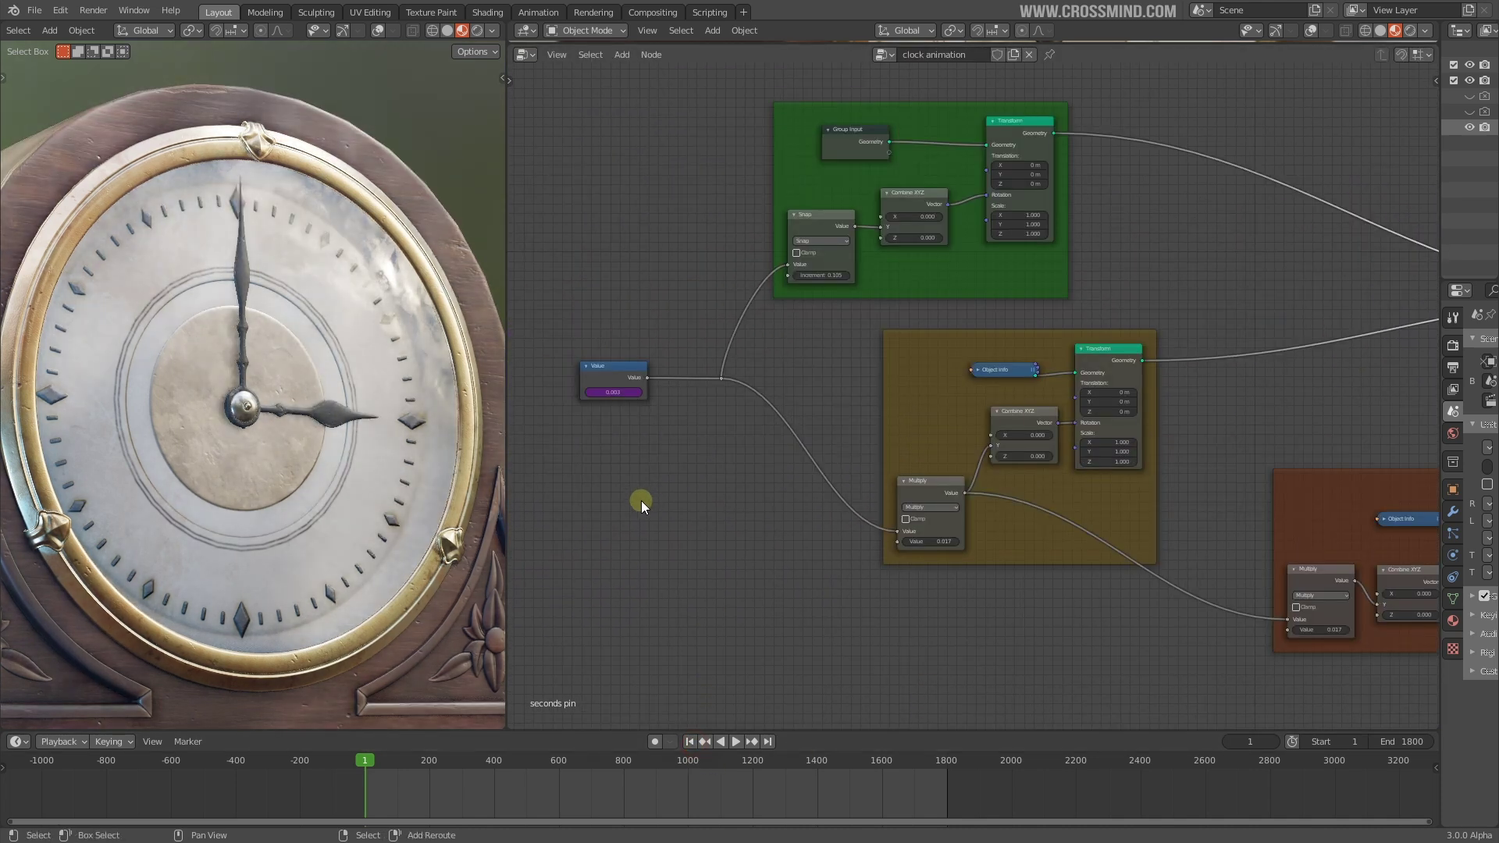
key("space")
left_click_drag(375, 769, 672, 726)
scroll(865, 406, "down", 4)
middle_click_drag(858, 431, 792, 438)
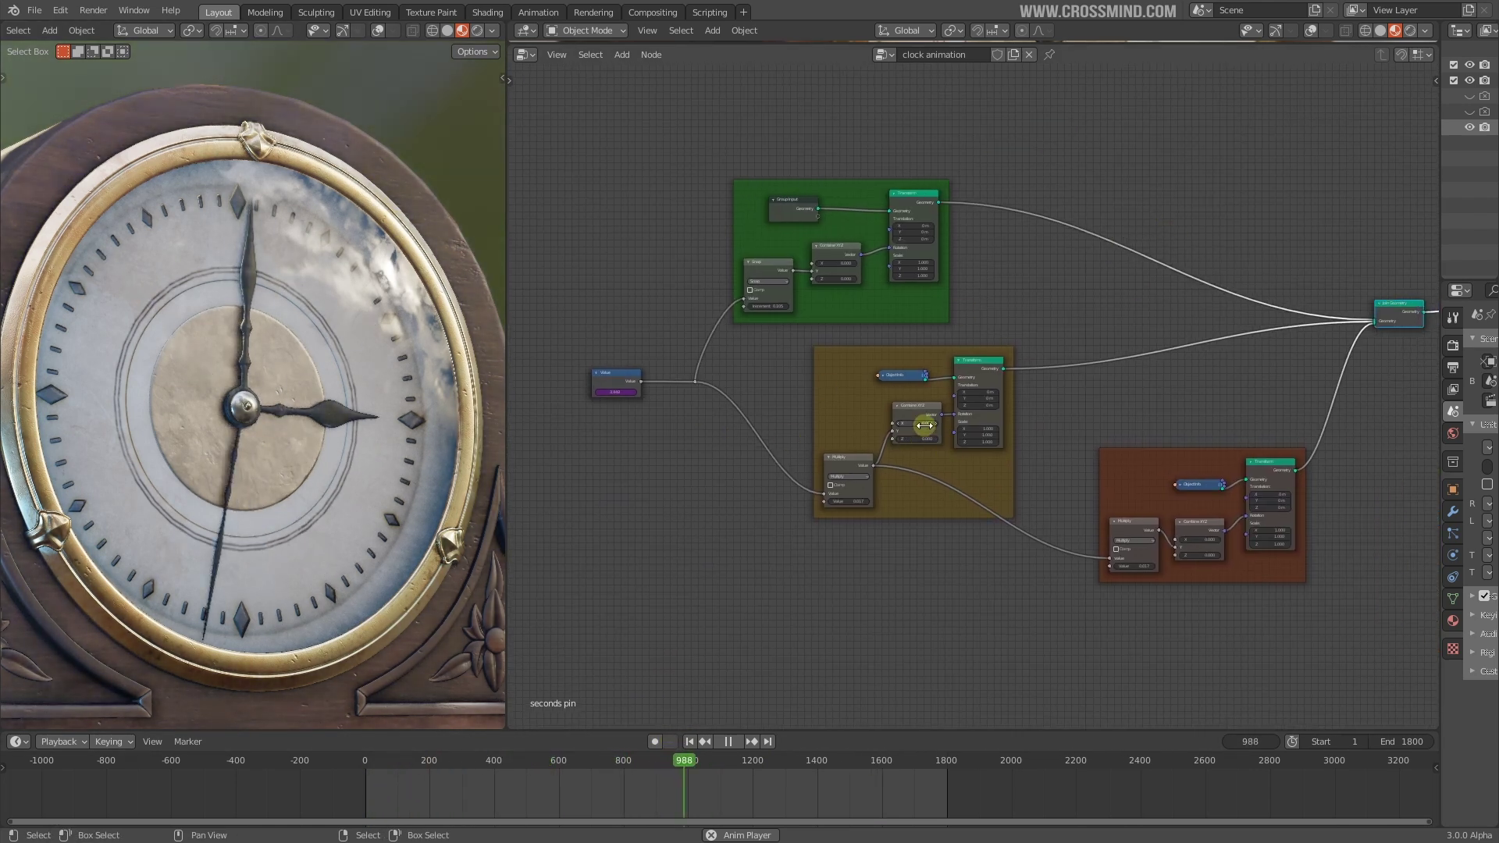
scroll(952, 421, "up", 3)
left_click_drag(421, 767, 478, 754)
Step: Start a new default scene without saving the changes to the clock file
left_click(35, 10)
left_click(37, 322)
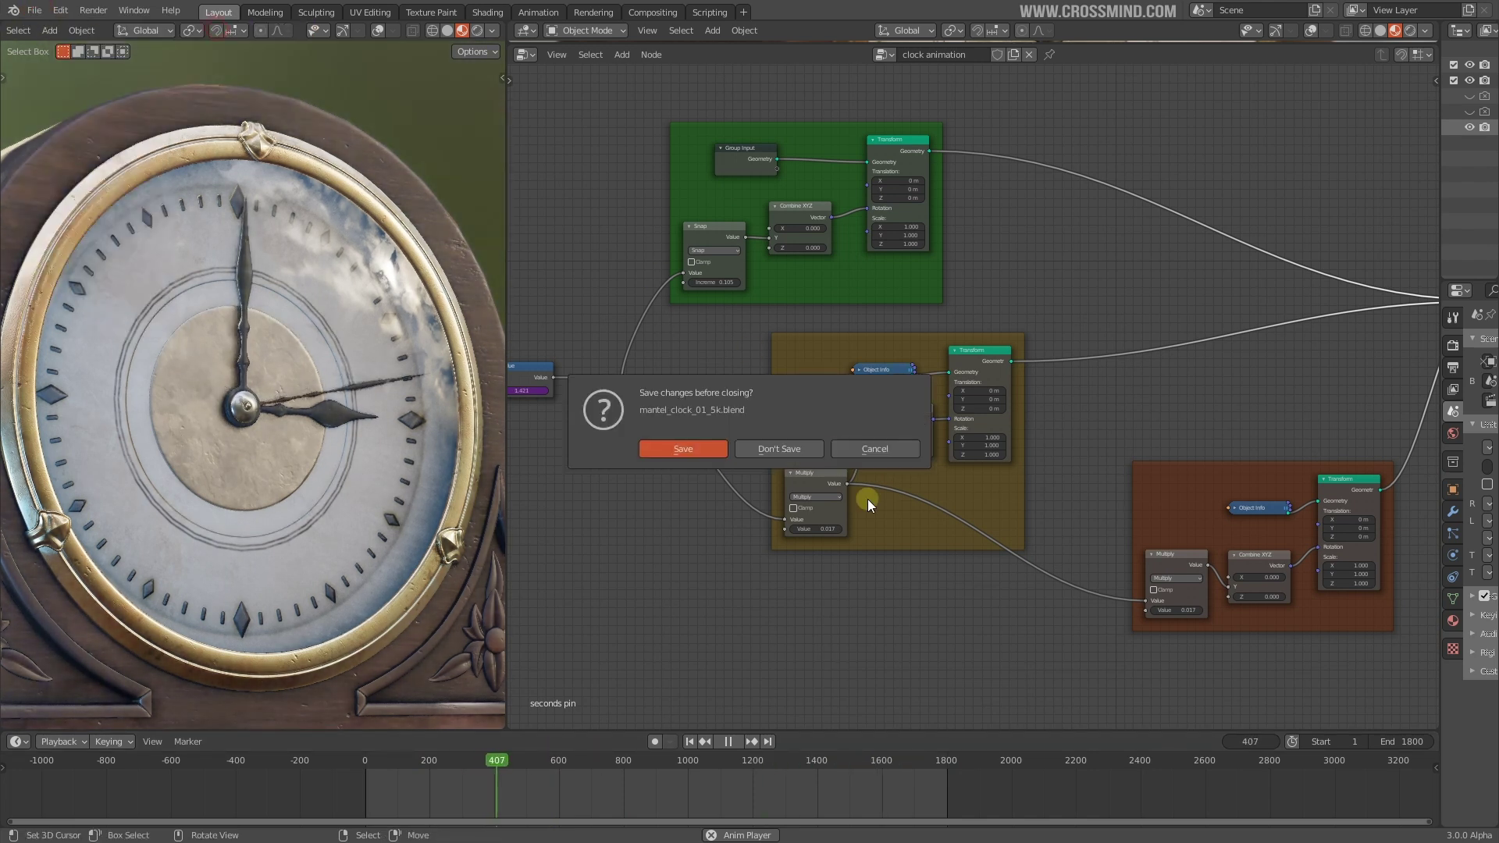
left_click(795, 449)
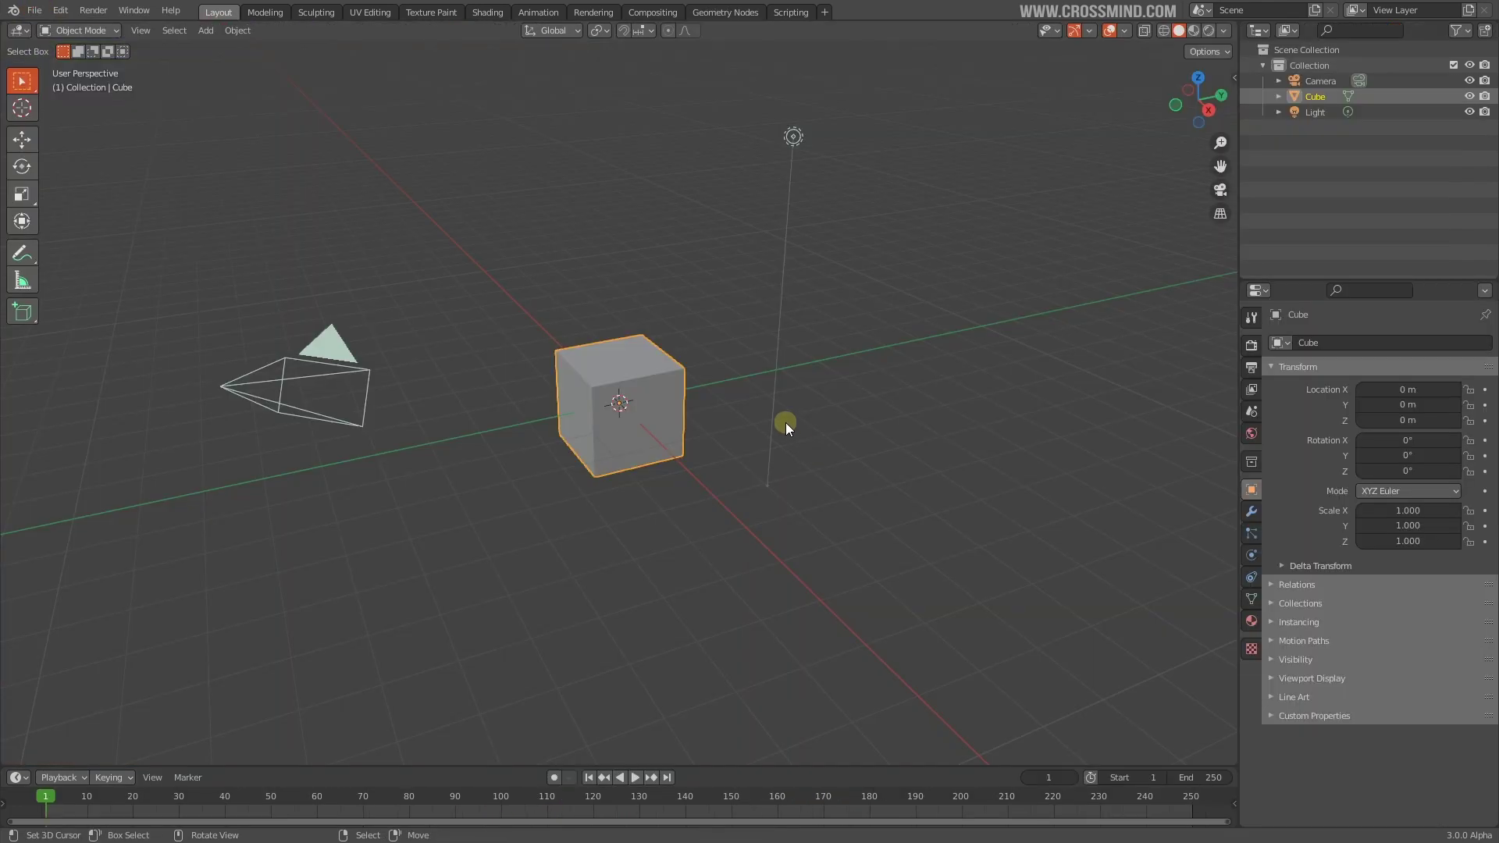
Step: Move the cube's upper corner vertices in Edit Mode to distort its top
key("Tab")
middle_click_drag(652, 419, 723, 429)
key("3")
right_click(630, 357)
key("1")
right_click(711, 357)
key("g")
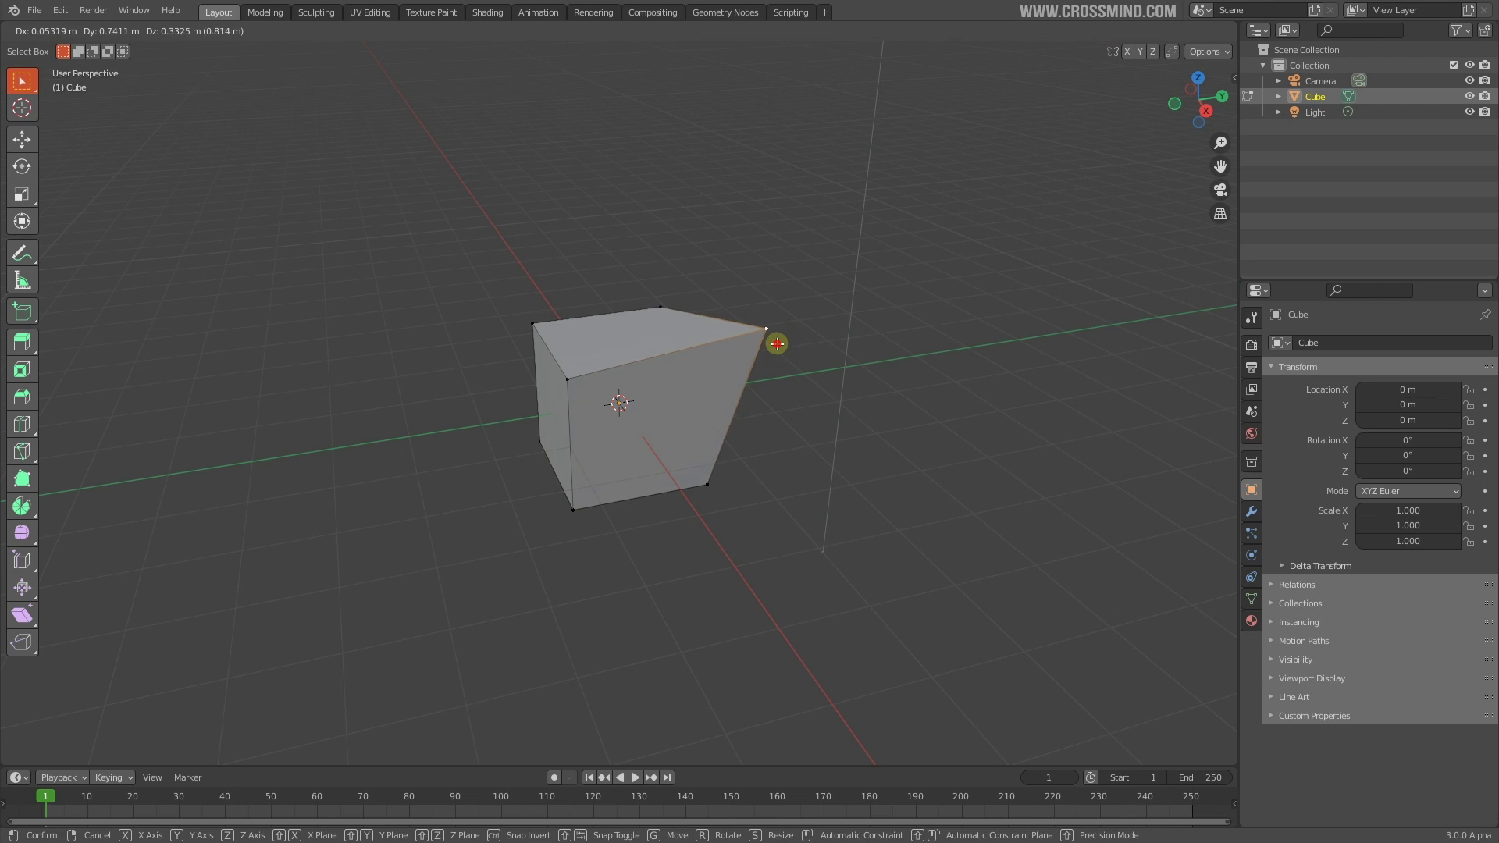
right_click_drag(777, 344, 777, 344)
right_click_drag(666, 308, 641, 316)
right_click_drag(522, 387, 508, 389)
right_click_drag(533, 324, 553, 339)
middle_click_drag(558, 348, 630, 480)
right_click_drag(558, 453, 511, 466)
right_click_drag(557, 322, 559, 320)
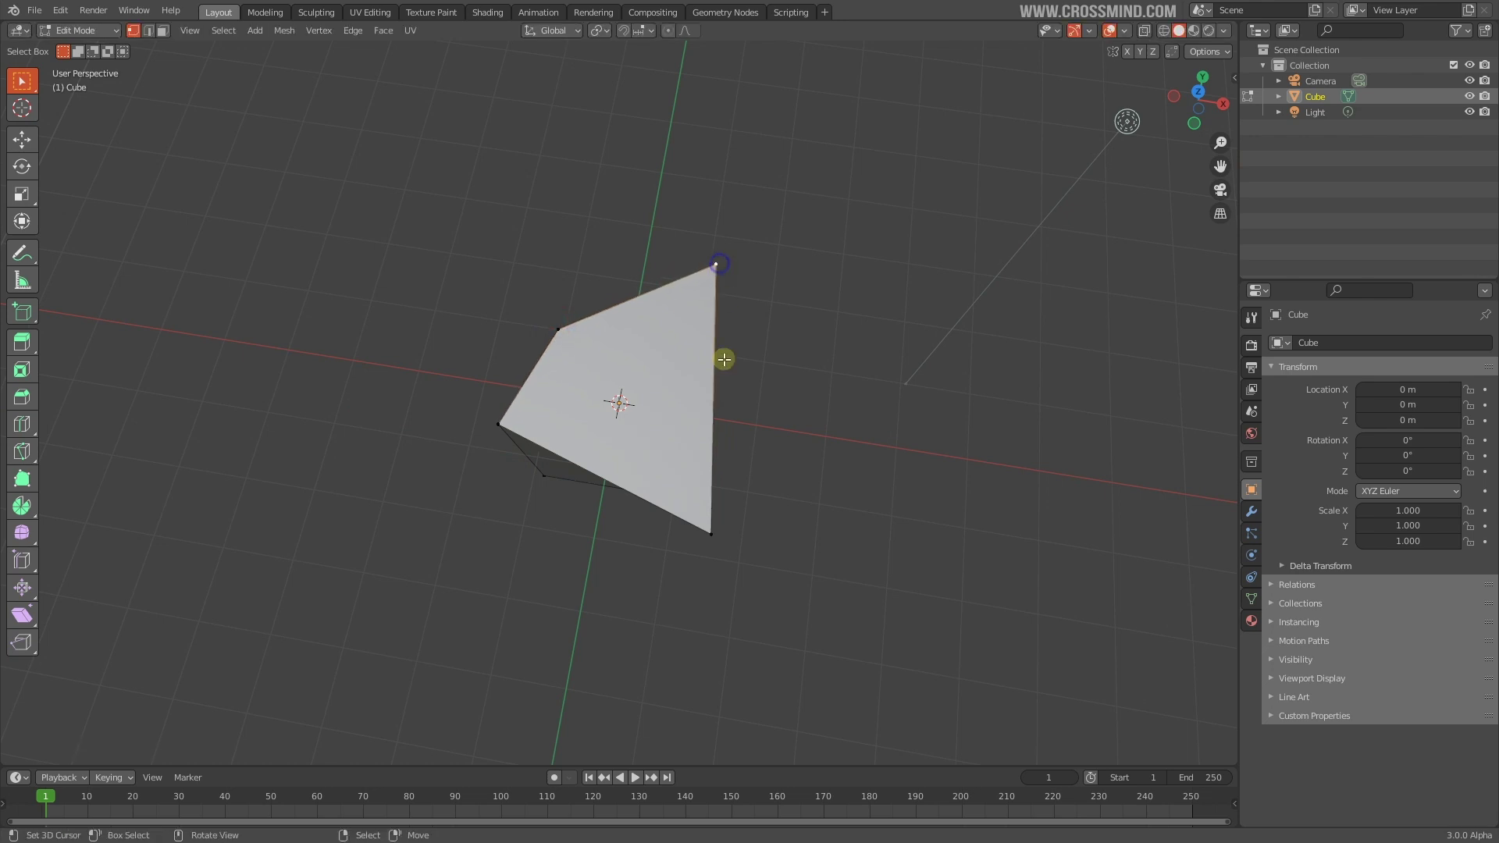
Step: Shift the cube's lower corner vertices from several sides to make its base irregular
middle_click_drag(720, 299, 632, 418)
right_click_drag(677, 493, 626, 492)
middle_click_drag(722, 484, 640, 481)
right_click(712, 467)
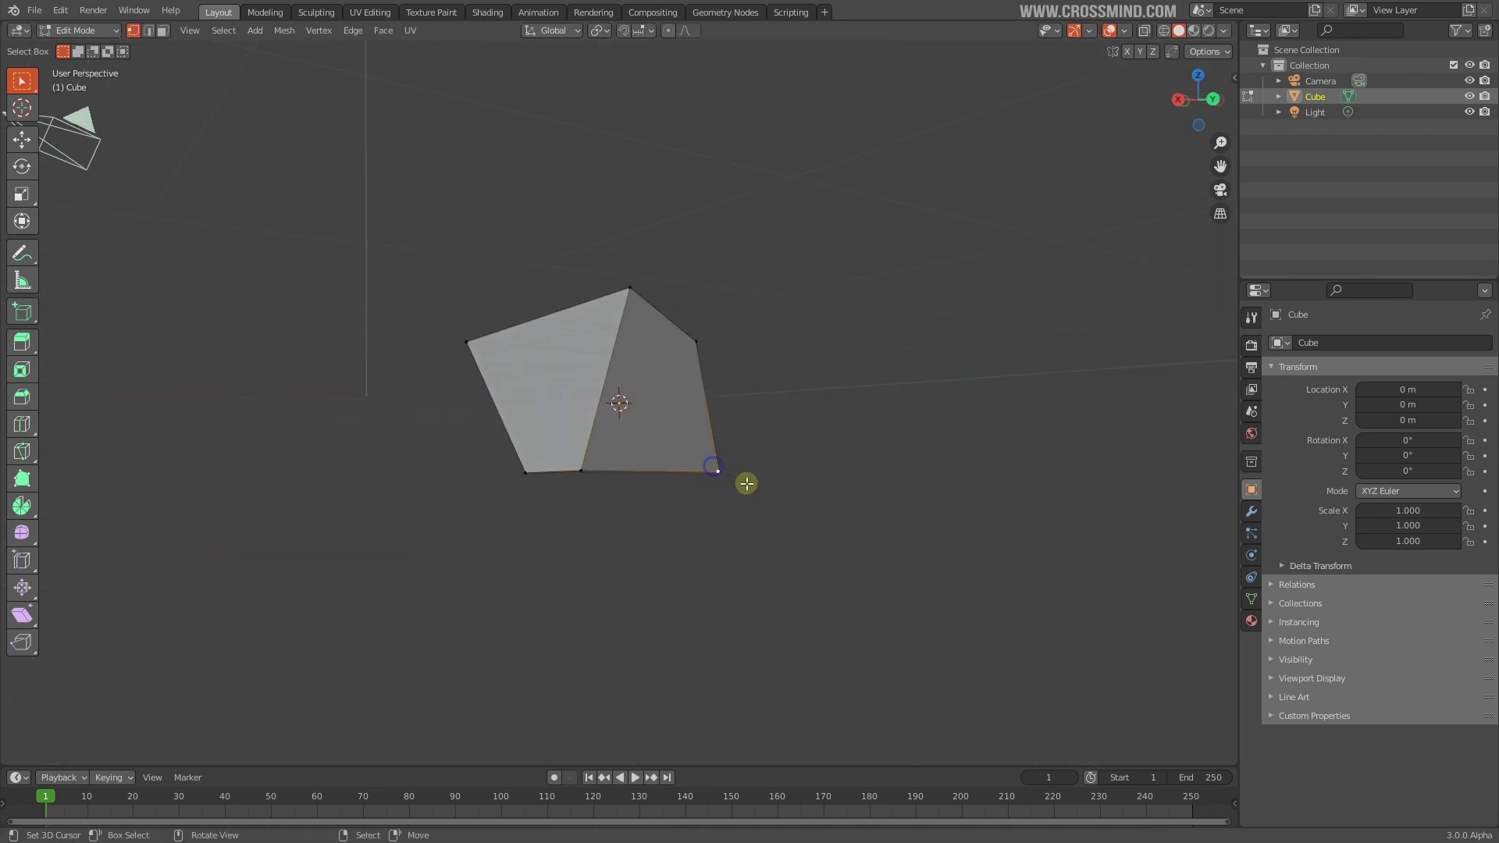
middle_click_drag(743, 482, 682, 492)
right_click_drag(644, 494, 609, 487)
right_click(720, 473)
middle_click_drag(736, 496, 597, 500)
right_click_drag(628, 497, 600, 498)
right_click_drag(691, 455, 745, 490)
Step: Extrude the distorted cube's top face twice into a bent shape and return to Object Mode
key("3")
right_click(647, 334)
left_click(697, 235, "ctrl")
left_click(907, 191, "ctrl")
key("Tab")
middle_click_drag(961, 363, 696, 412)
scroll(696, 422, "down", 3)
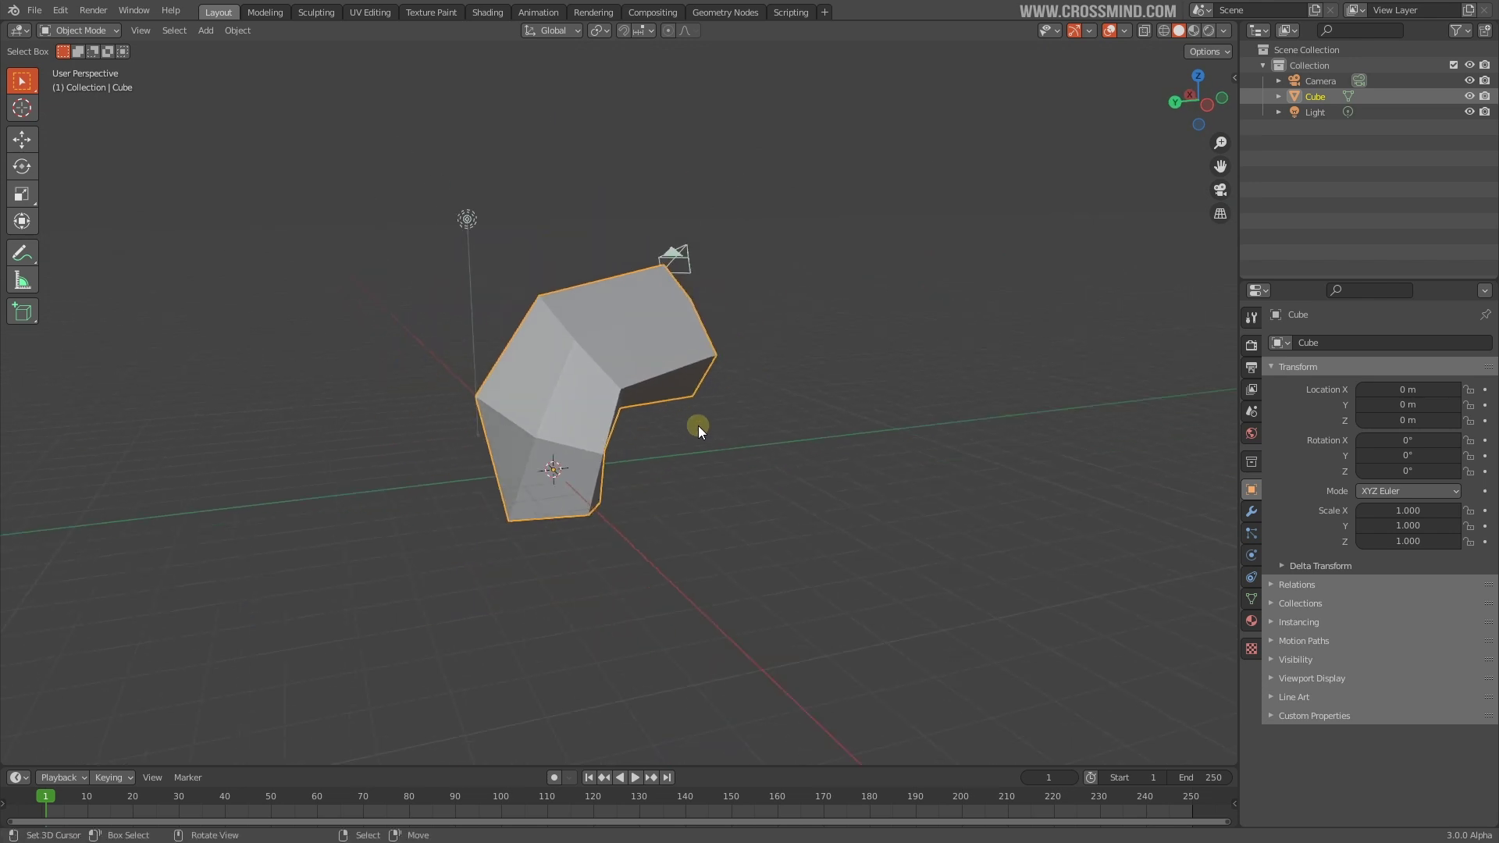
Step: Split the 3D viewport into two side-by-side areas and turn one into a Geometry Node Editor
left_click_drag(1239, 28, 569, 124)
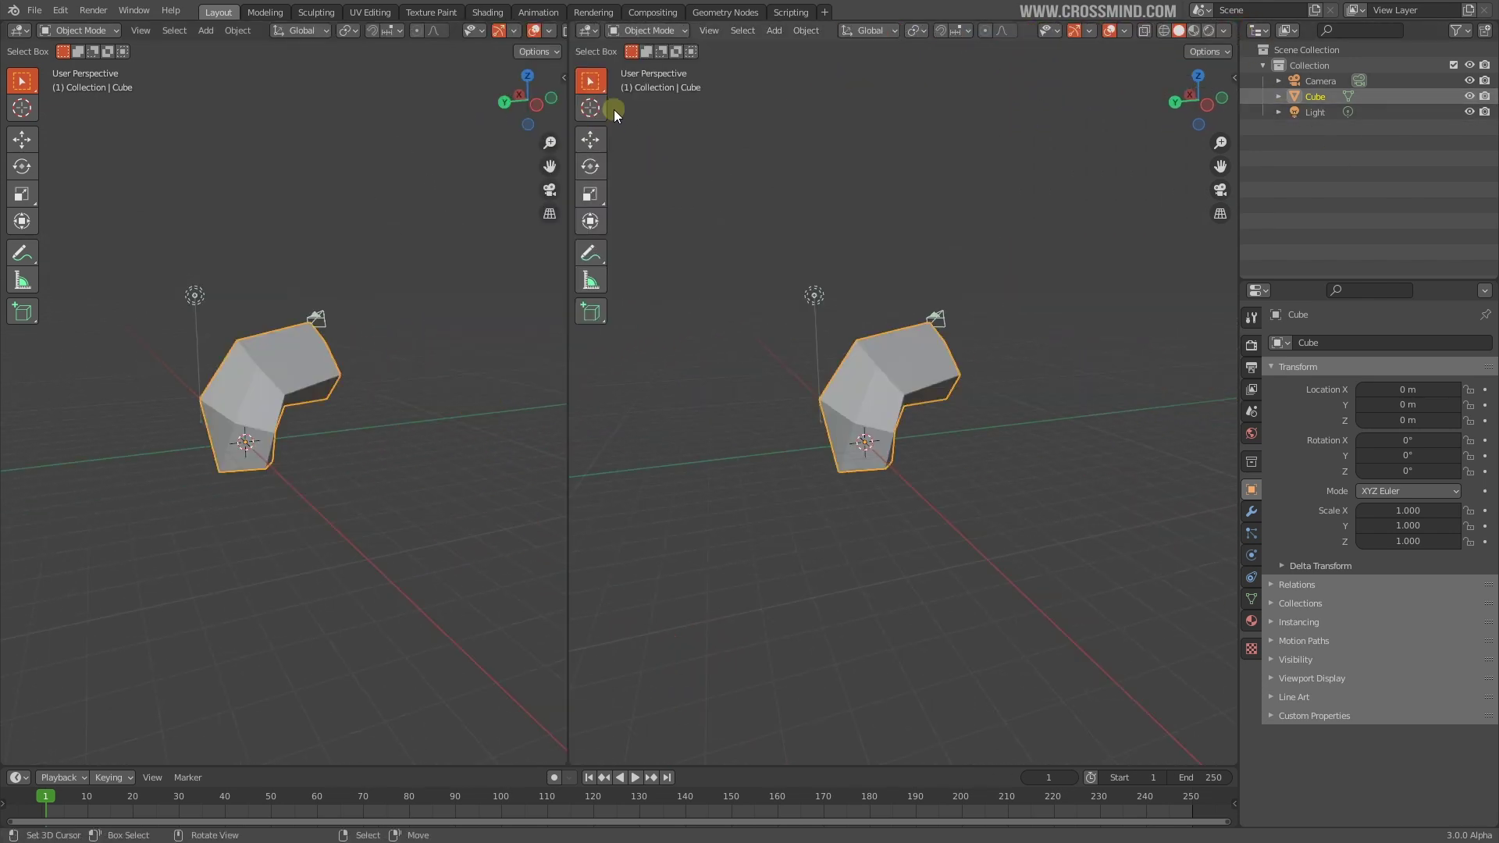
left_click(588, 33)
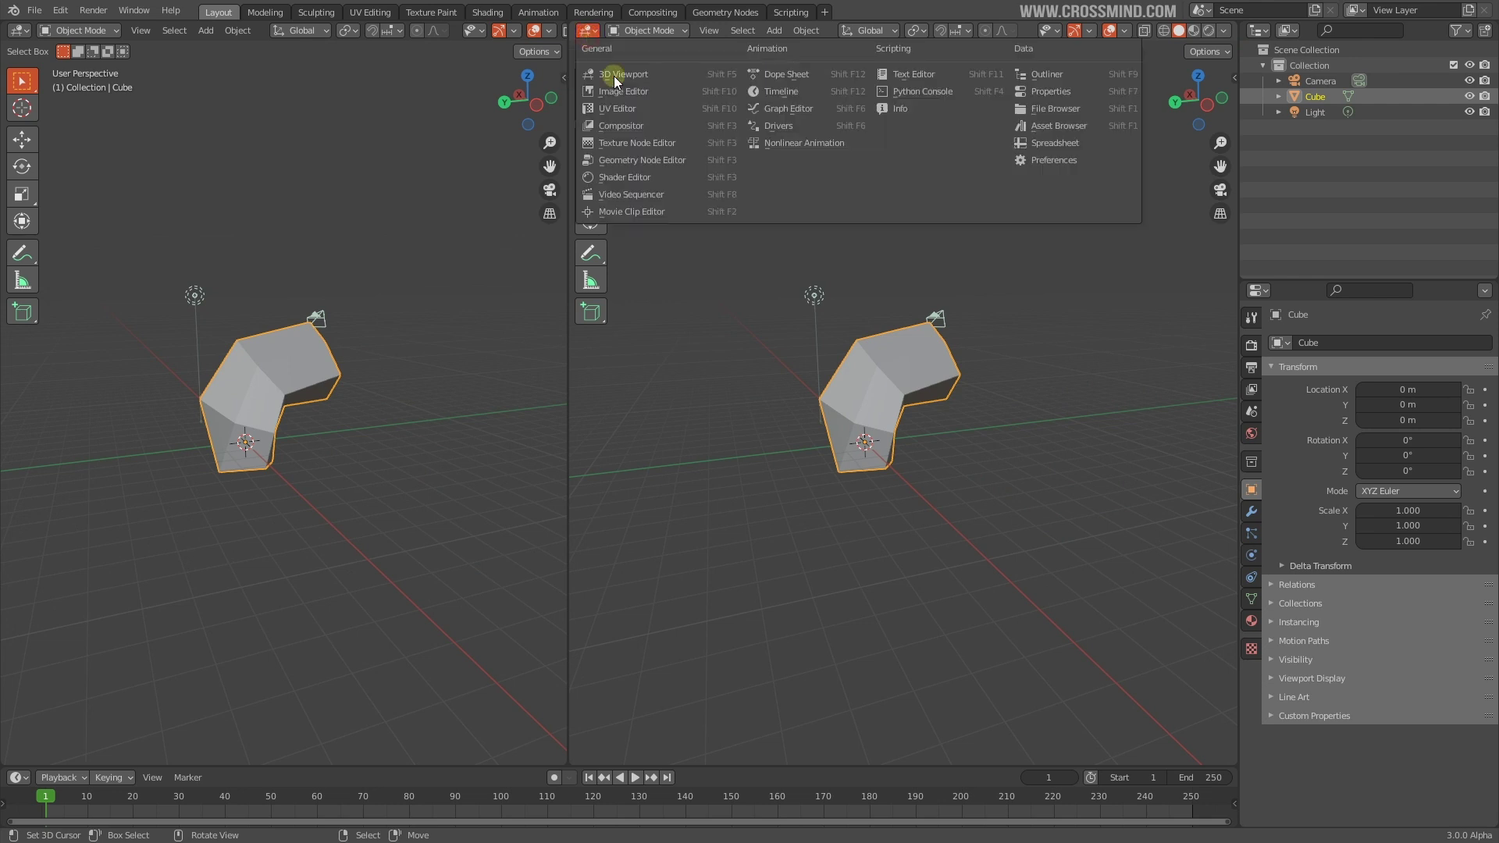
left_click(648, 160)
Step: Delete all objects in the scene and add a new cube with its location cleared
key("n")
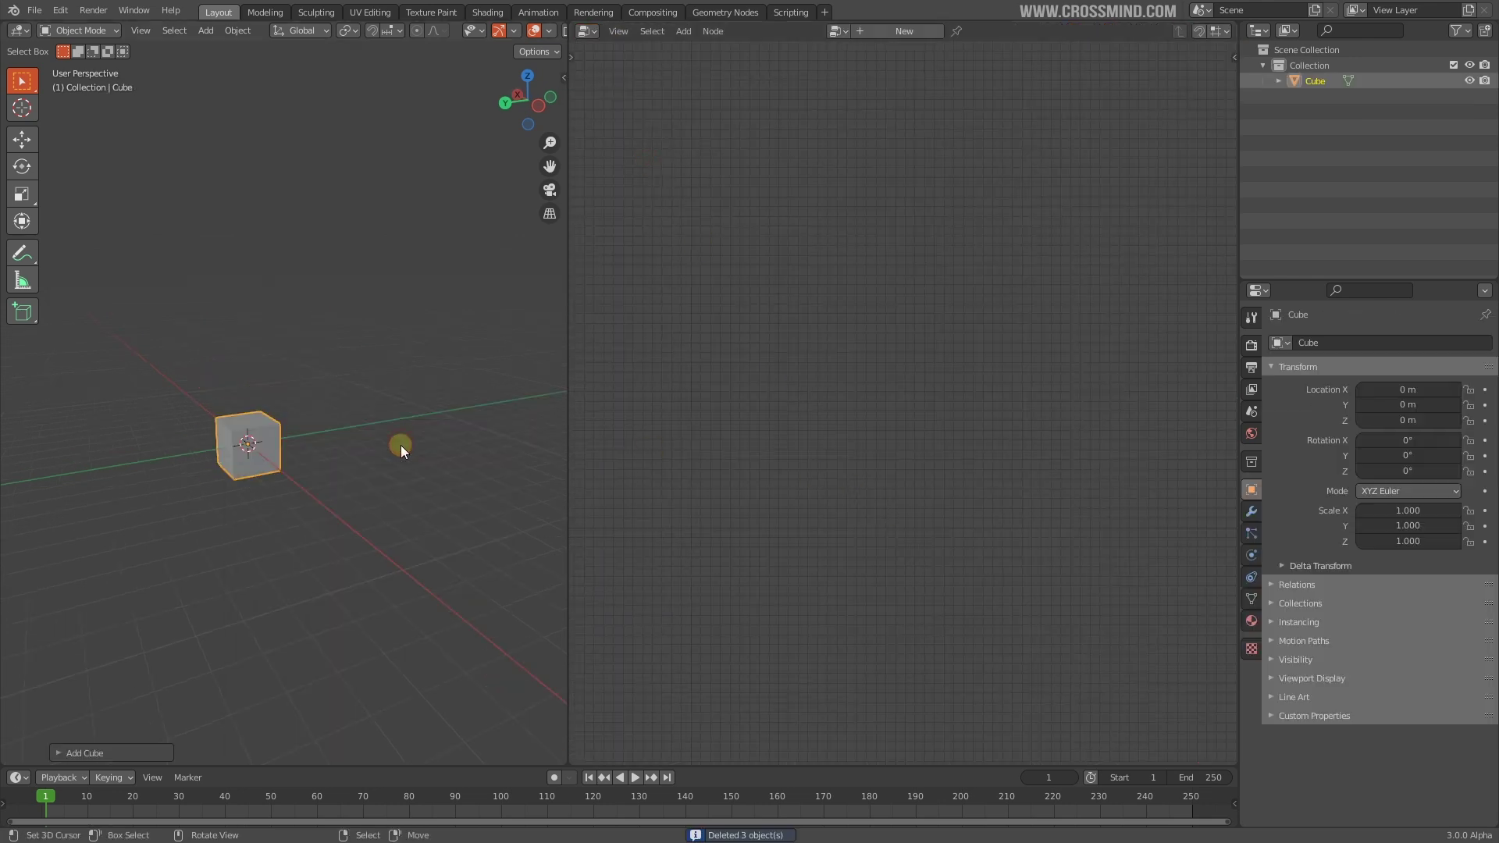
key("alt+g")
scroll(400, 445, "up", 3)
middle_click_drag(326, 476, 343, 367, "shift")
Step: Create a new geometry node tree for the cube and place a Value node below the input-output link
left_click(933, 32)
scroll(921, 466, "up", 3)
key("shift+a")
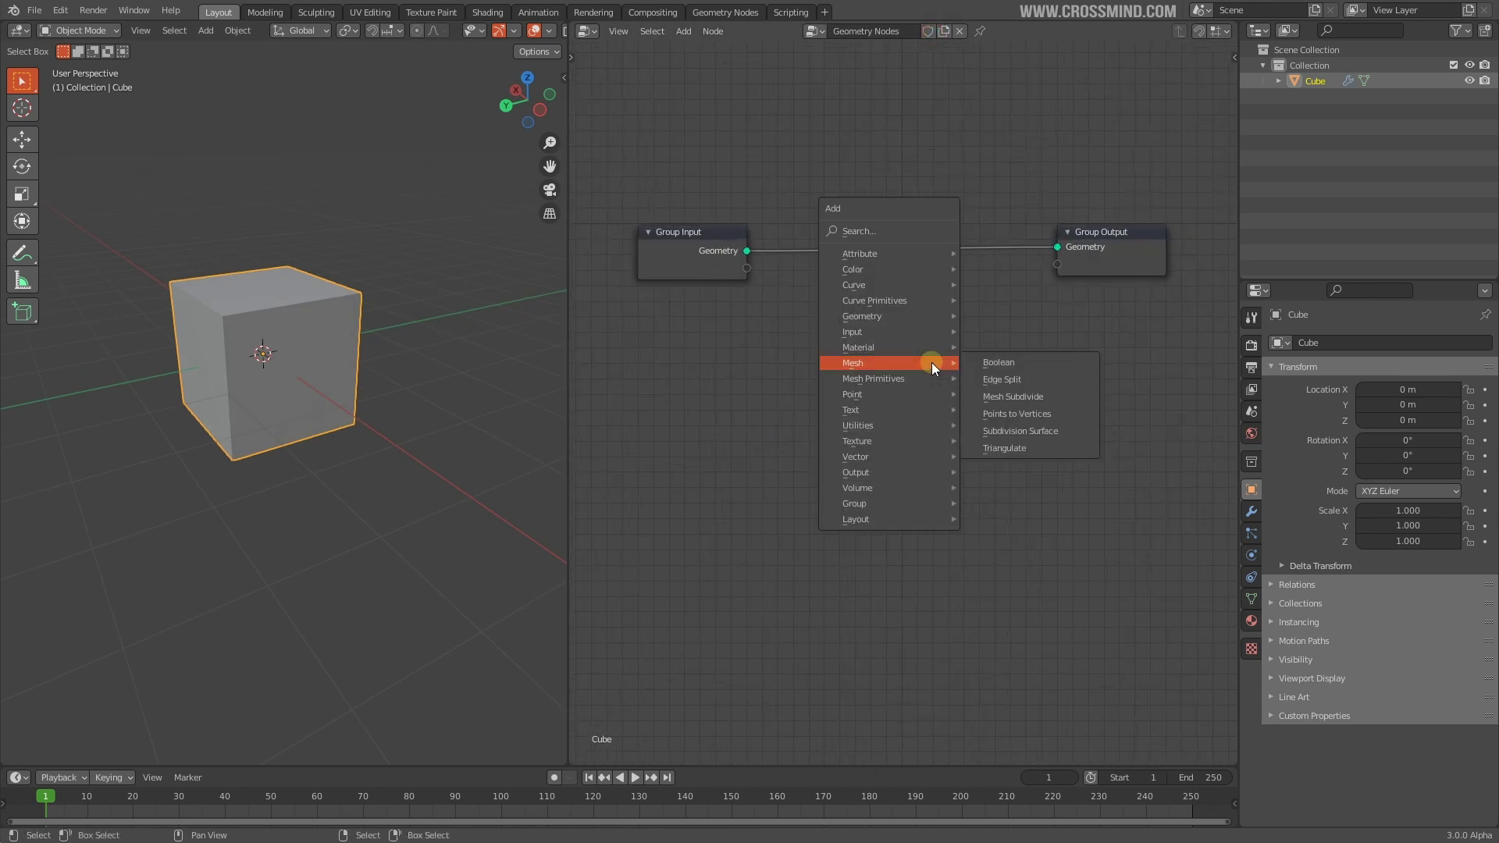
type("value")
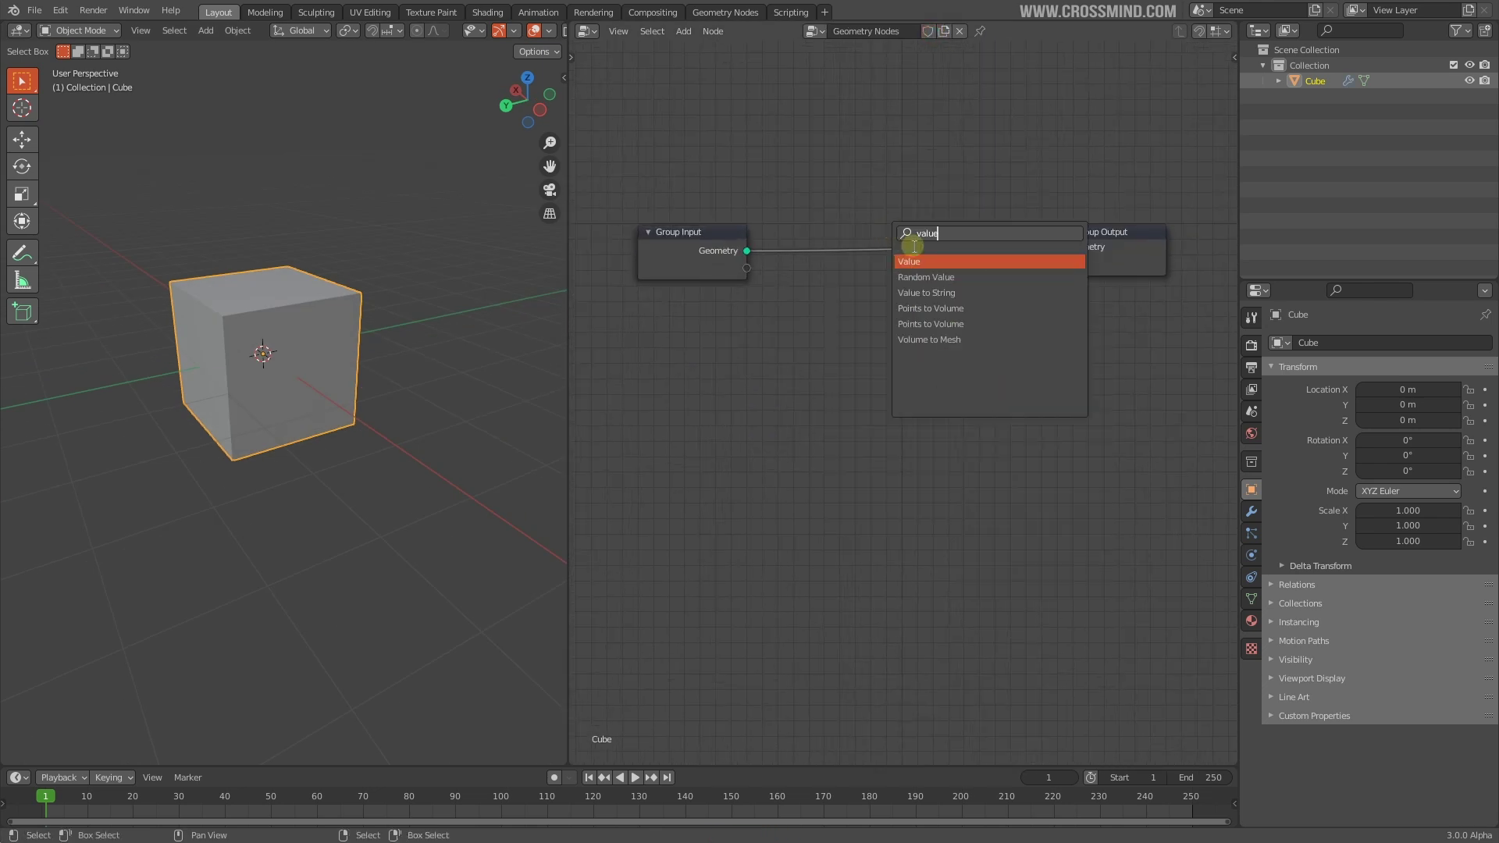
key("Return")
left_click(847, 434)
Step: Set the Value node to 21.1 and widen the node editor
scroll(861, 478, "up", 8)
left_click_drag(854, 481, 897, 481)
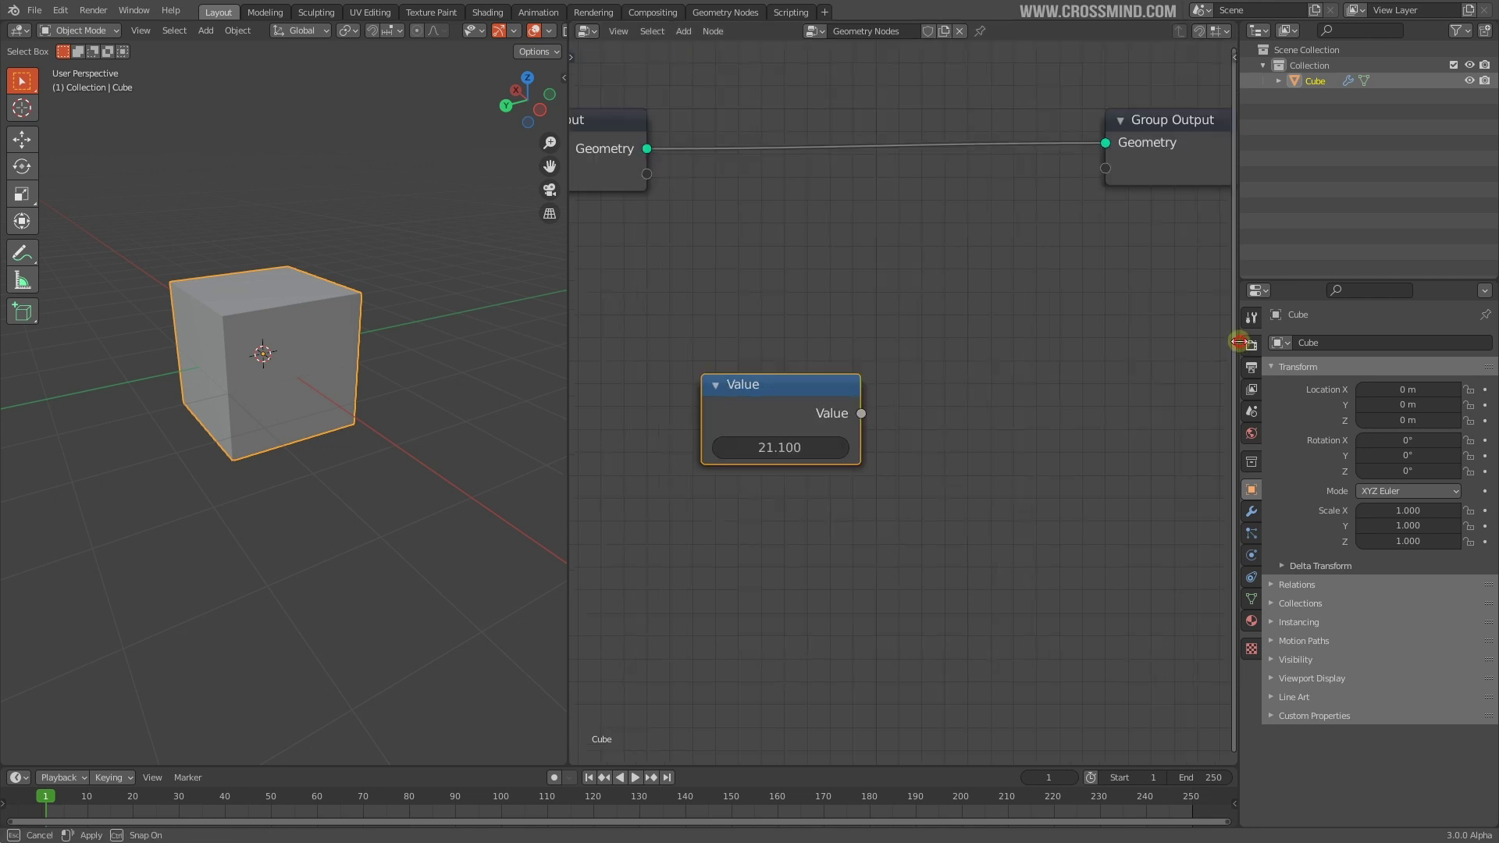
left_click_drag(1239, 341, 1327, 367)
Step: Reposition the Value node below the geometry link and set it to 24.5
middle_click_drag(857, 400, 882, 434)
left_click_drag(656, 357, 1009, 523)
left_click_drag(845, 411, 895, 388)
scroll(857, 511, "down", 3)
left_click_drag(758, 397, 924, 508)
scroll(859, 422, "up", 2)
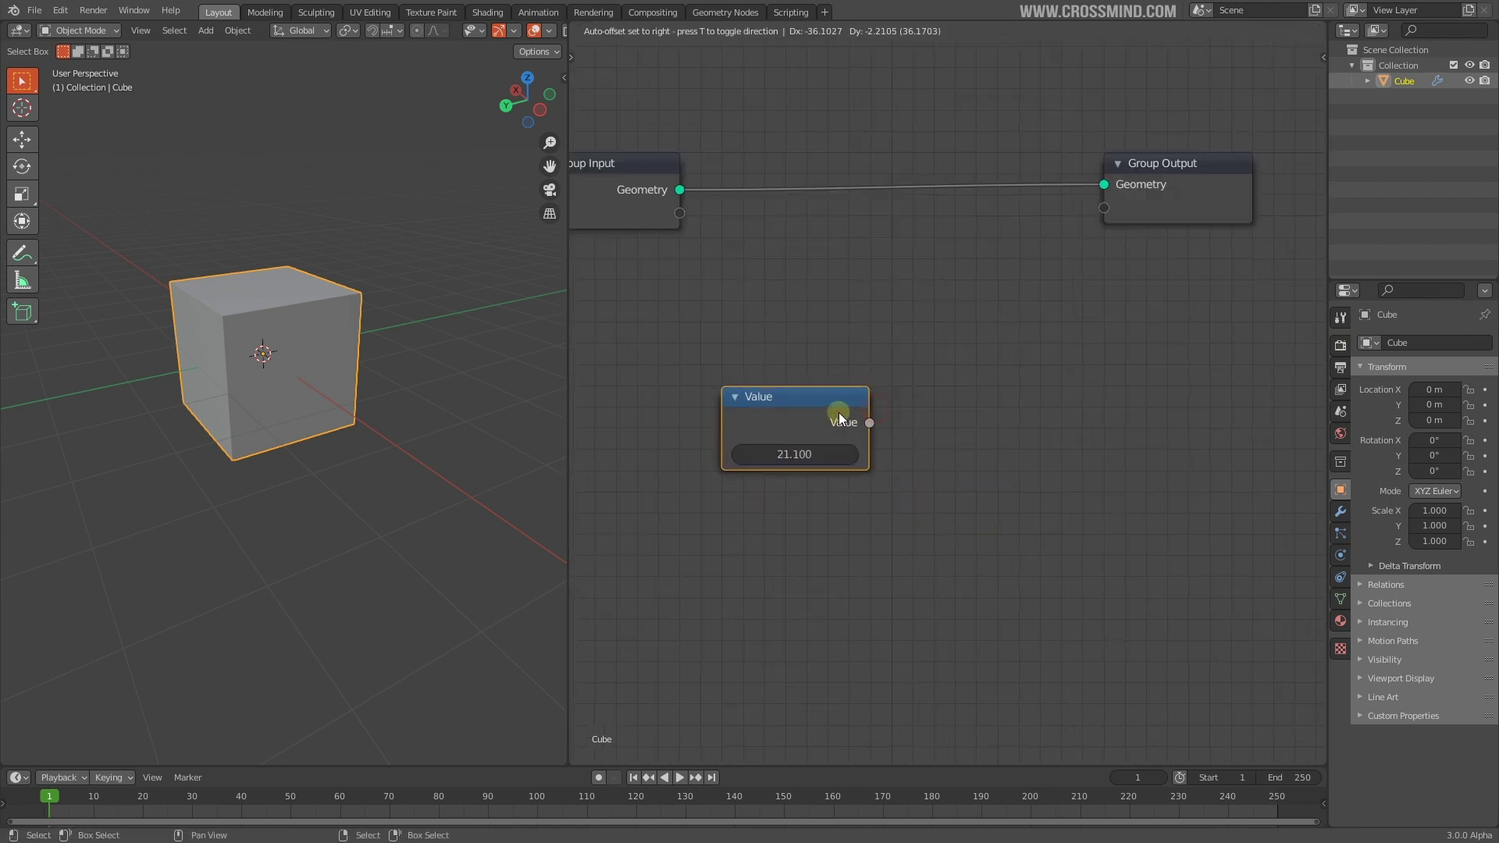
middle_click_drag(850, 485, 884, 542)
scroll(886, 542, "up", 4)
mouse_move(801, 508)
left_mouse_down()
mouse_move(817, 508)
mouse_move(793, 528)
left_mouse_up()
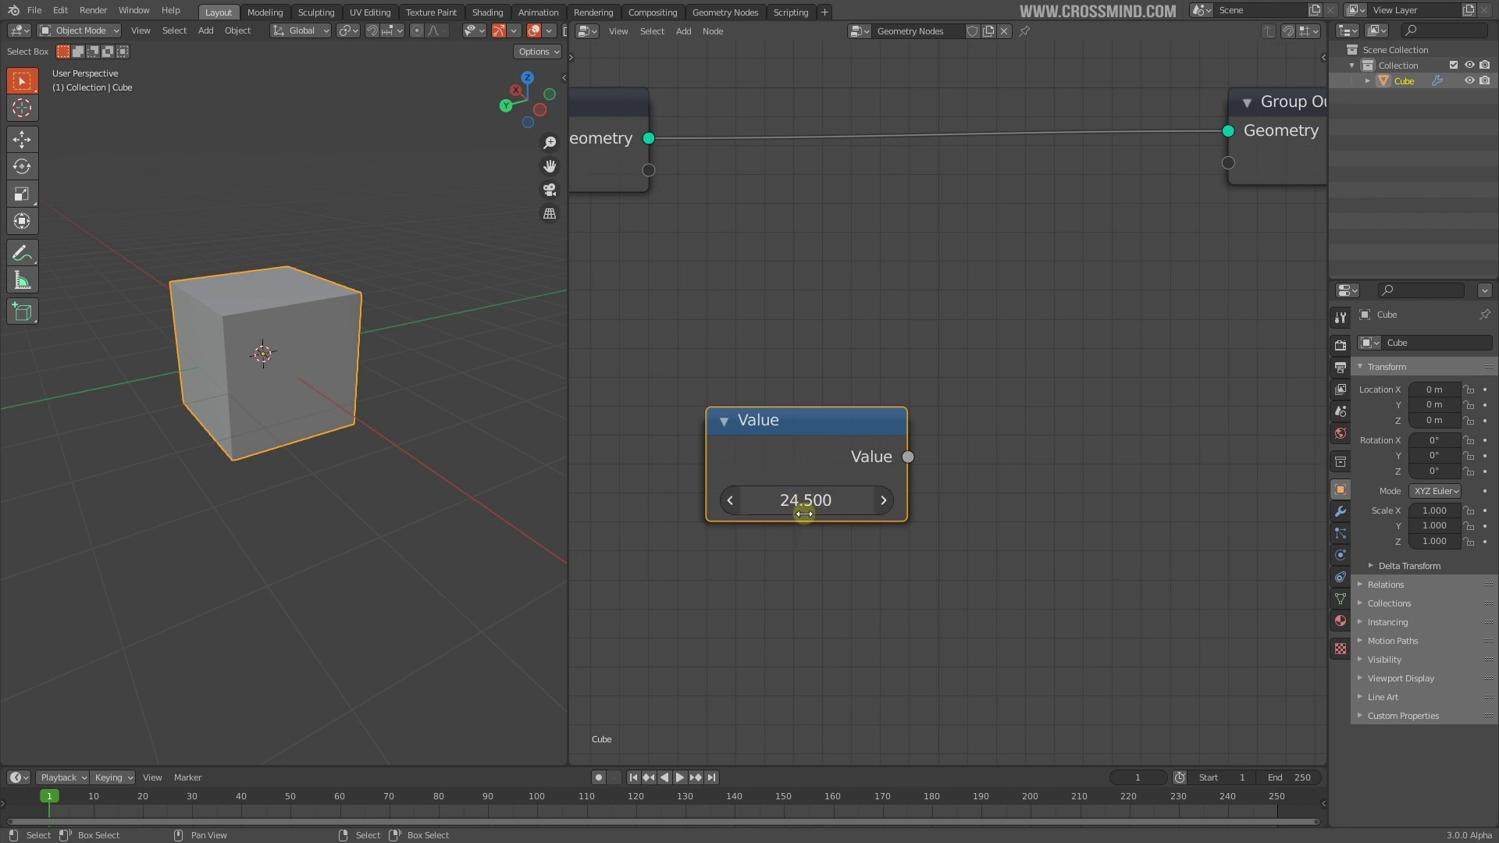
scroll(778, 449, "down", 1)
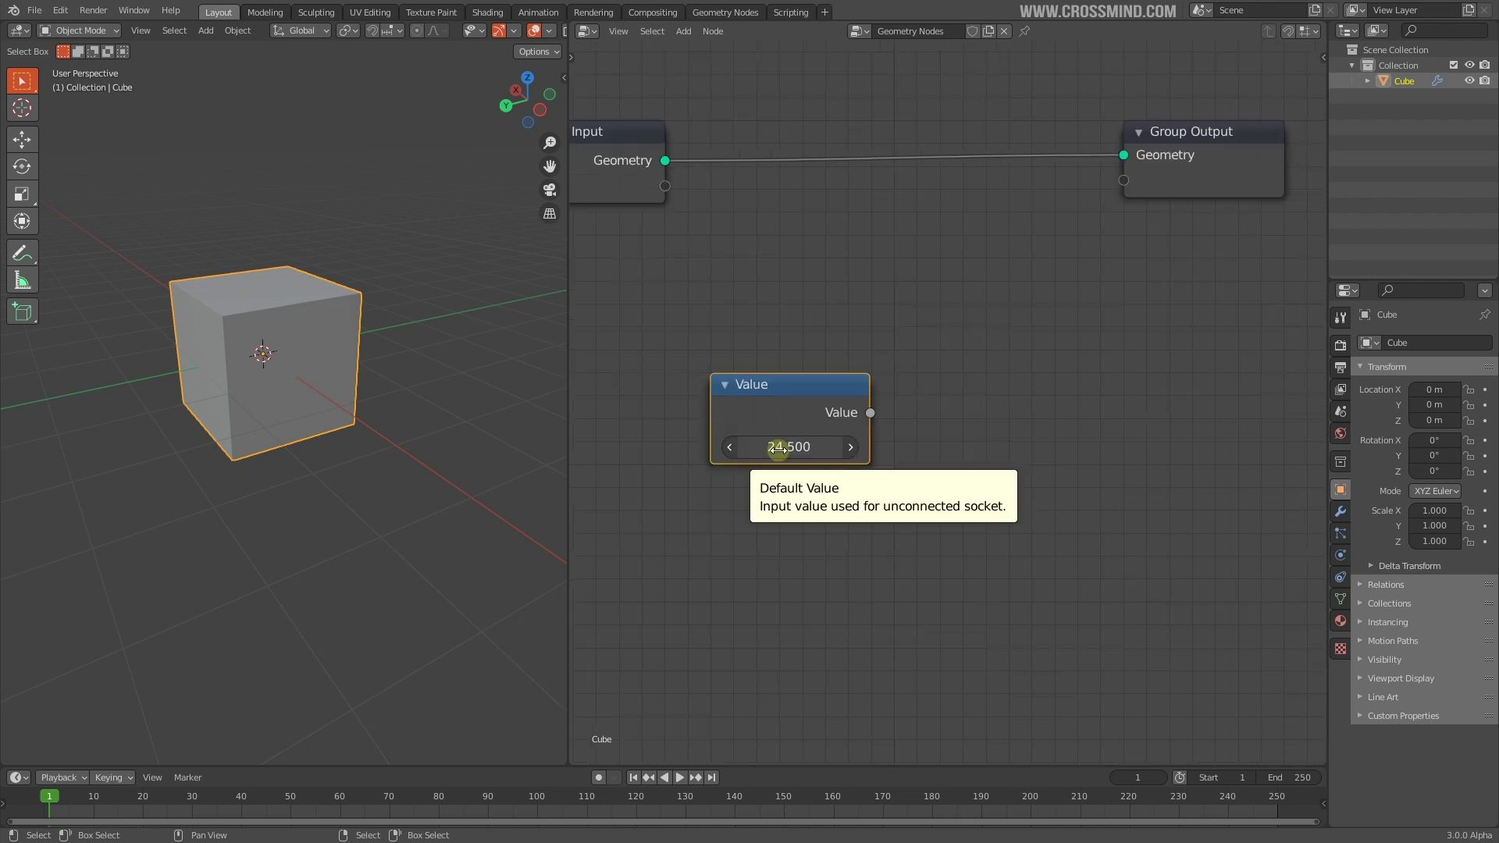
Step: Set the Value node to 12.8 and move it further toward the Group Input side
left_click_drag(779, 449, 787, 448)
scroll(947, 466, "down", 2)
middle_click_drag(947, 465, 972, 494)
left_click_drag(773, 449, 709, 448)
middle_click_drag(907, 469, 798, 462)
left_click_drag(798, 462, 718, 463)
Step: Duplicate the Value node beside the original and set the copy to 15
key("shift+d")
left_click(972, 476)
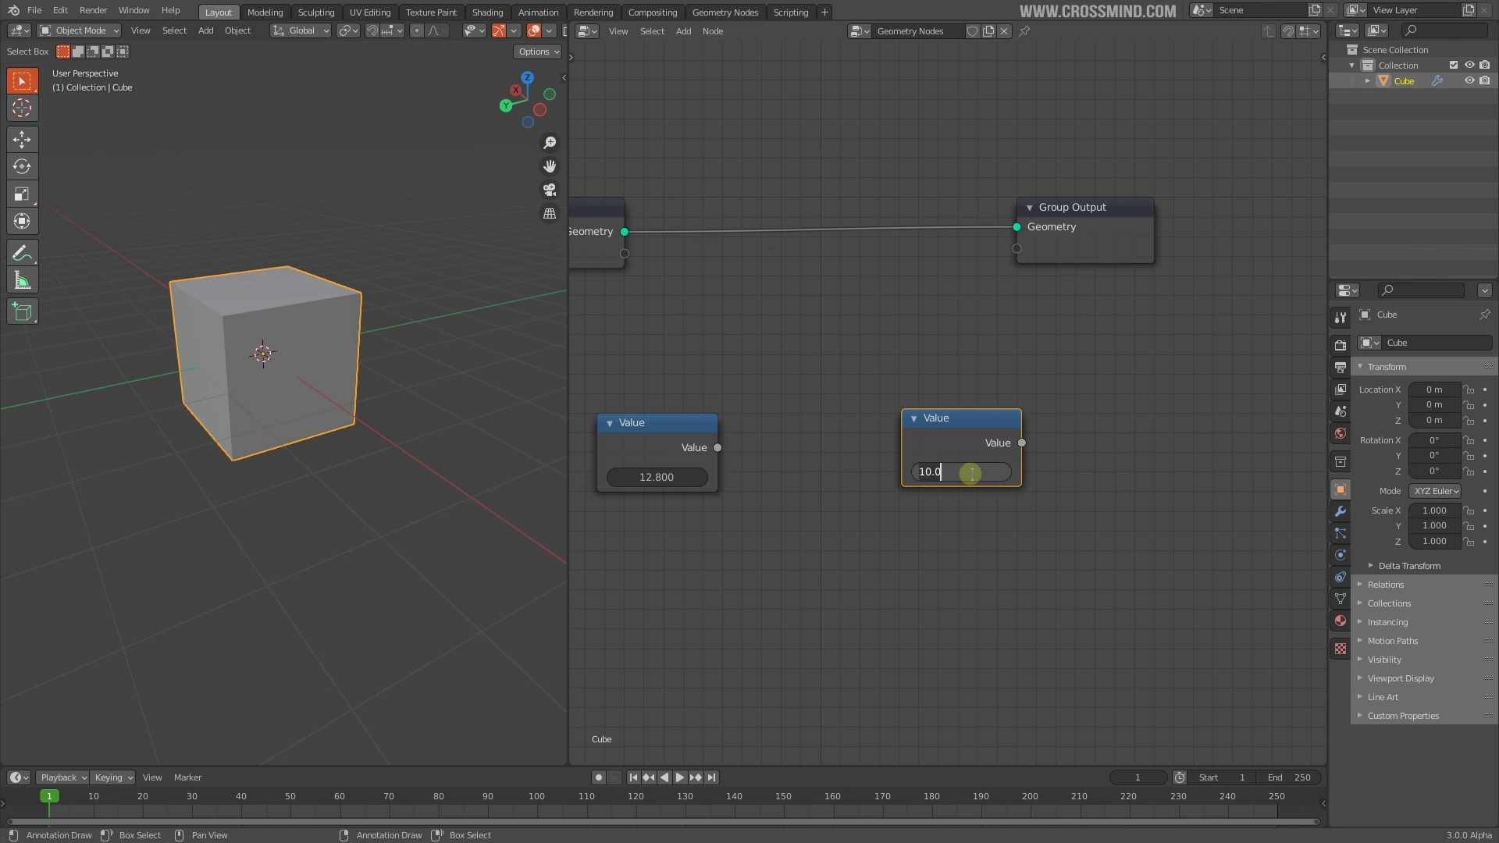
key("Return")
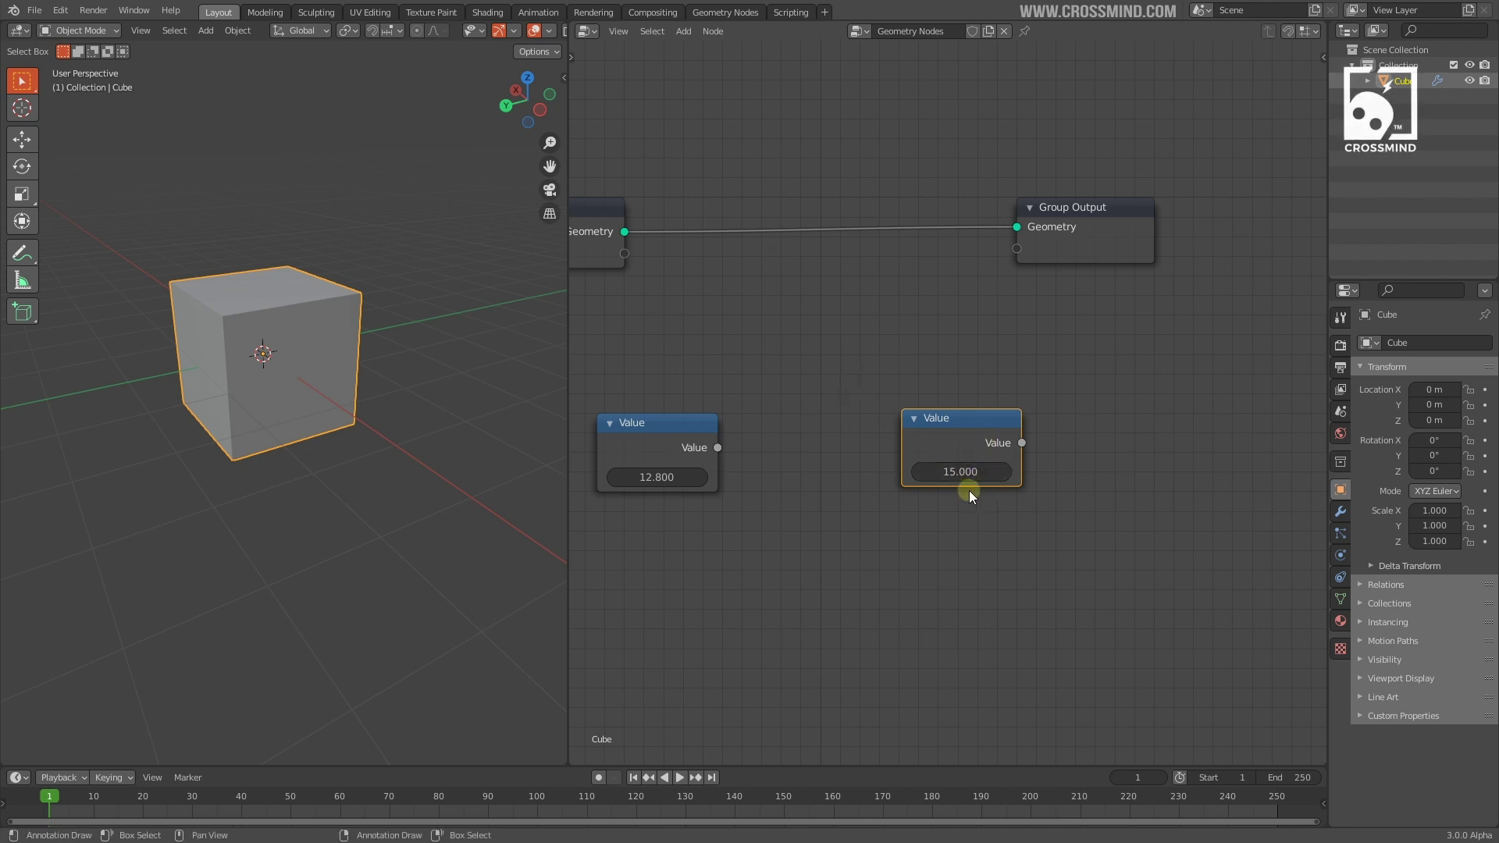
Step: Move the 15 Value node closer to the 12.8 Value node and select both nodes
left_click_drag(873, 378, 1073, 554)
middle_click_drag(1052, 523, 1135, 536)
key("s")
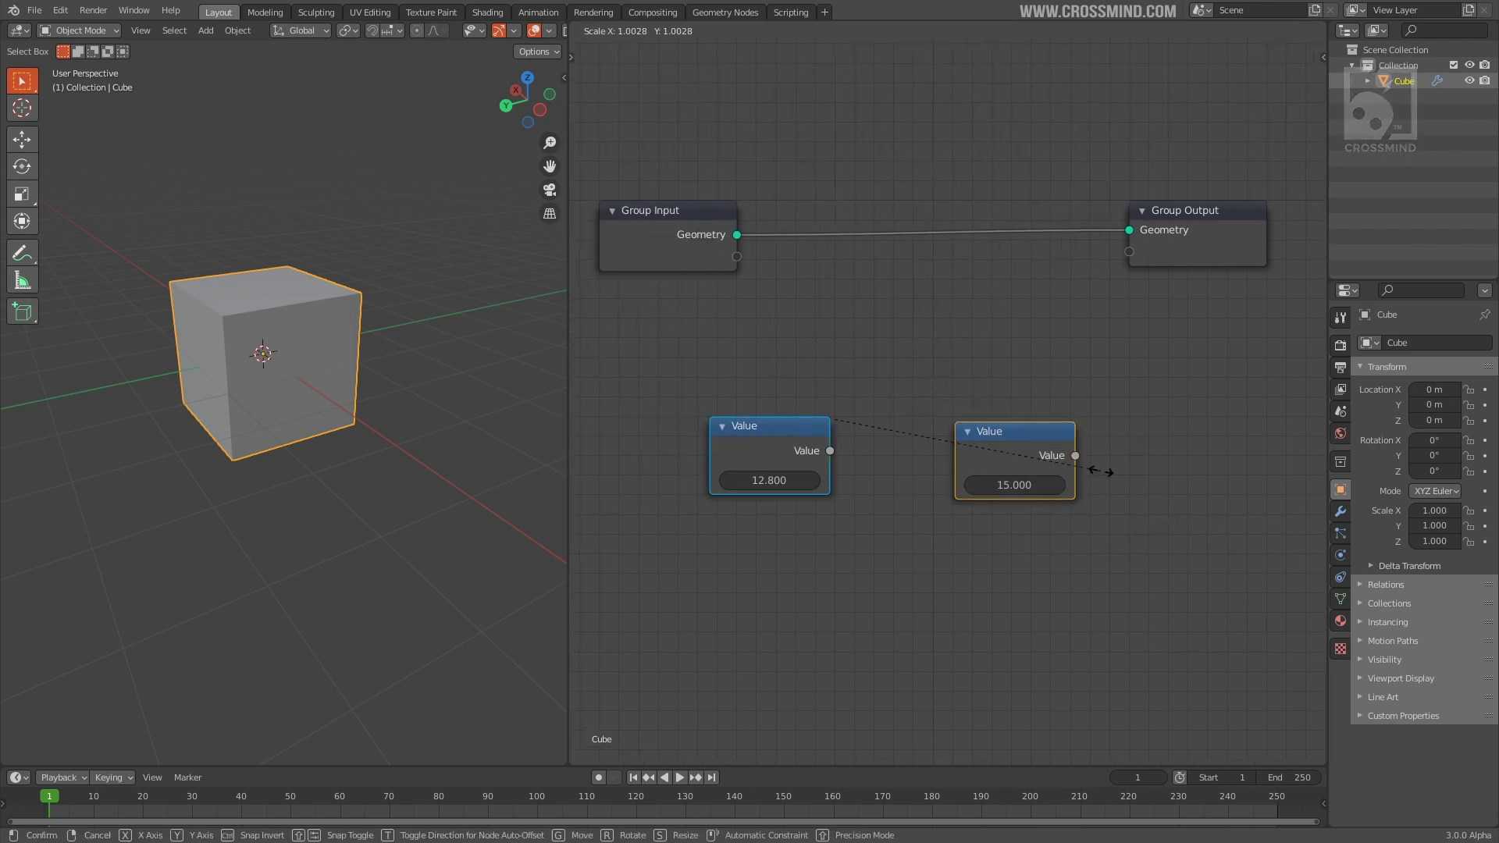
left_click(1027, 458)
left_click_drag(1027, 458, 965, 453)
middle_click_drag(913, 436, 965, 420)
left_click(965, 419)
left_click_drag(708, 387, 1023, 524)
Step: Show the cube's transform properties in the 3D viewport and view its location, rotation and scale
middle_click_drag(275, 405, 316, 418)
key("n")
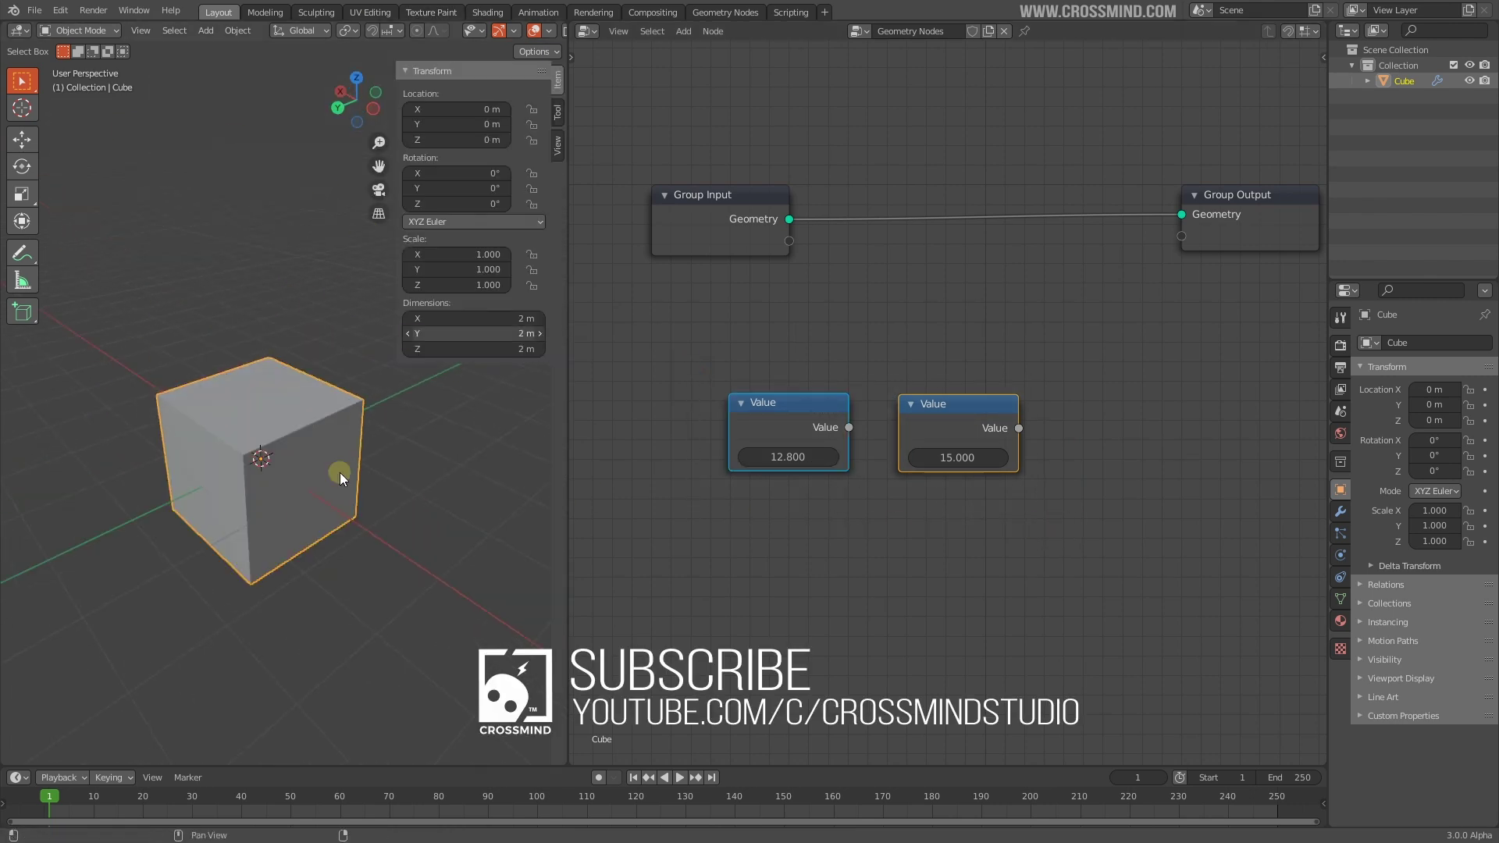
middle_click_drag(40, 452, 221, 494)
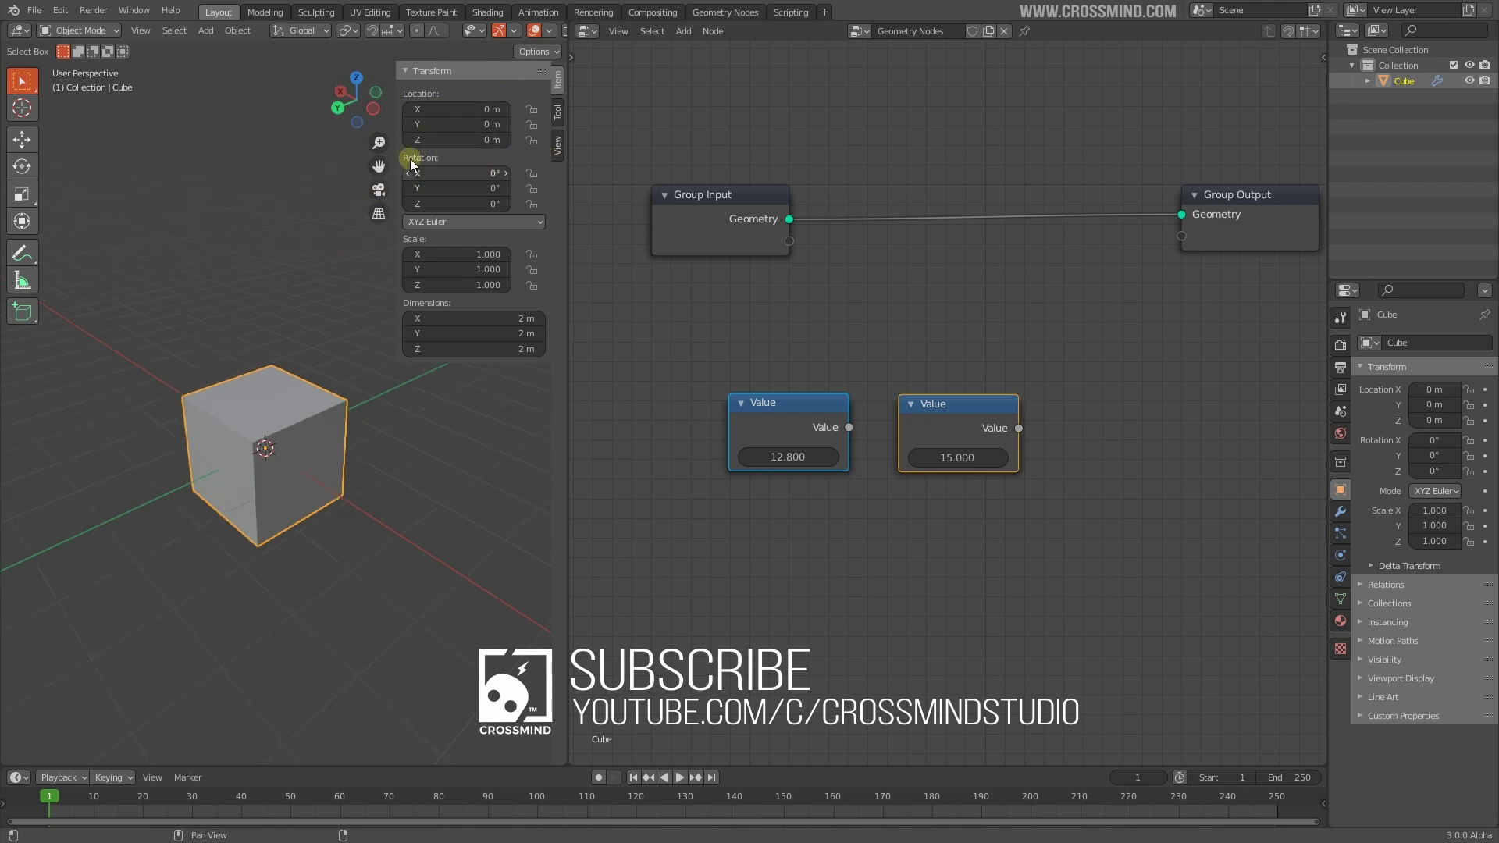
middle_click_drag(370, 381, 373, 432)
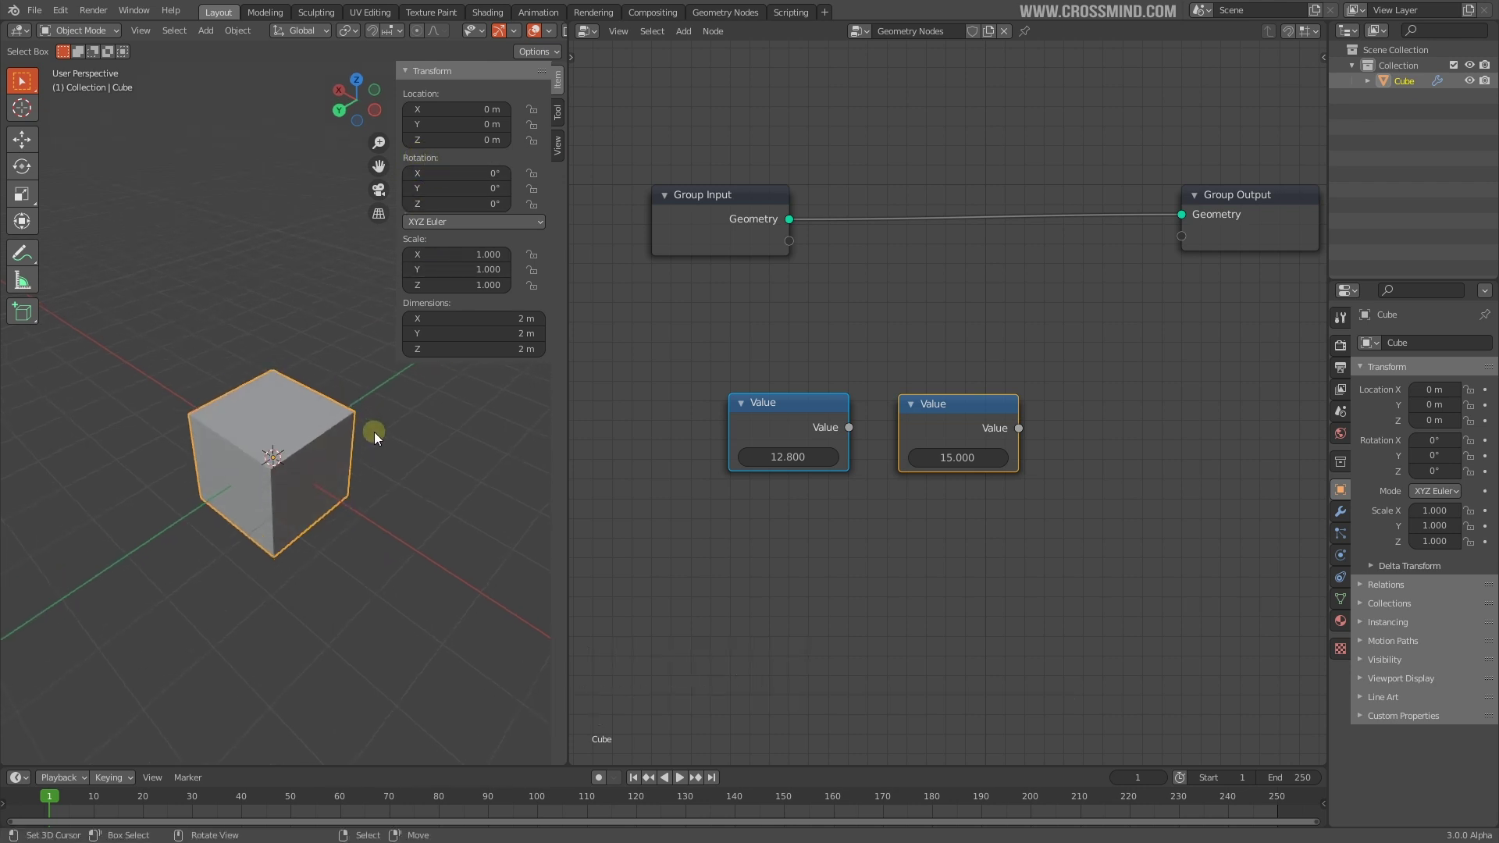
middle_click_drag(358, 486, 313, 472)
Step: Delete the 15 Value node and reposition the remaining Value node
scroll(960, 502, "down", 3)
middle_click_drag(960, 502, 965, 483)
left_click_drag(979, 406, 1000, 399)
key("x")
left_click(860, 383)
left_click_drag(860, 383, 837, 398)
Step: Duplicate the Value node twice to stack three Value nodes in a column
middle_click_drag(295, 525, 302, 544)
scroll(840, 558, "up", 3)
key("shift+d")
left_click(850, 472)
key("shift+d")
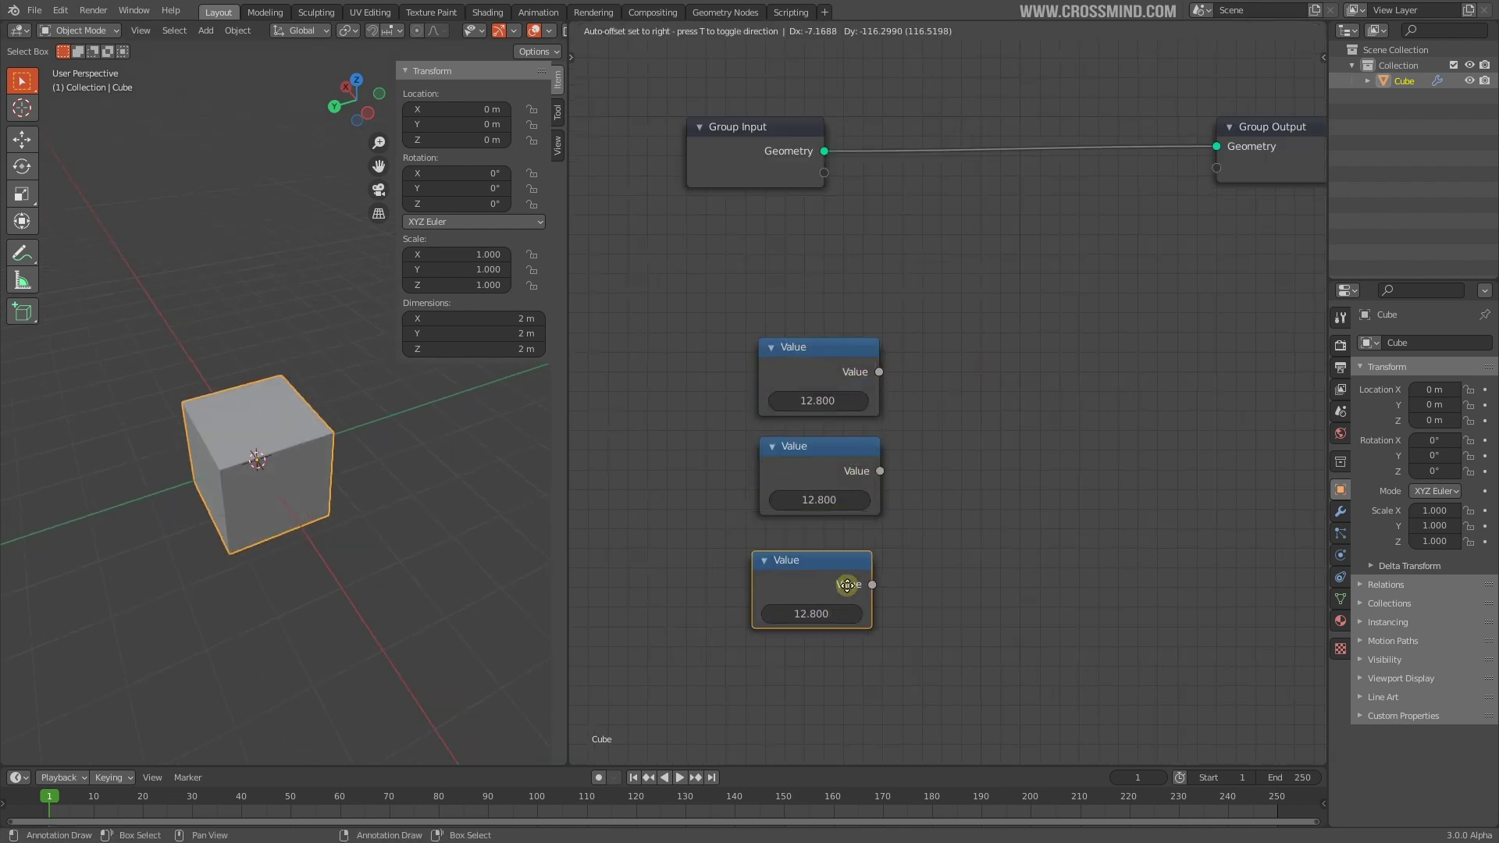
left_click(855, 574)
Step: Annotate the three Value nodes as X, Y and Z and set them to 10, 15 and 20
middle_click_drag(855, 570, 975, 567)
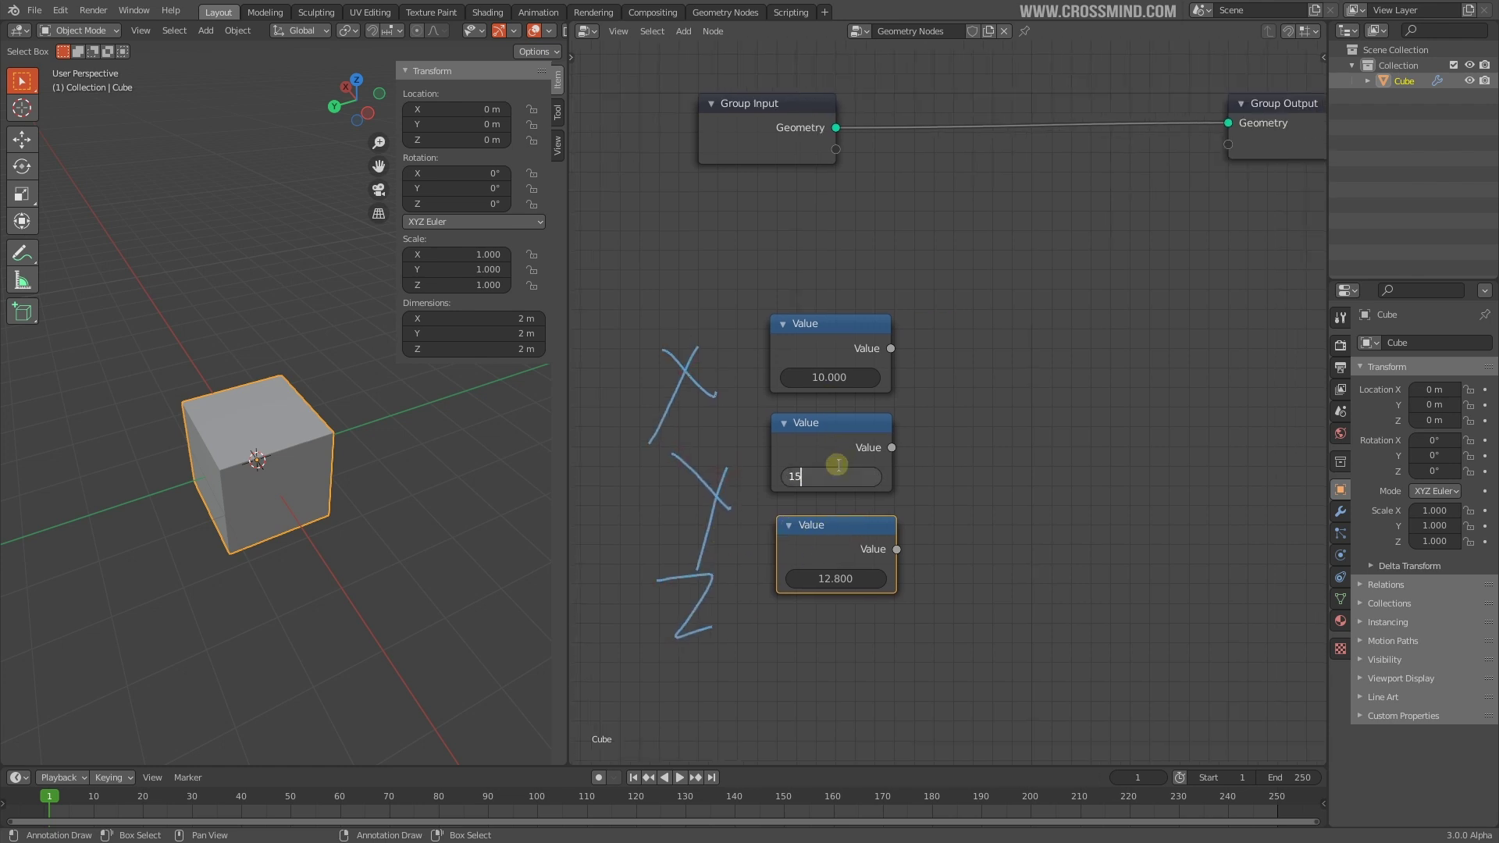
key("Return")
double_click(853, 579)
Step: Set the cube's location to X 10 m, Y 15 m and Z 20 m
middle_click_drag(303, 459, 275, 473)
scroll(277, 468, "down", 2)
type("10")
key("Return")
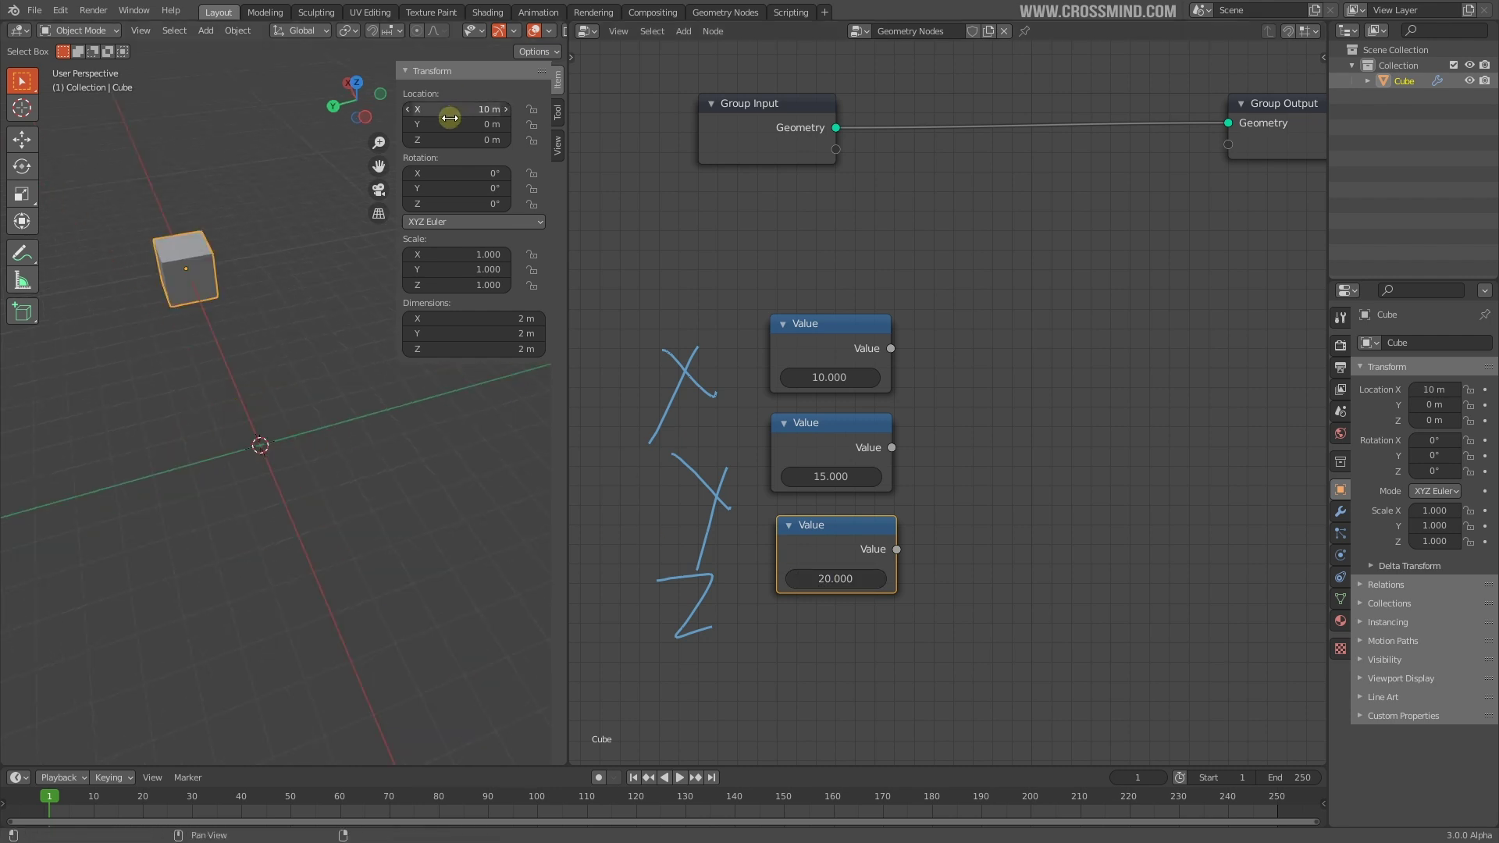
left_click(462, 131)
type("15")
key("Return")
scroll(287, 391, "down", 4)
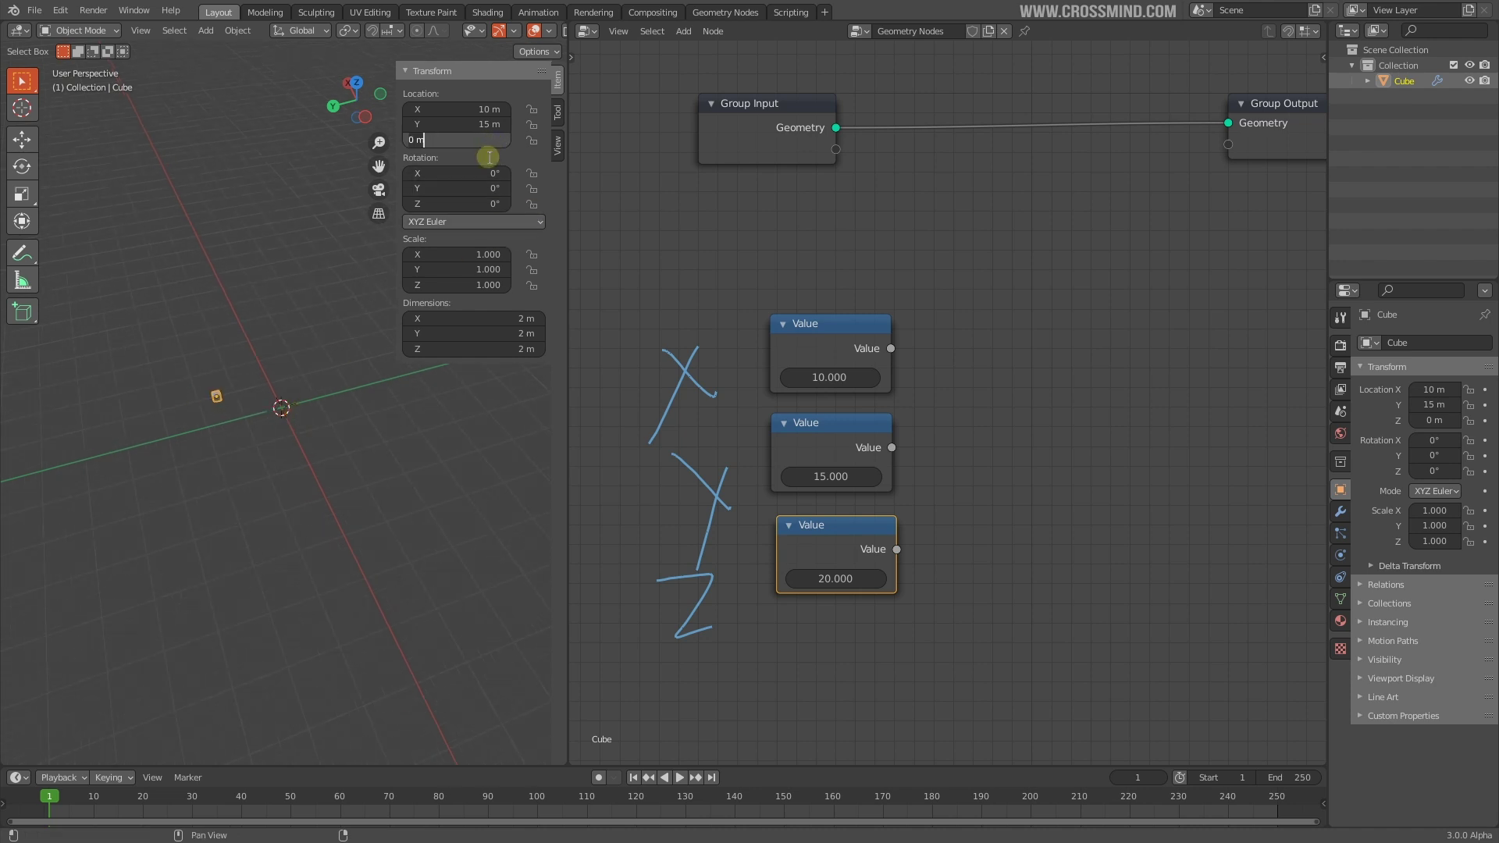
type("20")
key("Return")
scroll(208, 438, "up", 3)
middle_click_drag(209, 309, 286, 426, "shift")
middle_click_drag(286, 427, 258, 489)
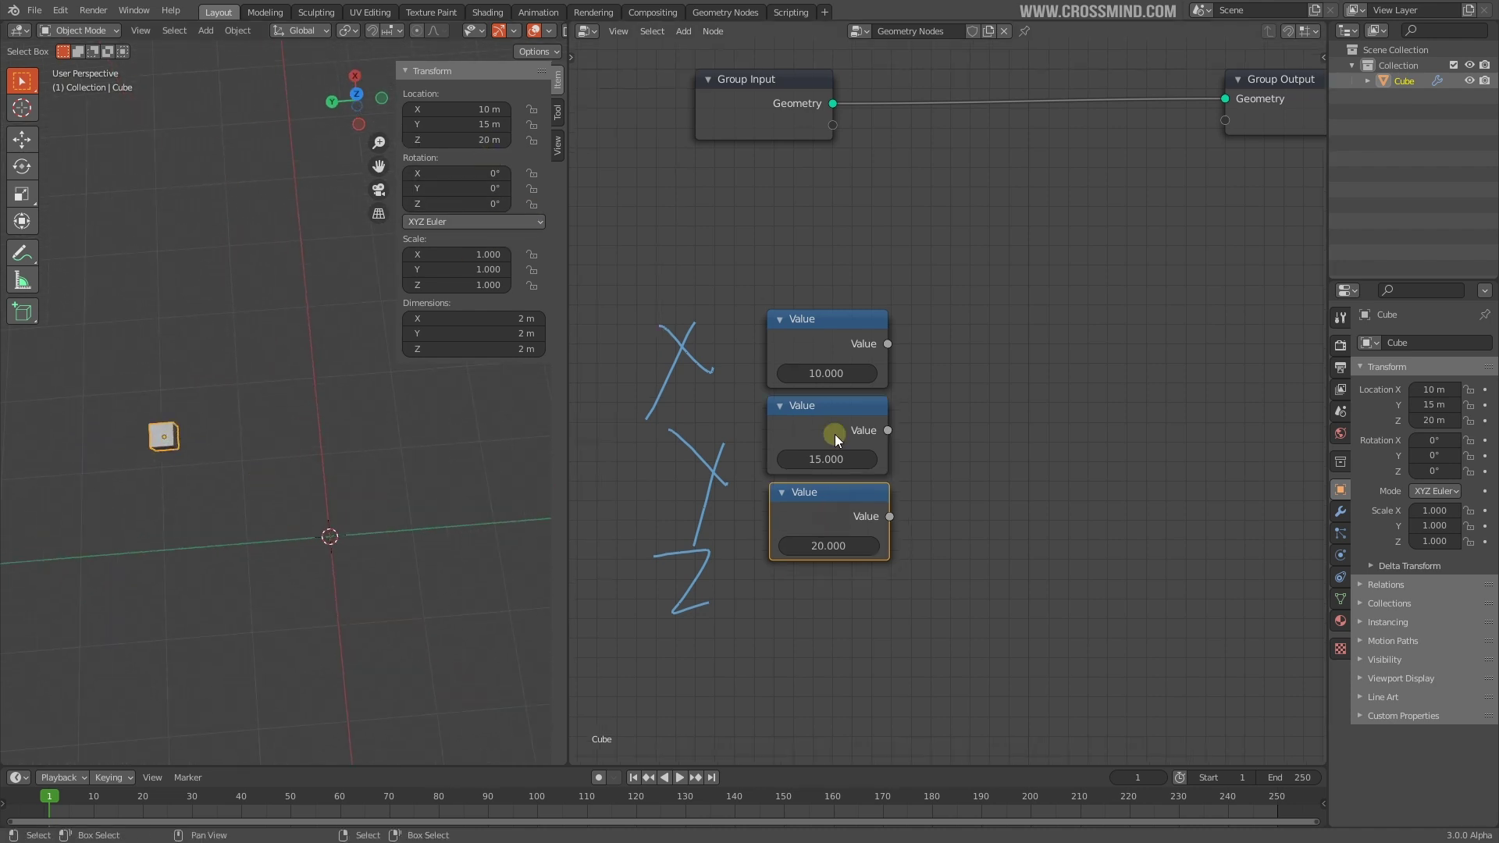
Step: Select the three stacked Value nodes and compare them with the cube's position in the scene
key("b")
left_click_drag(937, 279, 754, 623)
scroll(876, 334, "up", 8)
middle_click_drag(876, 334, 986, 535)
mouse_move(918, 541)
left_mouse_down()
mouse_move(867, 310)
mouse_move(910, 429)
mouse_move(918, 551)
left_mouse_up()
scroll(993, 568, "down", 5)
middle_click_drag(993, 584, 979, 402)
left_click(987, 253)
key("b")
left_click_drag(1002, 224, 809, 660)
middle_click_drag(956, 508, 957, 517)
scroll(957, 517, "down", 2)
middle_click_drag(264, 491, 290, 349)
middle_click_drag(308, 515, 401, 482)
middle_click_drag(425, 378, 378, 532)
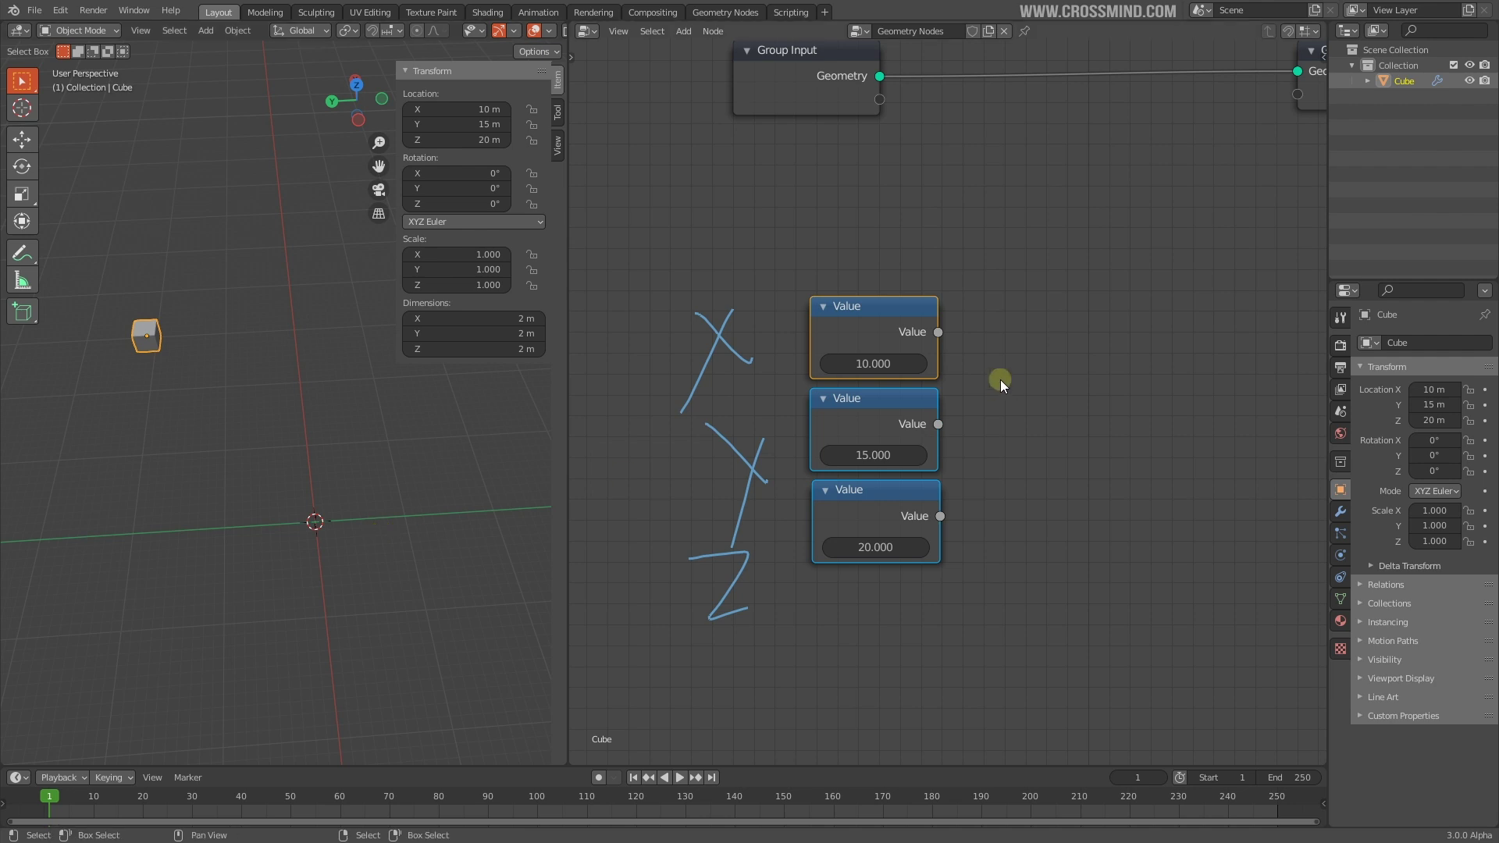
Step: Add a Vector node beside the three Value nodes
scroll(940, 395, "down", 3)
key("shift+a")
left_click(947, 378)
type("VEC")
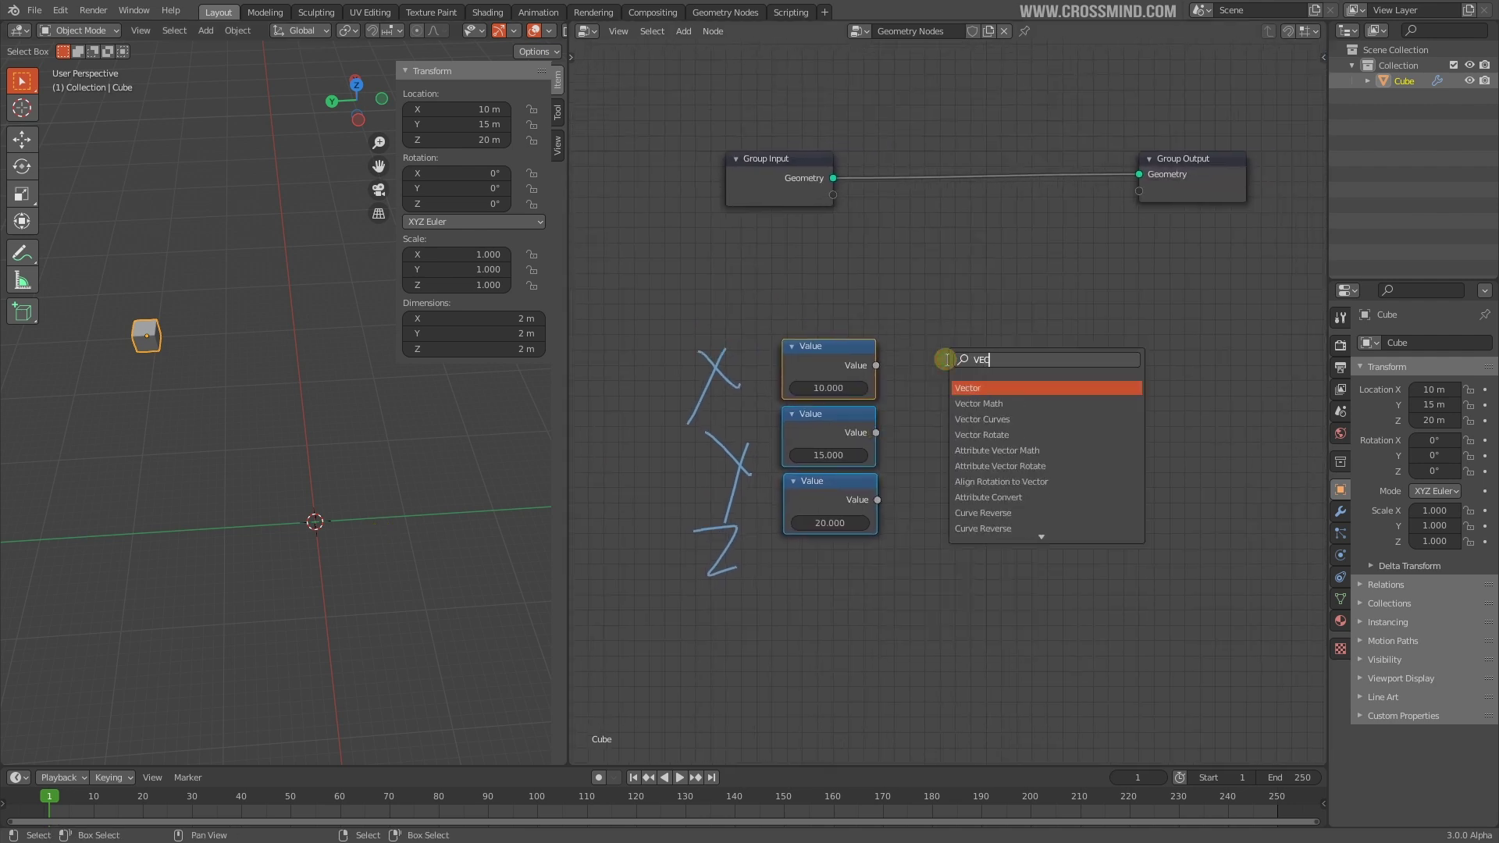
scroll(793, 495, "up", 4)
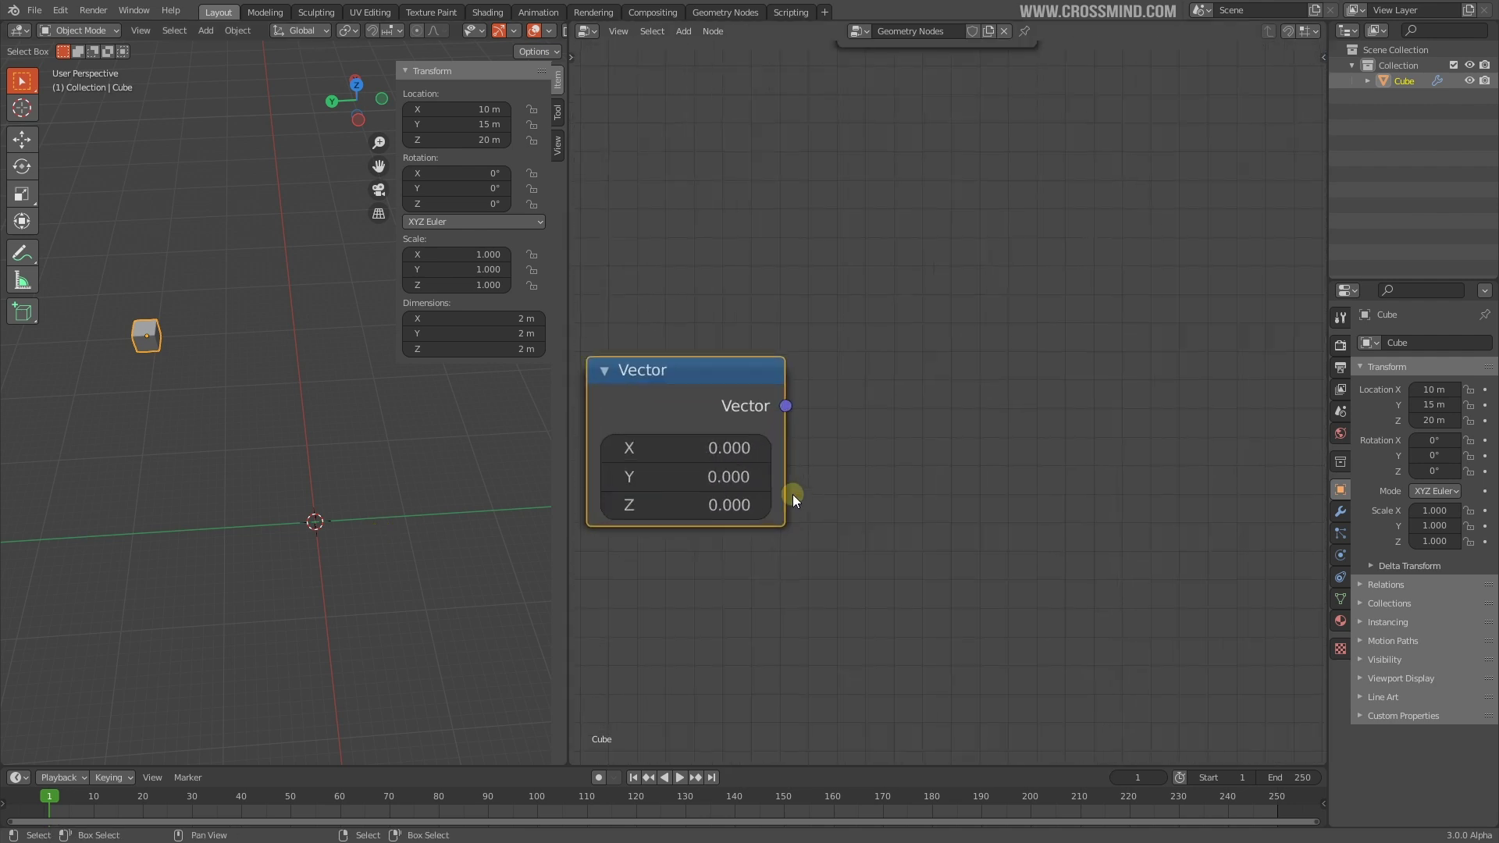
middle_click_drag(793, 494, 944, 467)
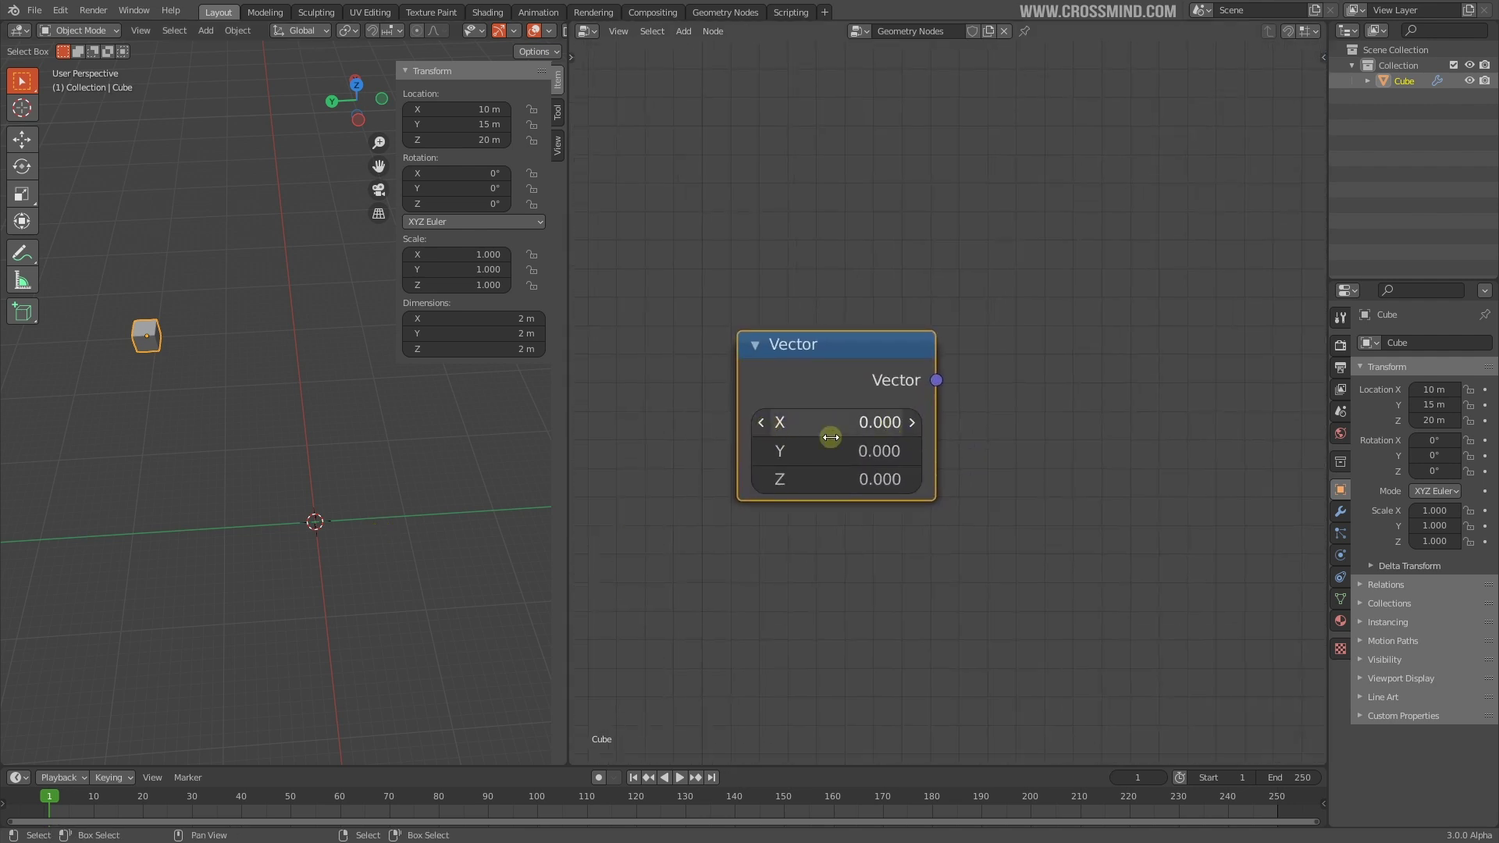
Step: Compare the Vector node's X, Y and Z fields and its single output with the three separate Value nodes
left_click_drag(656, 400, 905, 512)
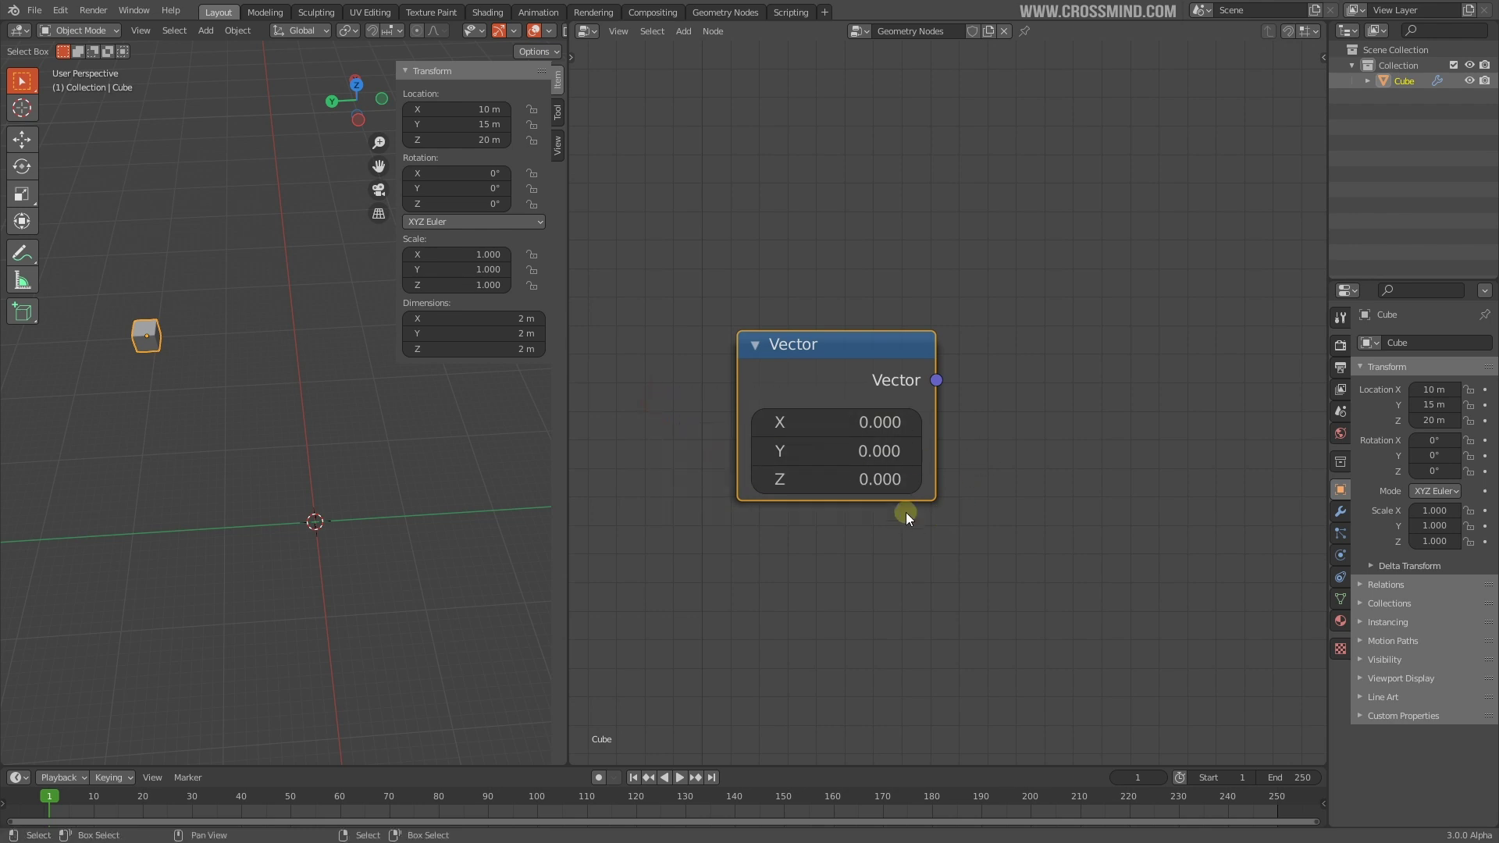
middle_click_drag(963, 526, 904, 541)
left_click_drag(879, 388, 914, 397)
scroll(873, 388, "up", 2)
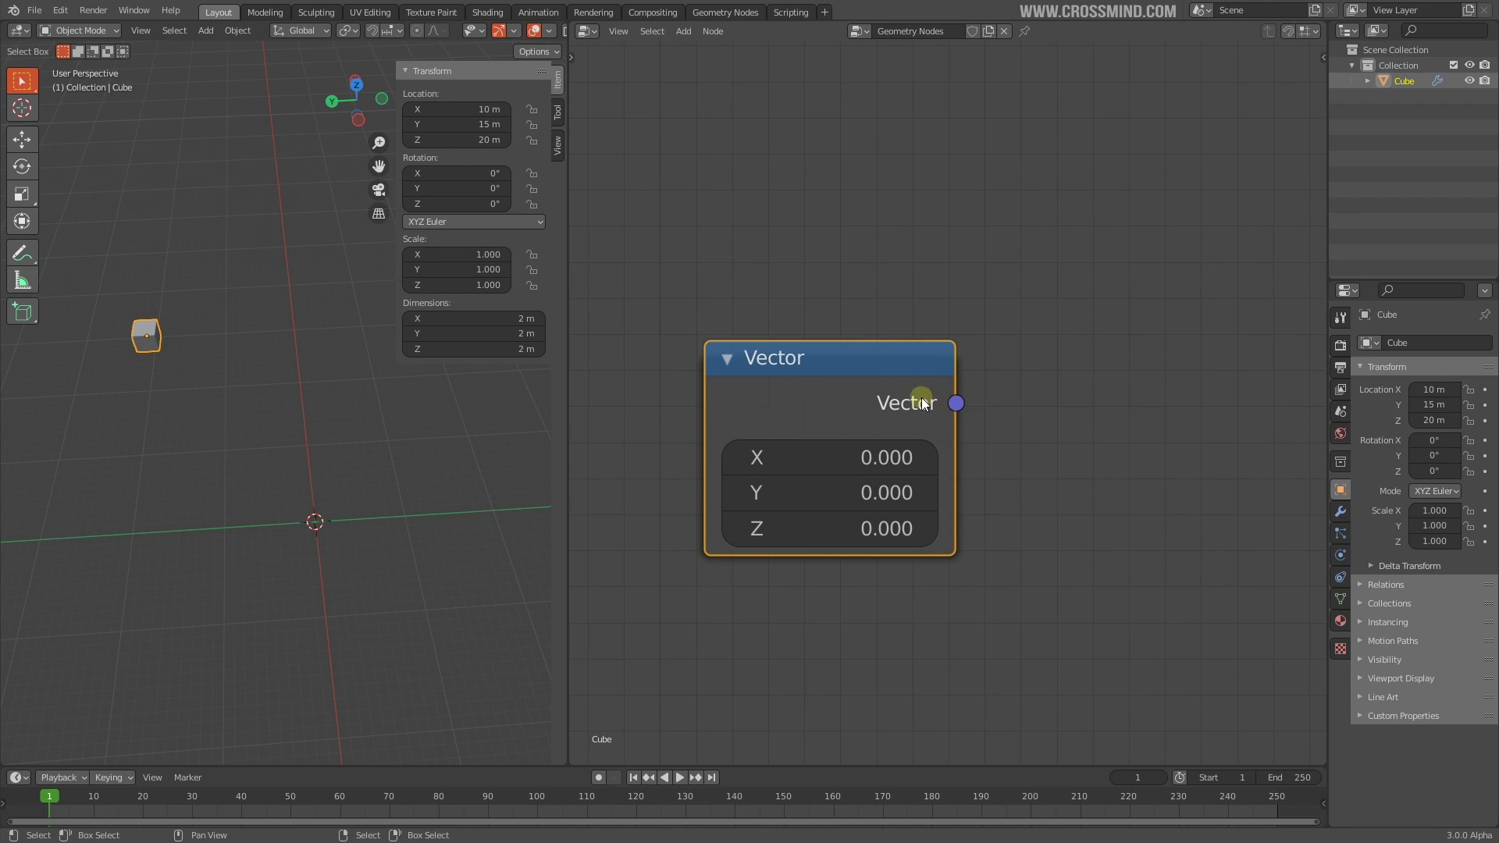
scroll(934, 418, "down", 7)
middle_click_drag(637, 355, 921, 345)
scroll(921, 346, "up", 7)
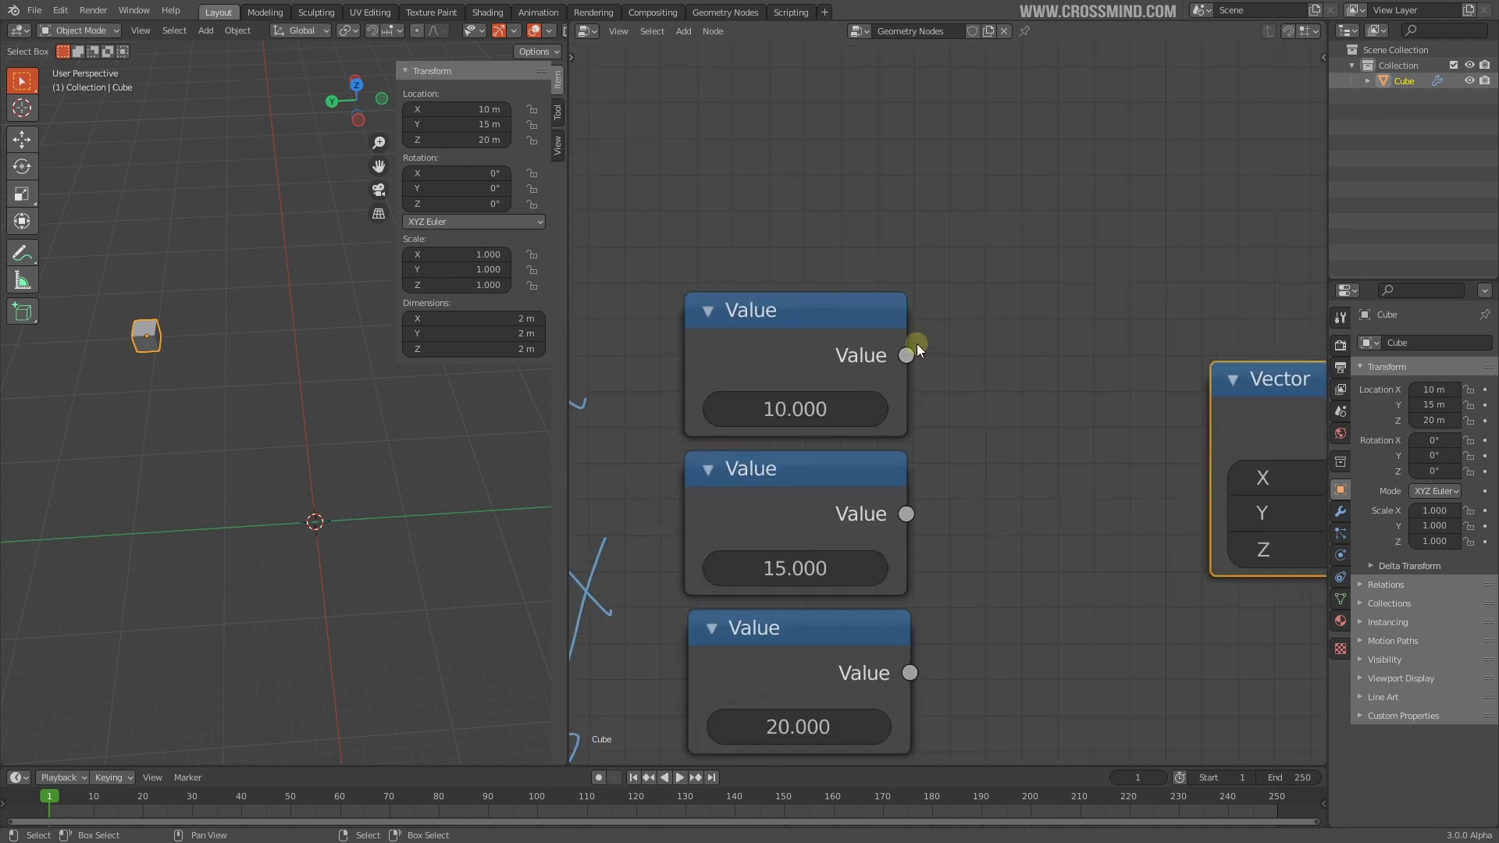
left_click_drag(906, 357, 948, 367)
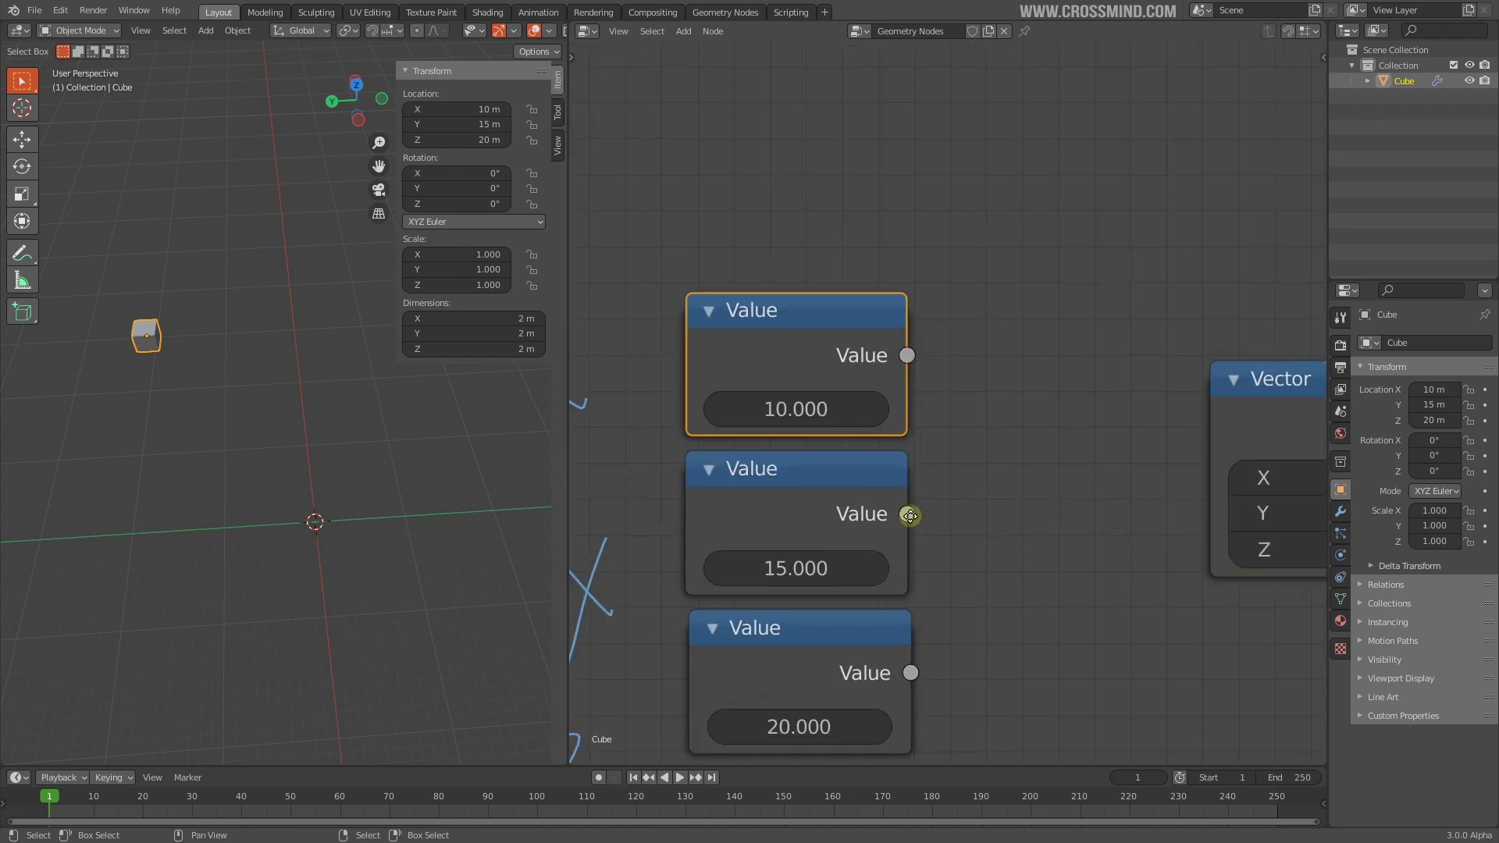
middle_click_drag(953, 542, 800, 464)
scroll(950, 414, "down", 4)
middle_click_drag(1002, 462, 785, 512)
scroll(786, 512, "up", 3)
middle_click_drag(1114, 426, 1074, 430)
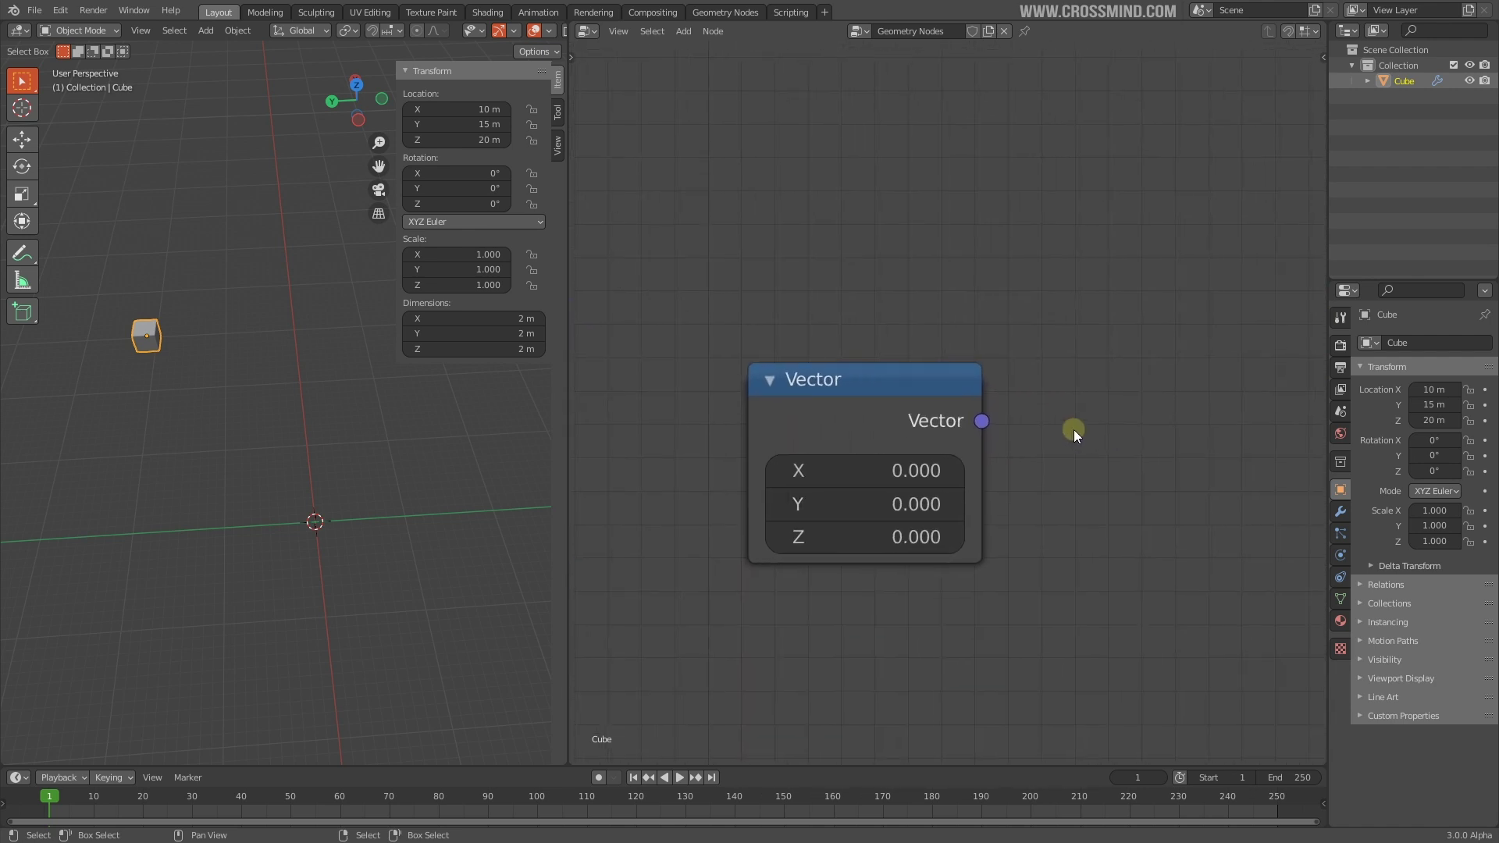
left_click(899, 419)
scroll(917, 508, "down", 1)
middle_click_drag(922, 521, 968, 496)
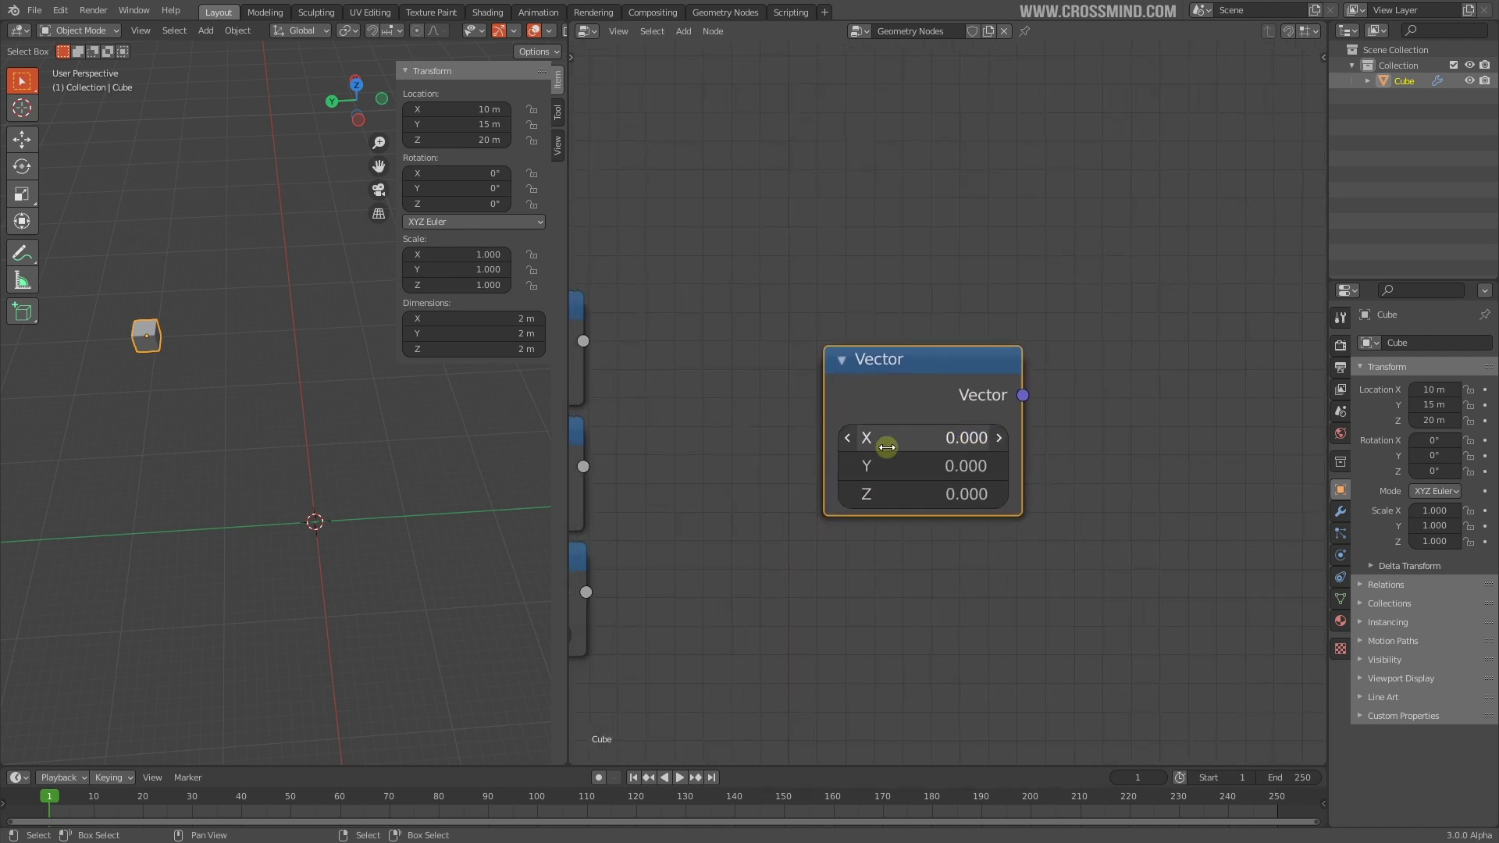
middle_click_drag(989, 442, 965, 443)
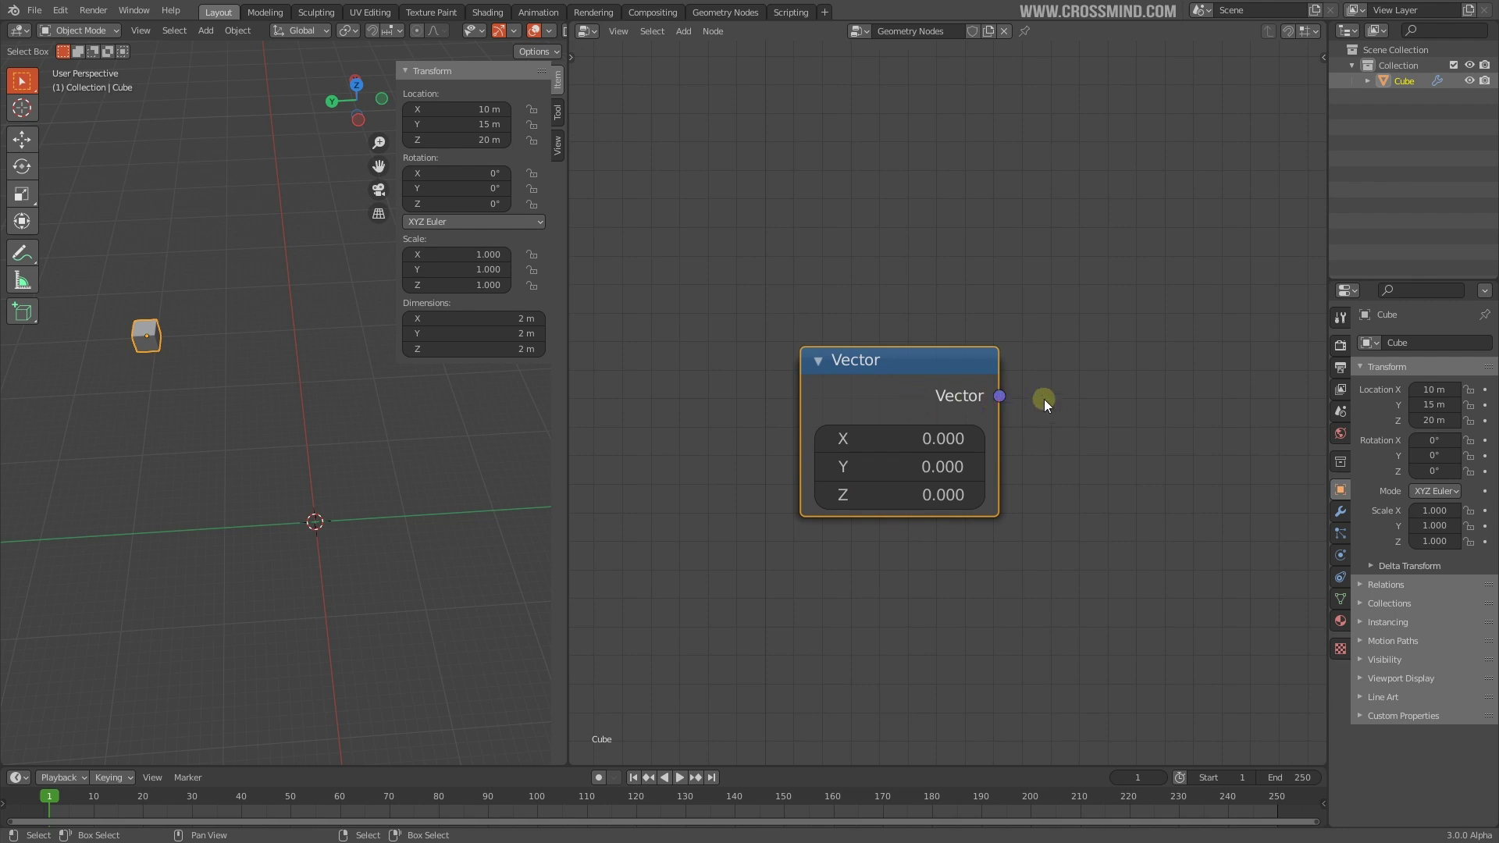
Step: Move the Group Output node farther from the Group Input node and clear the cube's location
scroll(1015, 456, "down", 3)
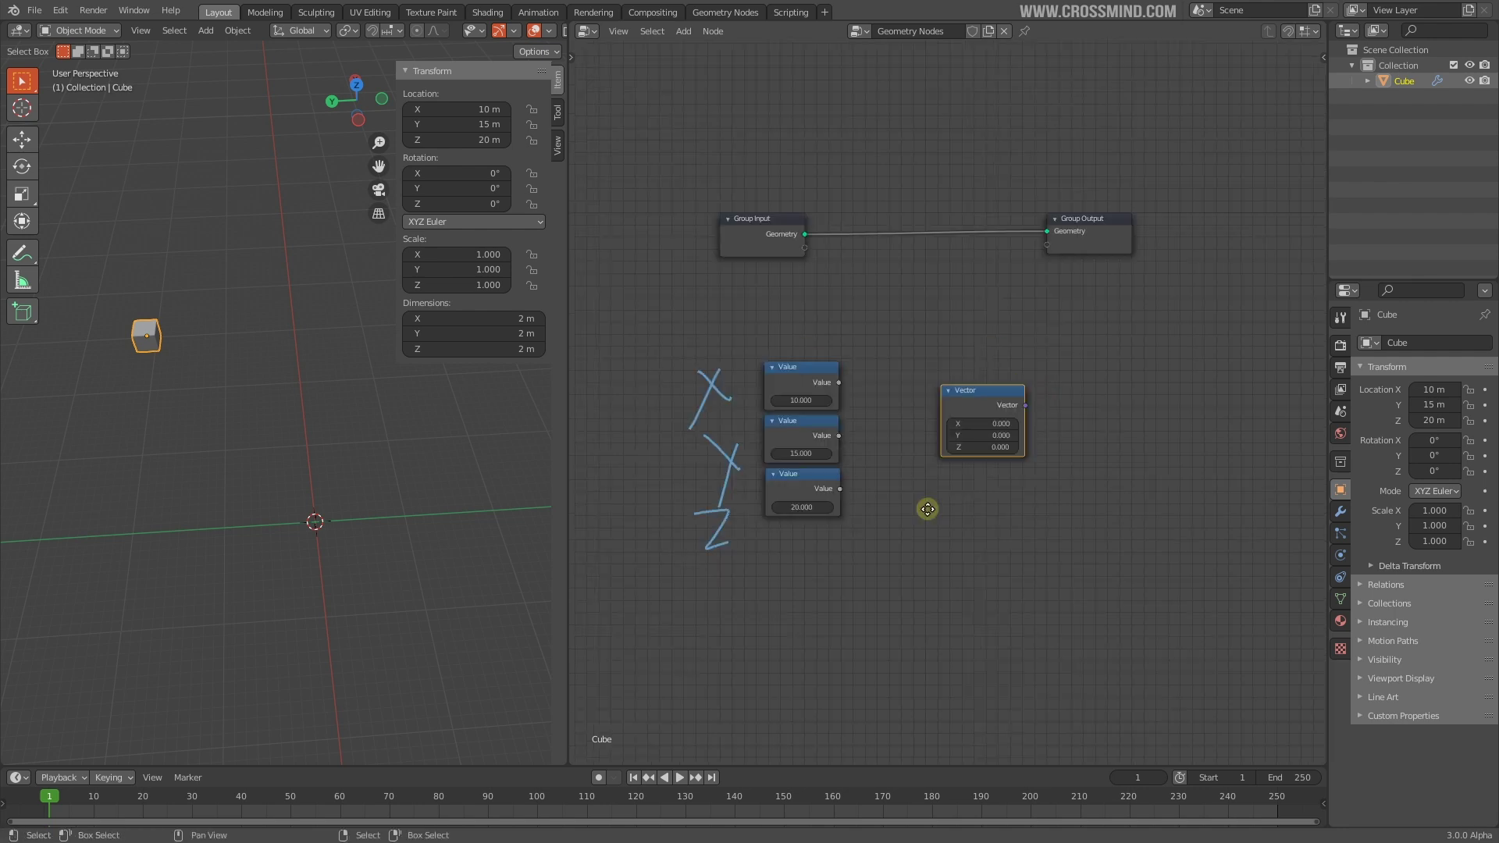
mouse_move(895, 447)
middle_mouse_down()
mouse_move(943, 420)
mouse_move(906, 456)
mouse_move(882, 440)
middle_mouse_up()
scroll(882, 434, "down", 4)
middle_click_drag(1020, 473, 1023, 496)
left_click_drag(1084, 220, 1167, 235)
middle_click_drag(155, 386, 271, 398, "shift")
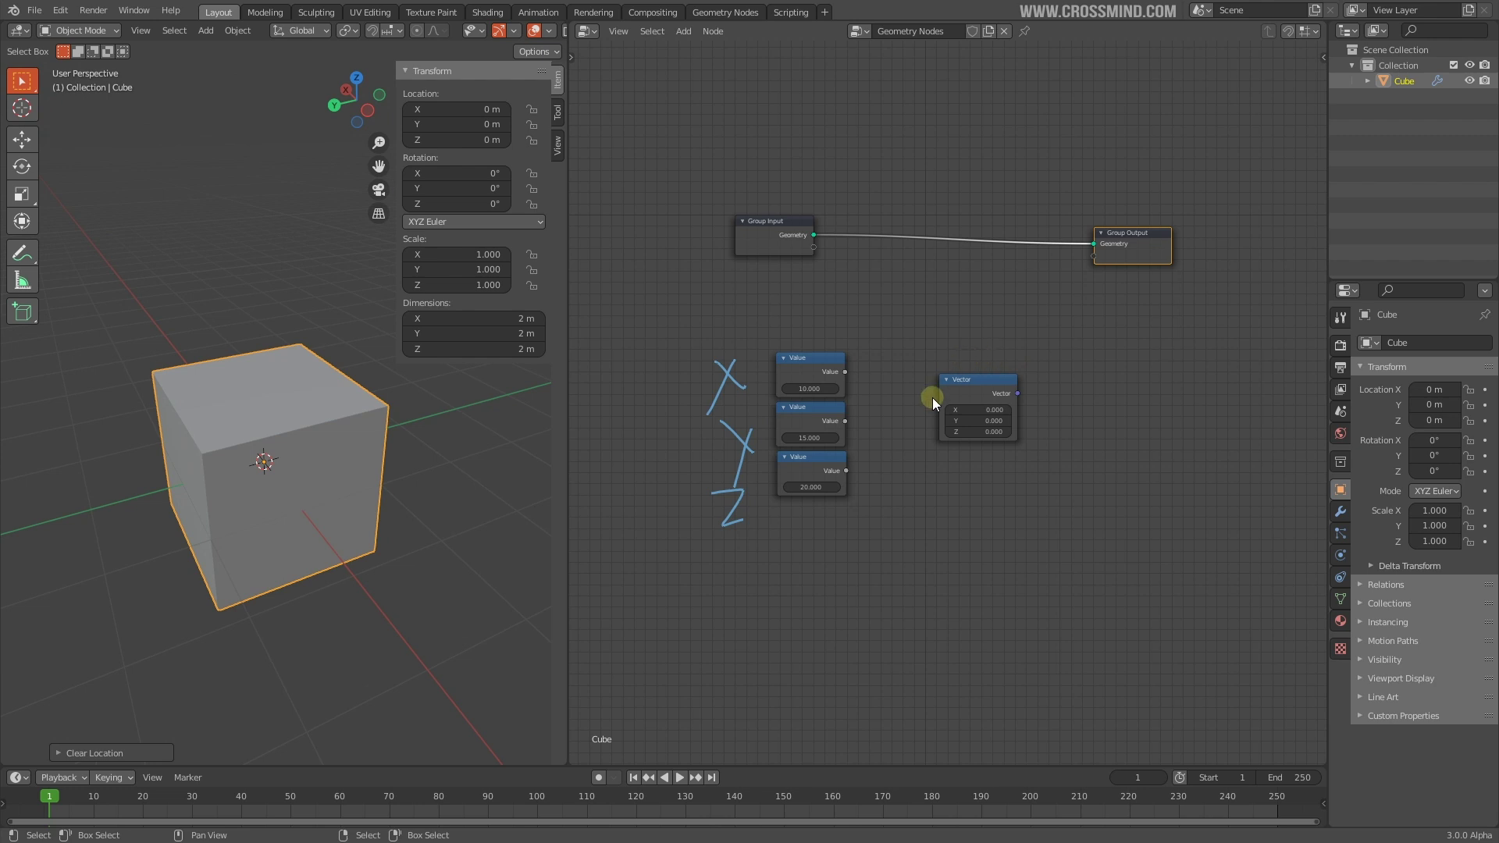
Step: Try moving individual vertices of the cube in Edit Mode, cancelling each move
key("Tab")
middle_click_drag(367, 435, 351, 437)
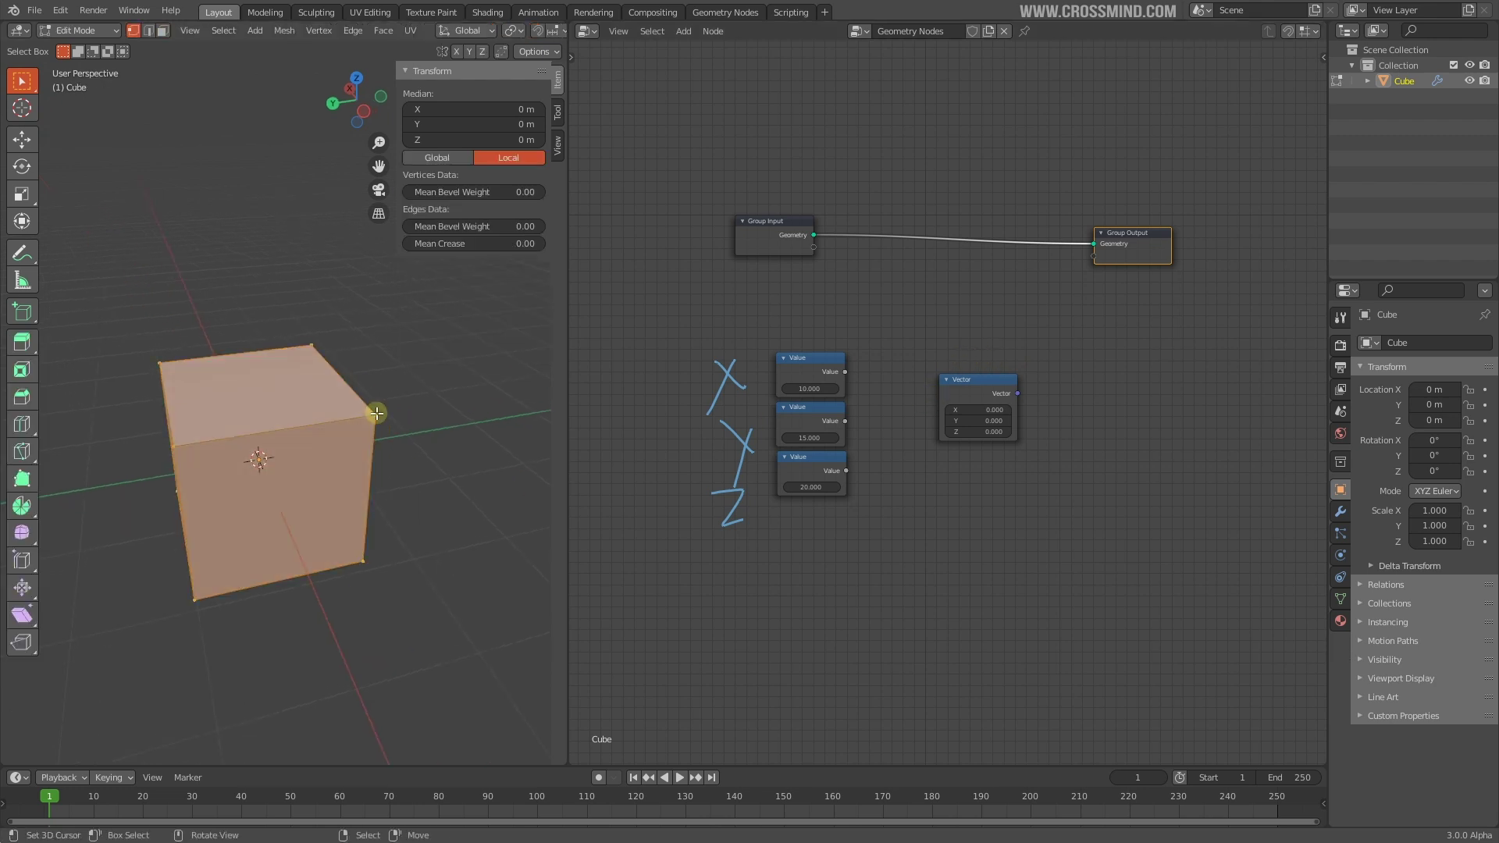
left_click(377, 413)
key("g")
right_click(331, 354)
right_click(309, 344)
key("g")
right_click(302, 314)
right_click(167, 443)
scroll(274, 480, "down", 1)
middle_click_drag(275, 480, 368, 429)
key("Tab")
key("b")
key("Escape")
Step: Hide the viewport sidebar and insert a Transform node between the Group Input and Group Output nodes
key("n")
scroll(357, 491, "up", 1)
scroll(350, 491, "up", 1)
key("Tab")
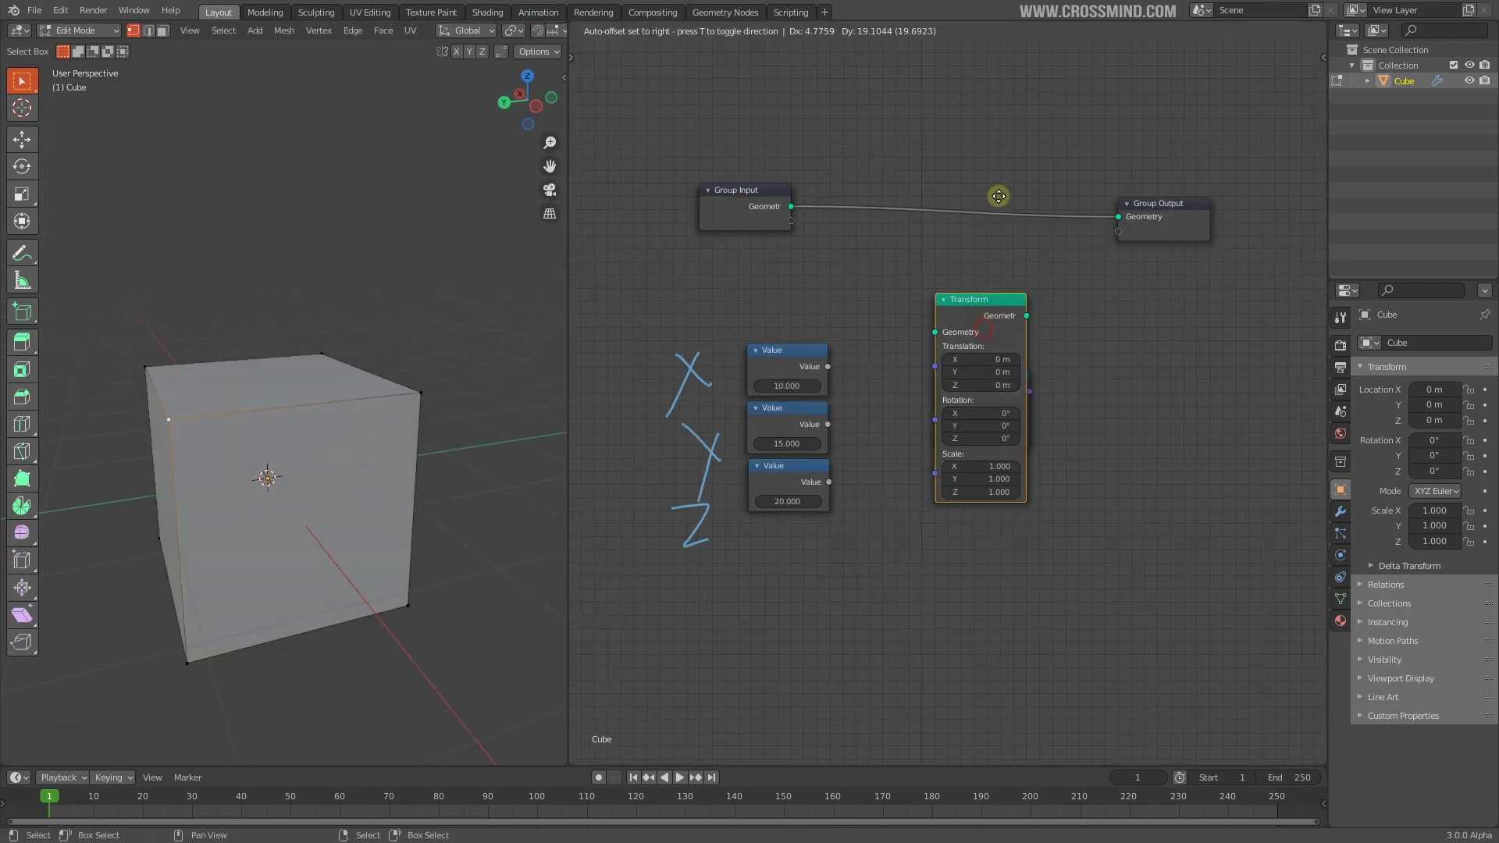
left_click(1017, 345)
scroll(920, 576, "up", 3)
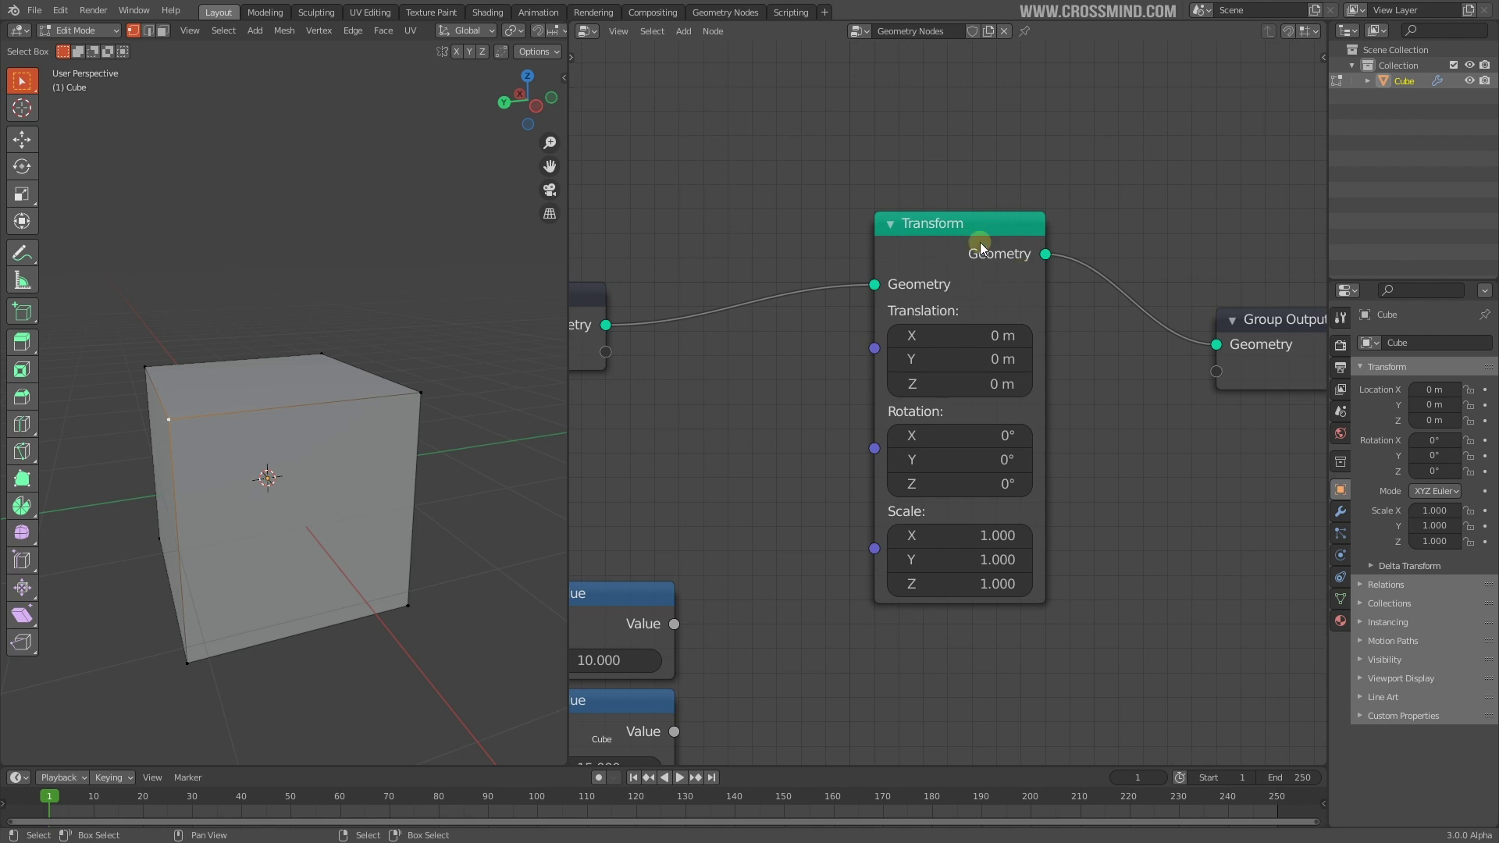
scroll(775, 415, "down", 1)
Step: Try raising the cube along Z with the Transform node's translation and reset the Z translation to 0 m
left_click_drag(960, 386, 984, 345)
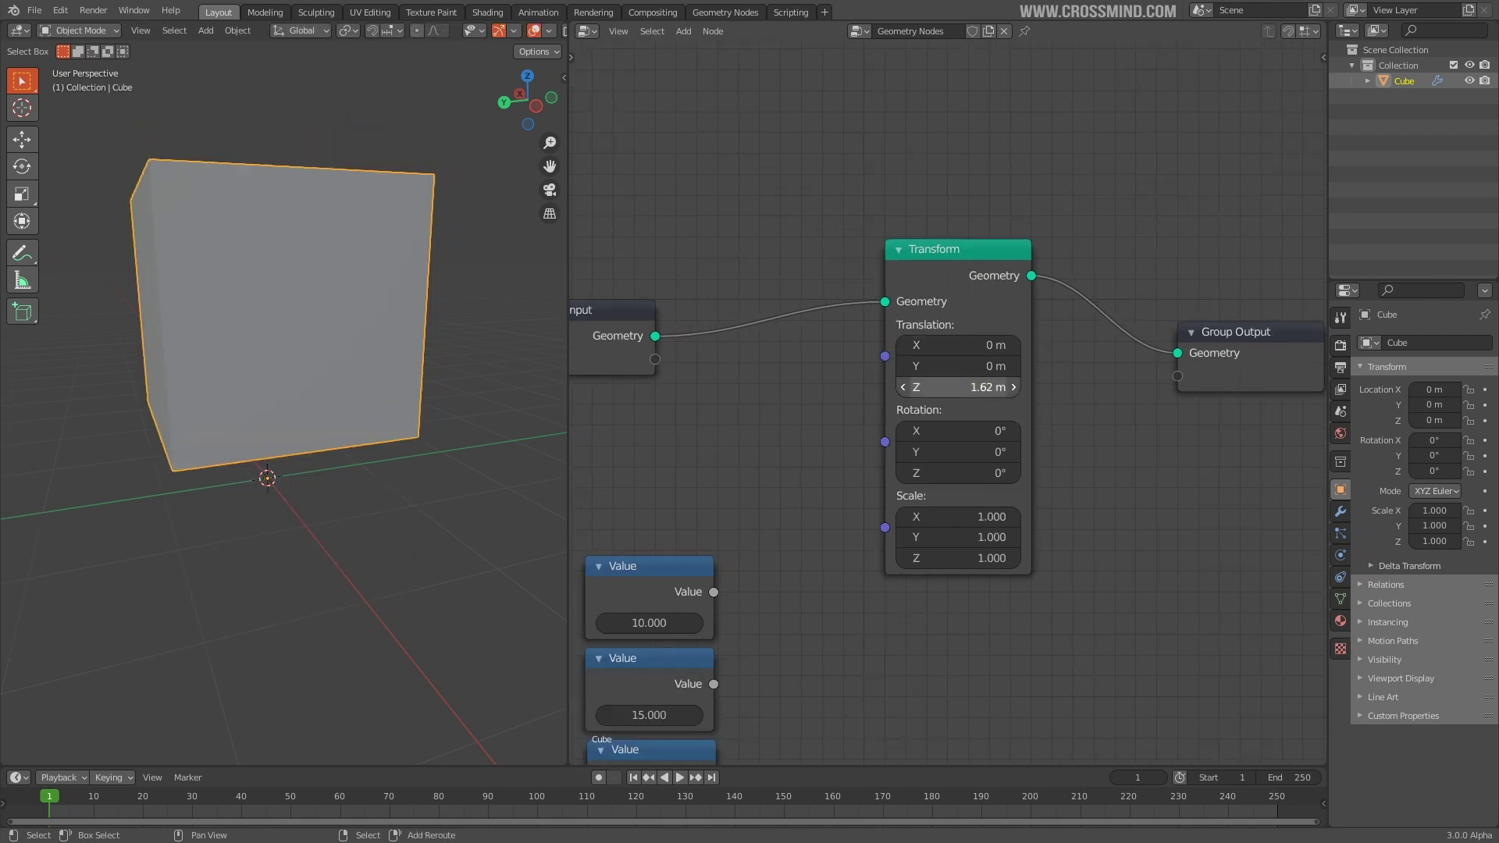
key("ctrl+z")
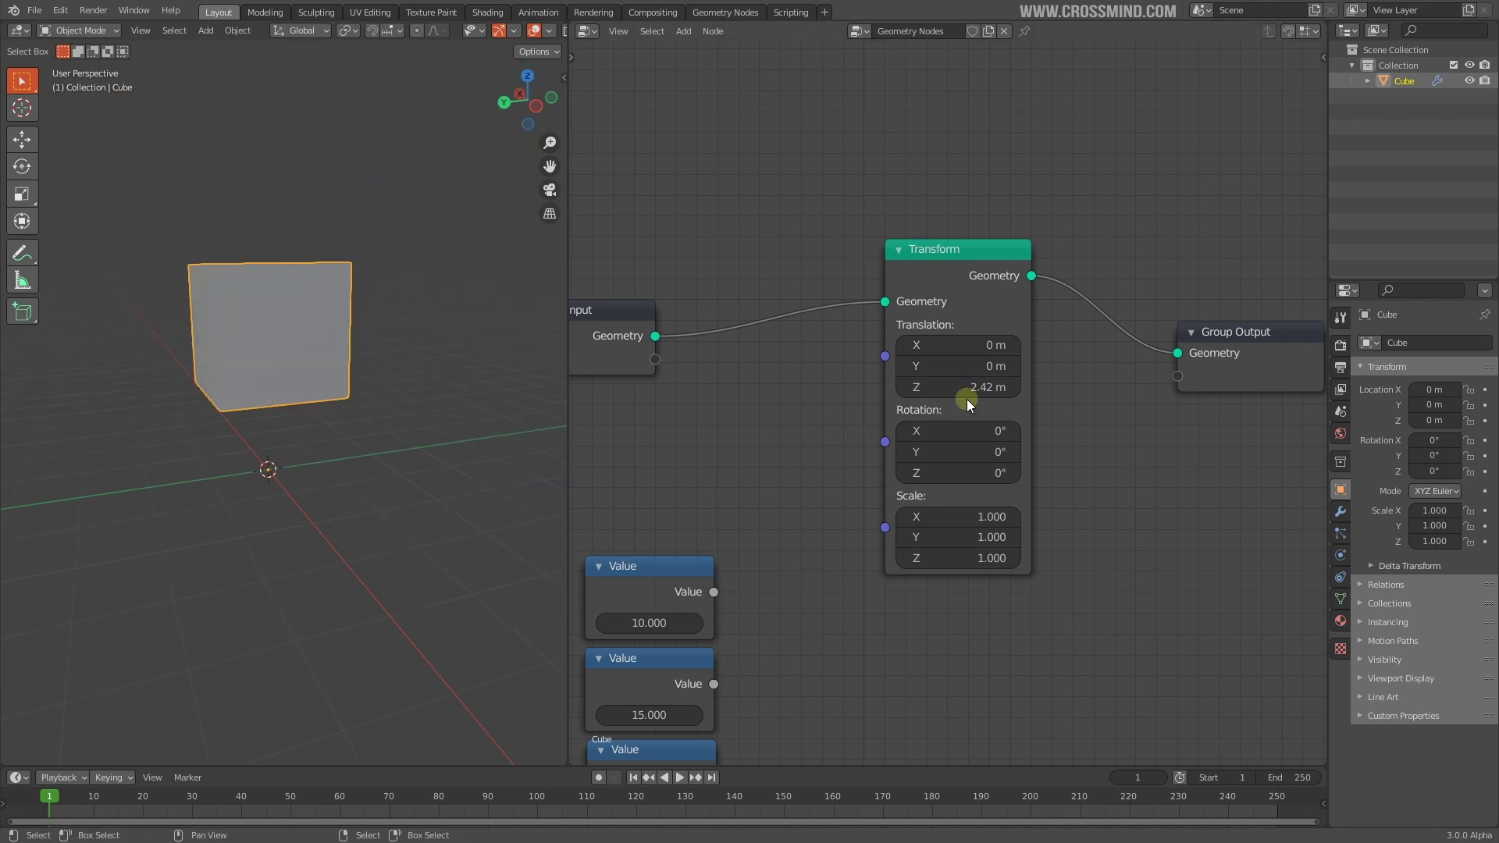
left_click(968, 390)
type("0")
key("Return")
middle_click_drag(378, 534, 378, 498, "shift")
scroll(378, 499, "up", 2)
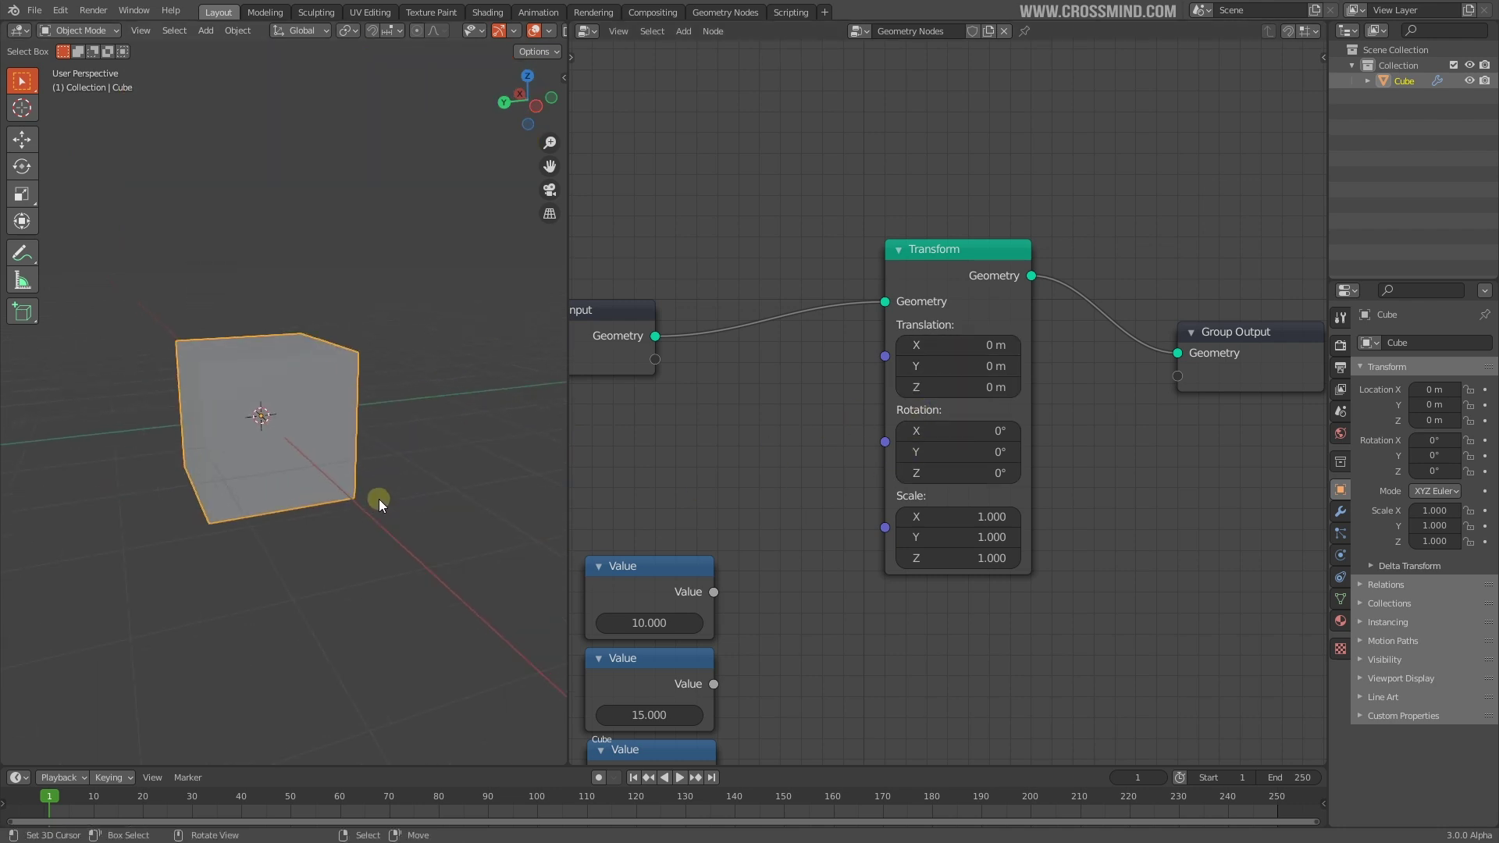
Step: Select the three Value nodes together with the Vector node and try scaling their arrangement
middle_click_drag(833, 469, 844, 422)
scroll(833, 441, "down", 1)
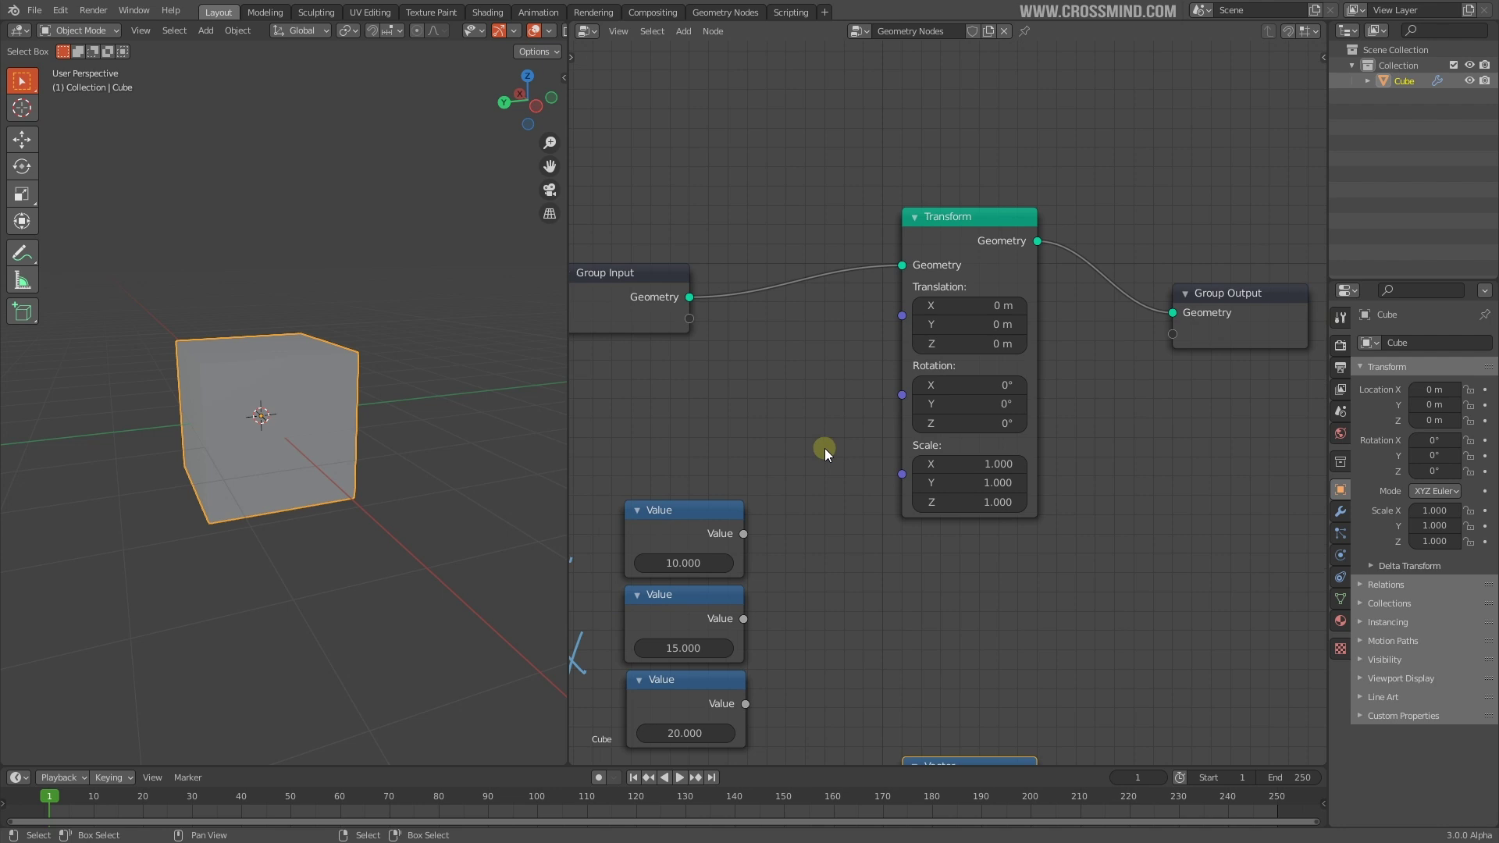
scroll(824, 448, "down", 1)
middle_click_drag(853, 444, 925, 340)
scroll(925, 341, "down", 1)
left_click_drag(684, 378, 891, 568)
middle_click_drag(979, 566, 953, 557)
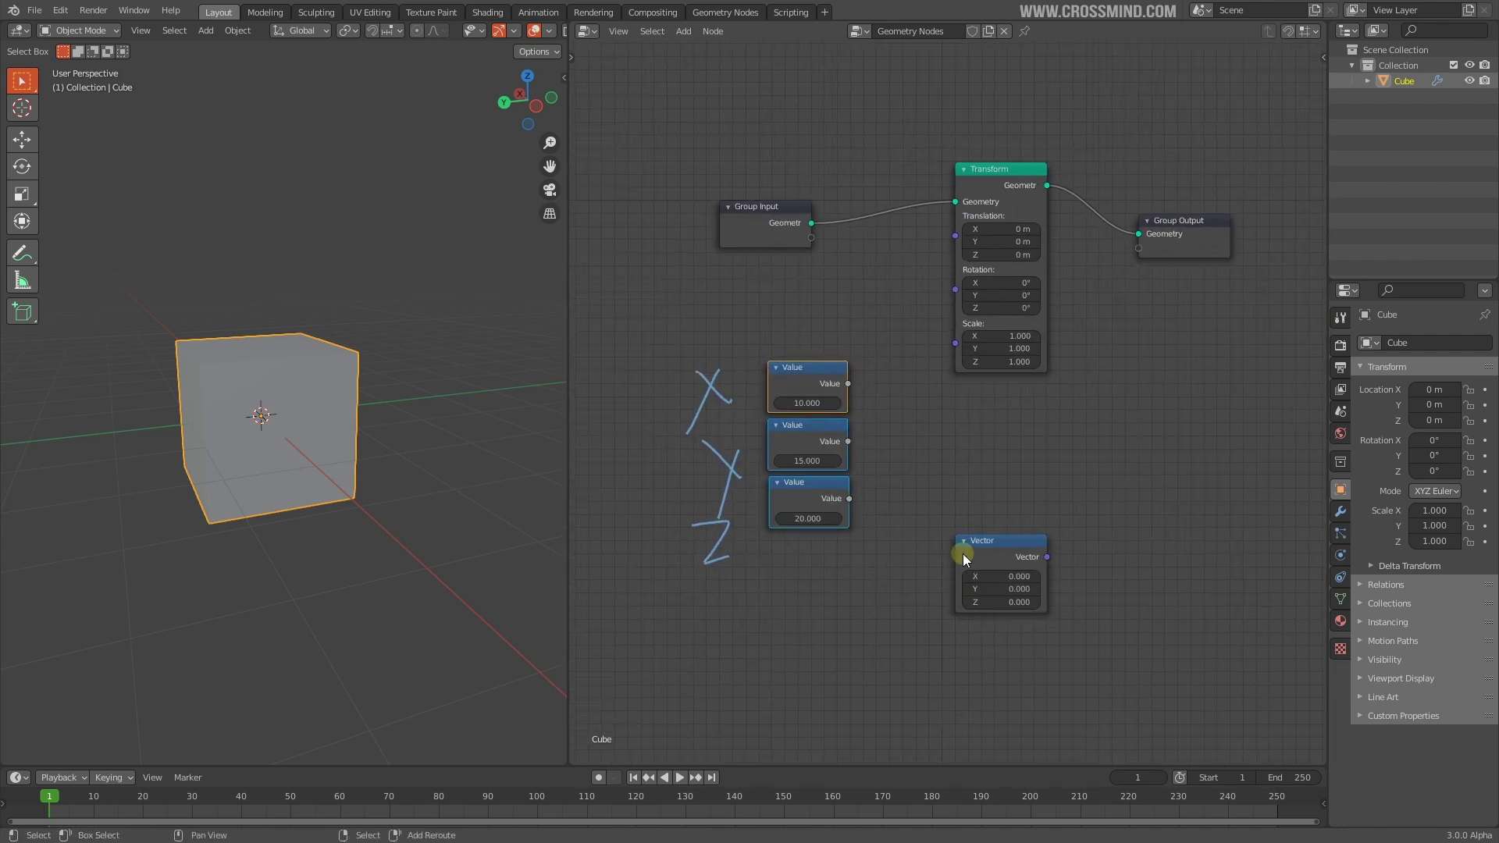
left_click(954, 554)
key("b")
left_click_drag(712, 364, 881, 553)
key("s")
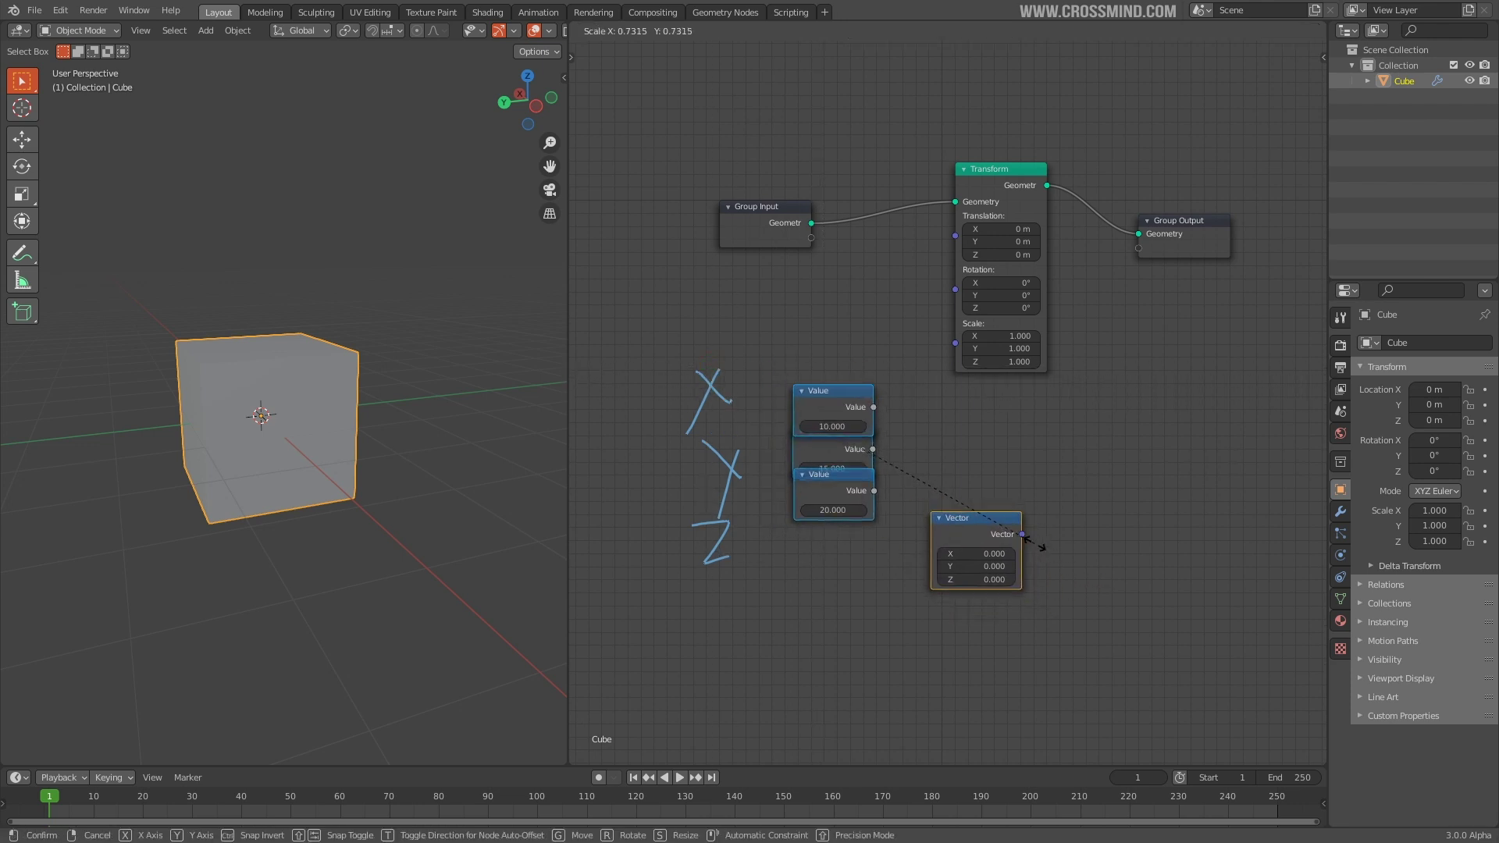
left_click(1077, 582)
key("s")
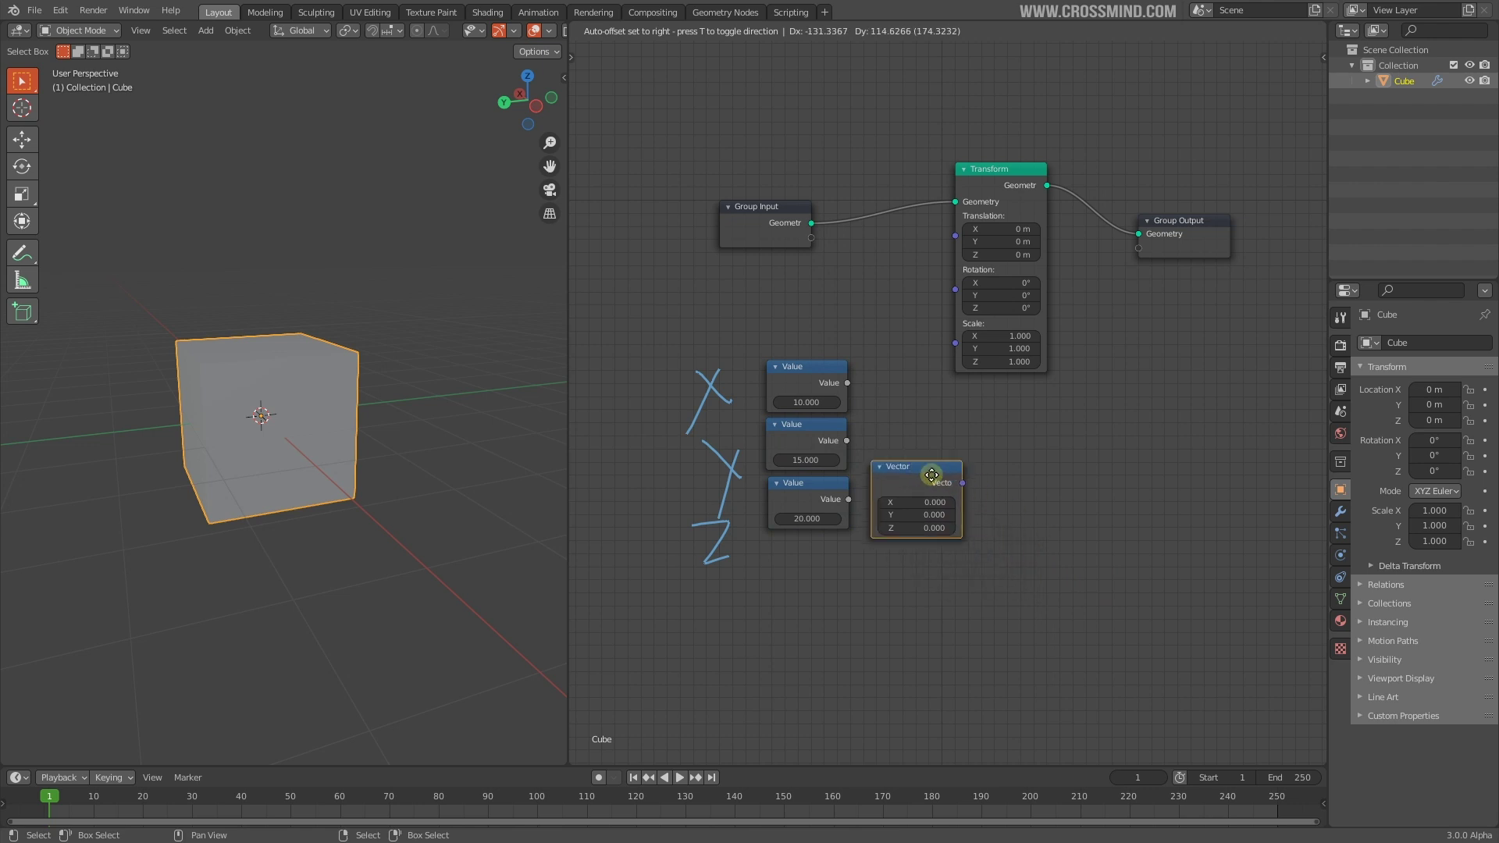
Step: Place the Vector node beside the third Value node and move all four nodes slightly lower
left_click(1010, 511)
left_click(1013, 510)
left_click_drag(914, 479, 905, 471)
left_click_drag(697, 361, 903, 539)
key("g")
left_click(907, 545)
scroll(1000, 531, "up", 2)
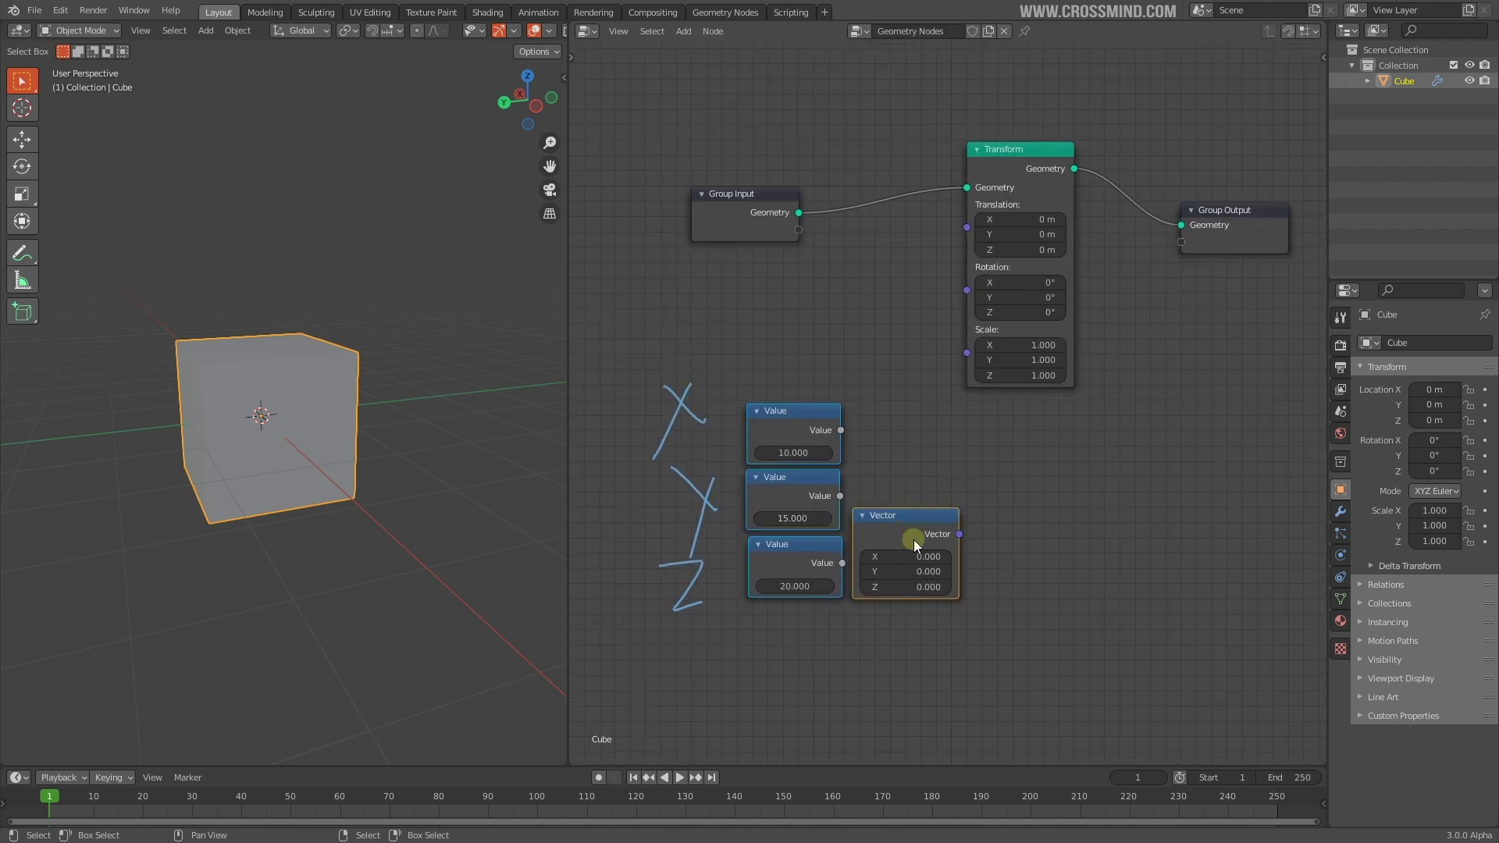
scroll(1062, 582, "down", 2)
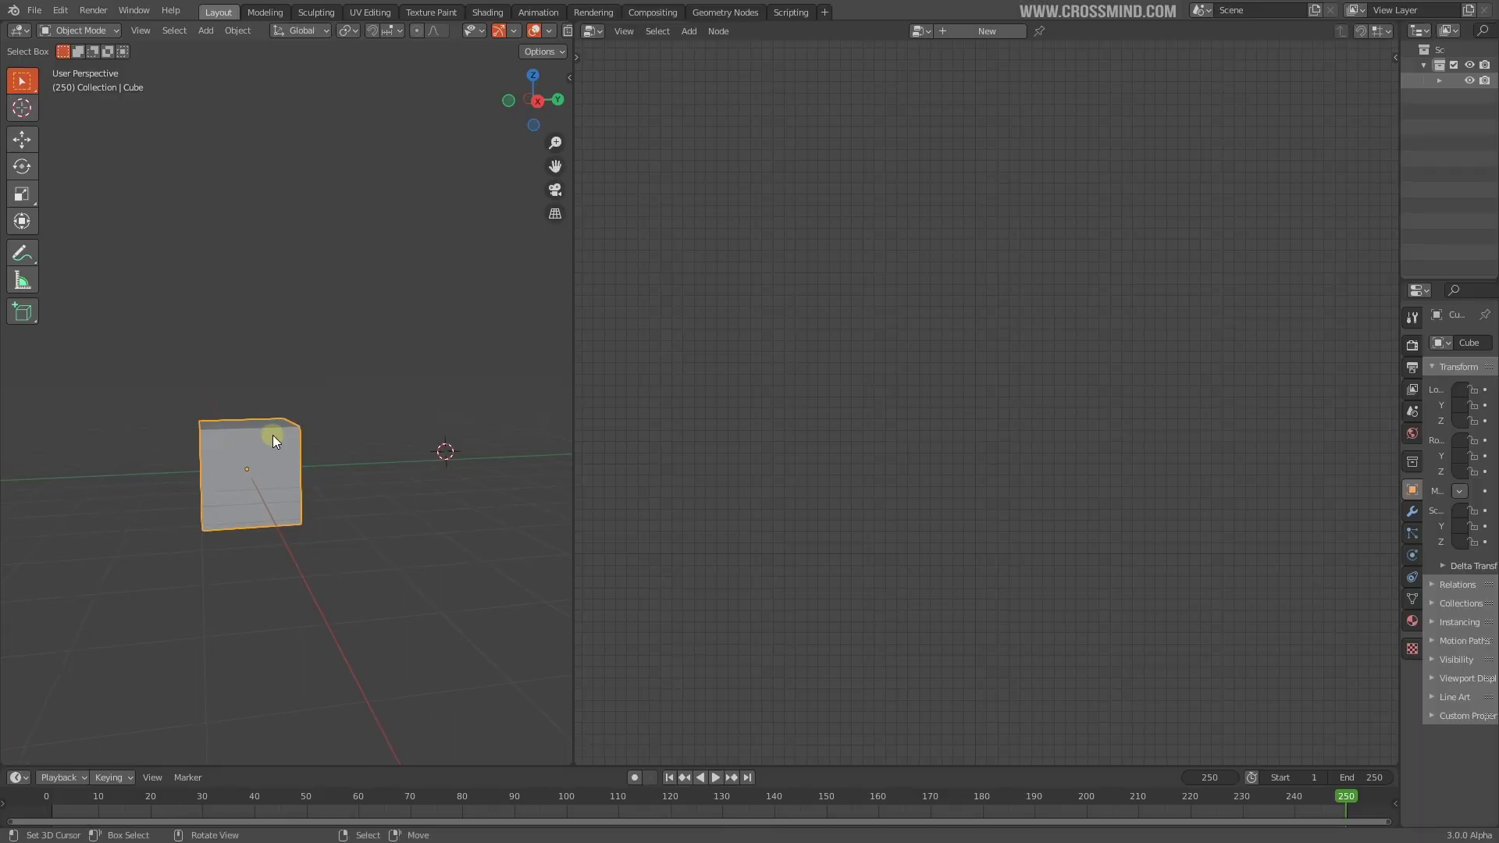
Step: Create a new geometry node tree for the cube, inserting a Transform node between Group Input and Group Output
middle_click_drag(273, 434, 331, 447)
left_click(983, 31)
key("Home")
left_click_drag(765, 473, 743, 468)
left_click_drag(1248, 468, 1270, 469)
scroll(1060, 369, "down", 1)
key("shift+a")
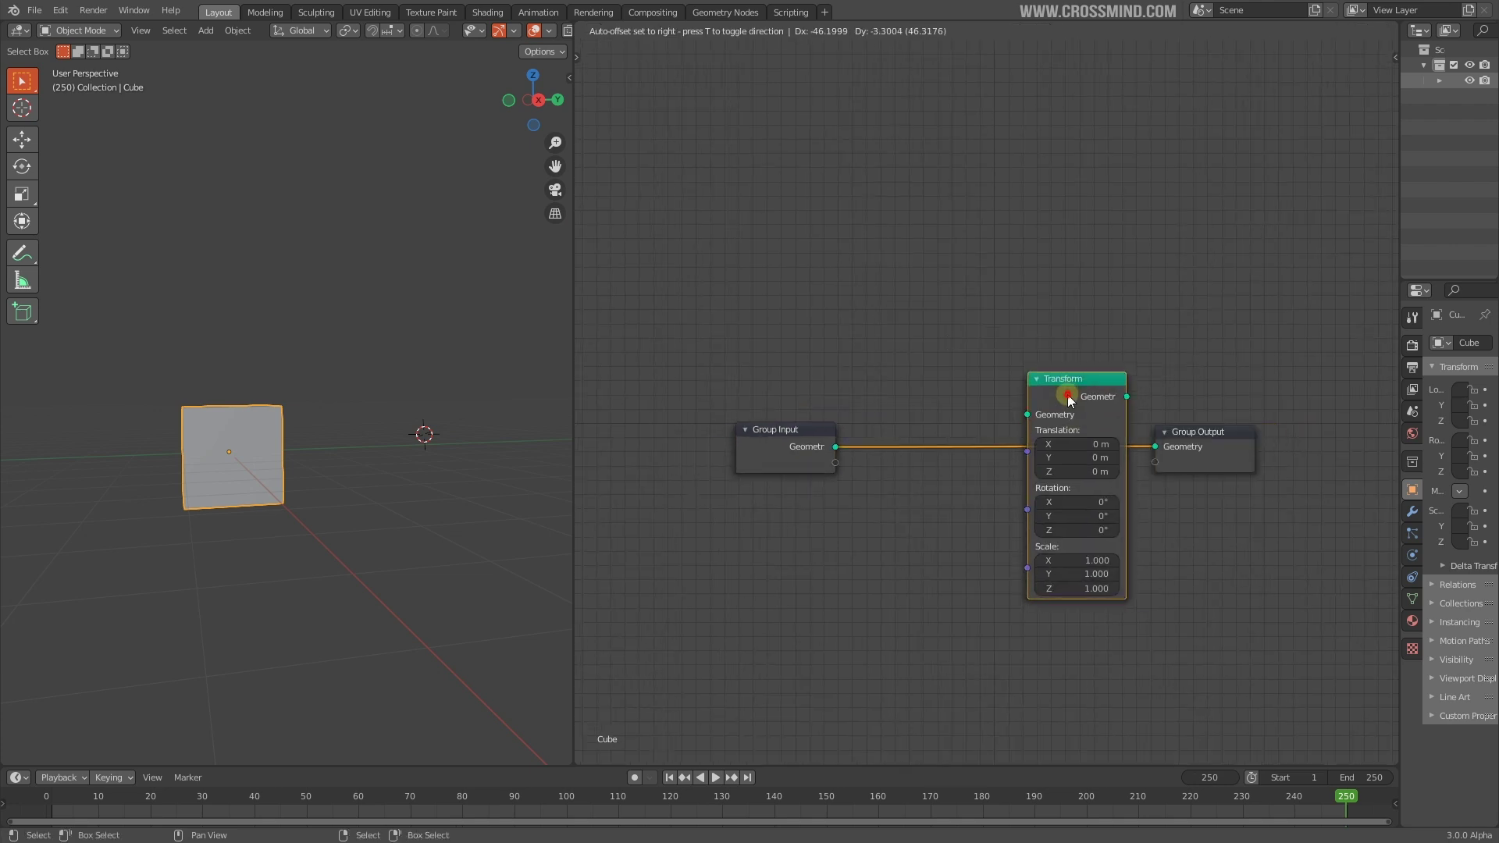
left_click(1041, 395)
Step: Keyframe the Transform node's translation with Z 0 m at frame 1 and Z 5 m at frame 250
left_click(669, 777)
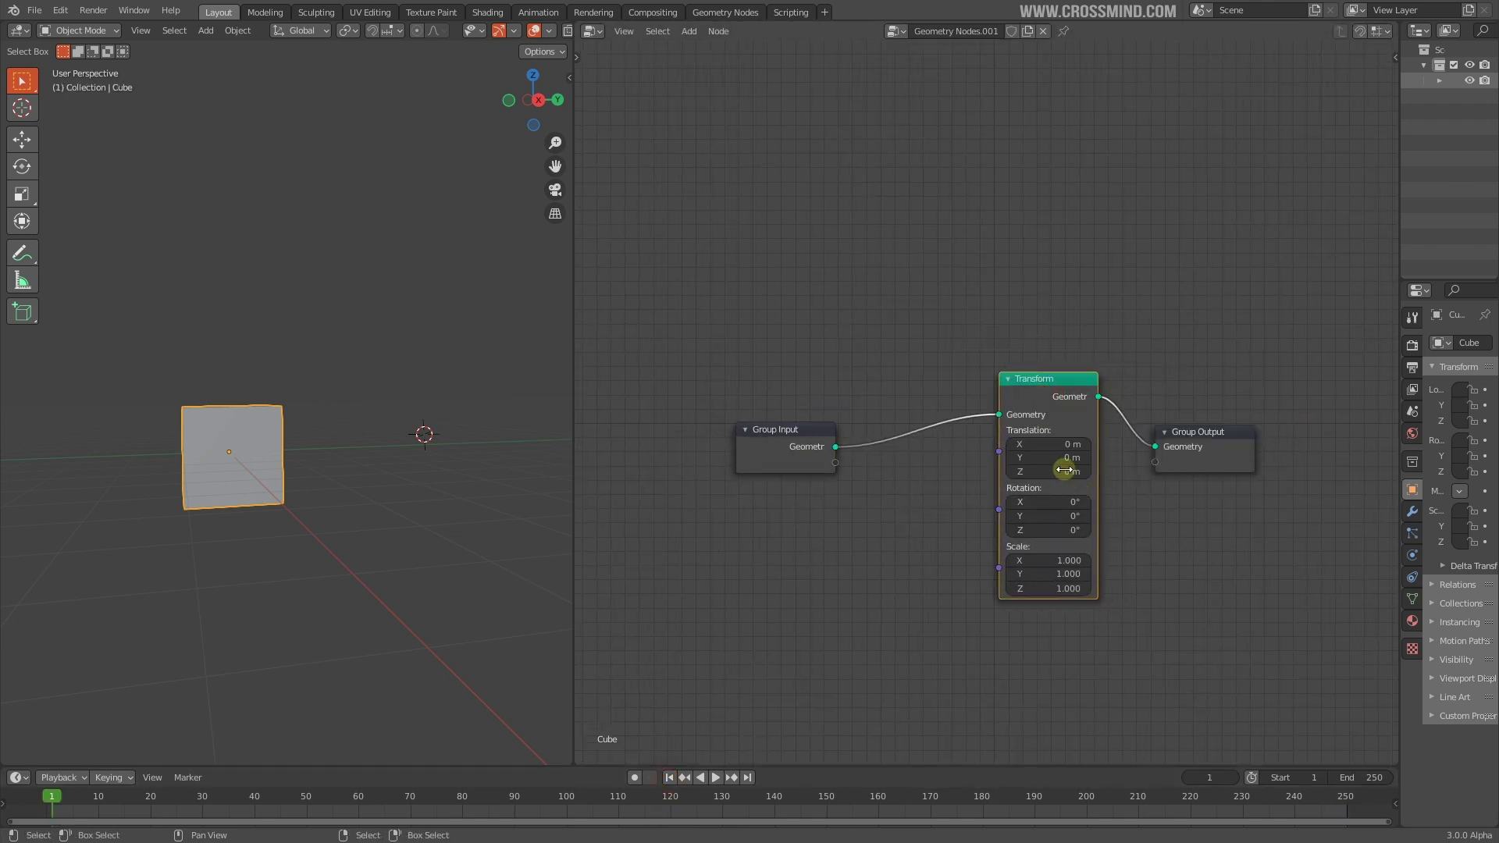
key("i")
key("space")
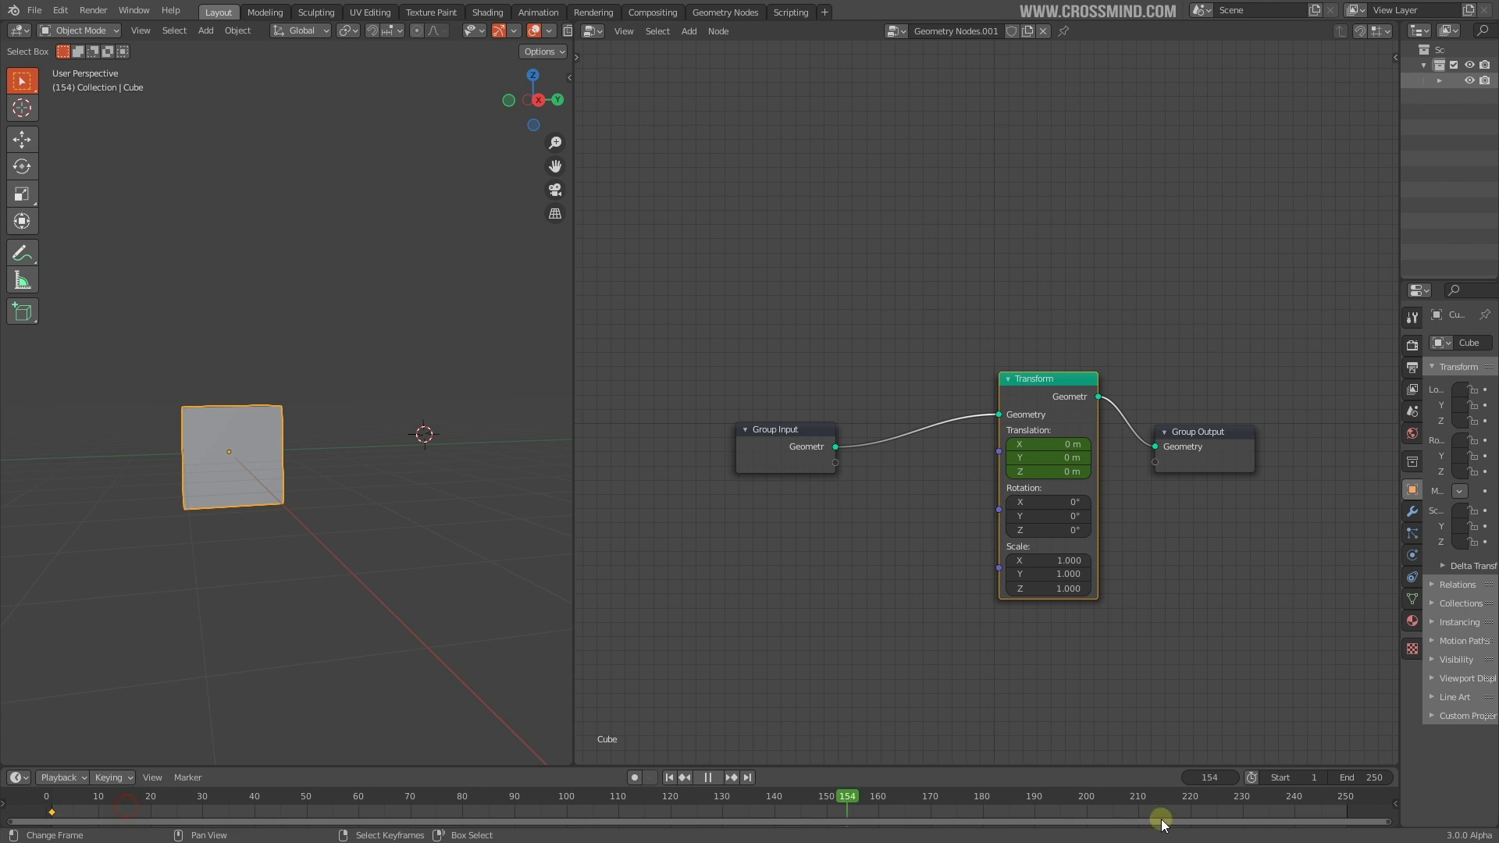
left_click_drag(1348, 816, 1346, 815)
key("space")
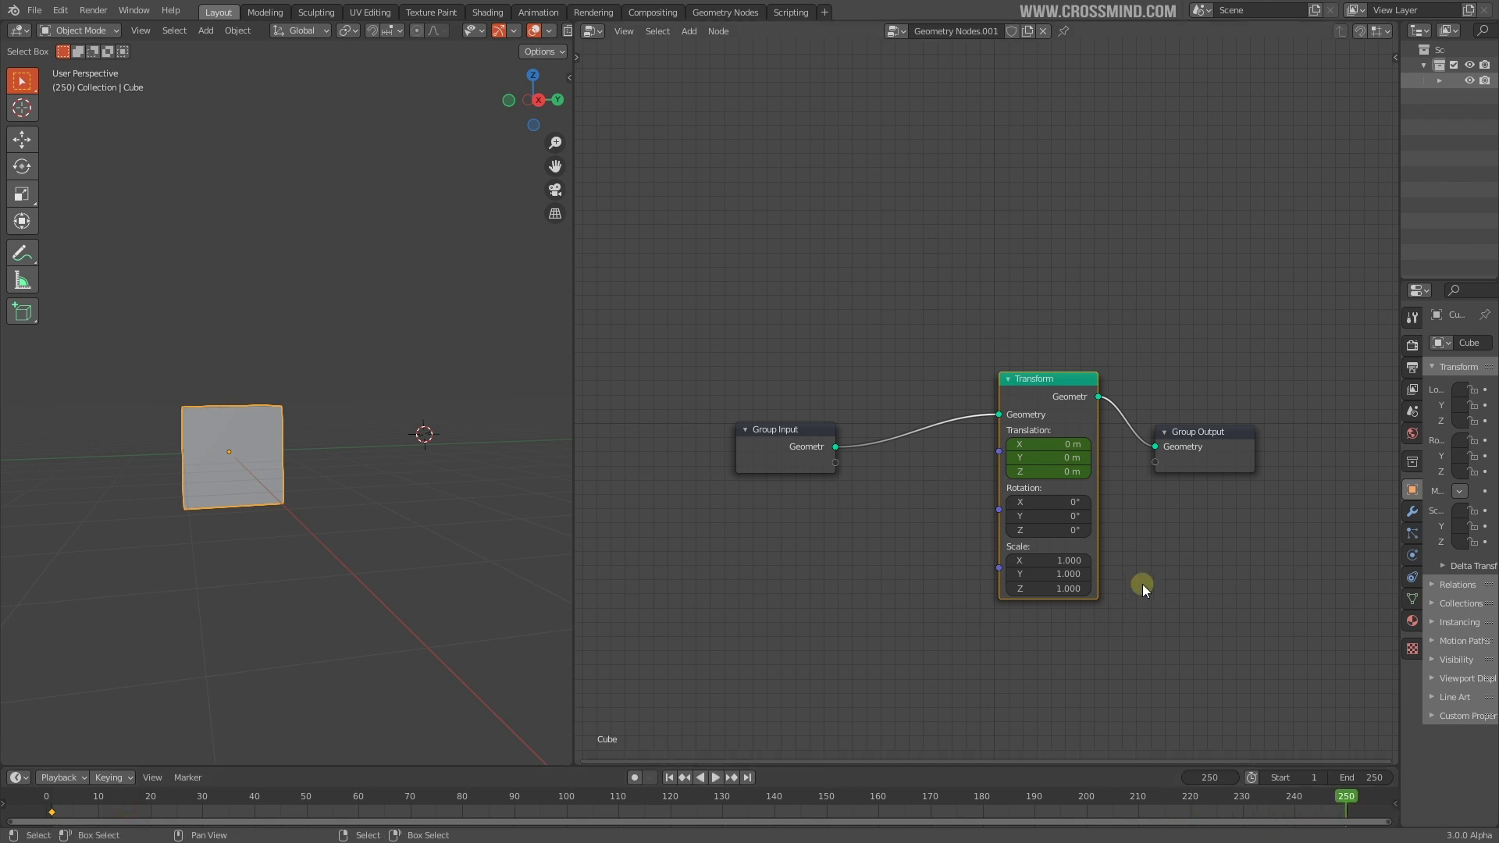
left_click_drag(1062, 472, 1081, 471)
left_click(1061, 472)
type("5")
key("Return")
key("i")
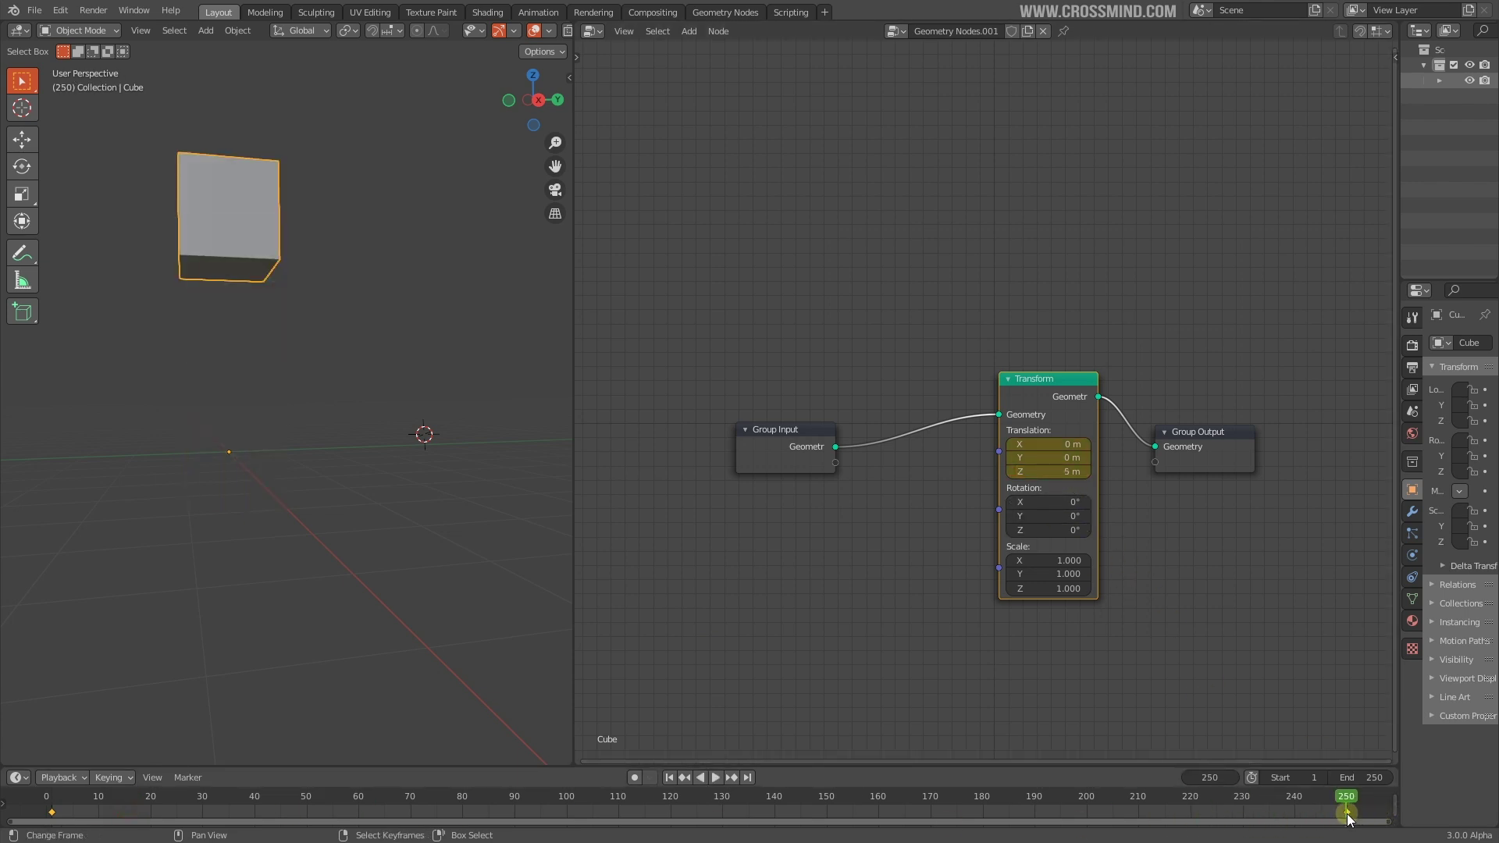
Step: Shorten the animation by moving the second keyframe to about frame 100 and setting the end frame to 100, and preview it
left_click_drag(1346, 812, 568, 816)
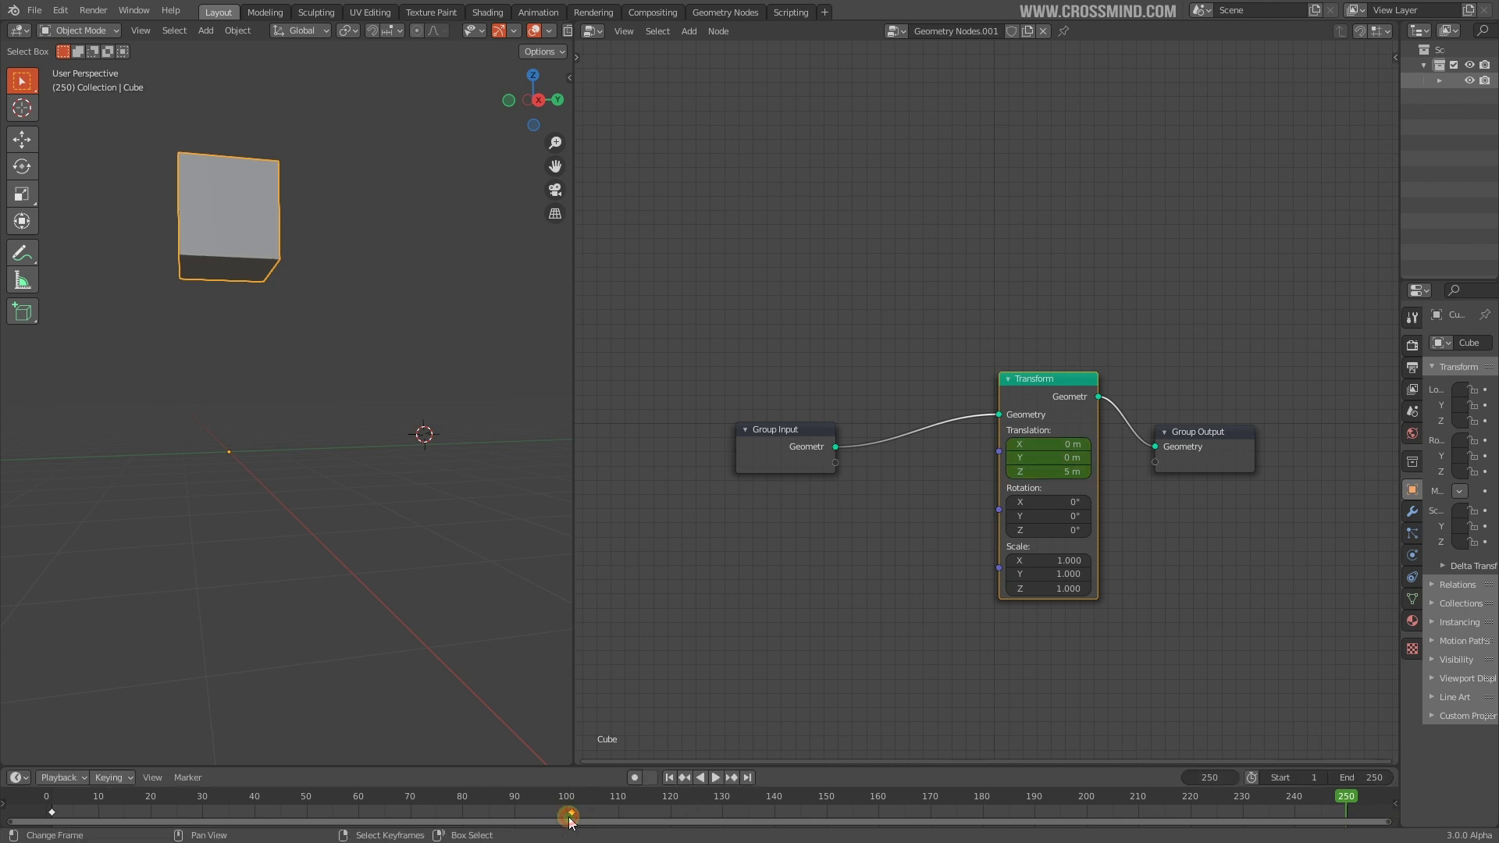
left_click(1377, 781)
type("100")
key("Return")
scroll(260, 805, "up", 5)
middle_click_drag(260, 806, 601, 805)
key("space")
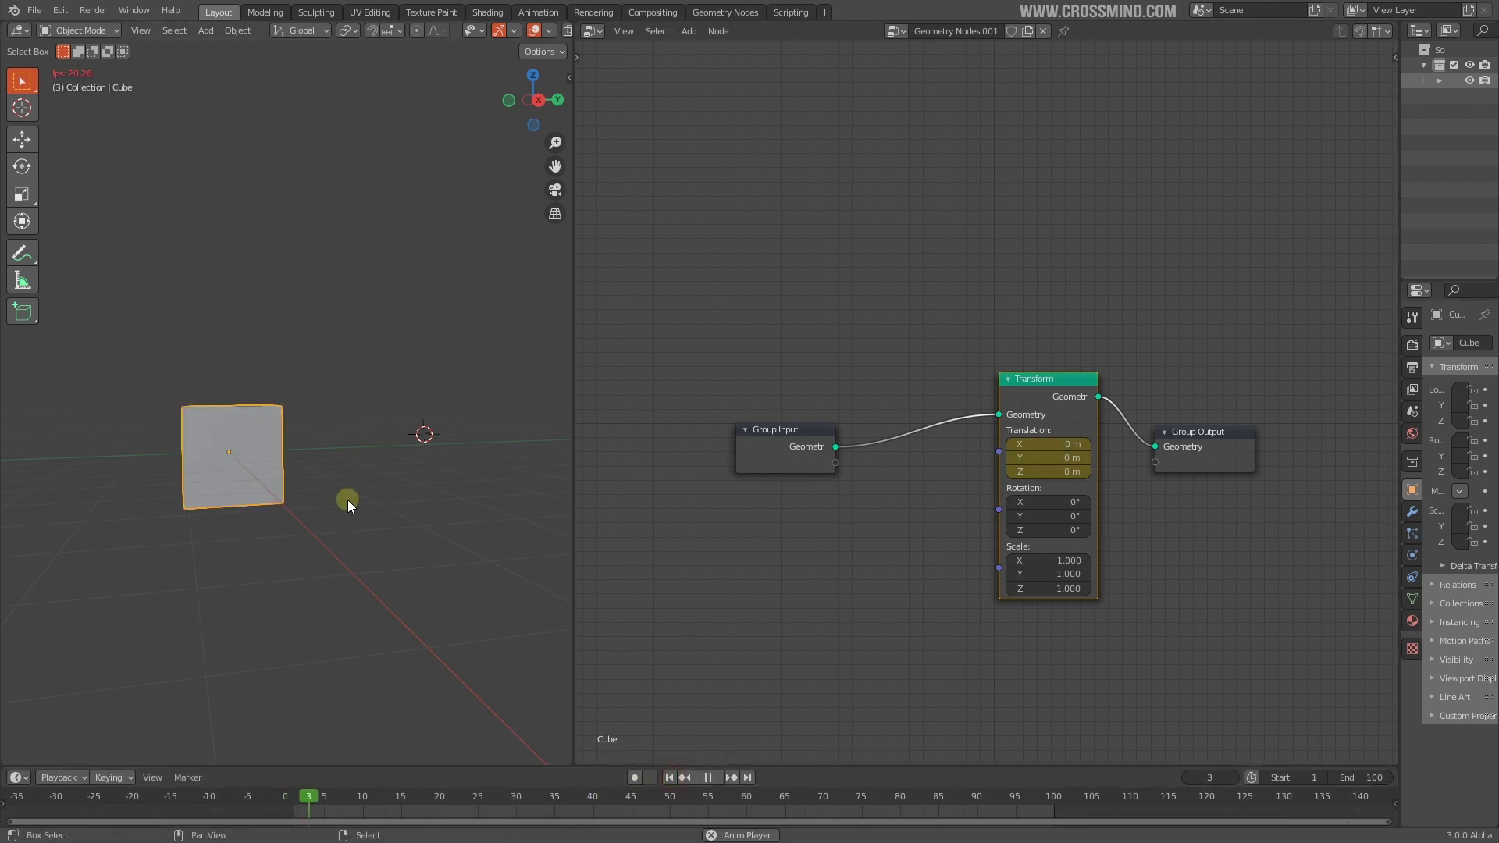
key("space")
Step: Insert a Join Geometry node between the Transform node and Group Output
left_click(940, 346)
key("shift+a")
left_click(940, 345)
type("j")
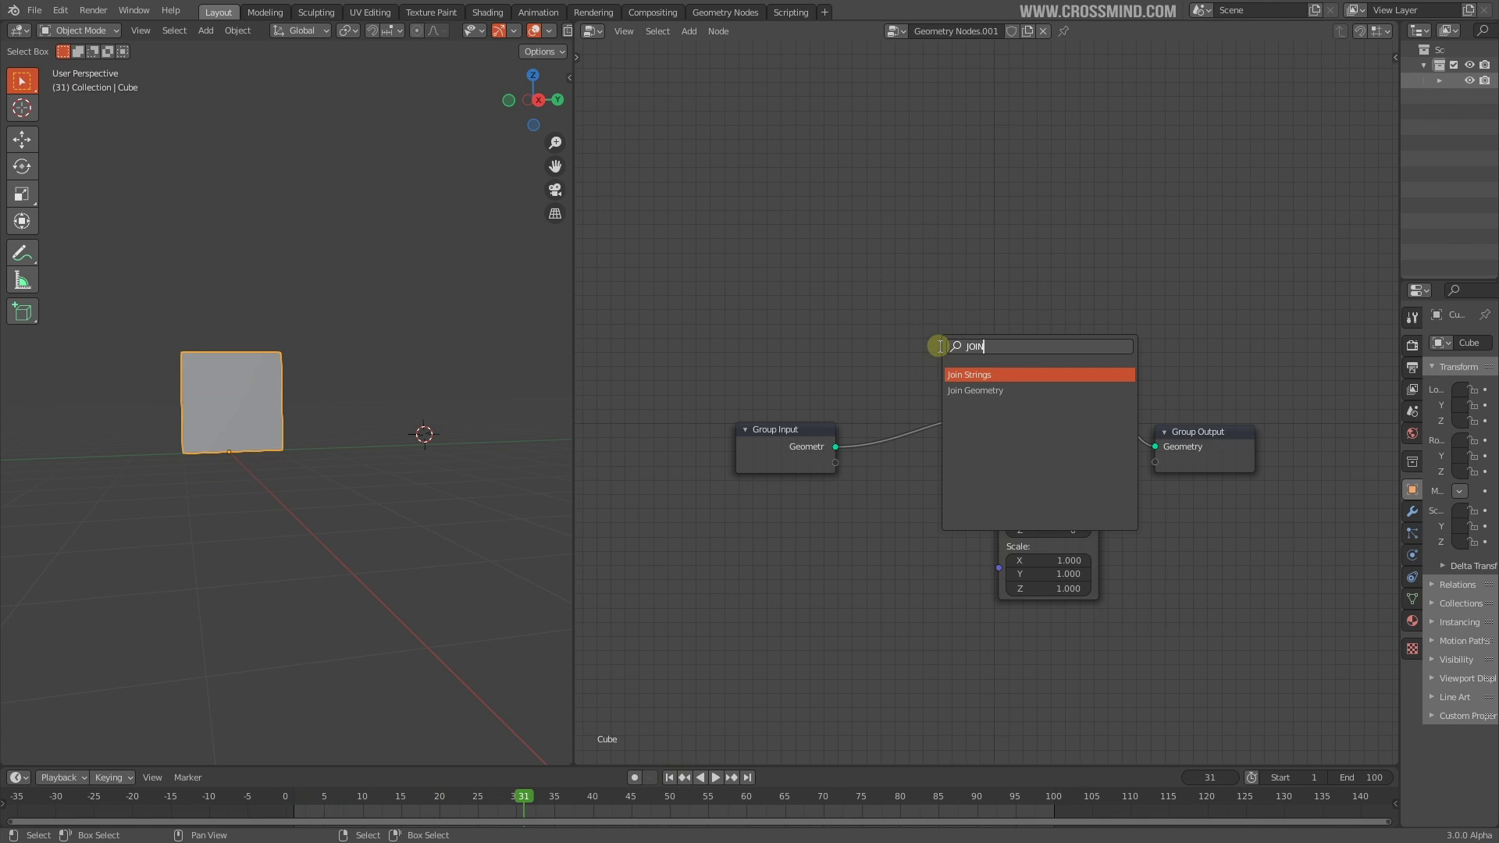
left_click(975, 390)
left_click(1203, 414)
Step: Move the Transform node up, link Group Input directly to Join Geometry, and scrub the animation to frame 65
left_click_drag(1037, 402, 1050, 156)
left_click_drag(835, 447, 1154, 439)
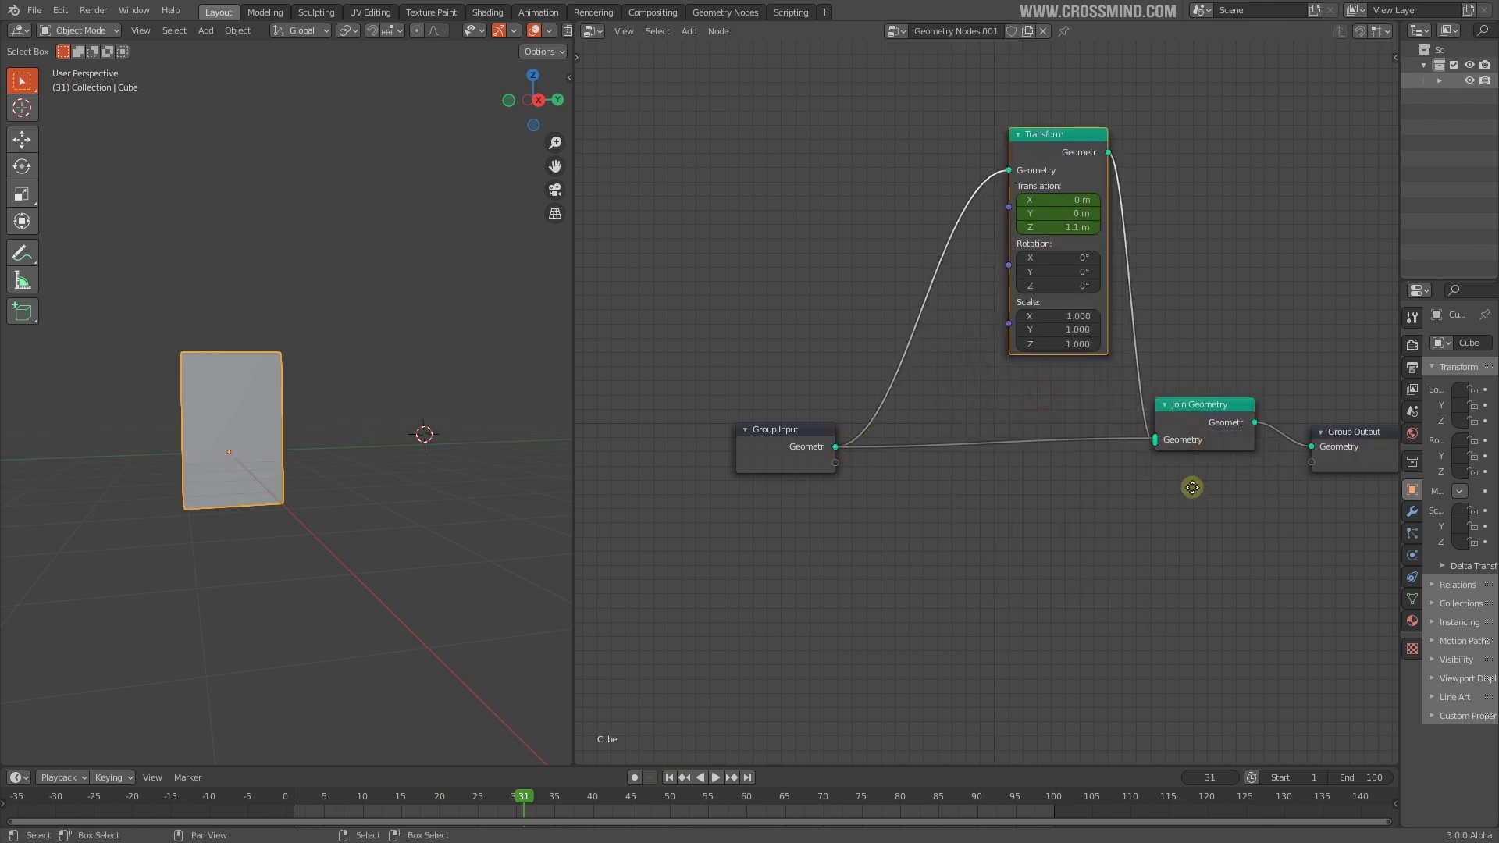
middle_click_drag(837, 513, 718, 503)
left_click_drag(433, 804, 772, 803)
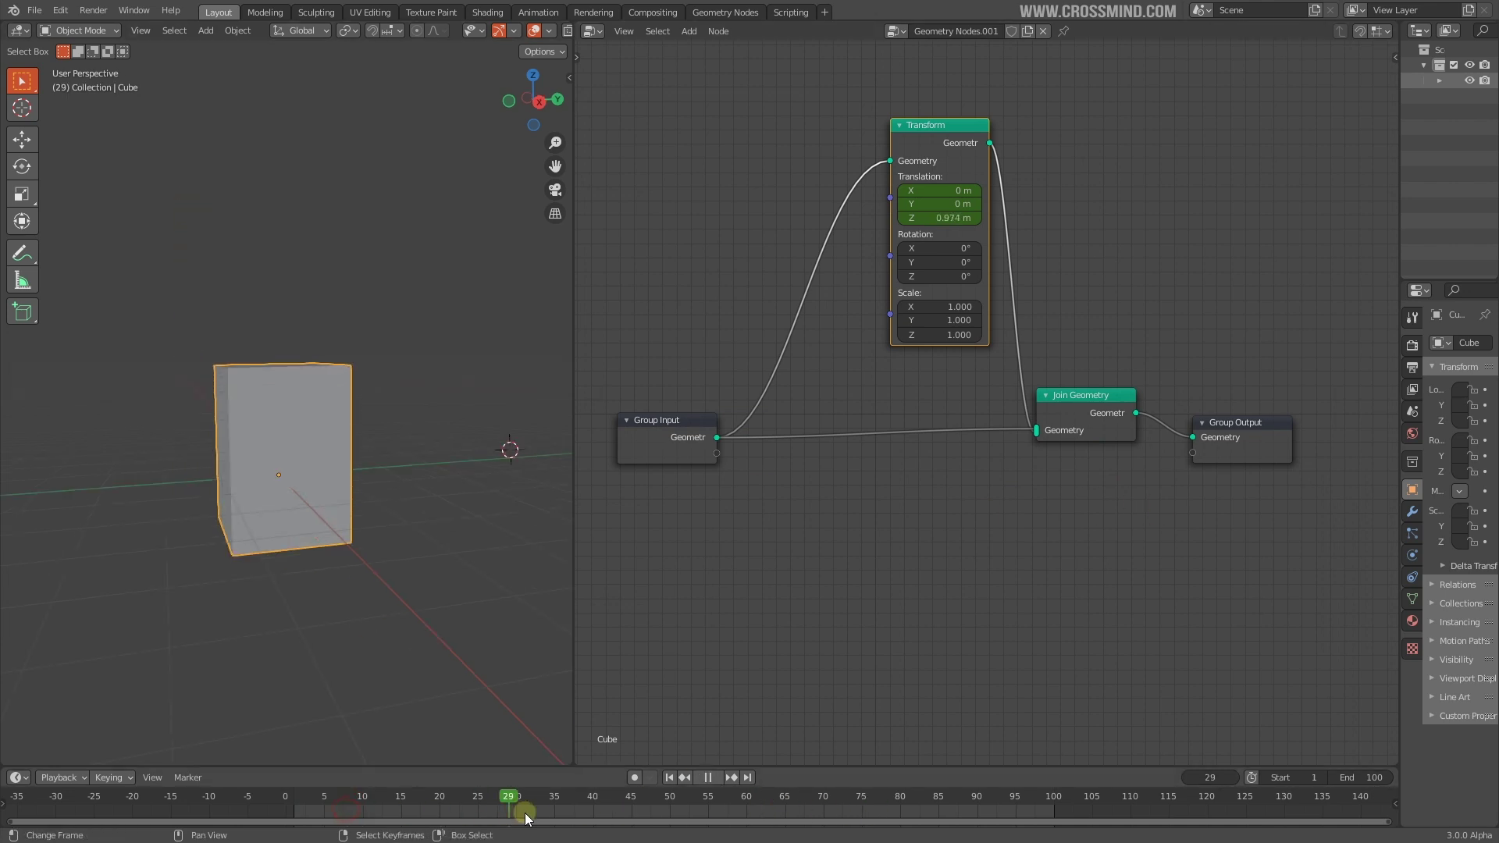
left_click_drag(522, 808, 785, 806)
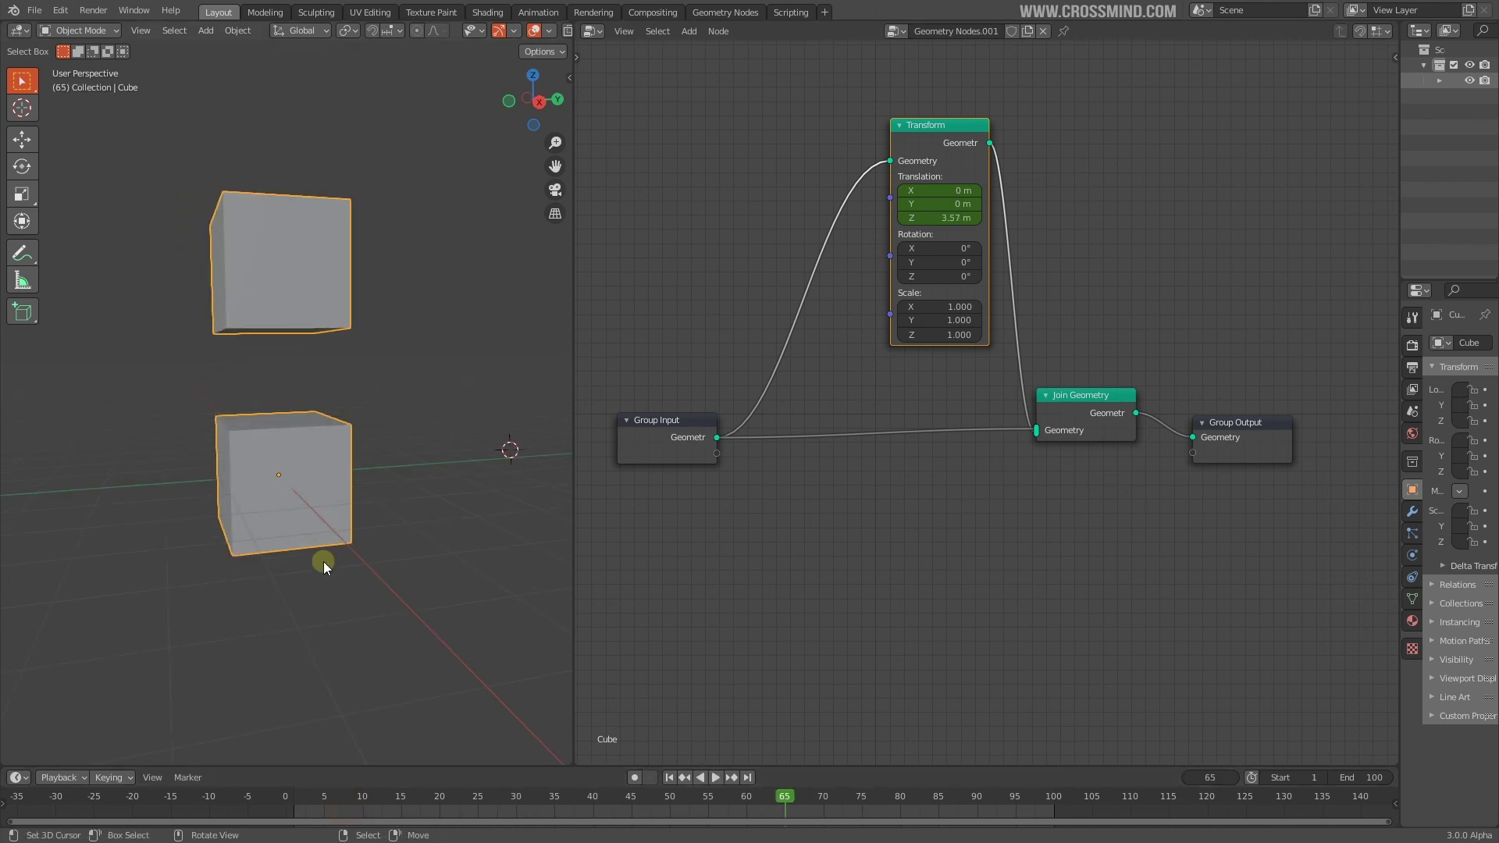
Step: Insert a second Transform node into the direct link between Group Input and Join Geometry, aligned below the first
key("shift+a")
left_click(950, 407)
type("TRA")
key("Return")
left_click(882, 400)
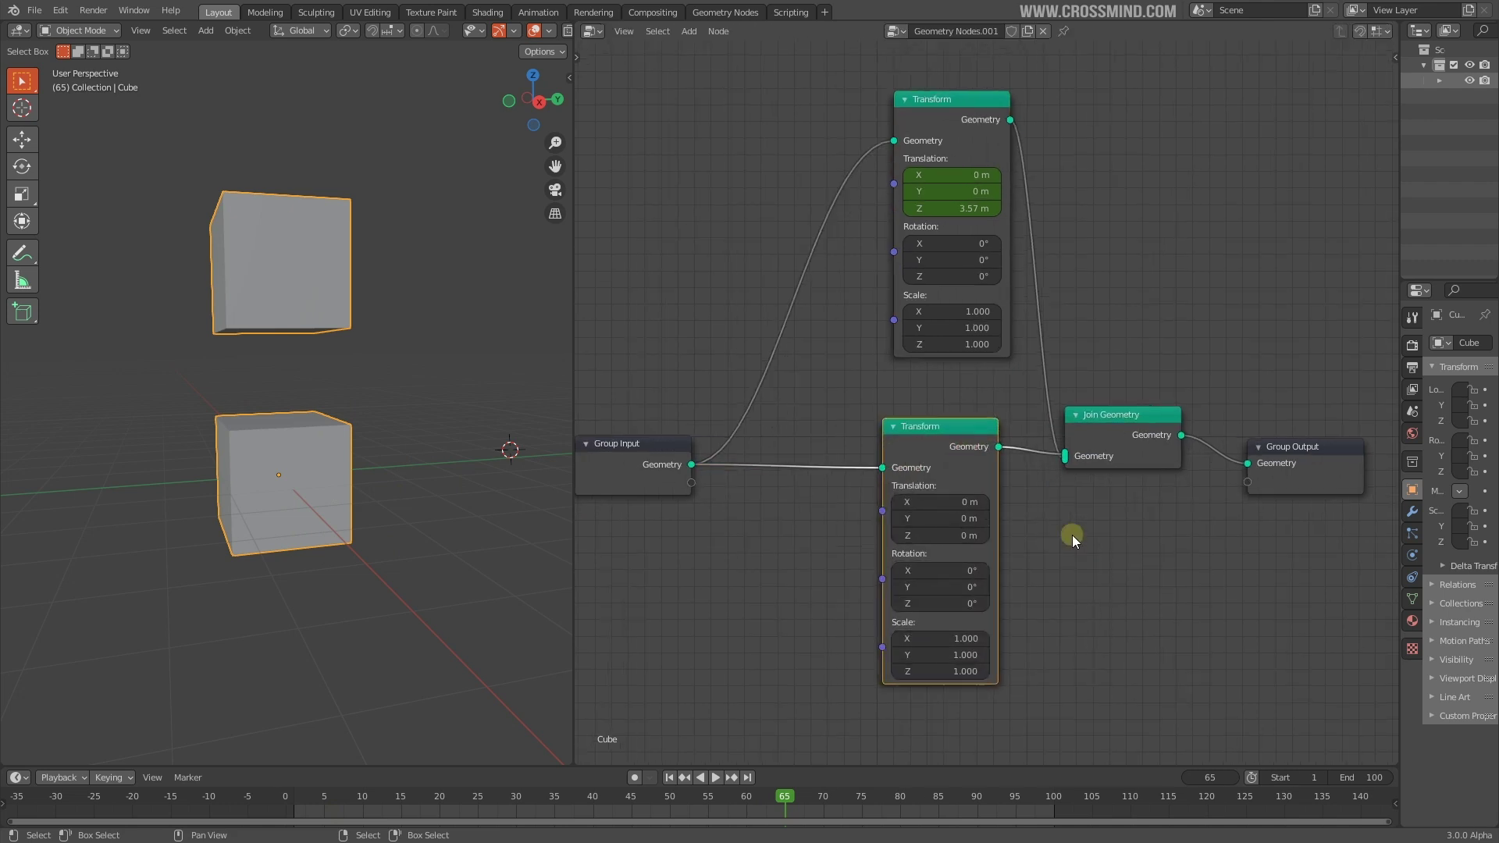
middle_click_drag(1055, 534, 1064, 532)
left_click_drag(958, 457, 977, 462)
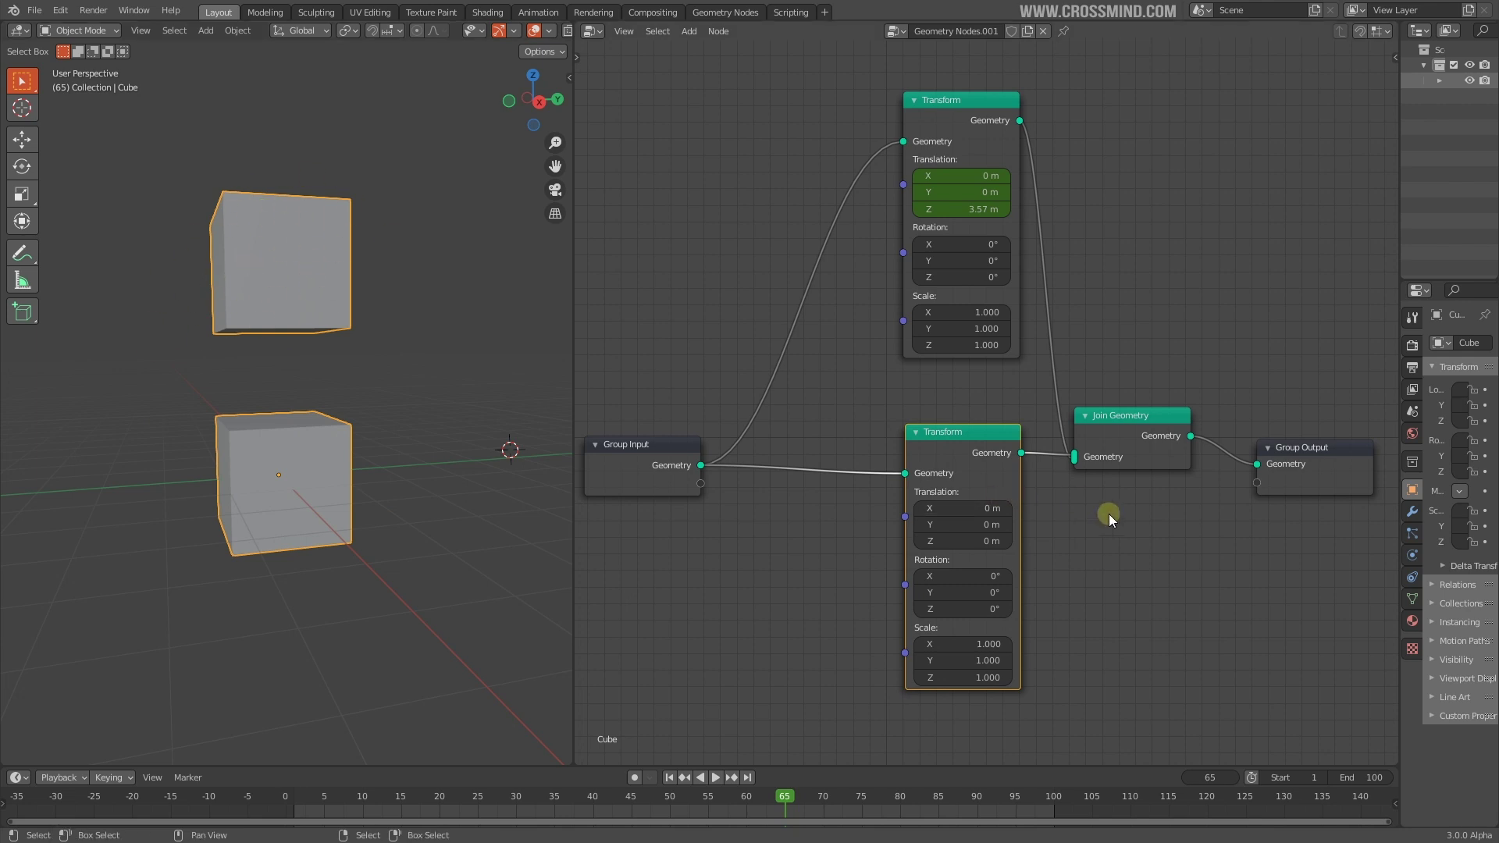
scroll(1126, 527, "down", 2)
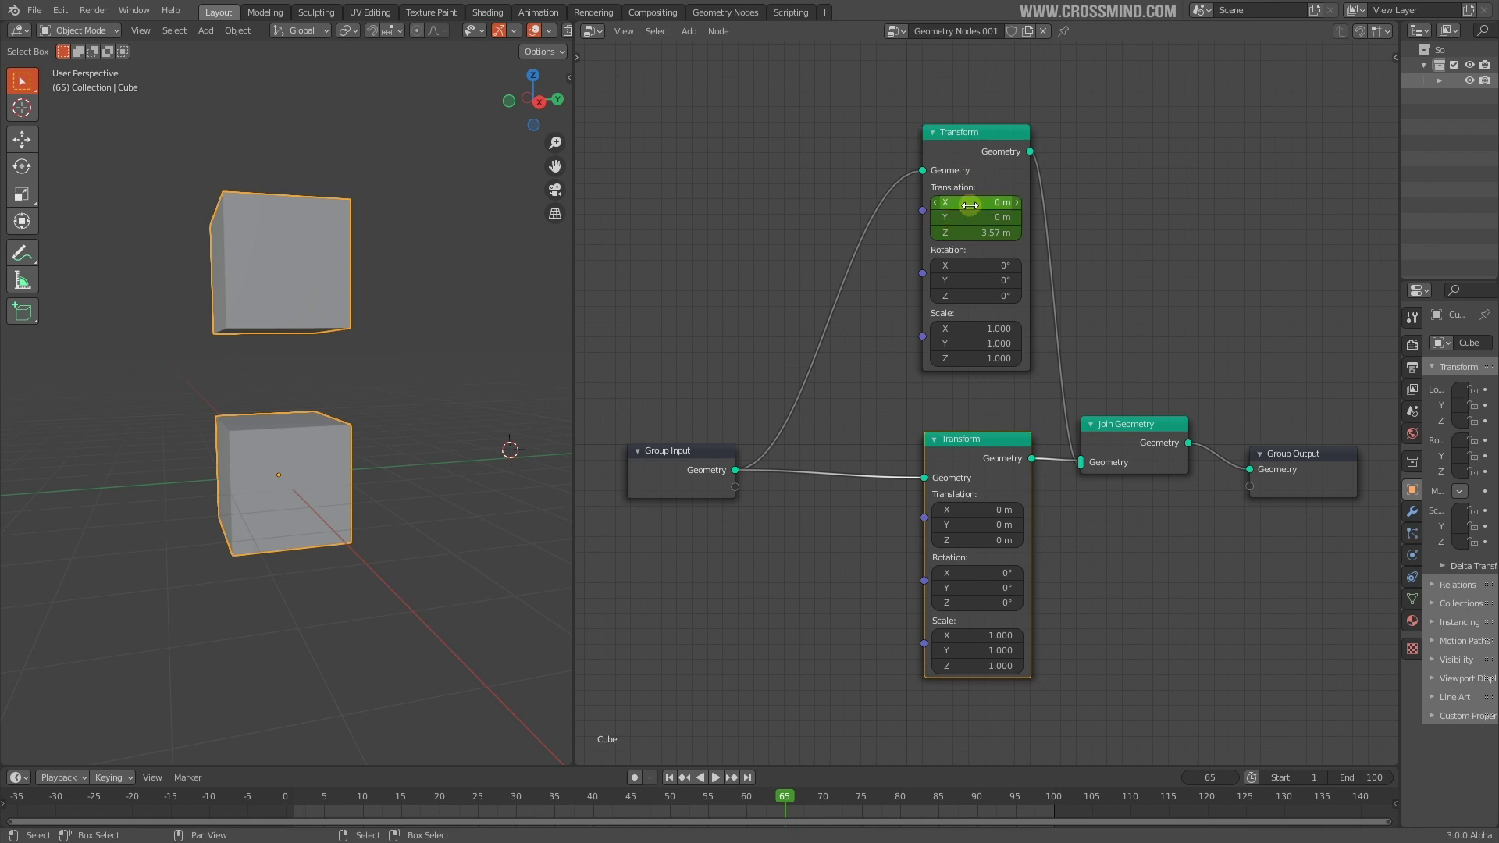
Step: At frame 100, set the lower Transform node's Z translation to -5 m and keyframe its translation
left_click(978, 143)
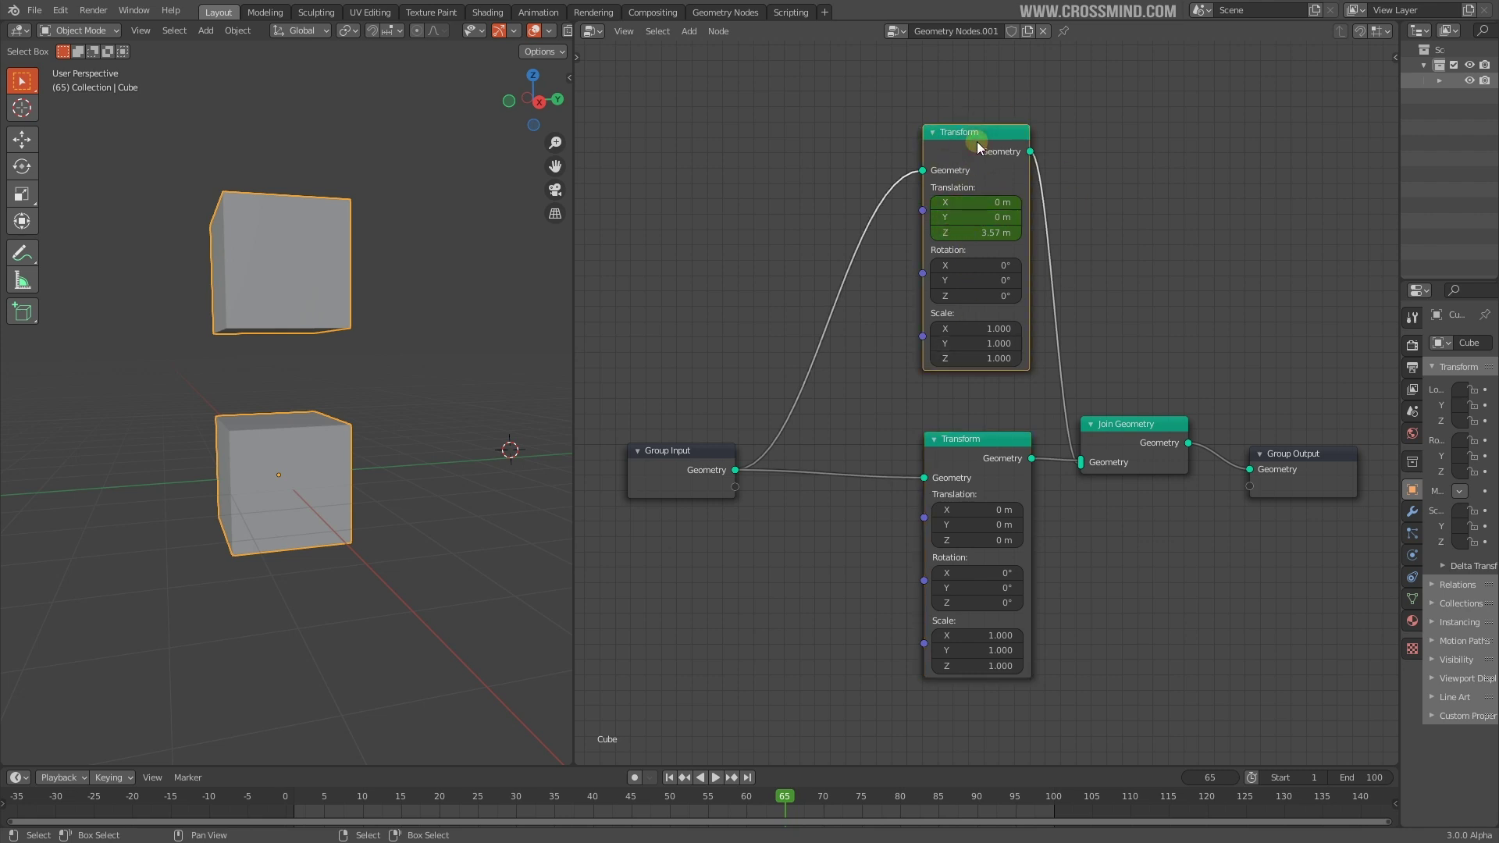
left_click(992, 472)
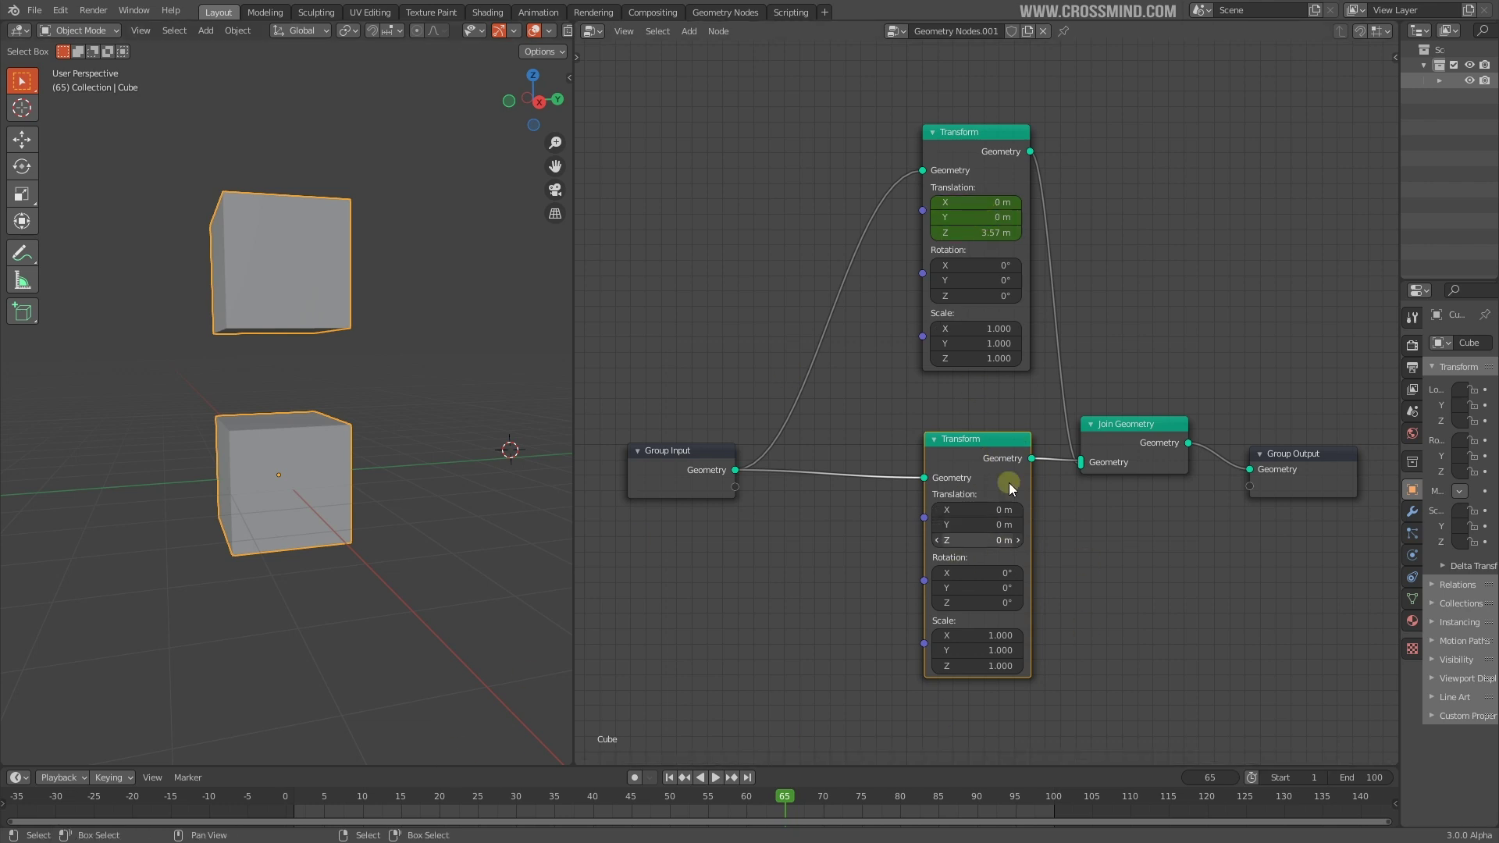
scroll(1111, 531, "down", 4)
scroll(1085, 378, "up", 1)
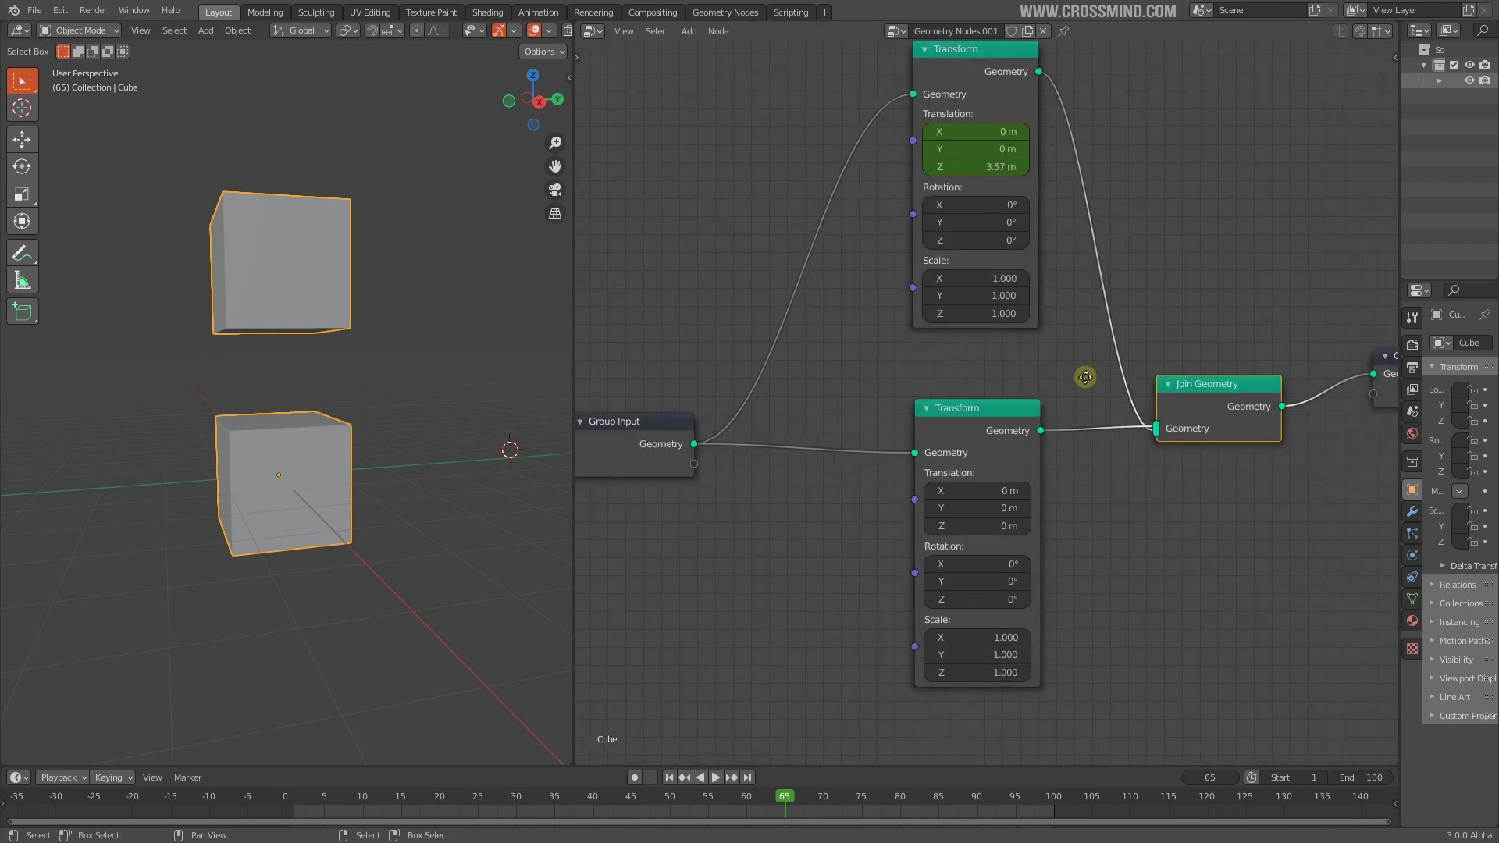
middle_click_drag(1085, 378, 1089, 417)
left_click_drag(1078, 816, 1053, 816)
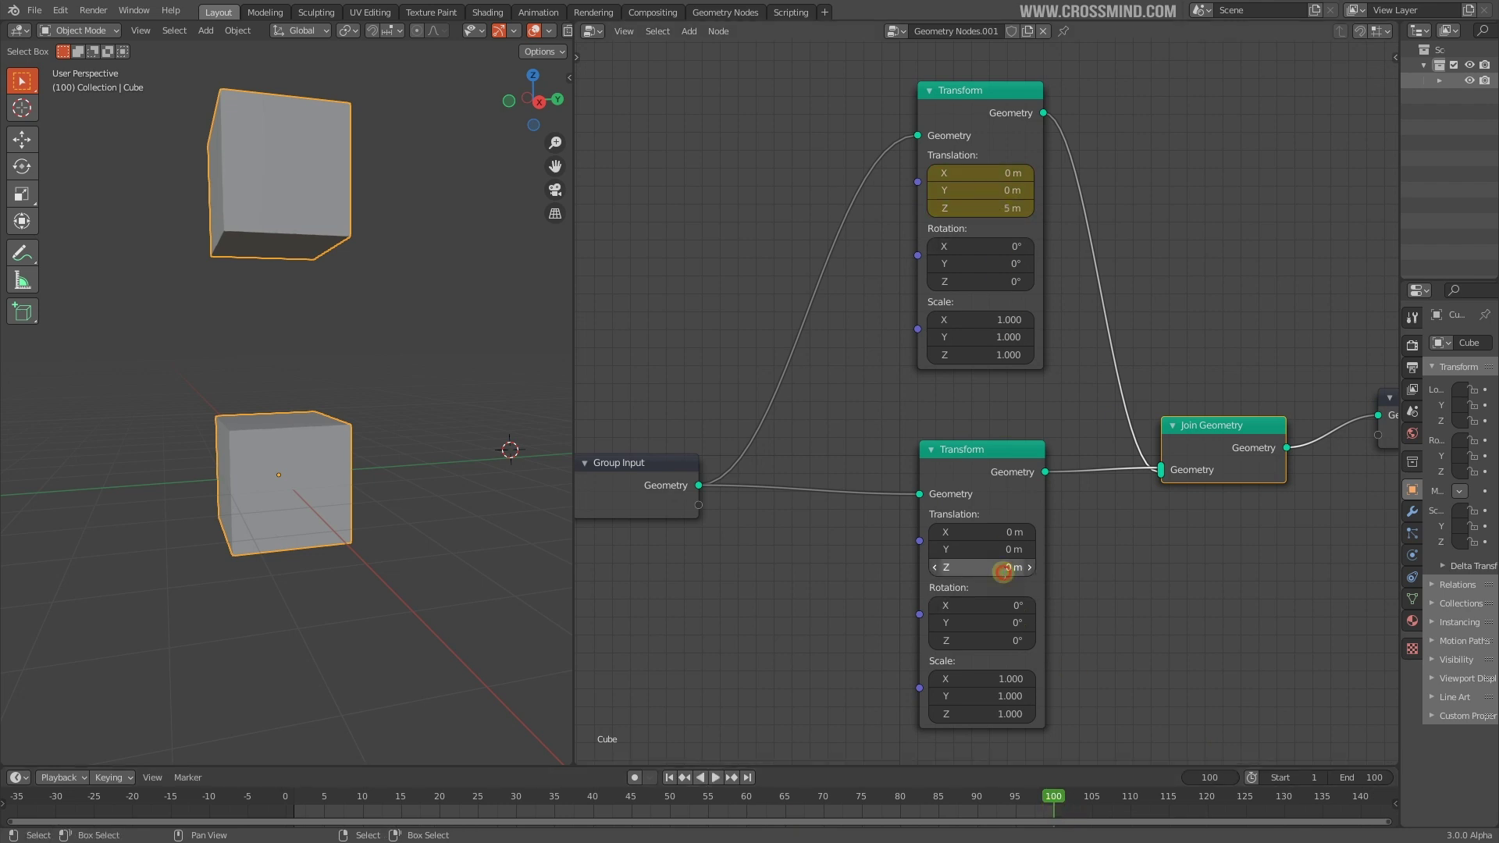
type("-5")
key("Return")
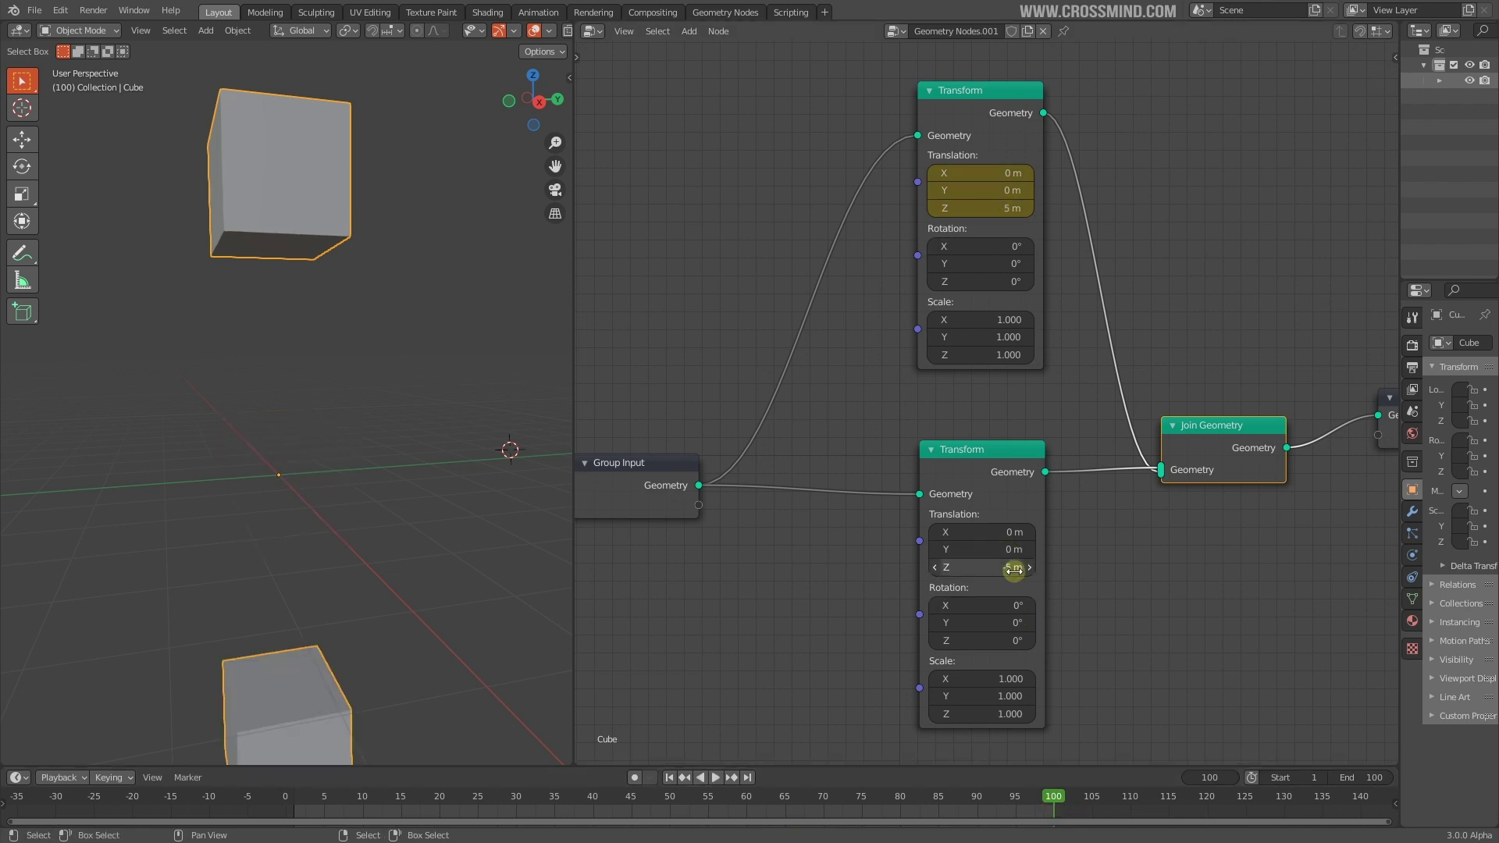
key("i")
Step: At frame 1, set the lower Transform node's Z translation to 0 m and keyframe its translation
left_click(669, 778)
double_click(1011, 568)
type("0")
key("Return")
key("i")
Step: Play back the animation of the two cubes from a new viewing angle and stop at frame 69
scroll(743, 533, "down", 4)
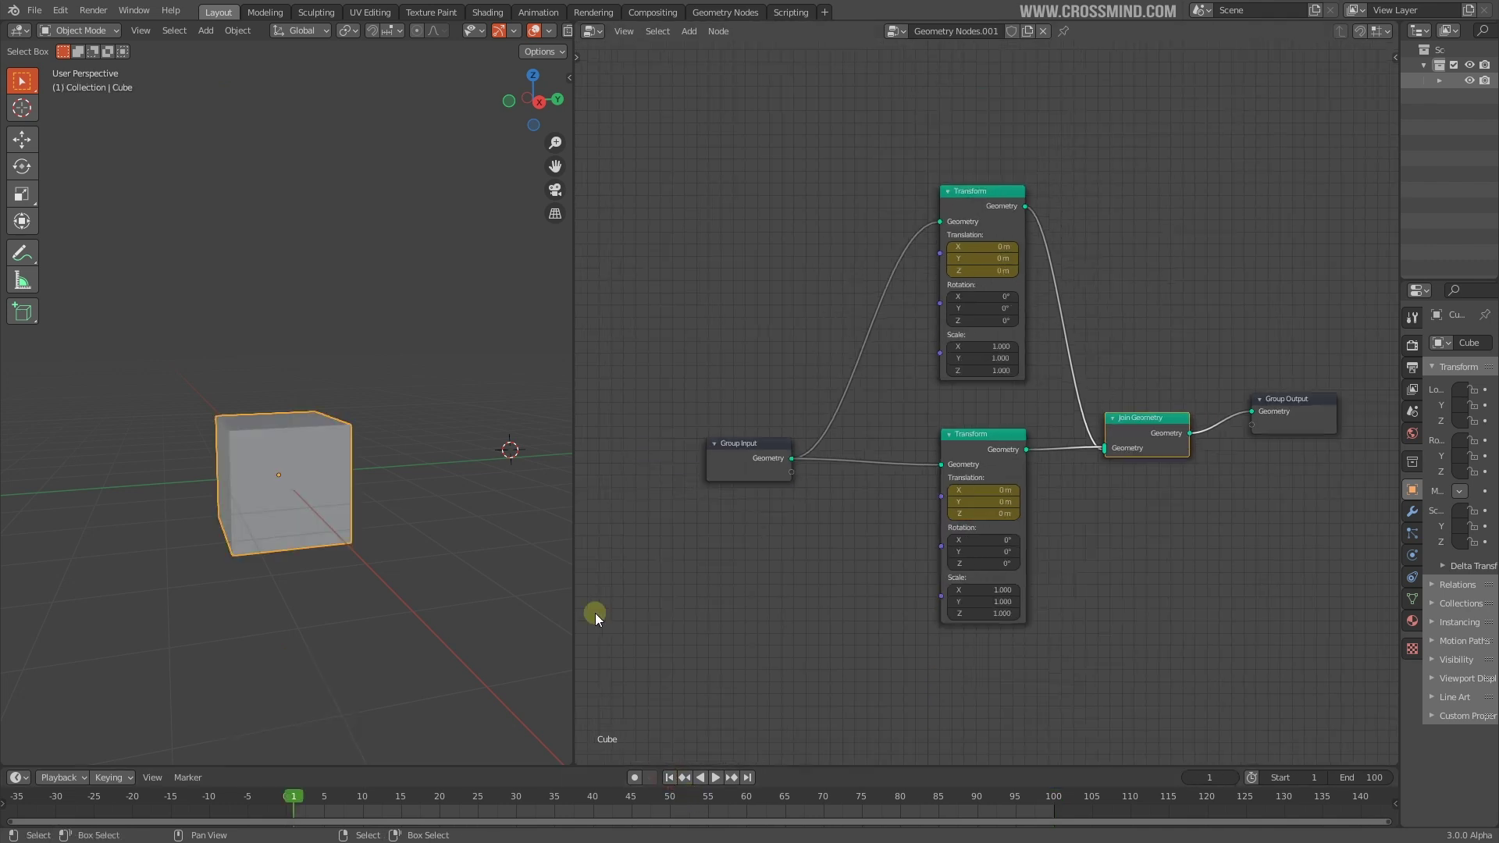
key("space")
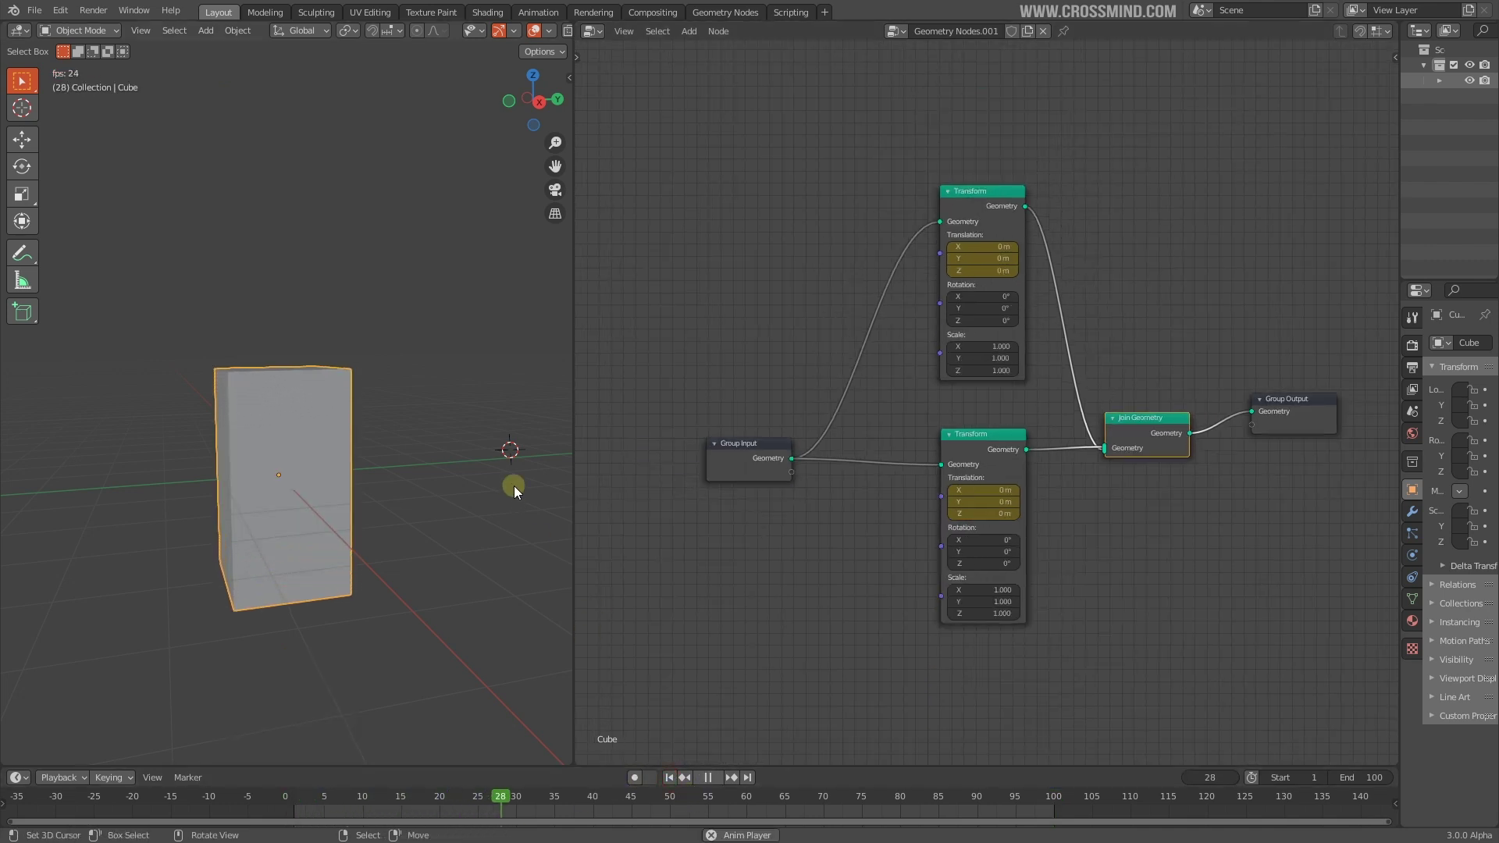
middle_click_drag(457, 509, 421, 486)
scroll(421, 486, "down", 3)
scroll(422, 486, "up", 1)
key("space")
key("space")
key("space")
left_click(815, 798)
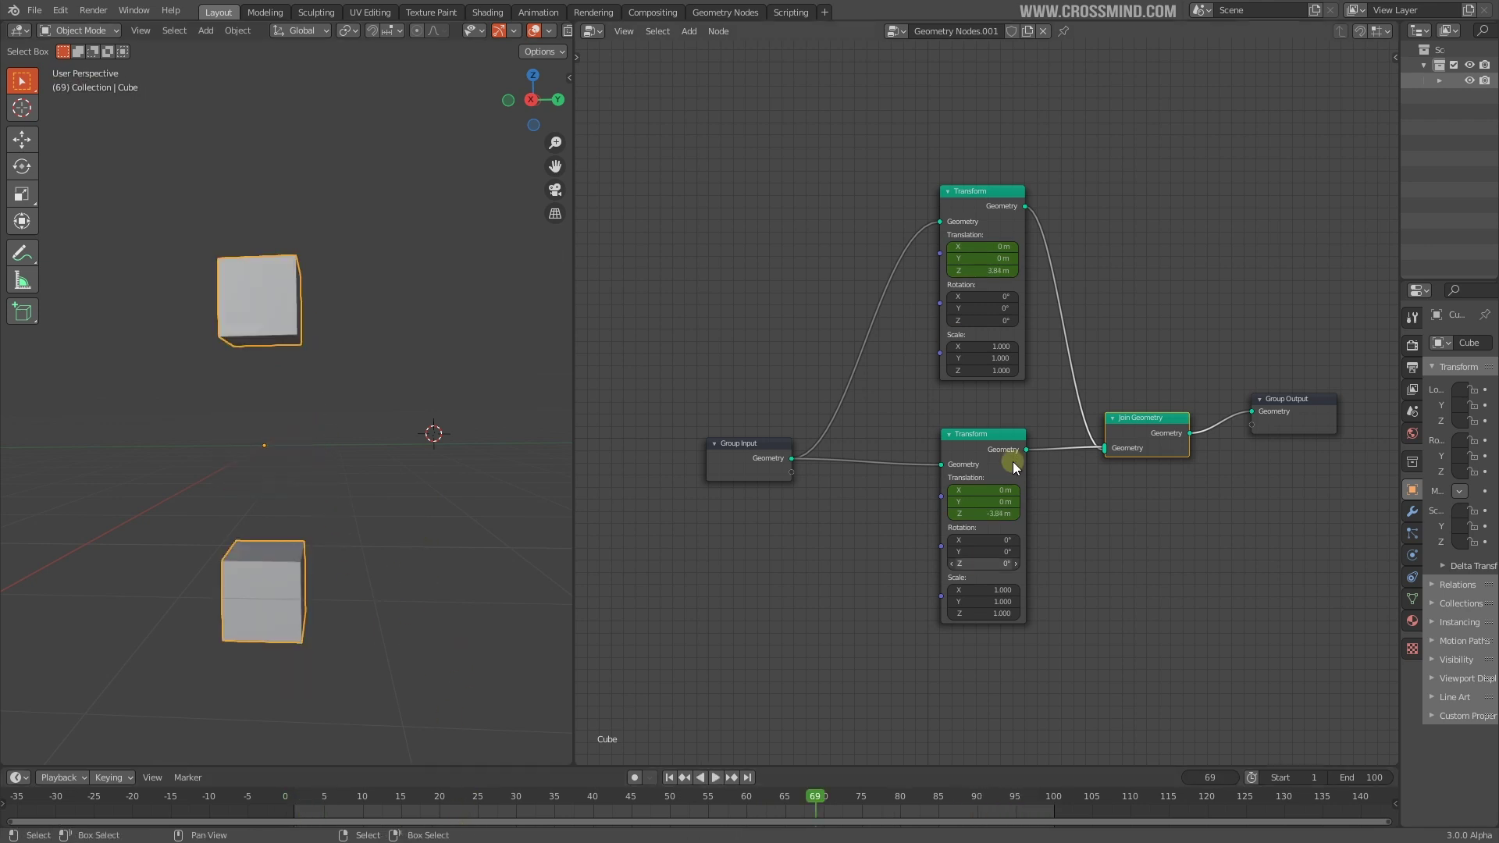
Step: Remove both Transform nodes and the Join Geometry node, keeping Group Input linked directly to Group Output
scroll(1015, 532, "up", 2)
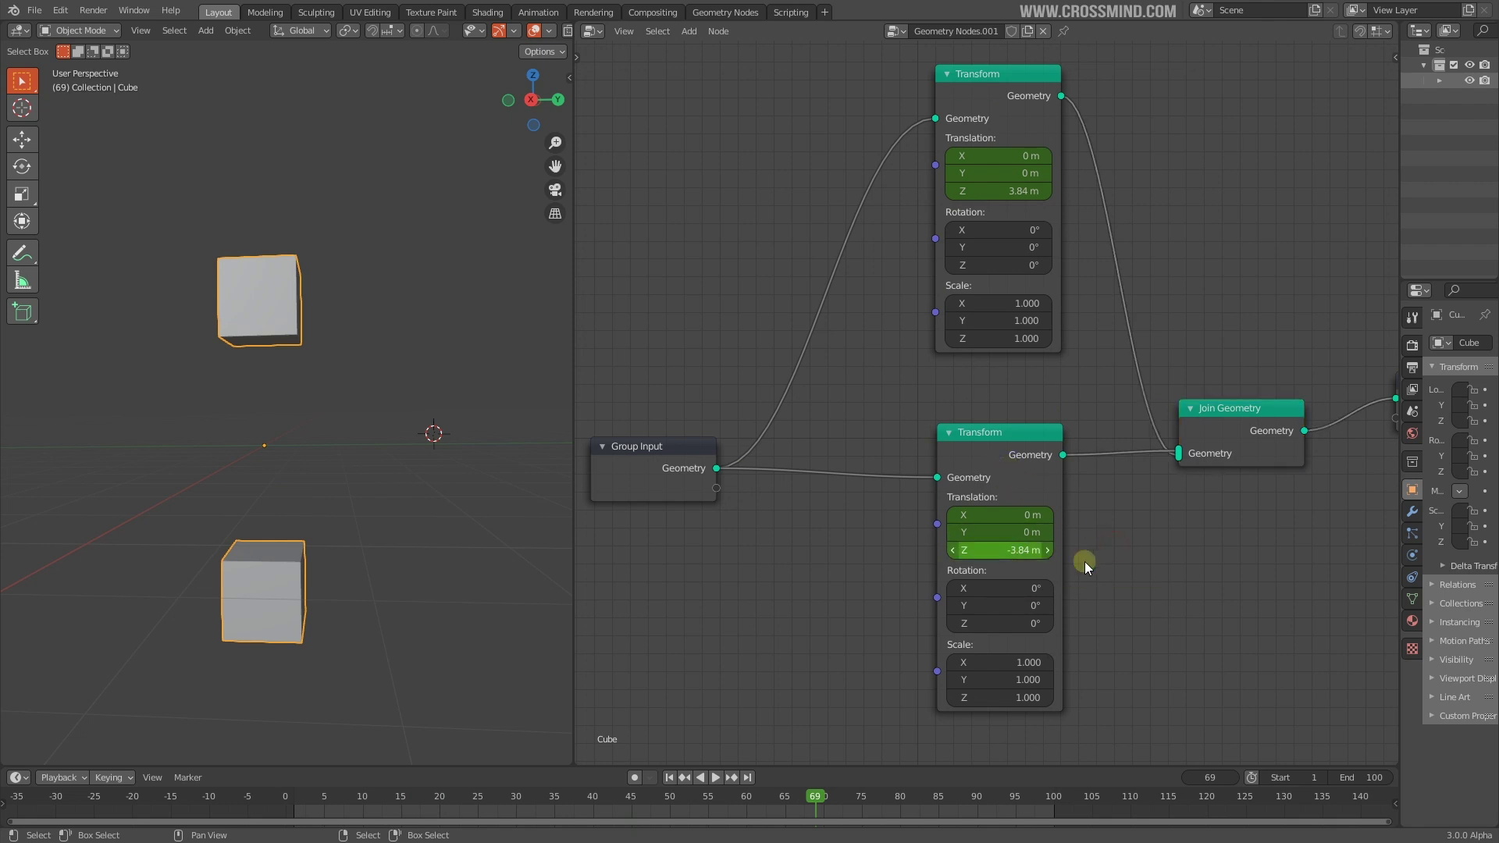
scroll(1070, 557, "down", 2)
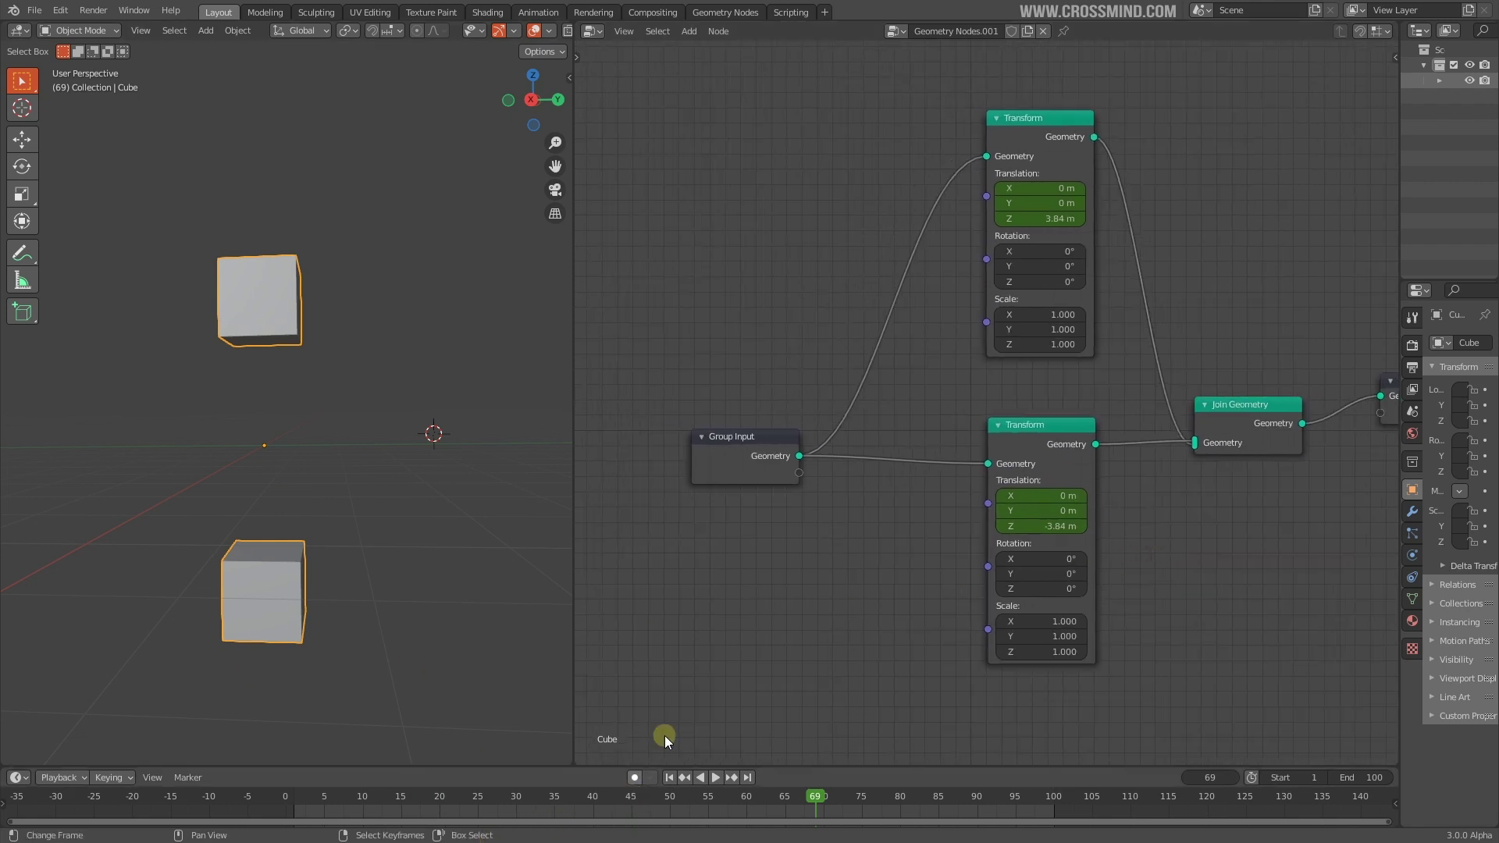
key("ctrl+x")
middle_click_drag(1054, 447, 1043, 470)
left_click(1027, 159)
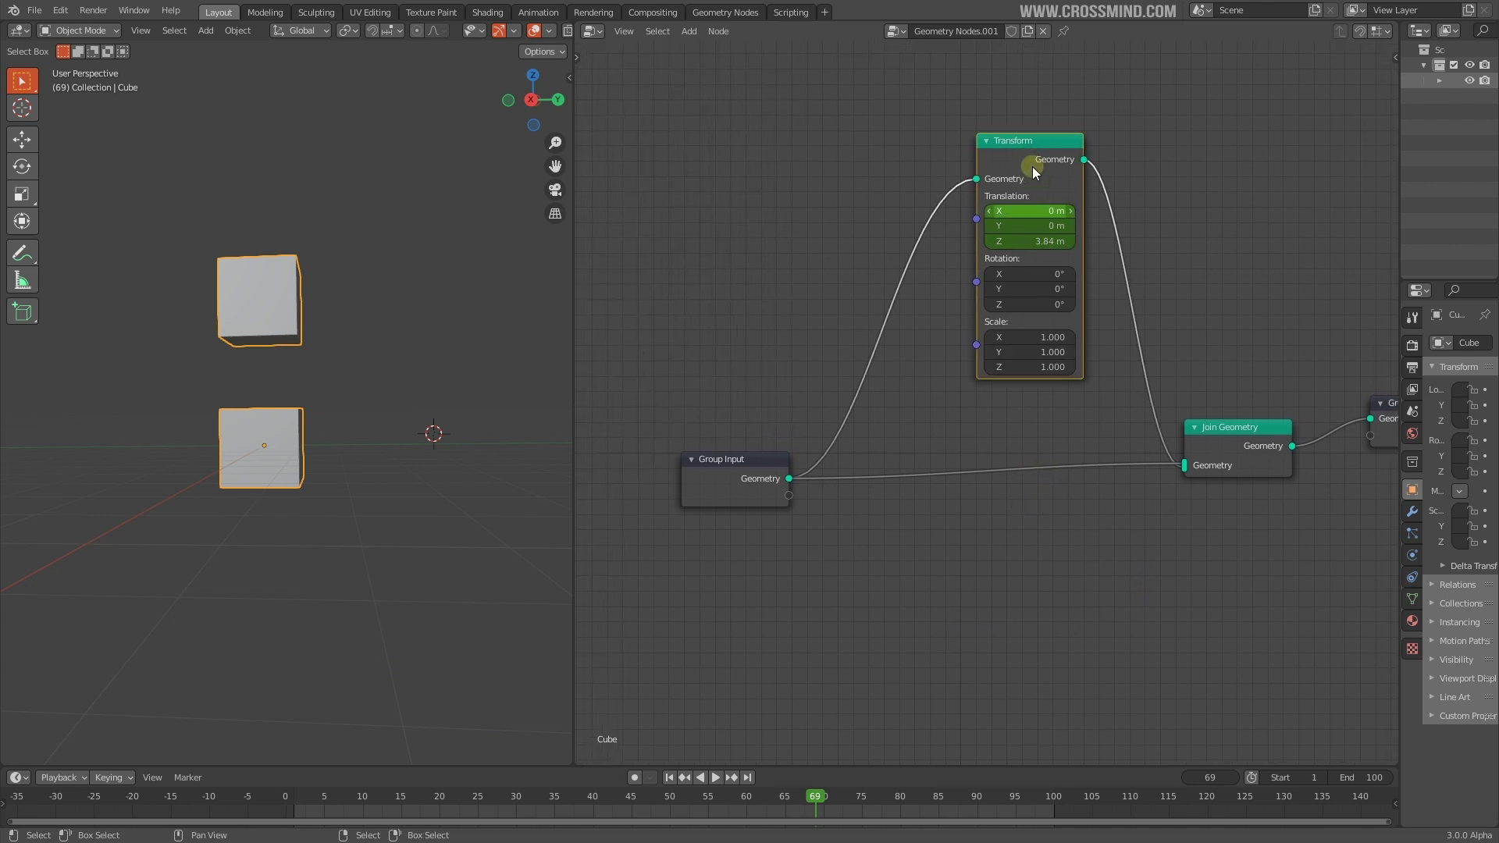
key("ctrl+x")
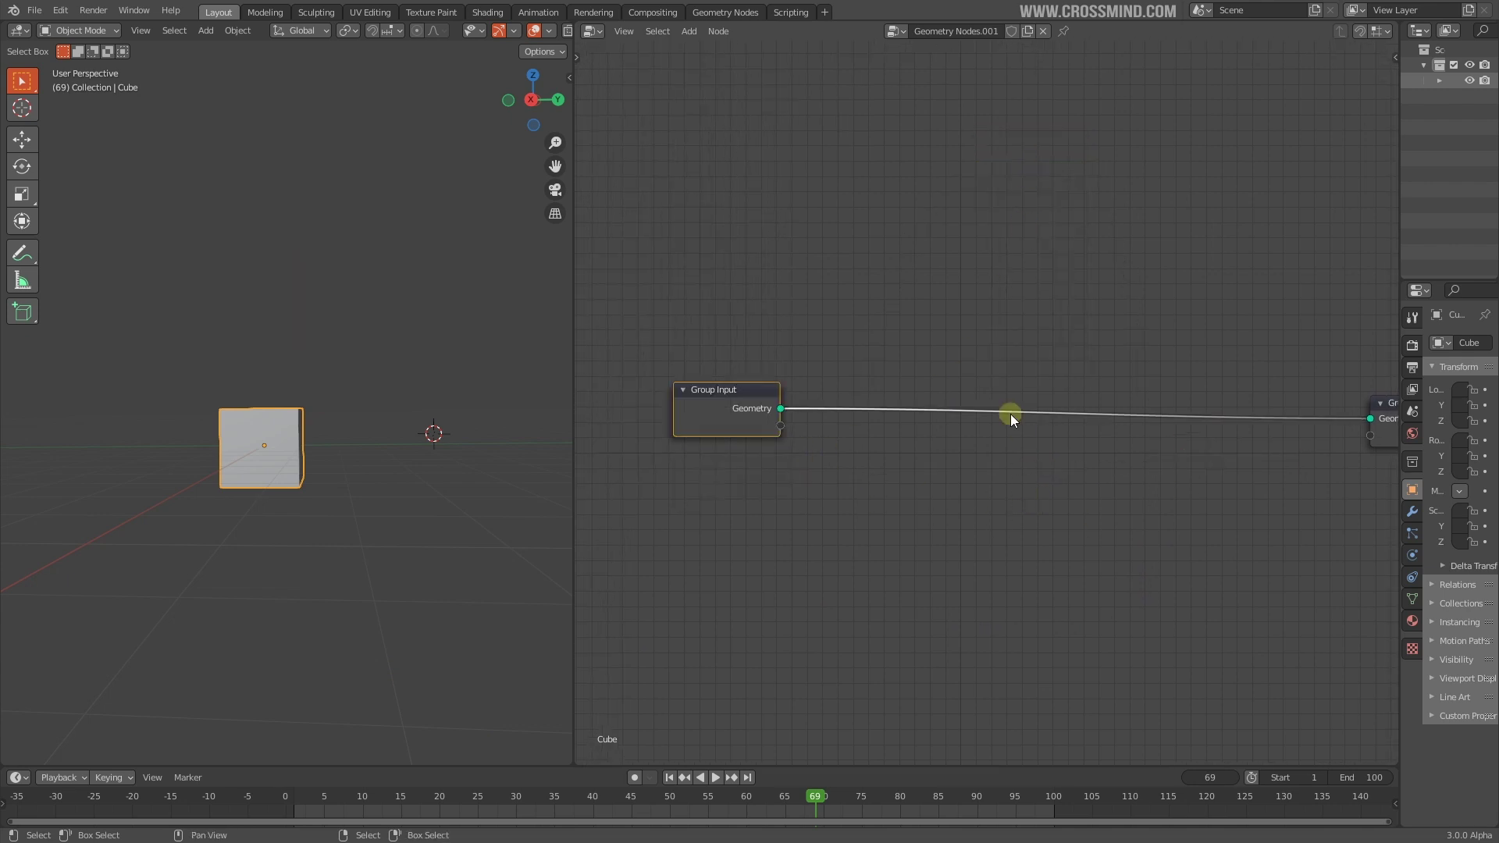
Step: Insert a new Transform node into the link between Group Input and Group Output
key("shift+a")
left_click(1010, 414)
left_click(1160, 292)
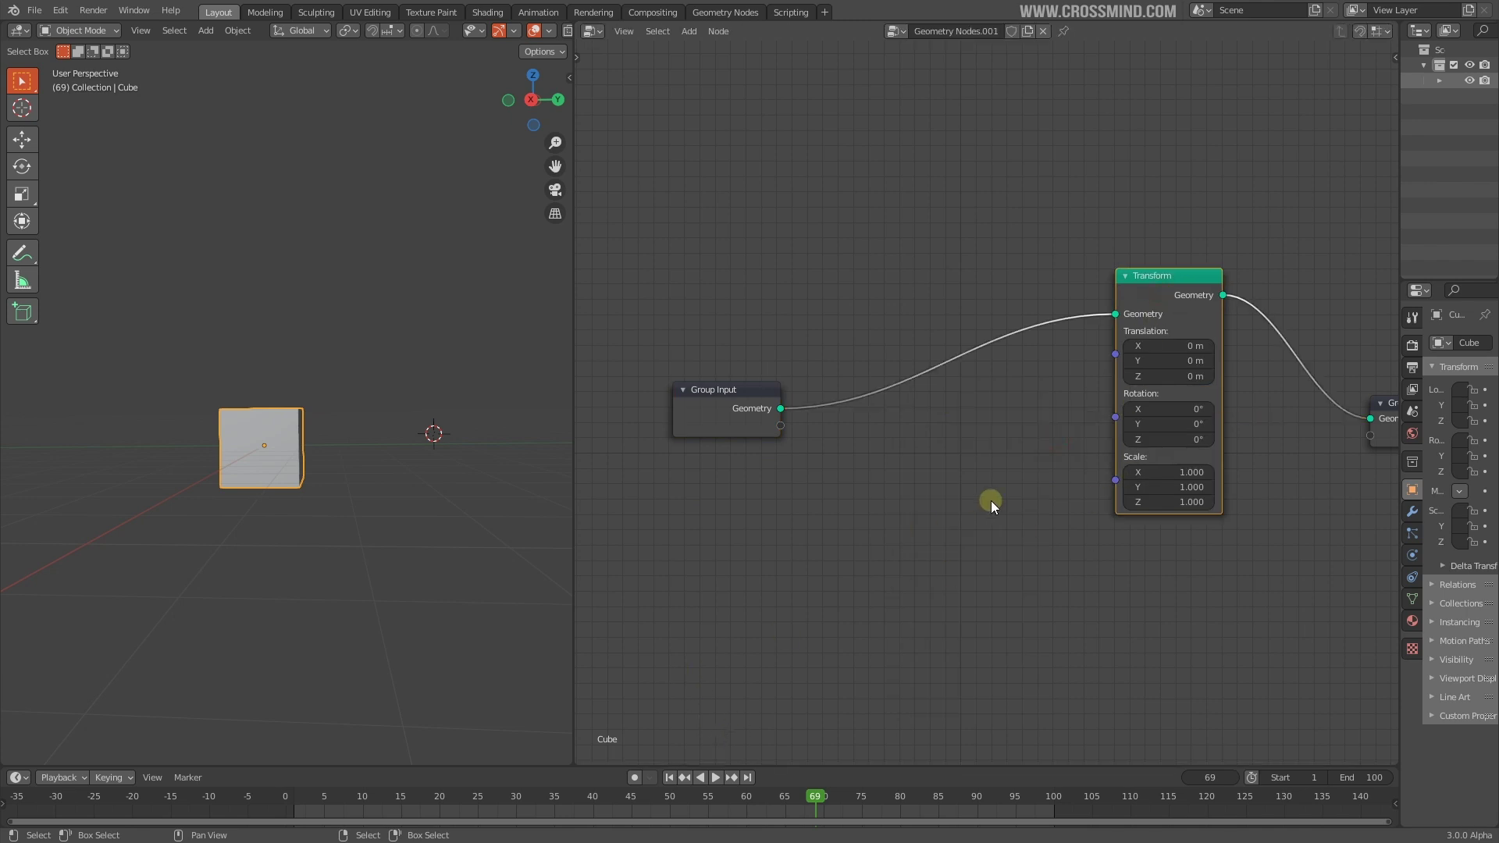
scroll(1119, 346, "up", 2)
mouse_move(1126, 356)
left_mouse_down()
mouse_move(1109, 356)
mouse_move(1194, 356)
mouse_move(1147, 356)
left_mouse_up()
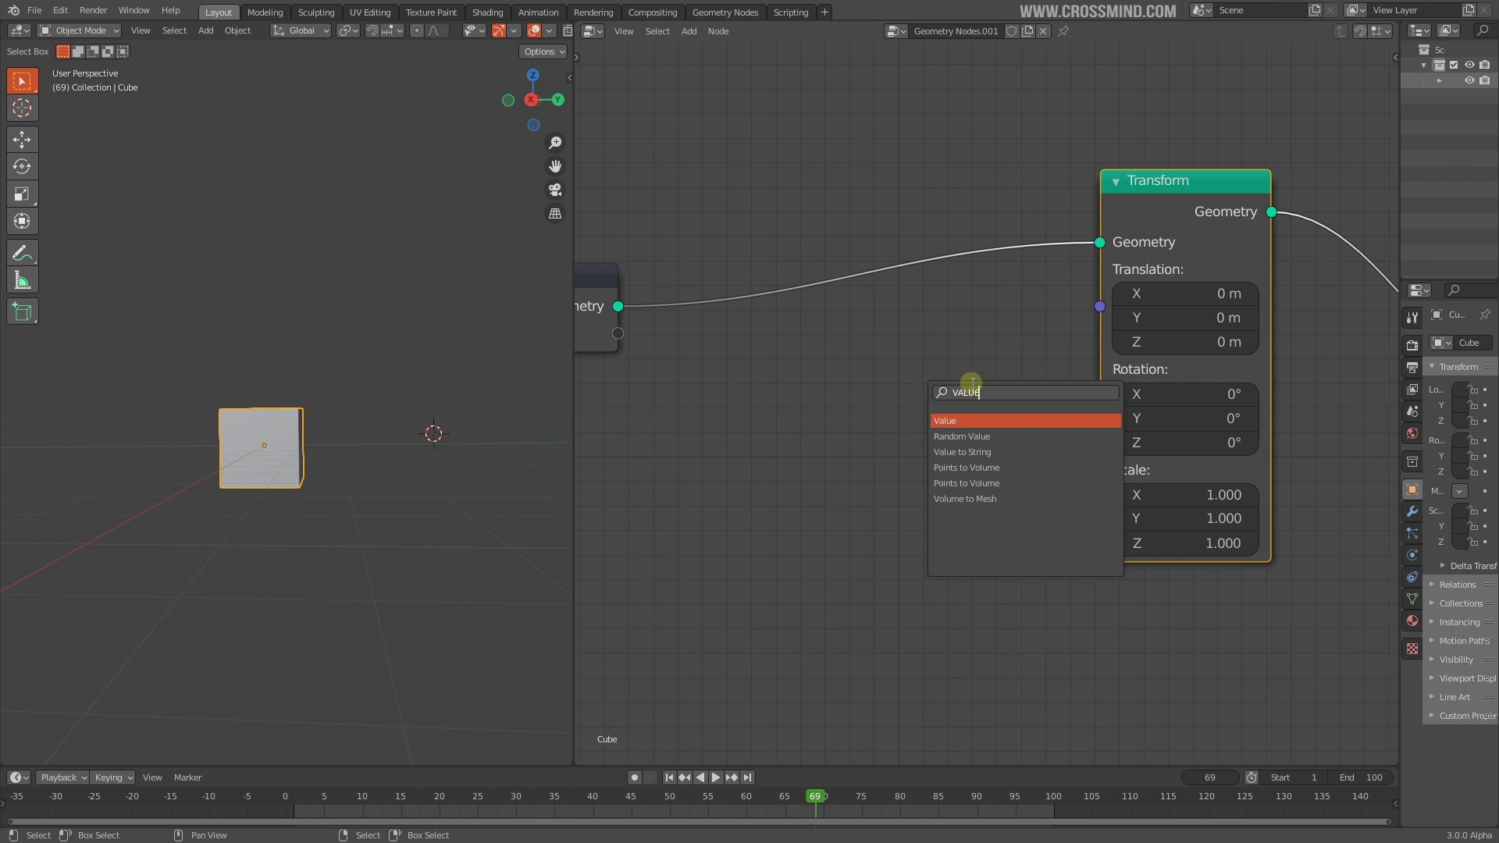
key("Escape")
middle_click_drag(1027, 375, 976, 389)
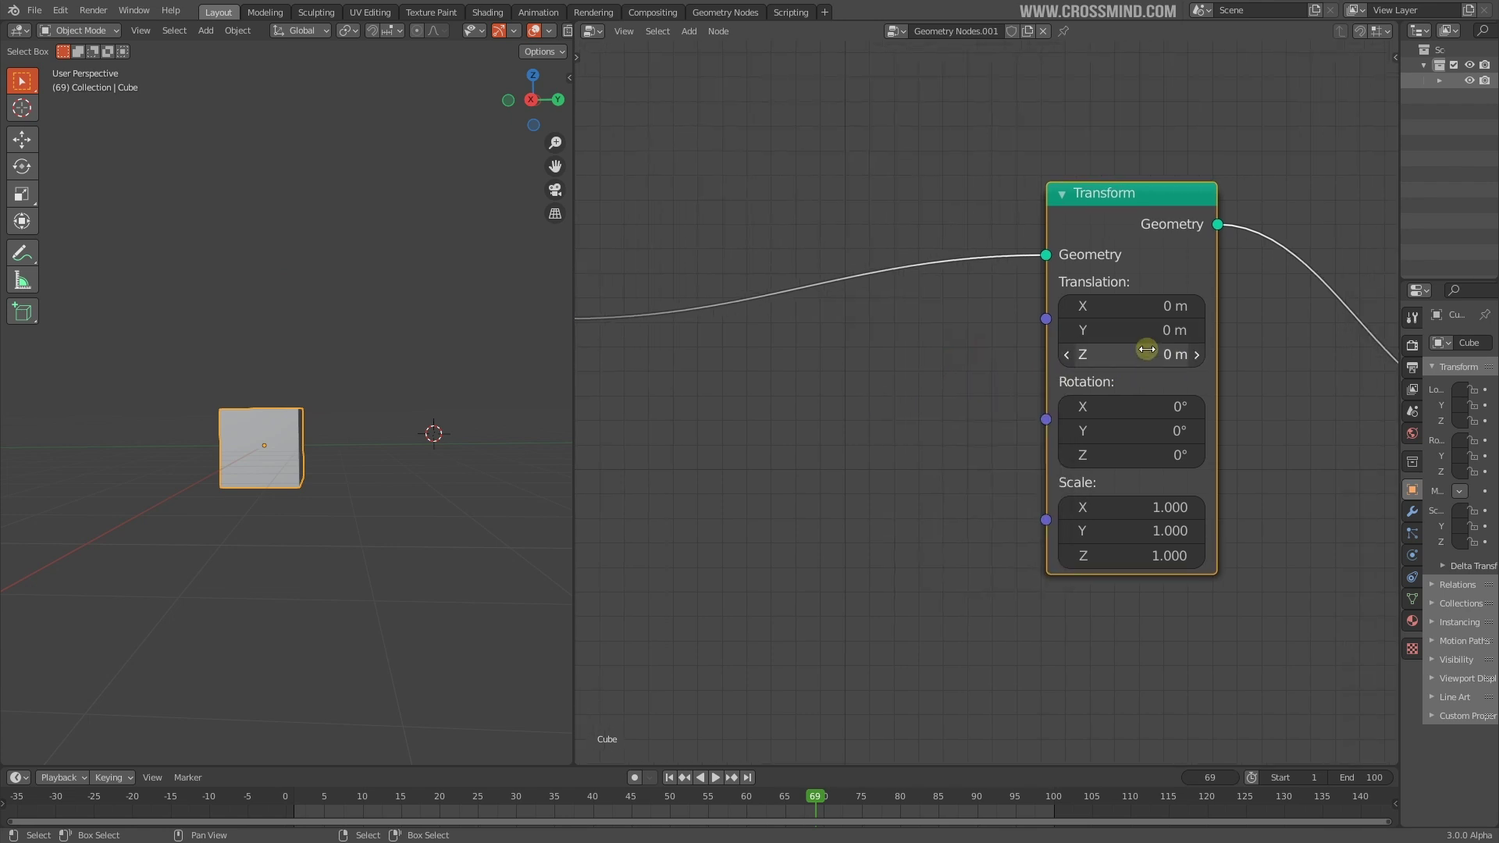
Step: Add a Value node below the link between Group Input and the Transform node
scroll(1145, 348, "down", 1)
key("shift+a")
left_click(903, 434)
type("VALUE")
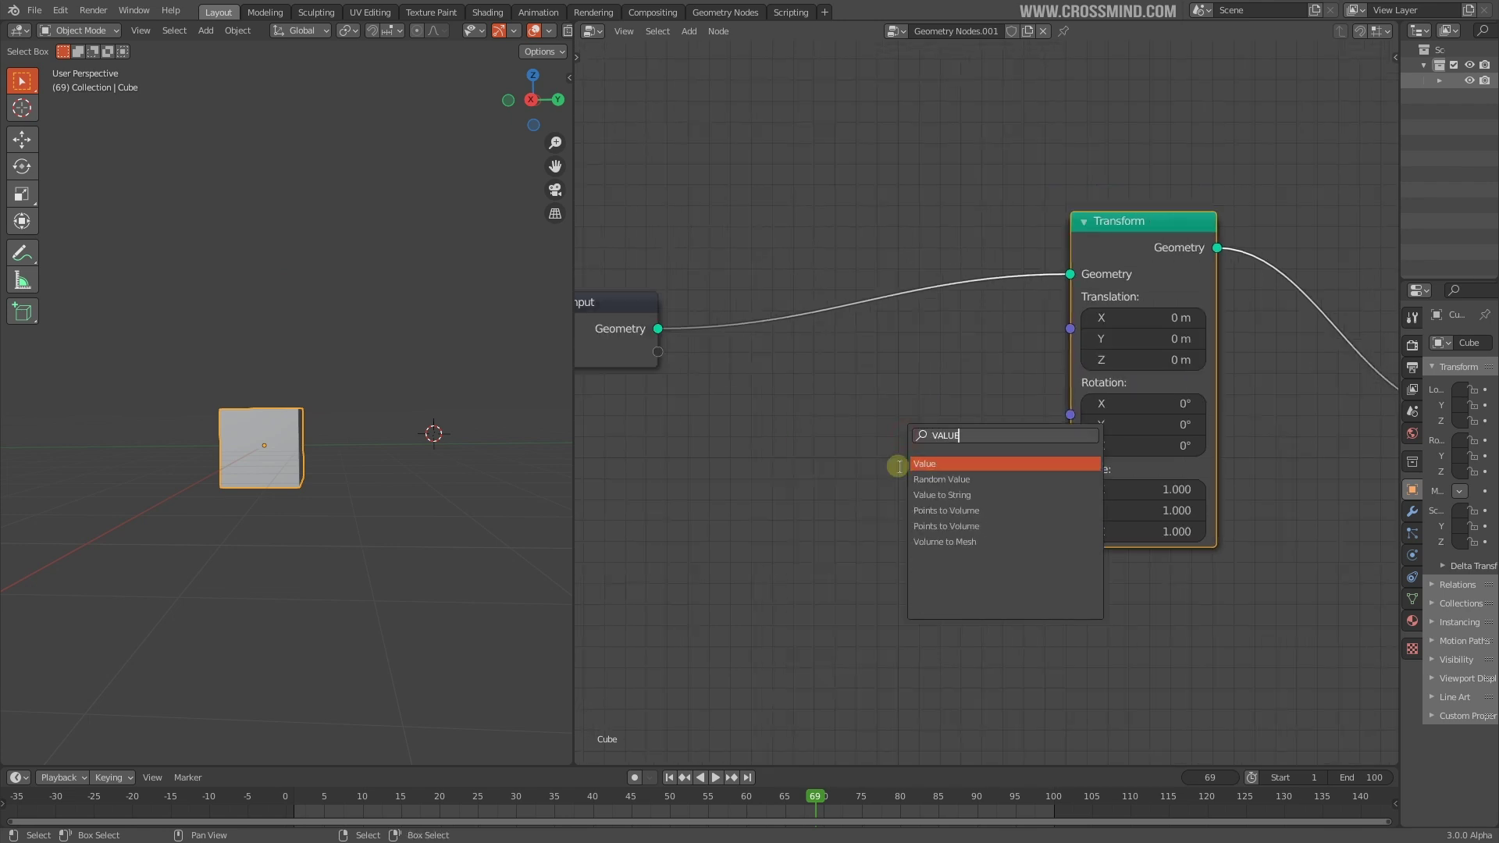
left_click(960, 461)
left_click(809, 425)
middle_click_drag(908, 435, 929, 443)
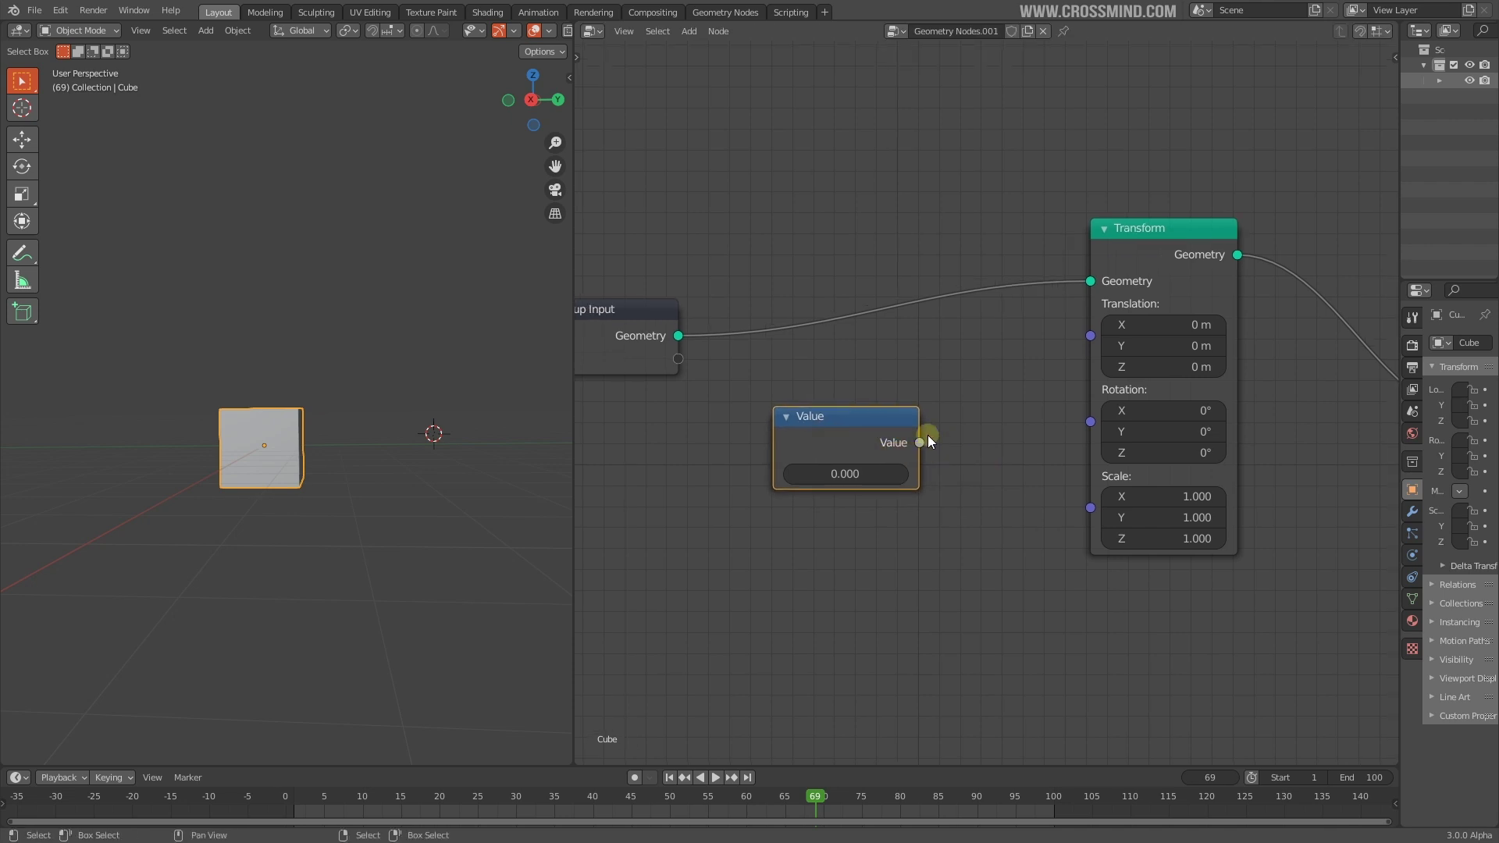
Step: Move the Transform node higher in the node tree and set the Value node to 0.370
left_click_drag(859, 439, 1000, 390)
scroll(921, 414, "down", 2)
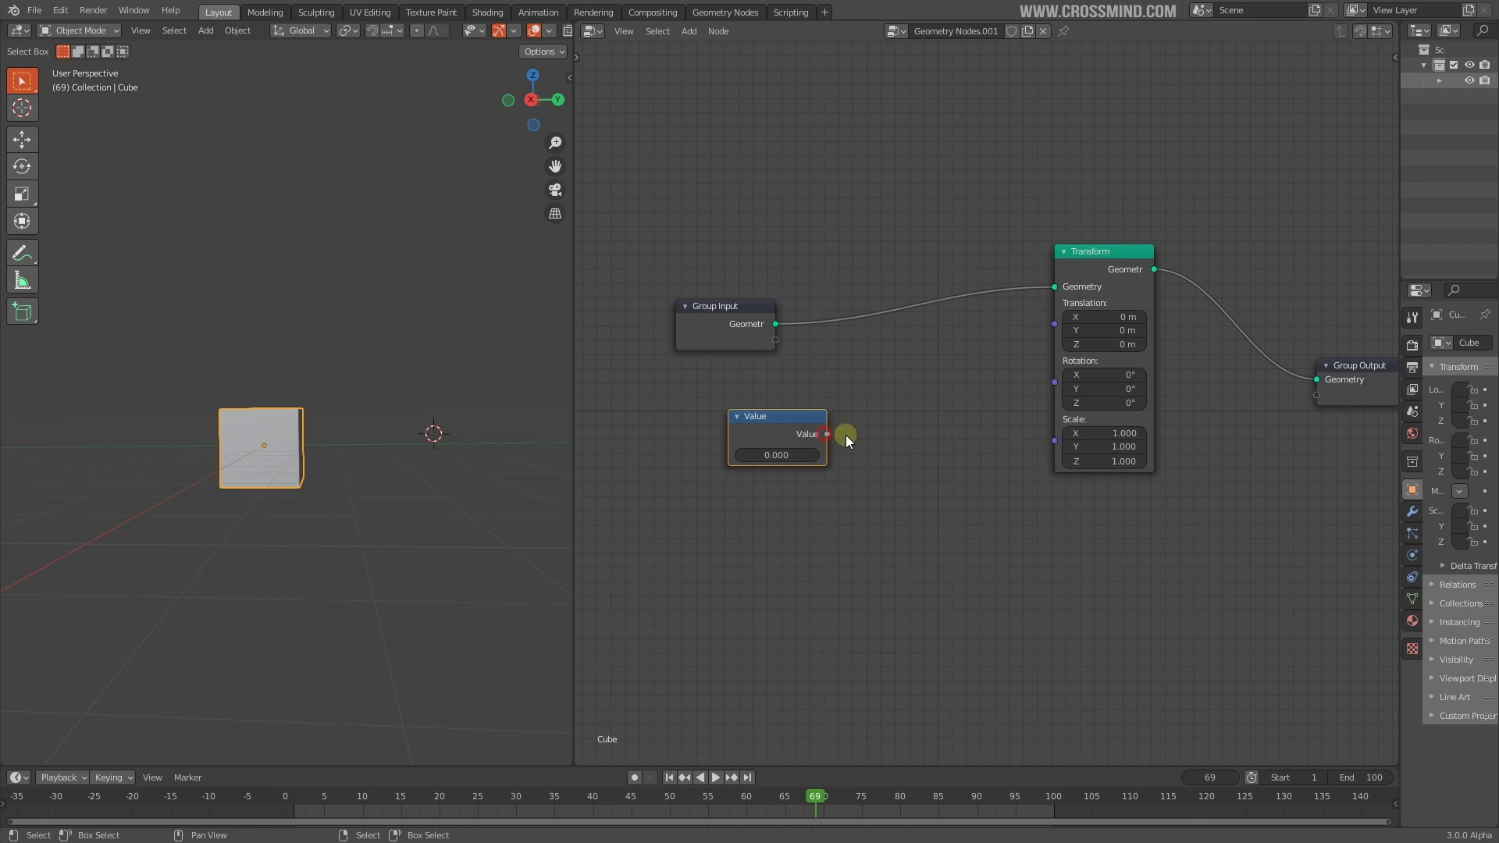
left_click_drag(1057, 642, 1057, 642)
left_click_drag(1084, 250, 1076, 186)
scroll(978, 363, "up", 2)
middle_click_drag(985, 374, 981, 368)
left_click_drag(806, 466, 741, 521)
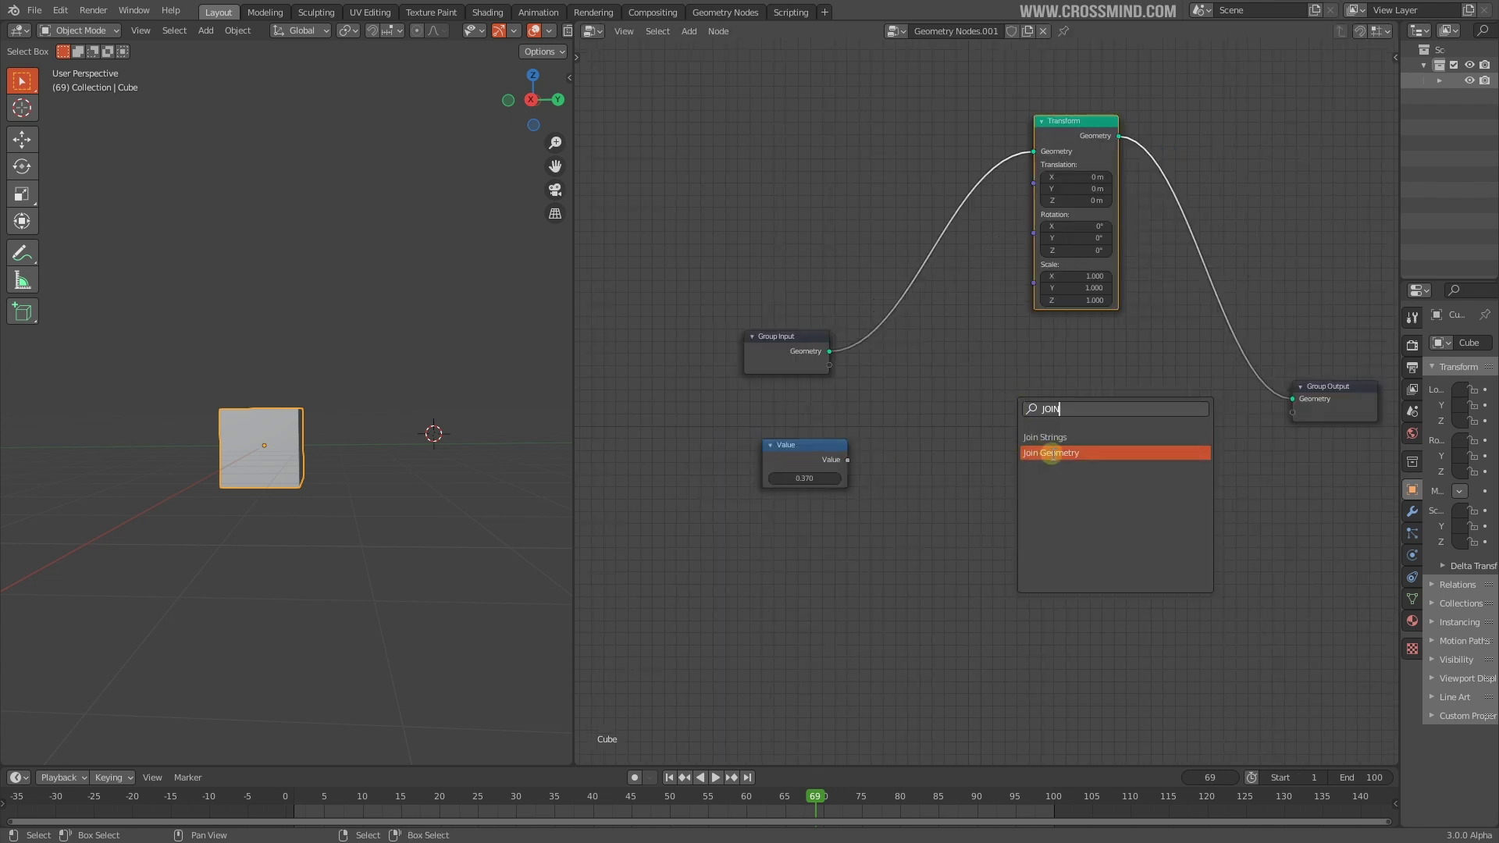
Step: Insert a Join Geometry node and a second, lower Transform node, and try feeding the Value node into the Translation inputs
left_click(1047, 452)
left_click(1231, 329)
left_click_drag(847, 460, 1034, 166)
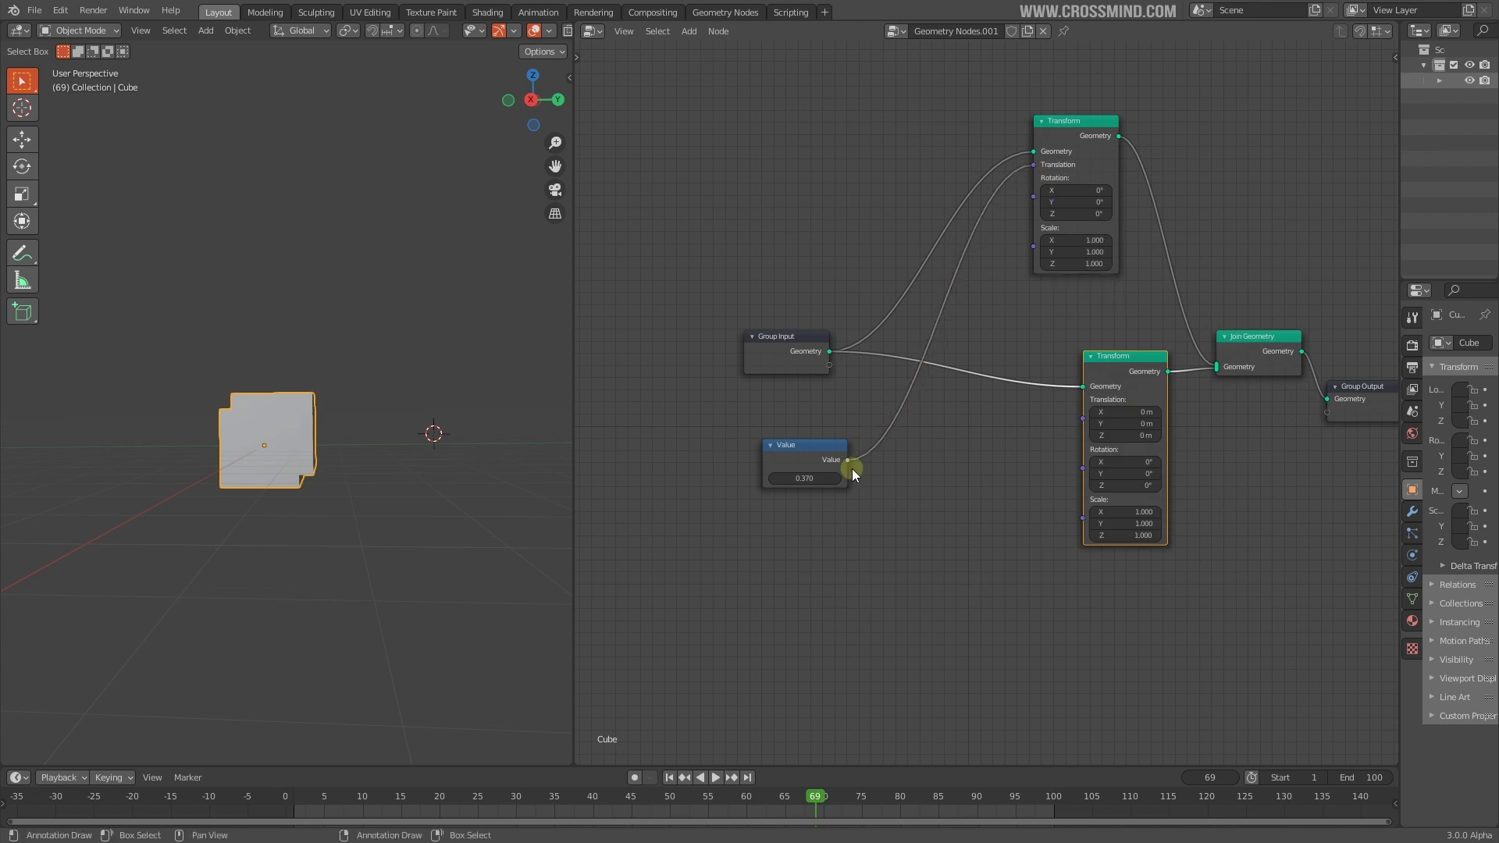
left_click_drag(847, 460, 1083, 419)
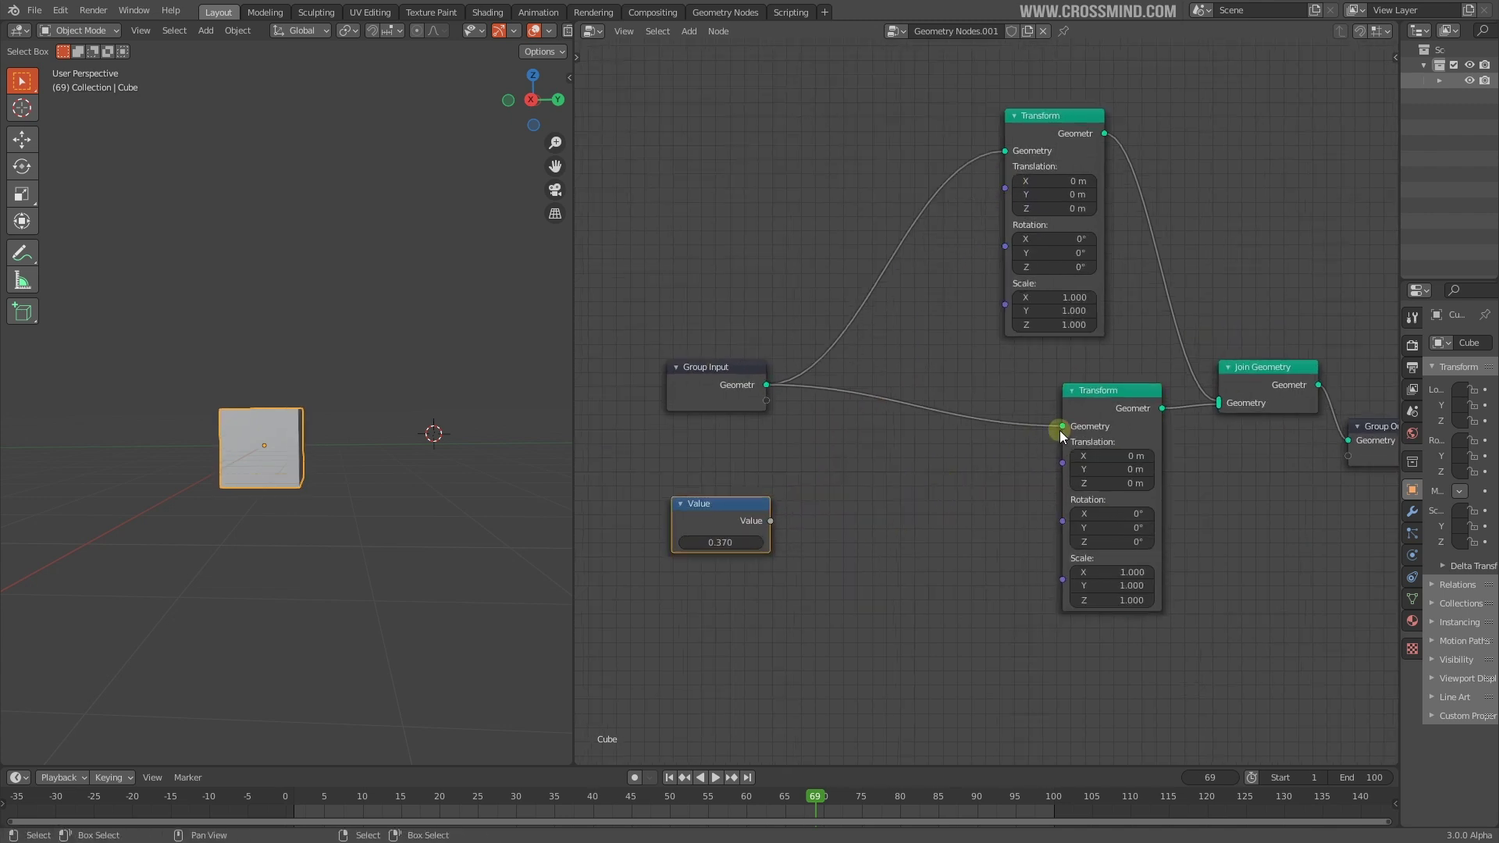
Step: Move the second Transform node into place beneath the first one
left_click_drag(1107, 414, 1063, 422)
scroll(1007, 478, "up", 3)
key("shift+a")
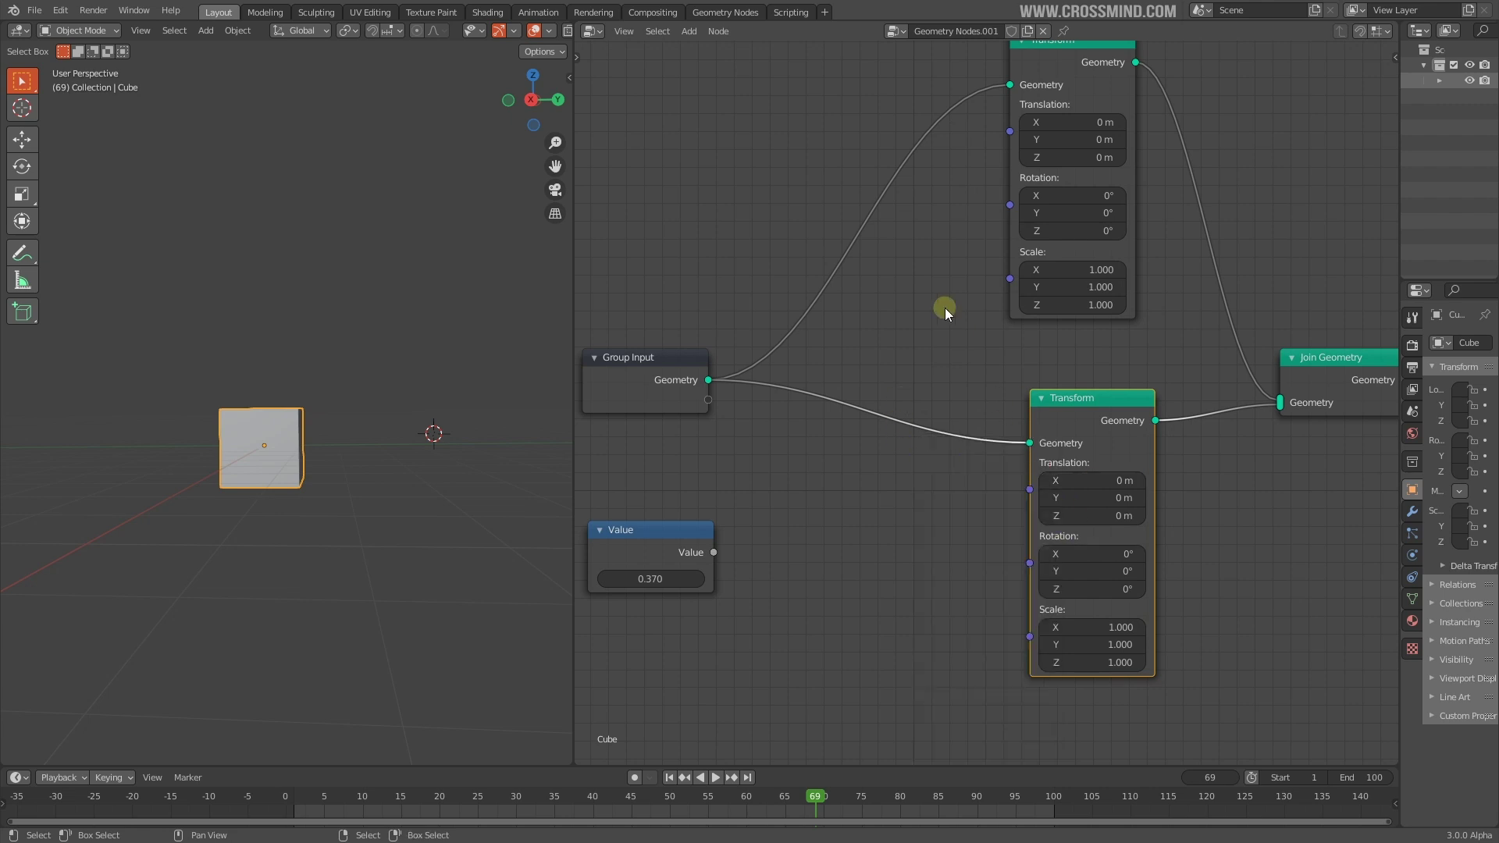
left_click(948, 317)
middle_click_drag(954, 281, 991, 338)
left_click_drag(751, 609, 980, 556)
Step: Add a Combine XYZ node between the Value node and the lower Transform node
key("shift+a")
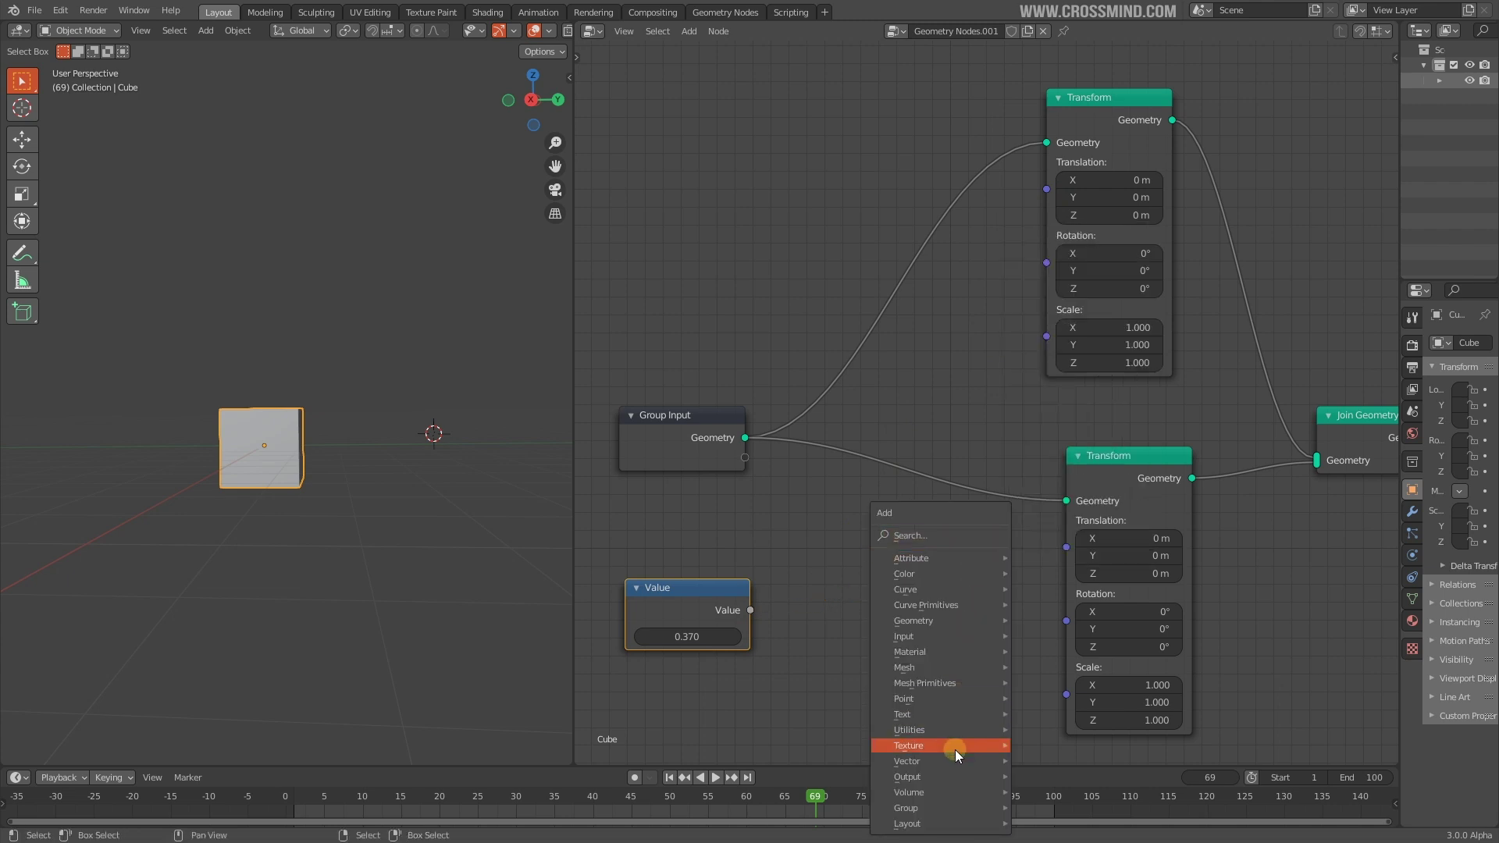
mouse_move(953, 732)
mouse_move(949, 761)
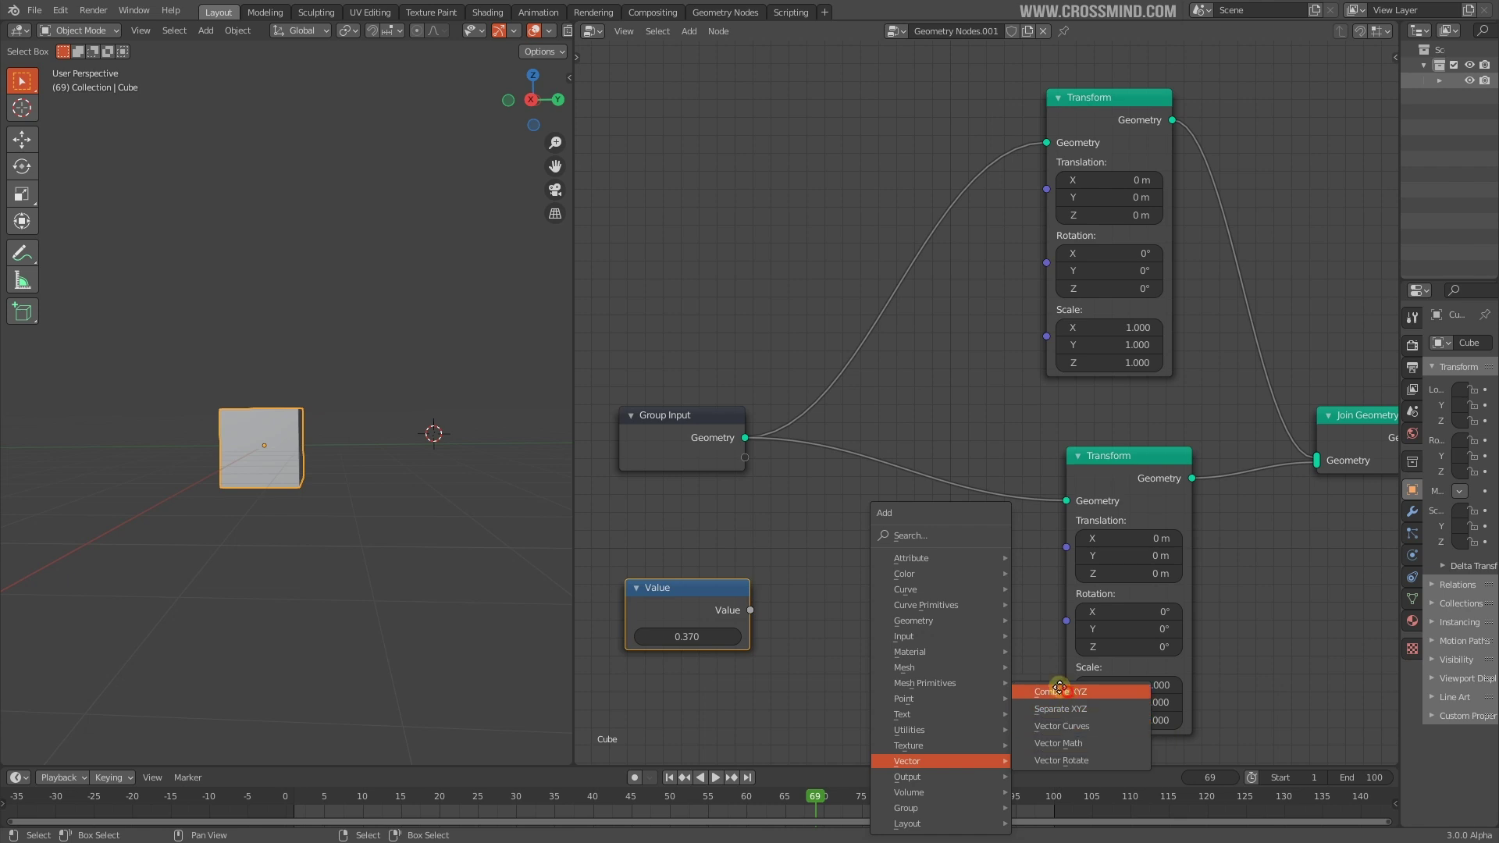
left_click(1064, 693)
left_click(887, 561)
middle_click_drag(966, 578, 880, 501)
Step: Tidy the node layout by moving Join Geometry, Group Output, the Transform nodes and Combine XYZ closer into line
scroll(1007, 563, "down", 2)
left_click_drag(1285, 412, 1270, 381)
middle_click_drag(1094, 491, 900, 498)
left_click_drag(1249, 470, 1238, 383)
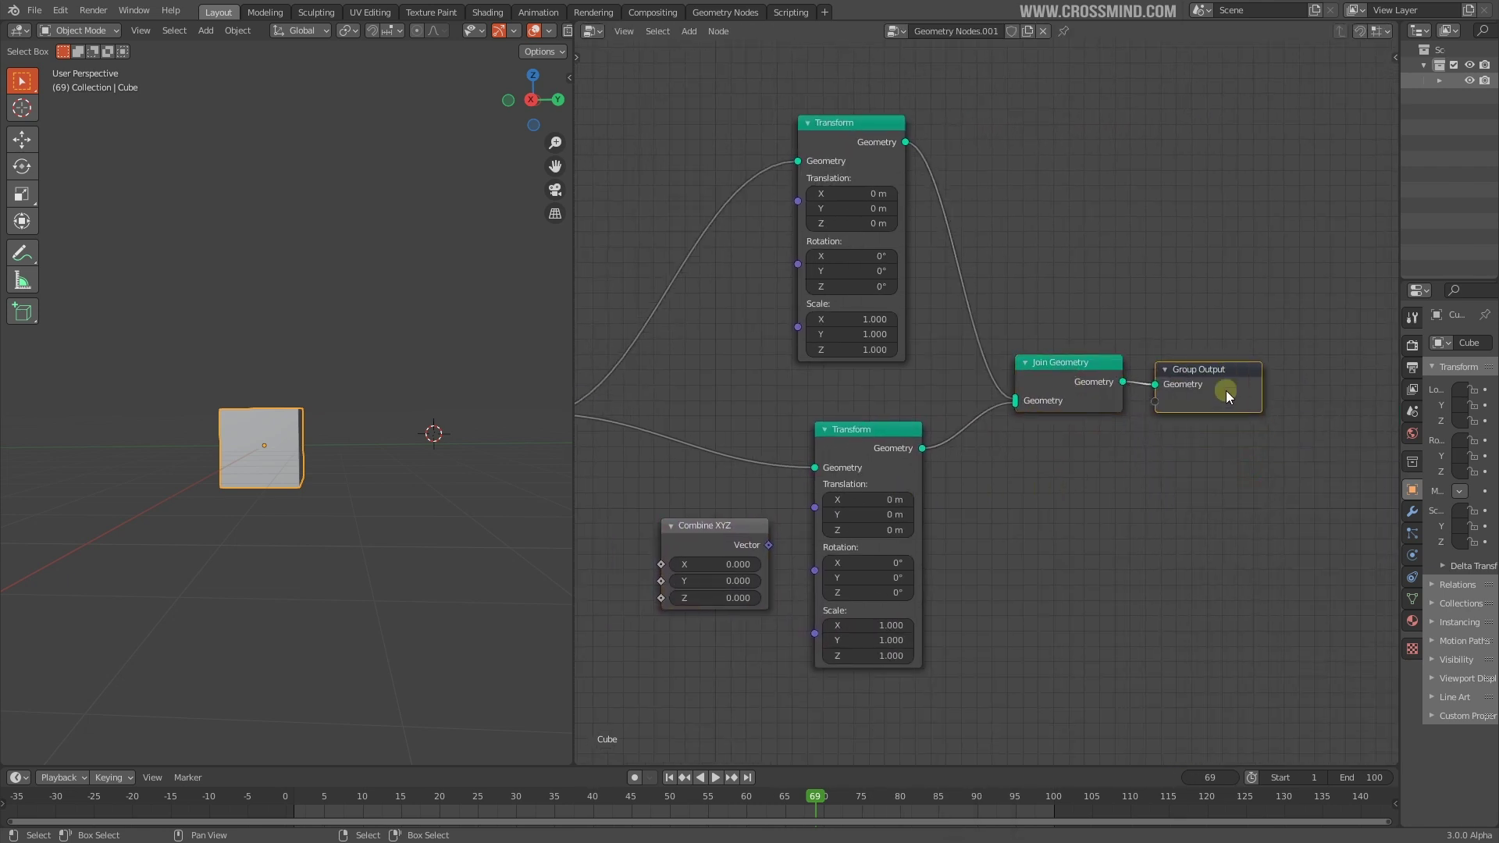
middle_click_drag(1043, 461, 1134, 457)
left_click_drag(992, 438, 975, 421)
middle_click_drag(1075, 496, 1122, 510)
left_click_drag(959, 152, 961, 163)
middle_click_drag(1015, 459, 1129, 495)
left_click_drag(958, 586, 903, 559)
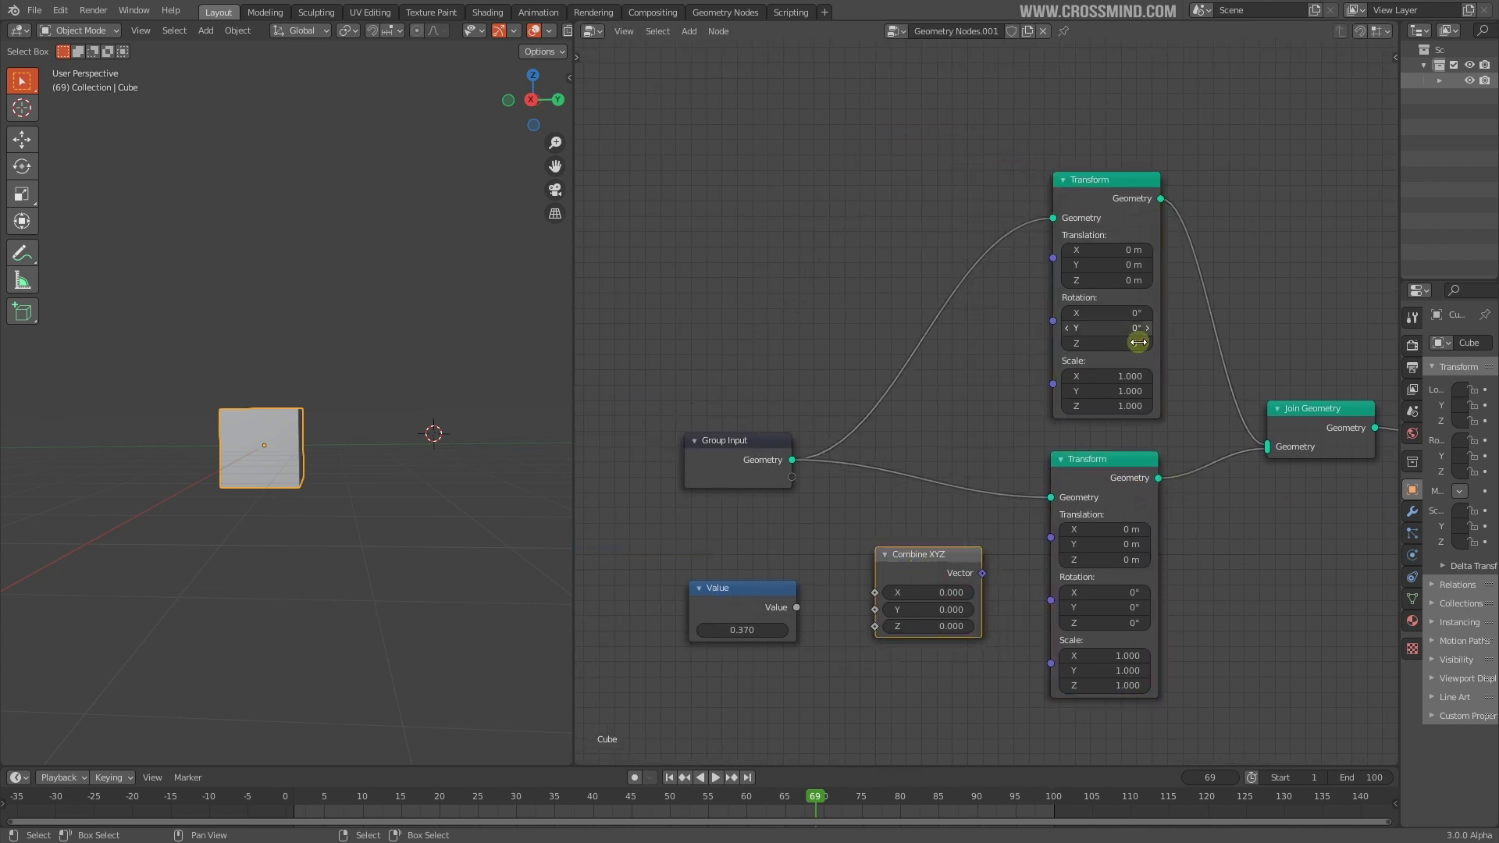
scroll(715, 478, "up", 1)
middle_click_drag(990, 567, 1013, 511)
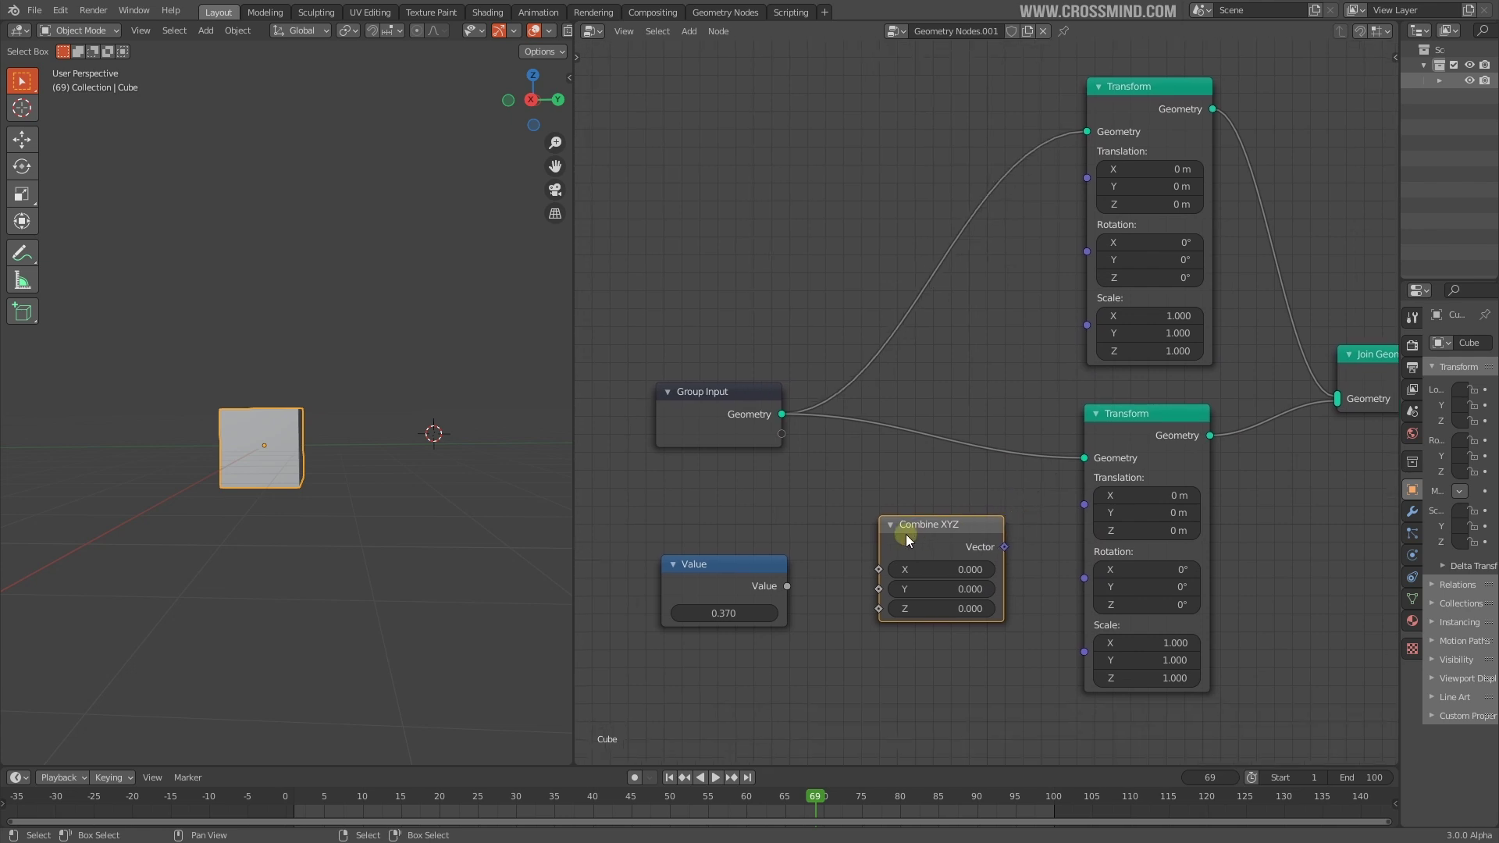
key("shift+a")
mouse_move(959, 428)
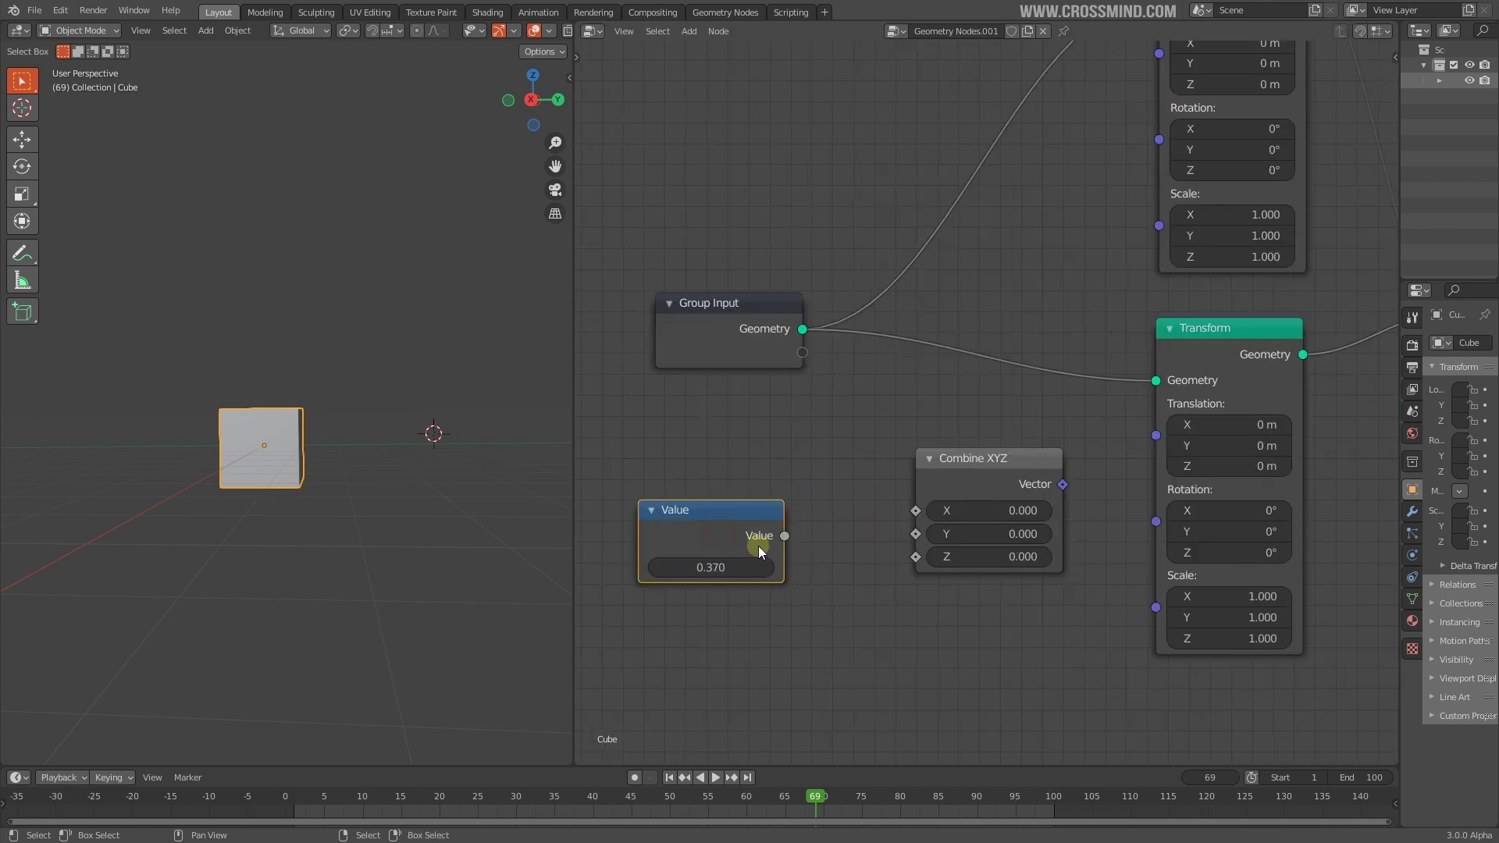
scroll(826, 561, "up", 2)
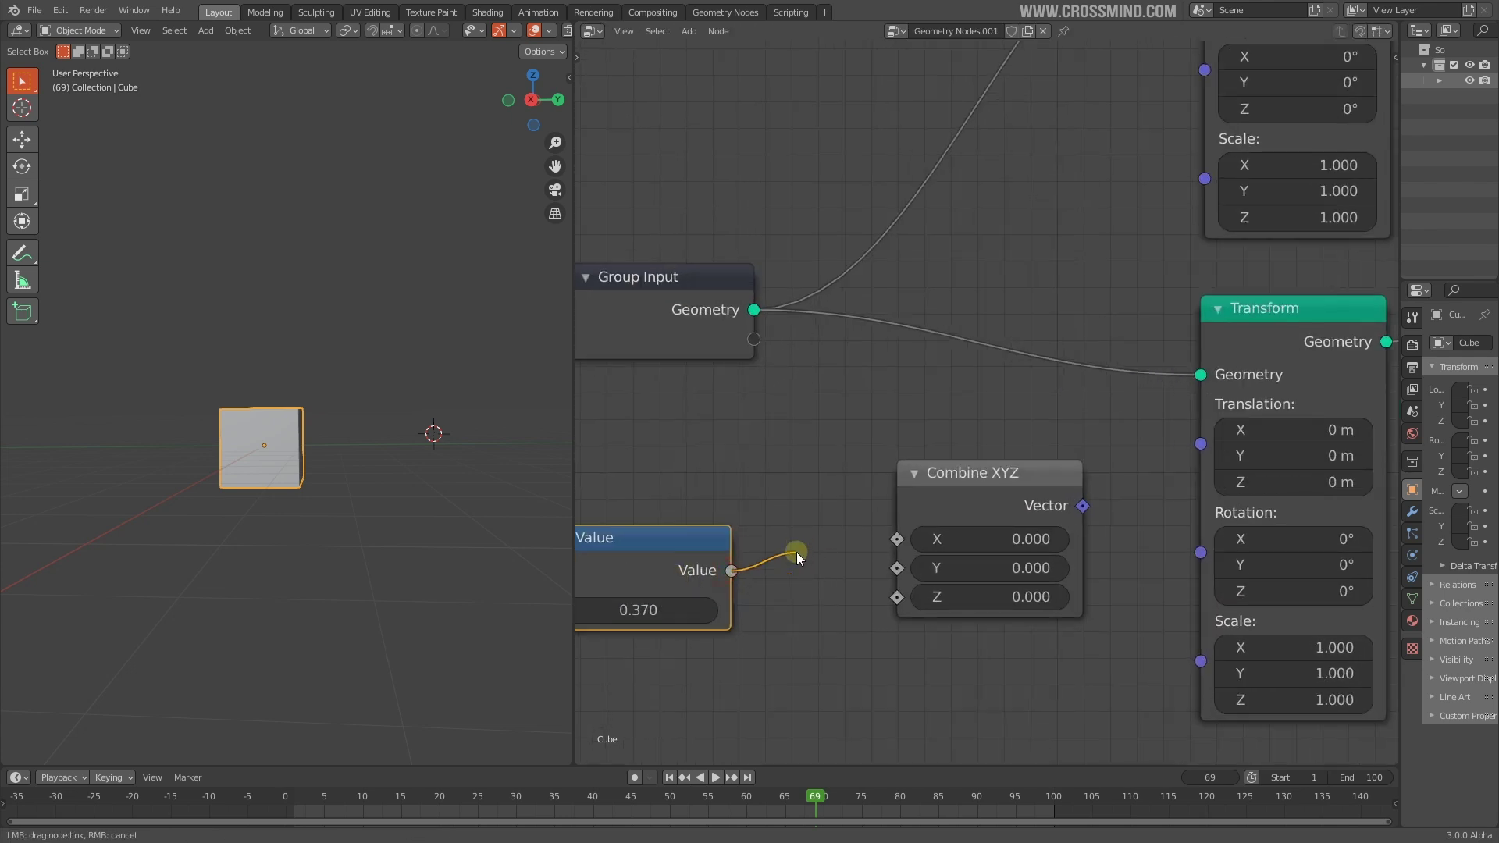
left_click_drag(903, 611, 898, 609)
left_click_drag(729, 571, 839, 620)
scroll(954, 433, "down", 1)
middle_click_drag(955, 433, 856, 494)
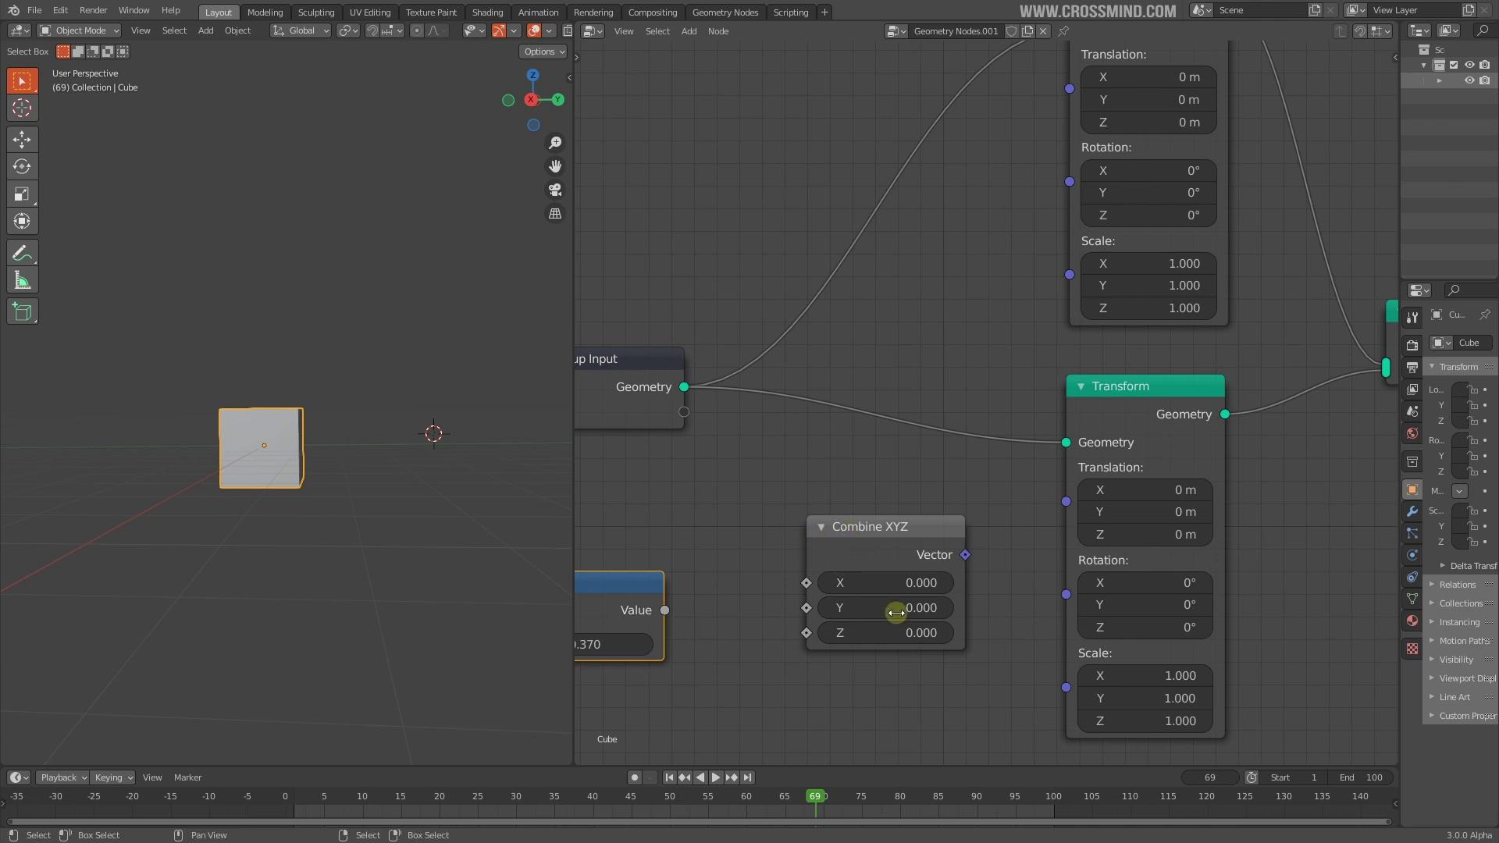
Step: Link Combine XYZ to the upper Transform's Translation, move it near that node, and connect the Value output to its Z input
scroll(968, 553, "down", 2)
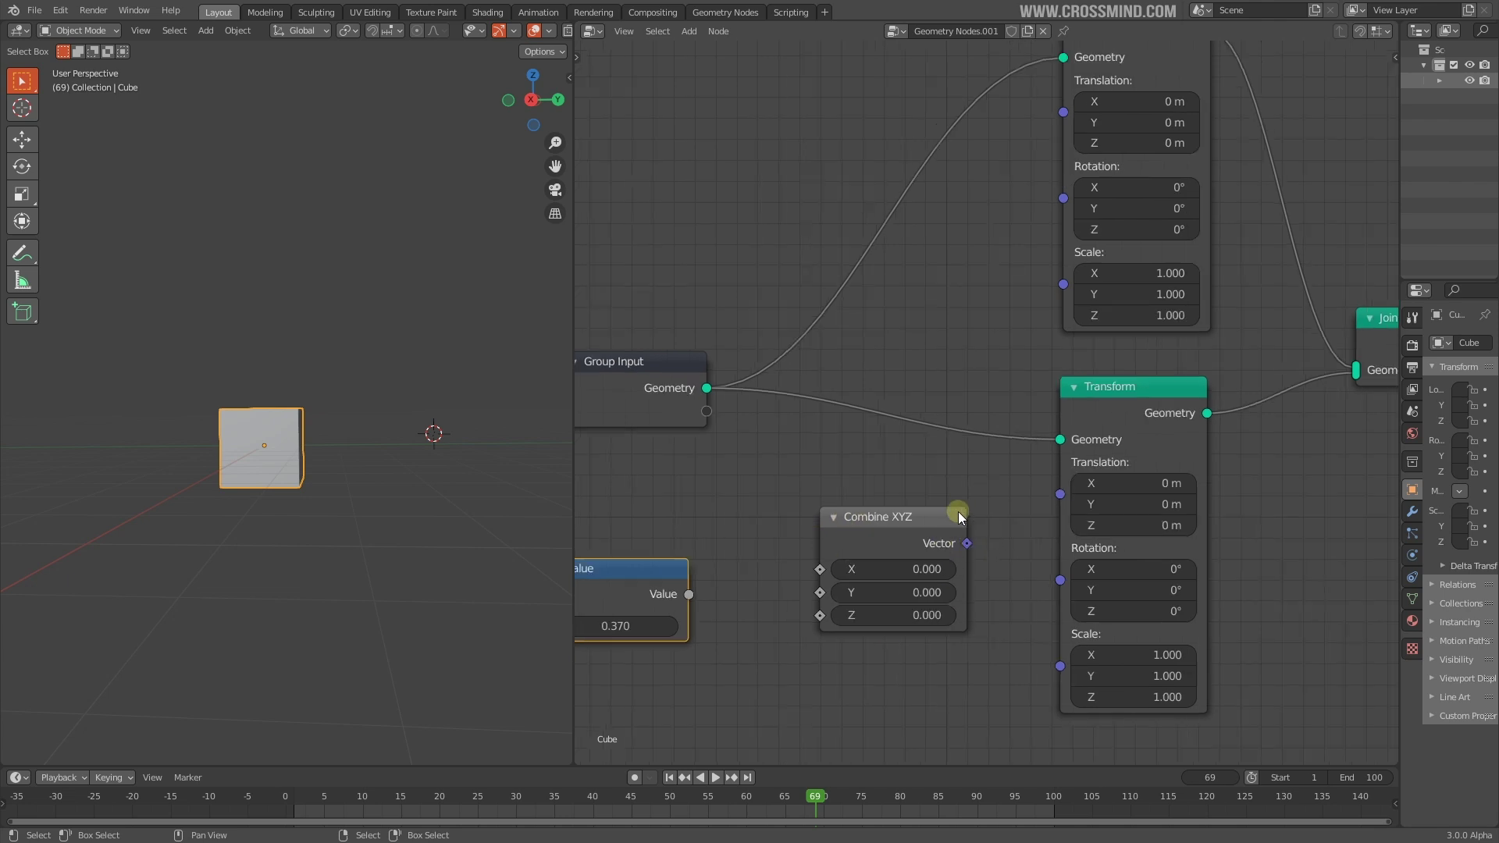
left_click_drag(963, 557, 1055, 197)
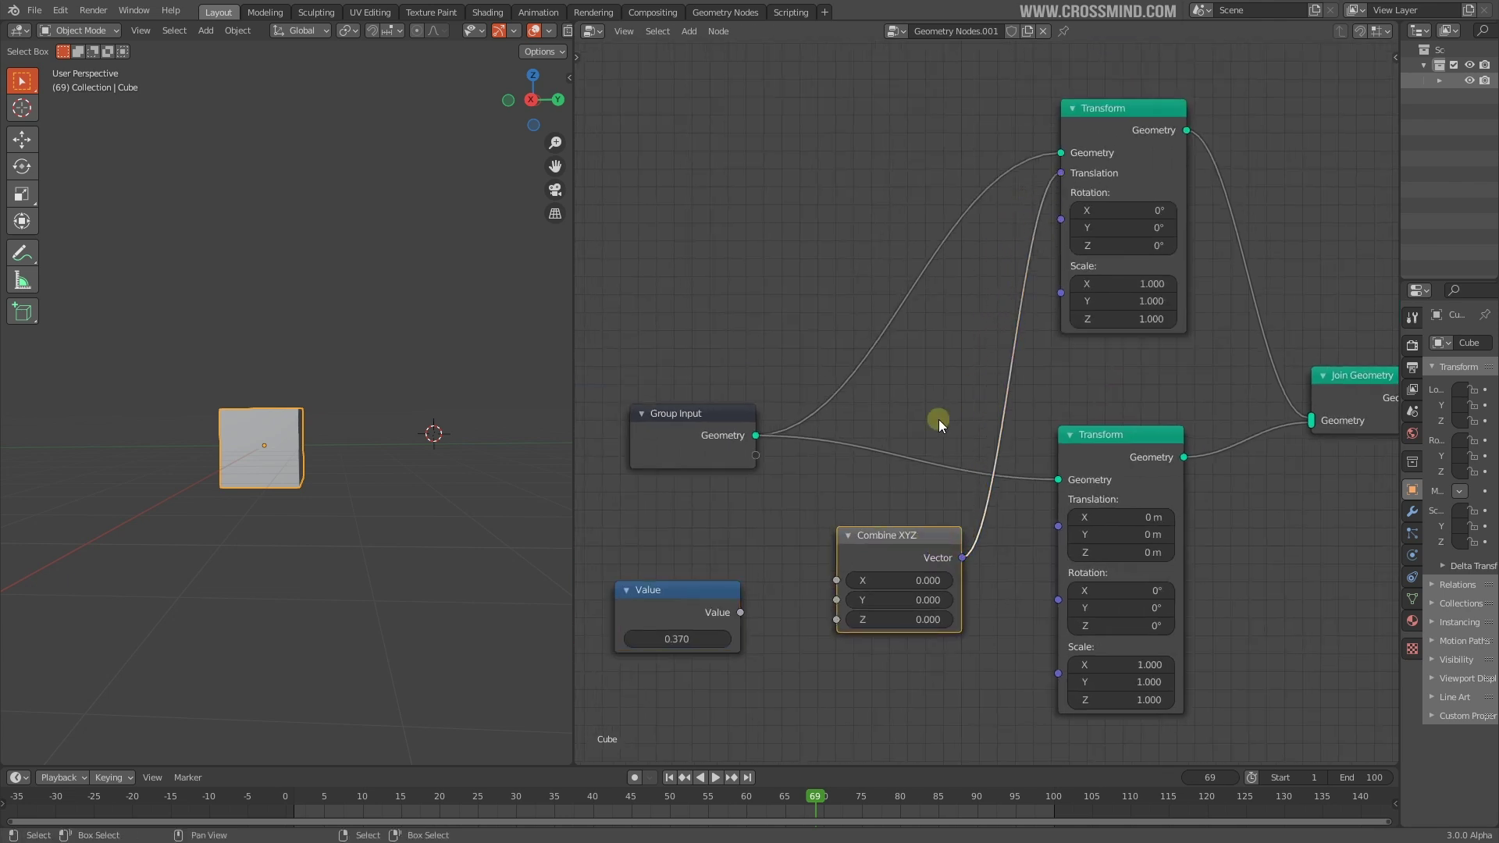
left_click_drag(906, 551, 995, 326)
left_click_drag(741, 613, 882, 503)
left_click_drag(931, 390, 930, 389)
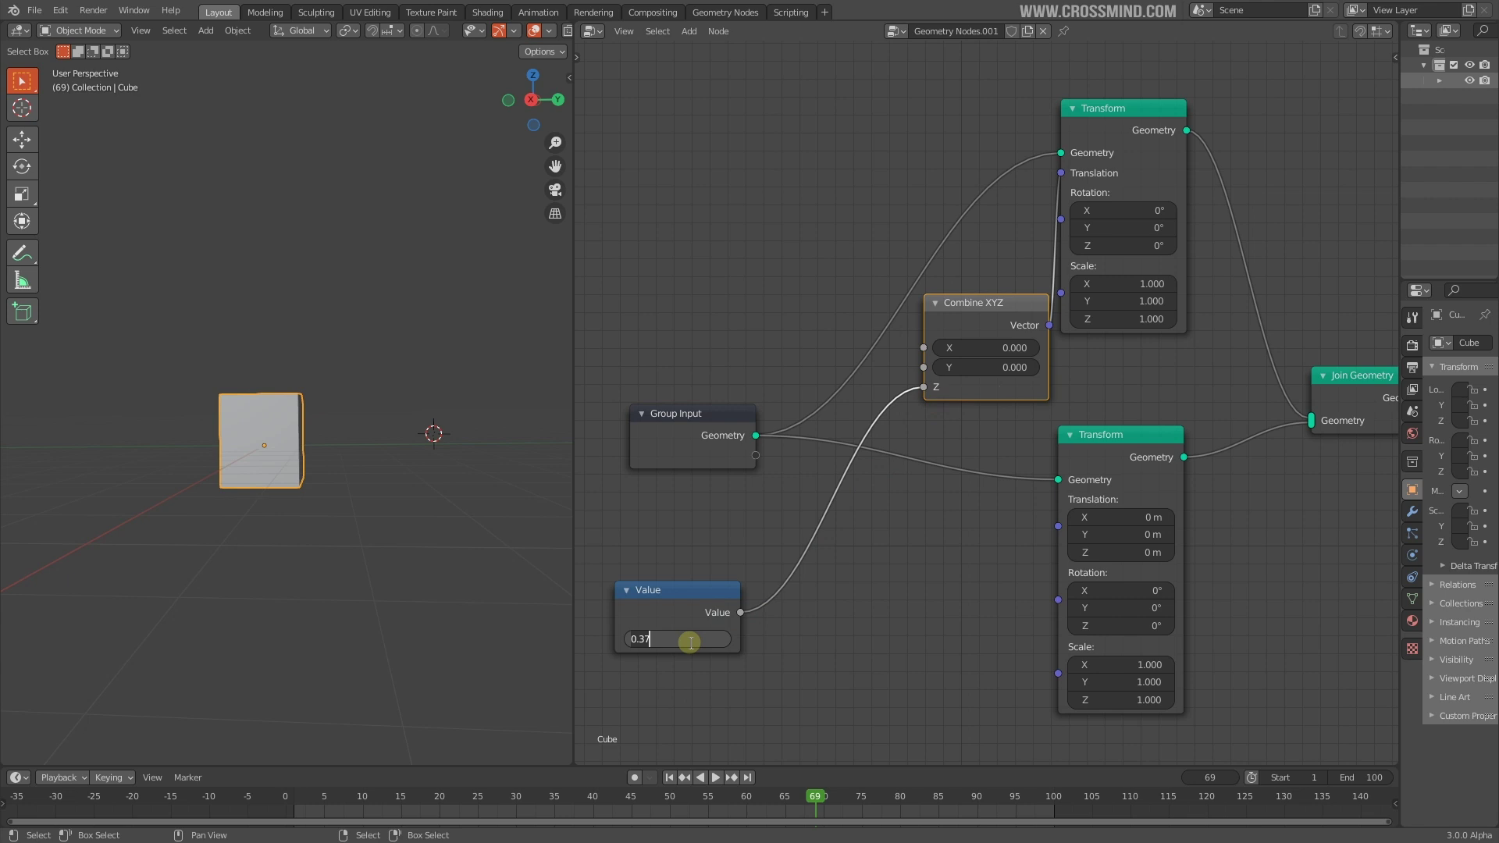
Step: Go to frame 1, set the Value node to 0 and insert a keyframe on it
left_click(1069, 810)
left_click_drag(1054, 809, 292, 810)
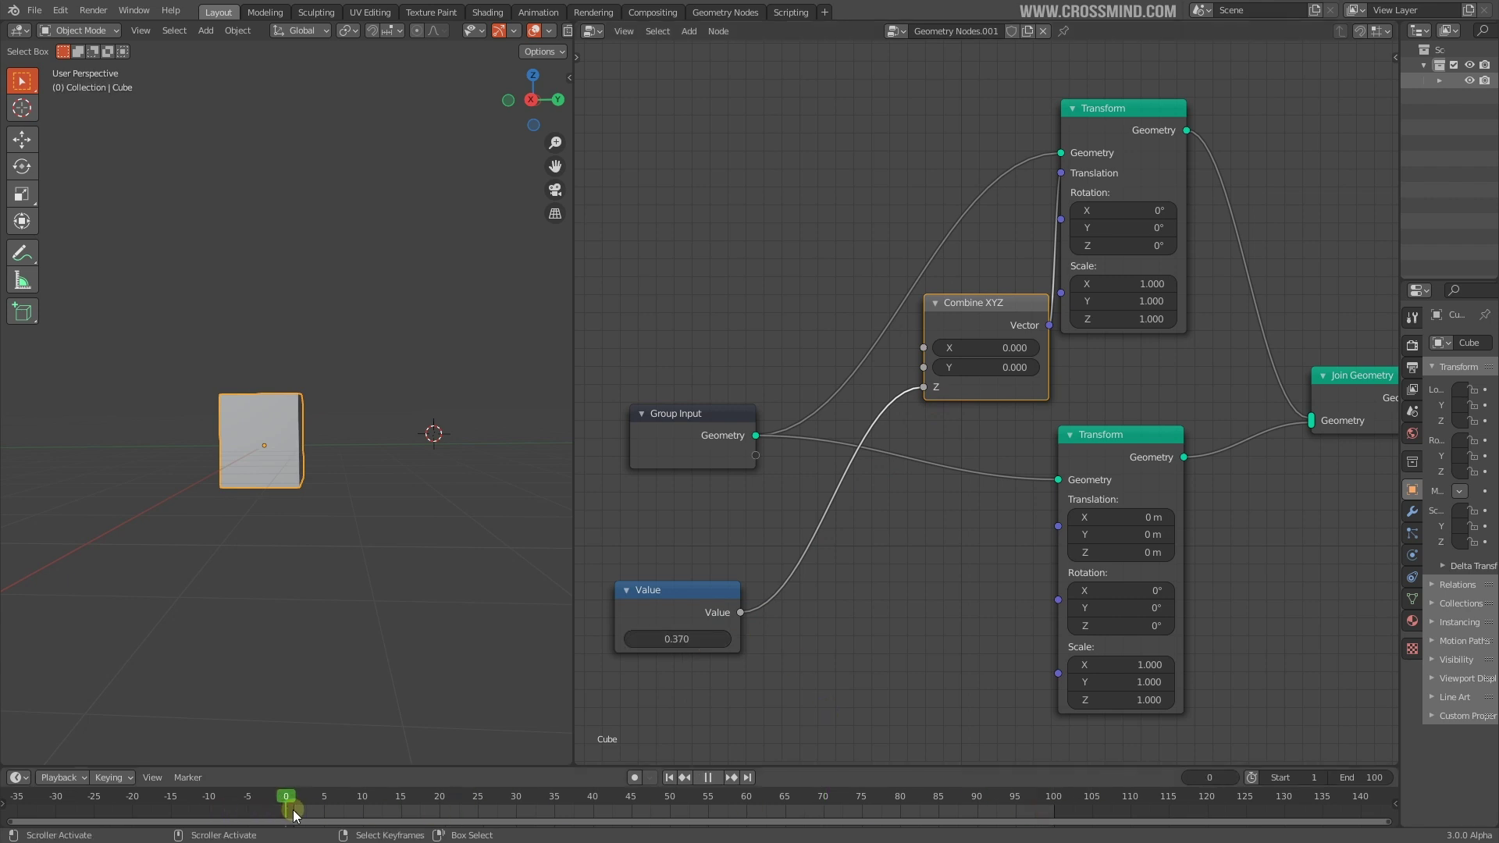
double_click(679, 639)
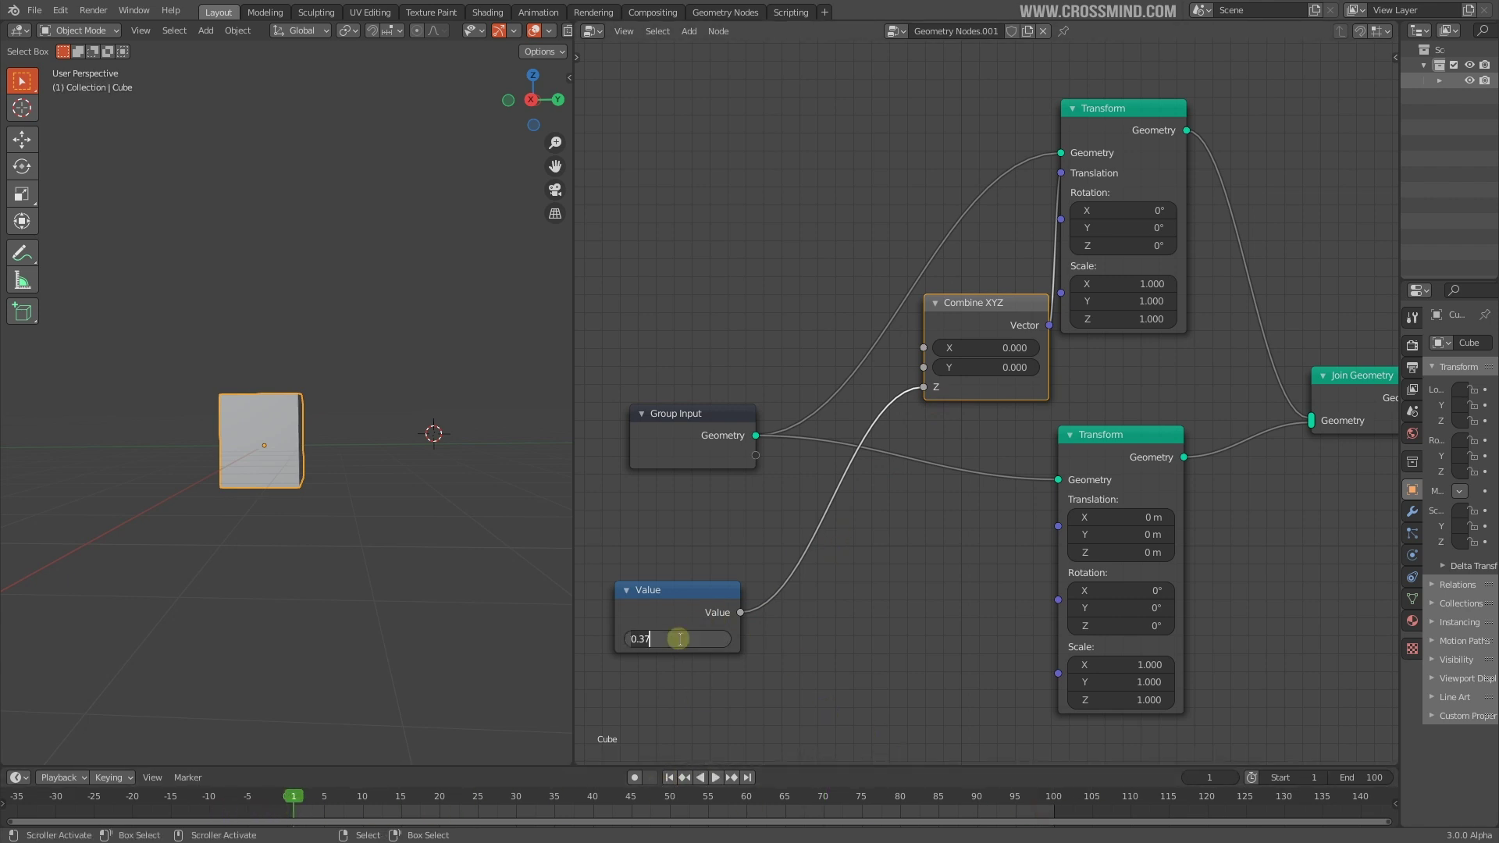
key("i")
Step: Go to frame 100, set the Value node to 5 and keyframe it
left_click_drag(775, 803, 1054, 810)
double_click(684, 638)
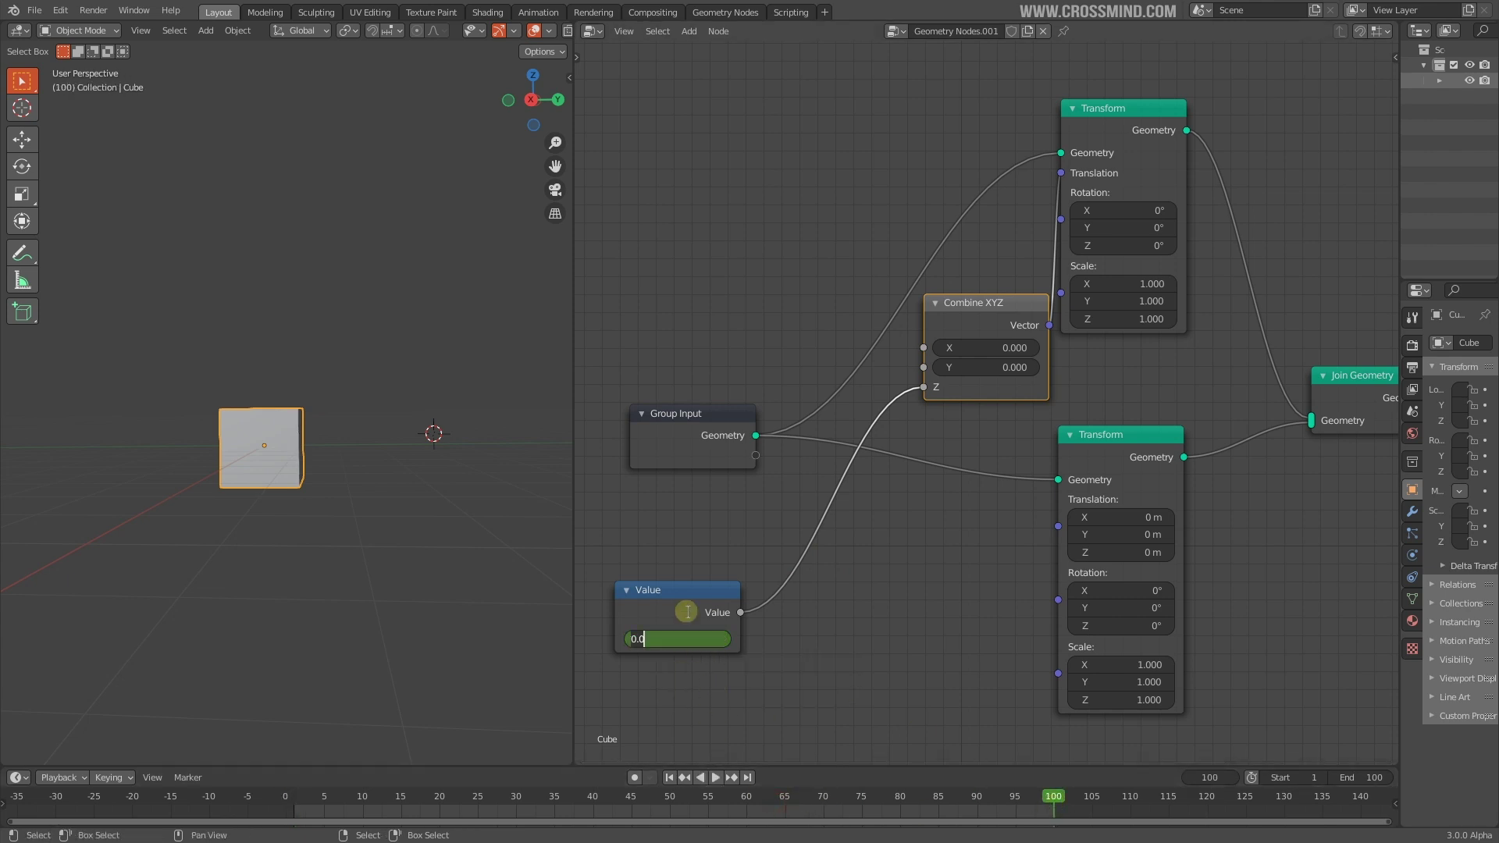
type("5")
key("Return")
Step: Move the Group Input node higher and play the animation from near the start
left_click_drag(718, 444, 696, 352)
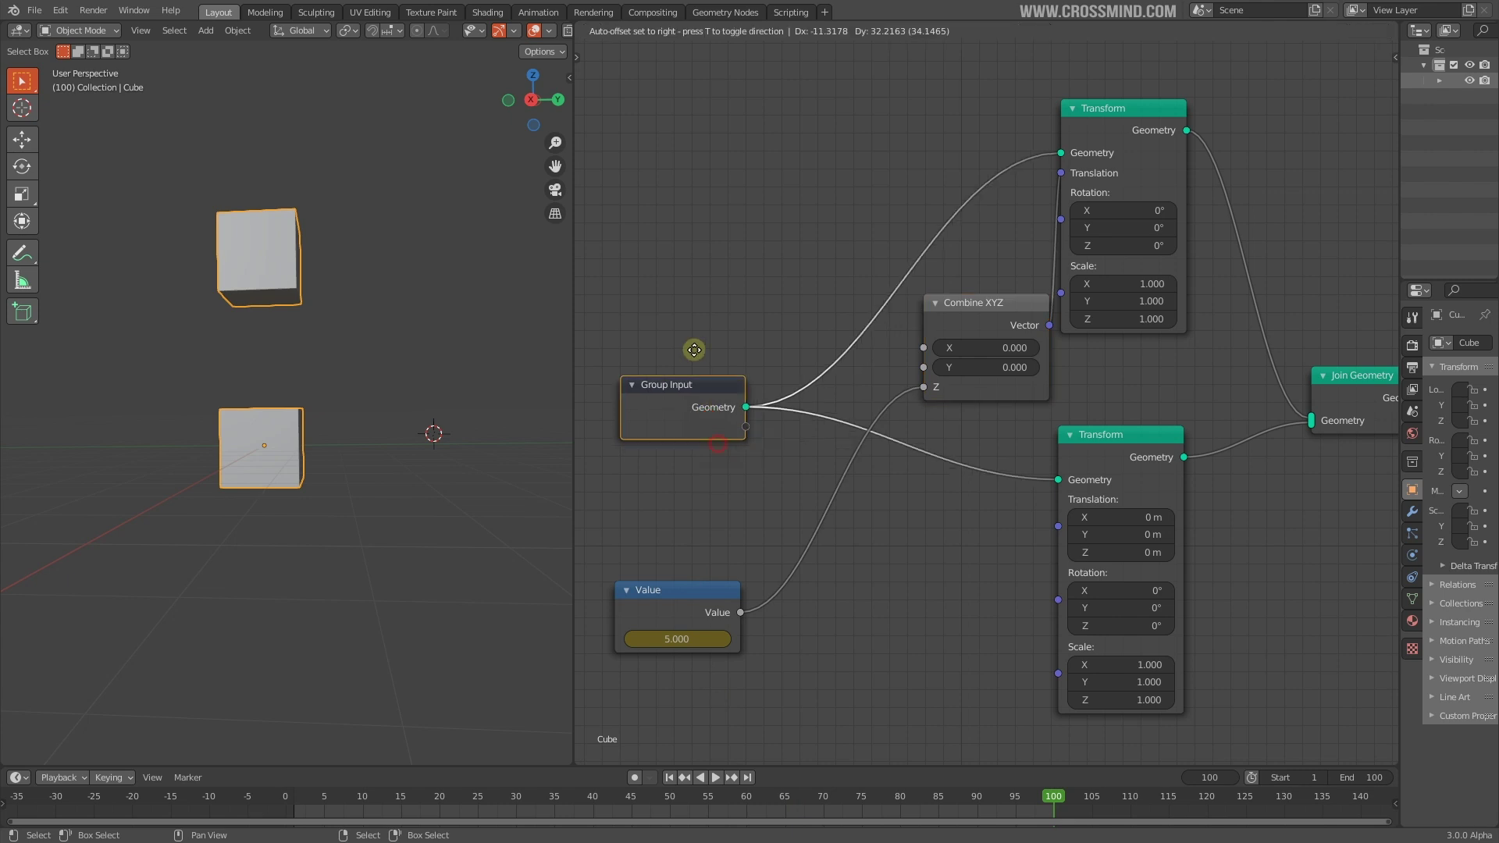
left_click(335, 801)
key("space")
key("space")
Step: Spread out the node layout by shifting Group Input, Combine XYZ and the lower Transform node
scroll(957, 540, "down", 3)
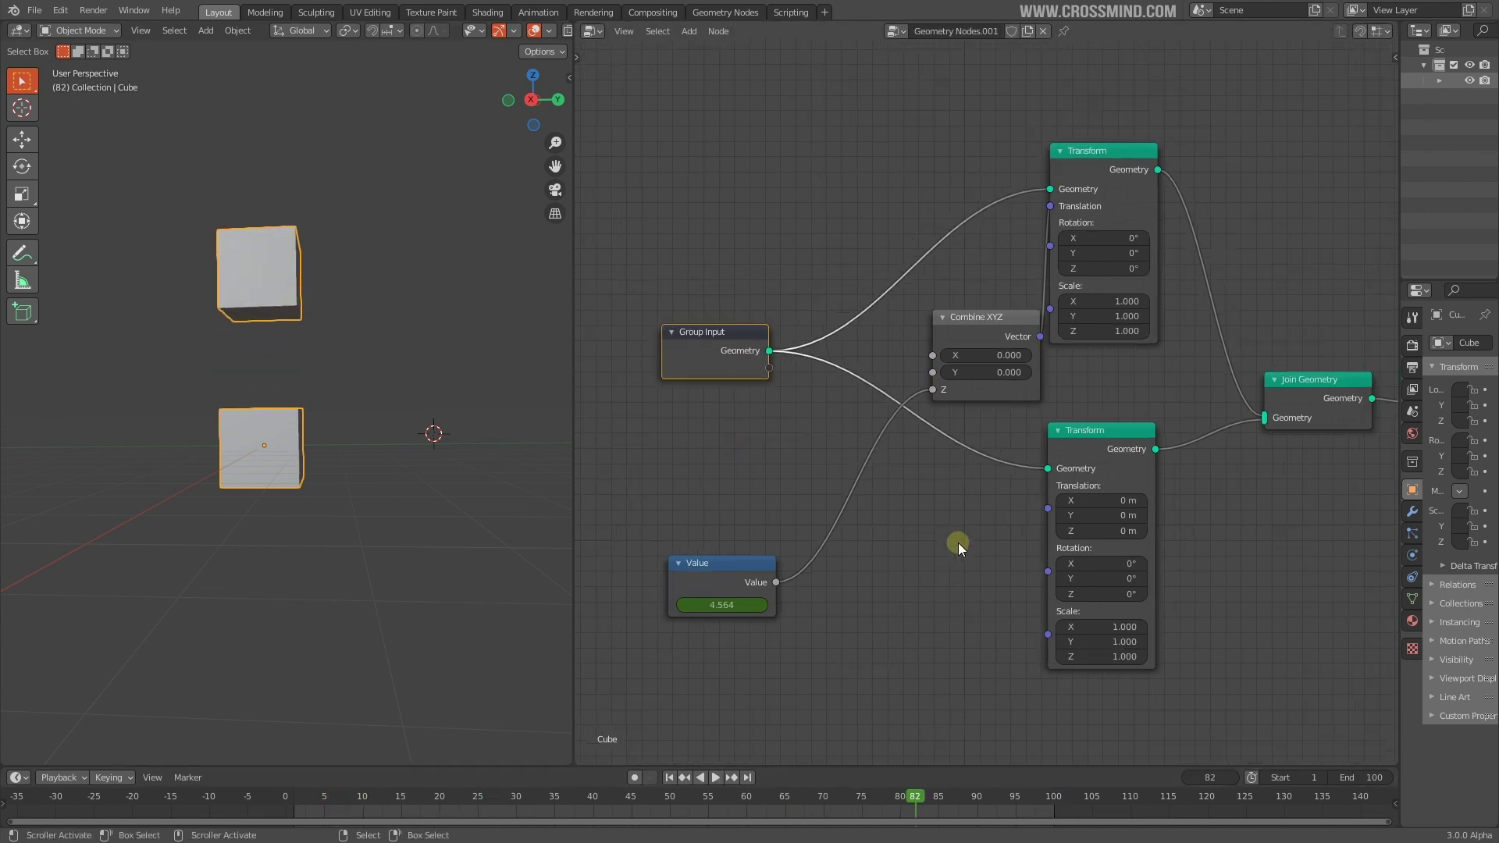
middle_click_drag(925, 324, 947, 354)
left_click_drag(796, 374, 606, 297)
left_click_drag(995, 376, 969, 331)
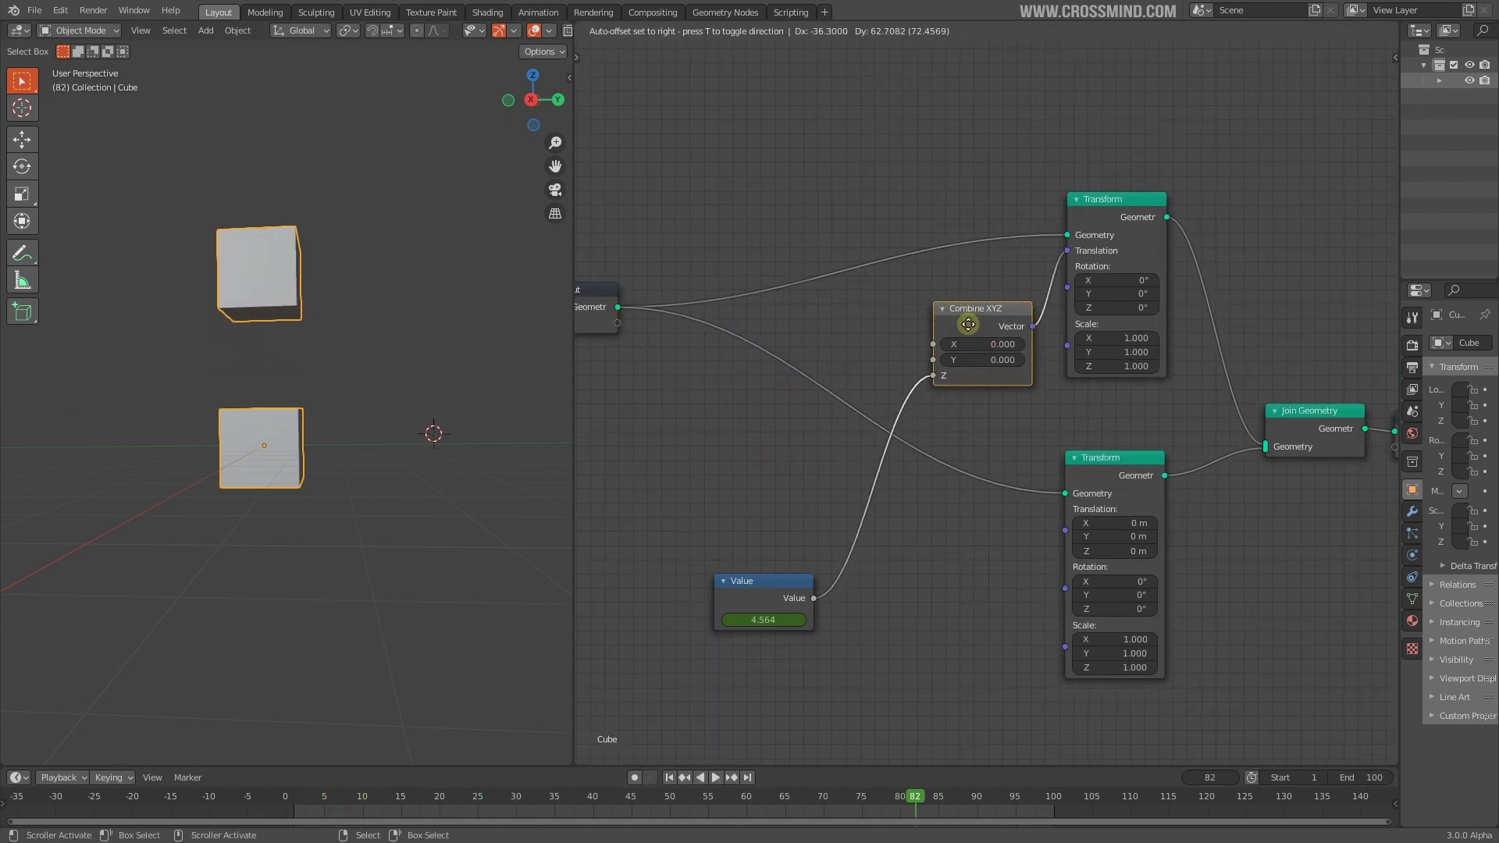
left_click_drag(1130, 489, 1141, 488)
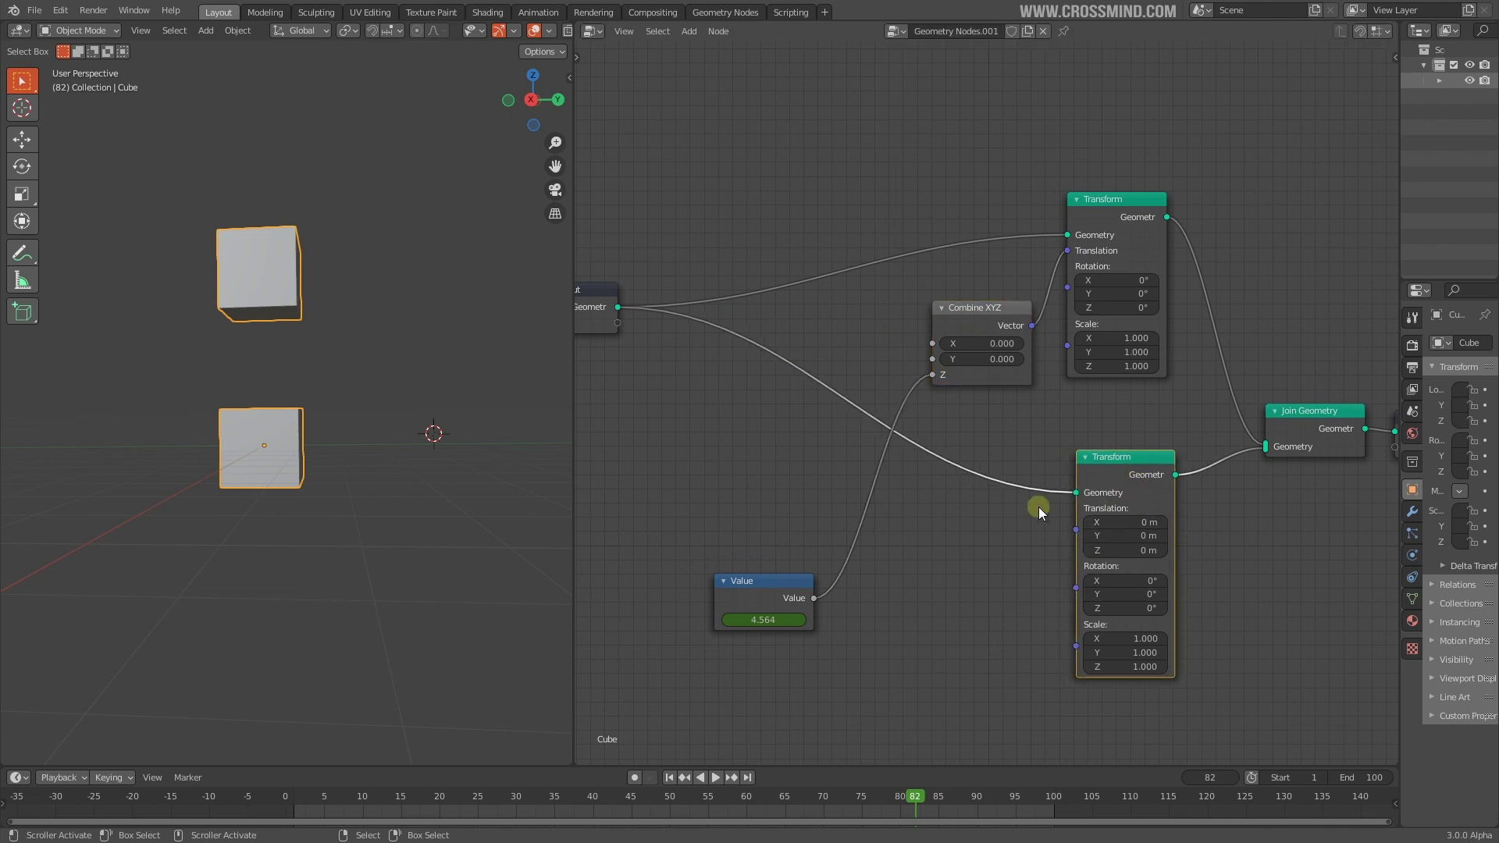
Step: Add a second Combine XYZ node, linking Value to its Z input and its Vector output to the lower Transform's Translation
scroll(903, 525, "up", 1)
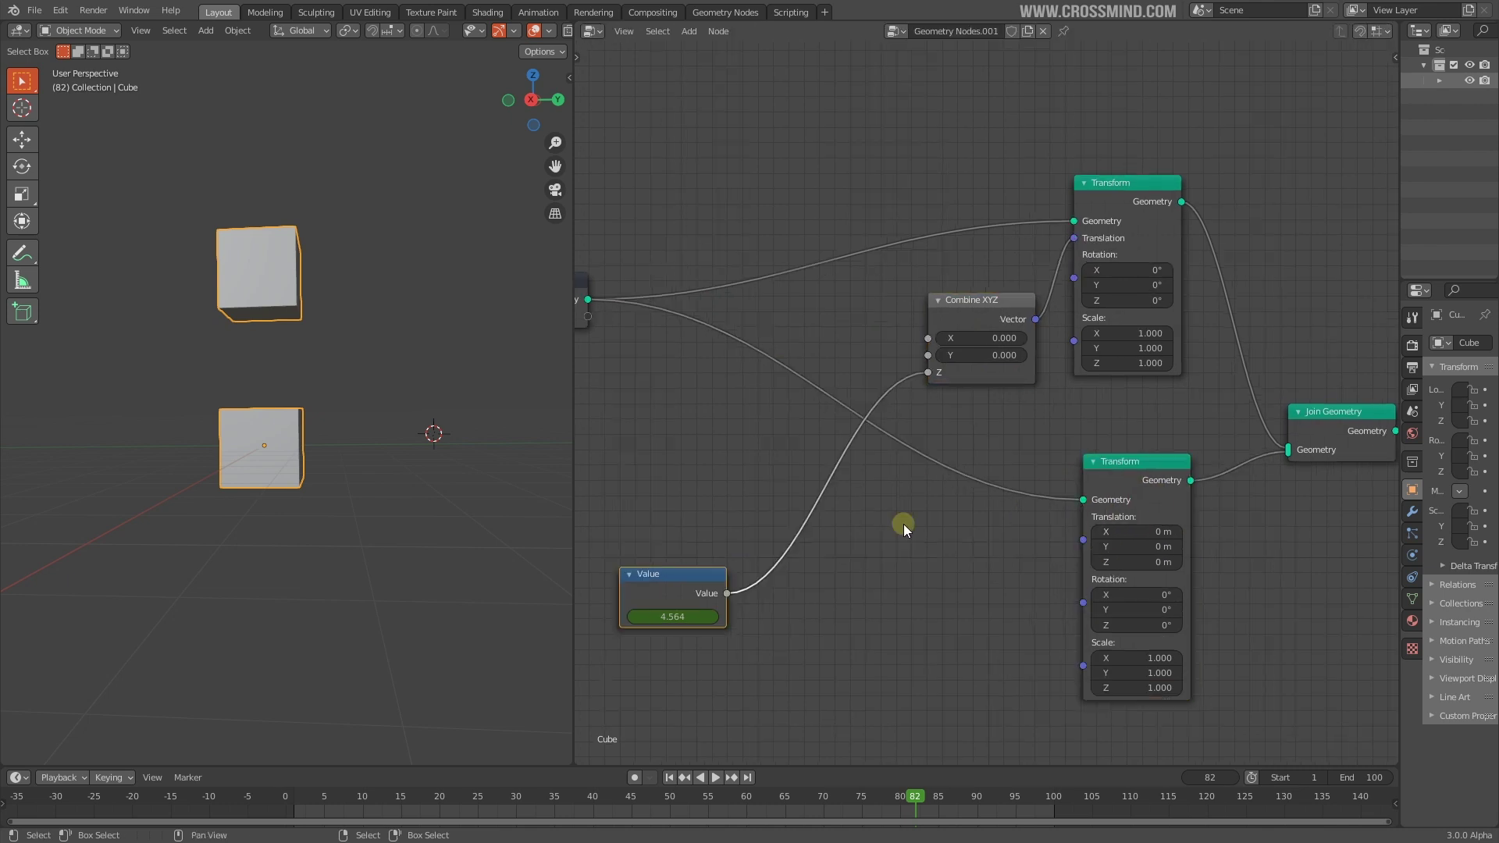
key("shift+a")
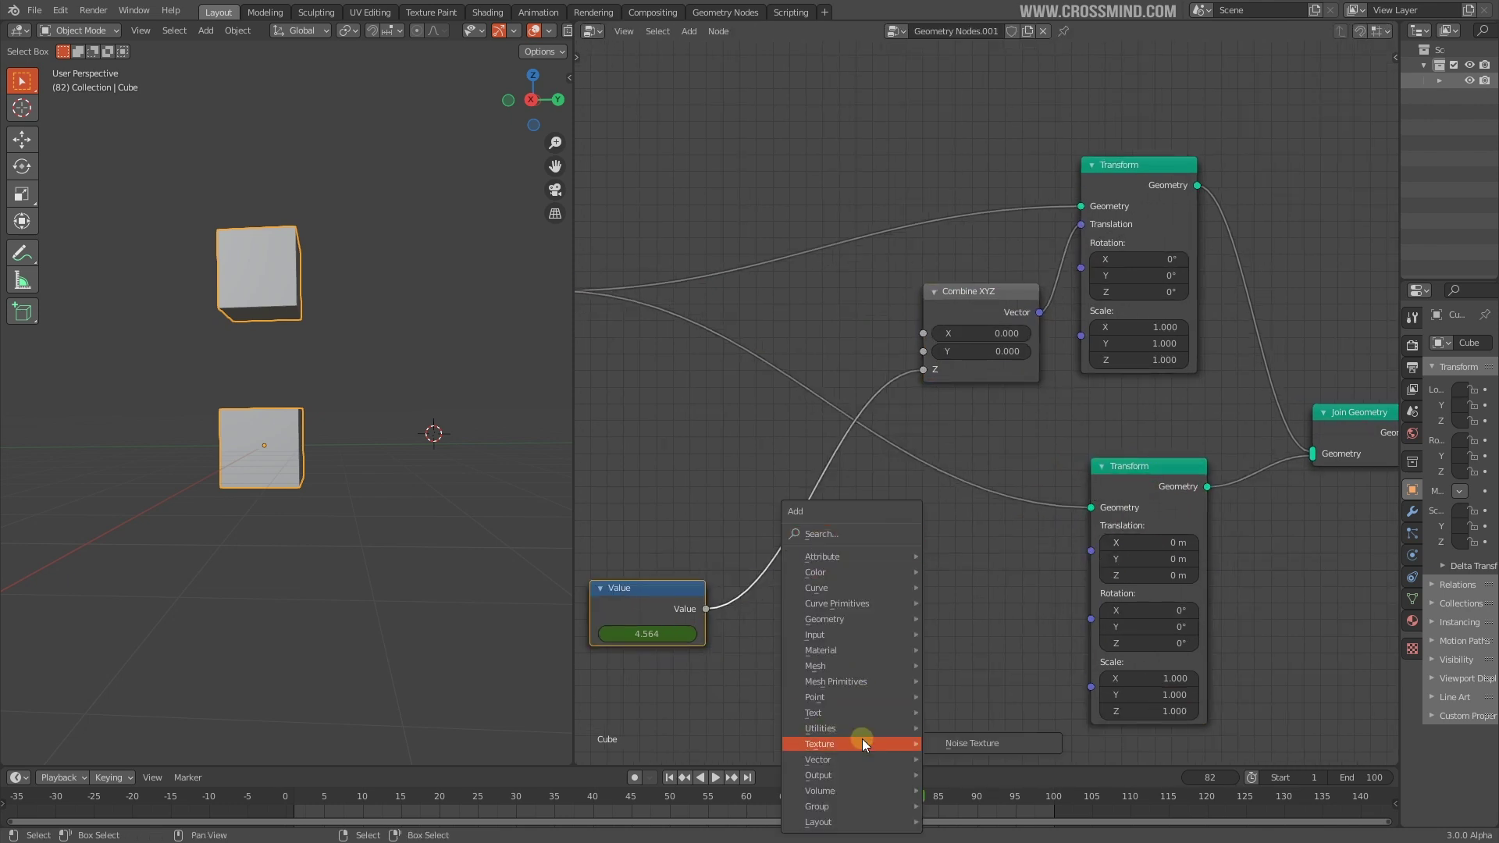
mouse_move(1014, 562)
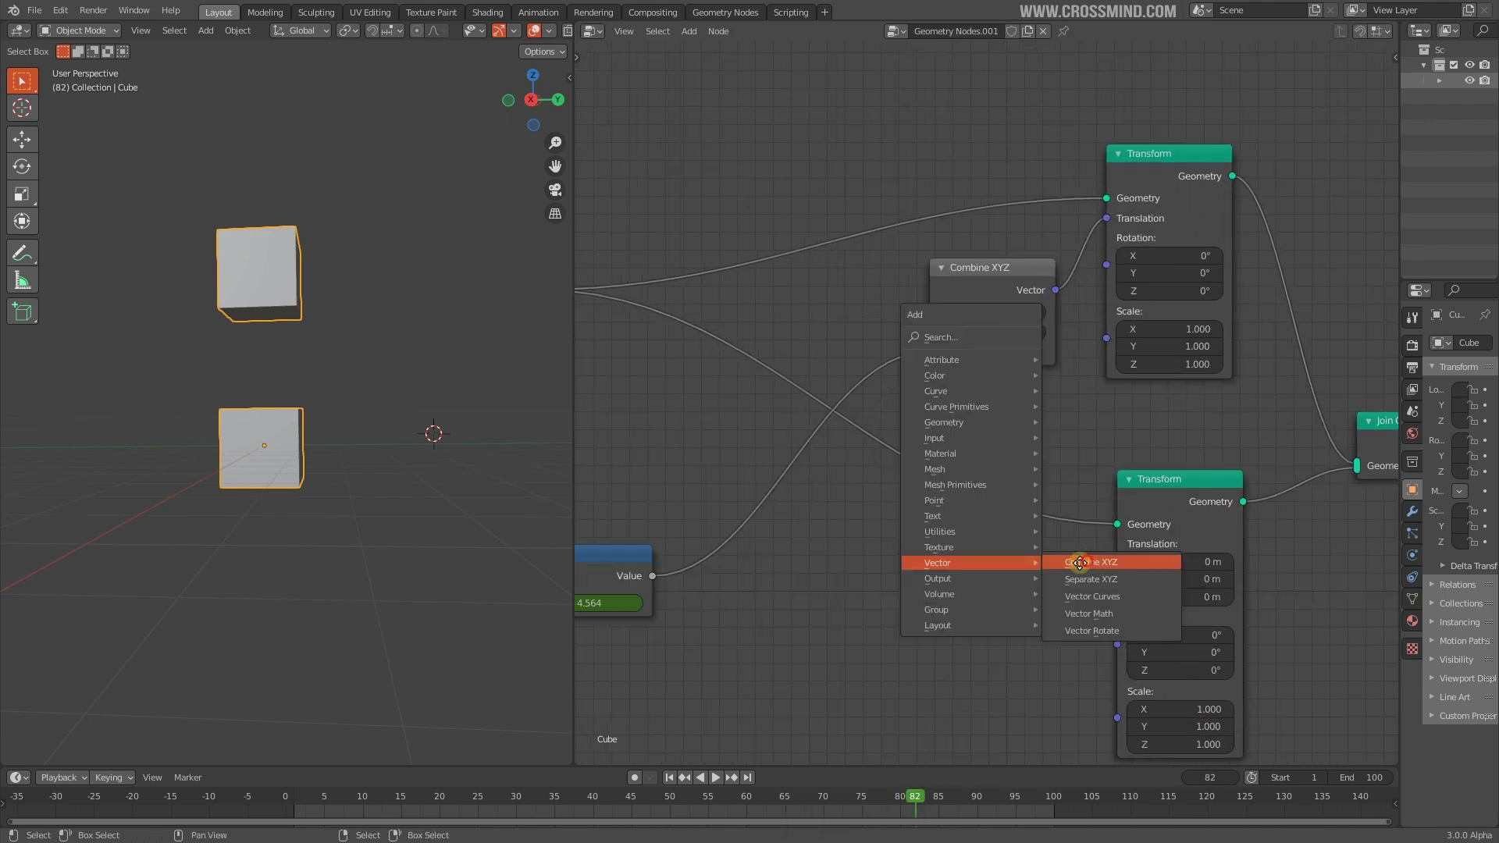
left_click(1079, 563)
left_click(1045, 595)
left_click_drag(1051, 592, 1117, 544)
middle_click_drag(802, 612, 848, 591)
left_click_drag(709, 565, 741, 568)
left_click_drag(954, 627, 973, 630)
Step: Play the animation from the early frames to check how both cubes move
scroll(972, 630, "down", 4)
middle_click_drag(864, 625, 910, 624)
left_click_drag(456, 801, 339, 799)
key("space")
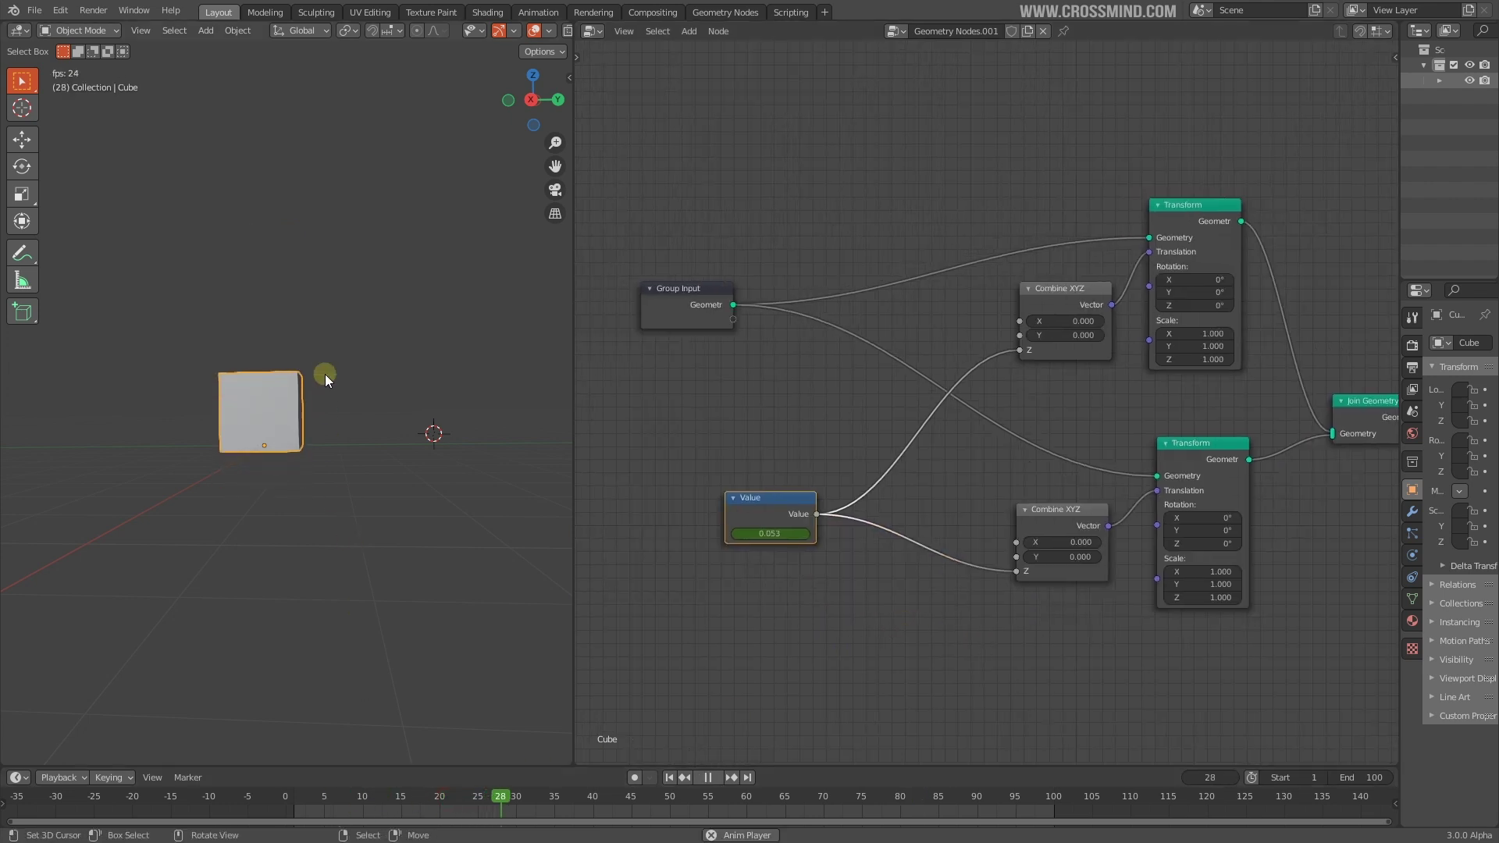
key("space")
Step: Switch the viewport to wireframe shading and play the animation to inspect the overlapping cubes
key("z")
left_click(87, 360)
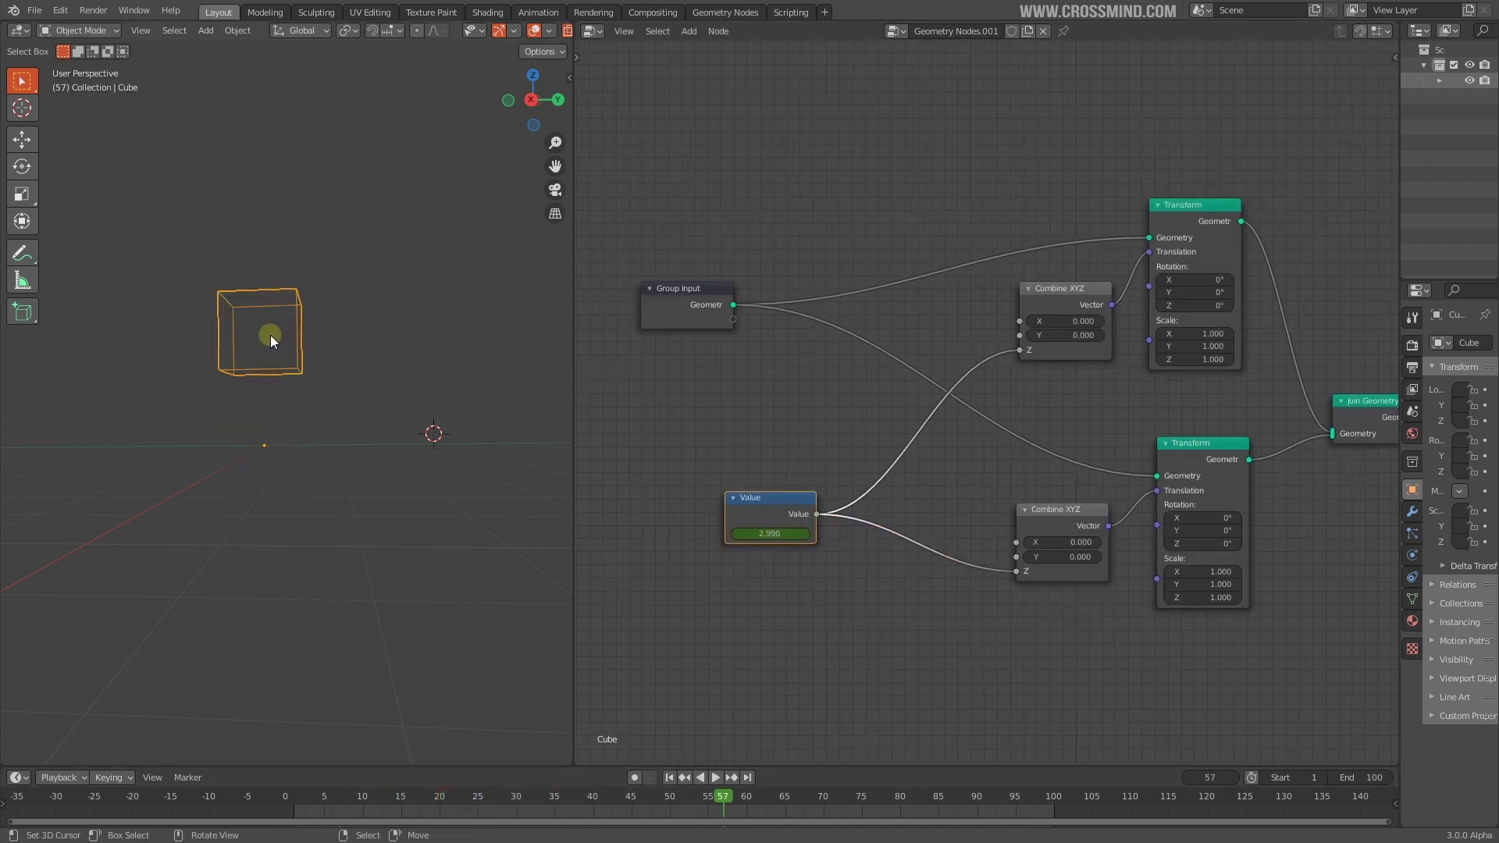
key("space")
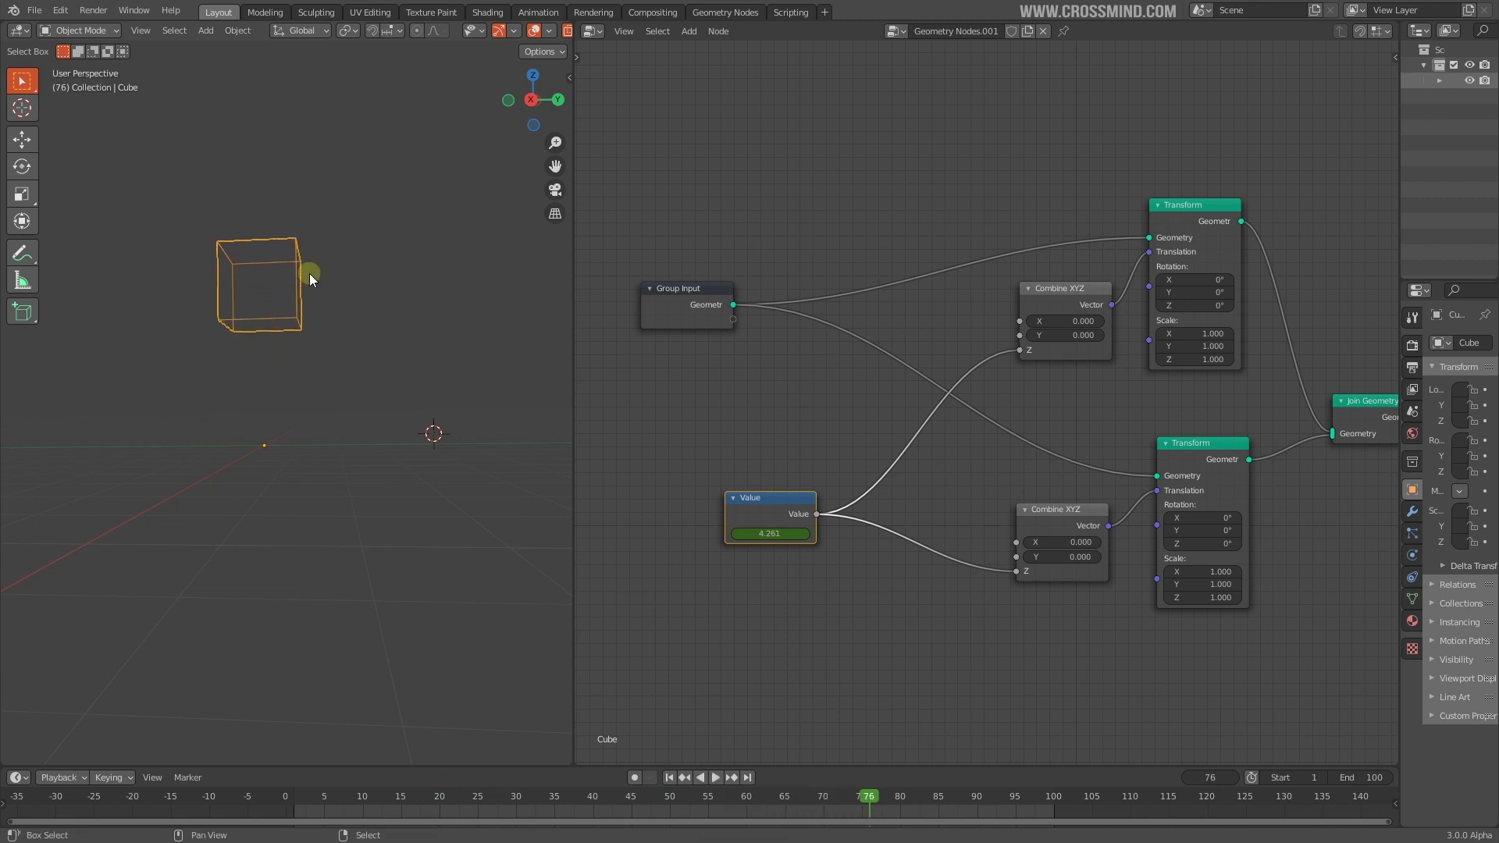
middle_click_drag(295, 314, 340, 347)
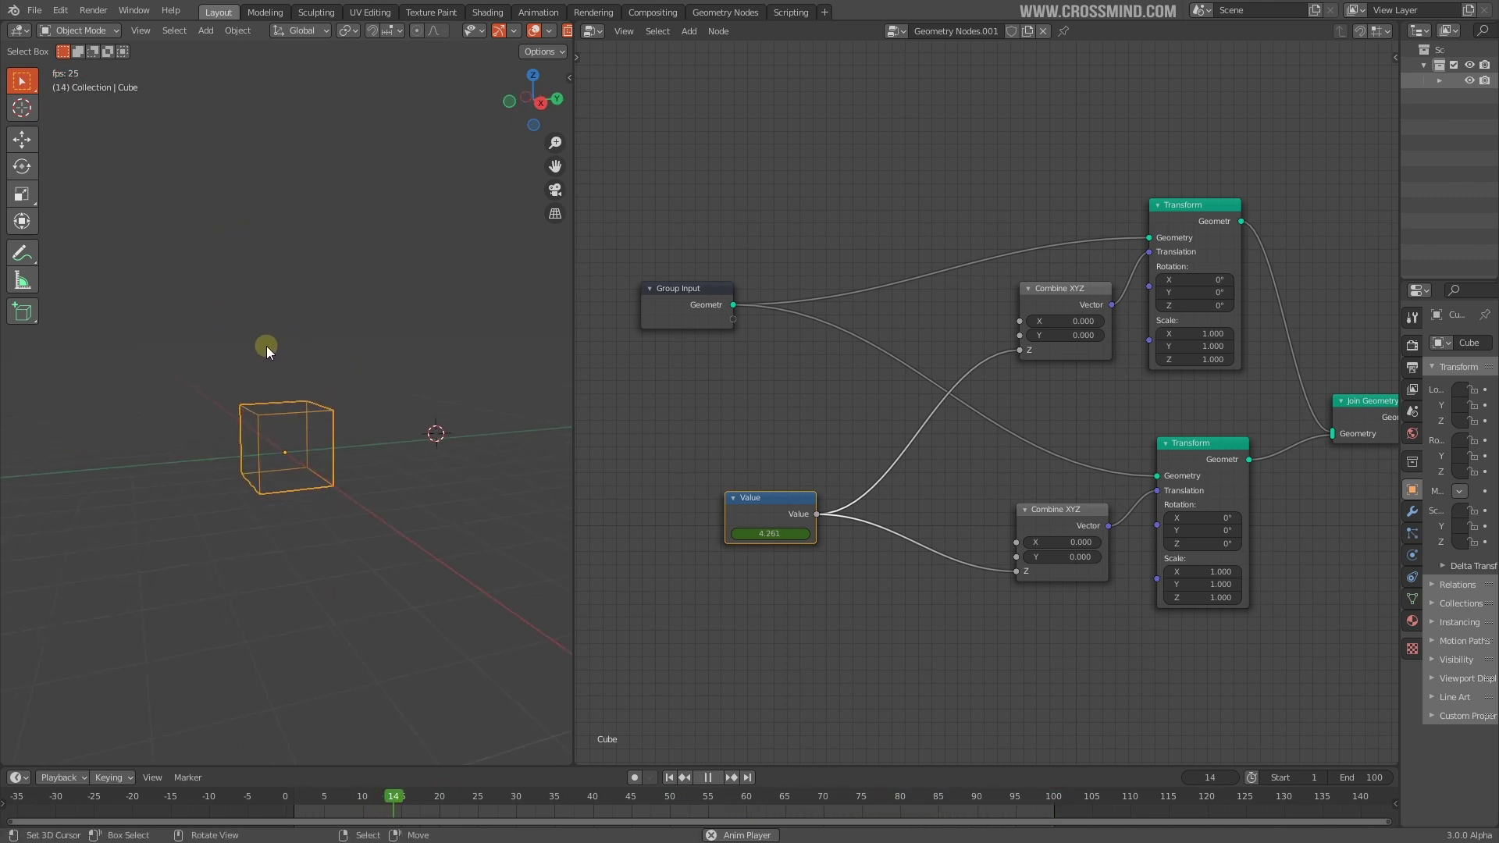
key("space")
Step: Set the lower Transform's Y rotation to 53.9° and play the animation to tell the two cubes apart
left_click_drag(1205, 533, 1367, 533)
key("space")
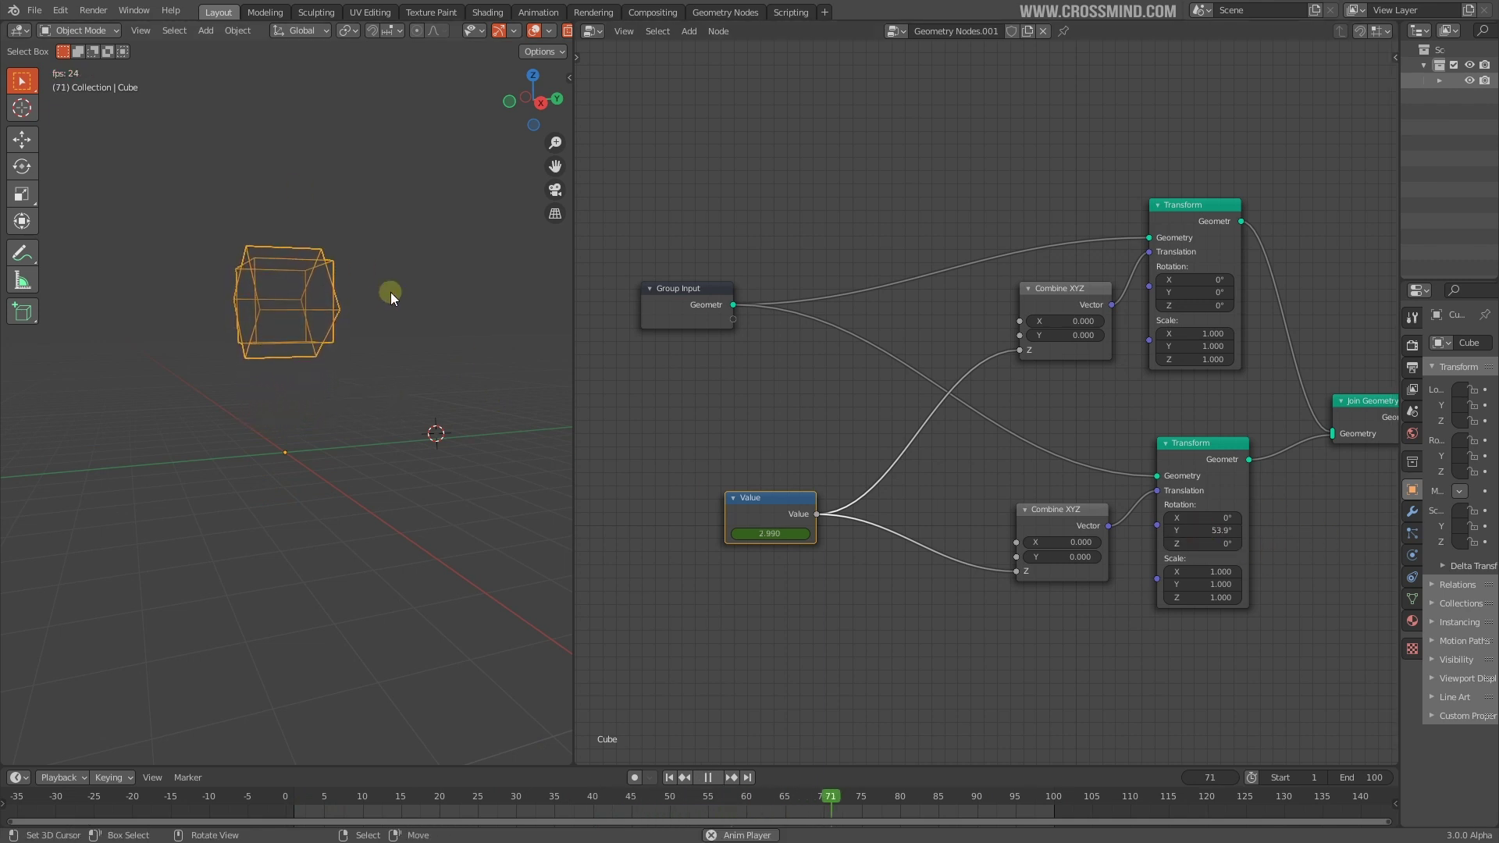
key("space")
scroll(1101, 432, "up", 4)
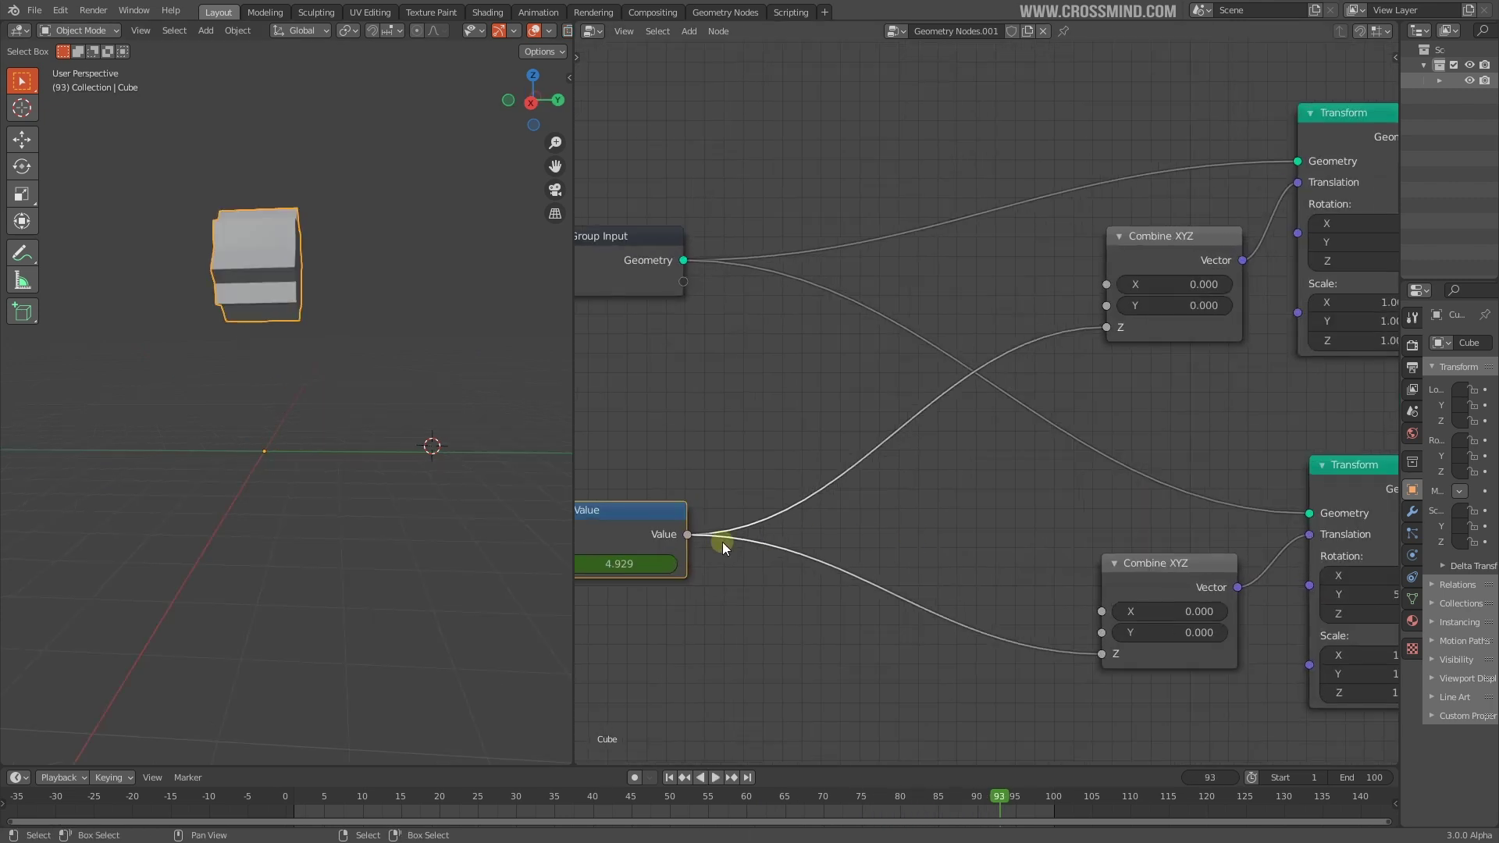
left_click_drag(684, 535, 703, 509)
scroll(1171, 603, "down", 3)
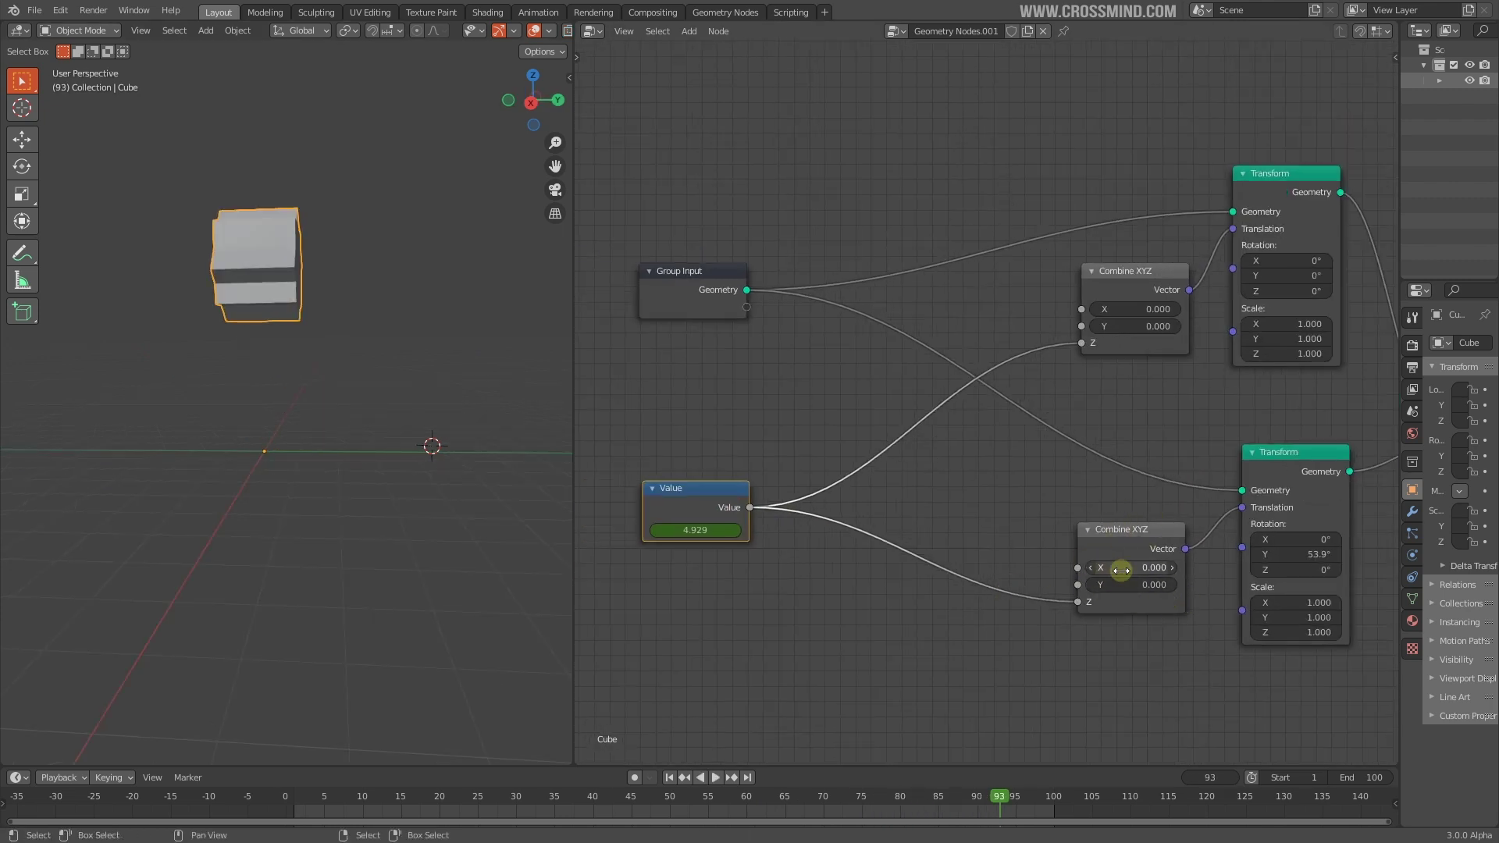
left_click(1110, 537)
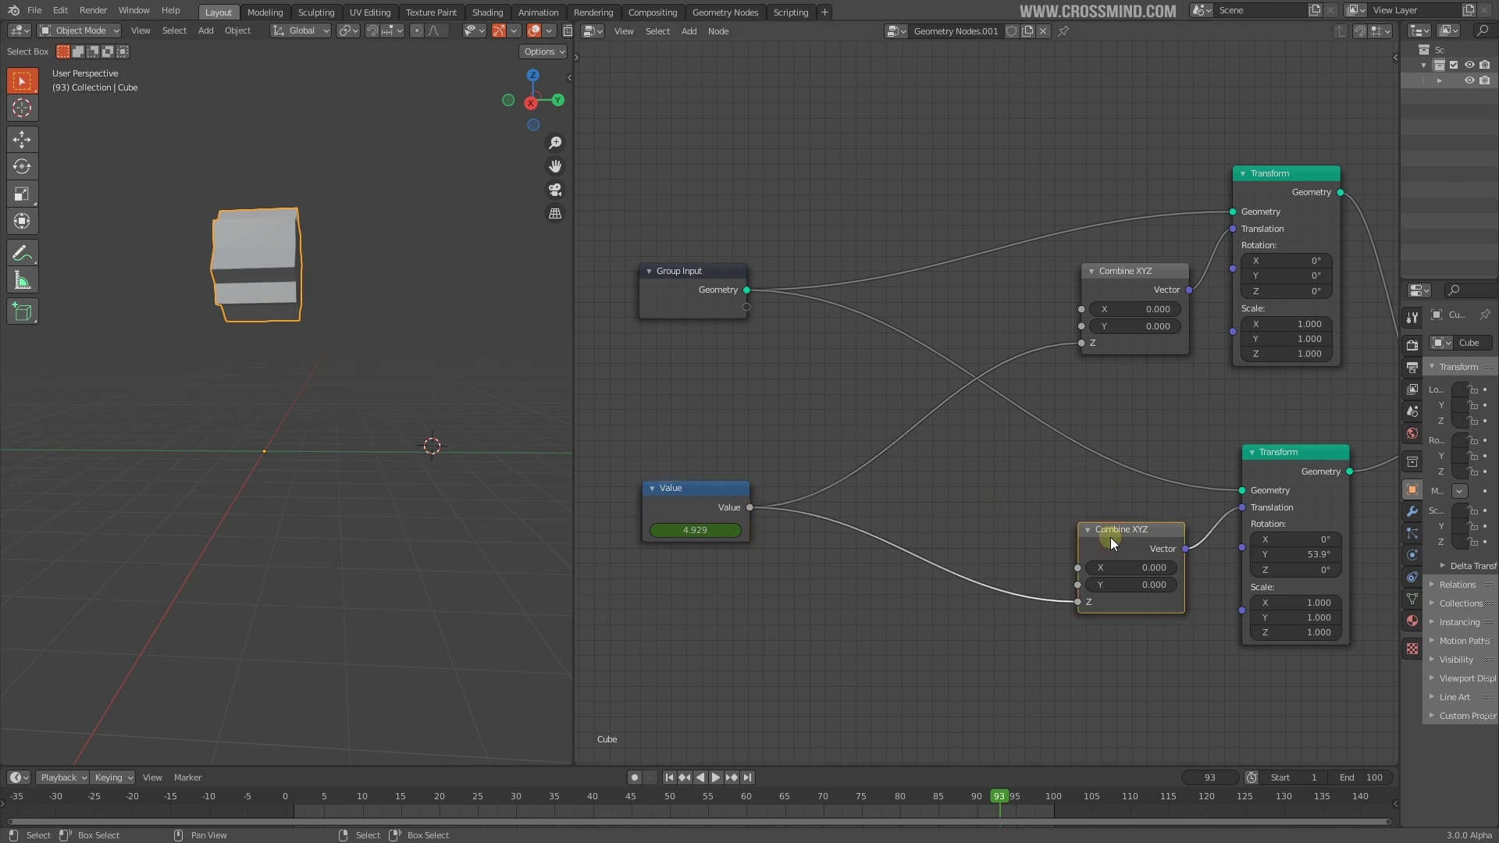
key("shift+a")
left_click(756, 658)
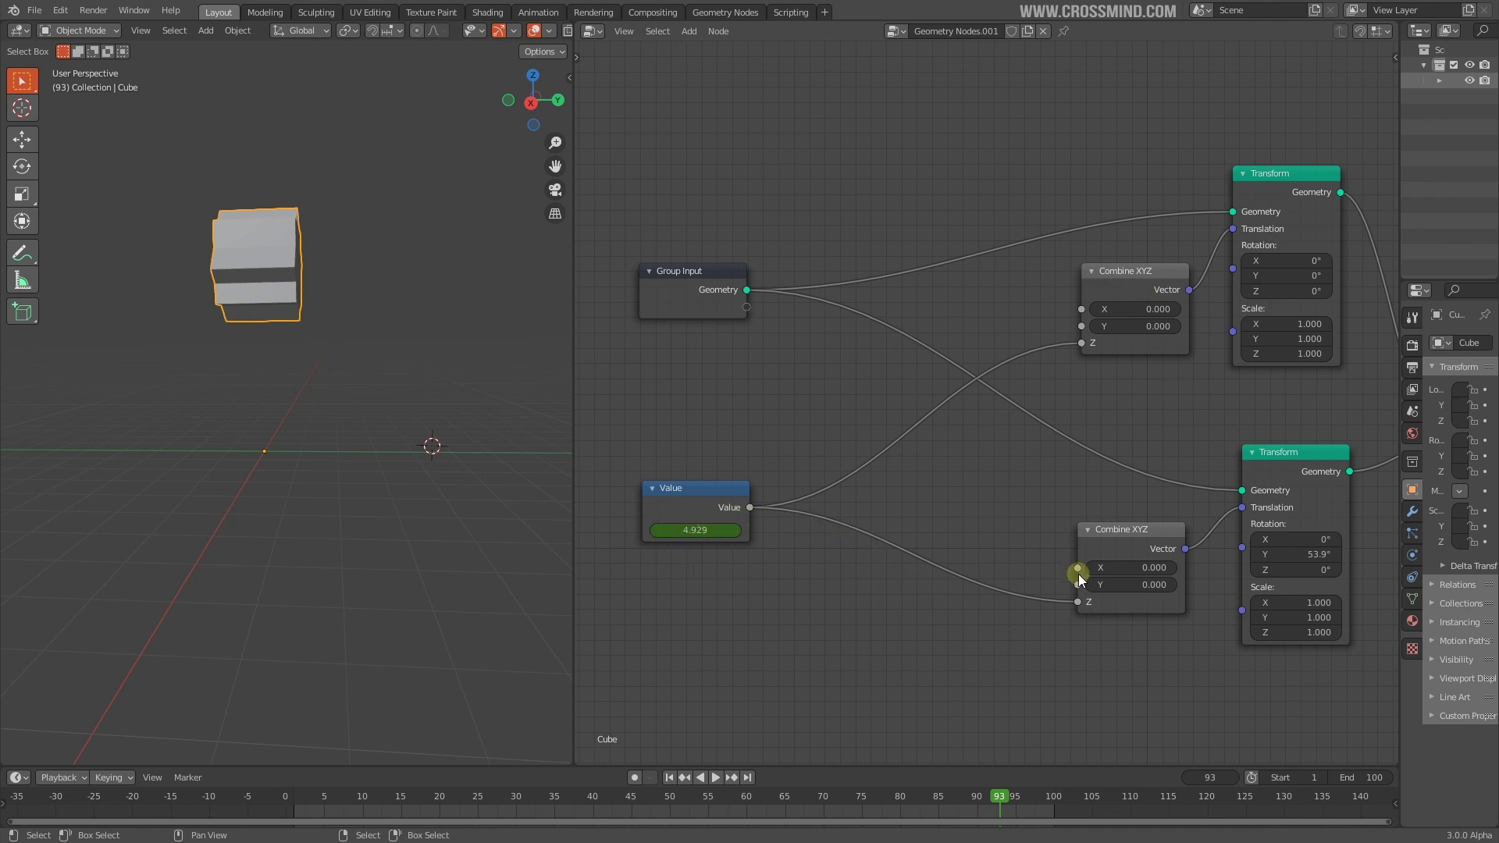
right_click_drag(771, 524, 1049, 600, "ctrl")
Step: Add a Math node and insert it on the link between Value and the lower Combine XYZ's Z input
key("shift+a")
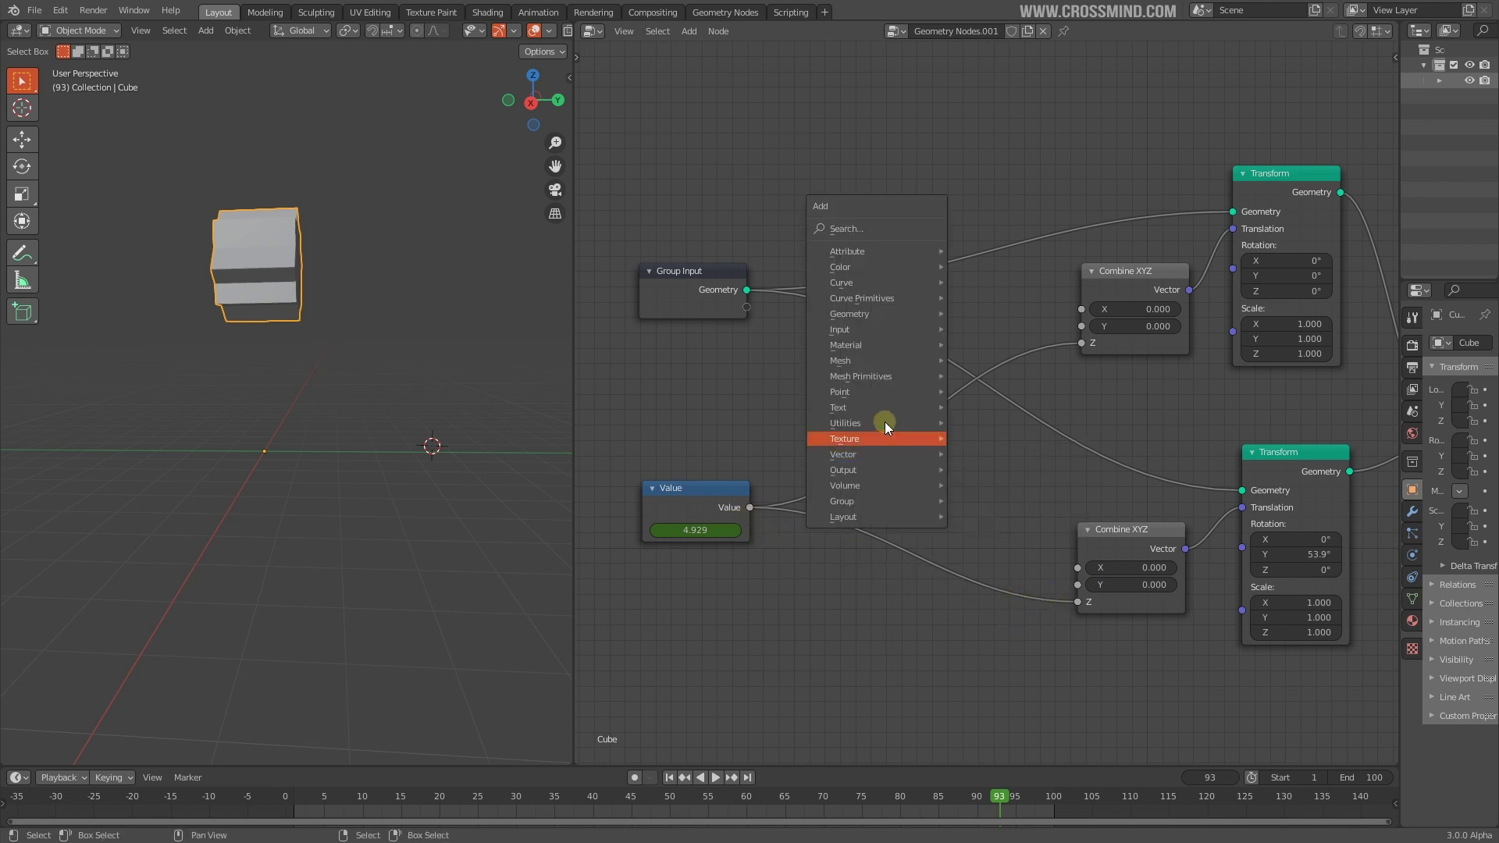
mouse_move(884, 423)
left_click(999, 525)
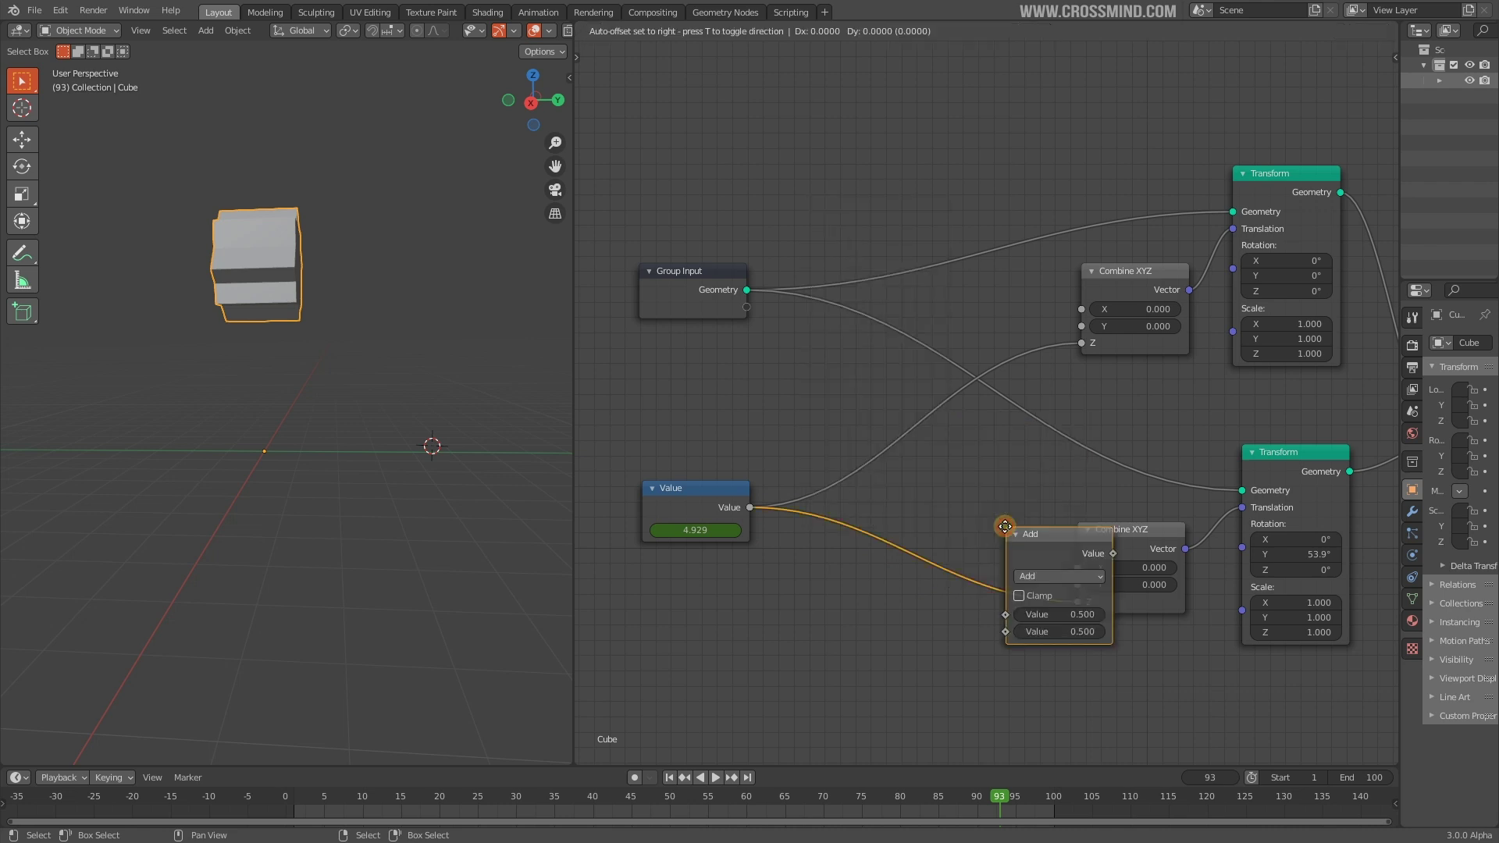
left_click(838, 584)
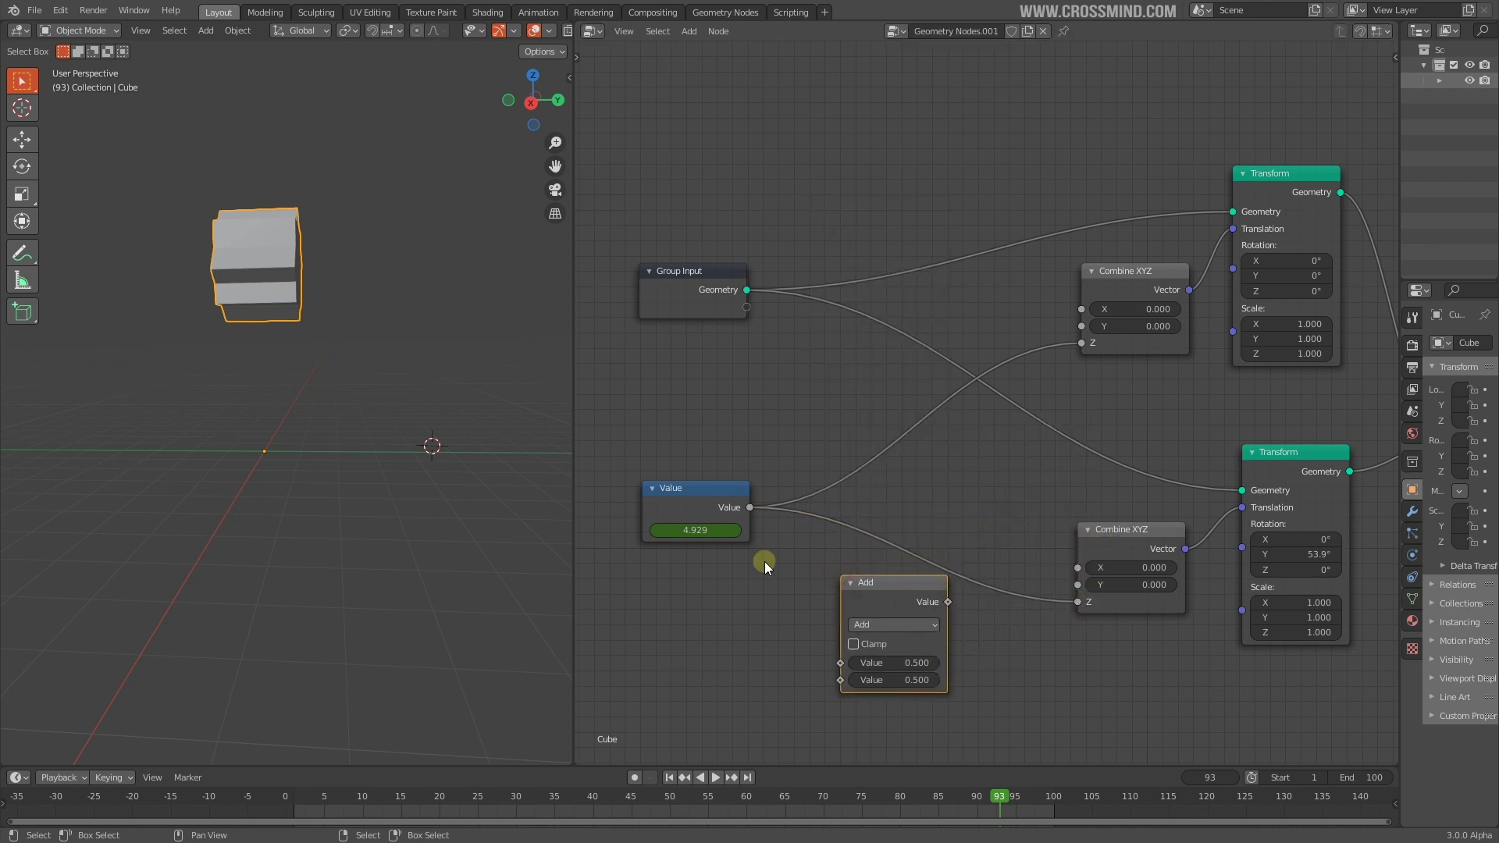
left_click_drag(911, 595, 945, 540)
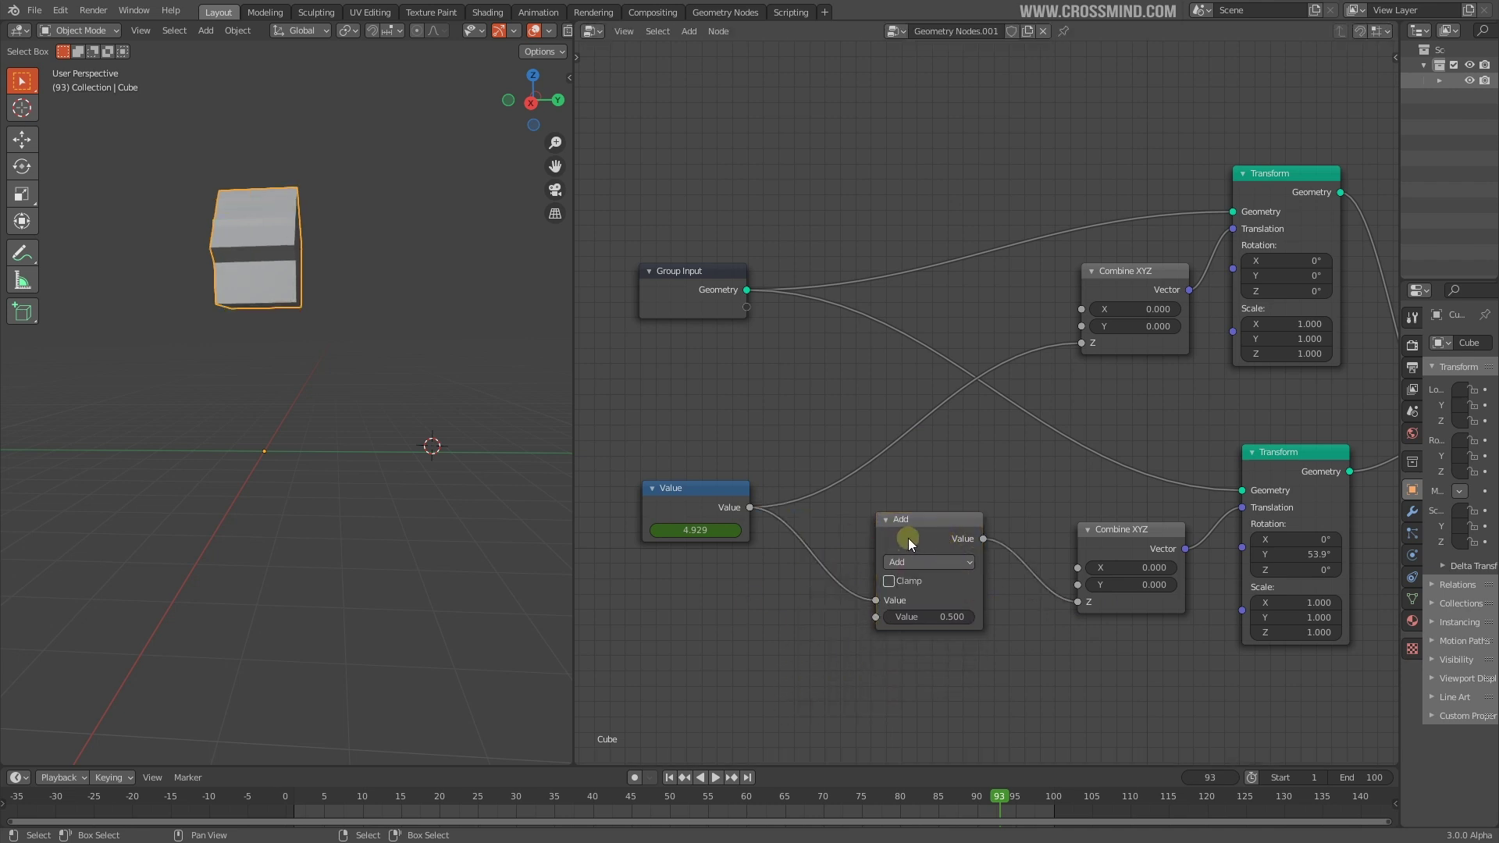
Step: Change the Math node's operation to Multiply and set its second value to -1
left_click(936, 563)
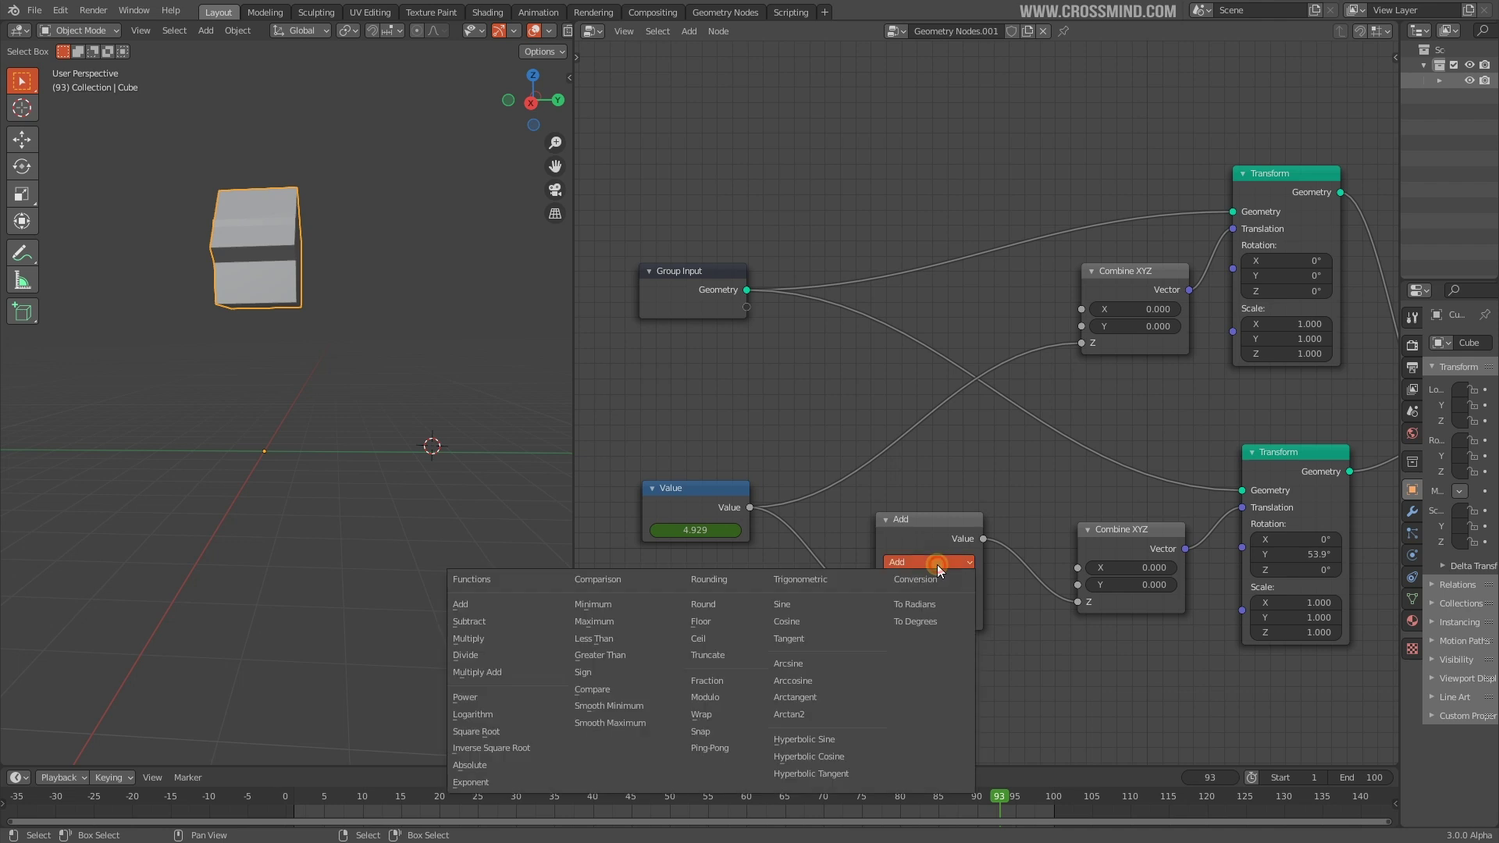
left_click(490, 638)
left_click(929, 618)
type("0.5")
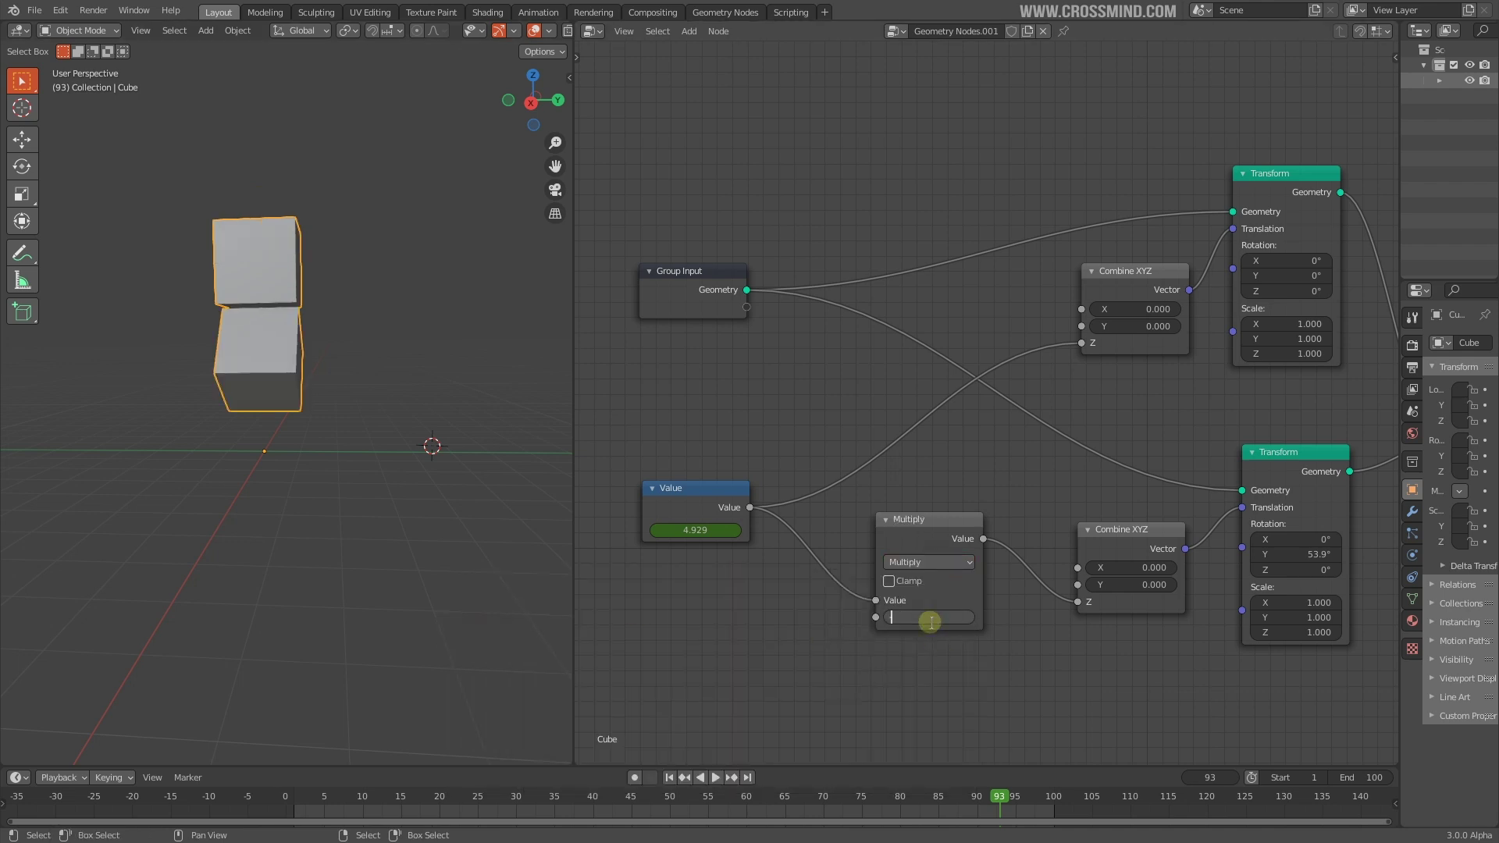
type("-1")
key("Return")
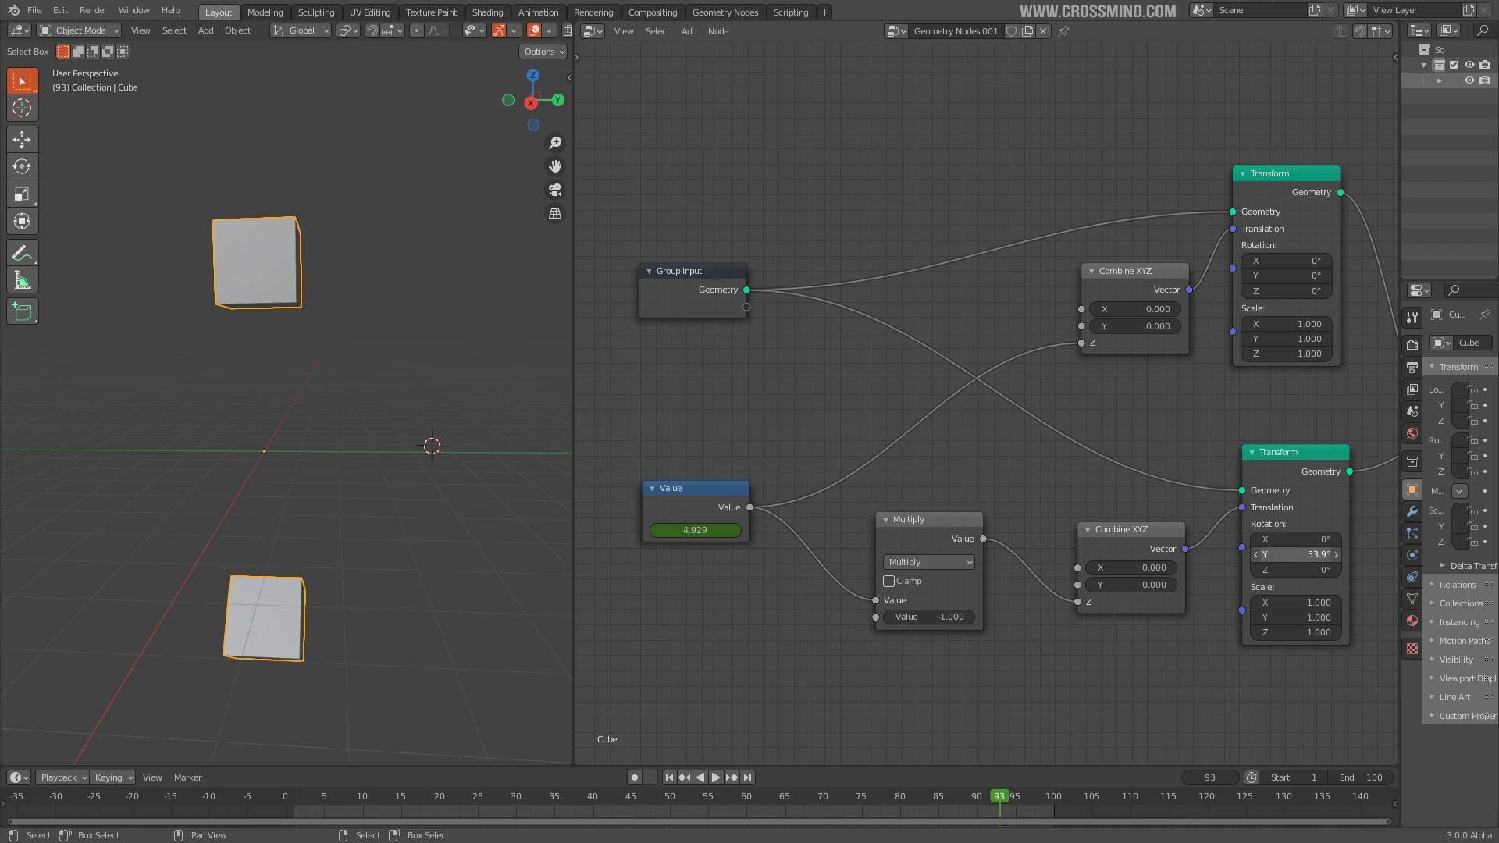
Step: Reset the lower Transform's Y rotation to 0° and go to frame 100
key("BackSpace")
scroll(1218, 546, "down", 1)
scroll(781, 480, "up", 1)
left_click_drag(778, 804, 1054, 807)
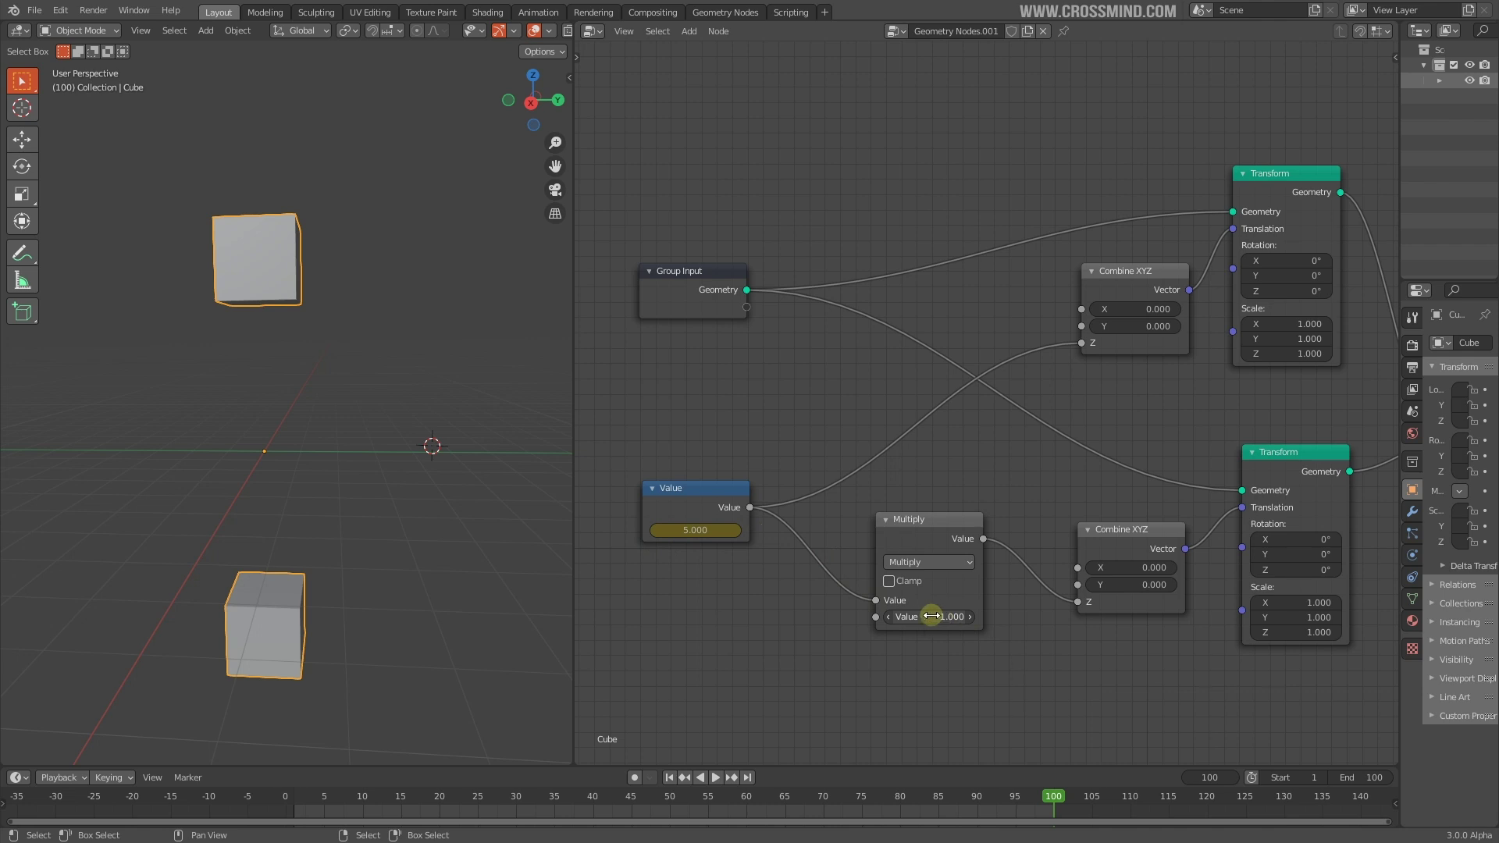
Step: Play the animation and view the two cubes' movement from a different angle
middle_click_drag(1020, 649, 948, 645)
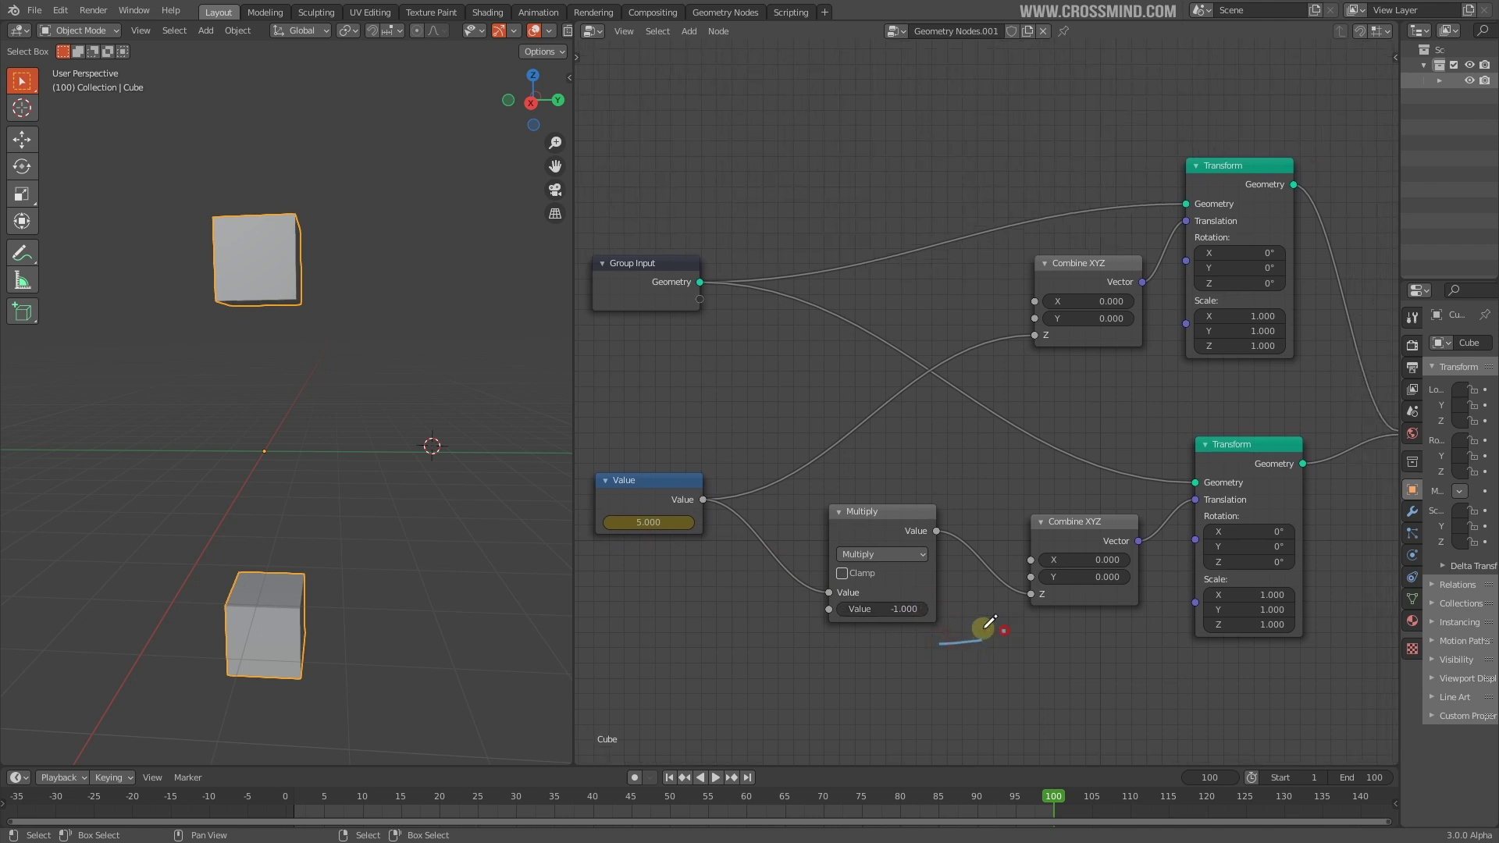
left_click_drag(998, 665, 982, 669)
key("space")
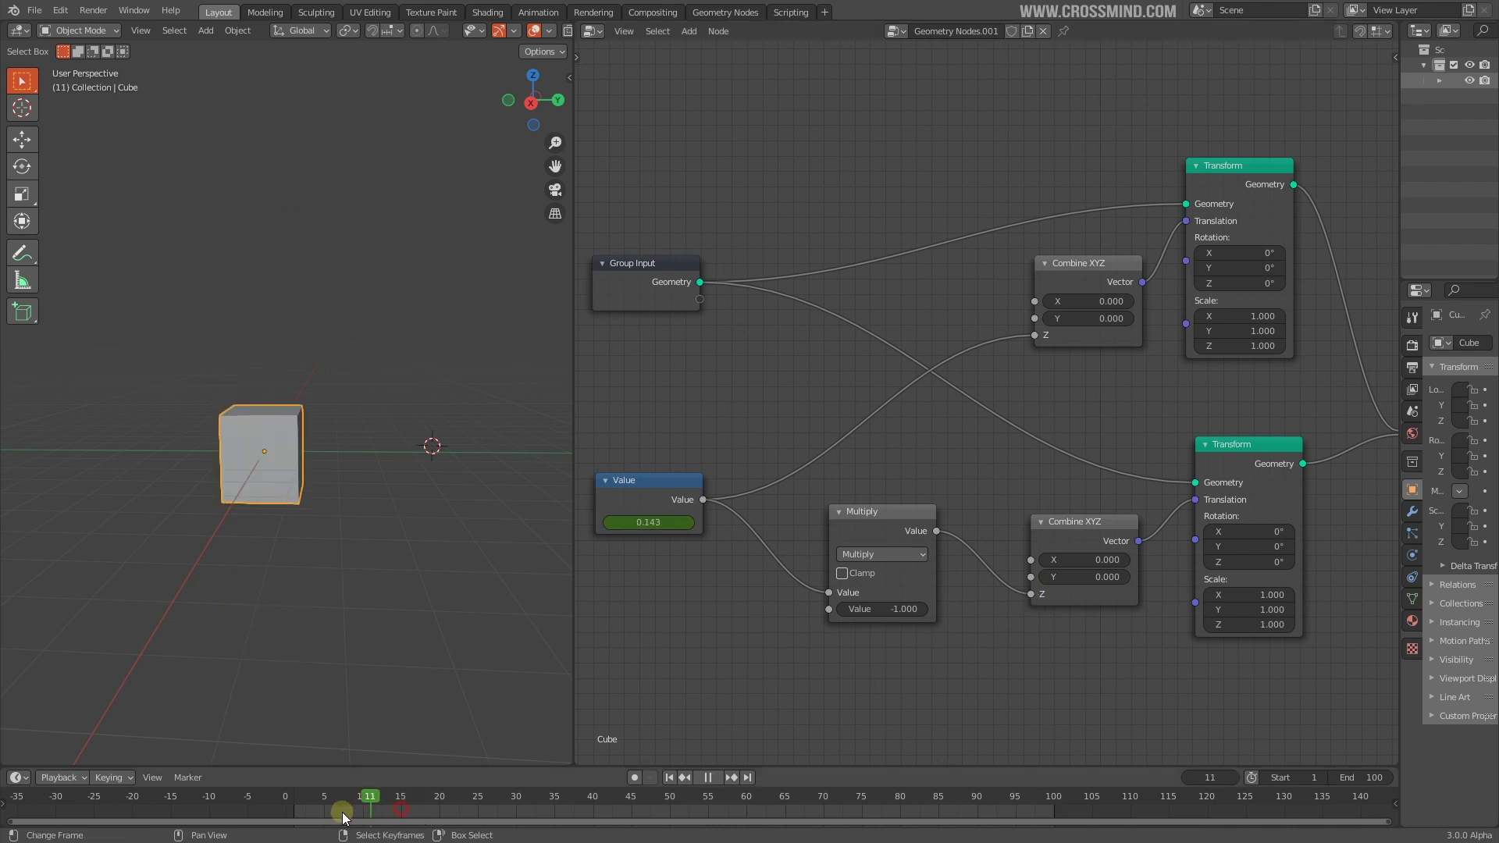
mouse_move(345, 551)
middle_mouse_down()
mouse_move(318, 551)
mouse_move(363, 534)
middle_mouse_up()
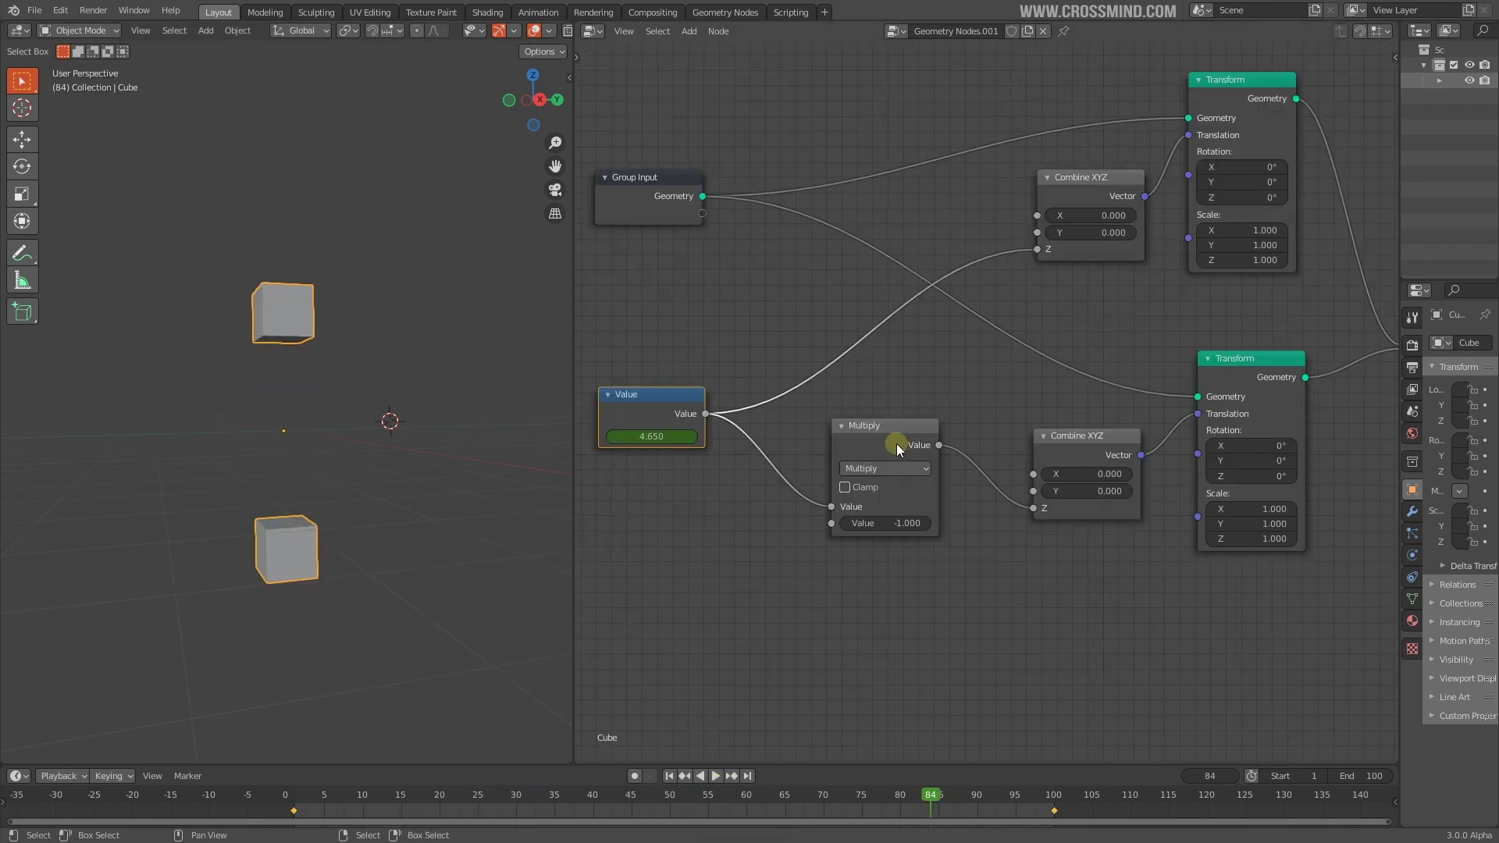
Step: Duplicate the Multiply node, insert the copy between the first Multiply and the lower Combine XYZ, and set its value to 5
left_click_drag(896, 444, 856, 449)
key("shift+d")
left_click(995, 628)
left_click(1000, 603)
key("Escape")
left_click(999, 659)
left_click_drag(996, 596, 1023, 485)
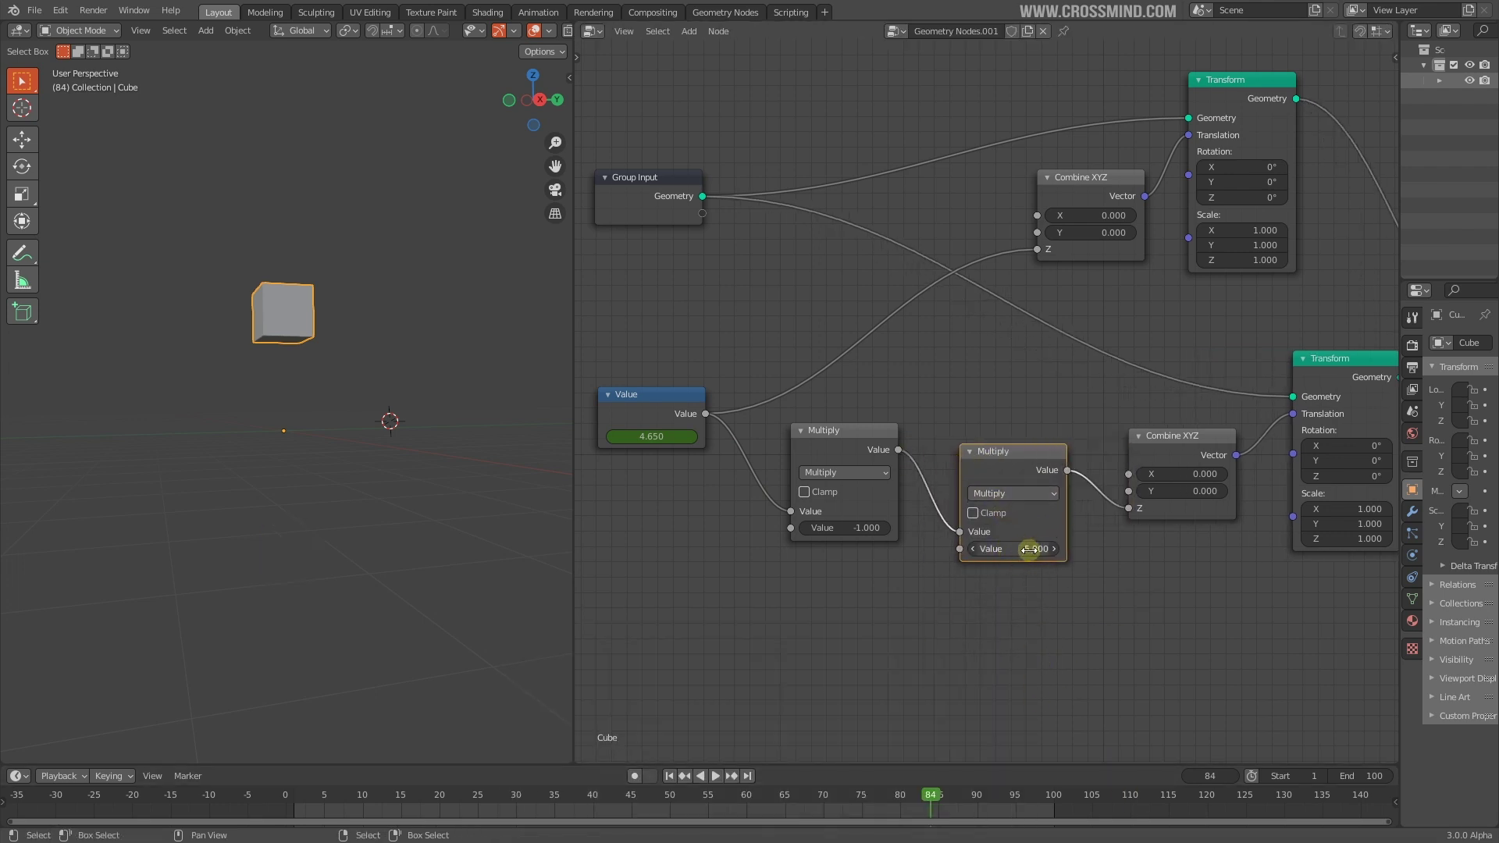
Step: Play the animation from the first frame to compare the speeds of the two cubes
left_click(669, 776)
key("space")
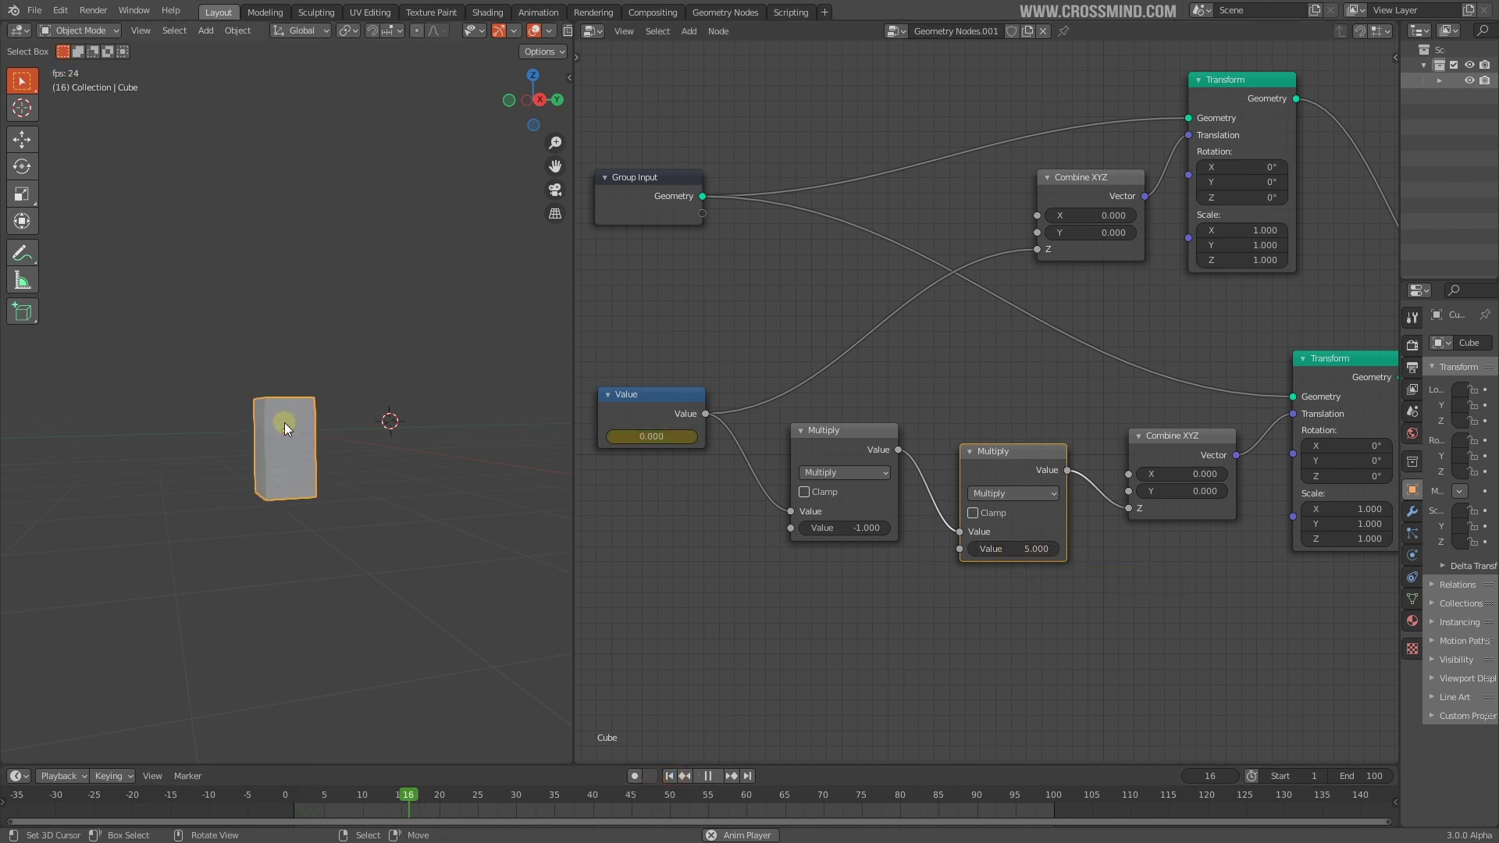
key("space")
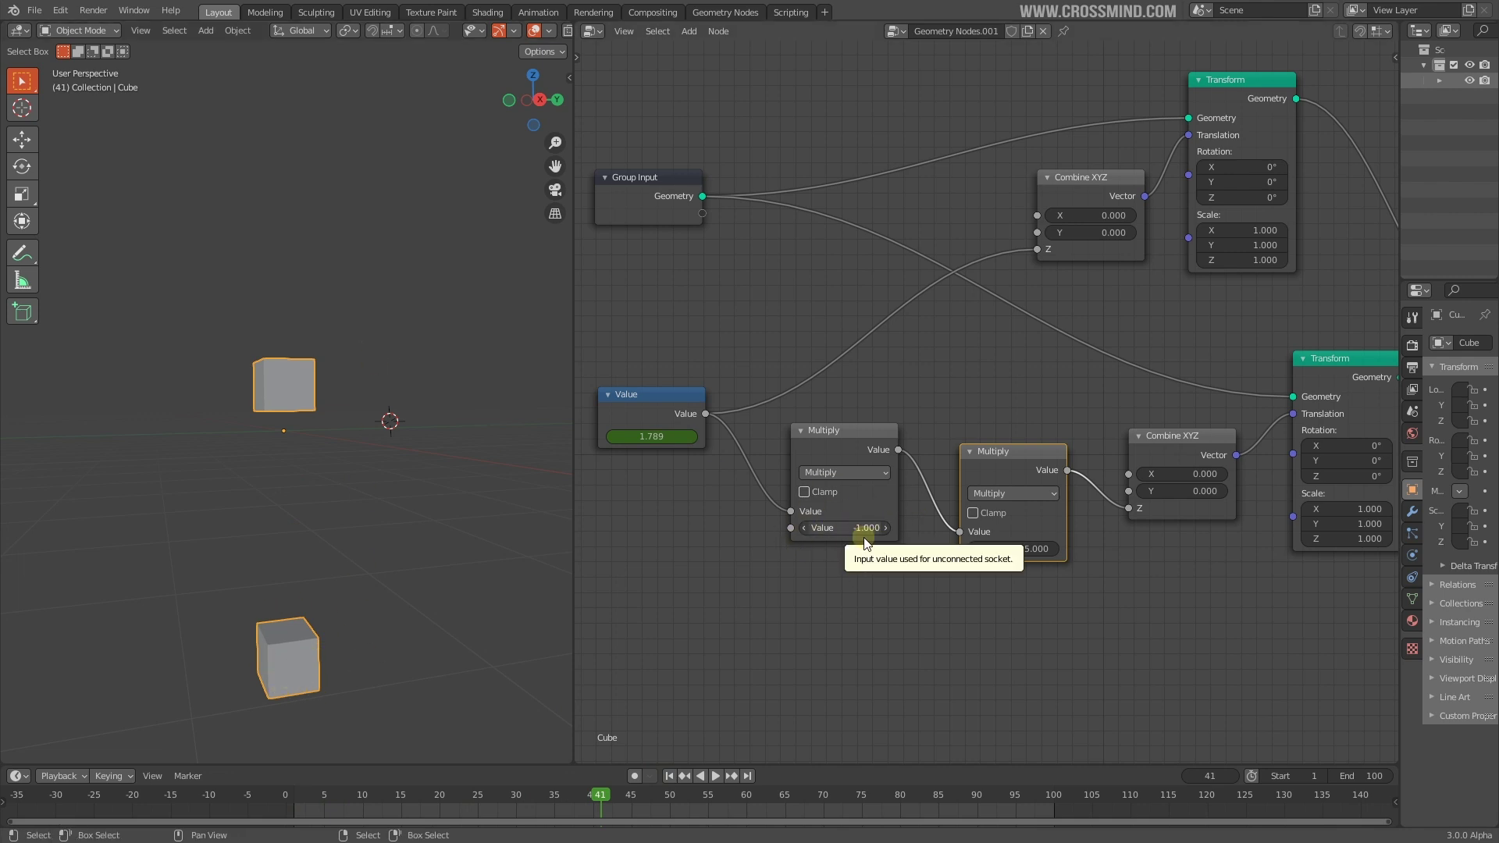
Step: Duplicate the lower Combine XYZ, linking the copy to the lower Transform's Rotation and the second Multiply's output to its Z input
key("shift+ctrl+space")
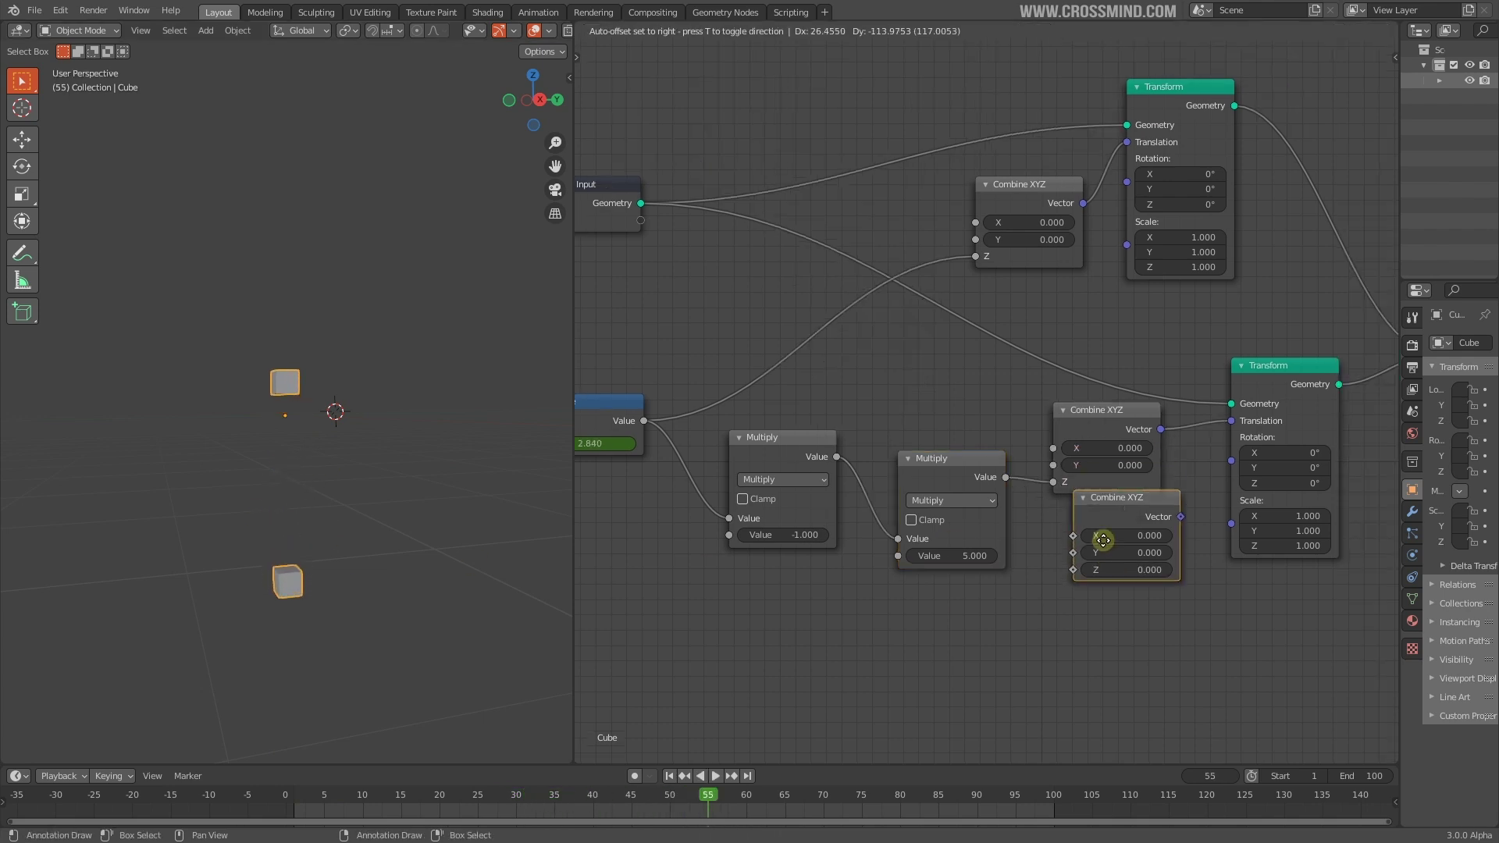
left_click(1174, 566)
left_click_drag(1172, 572, 1231, 461)
left_click_drag(1005, 477, 1065, 623)
Step: Play the animation from the first frame to examine the lower cube's rotation
scroll(303, 585, "up", 2)
left_click(669, 776)
key("space")
middle_click_drag(327, 633, 340, 528, "shift")
scroll(331, 565, "up", 2)
scroll(335, 583, "down", 2)
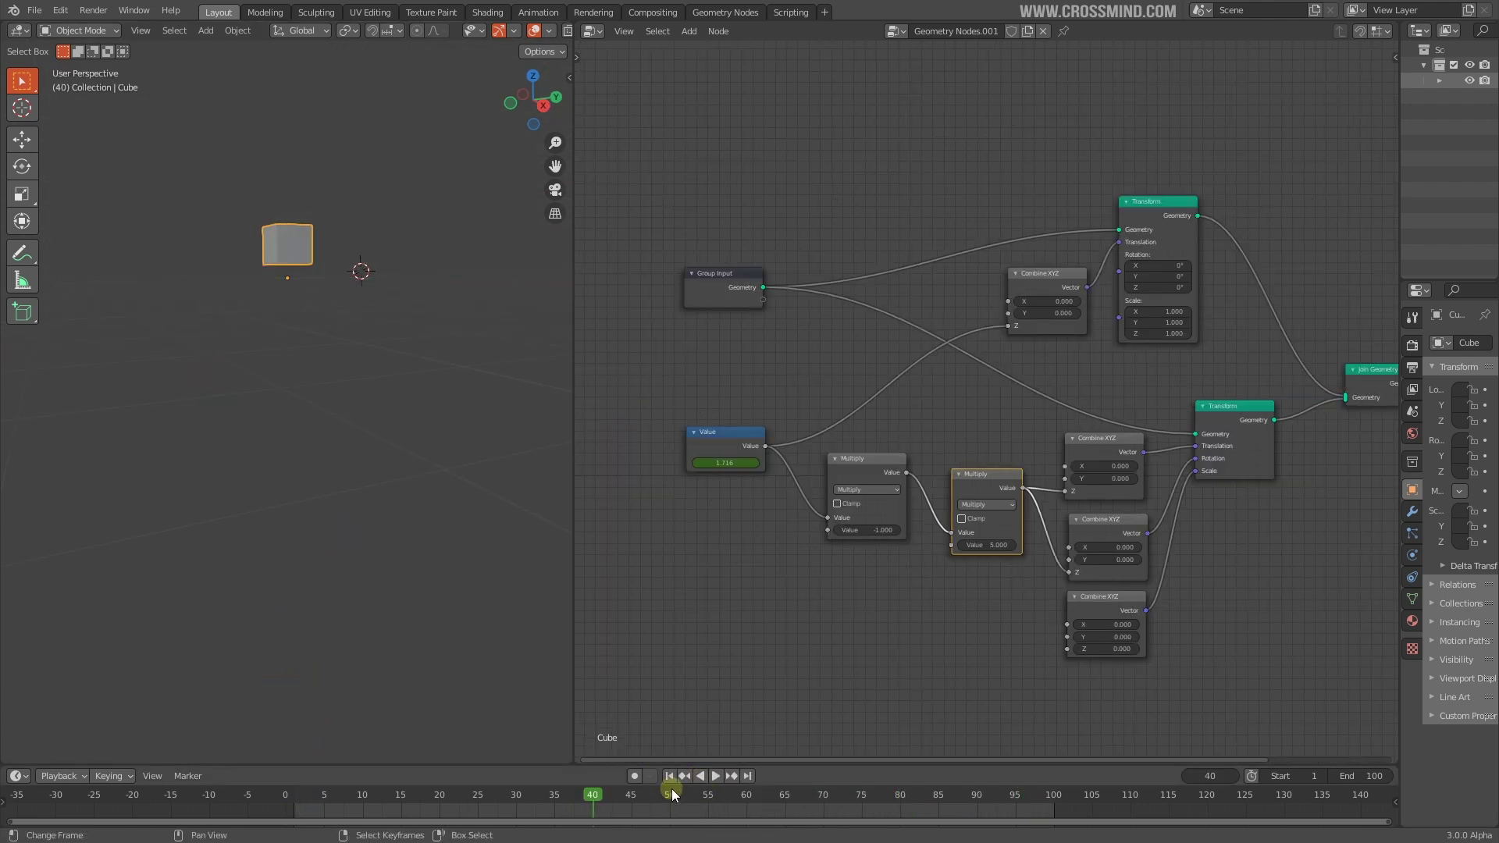
Step: Delete the Combine XYZ node that feeds the lower Transform's Scale input
left_click(670, 776)
key("space")
left_click(1114, 601)
key("x")
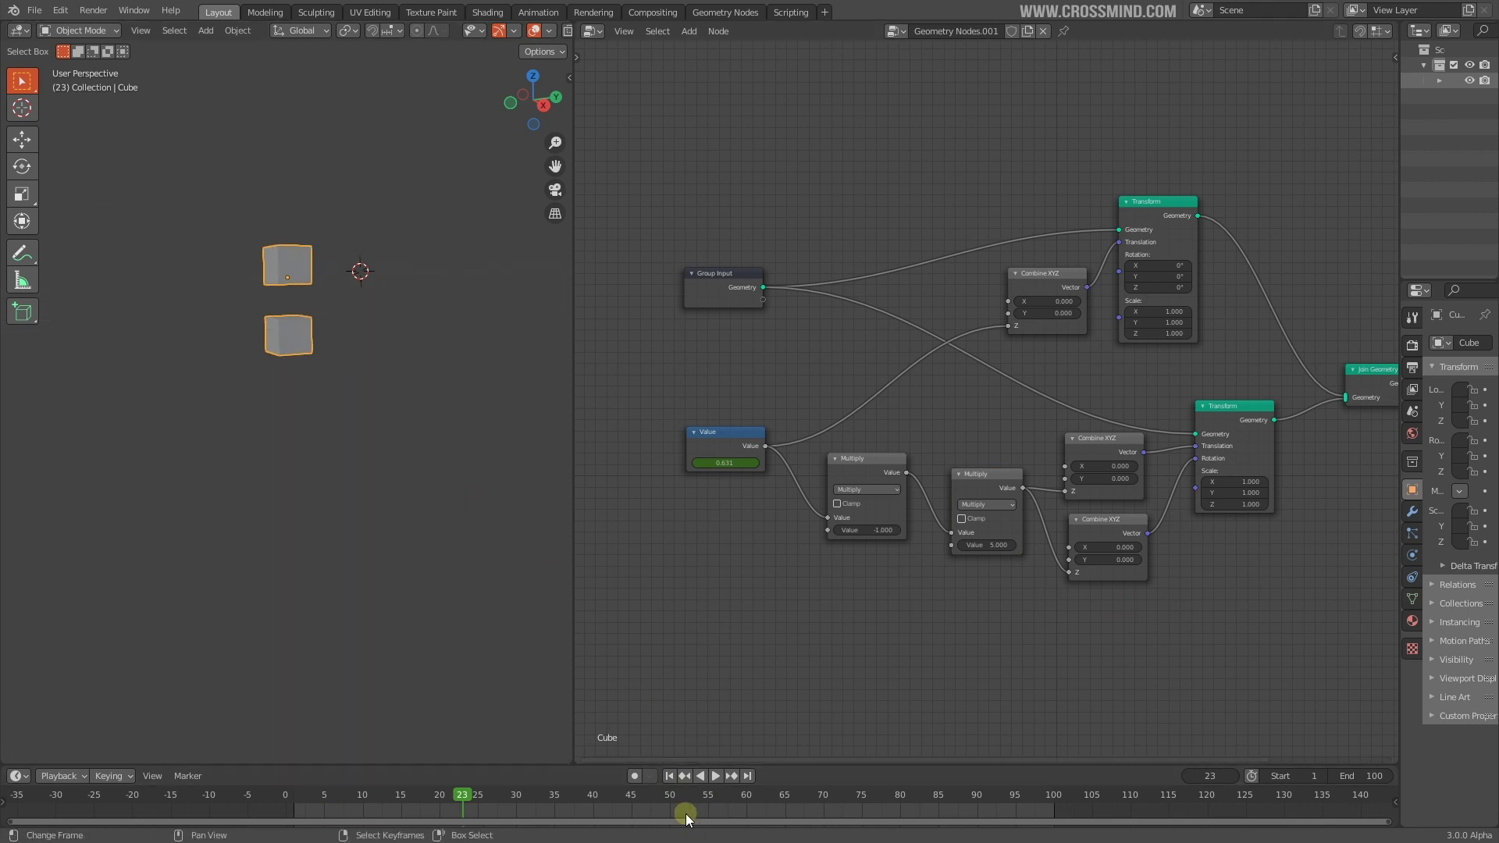
Step: Play the cube animation from the first frame to examine how the complete node setup drives both copies
left_click(670, 776)
key("space")
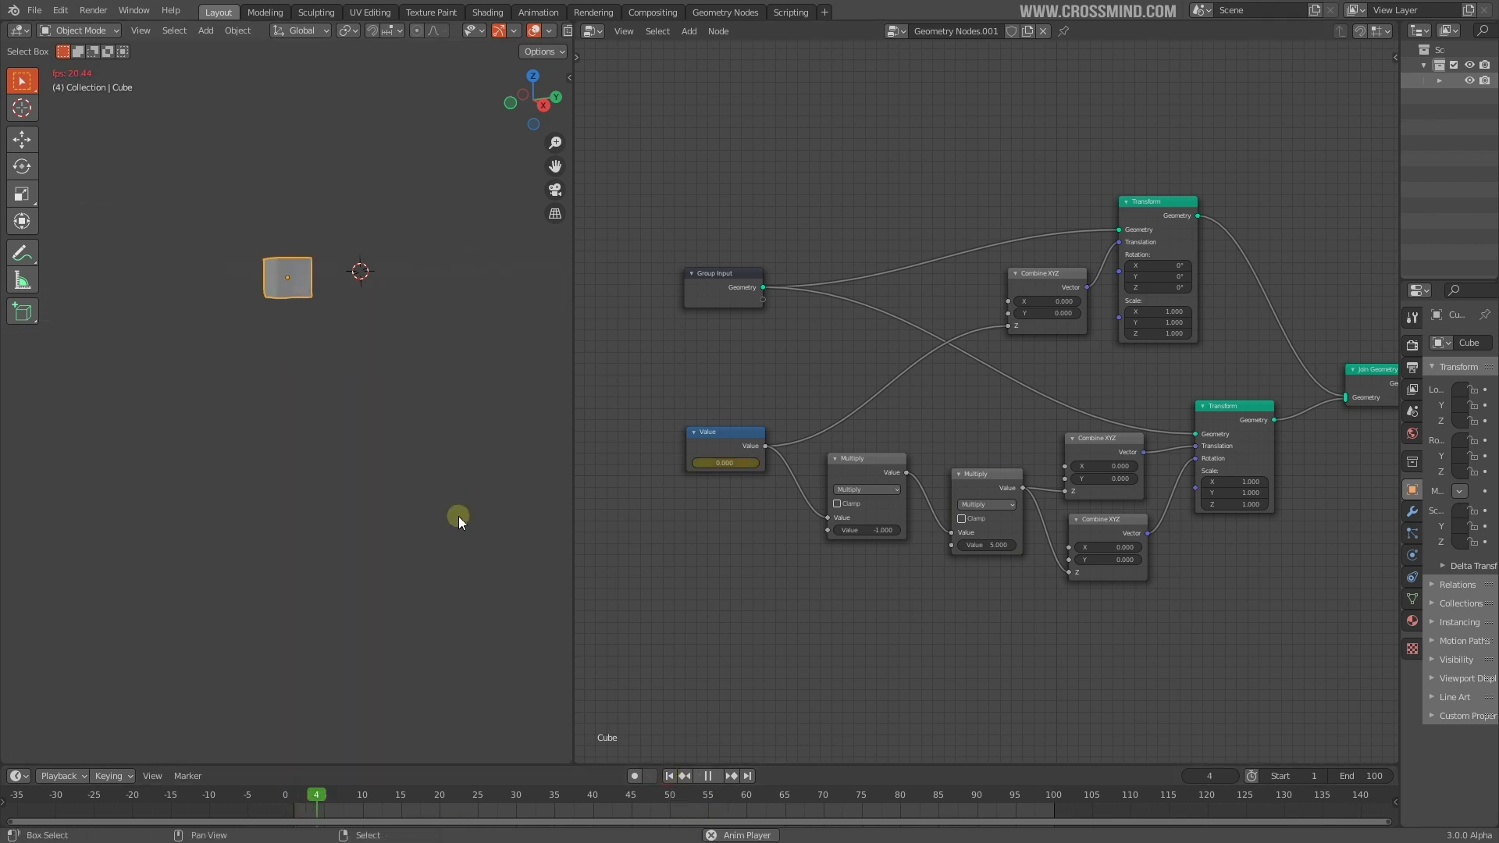
left_click(37, 8)
left_click(733, 531)
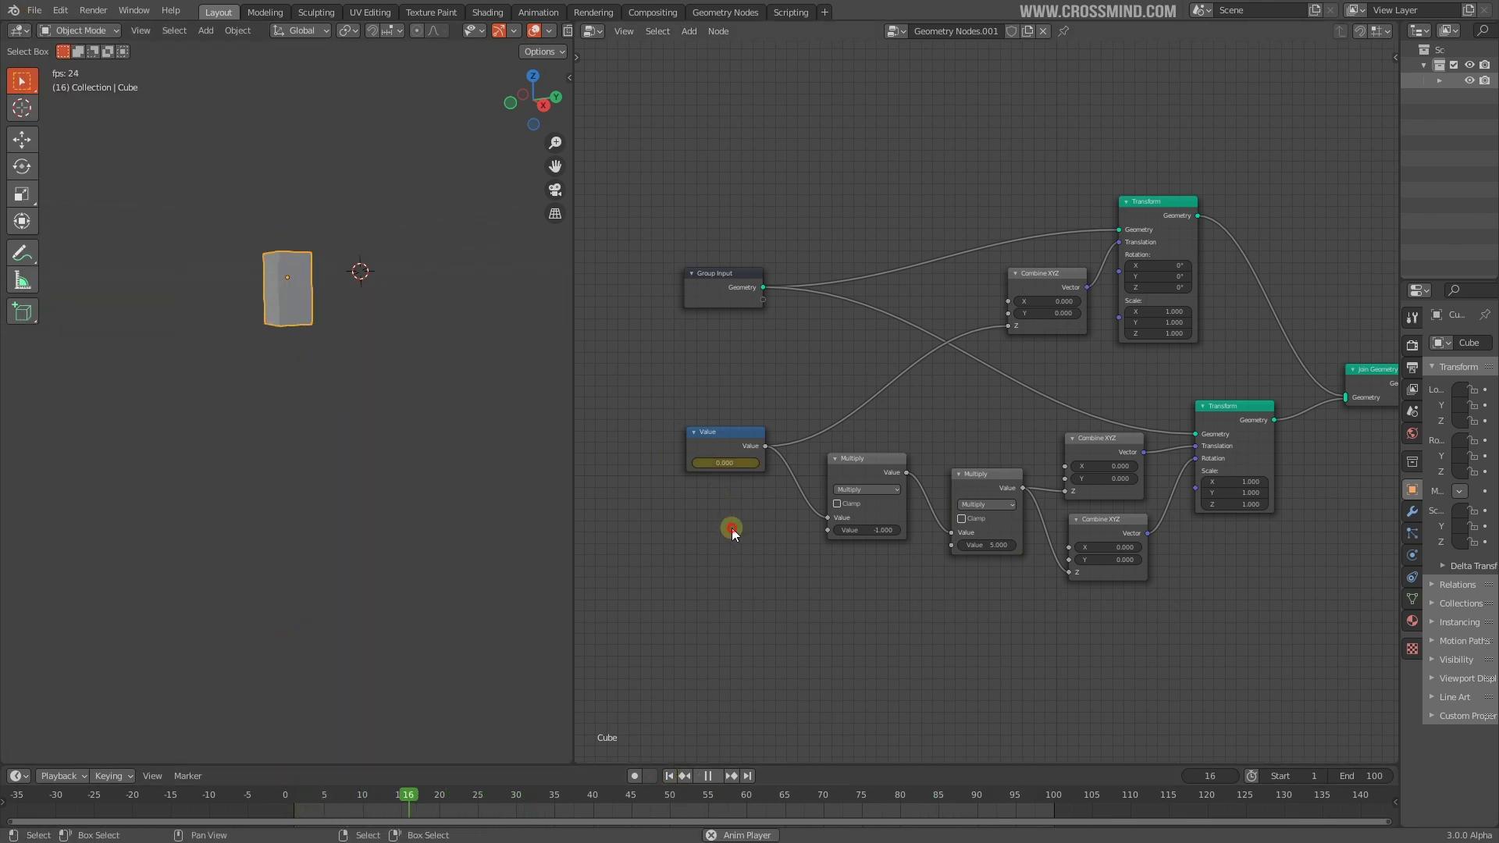
left_click_drag(687, 91, 1245, 585)
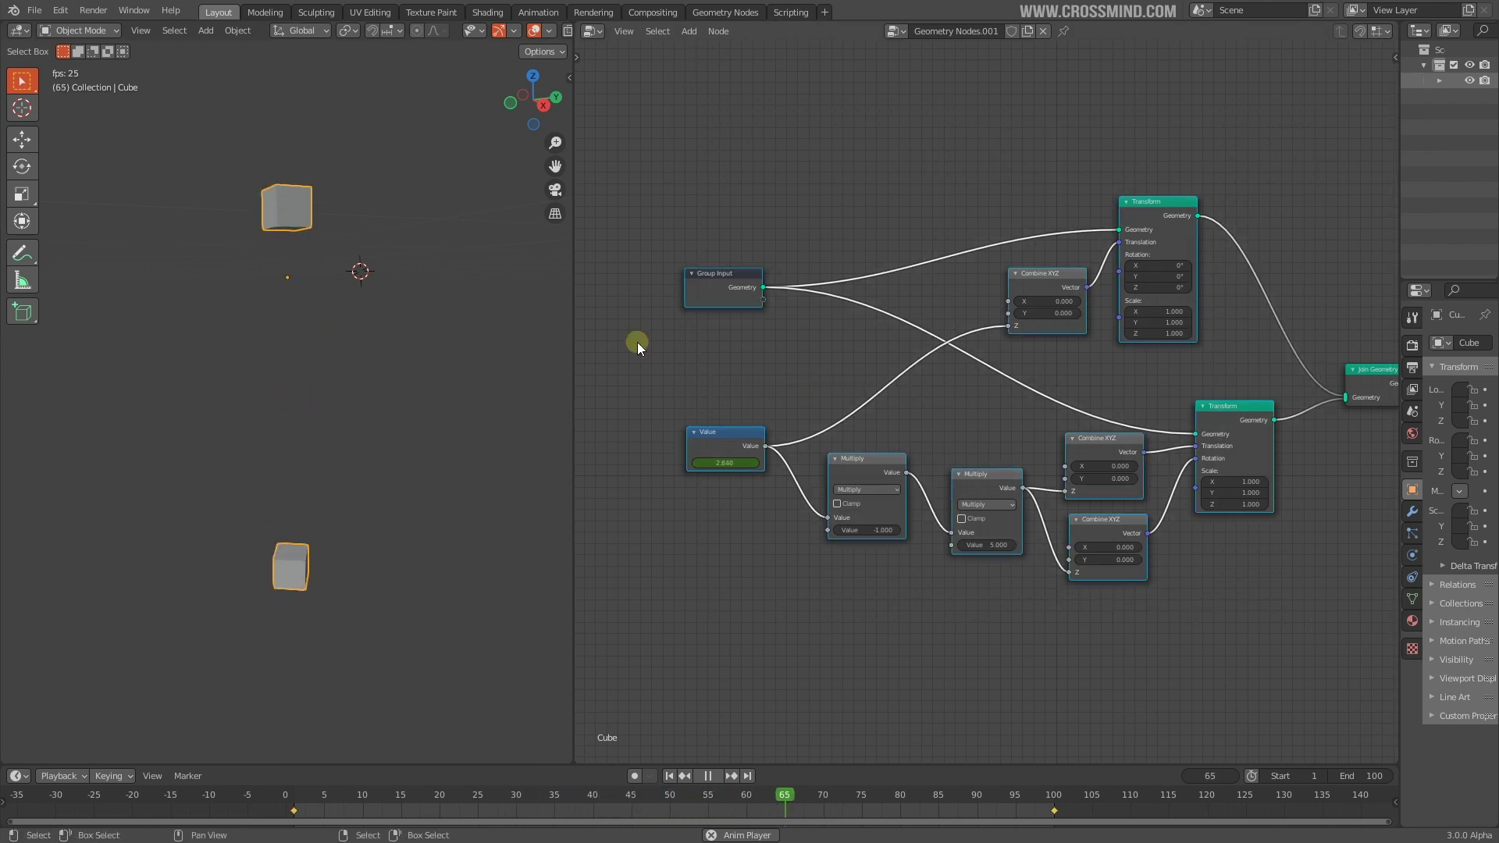
Step: Switch to the finished mantel clock scene, return it to frame 1 and frame the clock face
left_click(35, 10)
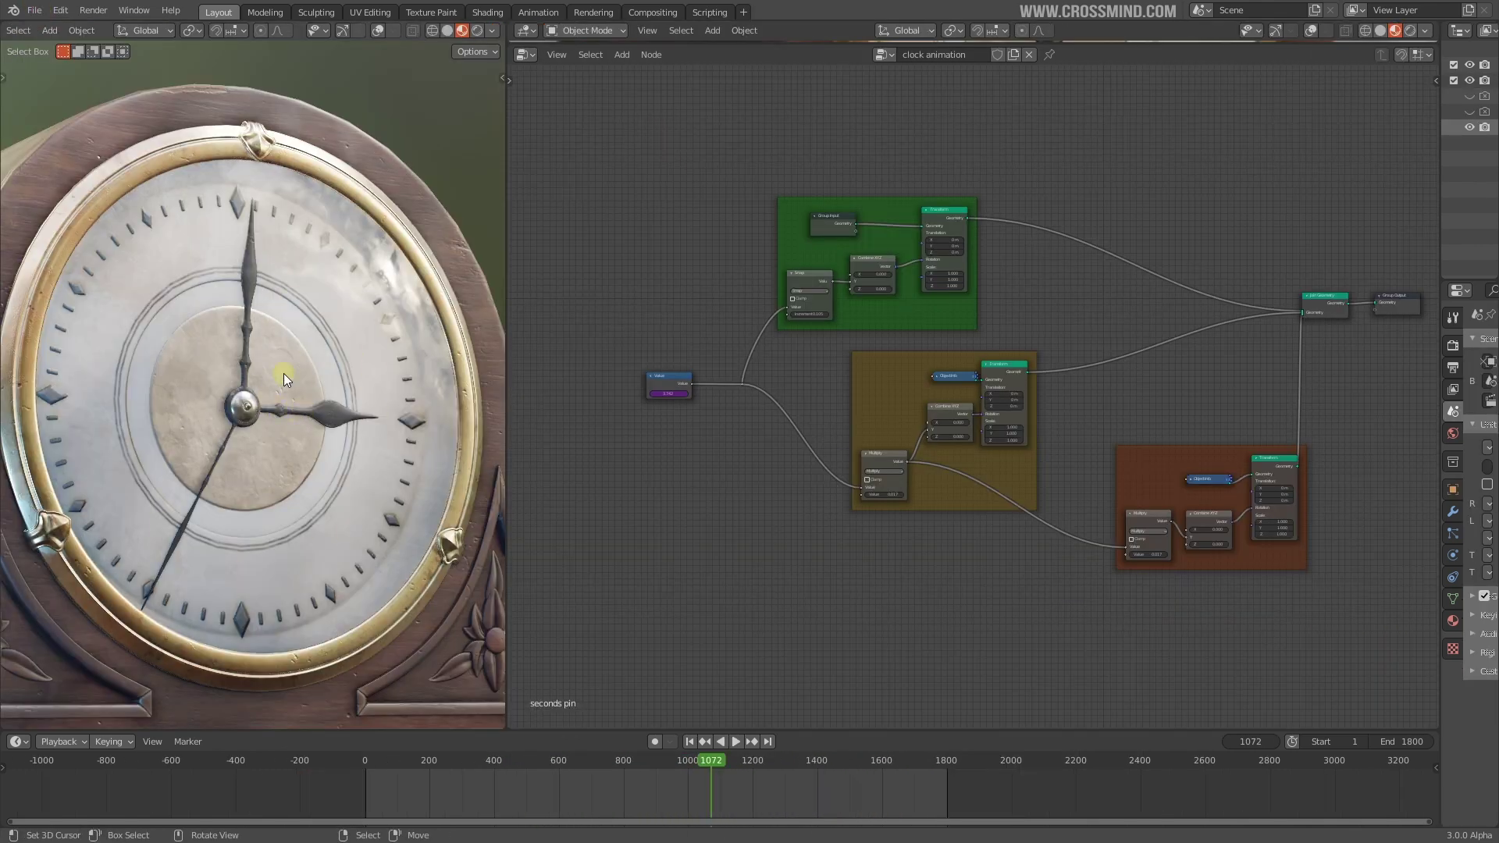
left_click(690, 741)
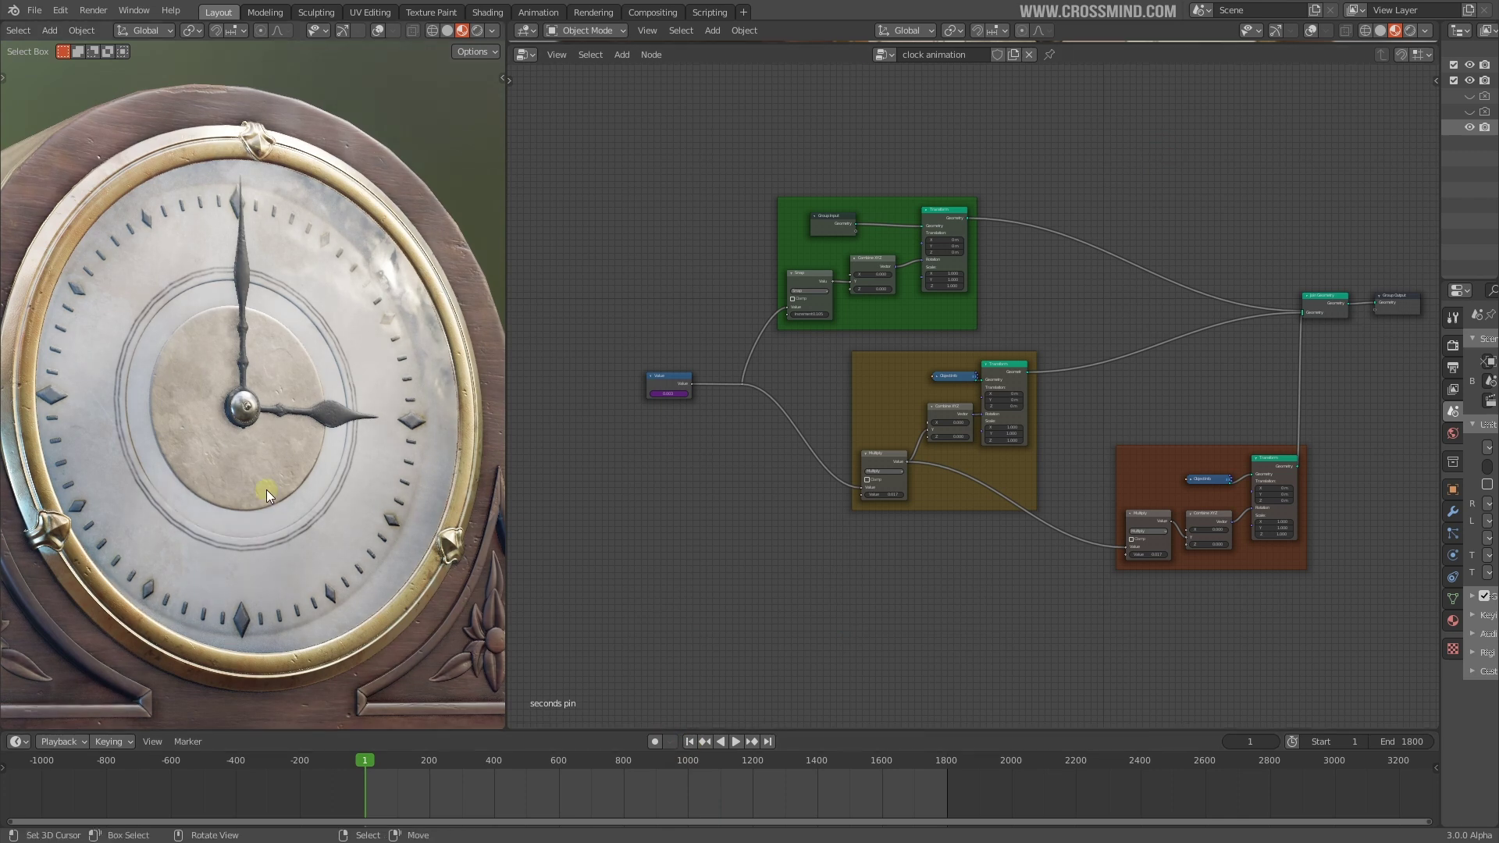
middle_click_drag(289, 491, 313, 462, "shift")
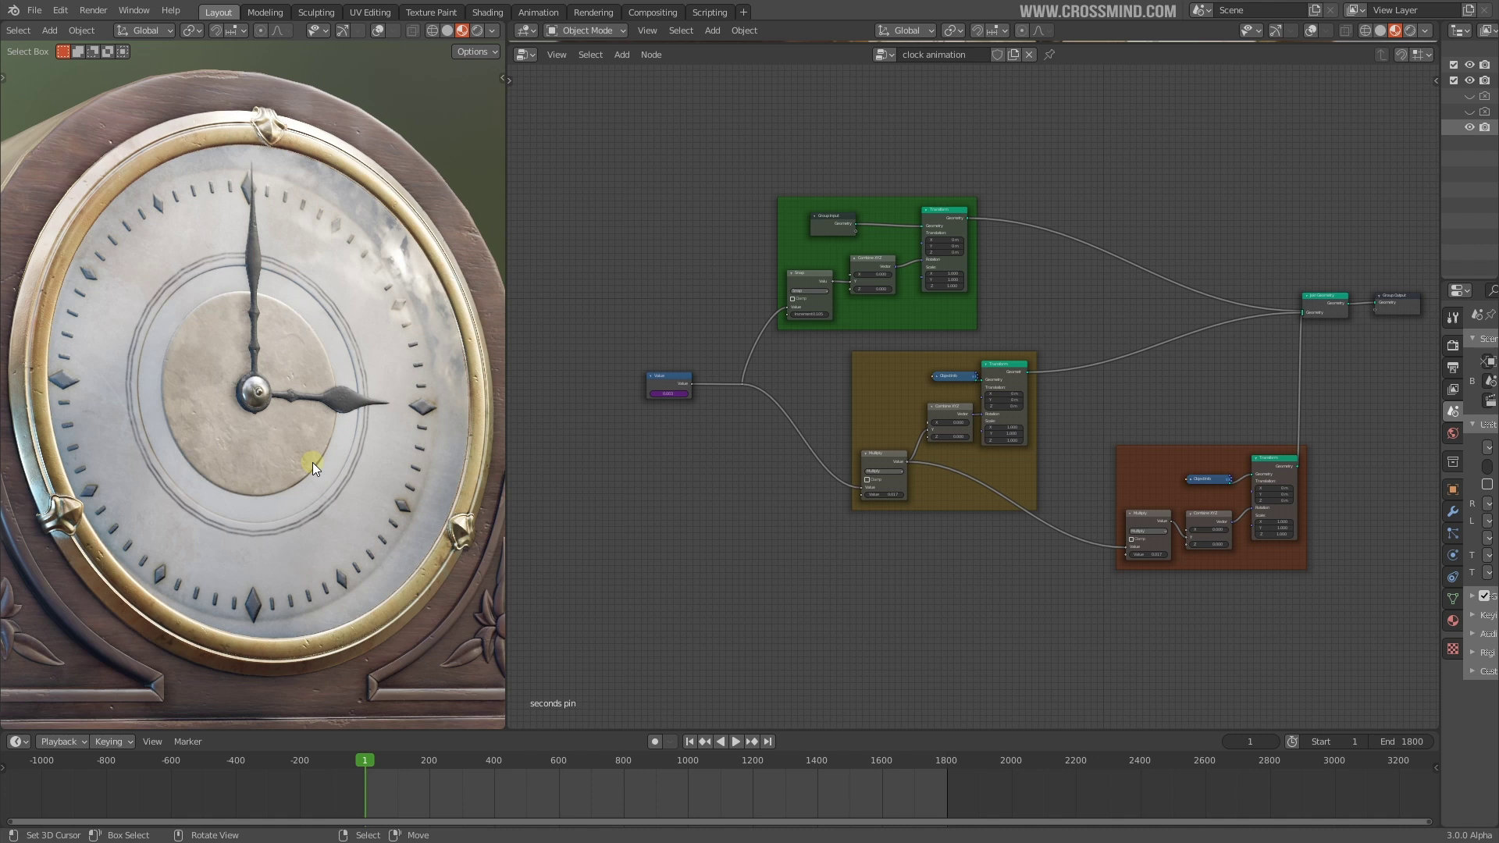
Step: Examine the finished clock animation node tree, from the Value node through the three coloured frames to Join Geometry and Group Output
left_click_drag(658, 383, 630, 382)
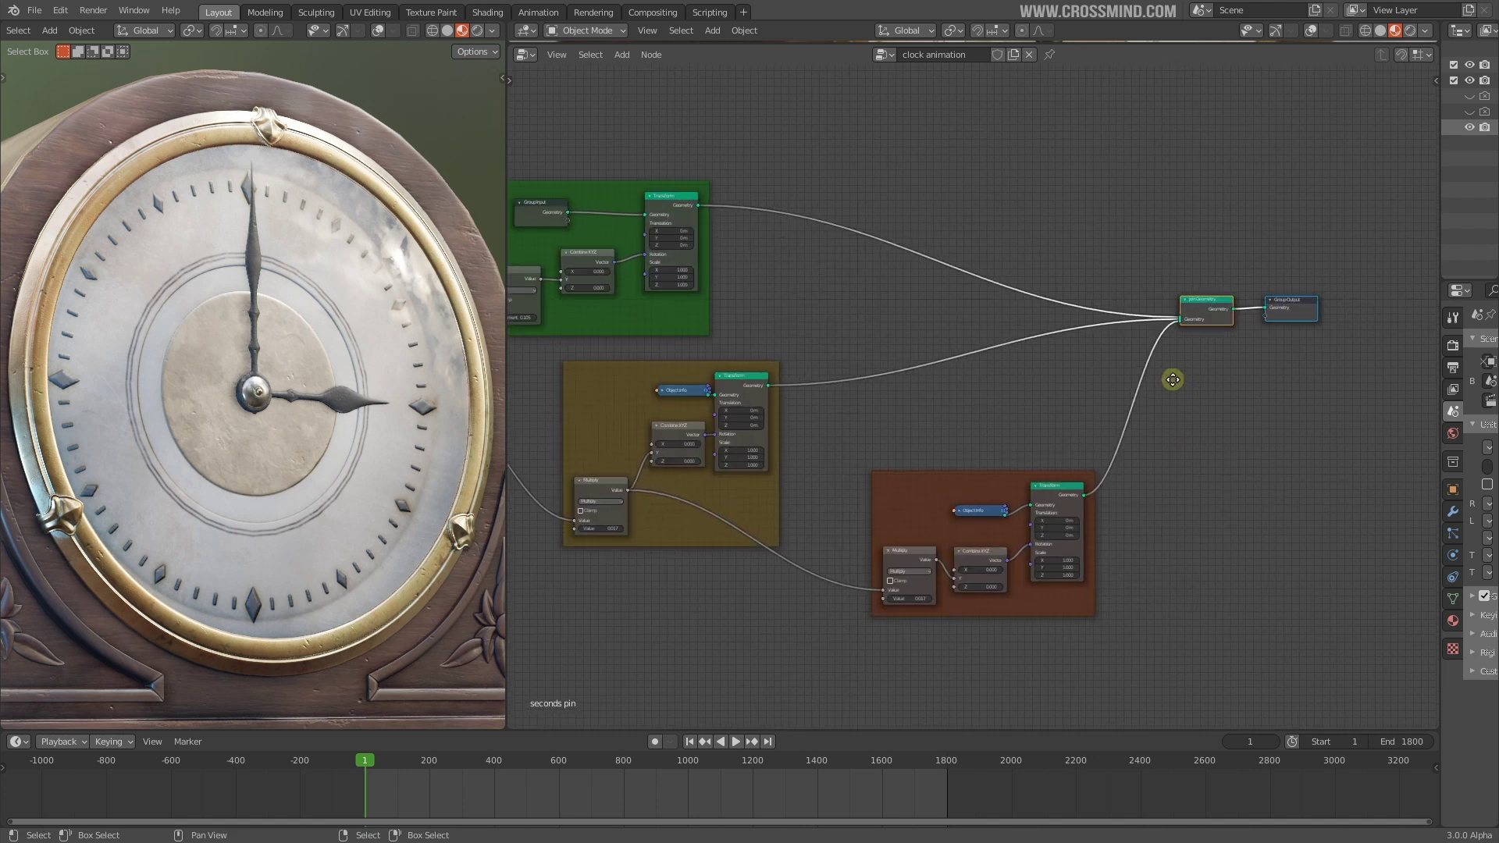
middle_click_drag(1171, 378, 1035, 409)
scroll(1047, 404, "up", 2)
key("g")
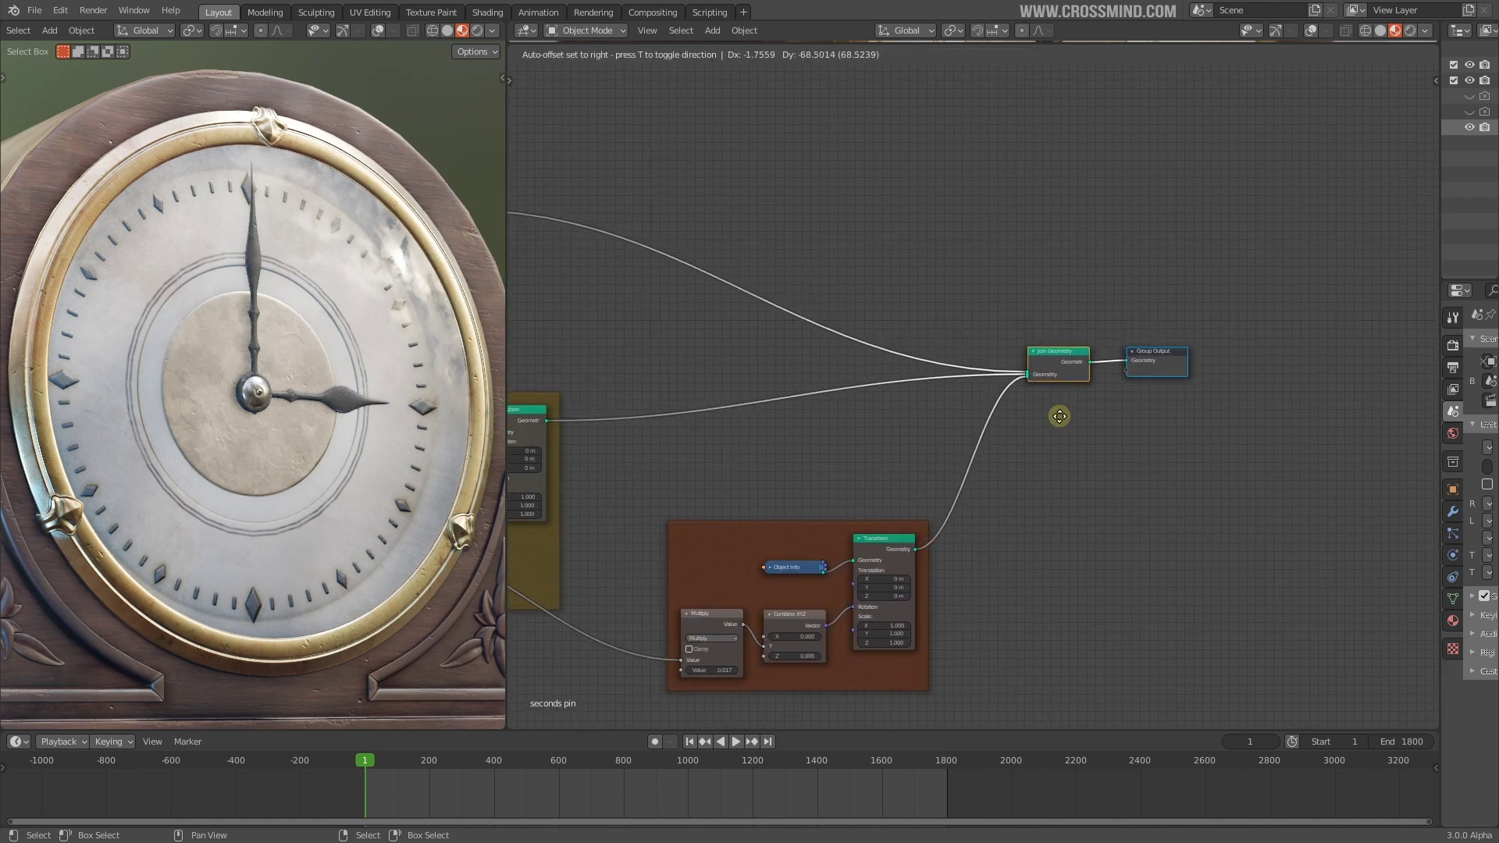
left_click(1058, 418)
key("Home")
middle_click_drag(977, 357, 1075, 346)
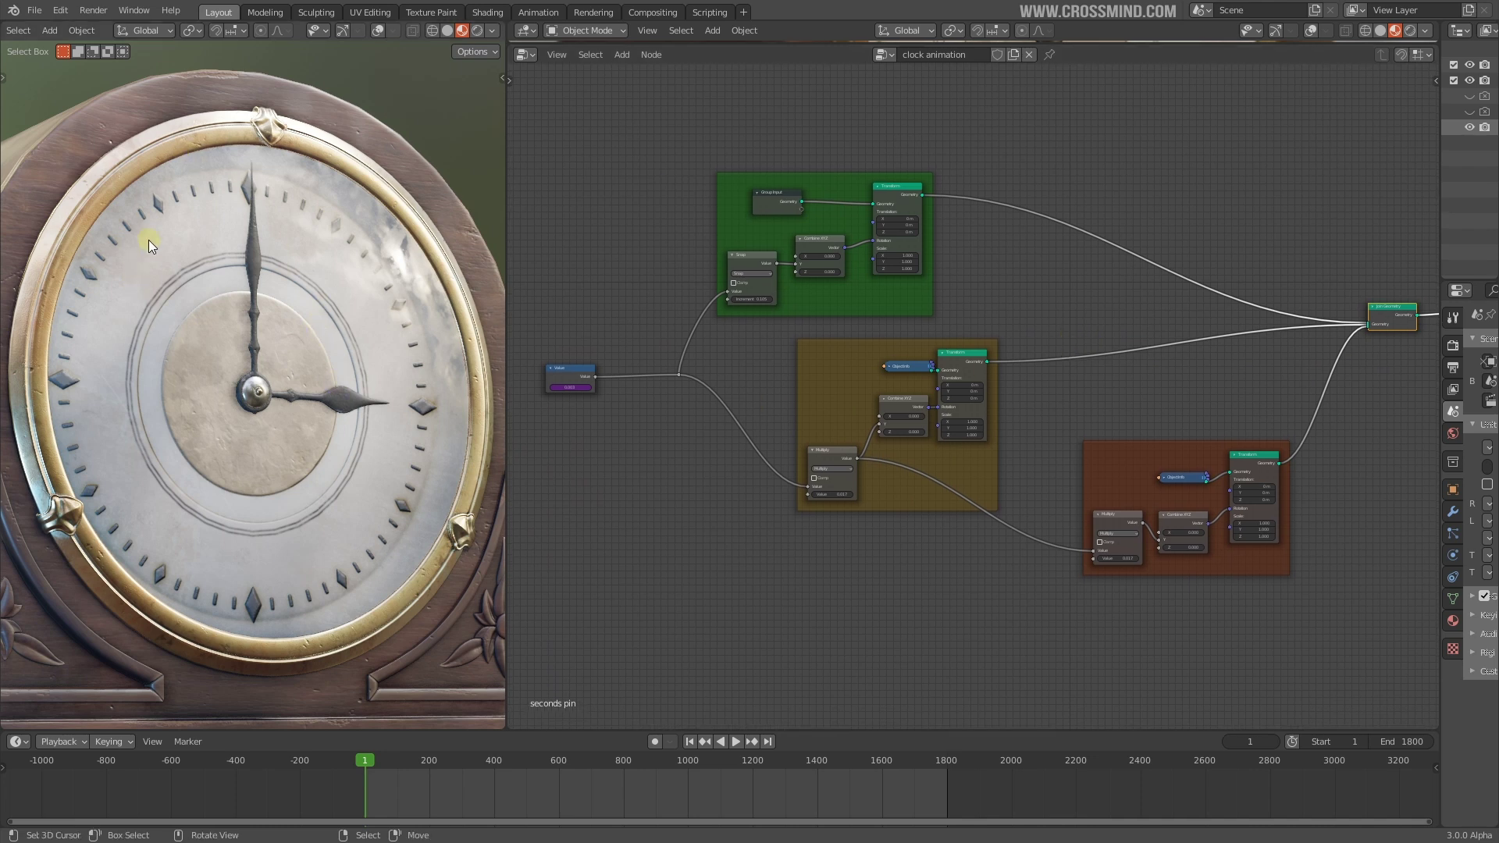
left_click_drag(693, 592, 1009, 371)
left_click(1009, 368)
scroll(780, 480, "down", 3)
scroll(781, 479, "up", 3)
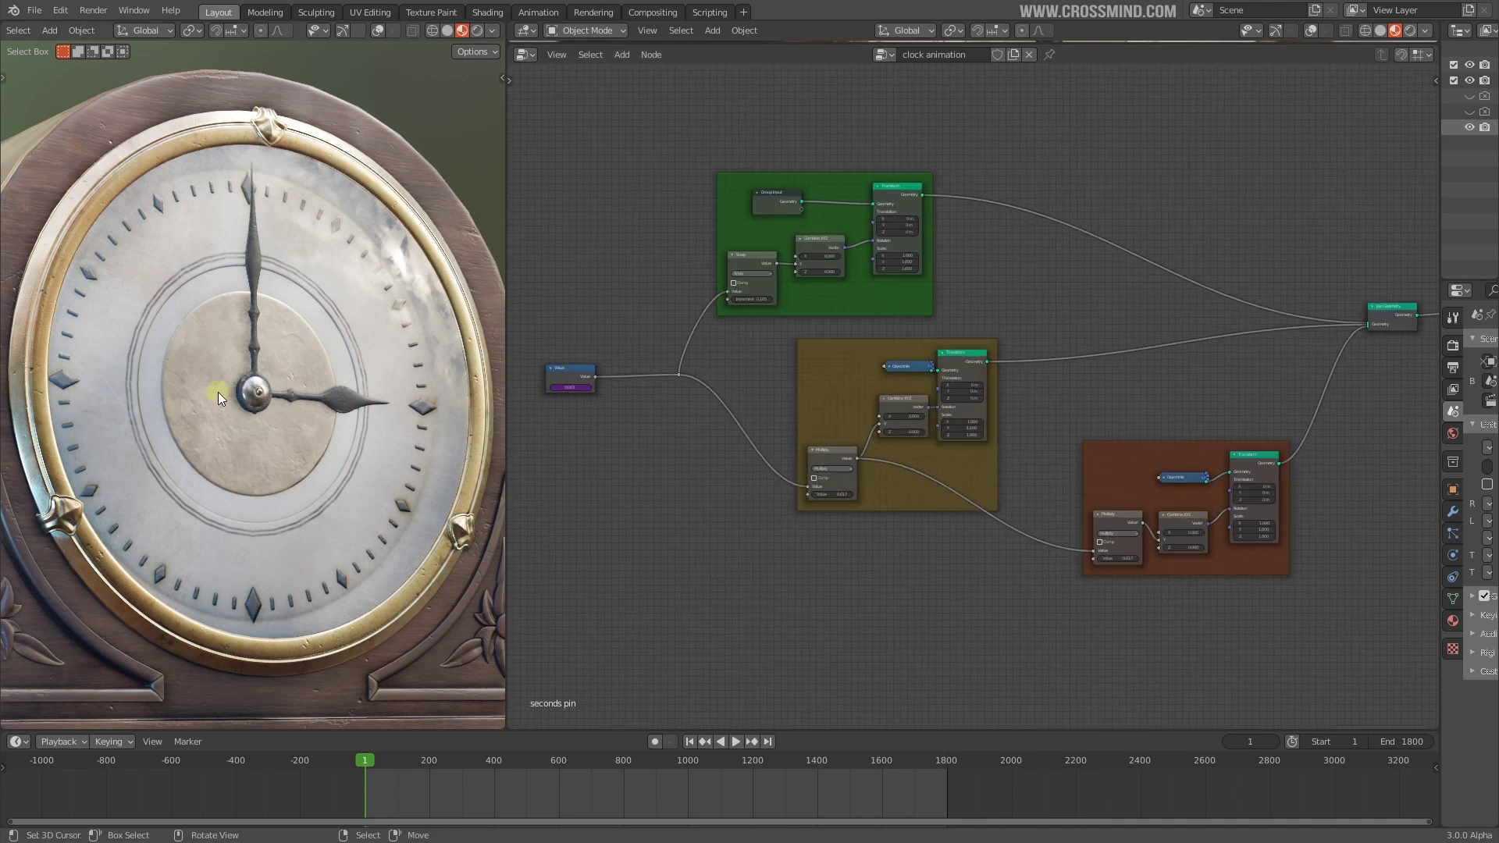
Step: Scrub the clock timeline to frame 697 and play it to examine the movement of the three hands
scroll(715, 454, "up", 2)
middle_click_drag(669, 431, 786, 431)
left_click_drag(365, 787, 590, 773)
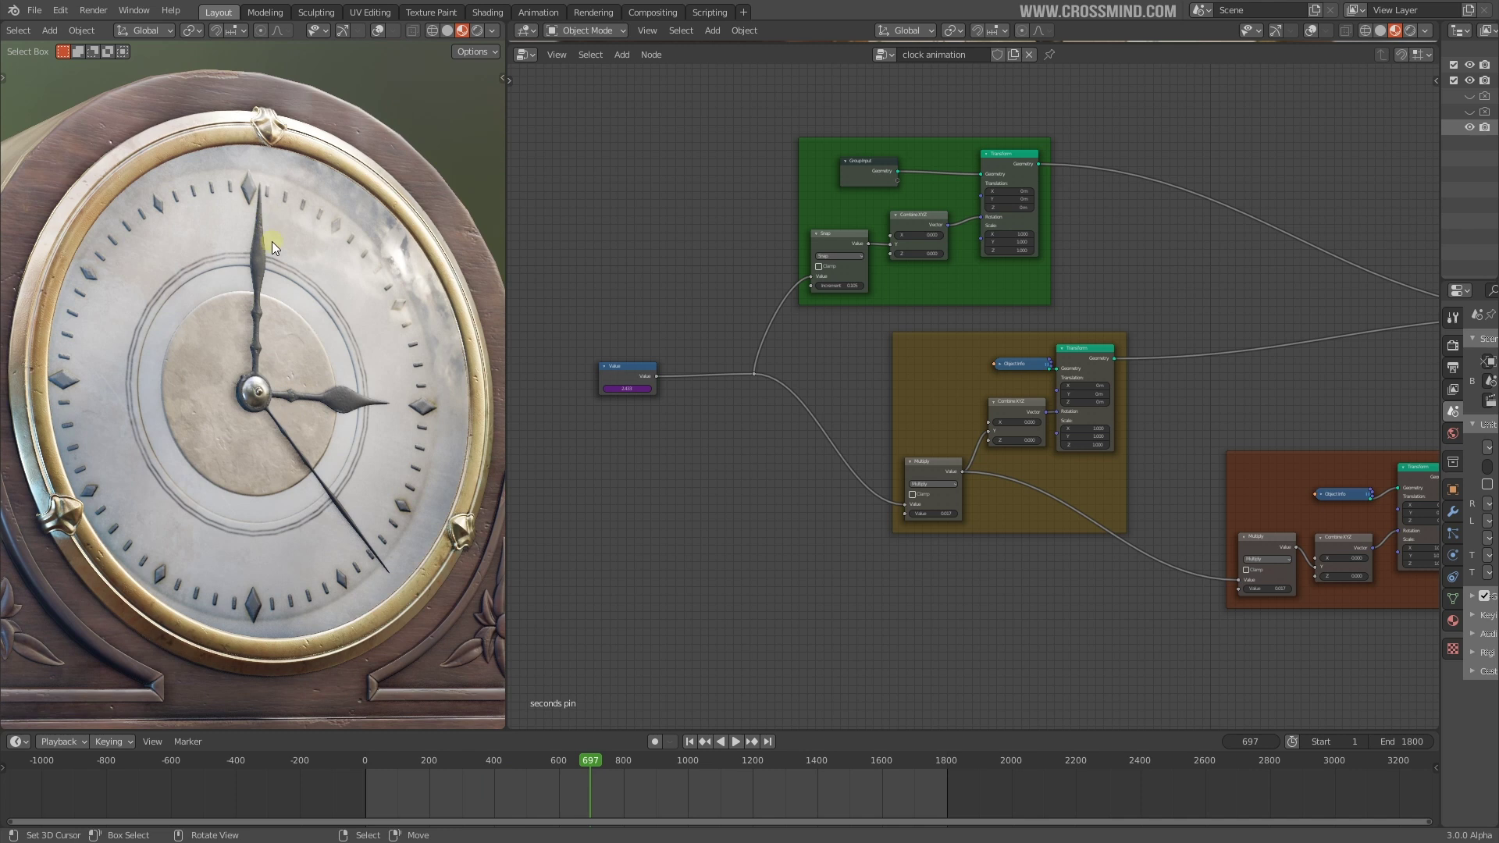
key("space")
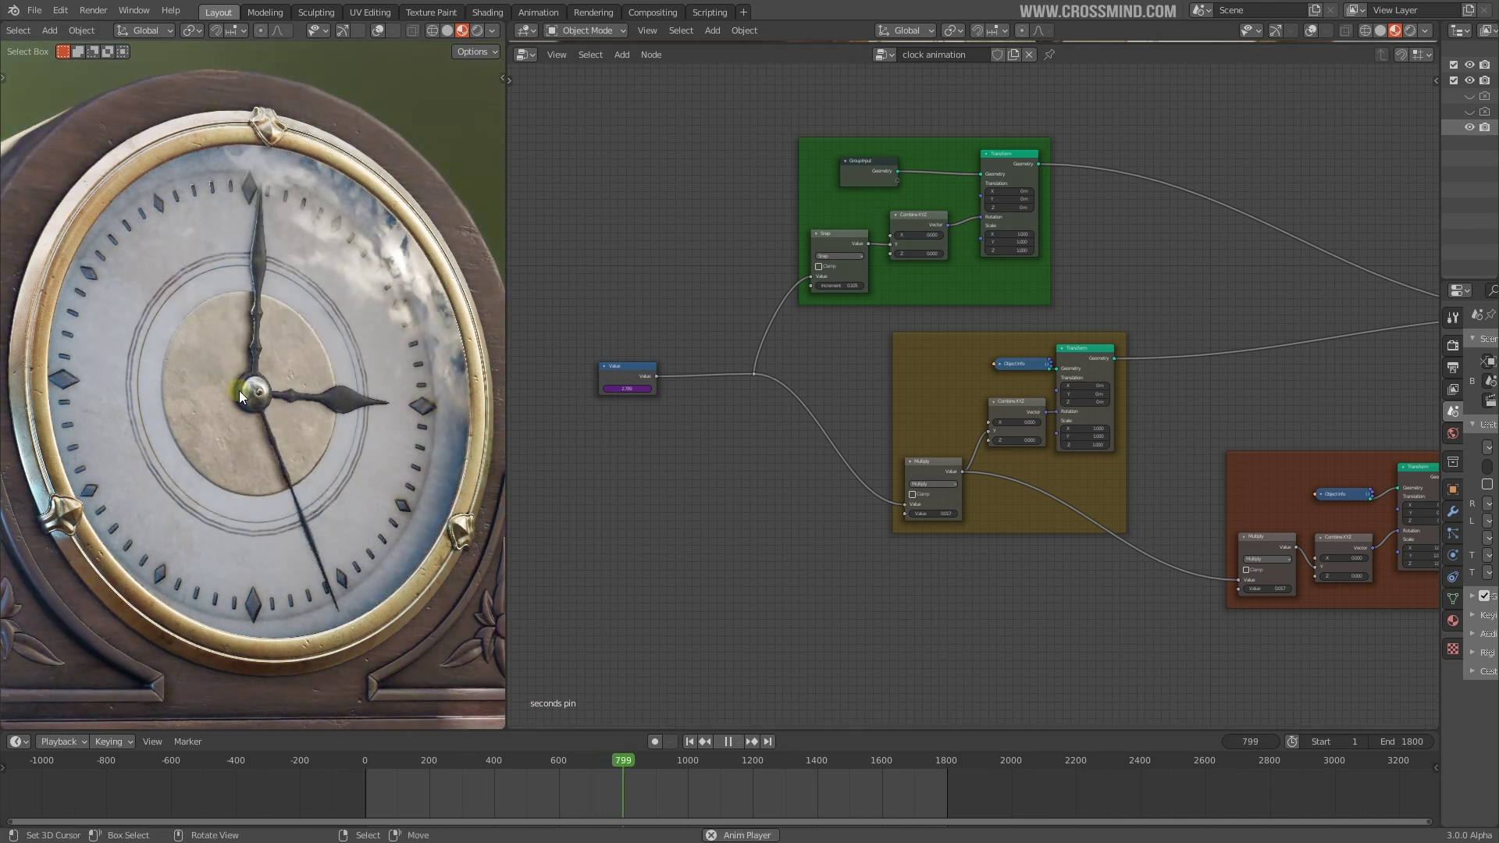
key("space")
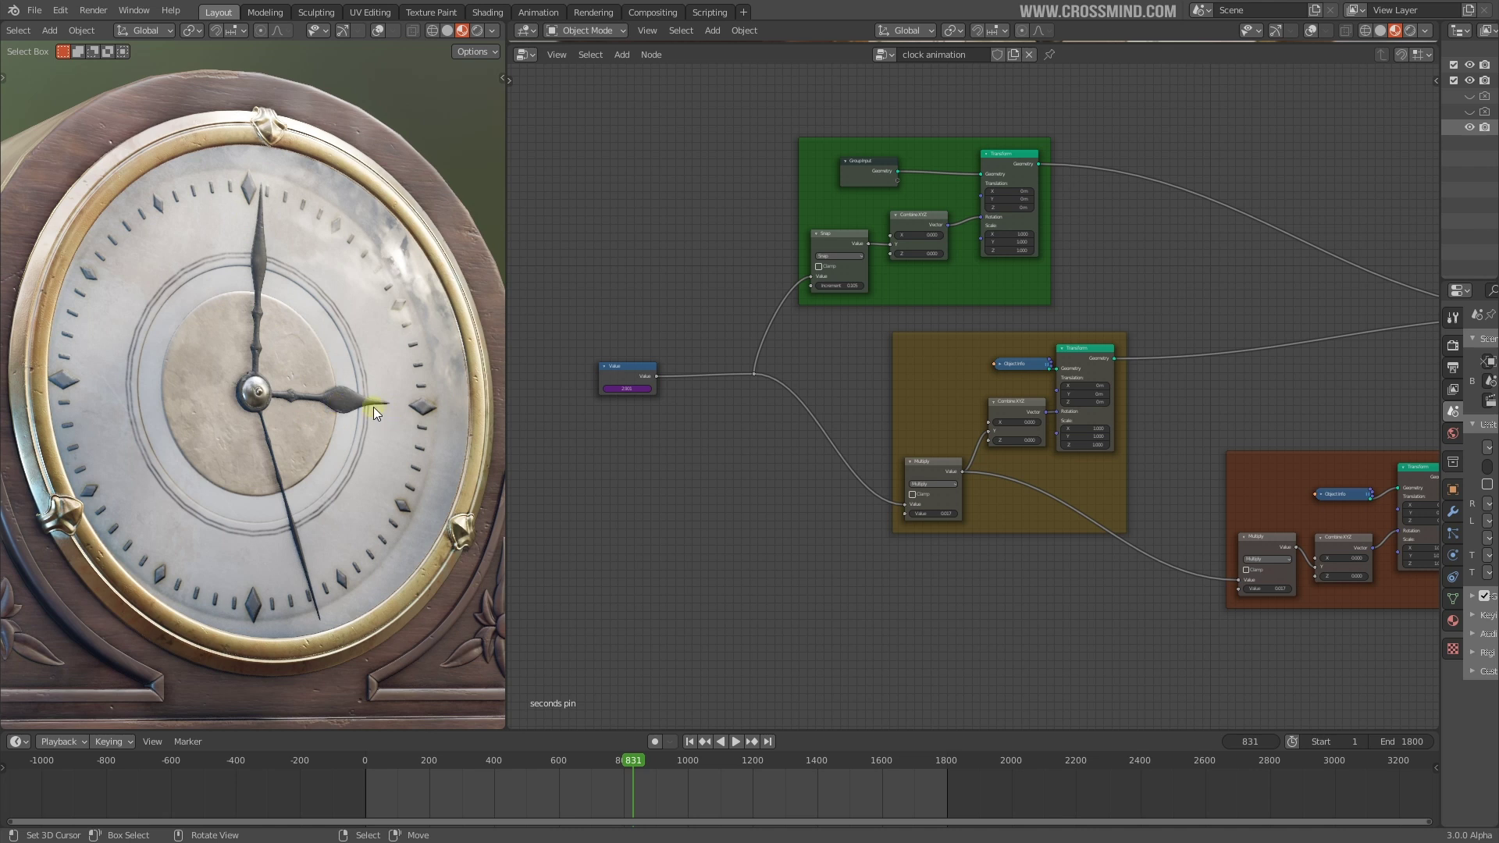
key("Home")
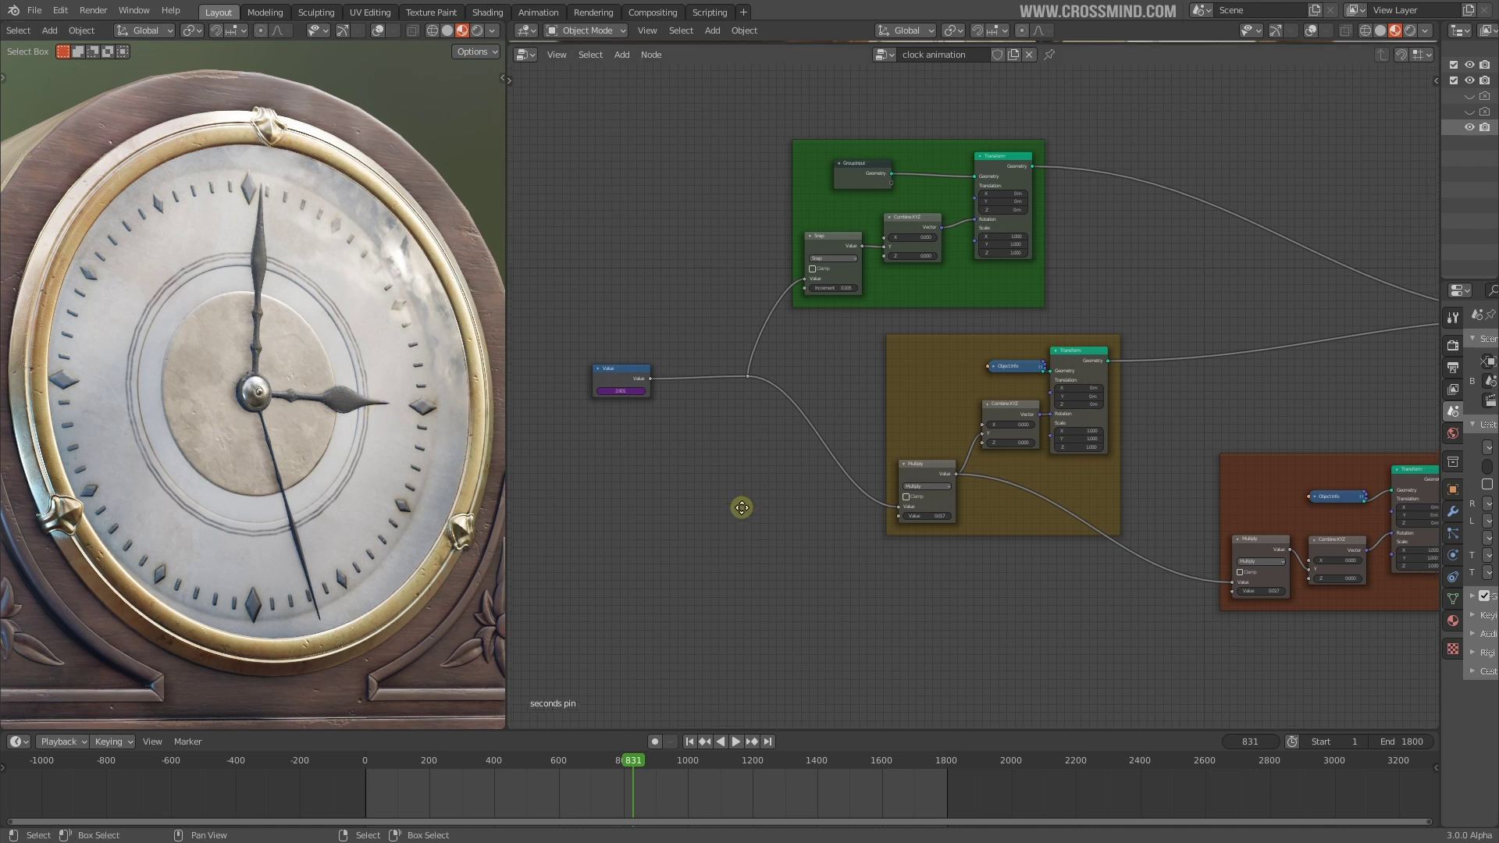
key("space")
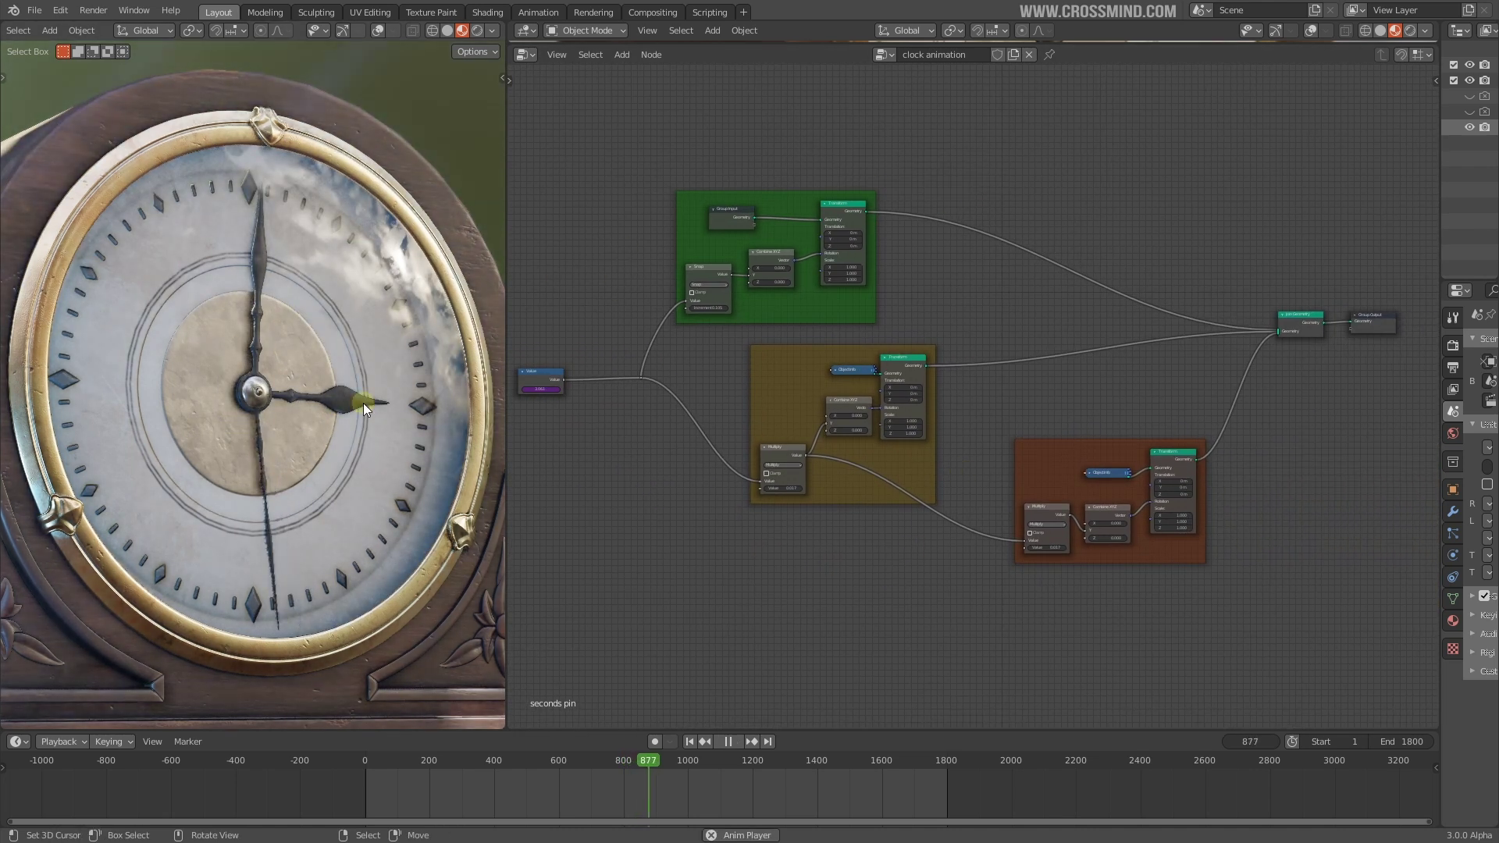
key("space")
Step: Unlink the clock animation node tree from the seconds pin and unhide the Hour Pin and Minute Pin
left_click(1028, 54)
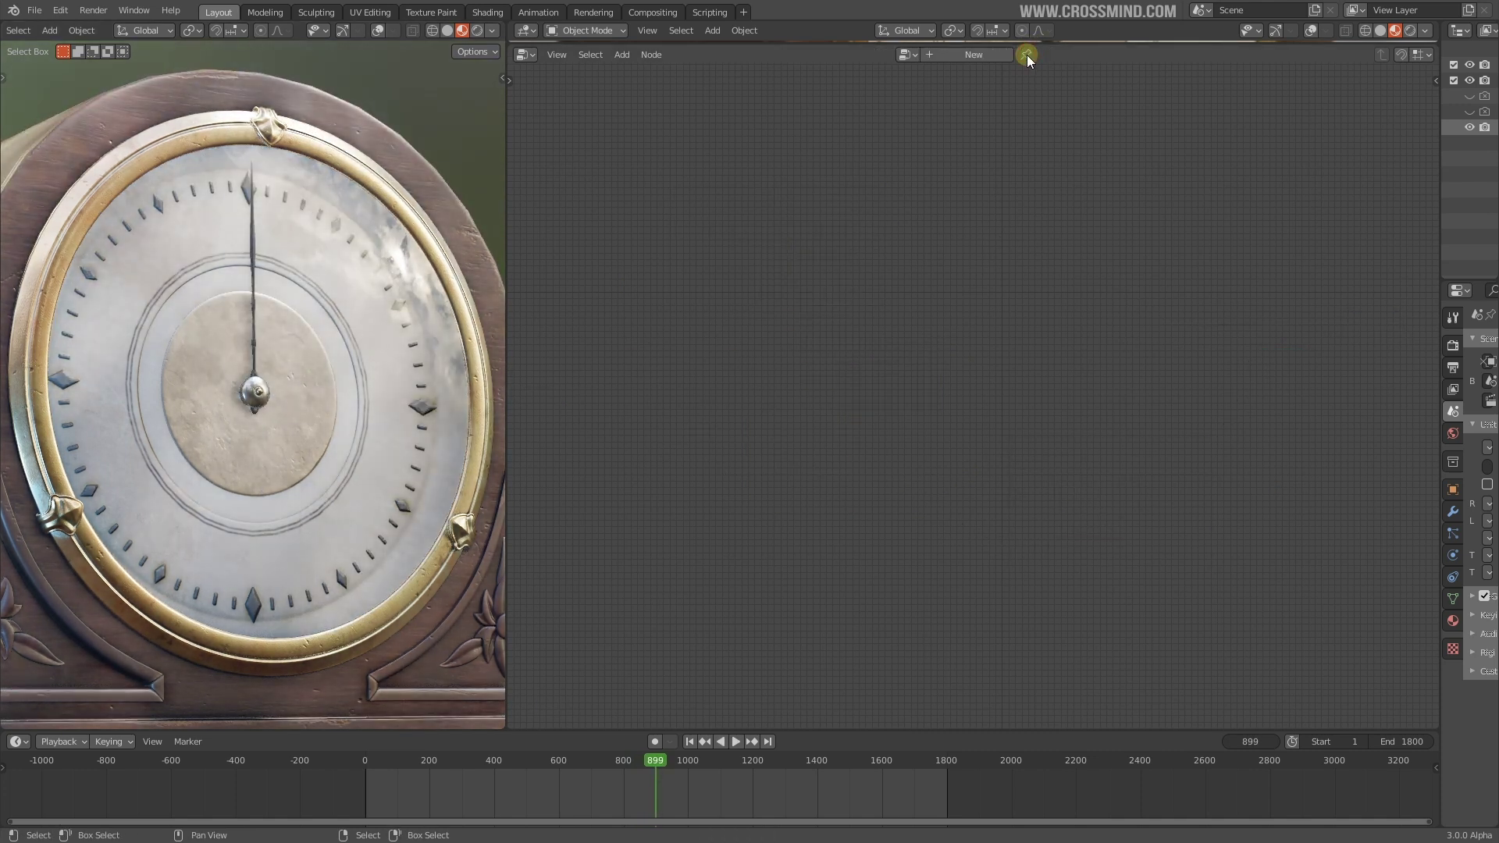
left_click_drag(1435, 213, 1082, 195)
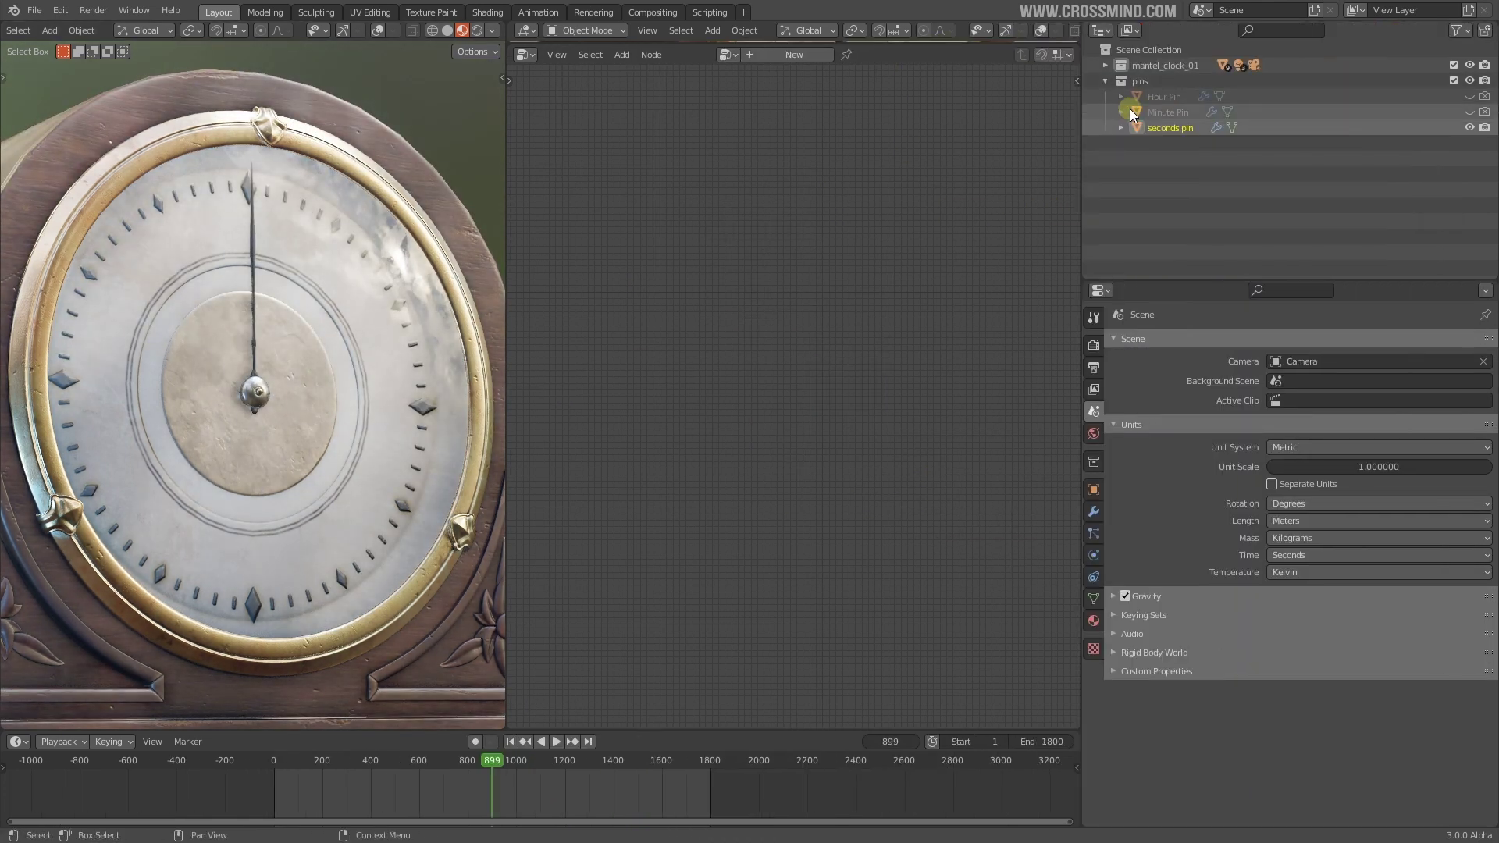
left_click(1469, 96)
left_click(1469, 112)
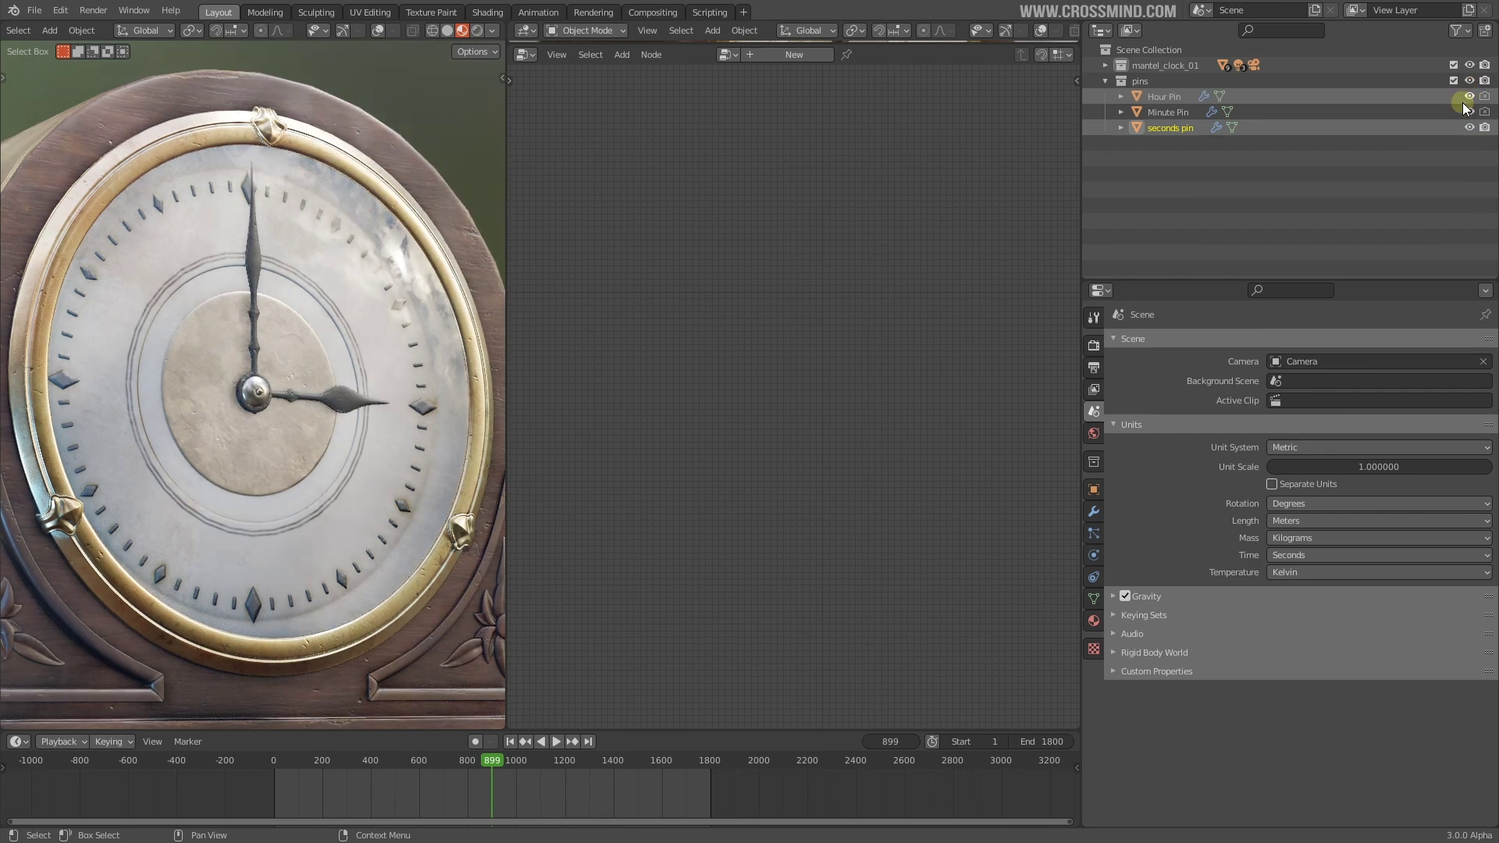
Step: Enlarge the 3D view and inspect the minute and hour hands as separate objects in wireframe shading
scroll(334, 426, "up", 2)
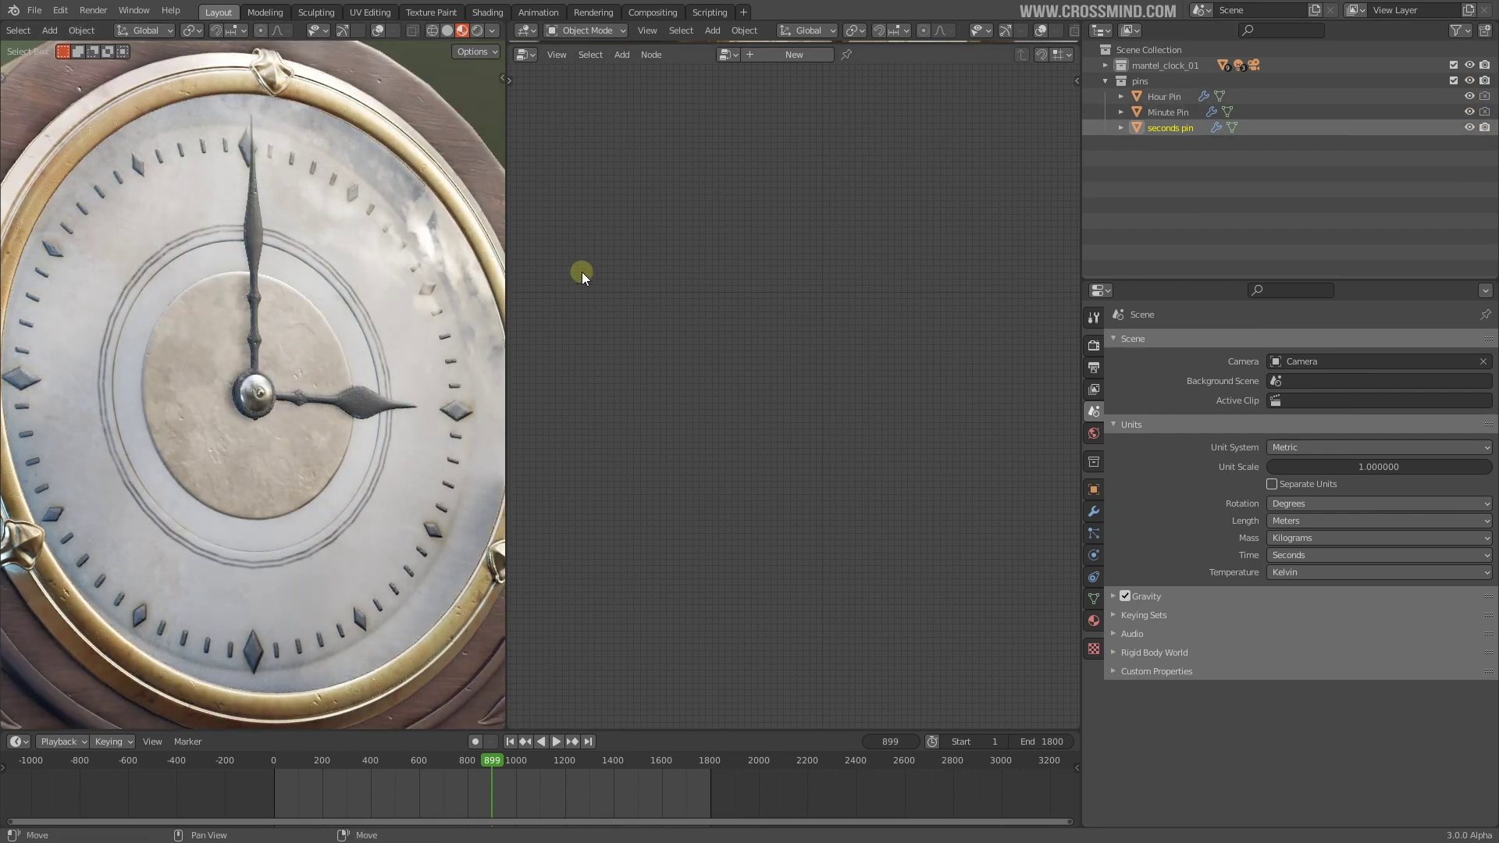
left_click_drag(508, 265, 637, 266)
scroll(392, 337, "up", 3)
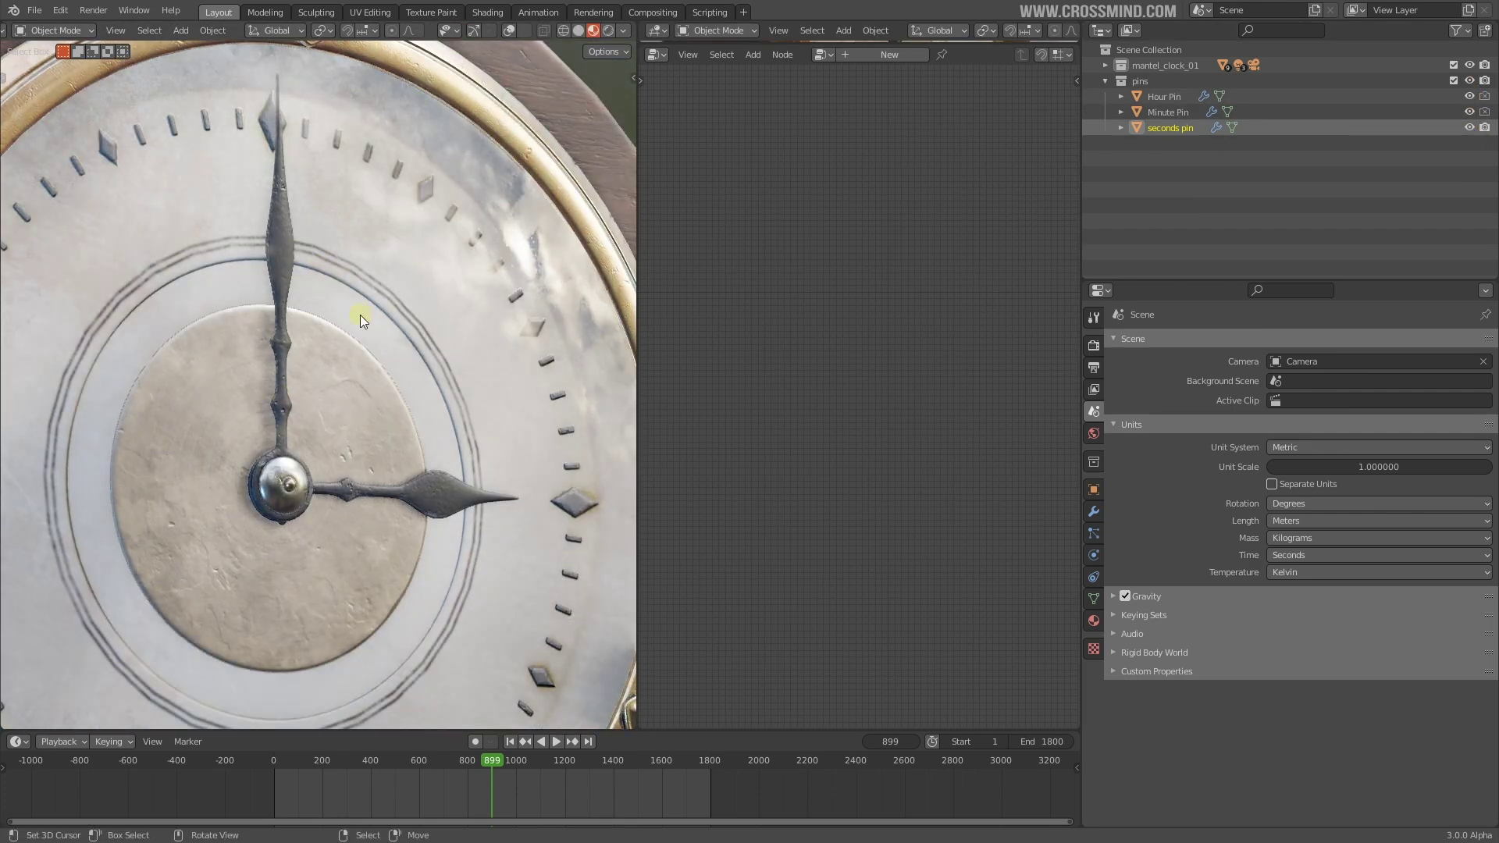
key("z")
left_click(153, 387)
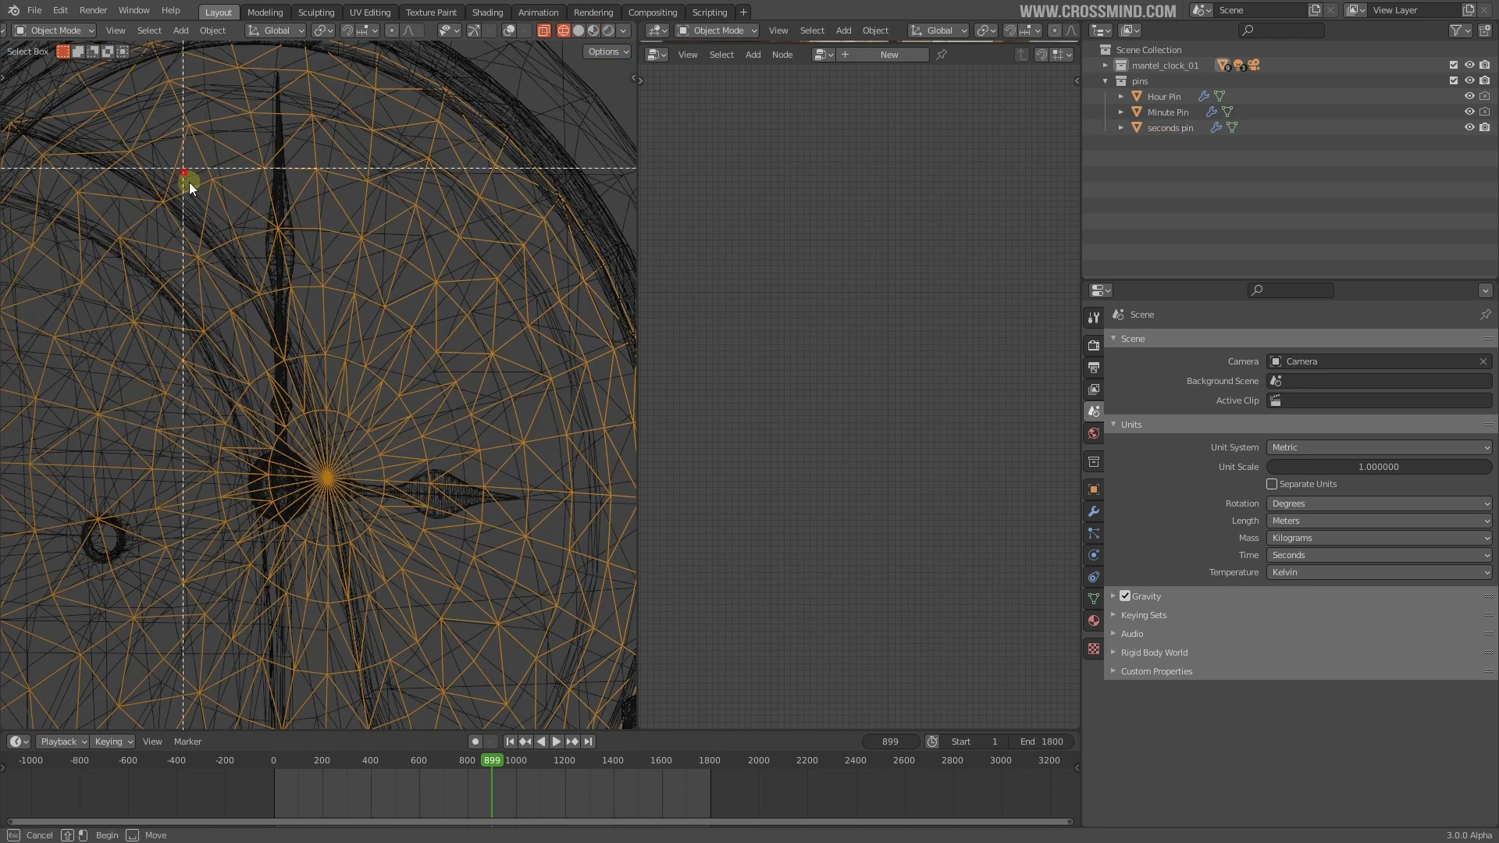
left_click_drag(185, 172, 392, 496)
key("alt+a")
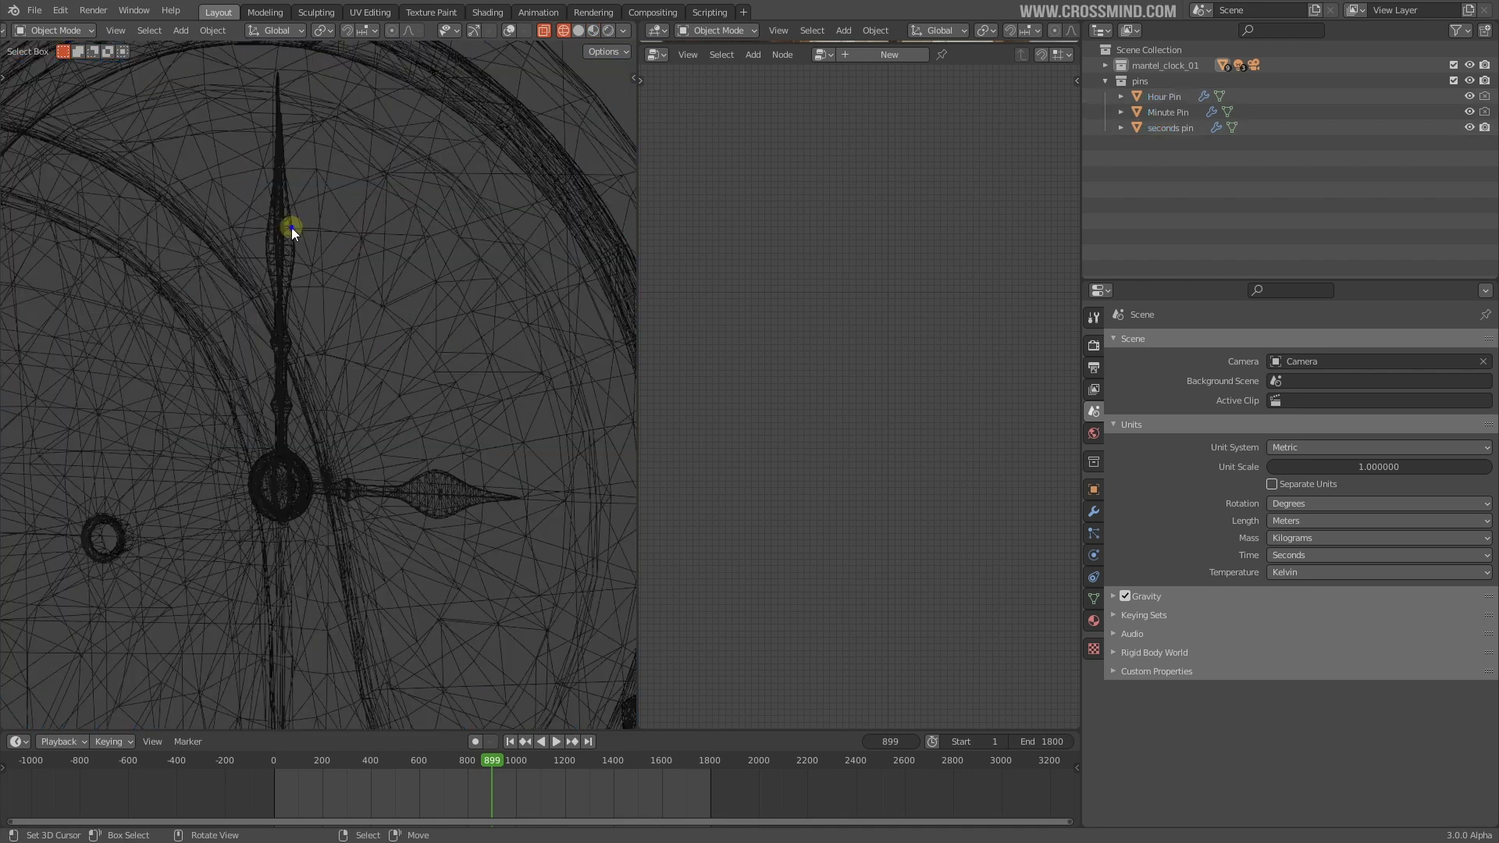
left_click(292, 228)
key("g")
right_click(326, 222)
left_click(448, 490)
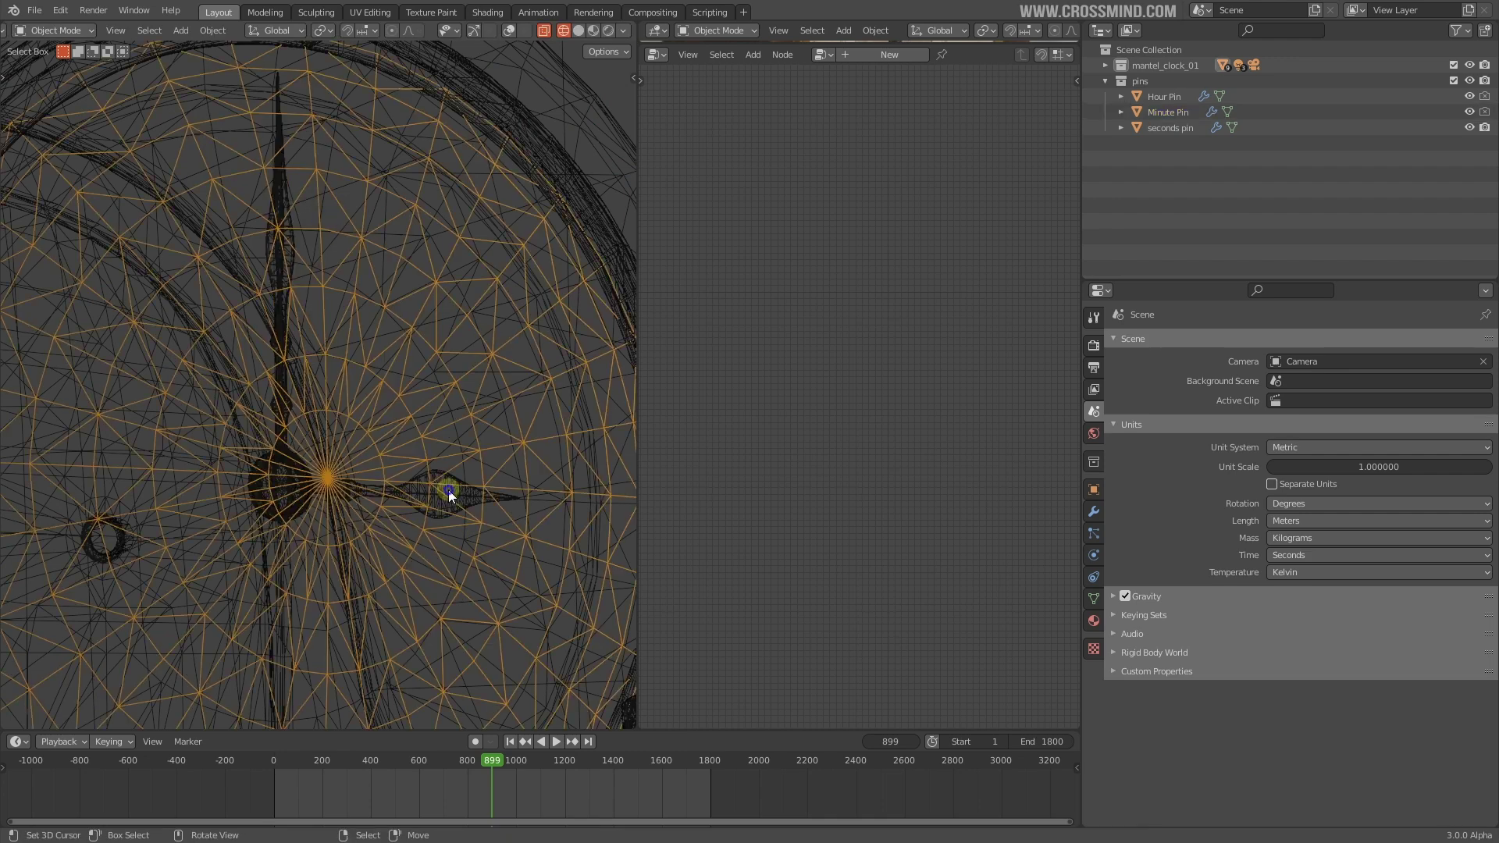
left_click(448, 481)
key("g")
key("shift+z")
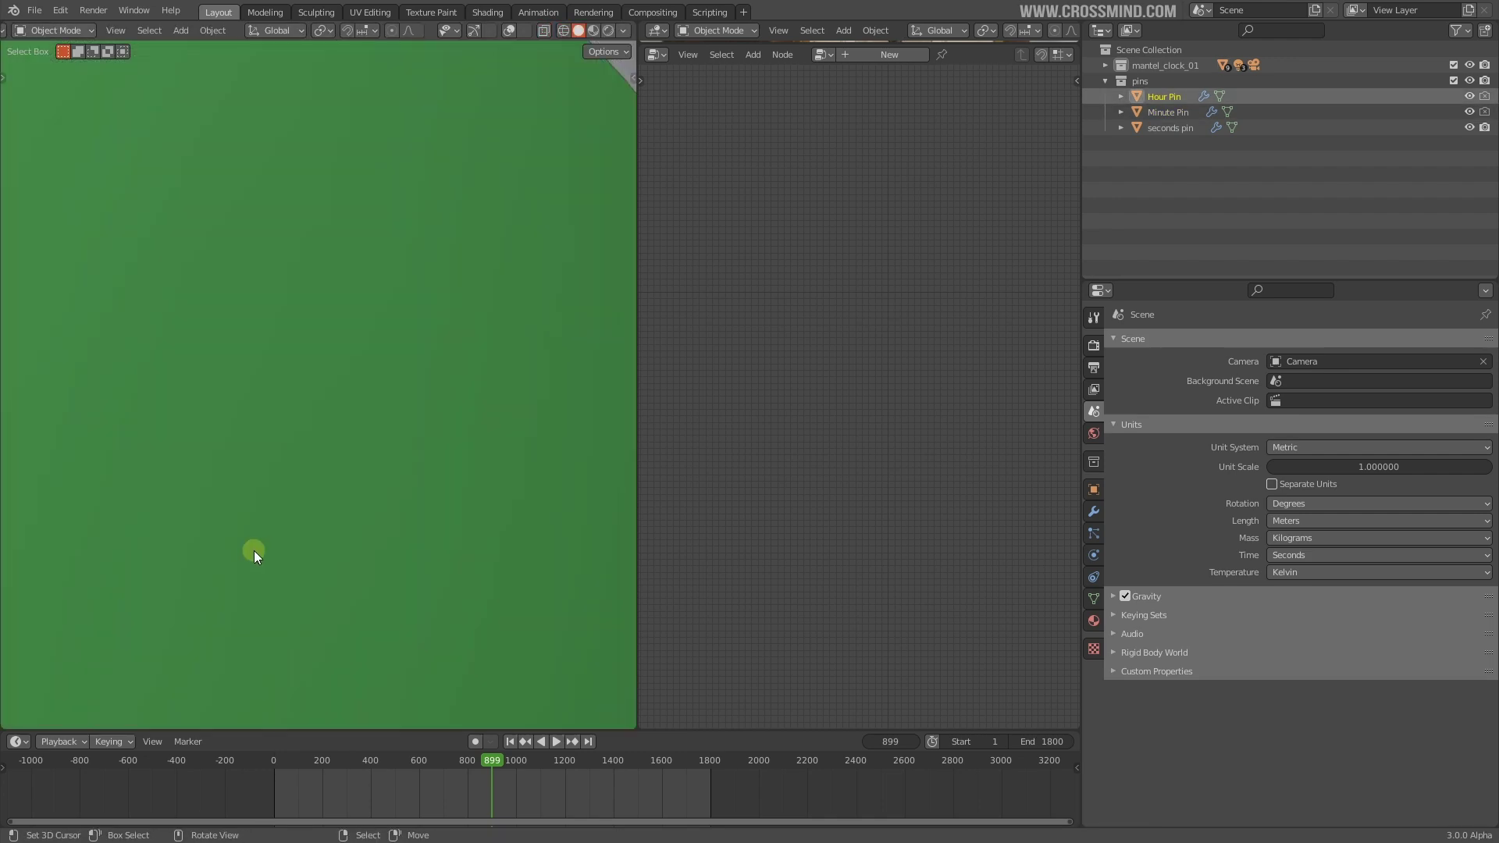
Step: Switch the viewport back to Material Preview, widen the node editor and bring the whole clock face into view
left_click(593, 29)
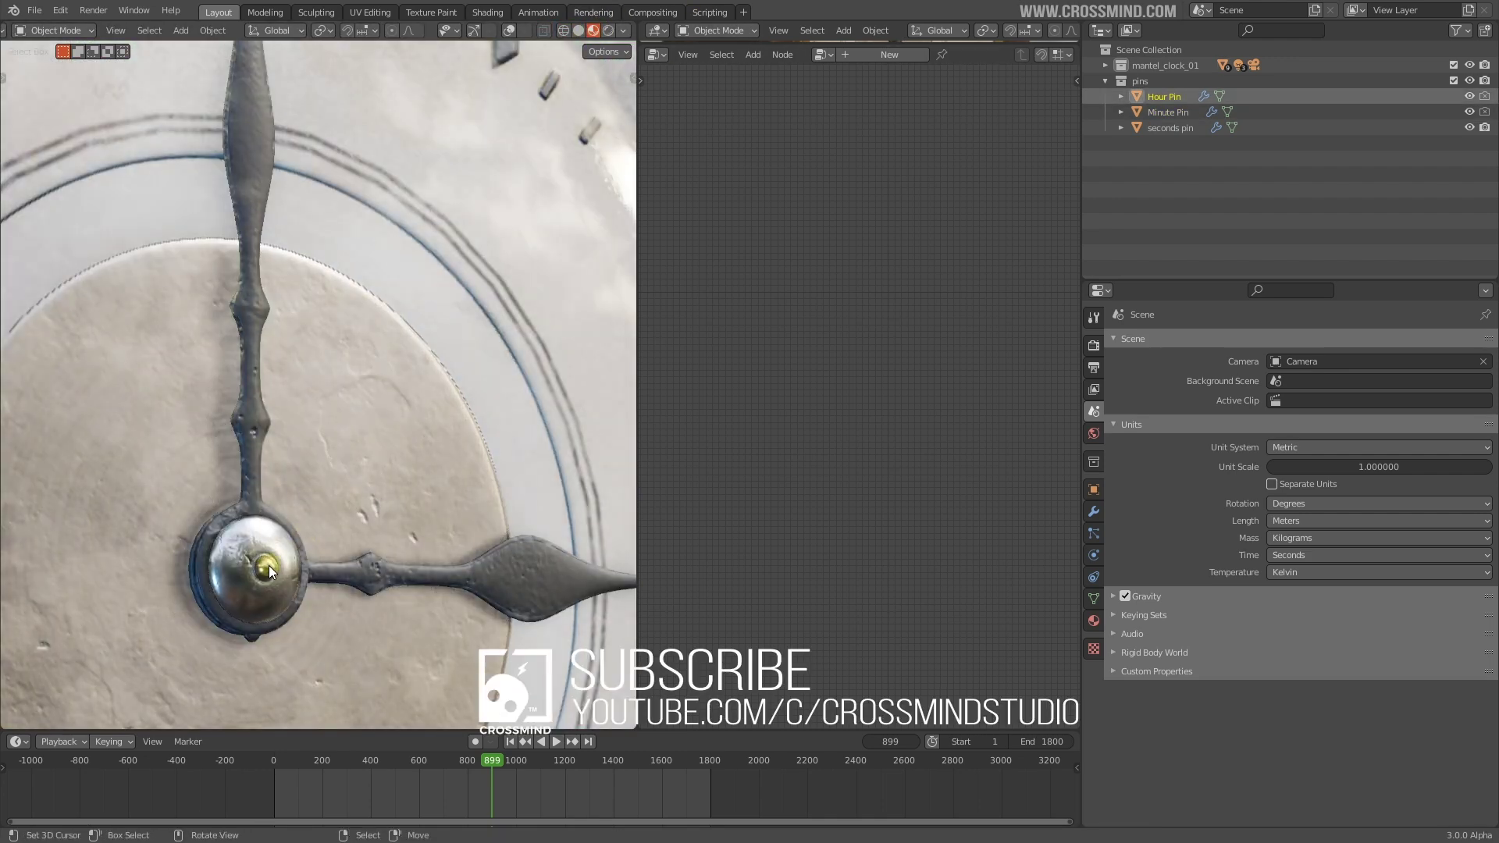
scroll(270, 565, "down", 2)
middle_click_drag(281, 560, 327, 437)
left_click_drag(1078, 231, 1315, 231)
middle_click_drag(367, 398, 434, 376)
scroll(395, 400, "down", 5)
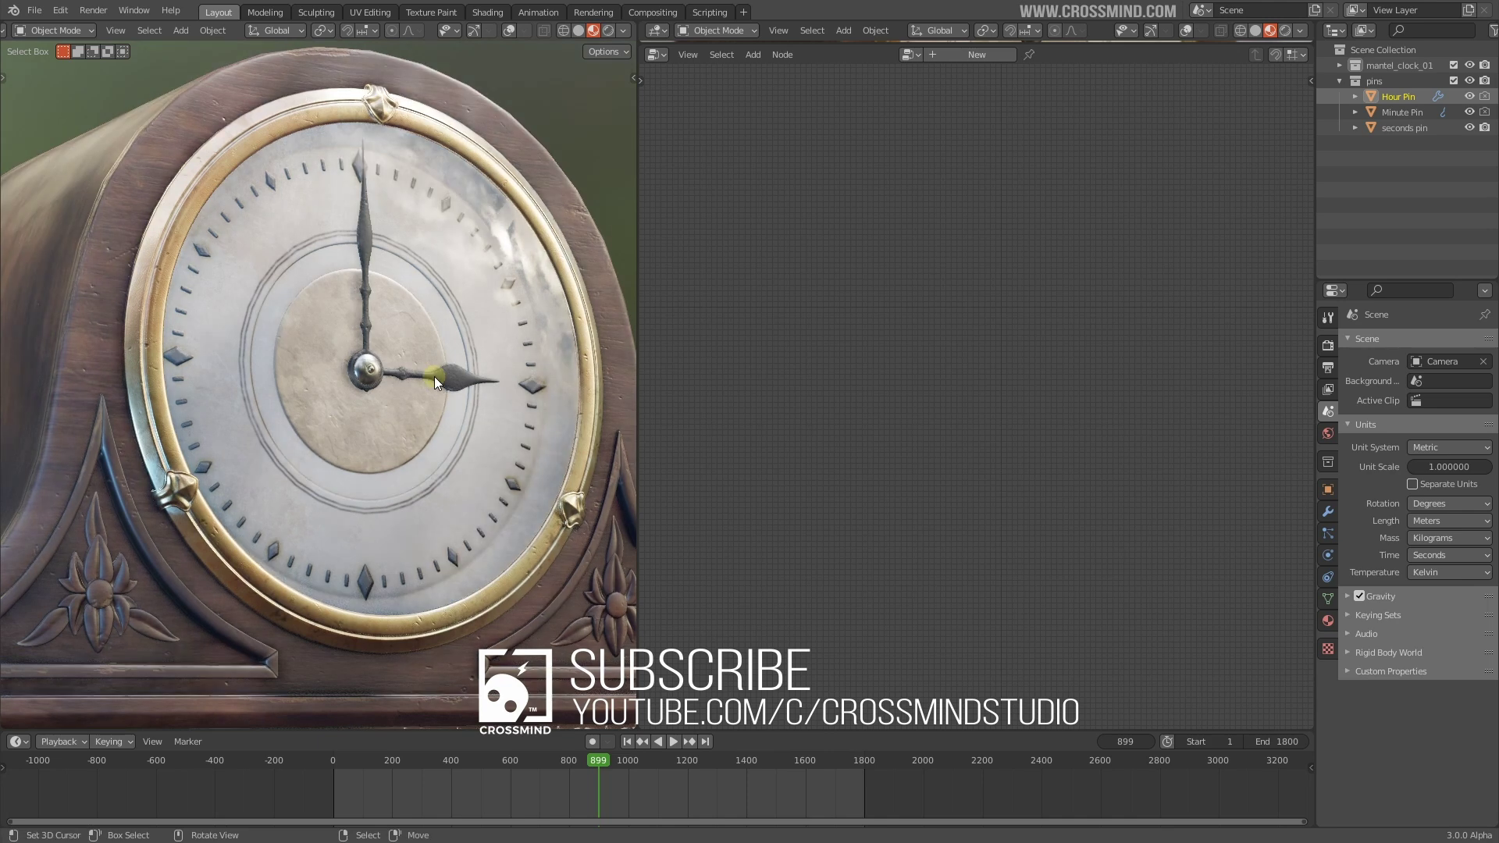
middle_click_drag(532, 410, 498, 410)
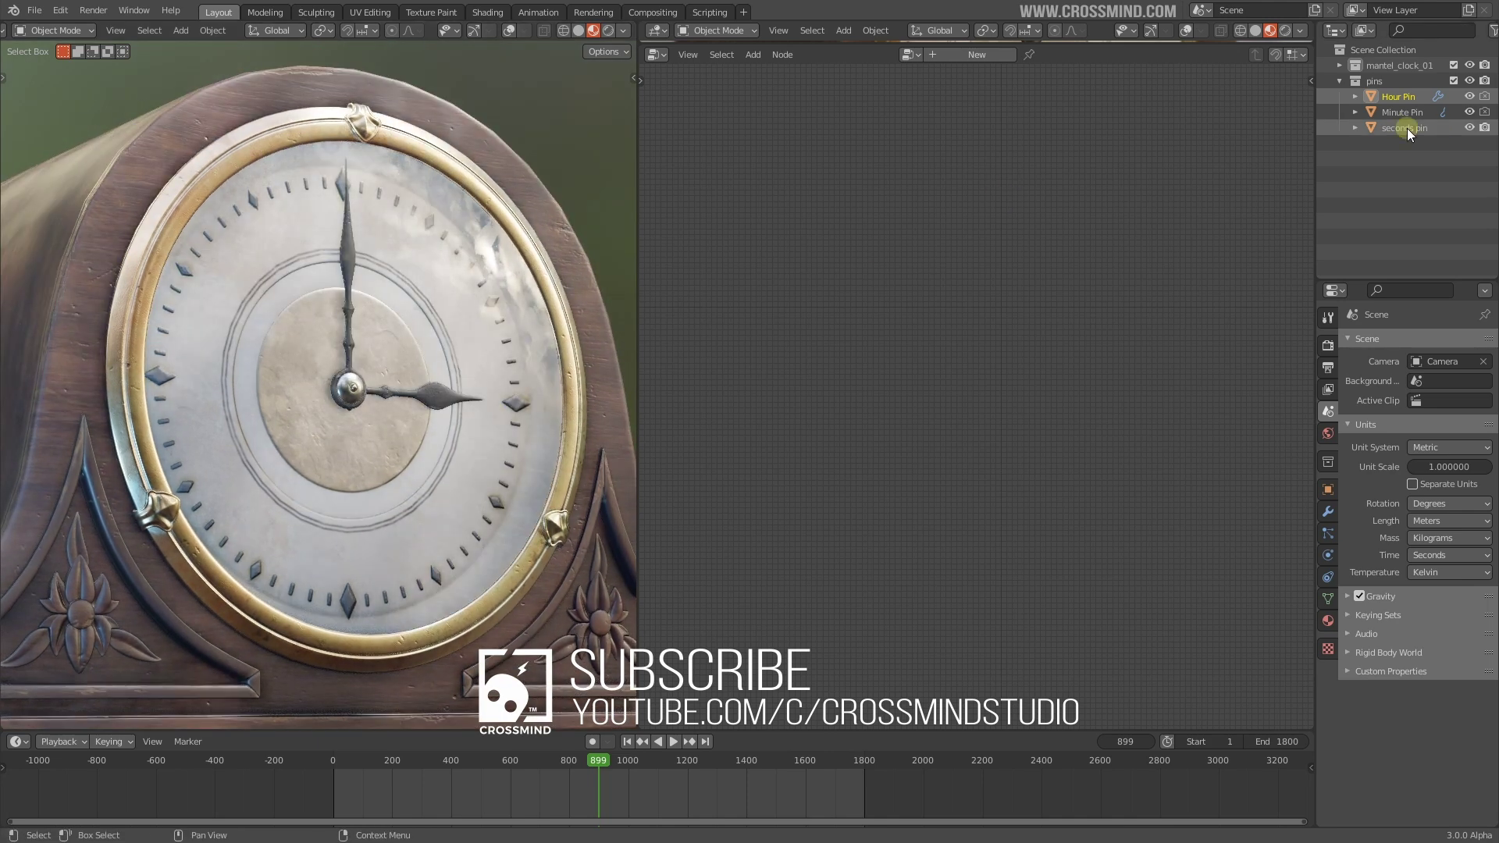
Step: Create a new geometry node tree on the seconds pin and name it CLOCK ANIMATION
left_click(1406, 128)
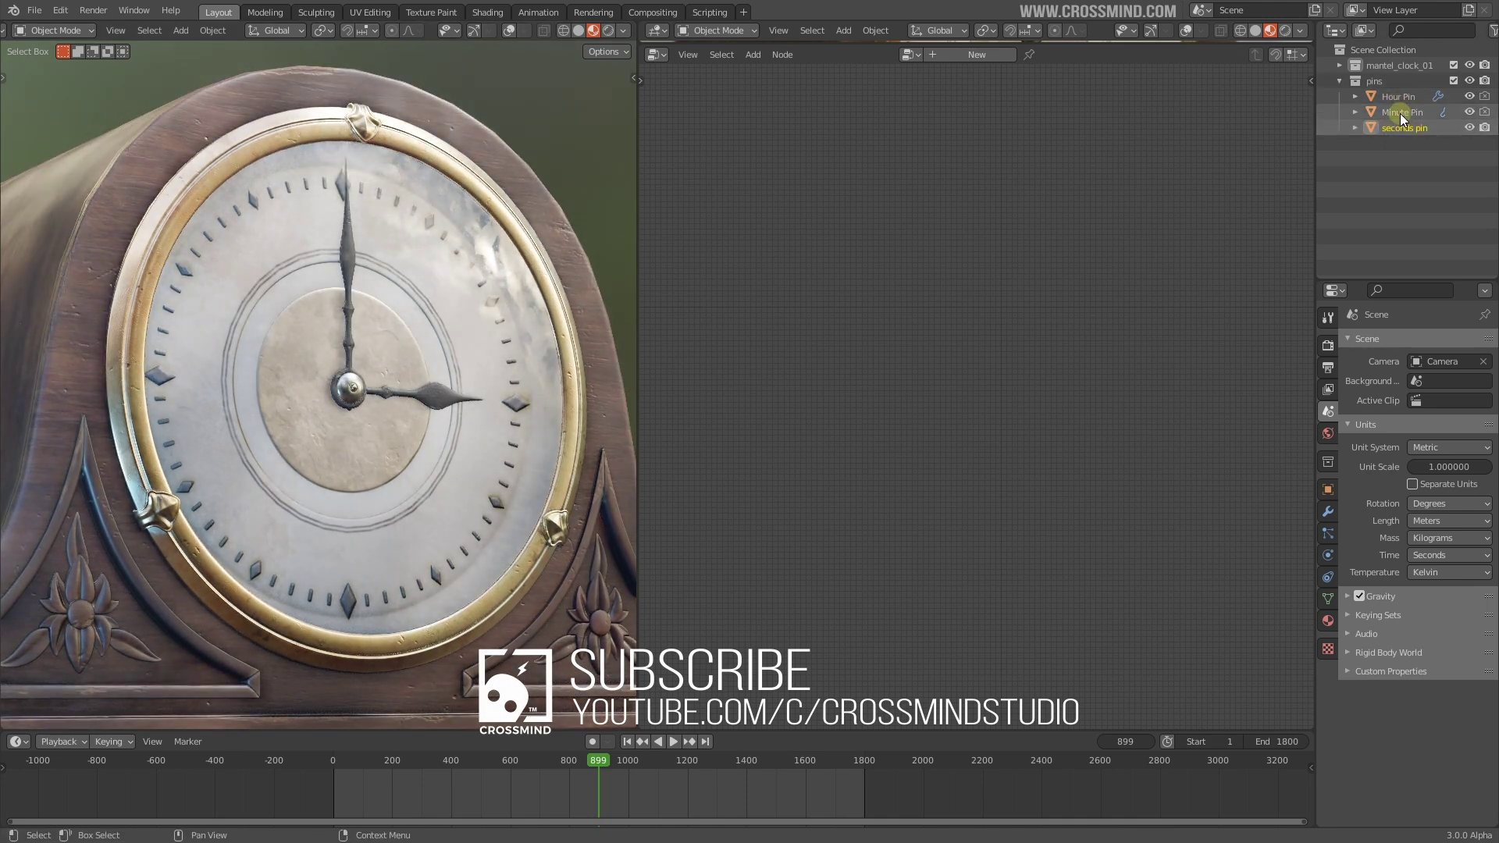
key("b")
left_click_drag(1427, 172, 1388, 92)
left_click(1398, 168)
left_click(1427, 126)
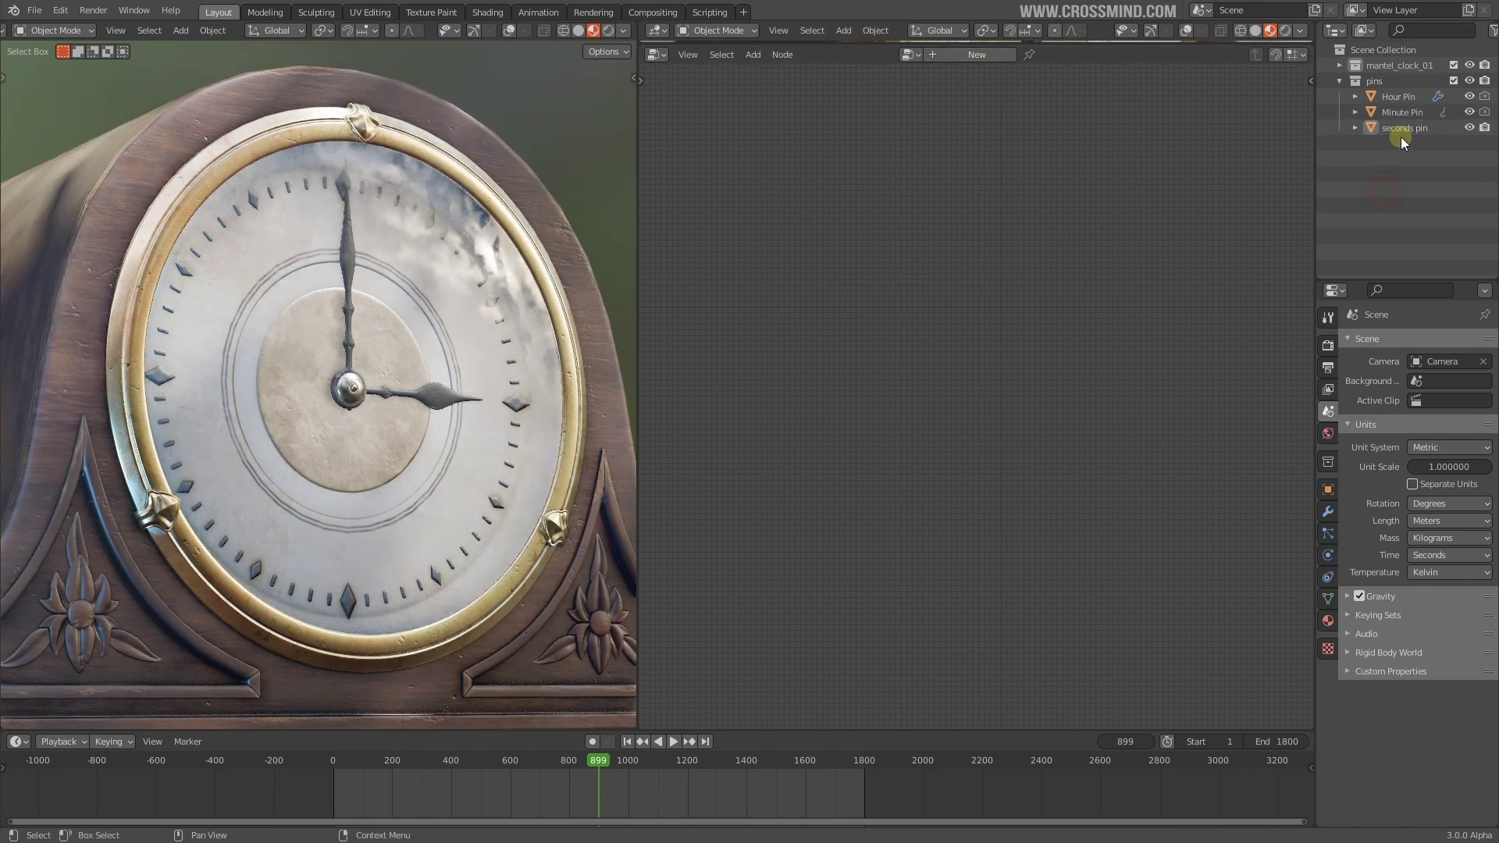
left_click(976, 54)
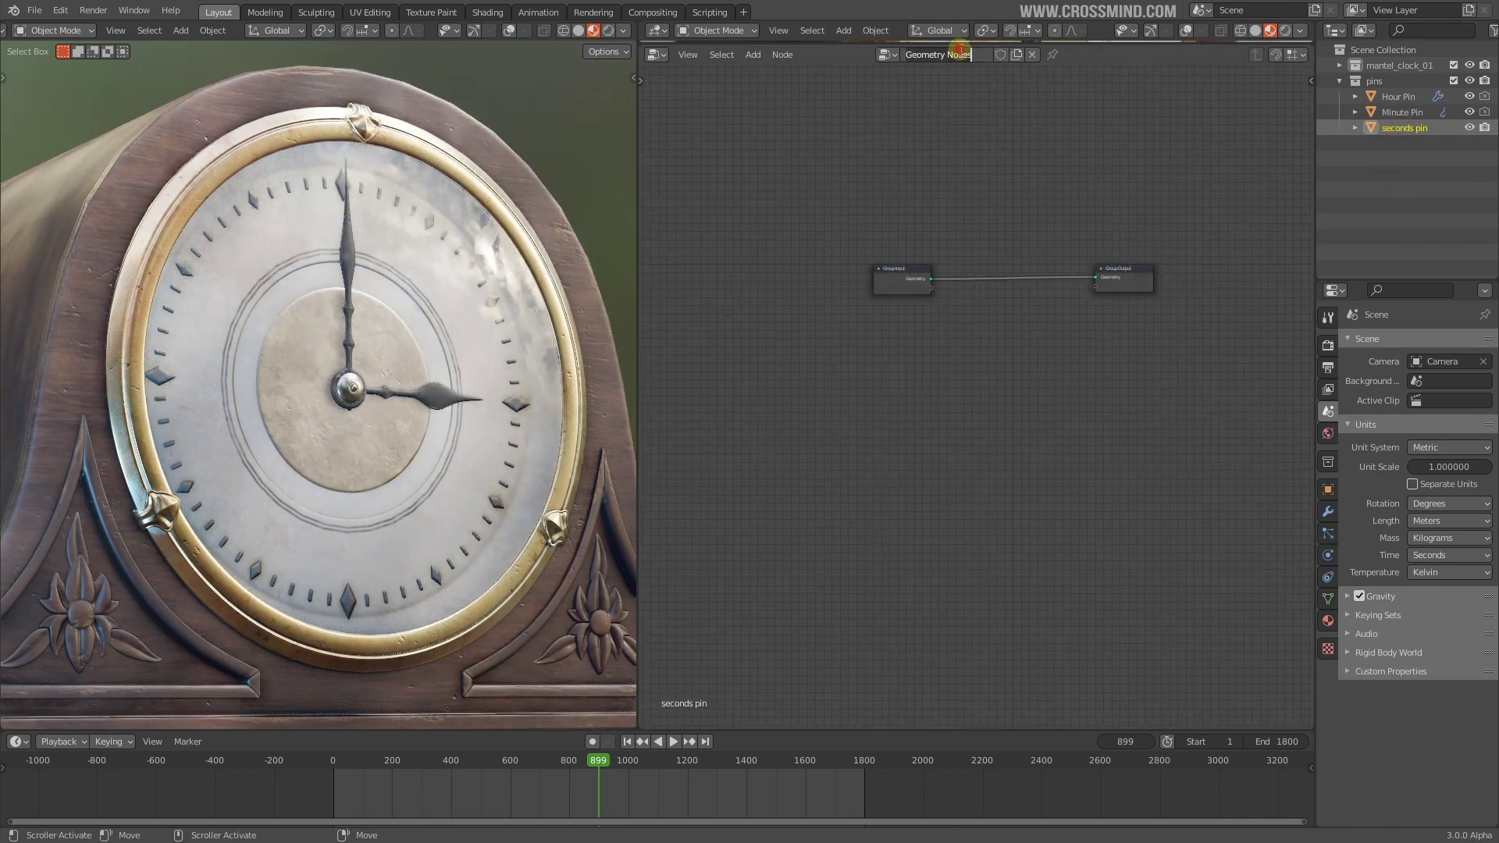
left_click(959, 51)
type("CLOCK ANIMATION")
key("Return")
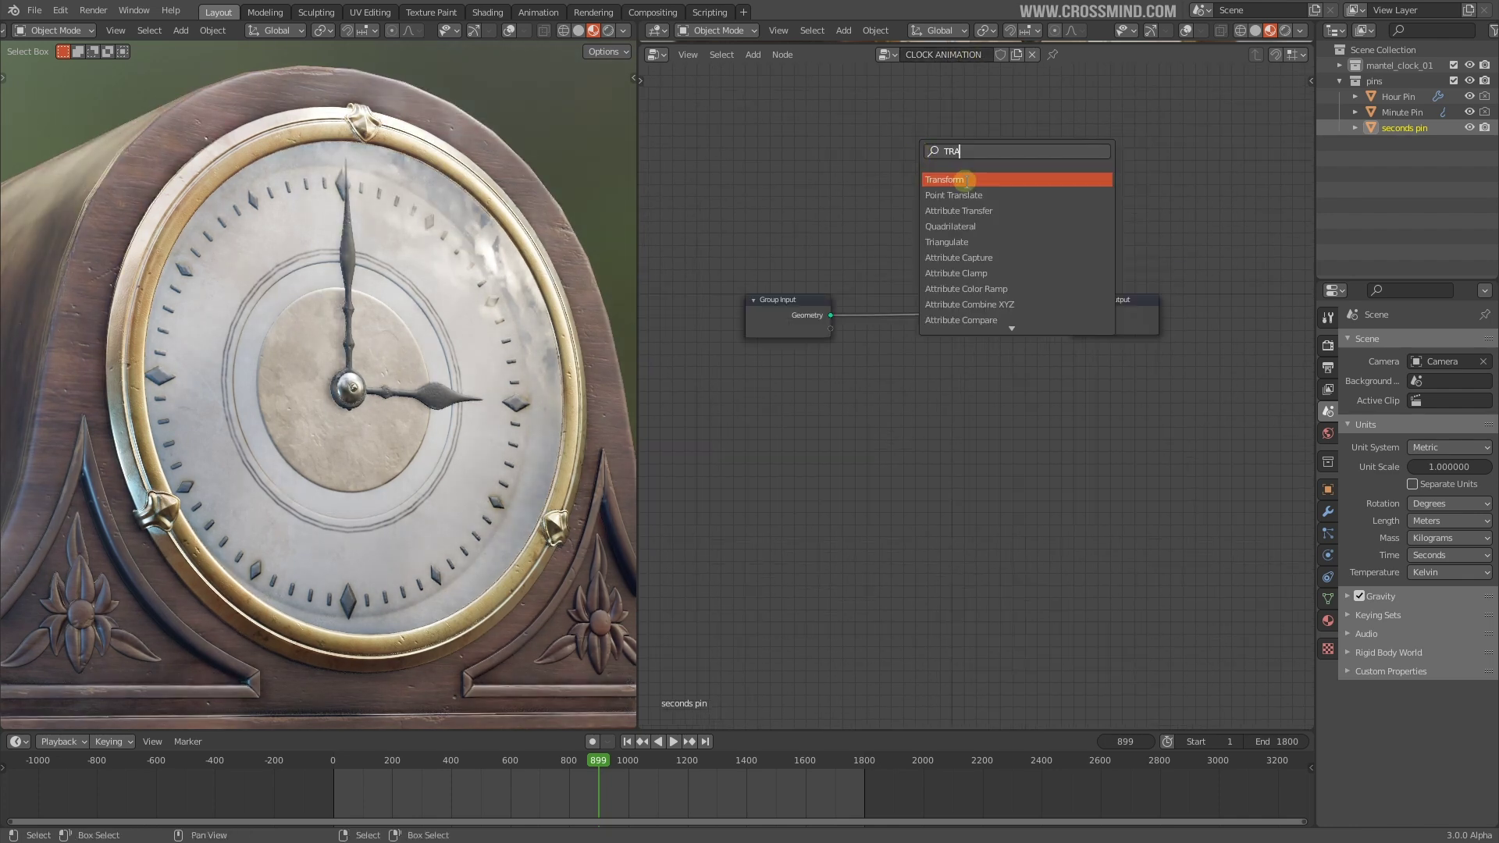
Step: Insert a Transform node on the link between Group Input and Group Output
left_click(965, 180)
left_click(1009, 296)
scroll(1066, 488, "up", 8)
mouse_move(988, 377)
left_mouse_down()
mouse_move(1269, 377)
mouse_move(986, 377)
left_mouse_up()
Step: Add a Value node below the Group Input node
key("shift+a")
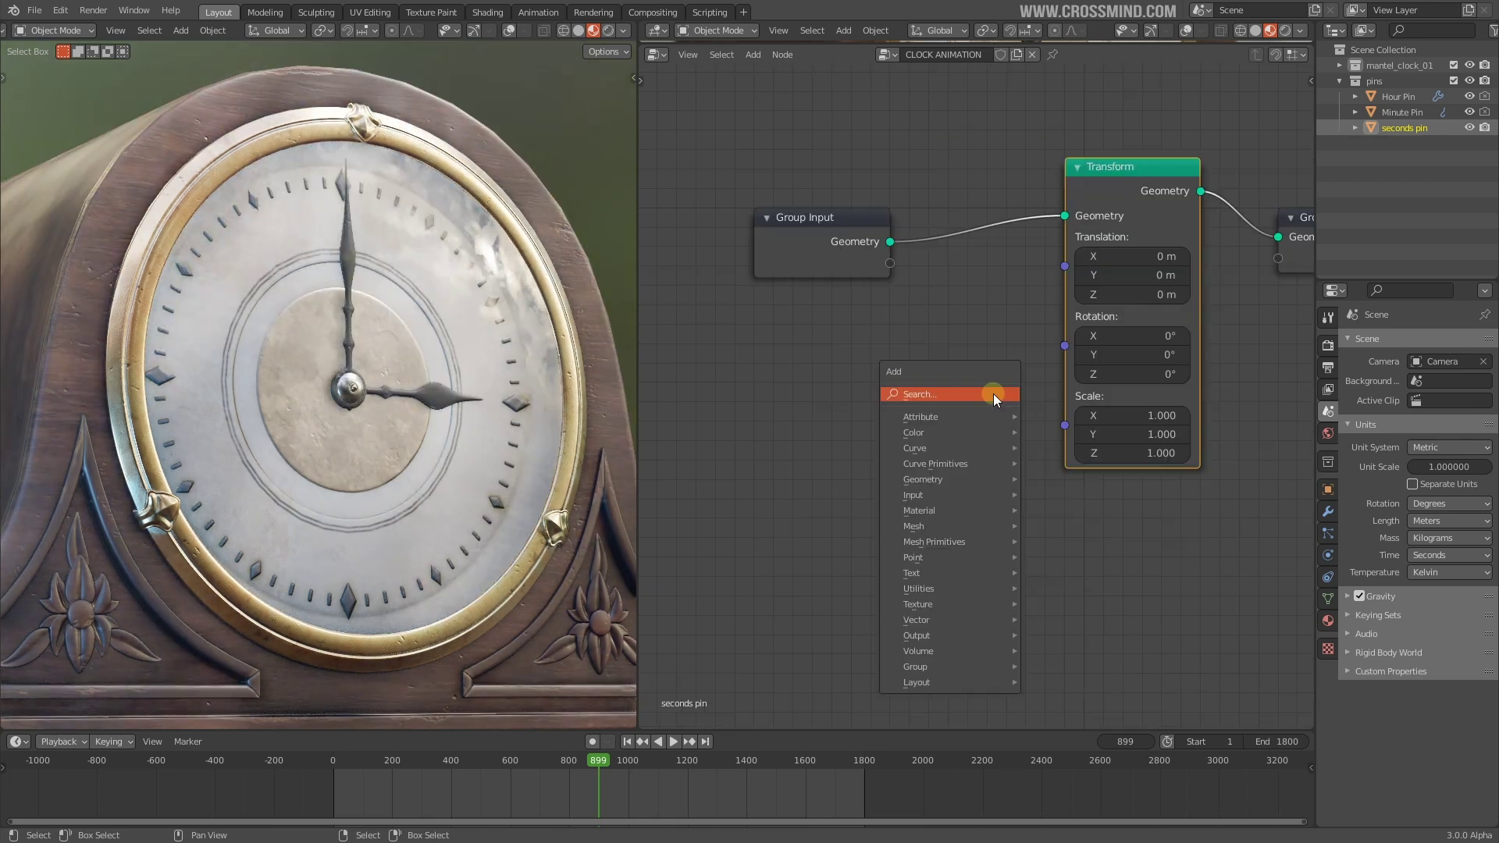
left_click(993, 395)
type("va")
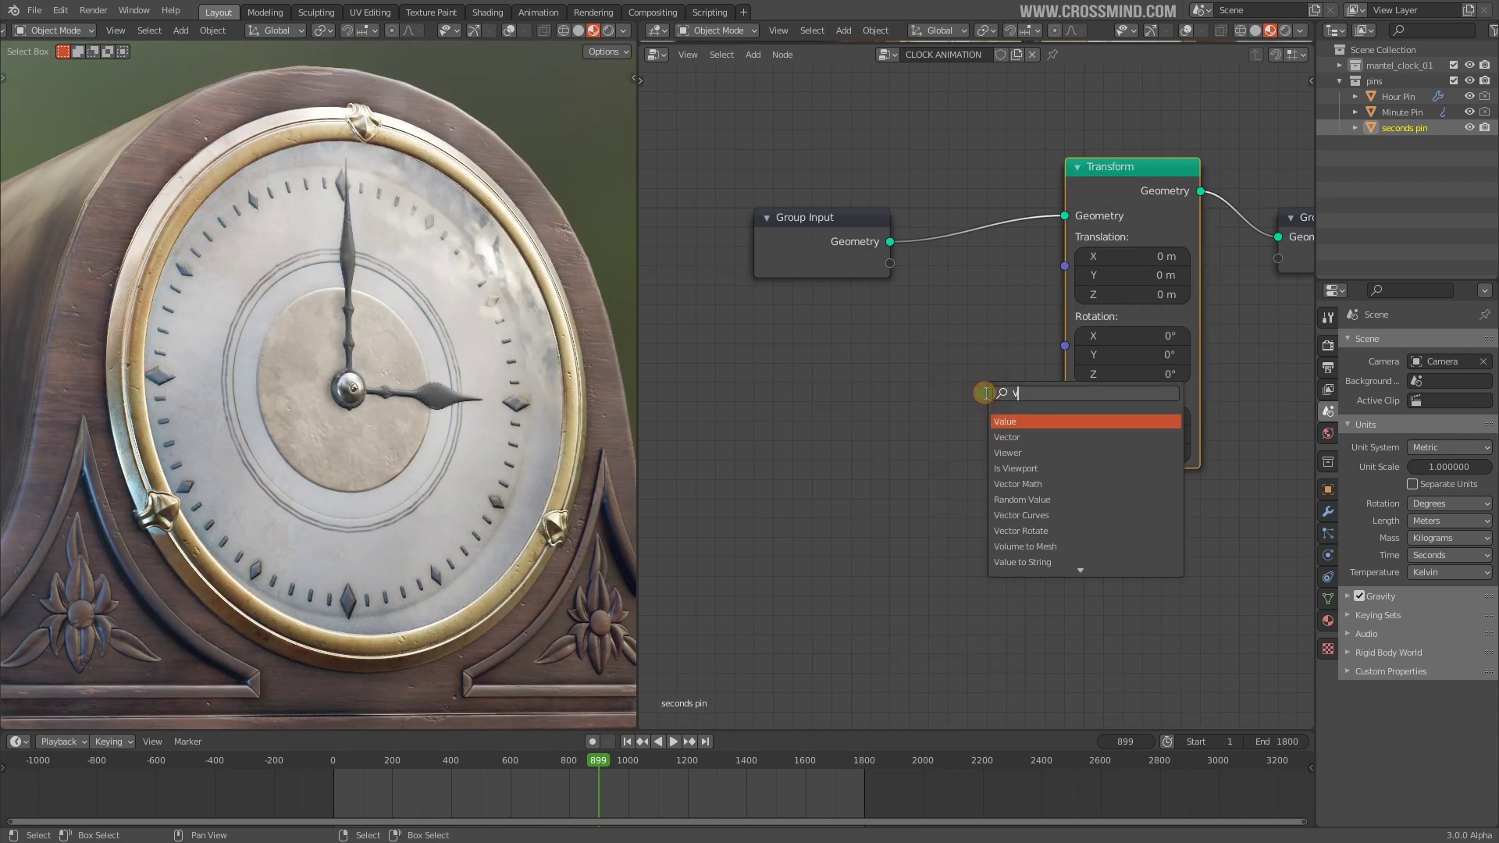
left_click(1022, 420)
left_click(716, 402)
Step: Add a Combine XYZ node between the Value and Transform nodes
key("shift+a")
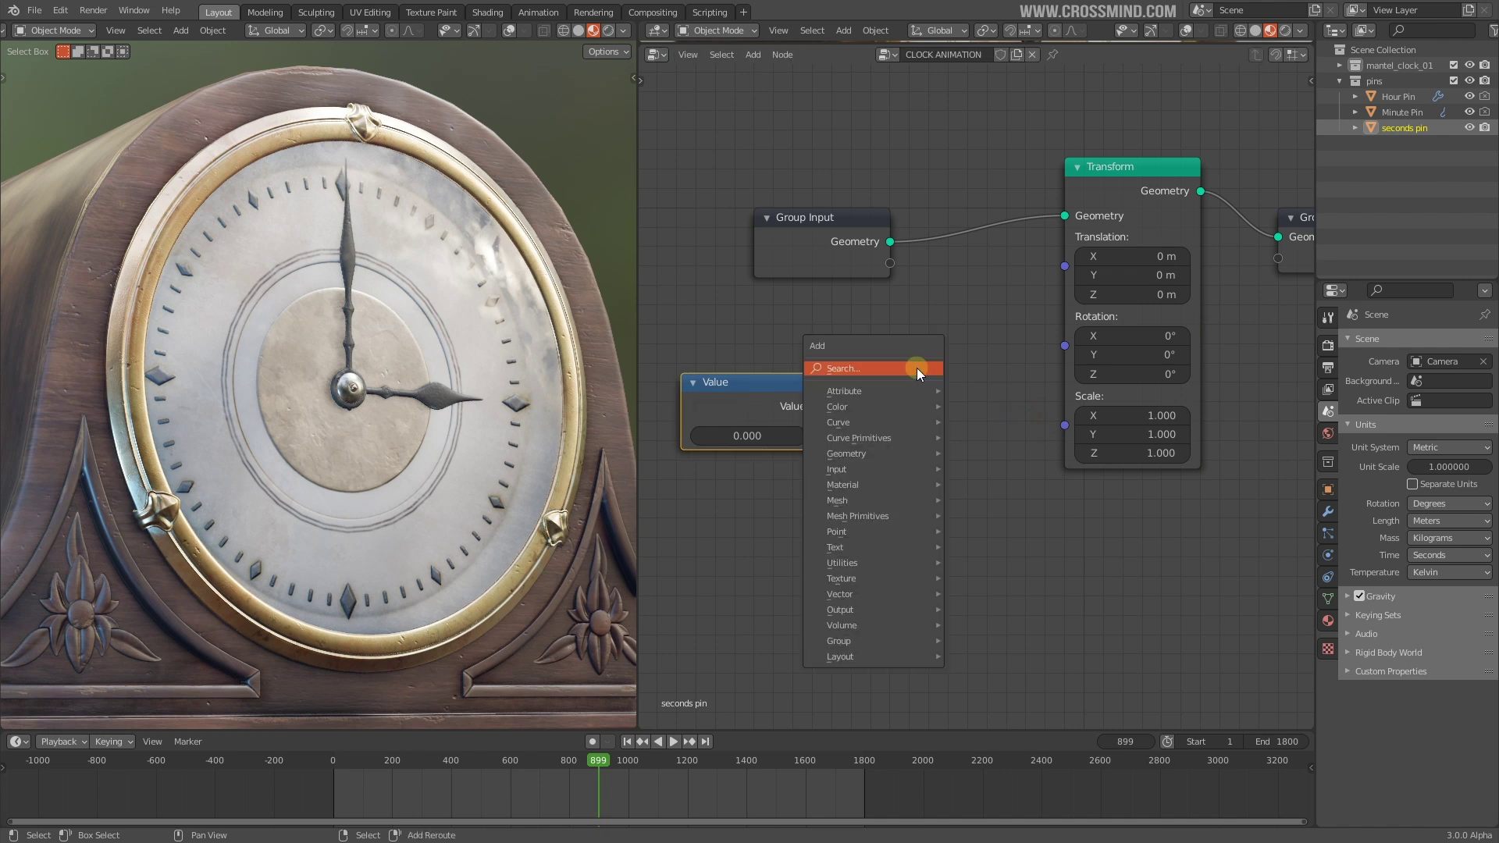
left_click(993, 323)
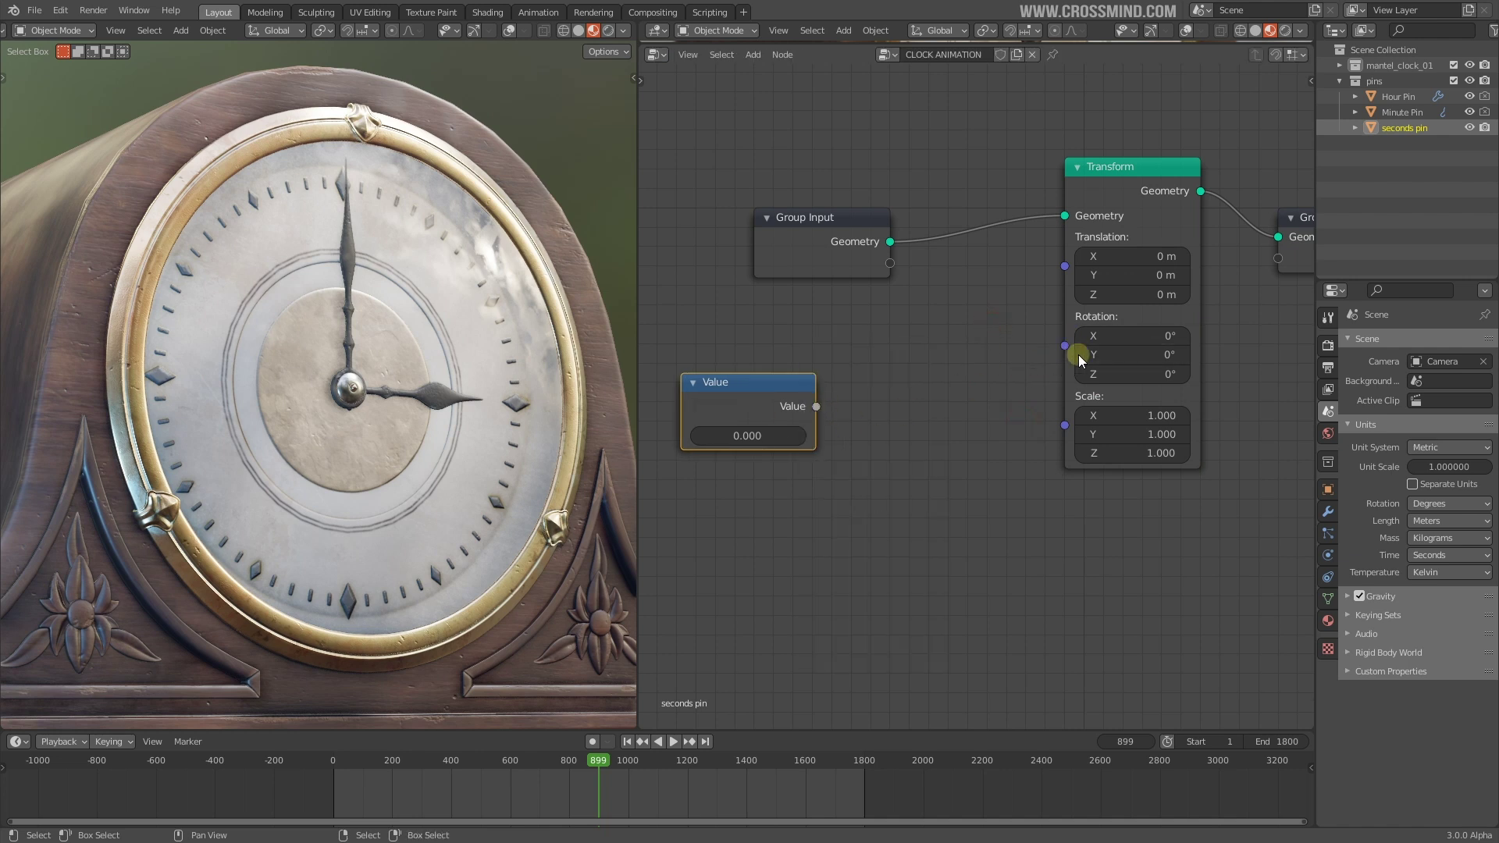
key("shift+a")
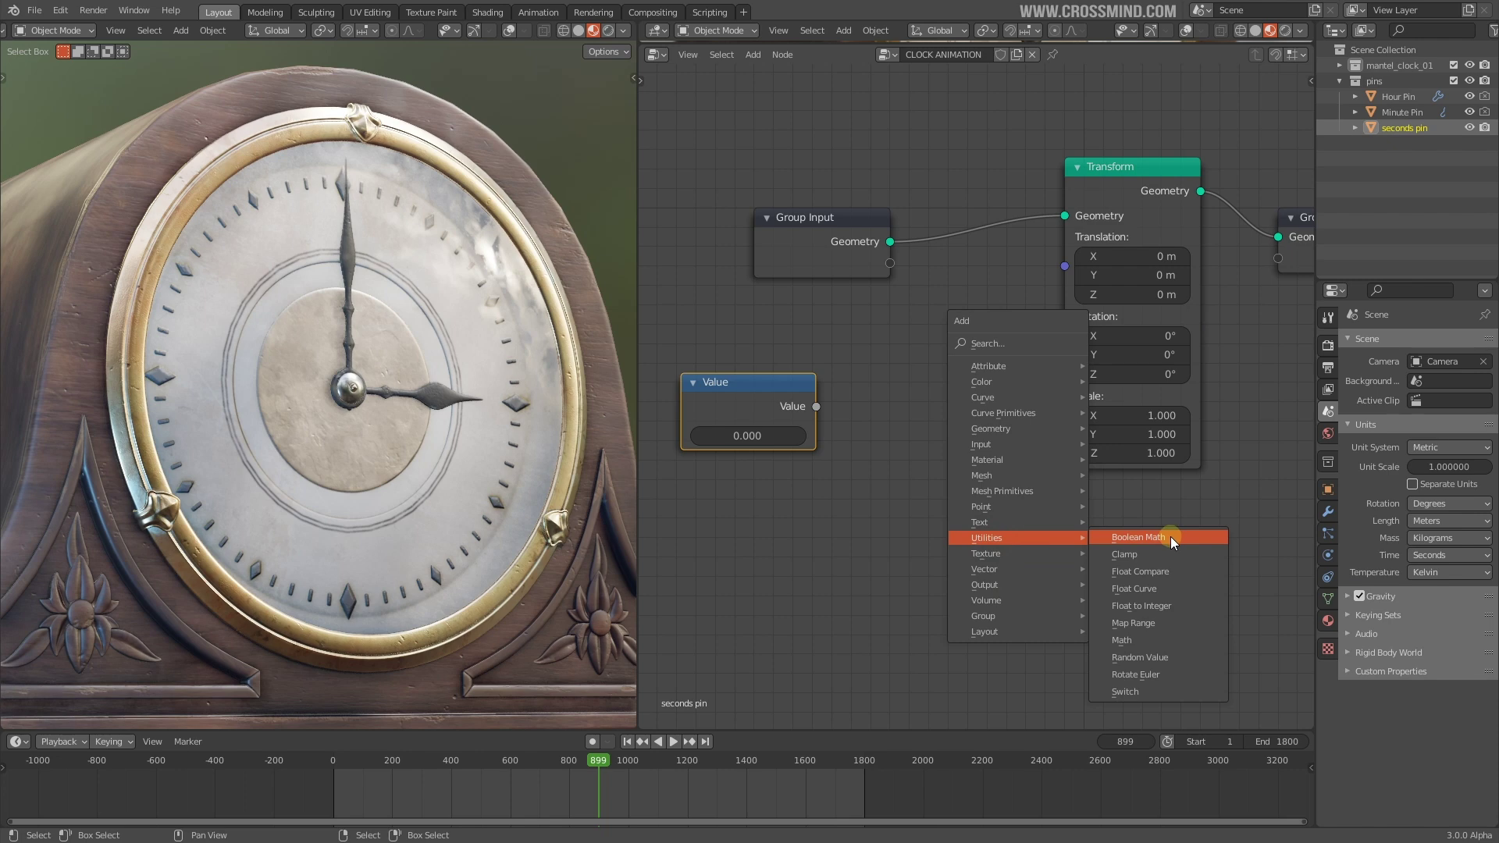
mouse_move(997, 558)
left_click(1118, 584)
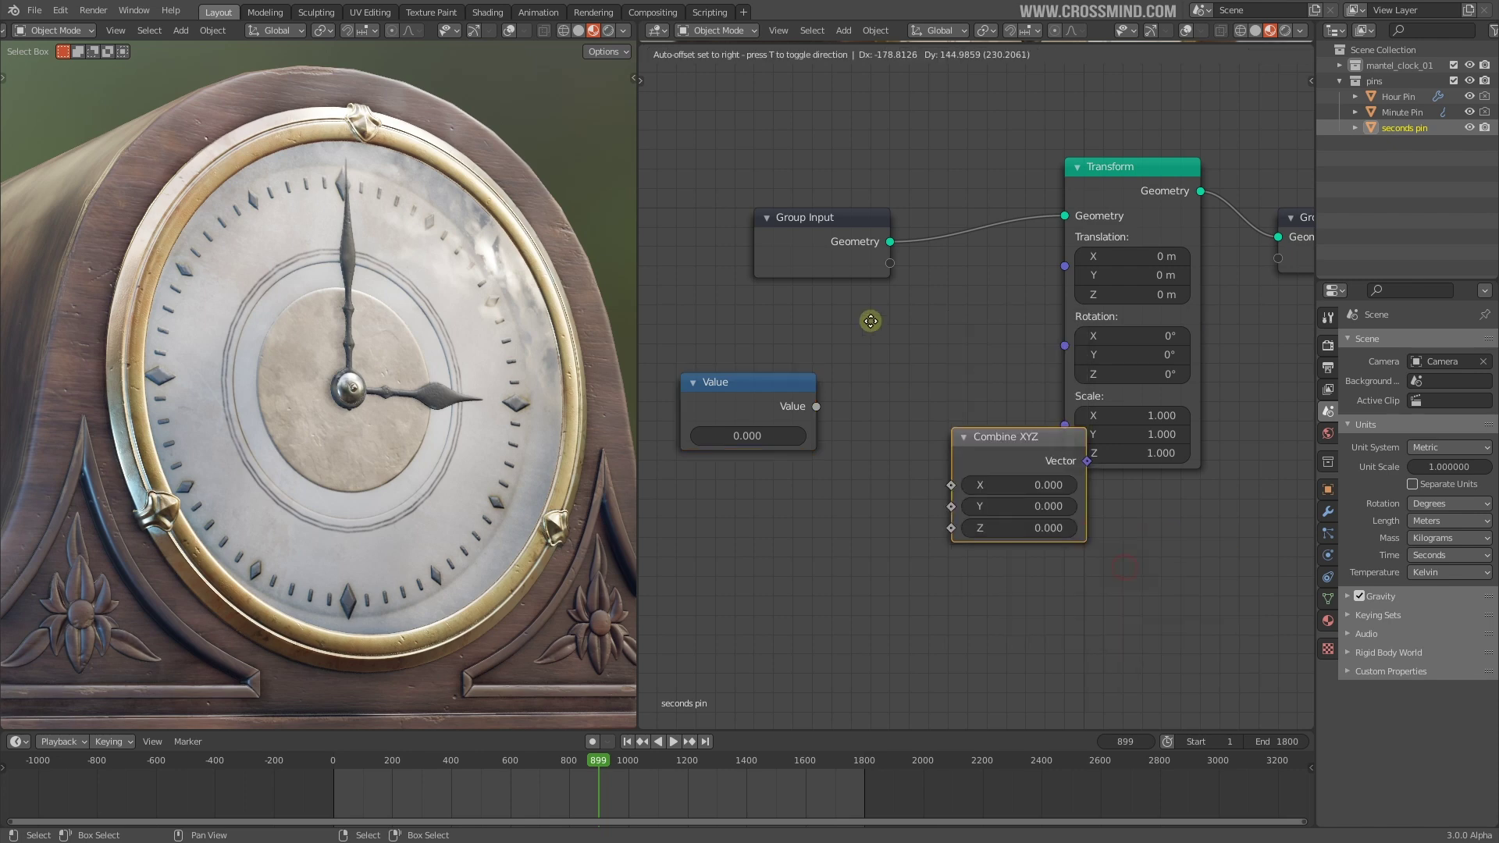
left_click(1000, 374)
Step: Connect the Combine XYZ vector to the Transform node's Rotation and the Value output to the Combine XYZ's Y input
left_click_drag(1000, 360, 1061, 349)
middle_click_drag(979, 476, 1131, 481)
left_click_drag(920, 409, 1018, 409)
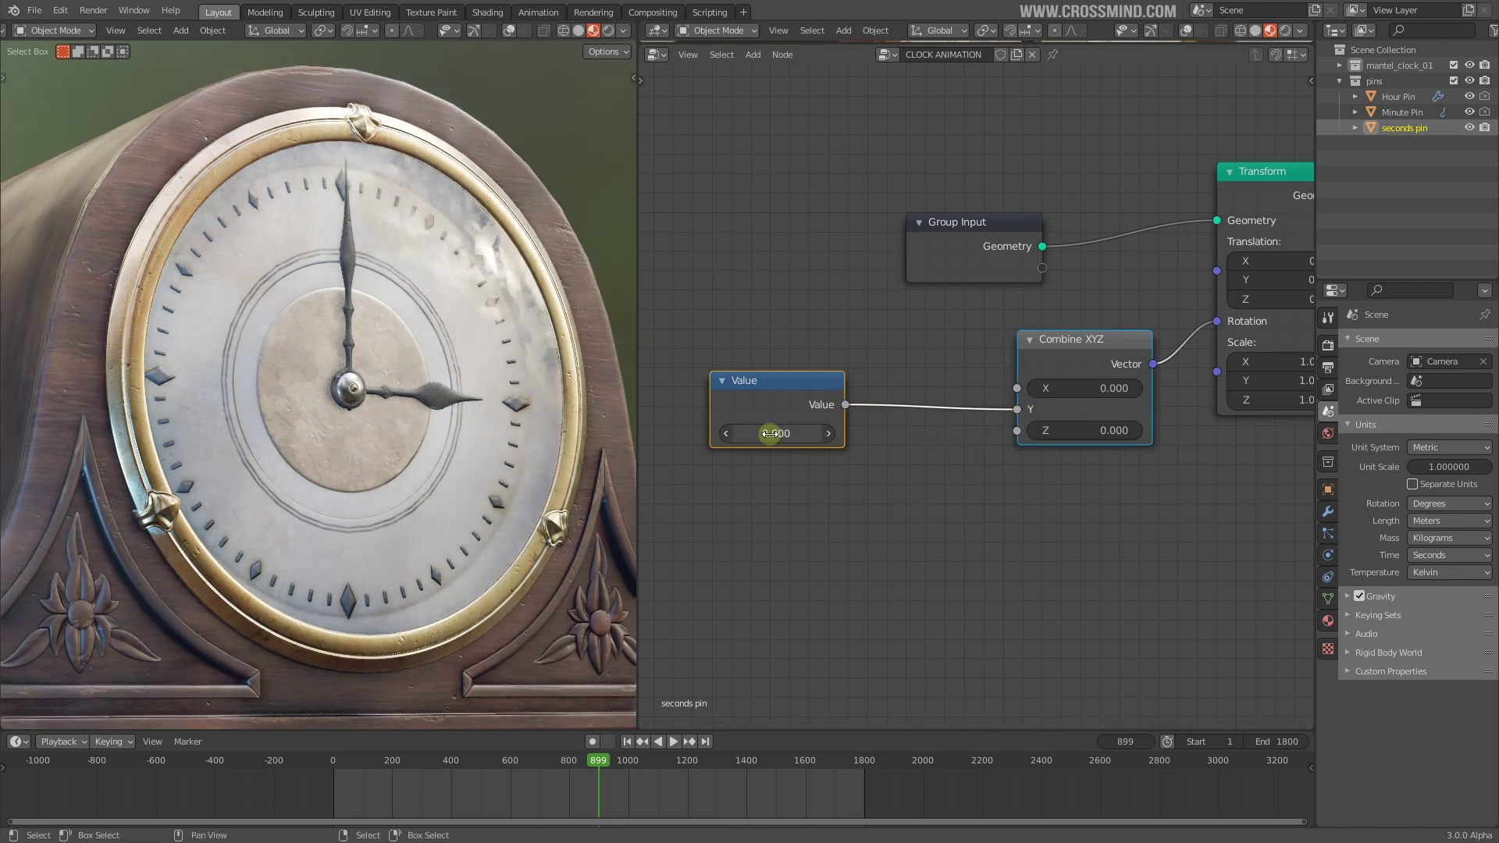
Step: Try out the Value node's number and cut the link from Combine XYZ to the Transform node's Rotation
left_click_drag(775, 433, 845, 433)
key("Escape")
middle_click_drag(785, 496, 490, 530)
right_click_drag(876, 340, 902, 398, "ctrl")
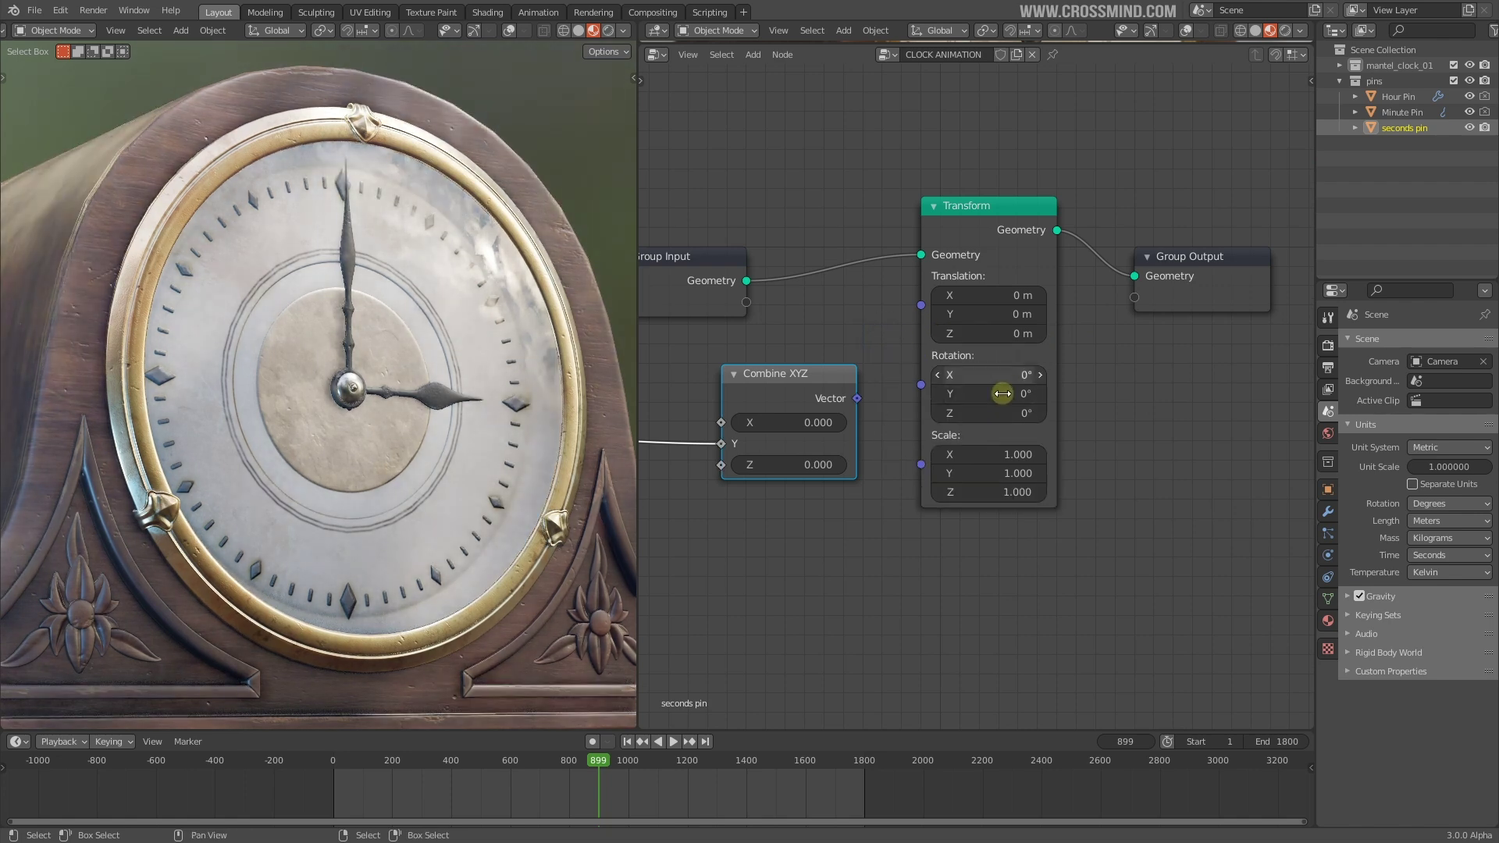
Step: Examine the units used by the Transform node's Rotation fields
scroll(992, 399, "up", 3)
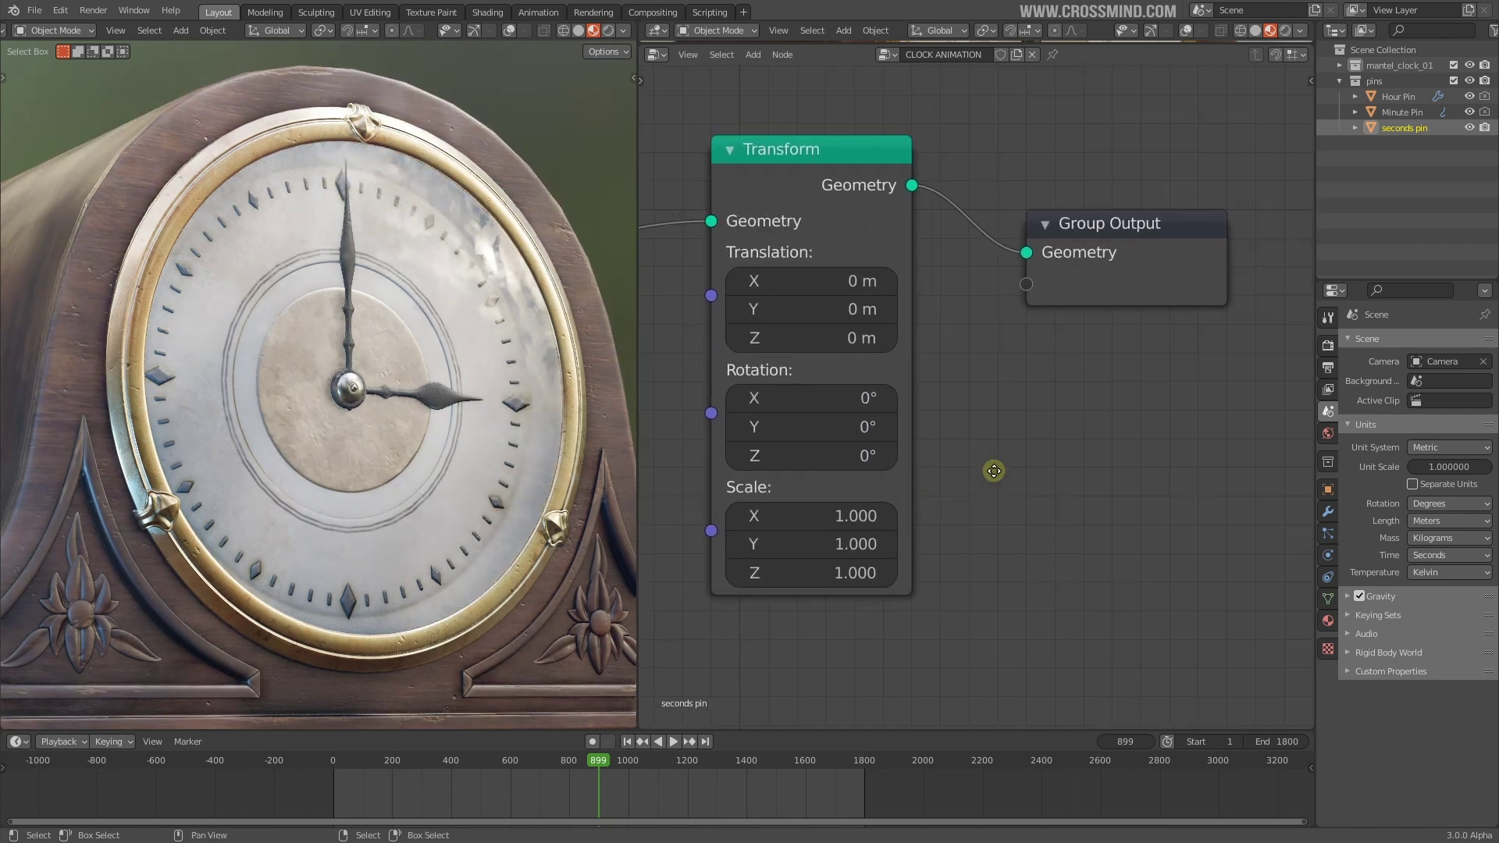
mouse_move(756, 438)
left_mouse_down()
mouse_move(1046, 438)
mouse_move(757, 438)
left_mouse_up()
scroll(1177, 461, "down", 3)
mouse_move(1046, 491)
middle_mouse_down()
mouse_move(1178, 461)
mouse_move(1042, 463)
middle_mouse_up()
scroll(1177, 460, "down", 3)
scroll(936, 484, "up", 3)
scroll(822, 508, "up", 3)
mouse_move(790, 520)
left_mouse_down()
mouse_move(769, 521)
mouse_move(844, 521)
mouse_move(778, 521)
left_mouse_up()
right_click(791, 520)
scroll(812, 519, "down", 4)
scroll(1249, 402, "up", 2)
Step: Reconnect the Combine XYZ vector to the Transform node's Rotation and reposition the Value node
left_click_drag(1056, 427, 1135, 411)
scroll(1093, 422, "down", 2)
scroll(772, 440, "up", 2)
left_click(737, 448)
left_click_drag(737, 454, 772, 466)
middle_click_drag(901, 518, 951, 479)
scroll(910, 487, "up", 2)
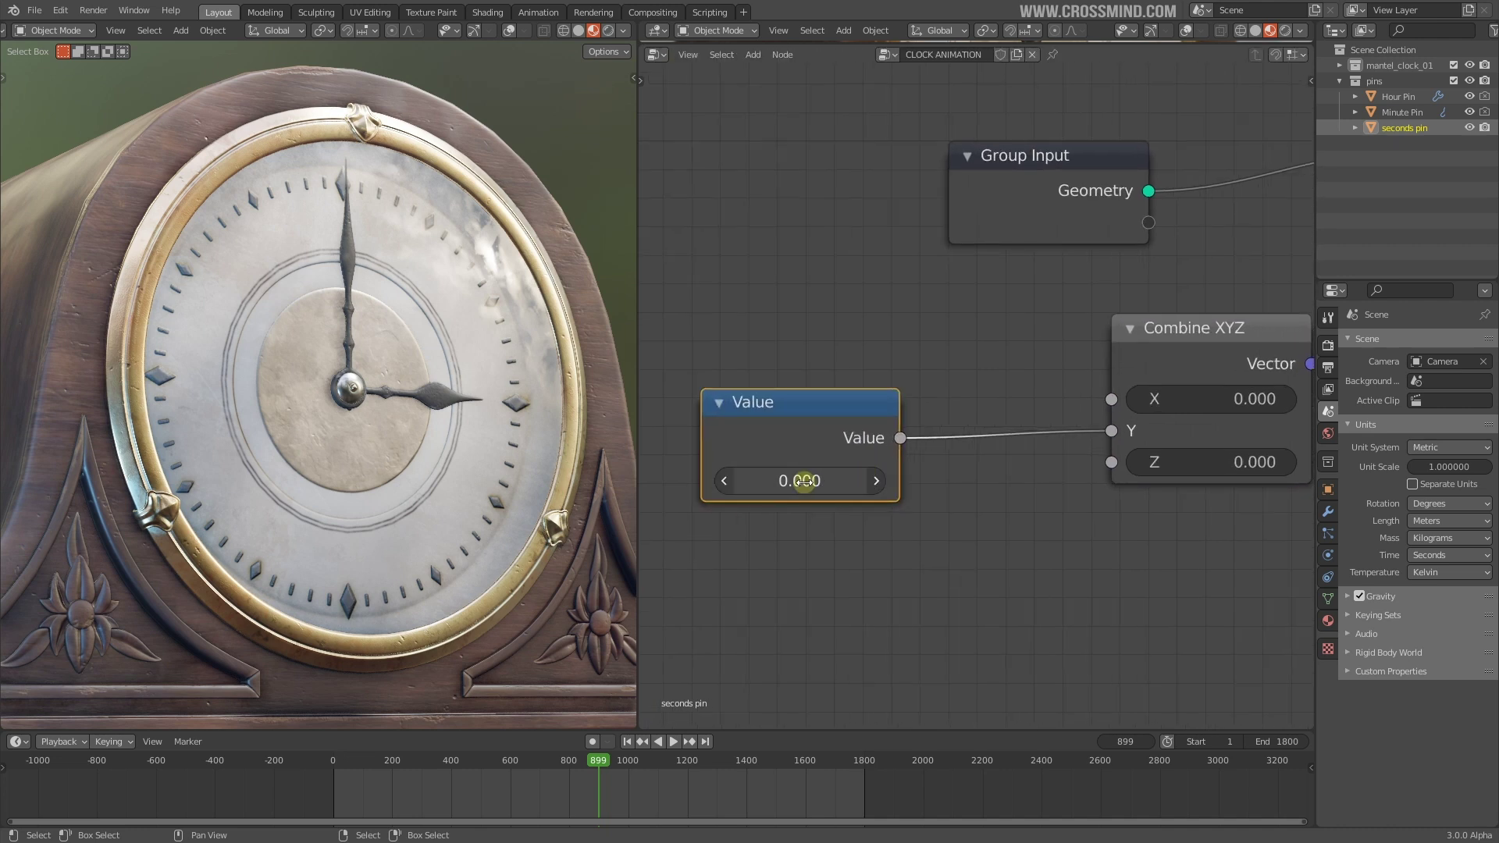
middle_click_drag(803, 484, 773, 489)
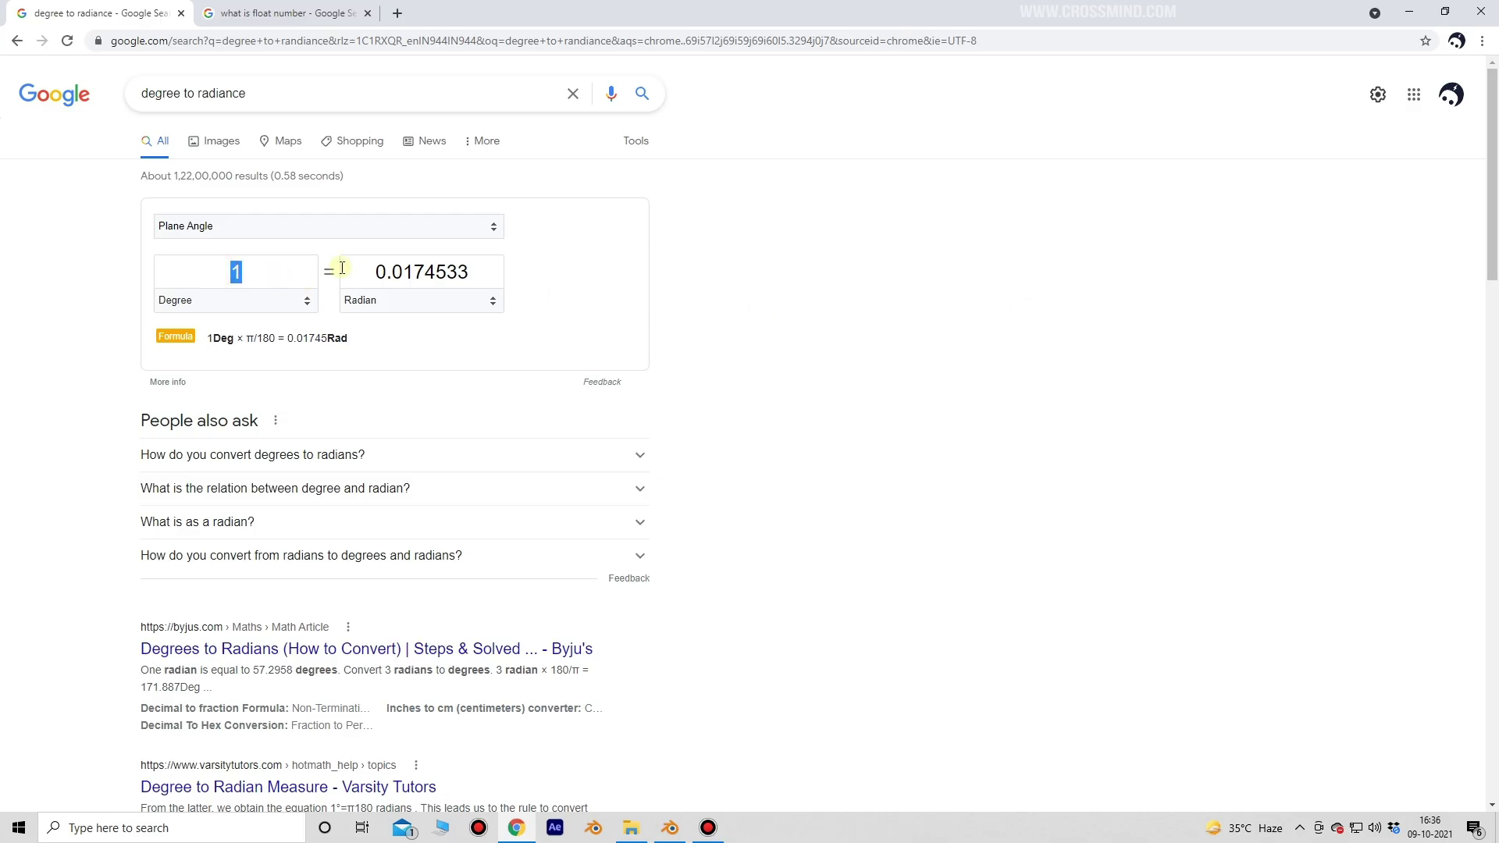
Step: In the browser's angle converter, convert 360 degrees to radians and copy the result
type("360")
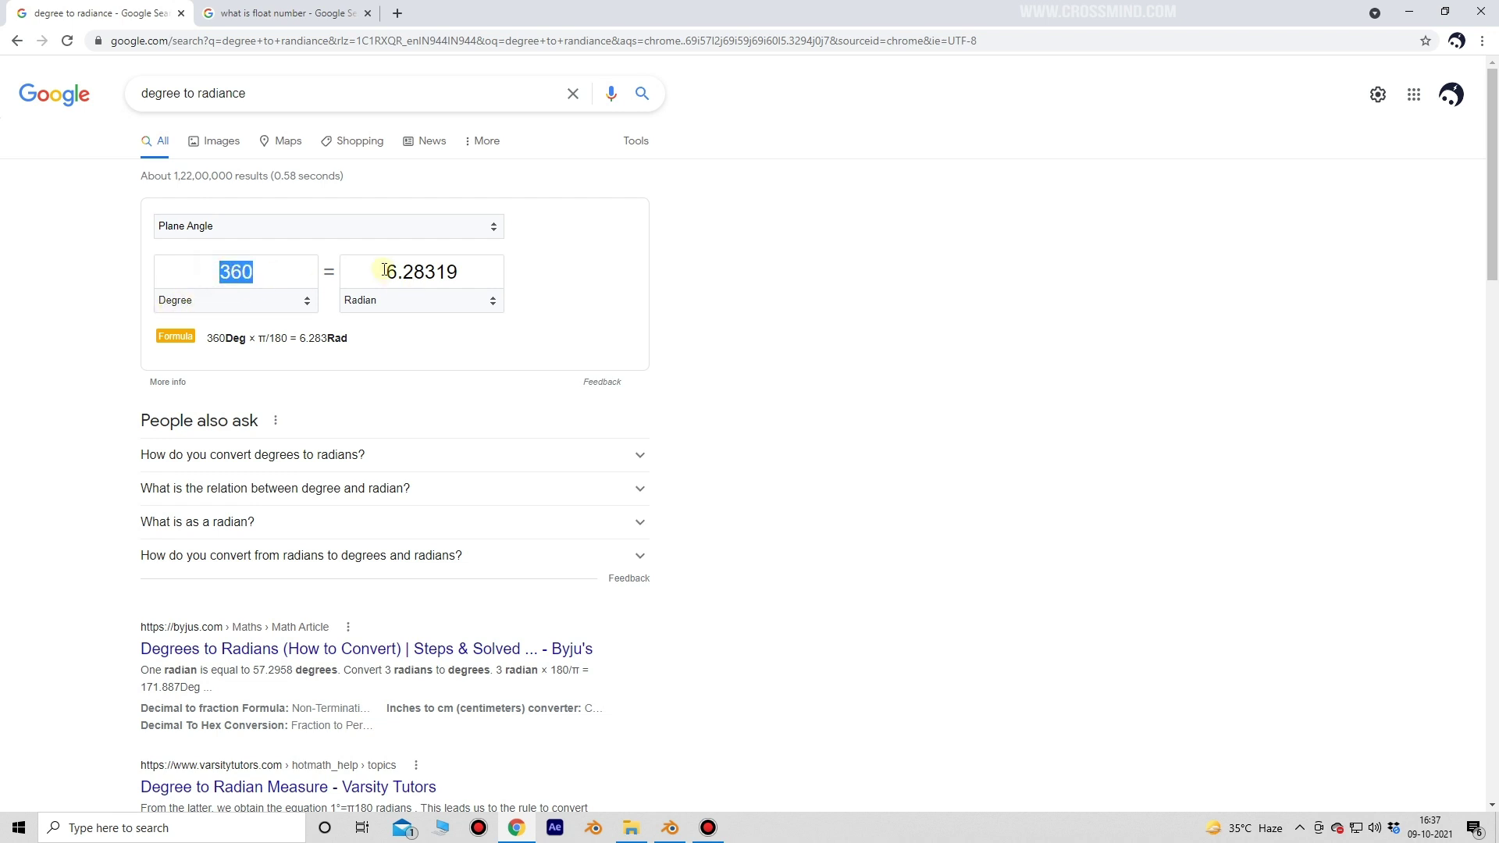
left_click_drag(385, 270, 476, 267)
key("ctrl+c")
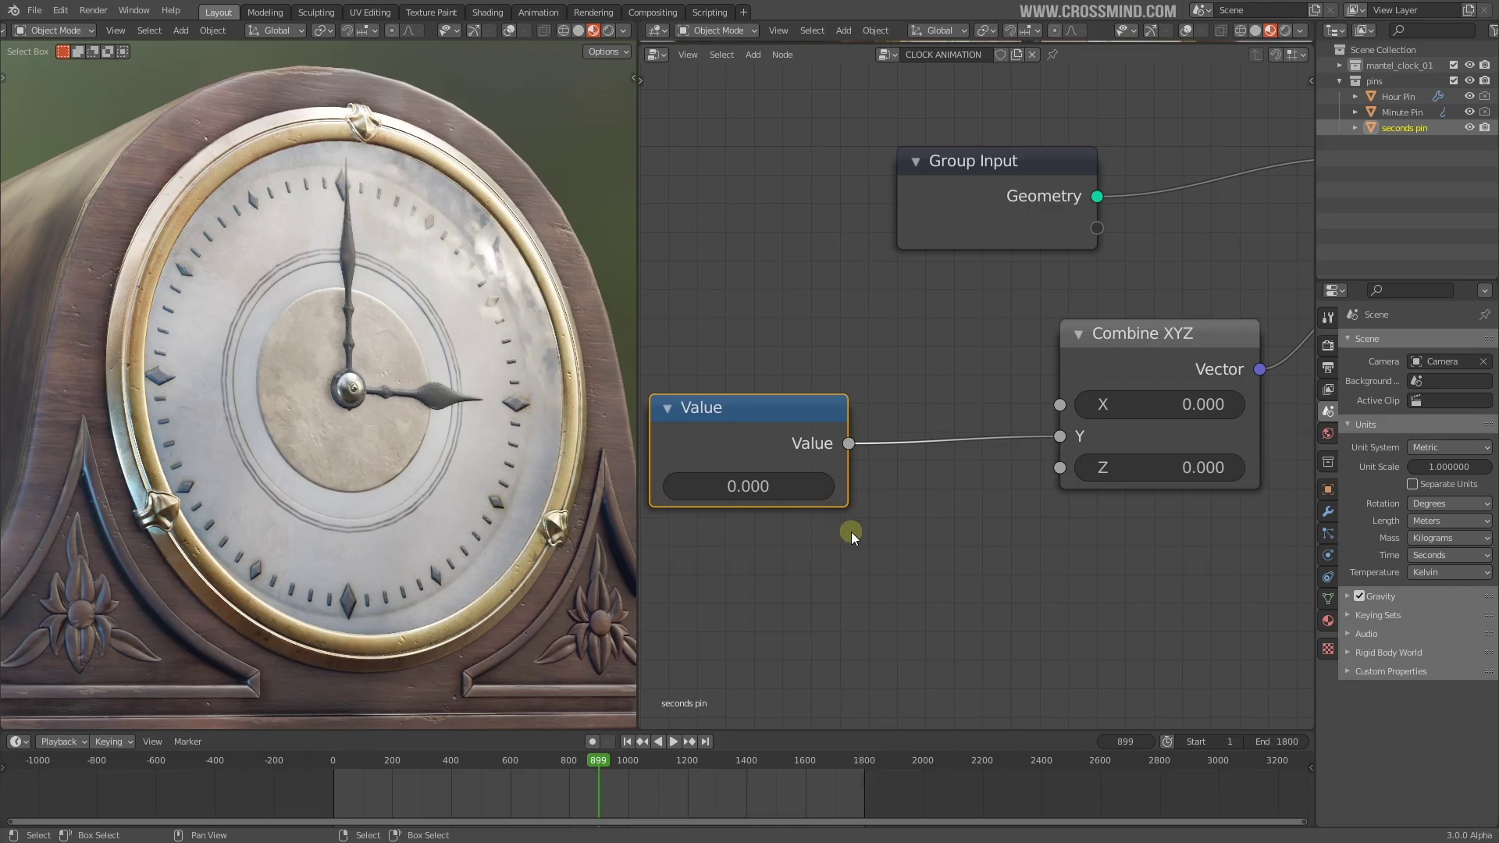
Step: Try raising the Value node to 6.300 to turn the seconds pin, then cancel the change
middle_click_drag(853, 529, 909, 489)
left_click_drag(765, 472, 867, 472)
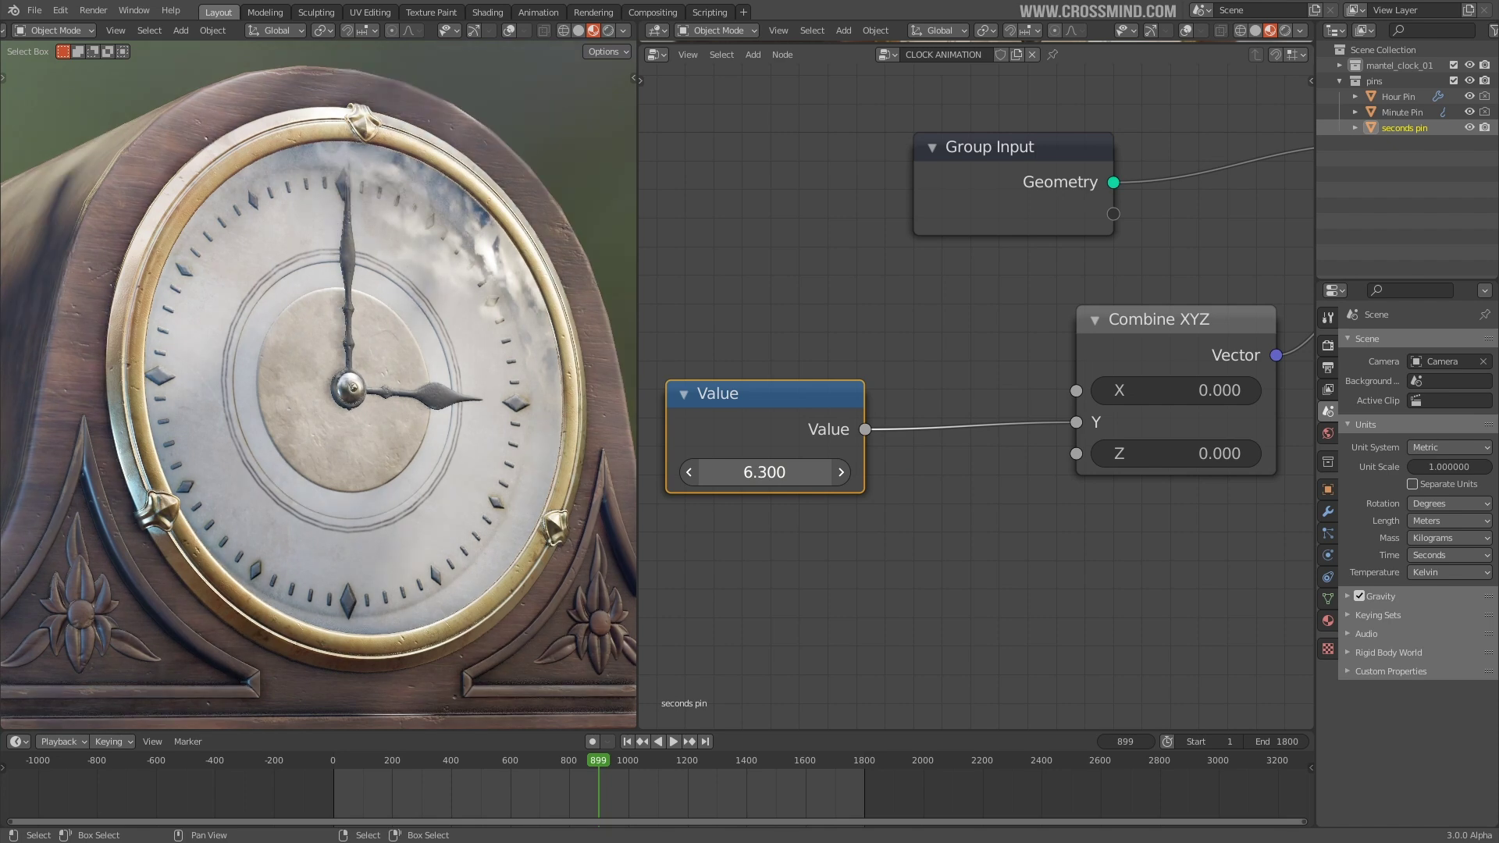
right_click(764, 472)
scroll(807, 490, "down", 2)
middle_click_drag(934, 488, 949, 461)
Step: Show the scene's frame rate and frame range settings and multiply 30 by 60 in the Calculator
left_click(1328, 367)
left_click(1329, 411)
left_click(1329, 389)
left_click(1329, 369)
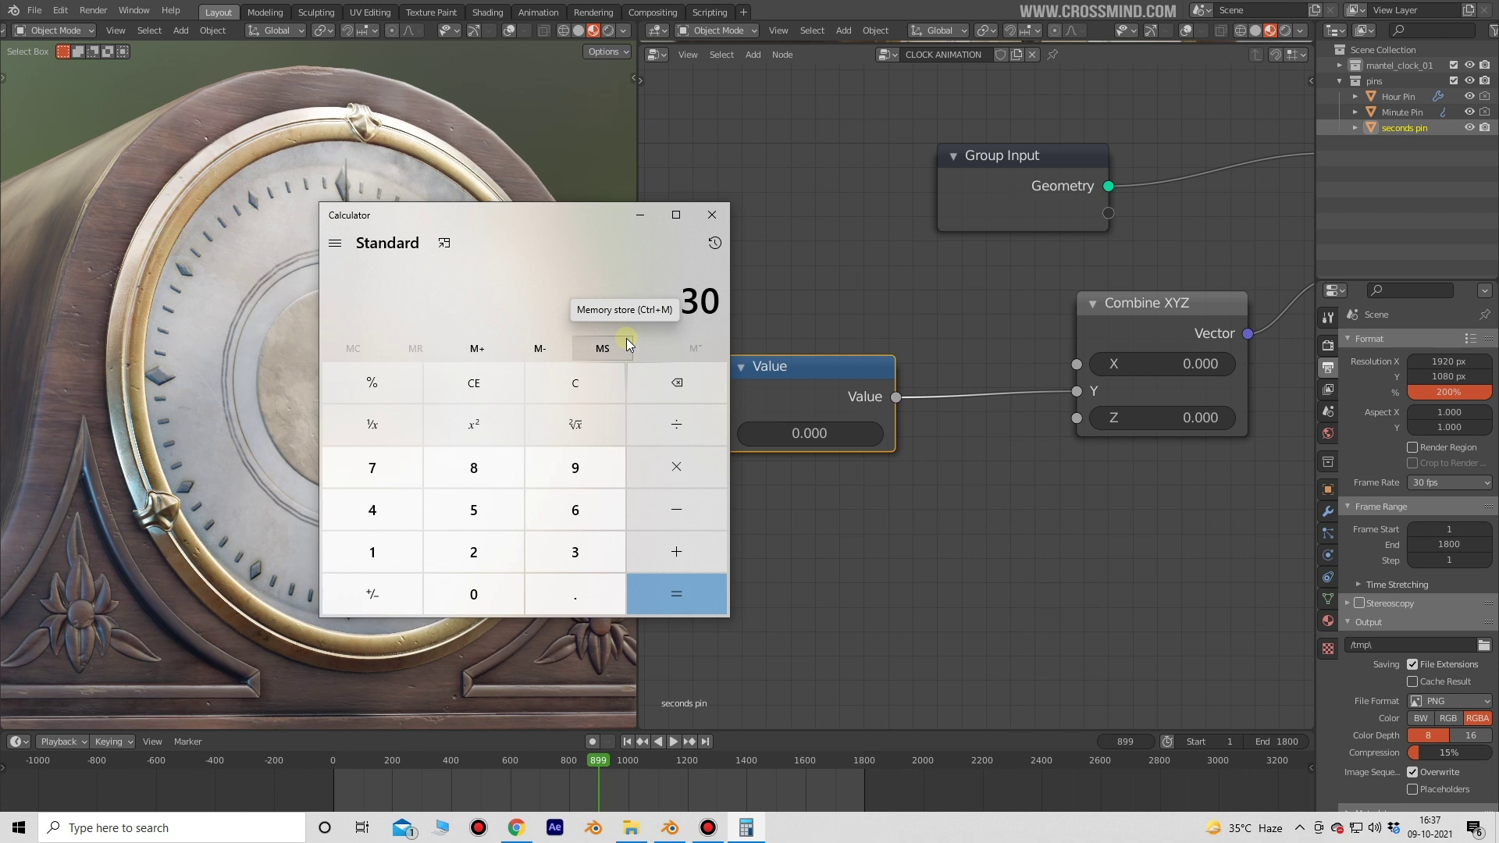
type("*")
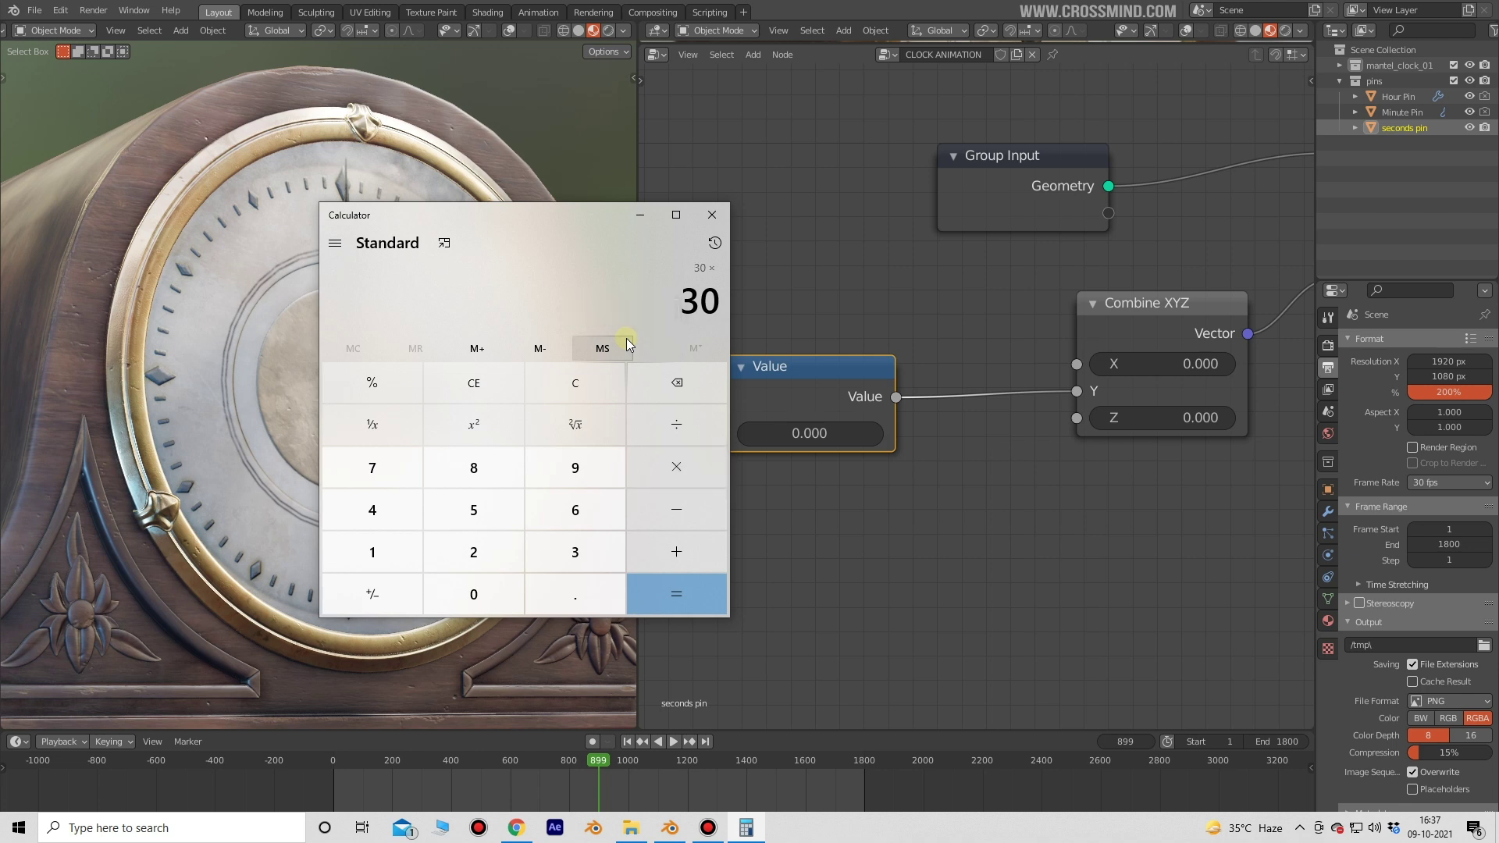
type("60")
key("Return")
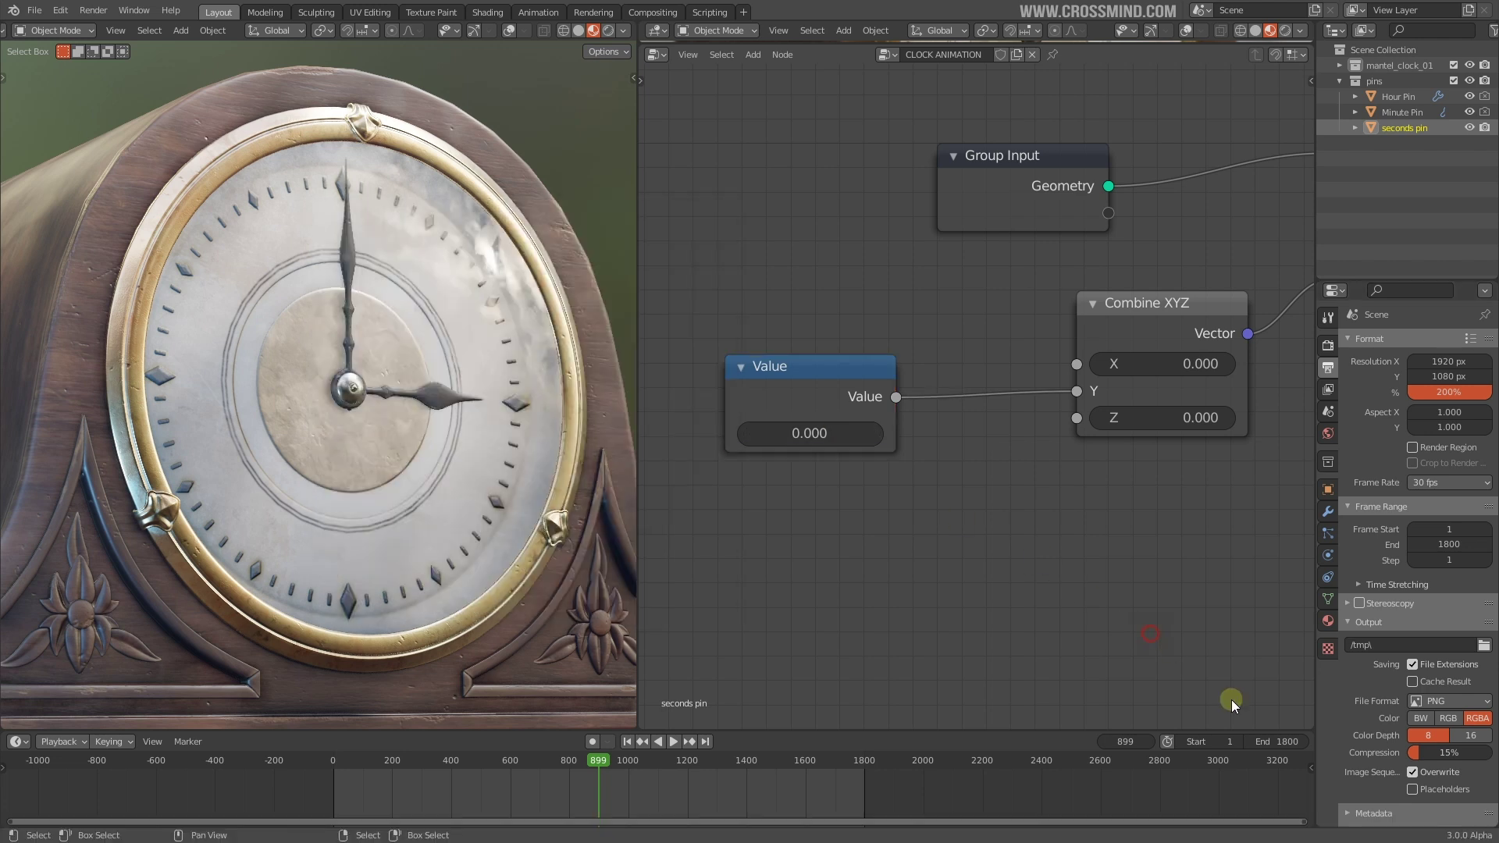
Step: Divide the copied radian value 6.28319 by 1800 in the Calculator and copy the result
scroll(1292, 746, "up", 2)
scroll(696, 787, "up", 3)
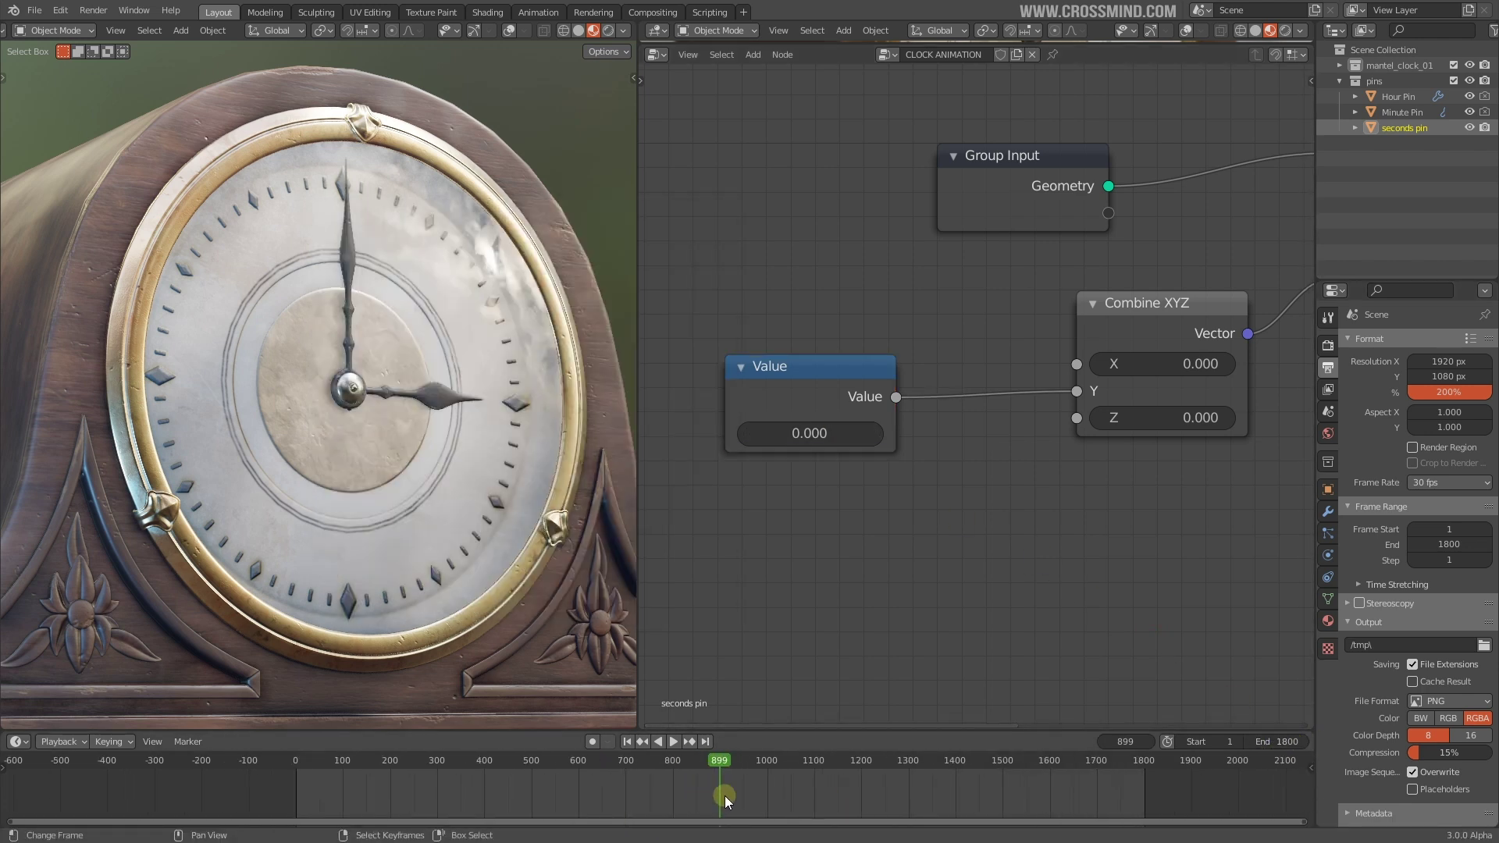
middle_click_drag(695, 792, 619, 787)
middle_click_drag(956, 528, 961, 538)
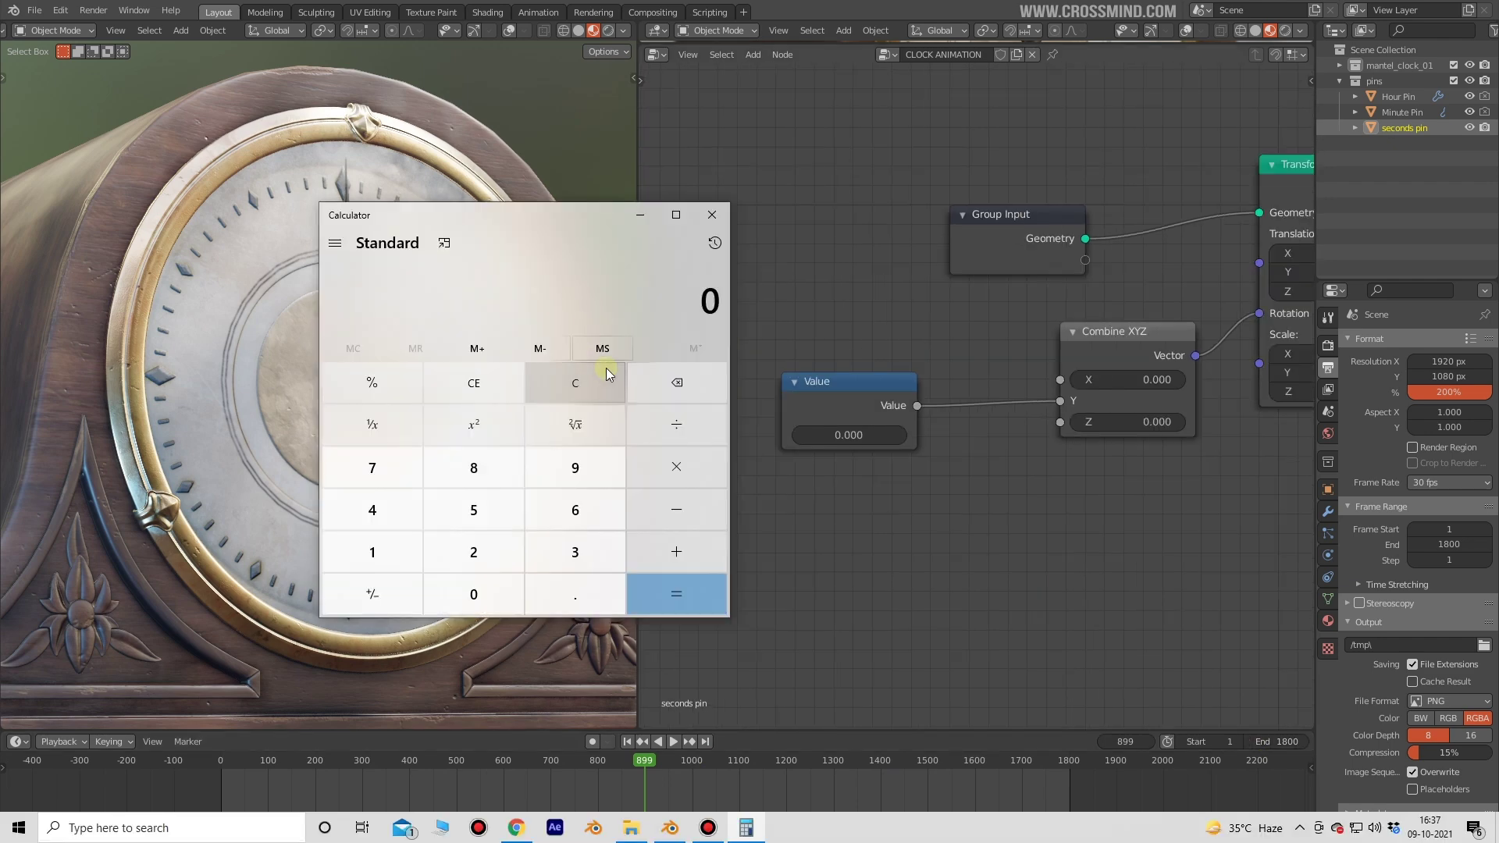
key("ctrl+v")
left_click_drag(603, 300, 679, 297)
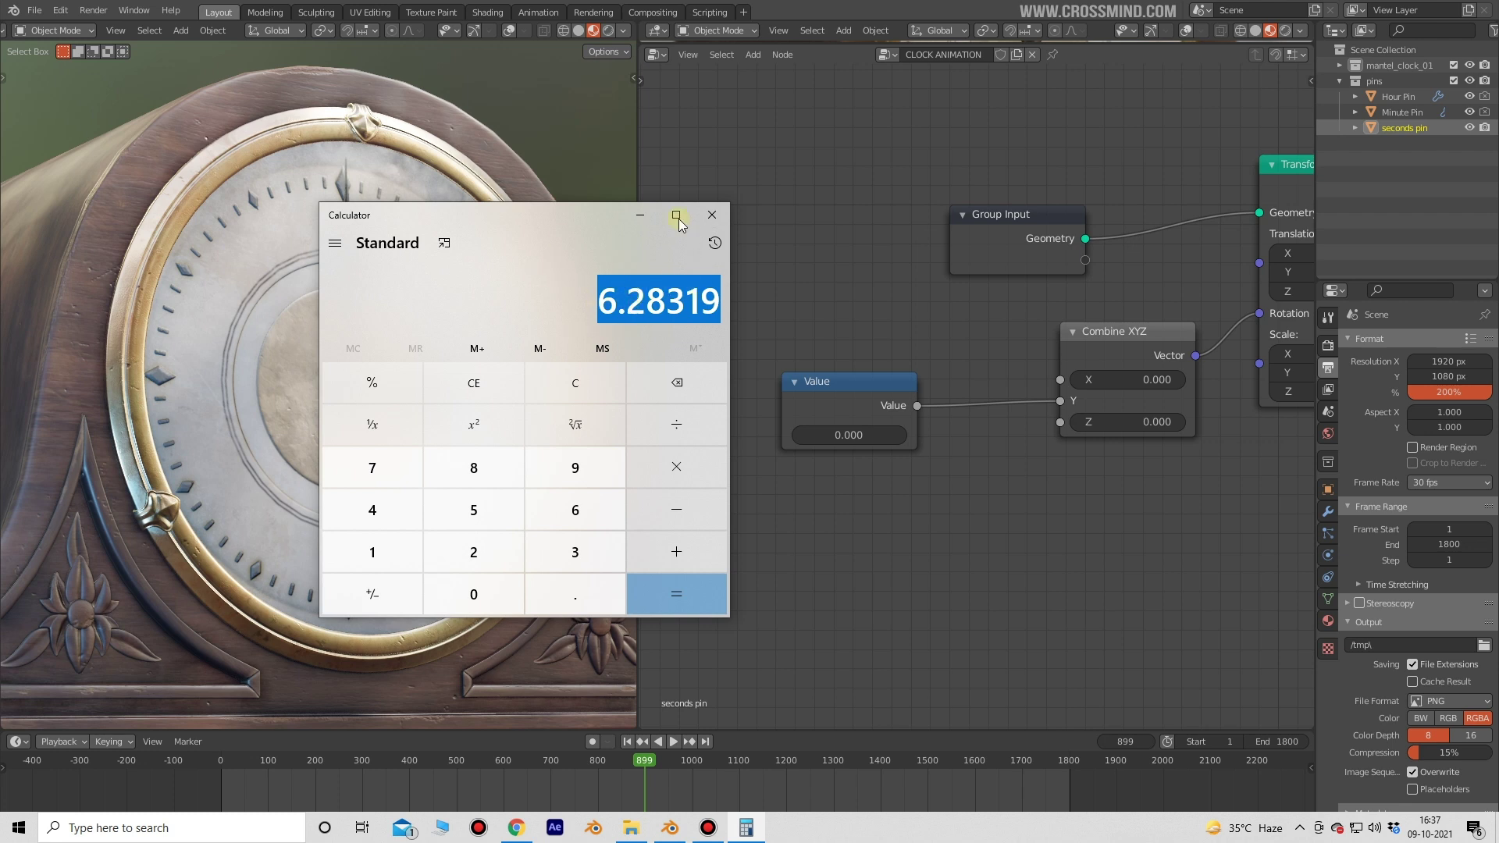
left_click_drag(581, 217, 853, 206)
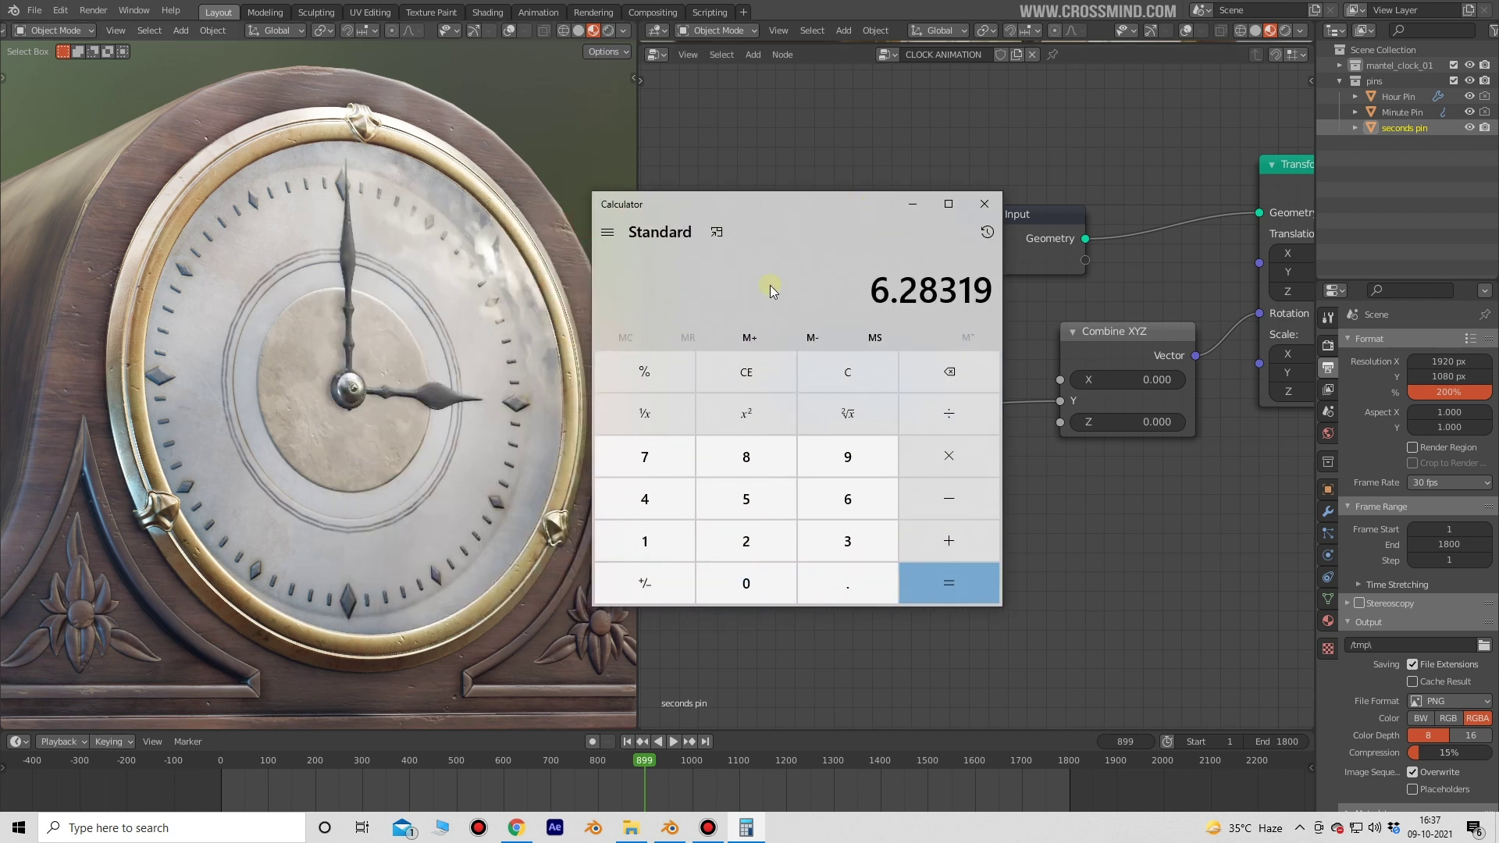
type("/1800")
key("Return")
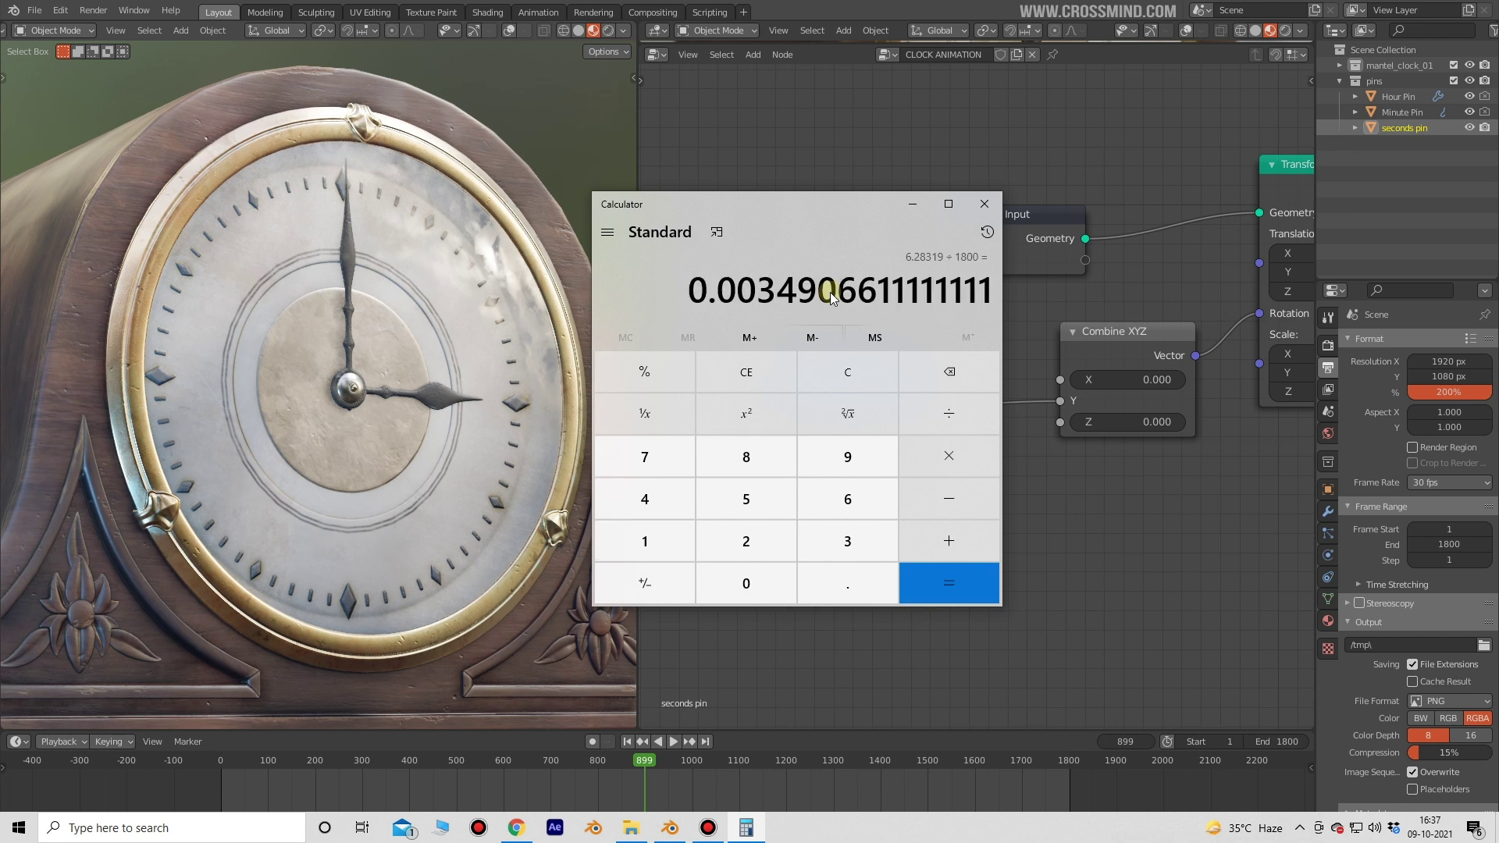
left_click_drag(693, 290, 992, 291)
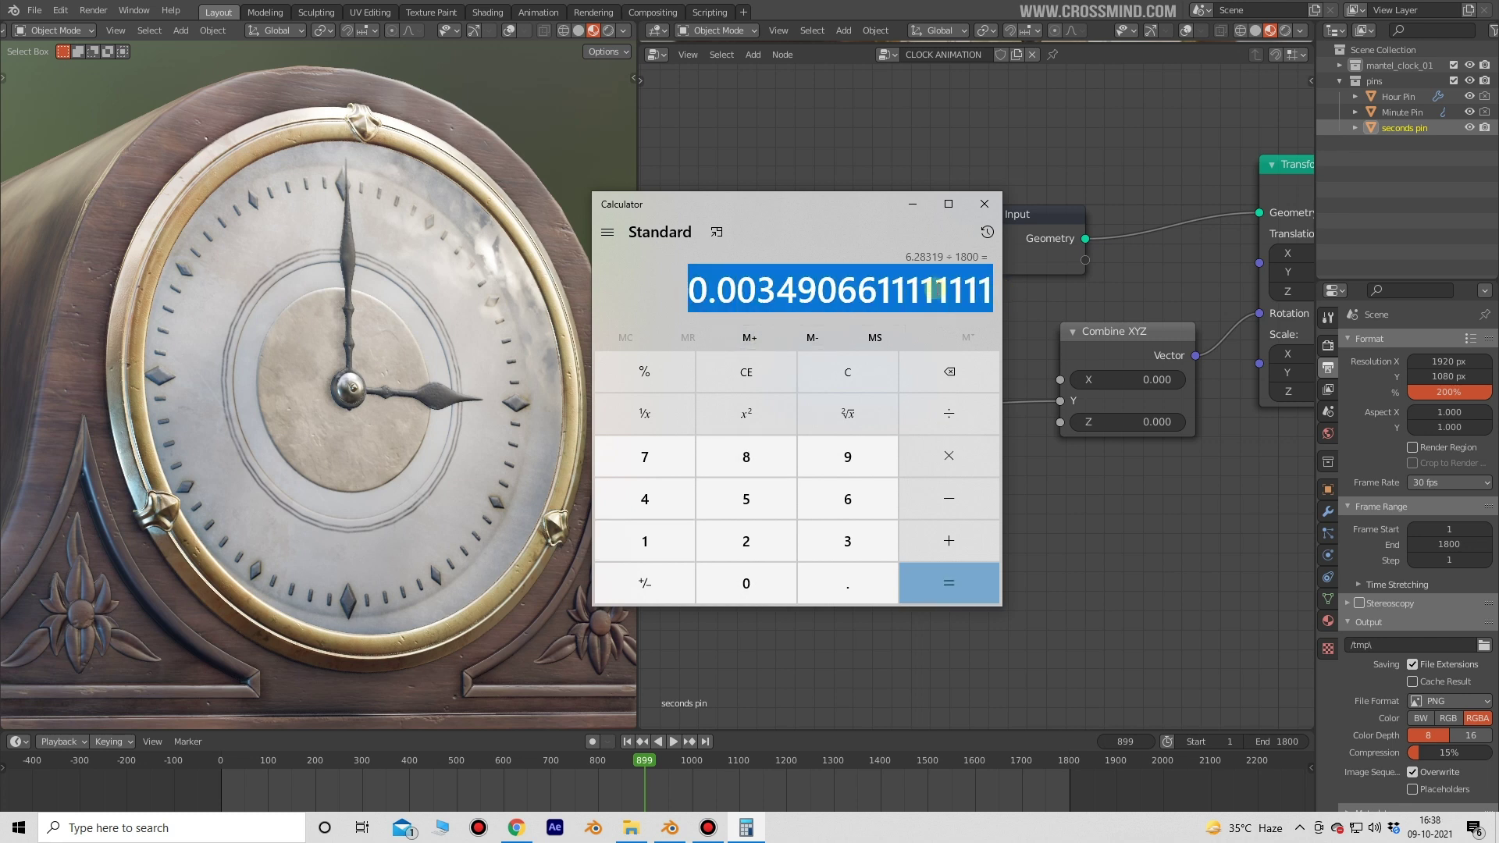
left_click(1110, 508)
Step: Try keyframing the Value node's number at frame 0 and undo the attempt
middle_click_drag(898, 429, 995, 420)
scroll(976, 413, "down", 3)
left_click_drag(954, 406, 913, 399)
scroll(911, 537, "up", 7)
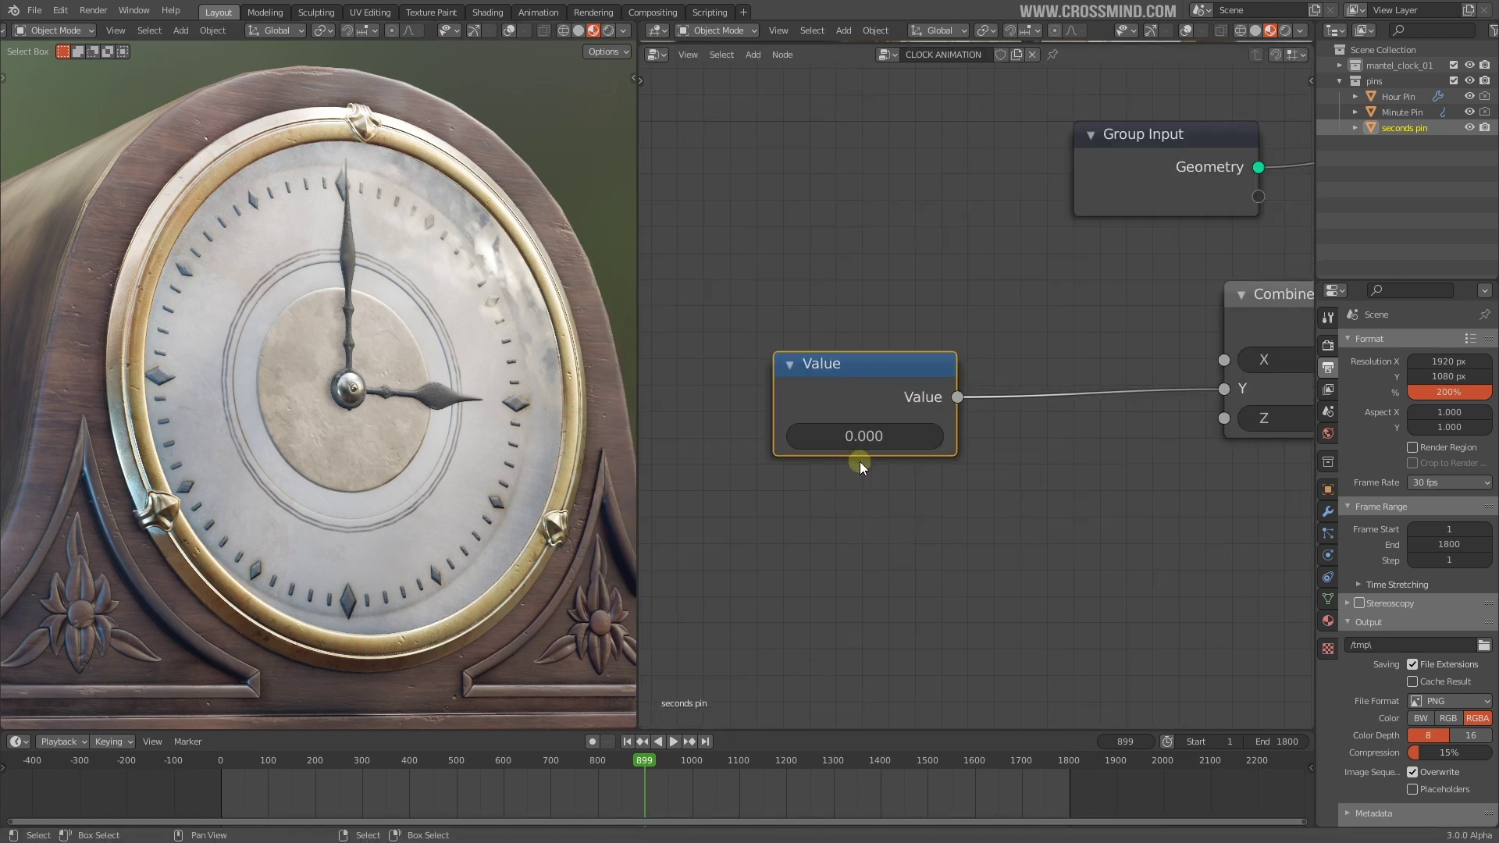
left_click_drag(523, 767, 224, 788)
key("i")
left_click_drag(860, 437, 941, 437)
key("ctrl+z")
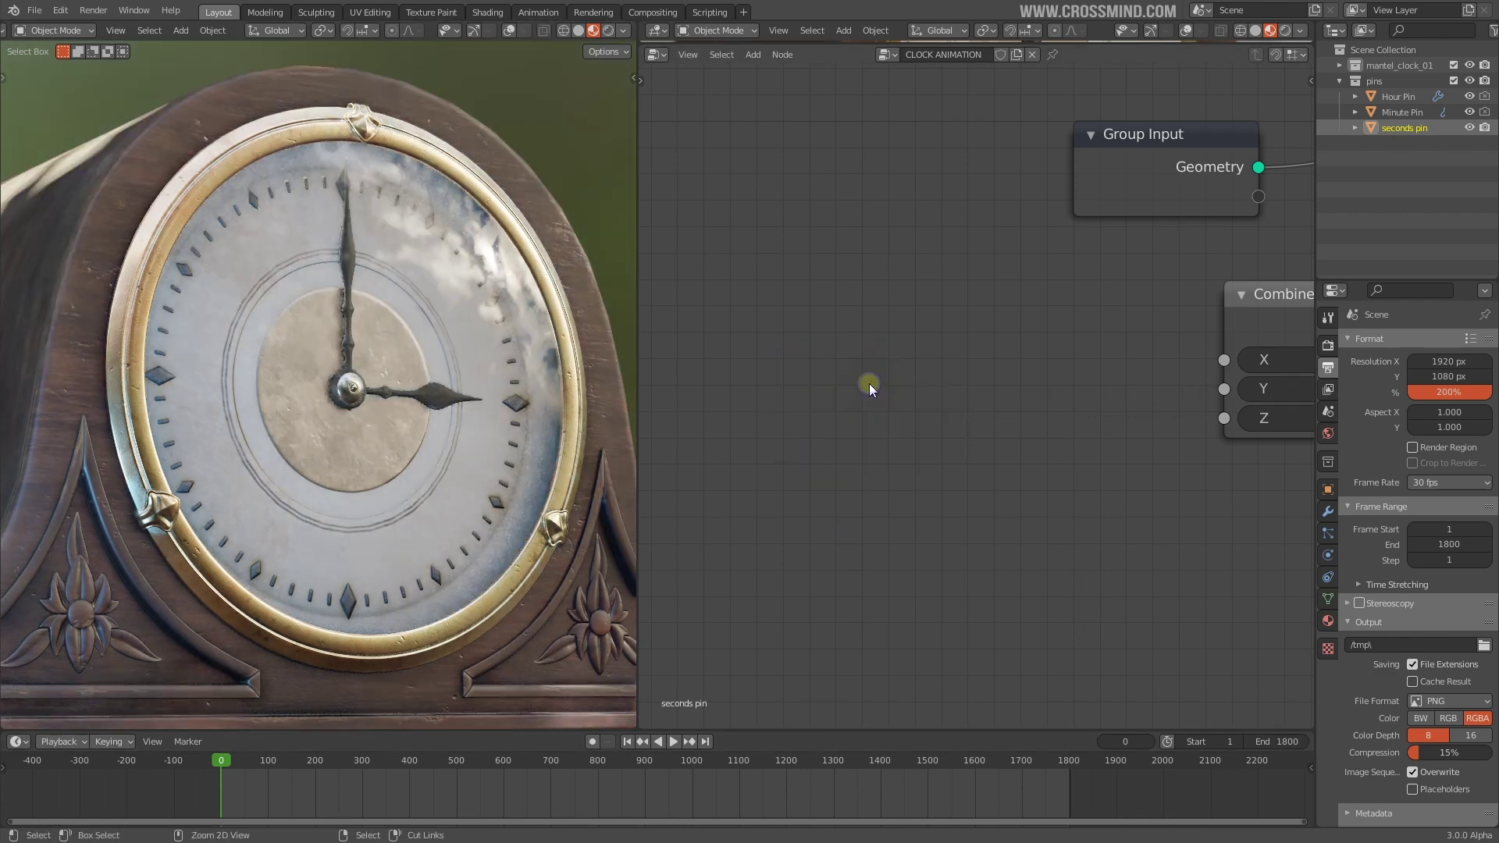
Step: Drive a new Value node with the frame expression and test it by scrubbing and playing the timeline
scroll(869, 383, "up", 1)
left_click(871, 465)
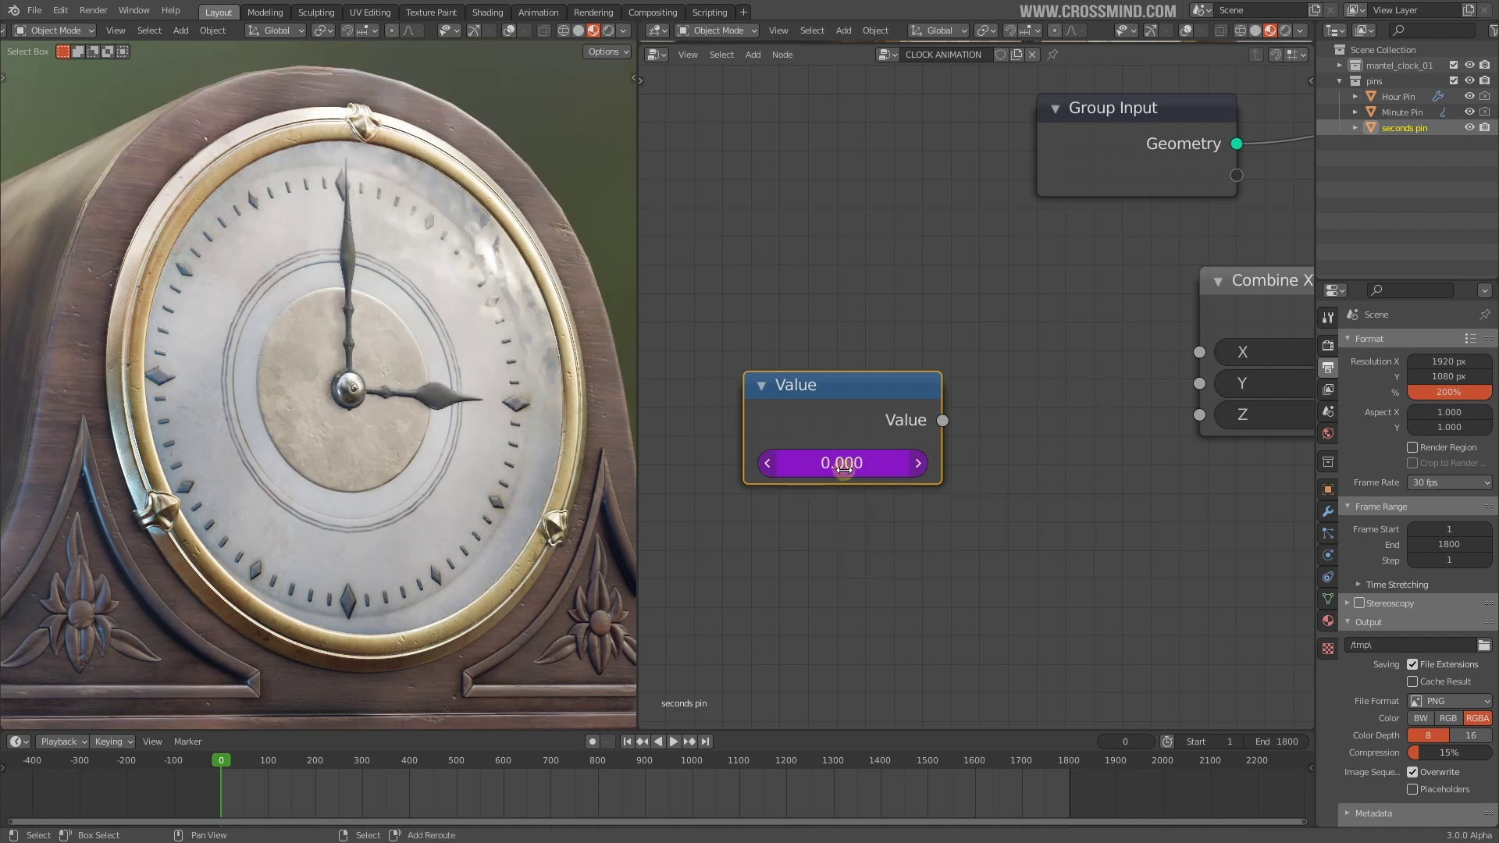
left_click_drag(228, 762, 319, 762)
key("space")
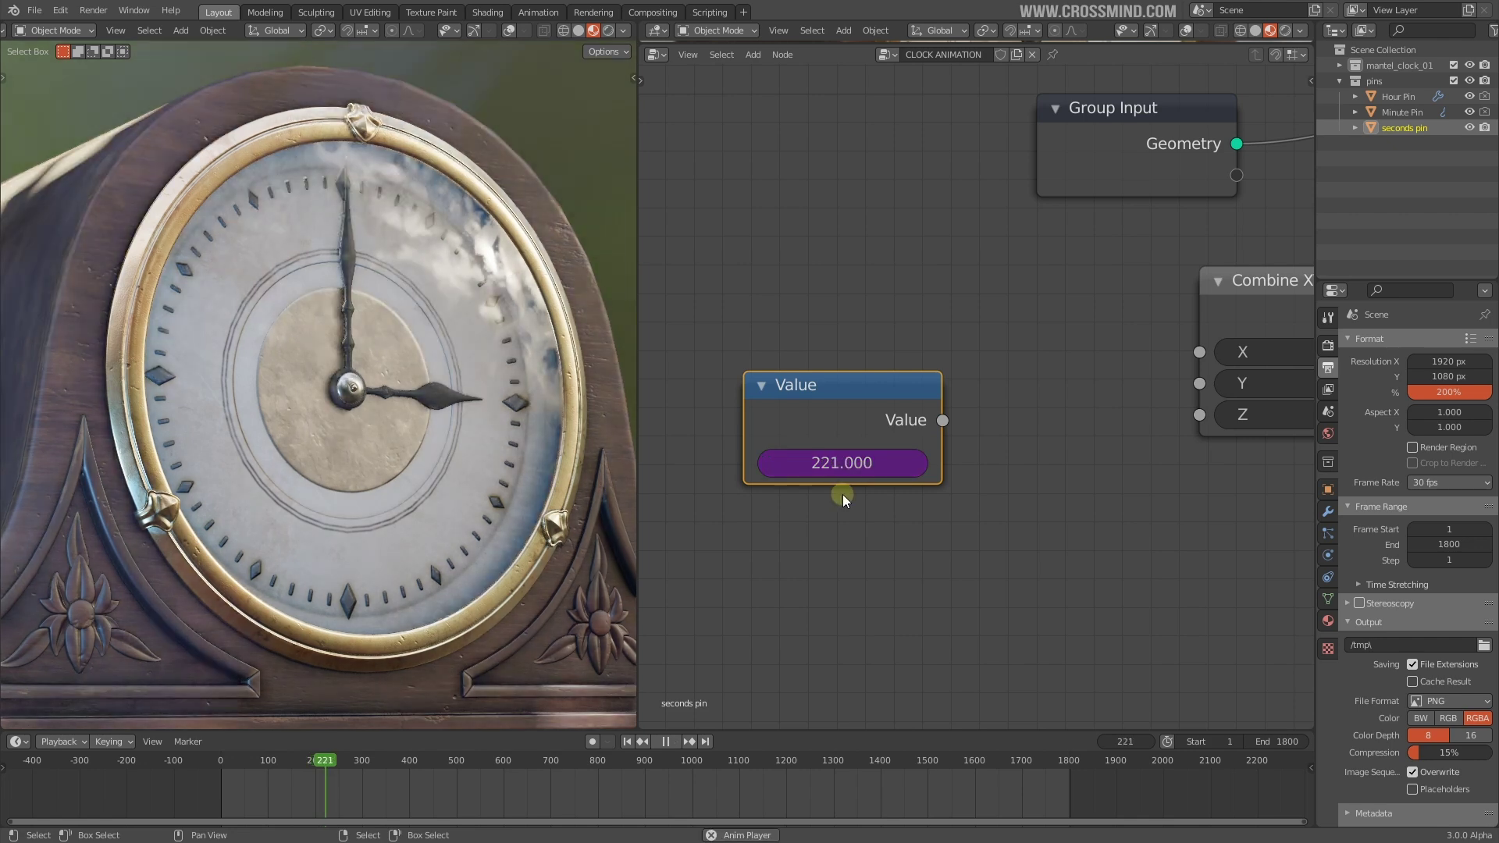
double_click(861, 467)
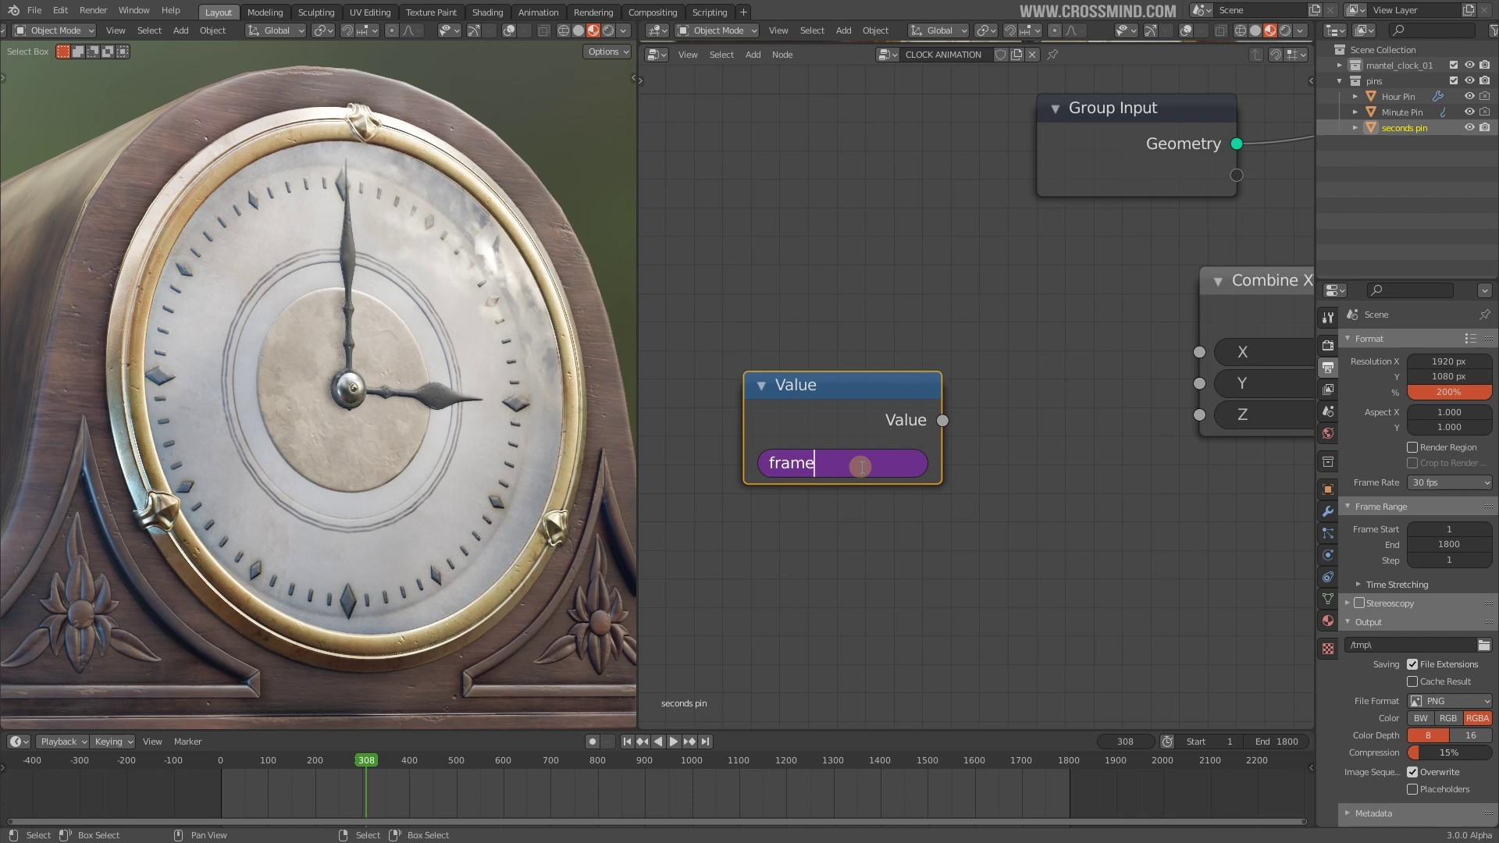
key("Return")
key("space")
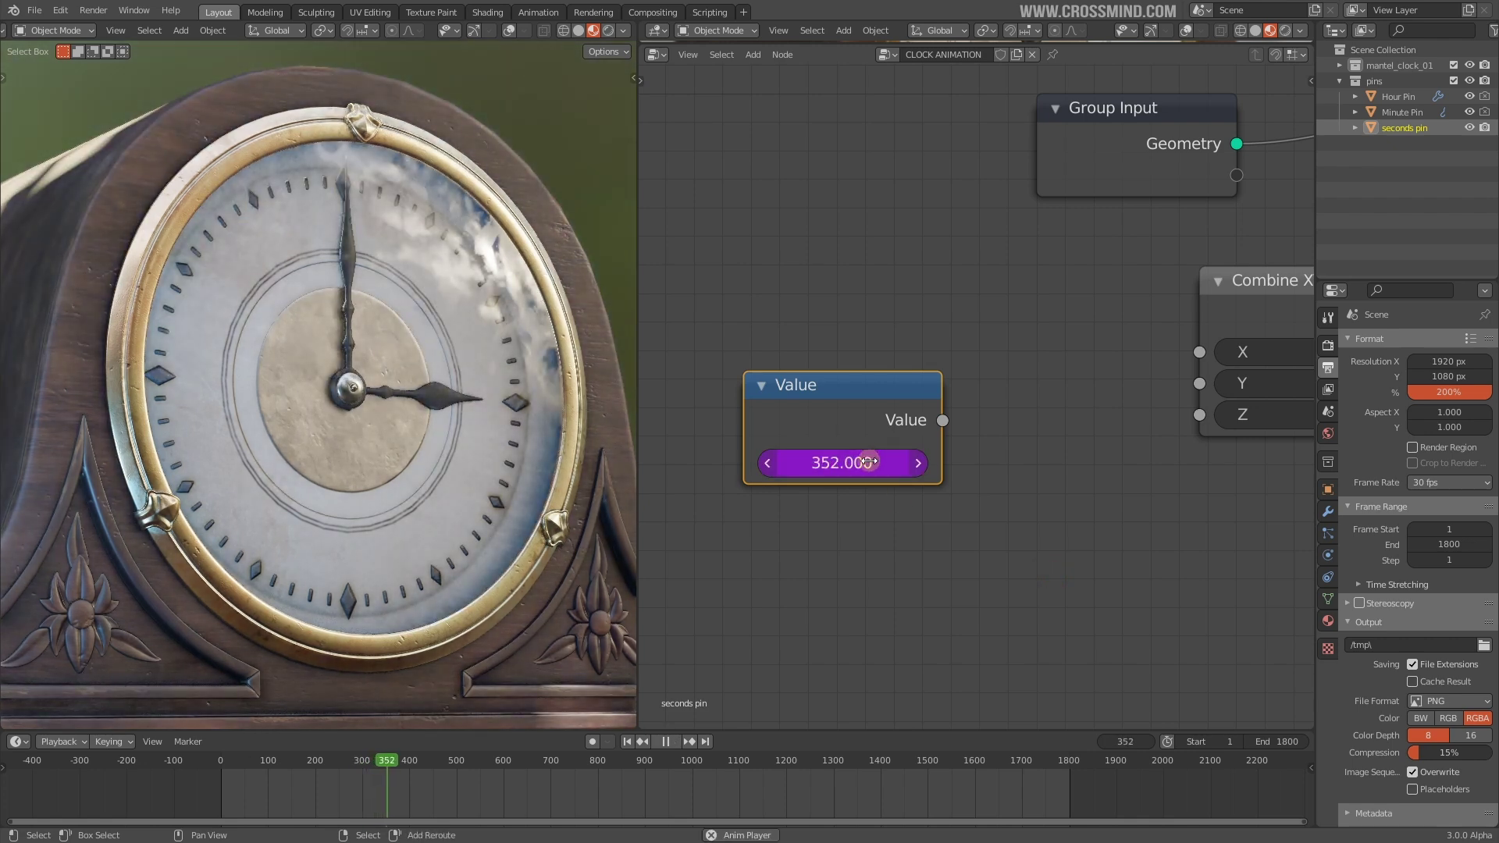
Step: Set the Value node's driver expression to frame*0.0034906611111111
middle_click_drag(861, 467, 809, 448)
double_click(809, 448)
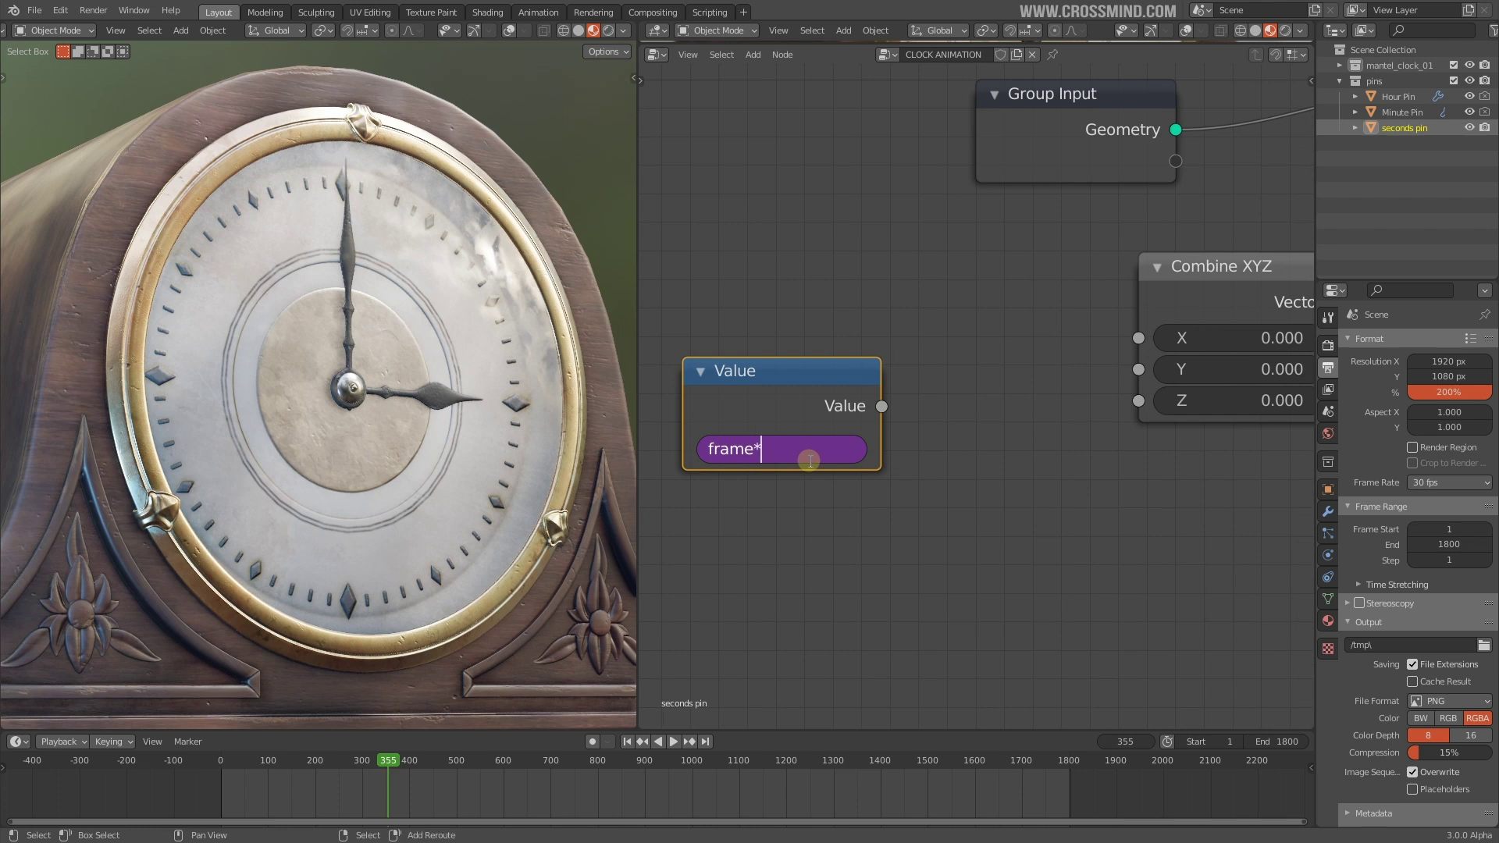
type("0.0034906611111111")
left_click(807, 449)
Step: Examine the digits of the per-frame rotation value in the Calculator
key("alt+Tab")
left_click(747, 286)
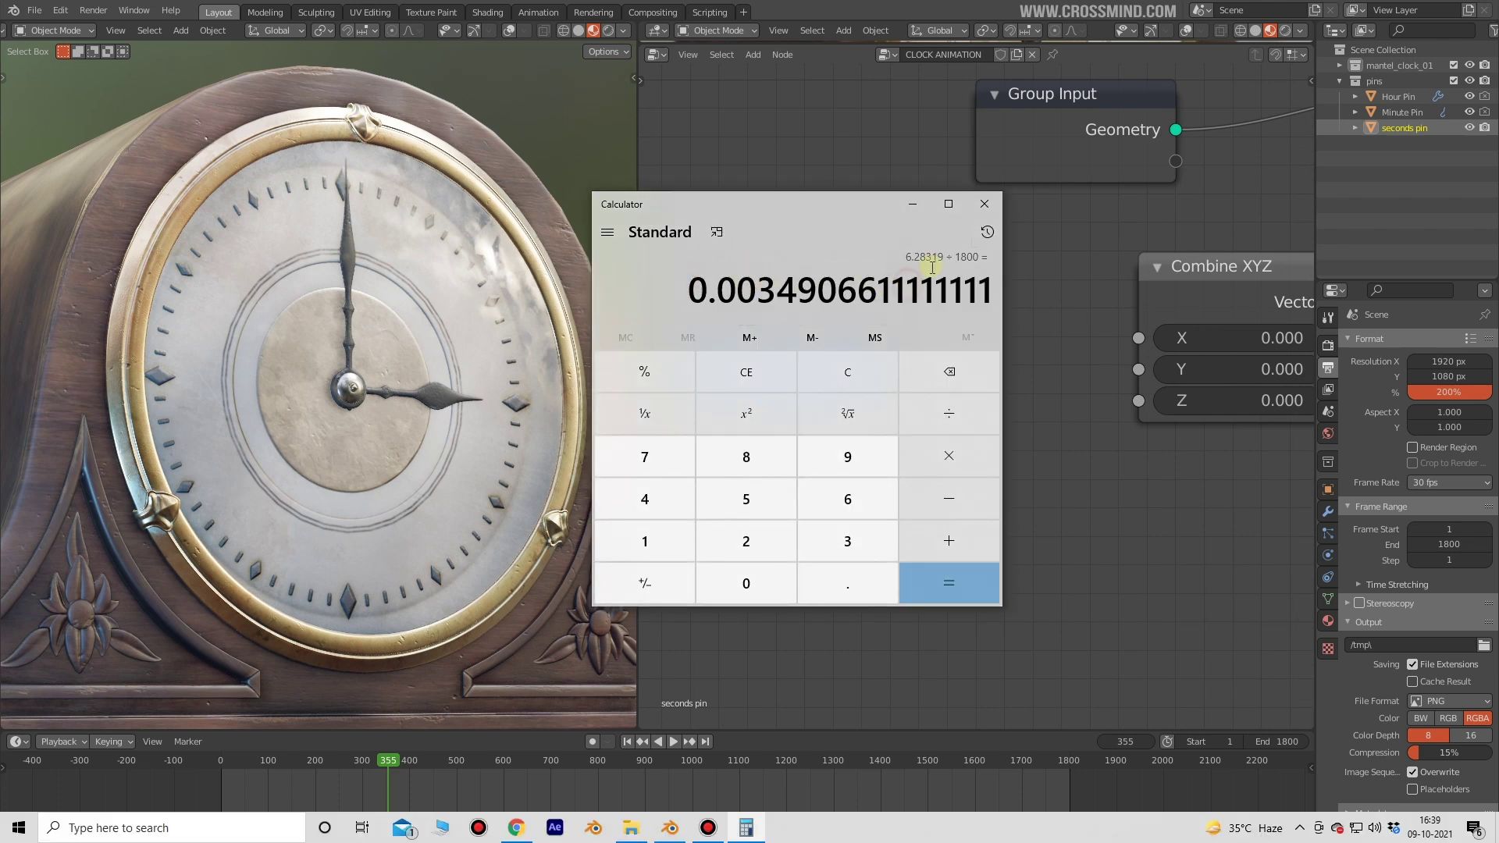
left_click_drag(826, 288, 921, 289)
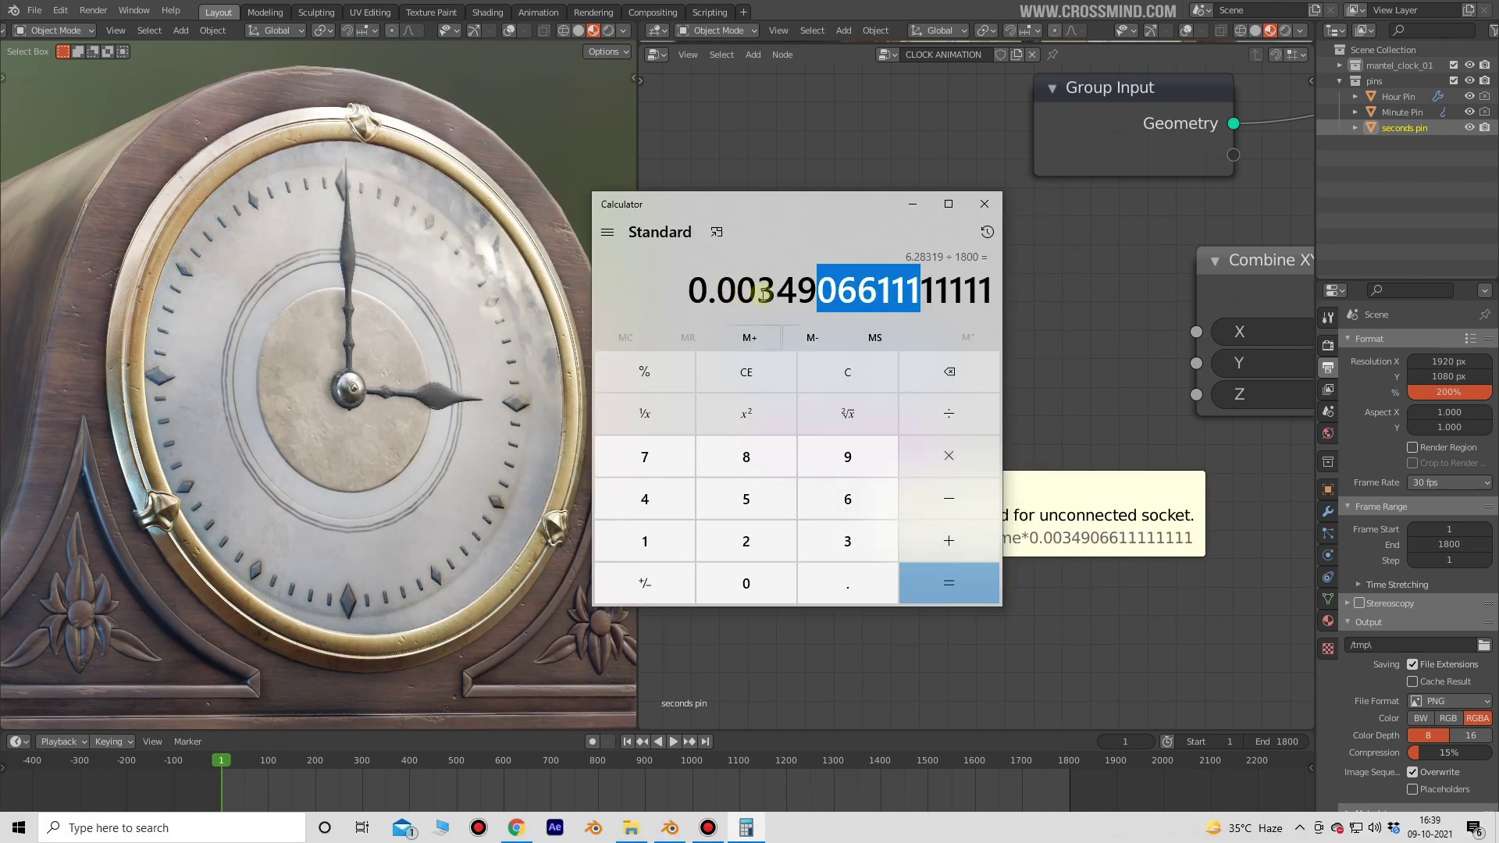
left_click_drag(764, 290, 778, 292)
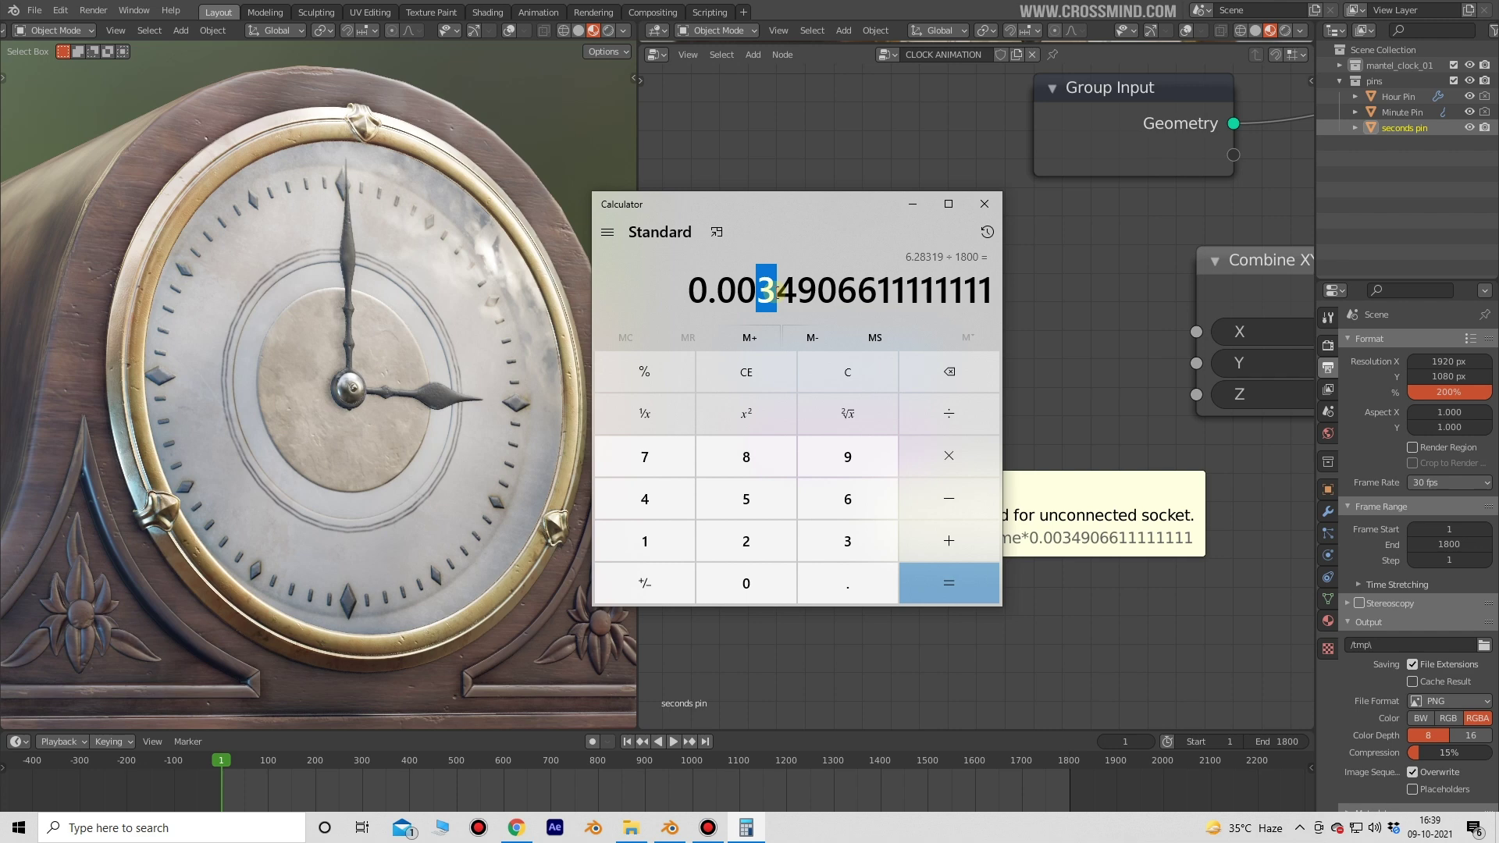
left_click(690, 291)
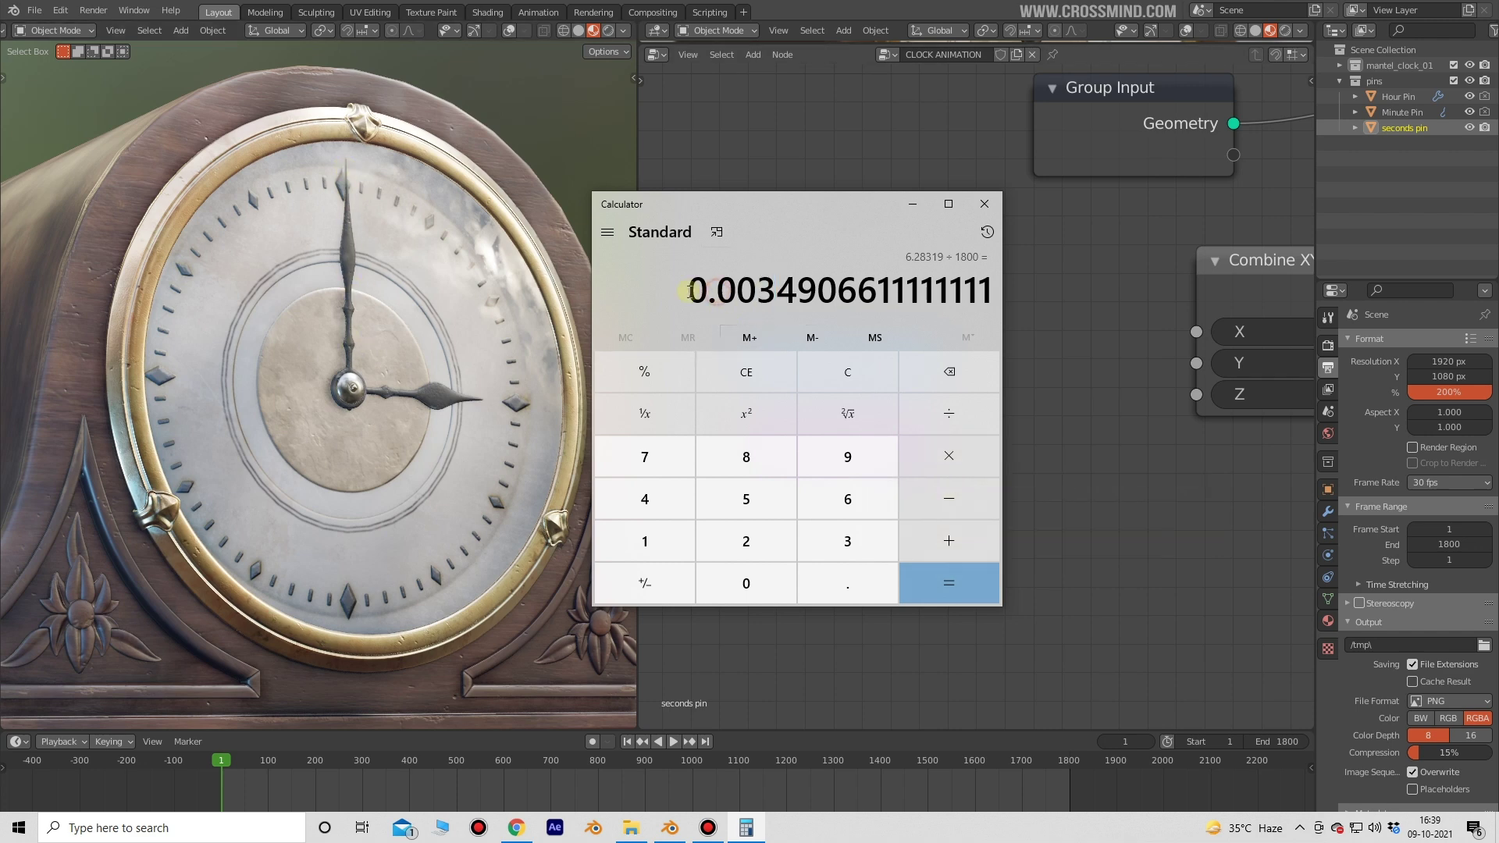
key("alt+Tab")
Step: Connect the driven Value node to the Combine XYZ's Y input and play the animation
middle_click_drag(997, 423, 860, 422)
scroll(859, 422, "down", 1)
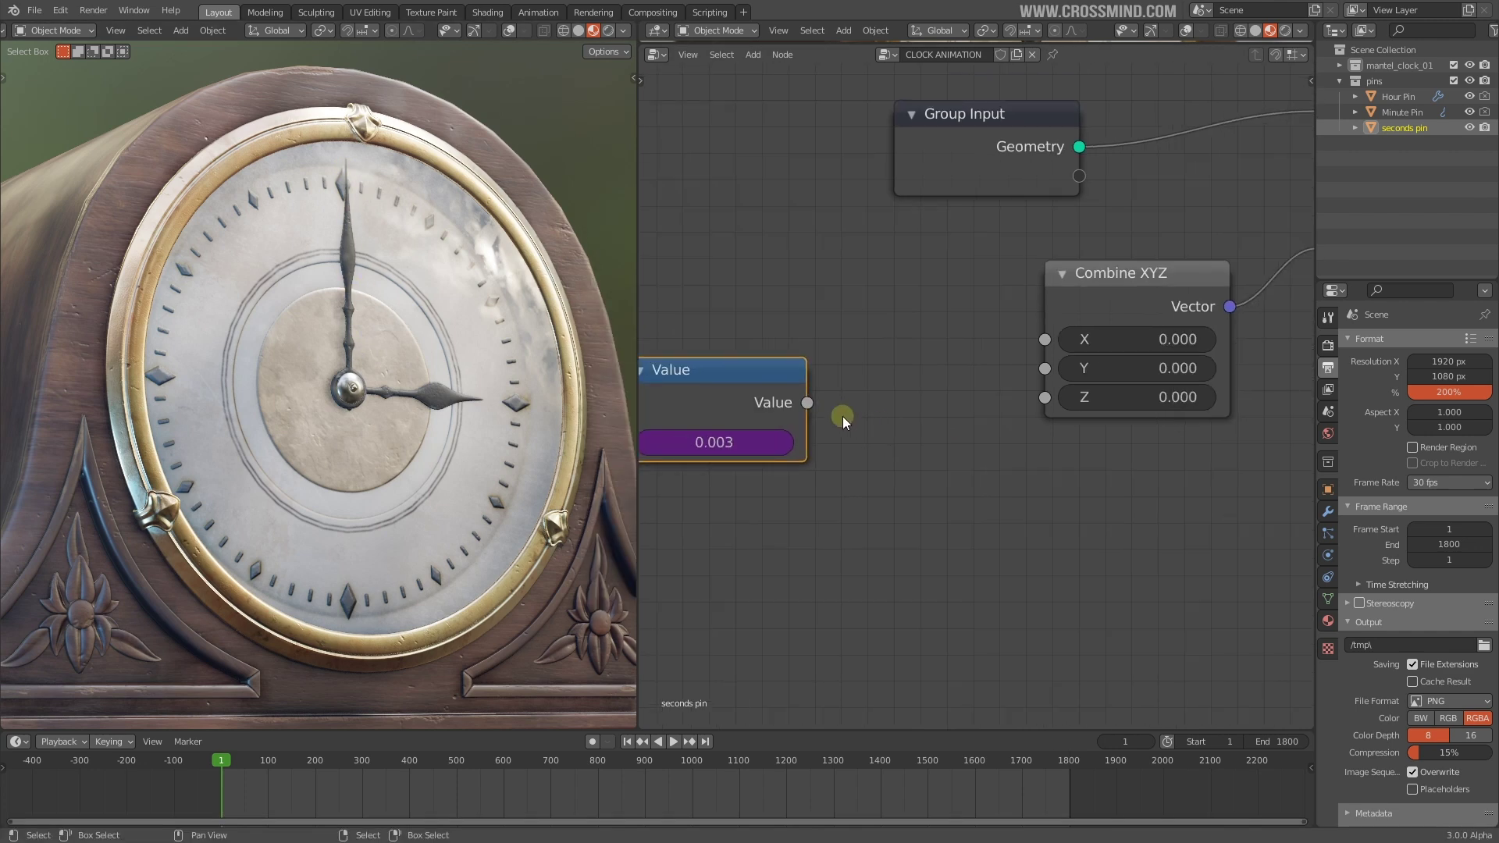
left_click_drag(888, 406, 1038, 376)
key("space")
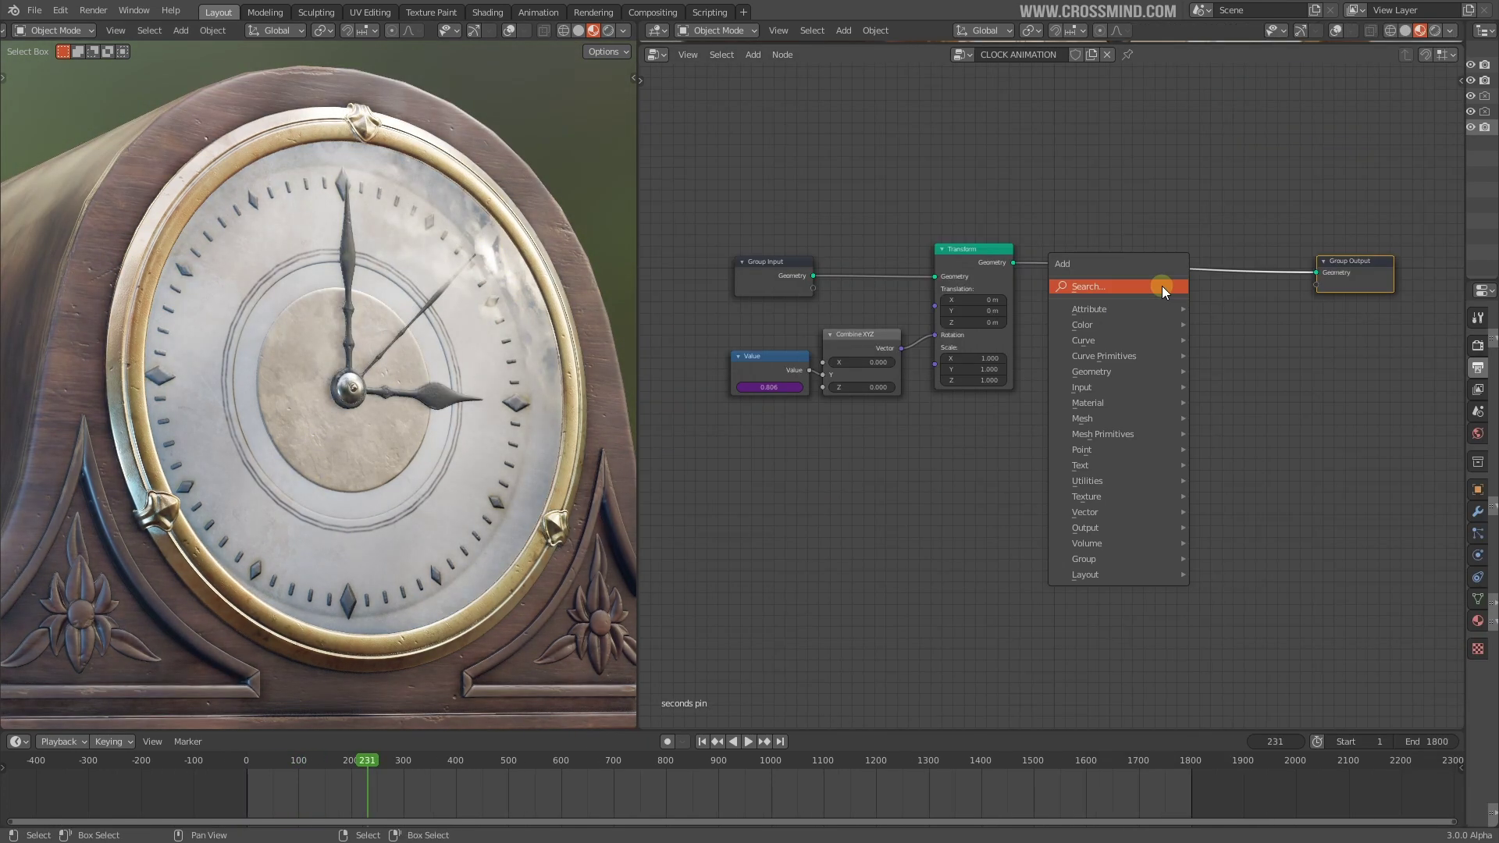
Step: Add a Join Geometry node on the link between the Transform node and the Group Output
type("jo")
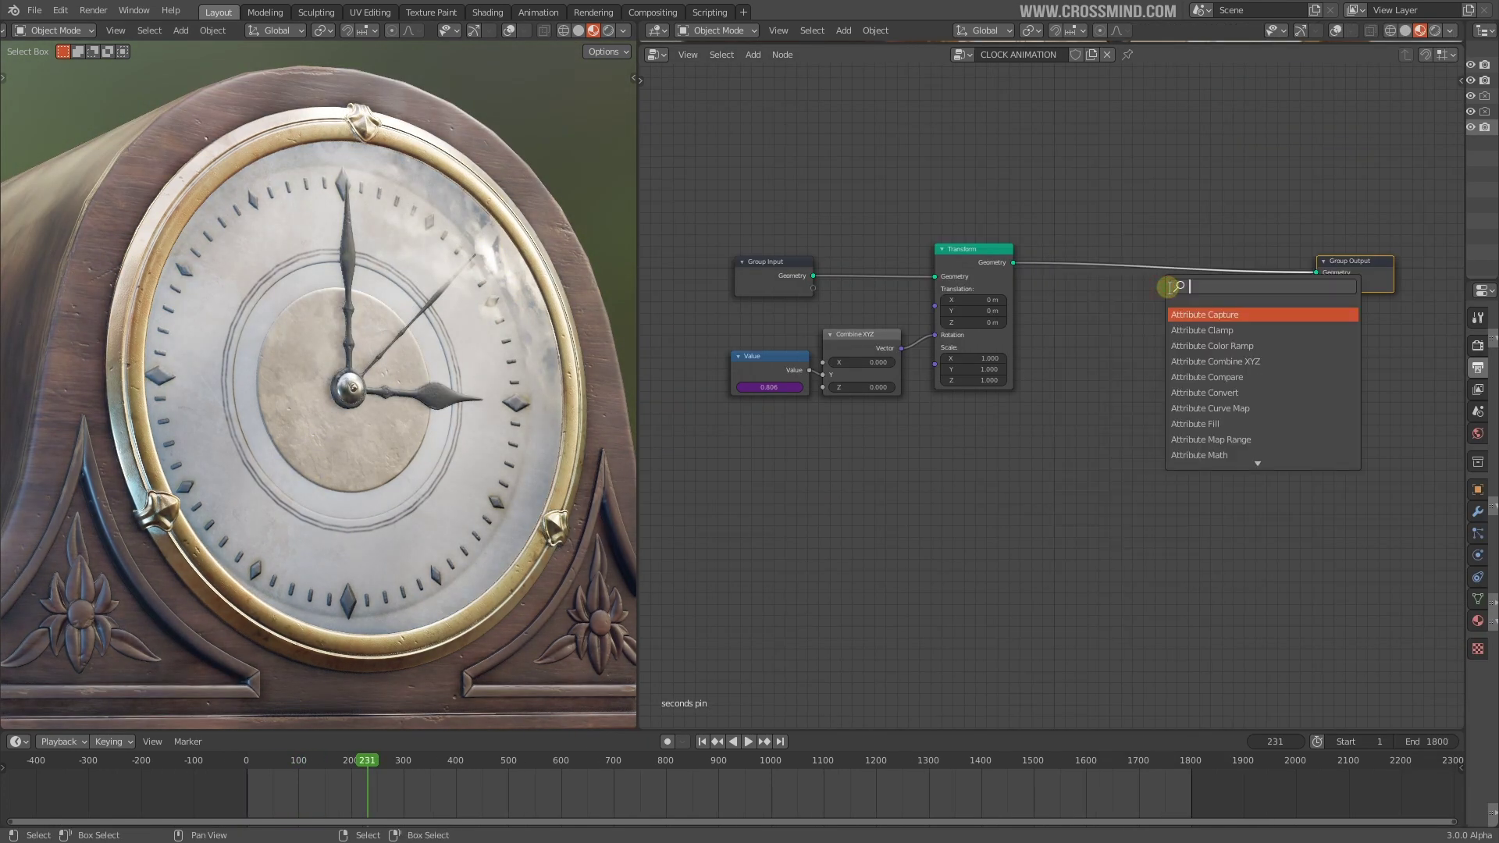
type("in")
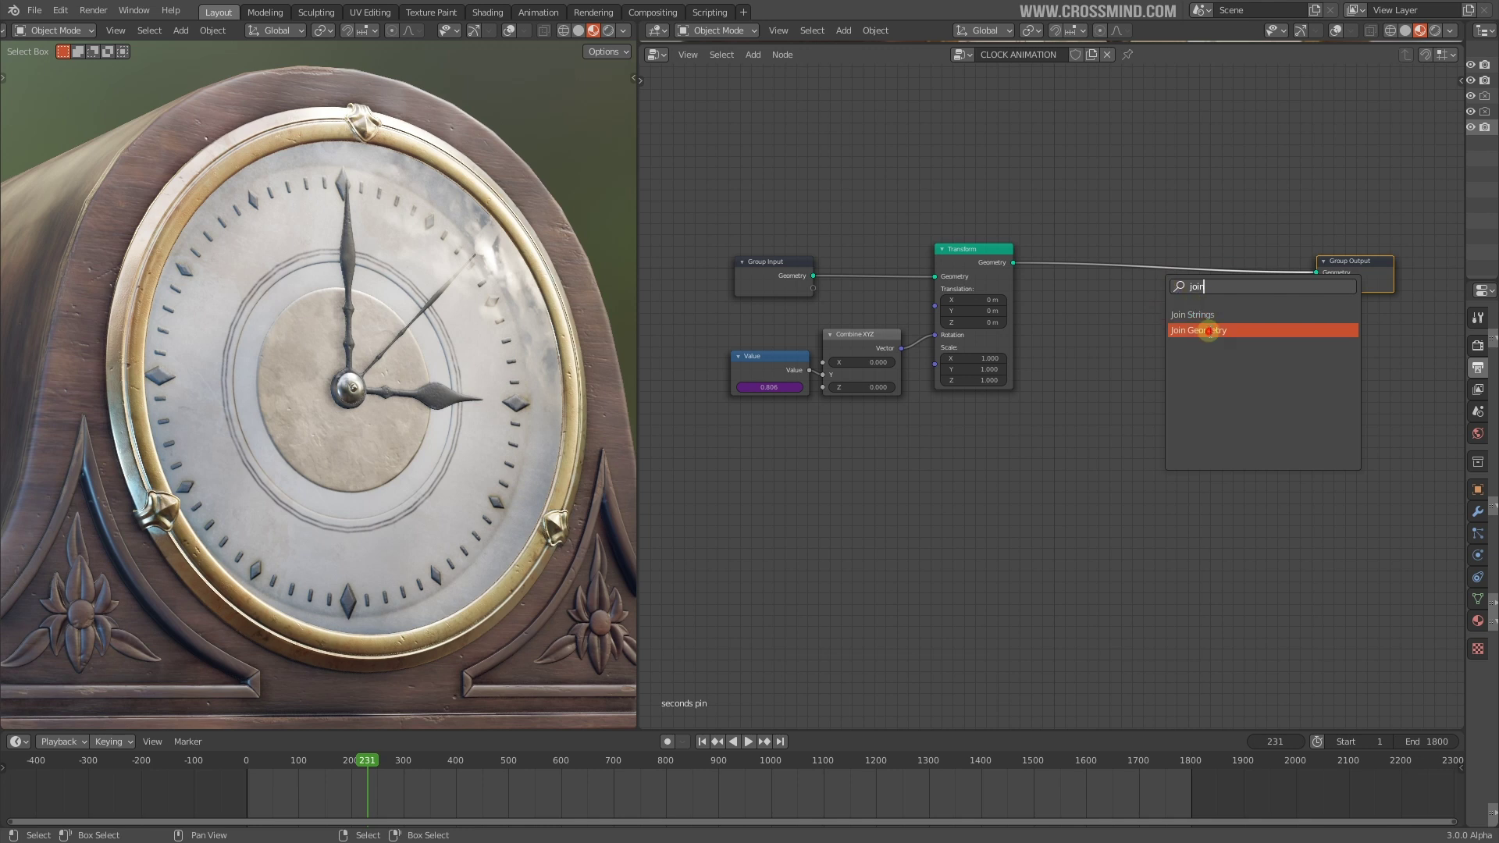
left_click(1208, 331)
left_click(1173, 288)
Step: Add an Object Info node below the Transform node and assign the Hour Pin object to it
key("shift+a")
mouse_move(1124, 390)
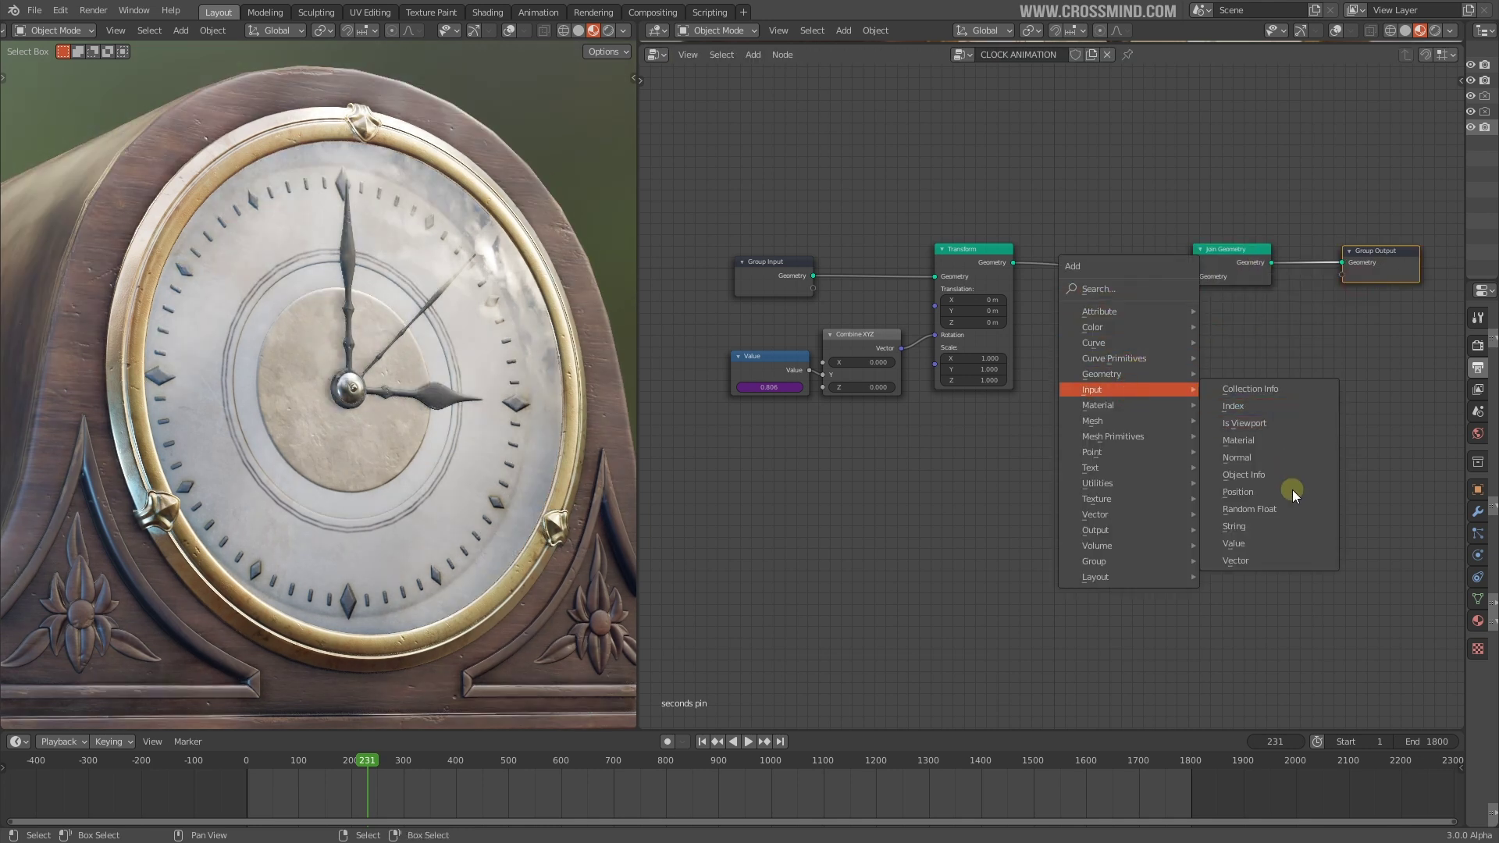
left_click(1285, 478)
left_click(876, 478)
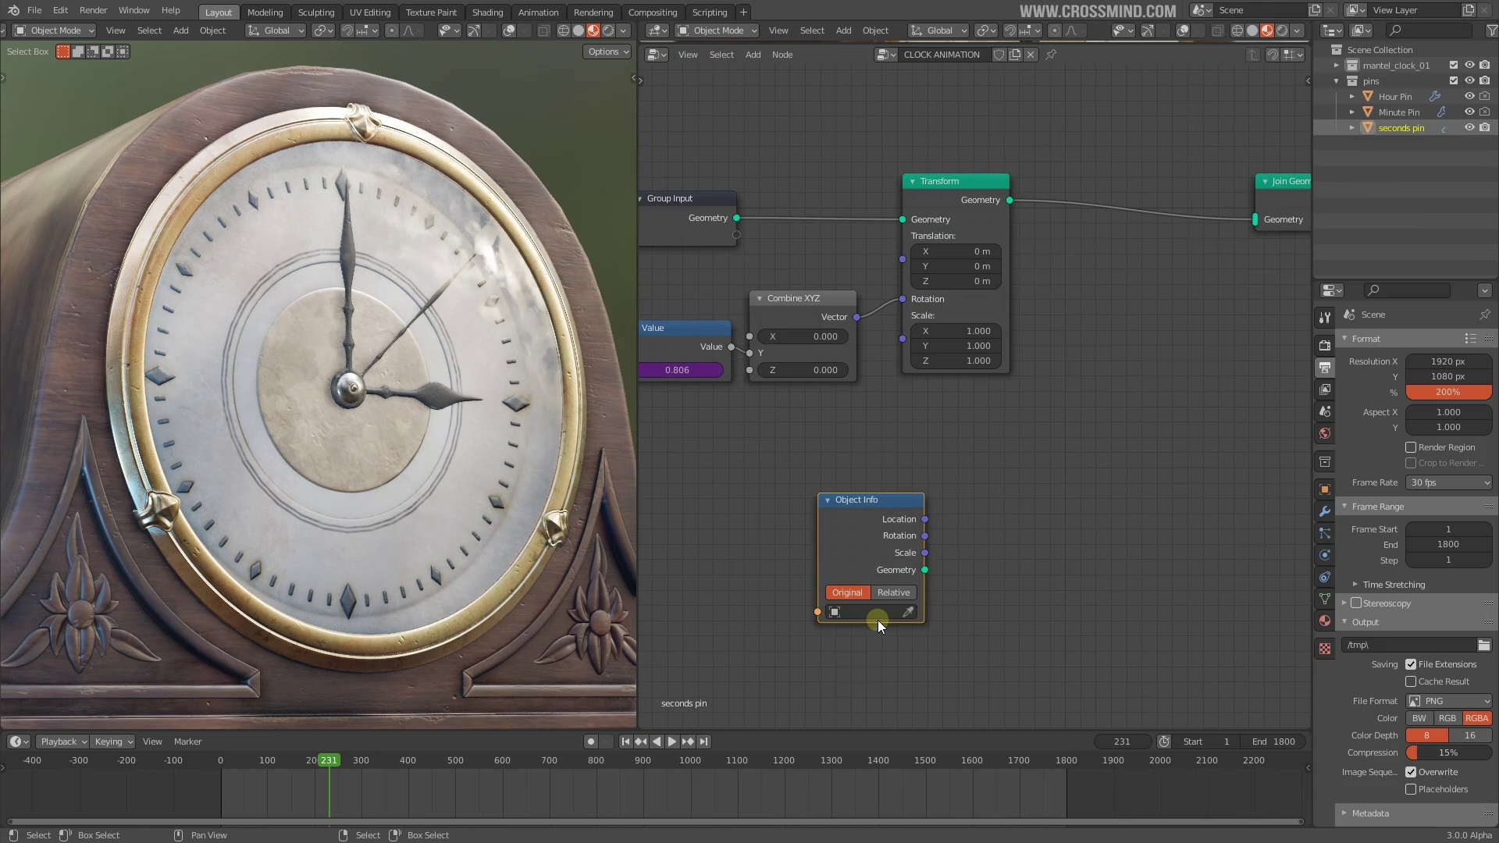
scroll(878, 620, "up", 2)
middle_click_drag(898, 551, 935, 488)
middle_click_drag(957, 596, 949, 571)
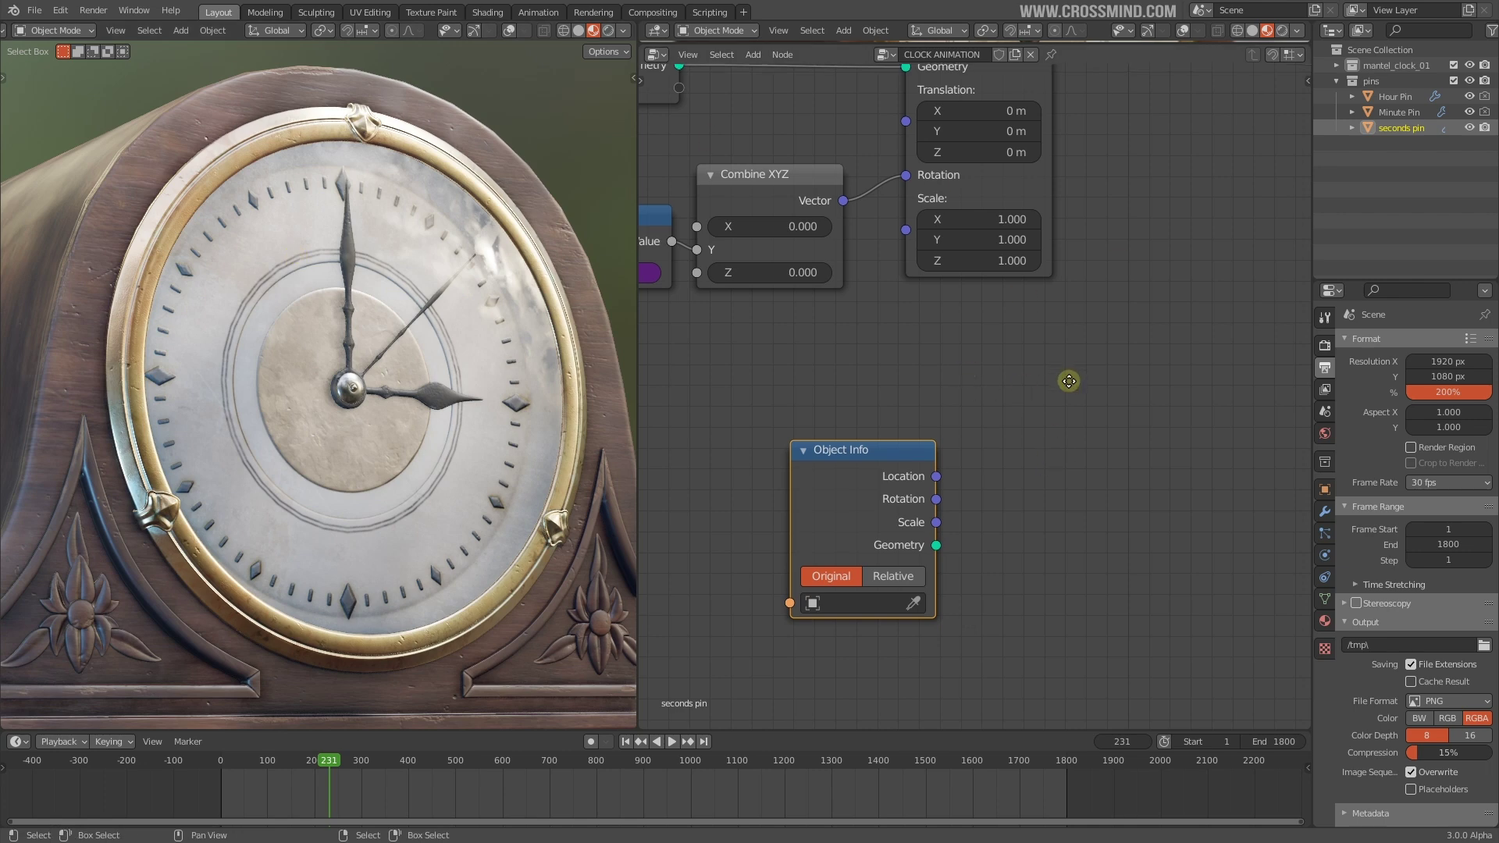
scroll(1021, 511, "down", 1)
left_click(892, 582)
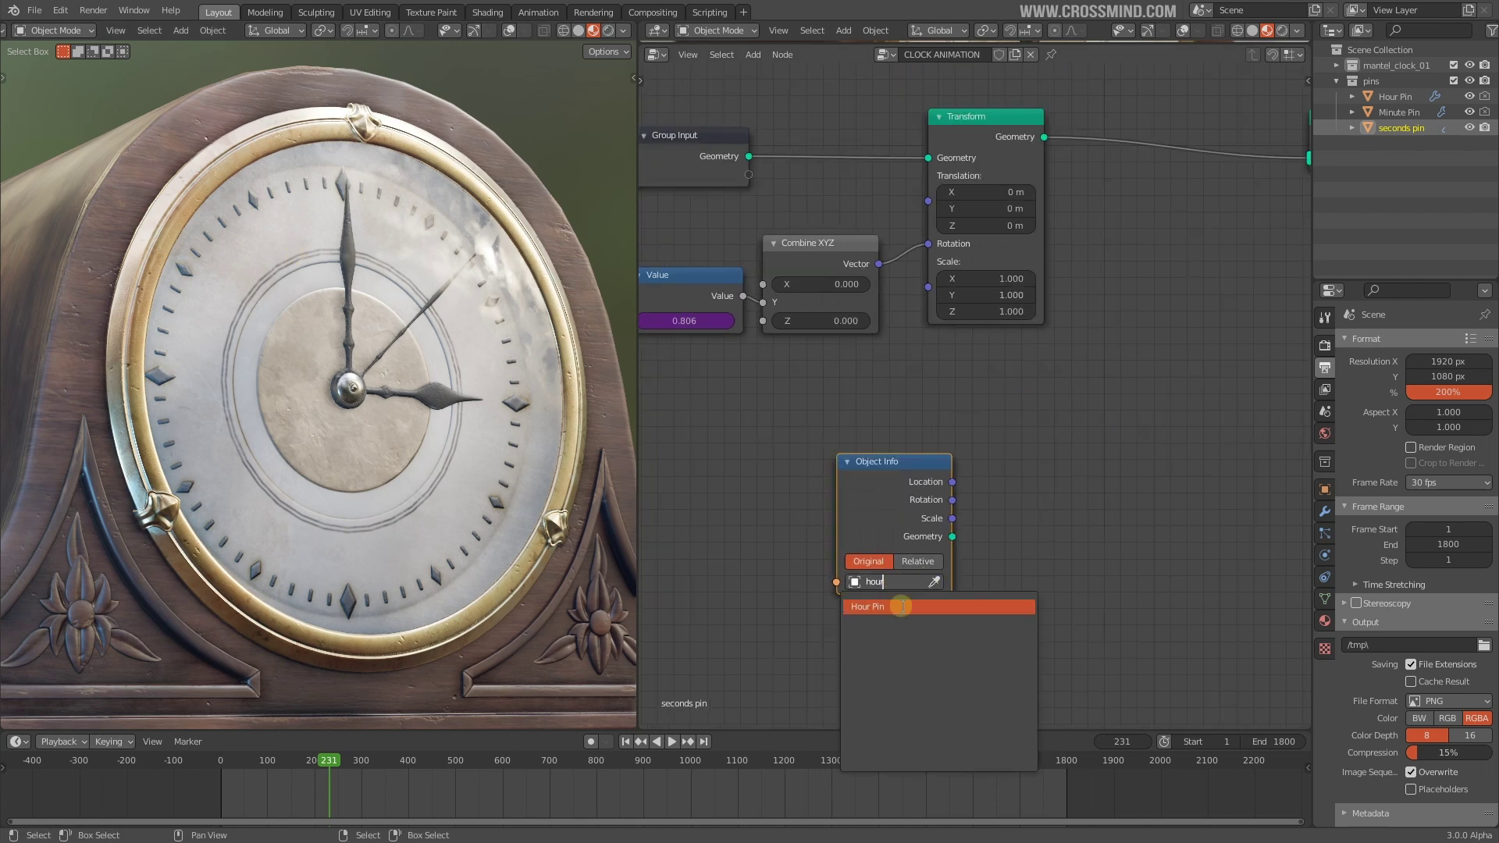
left_click(910, 608)
Step: Duplicate the Object Info node for the Minute Pin object and place the Hour Pin node below it, nearer to Join Geometry
left_click(905, 490)
key("shift+d")
left_click(1114, 482)
left_click(1112, 580)
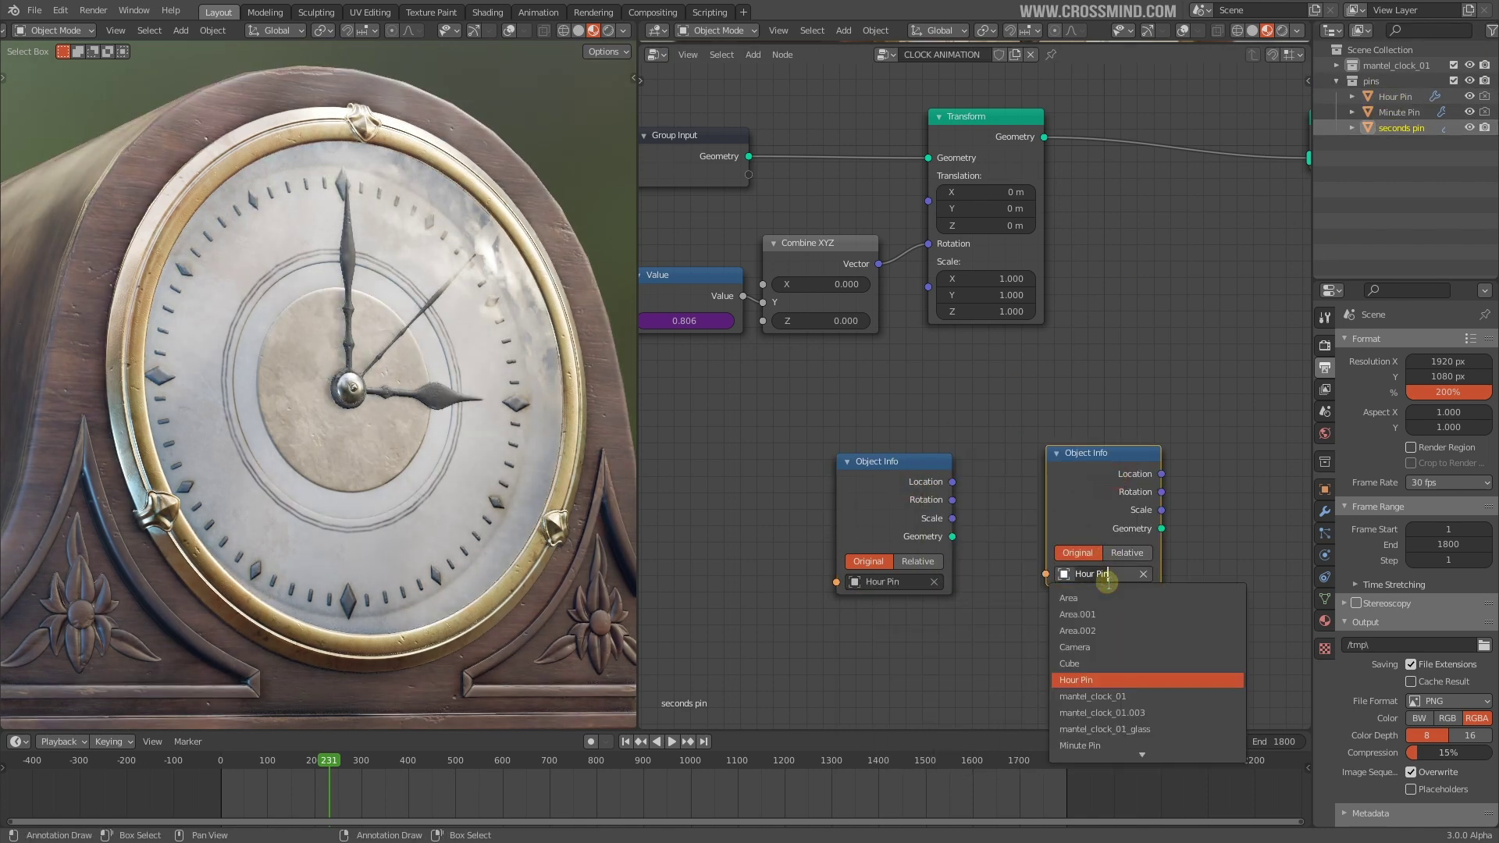
left_click(1107, 598)
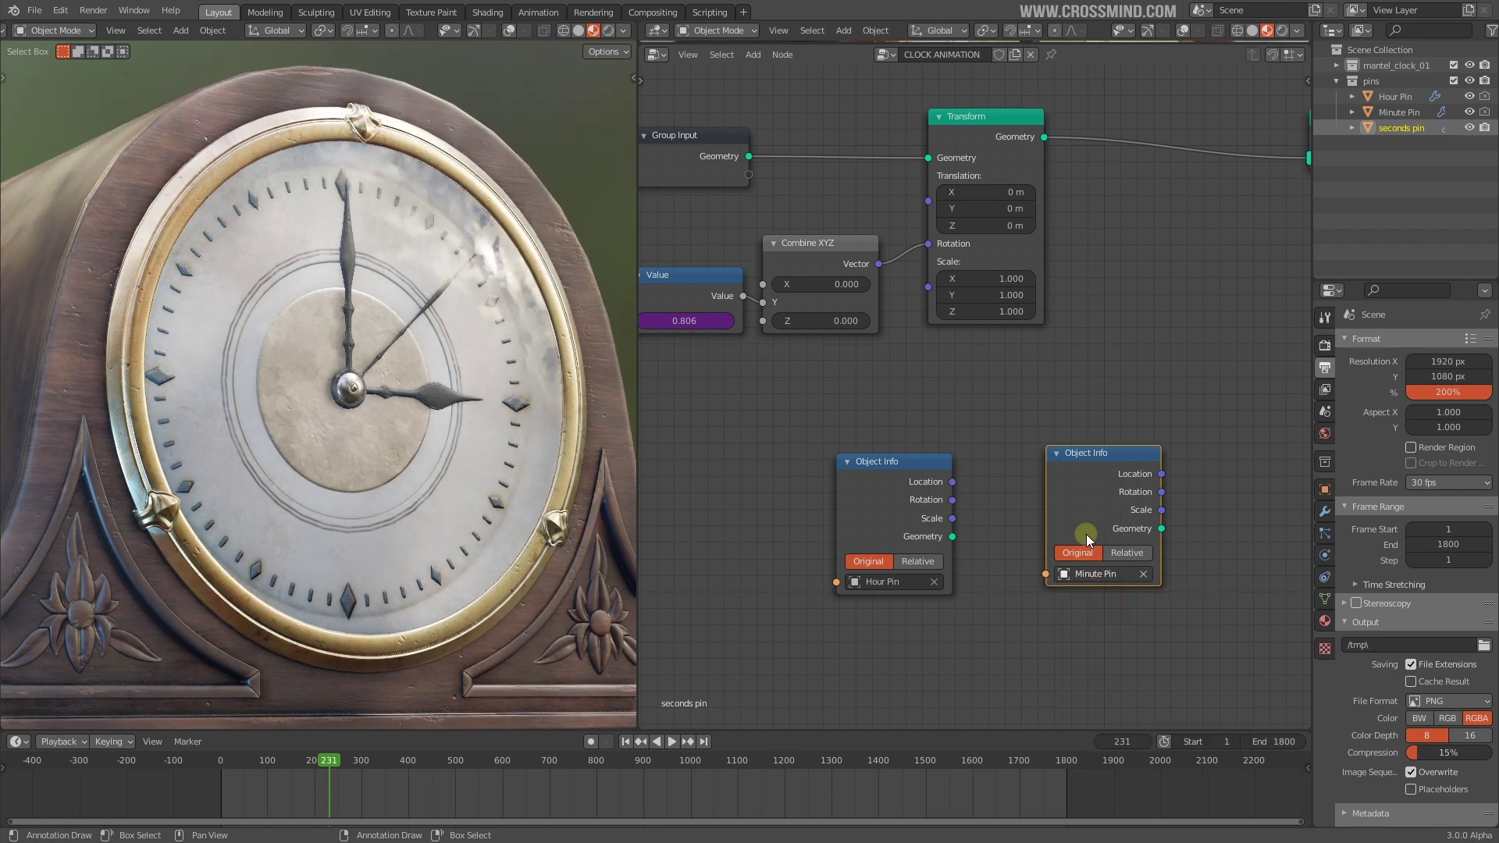
scroll(736, 288, "down", 2)
left_click_drag(901, 471, 1182, 564)
middle_click_drag(1183, 564, 1043, 557)
left_click_drag(1070, 564, 1081, 571)
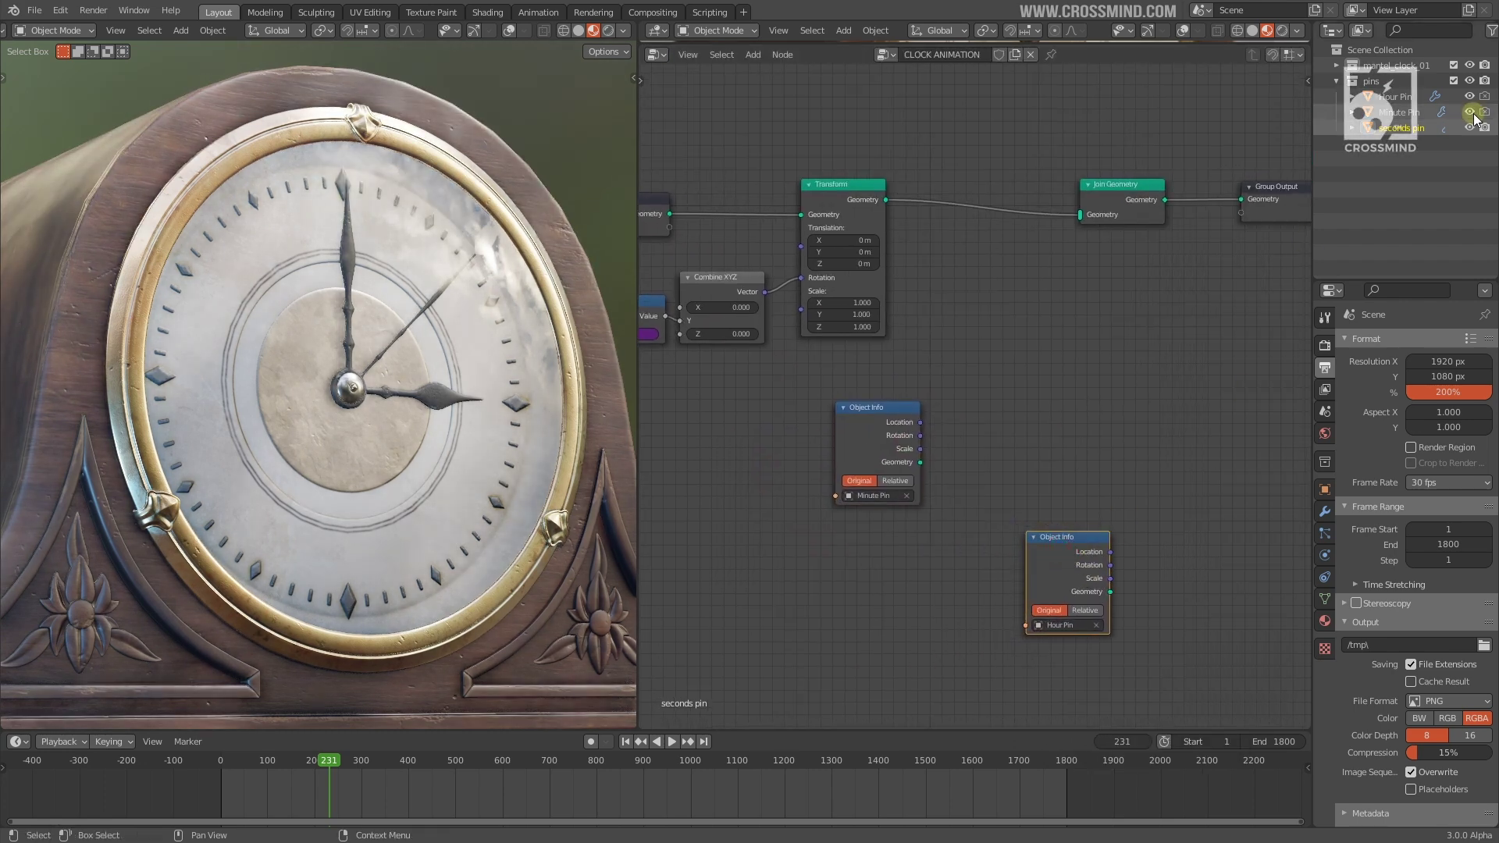
Step: Hide the original Hour Pin and Minute Pin objects and connect both Object Info geometry outputs to Join Geometry
left_click(1471, 112)
left_click(1469, 96)
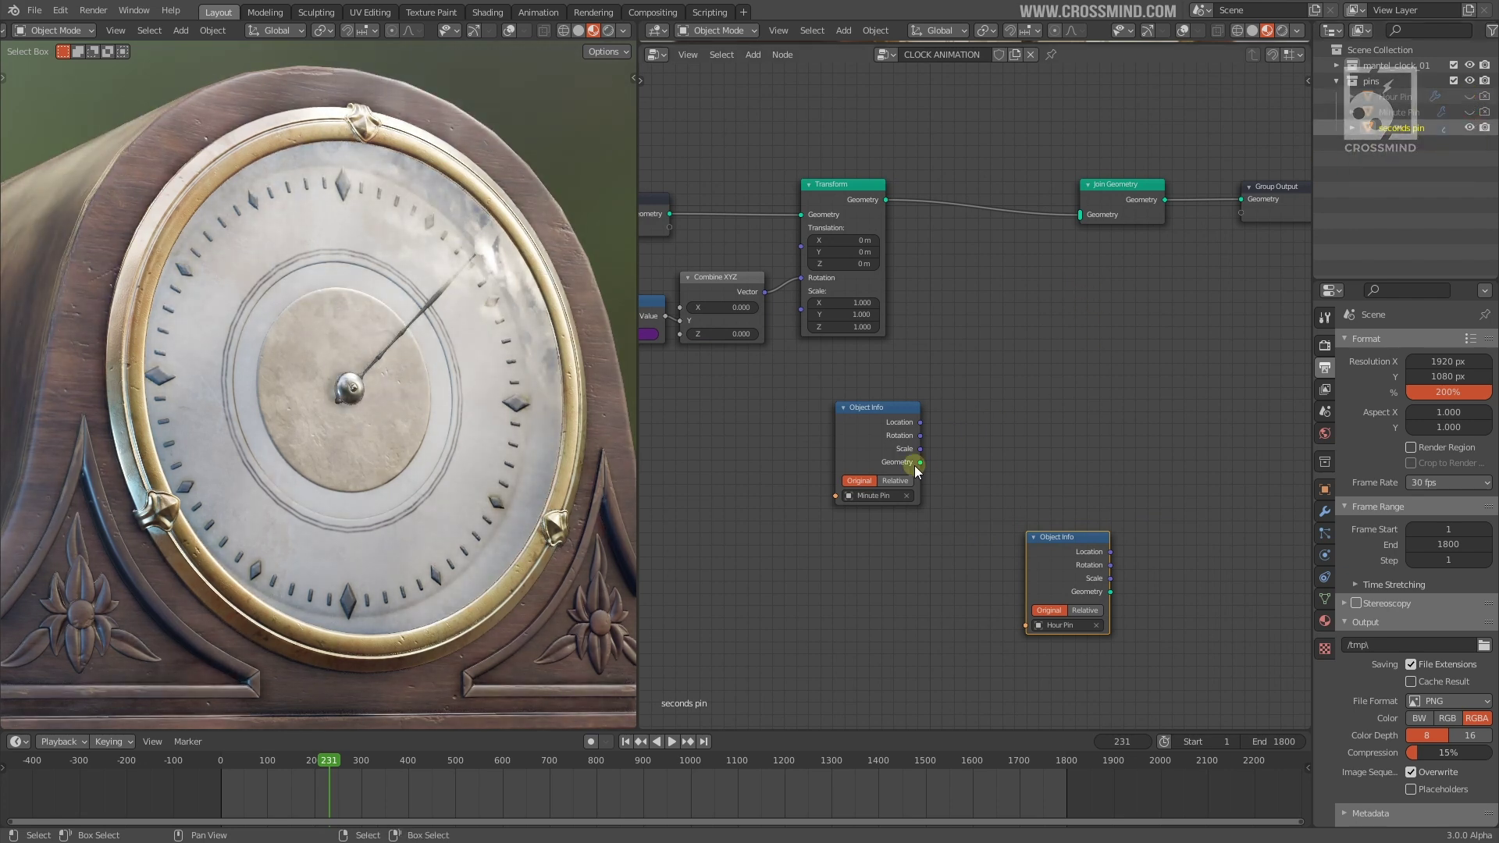
left_click_drag(1078, 221, 1080, 216)
left_click_drag(1110, 591, 1160, 474)
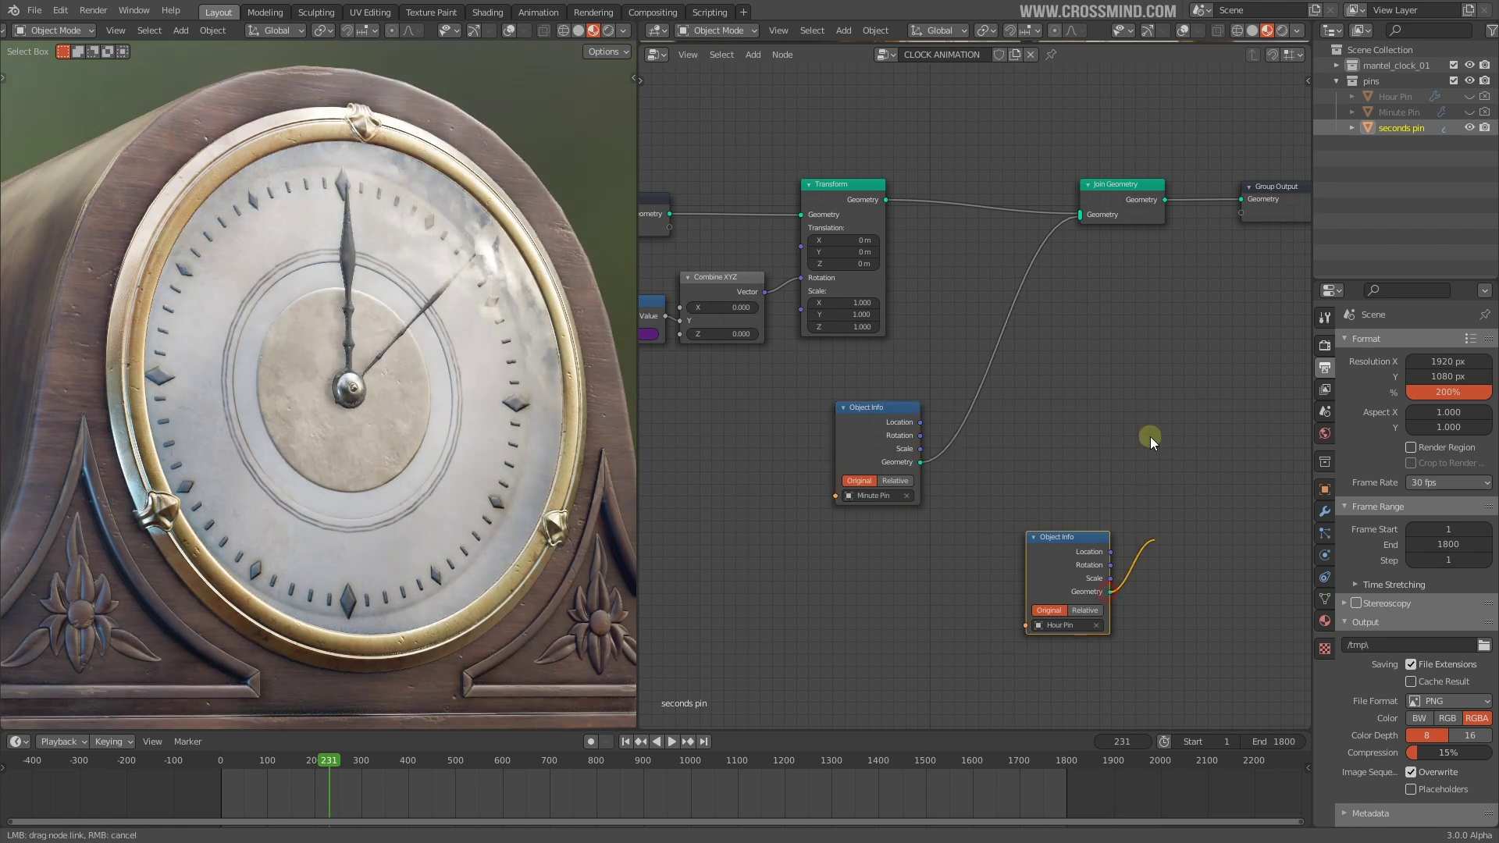
left_click_drag(1078, 220, 1079, 217)
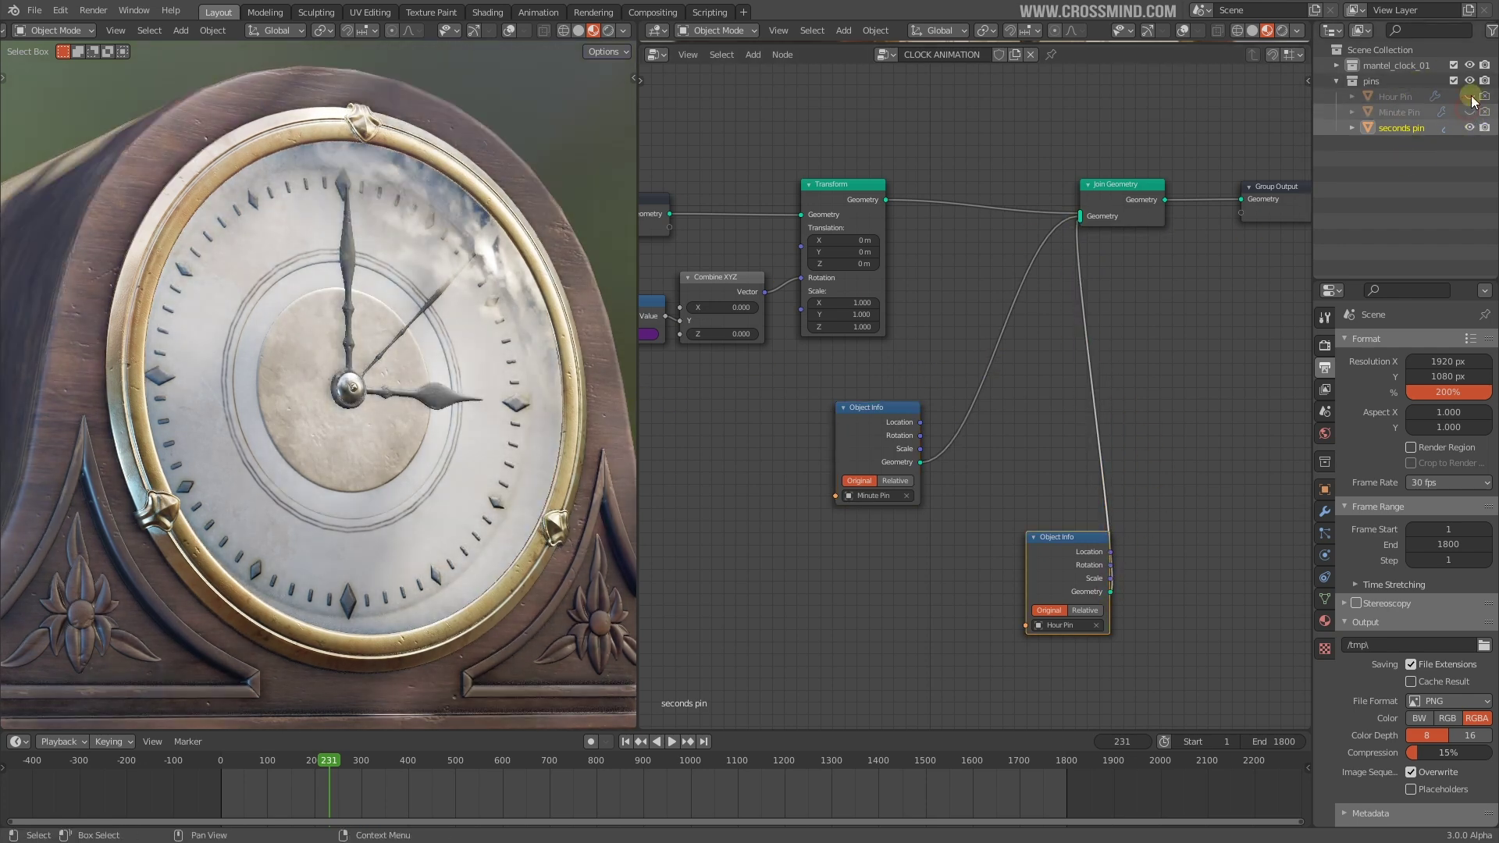
Step: Widen the node editor and space out the two Object Info nodes below the seconds pin's Transform node
middle_click_drag(994, 405, 1057, 413)
left_click_drag(1313, 223, 1472, 222)
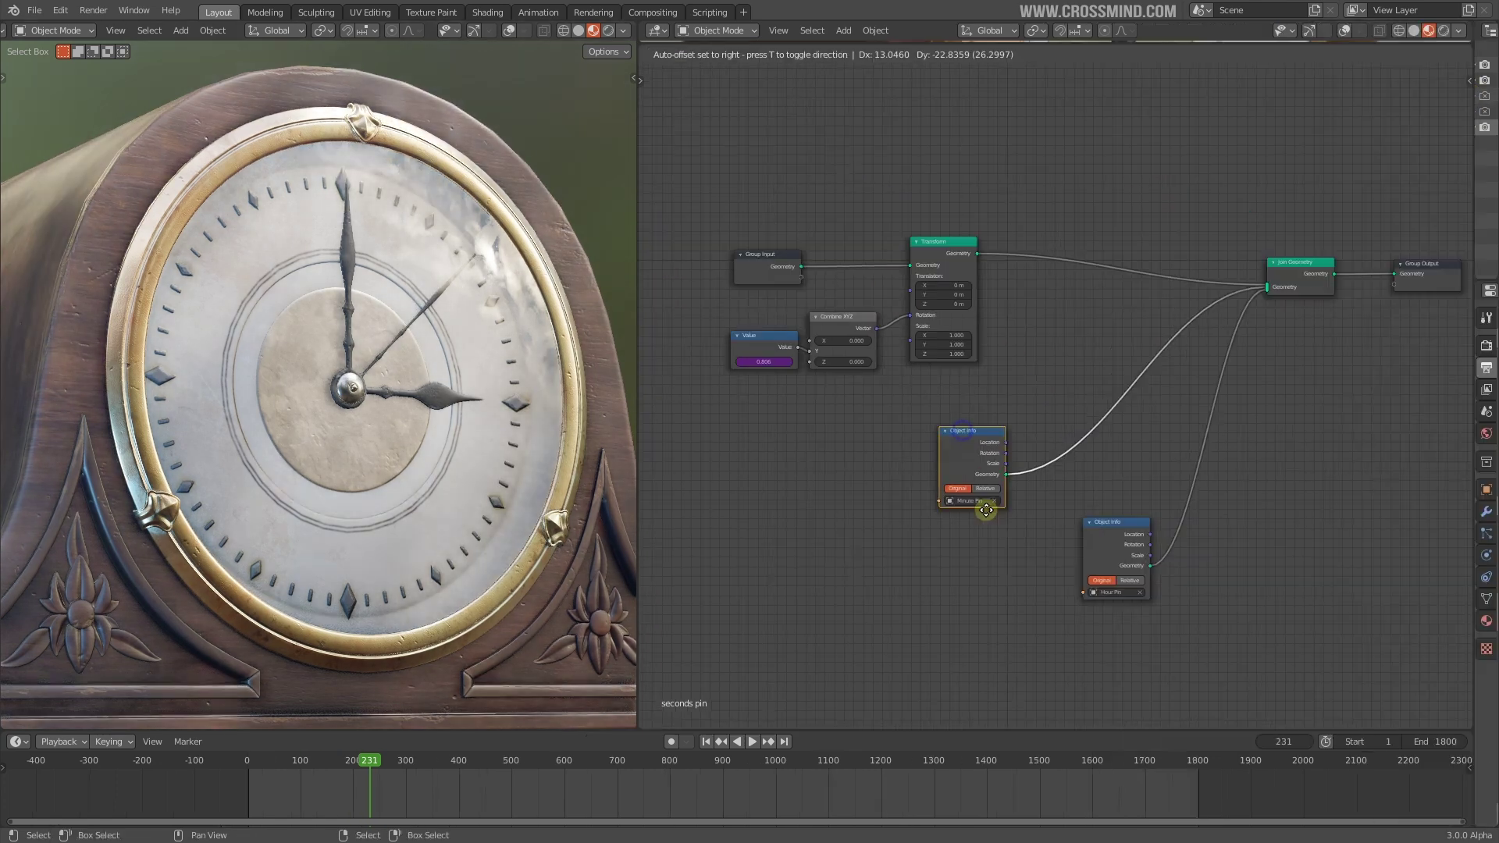
left_click_drag(1127, 545, 1070, 608)
scroll(972, 476, "up", 4)
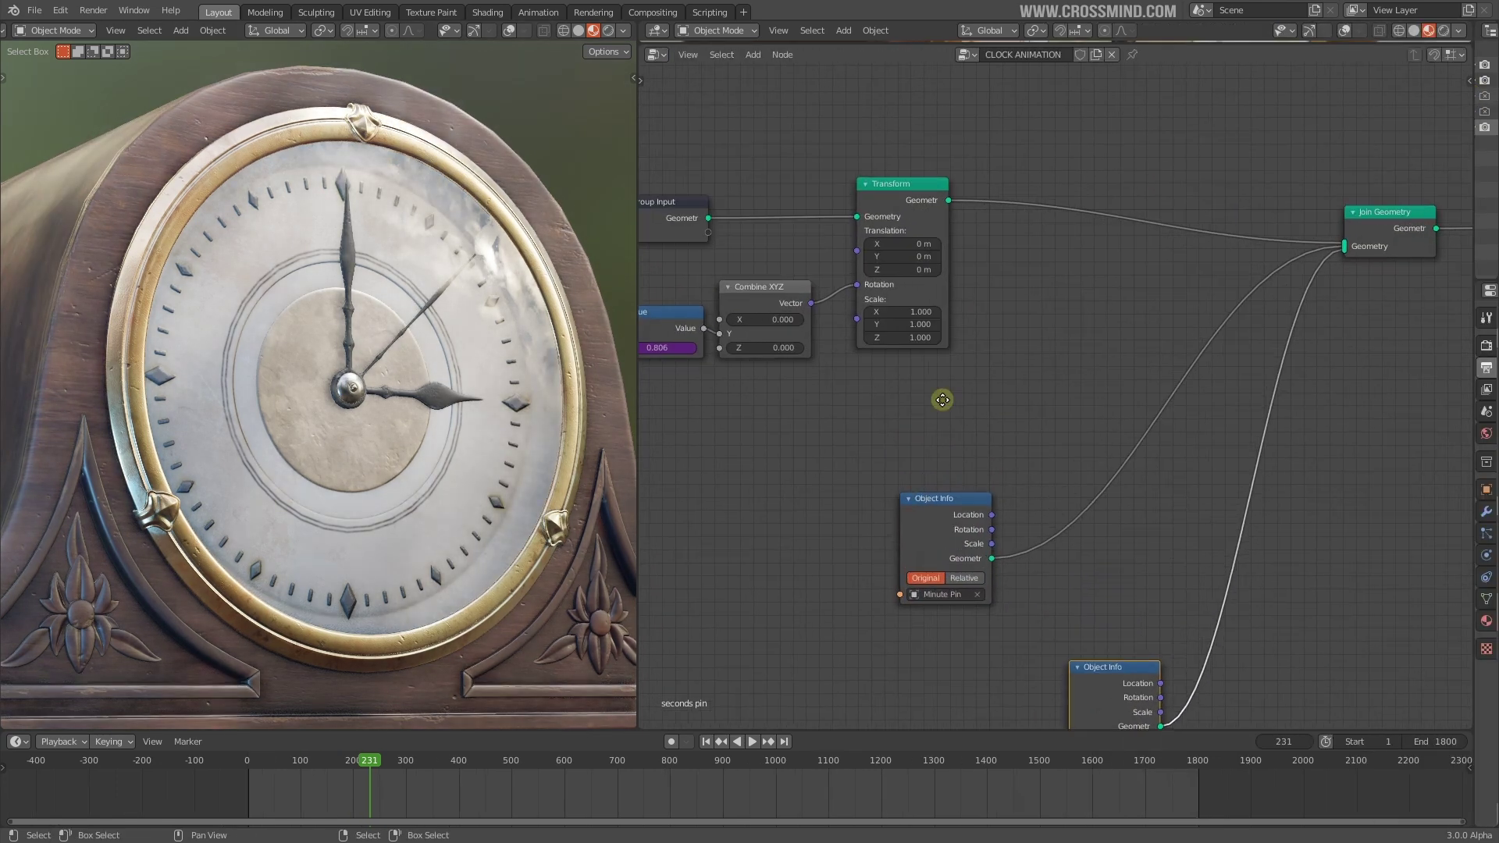
Step: Insert copies of the Transform node between each Object Info node and Join Geometry, and test their Y rotation
middle_click_drag(944, 398, 941, 361)
left_click(917, 166)
key("shift+d")
left_click(1169, 254)
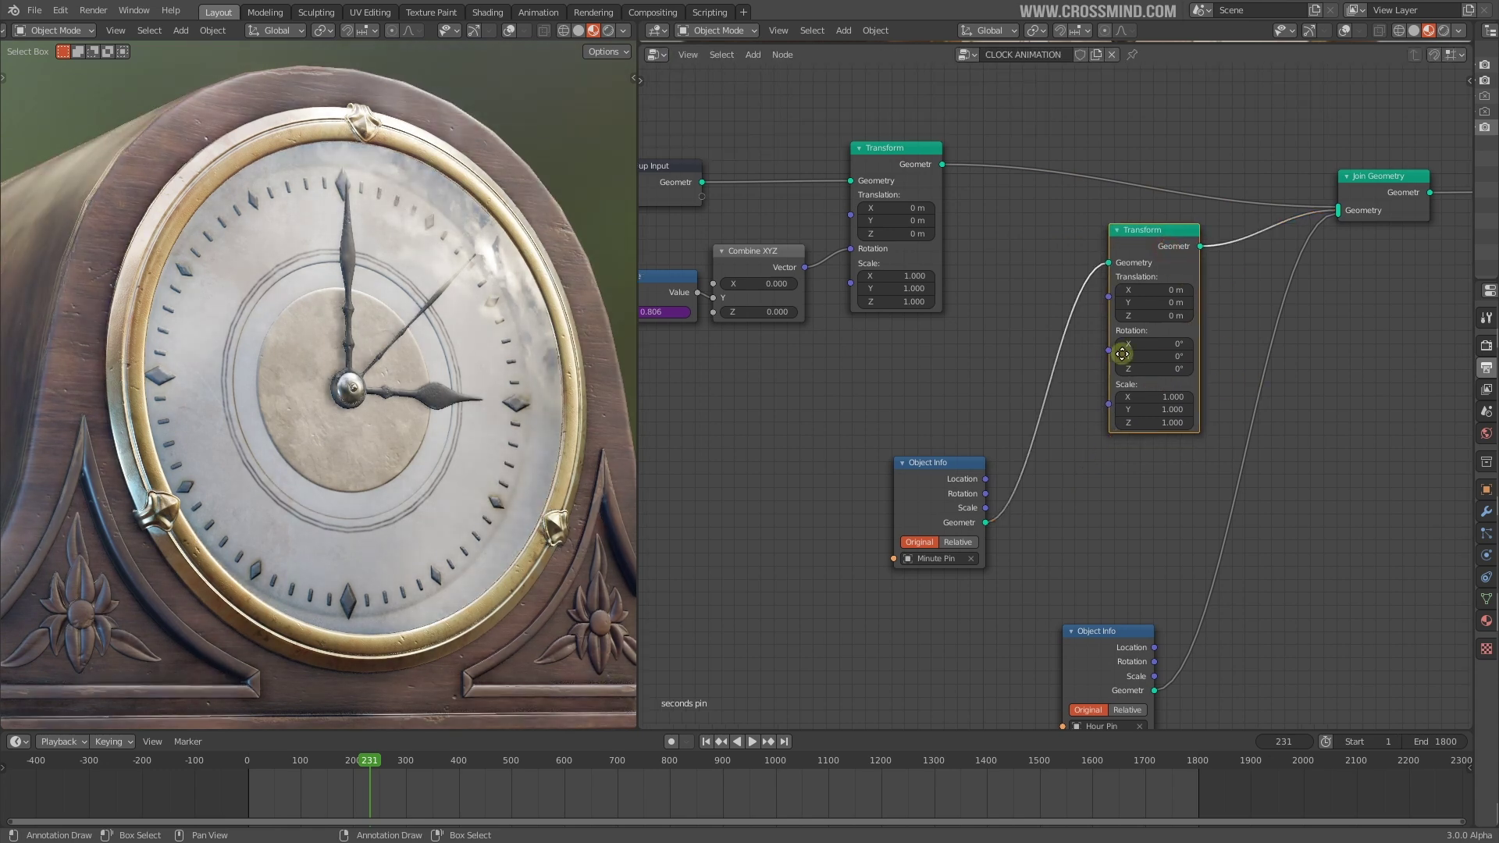
middle_click_drag(1165, 240, 1019, 205)
key("shift+d")
left_click(1179, 277)
left_click_drag(1179, 277, 1278, 336)
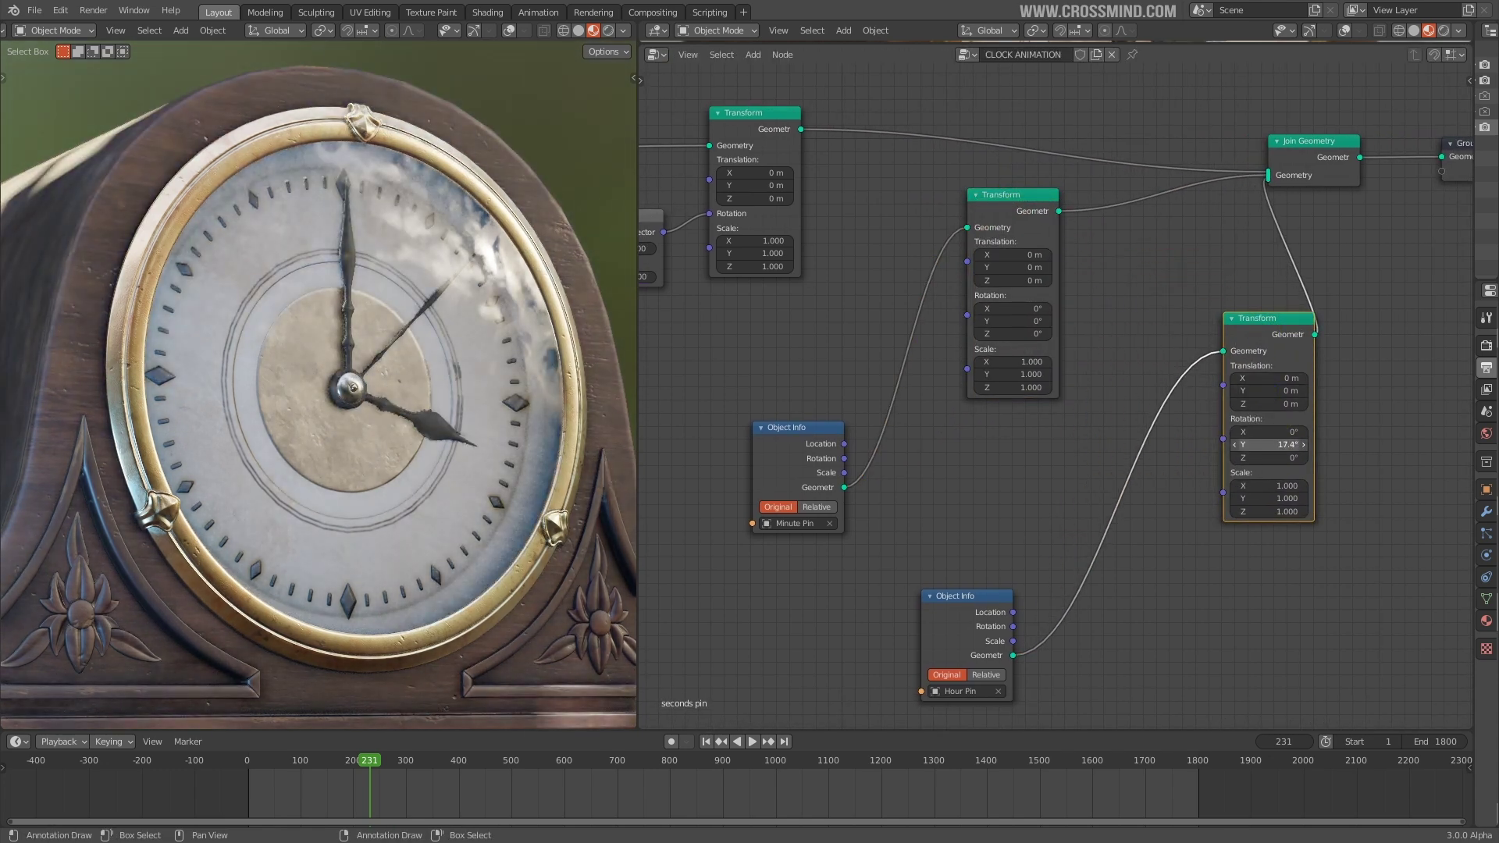
left_click_drag(1013, 321, 1030, 320)
right_click(1012, 321)
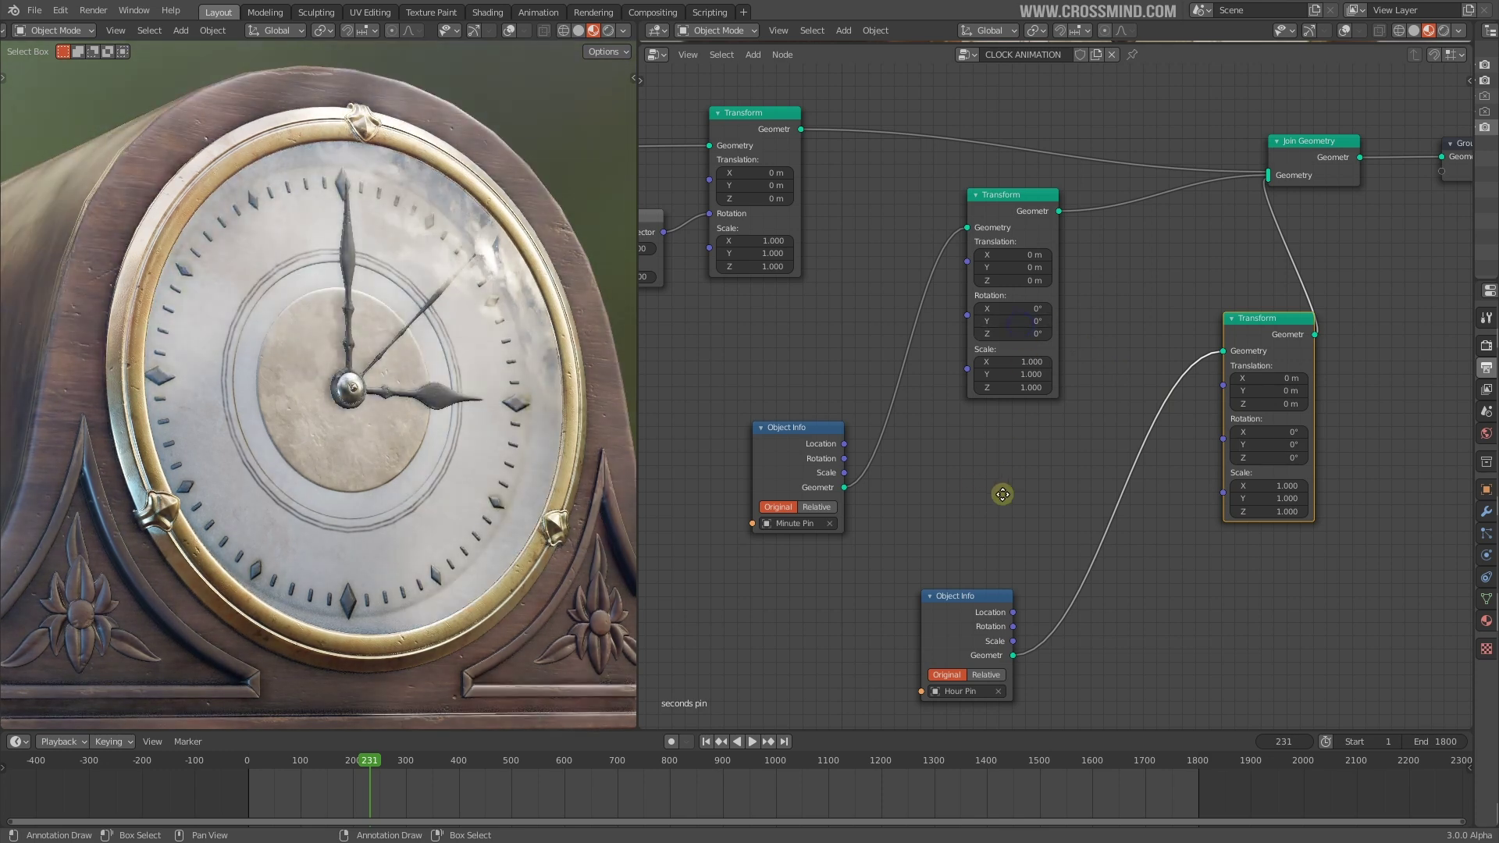
Step: Duplicate the Combine XYZ node and place the copy beside the minute pin's Transform node
middle_click_drag(981, 493, 1073, 491)
middle_click_drag(783, 352, 830, 362)
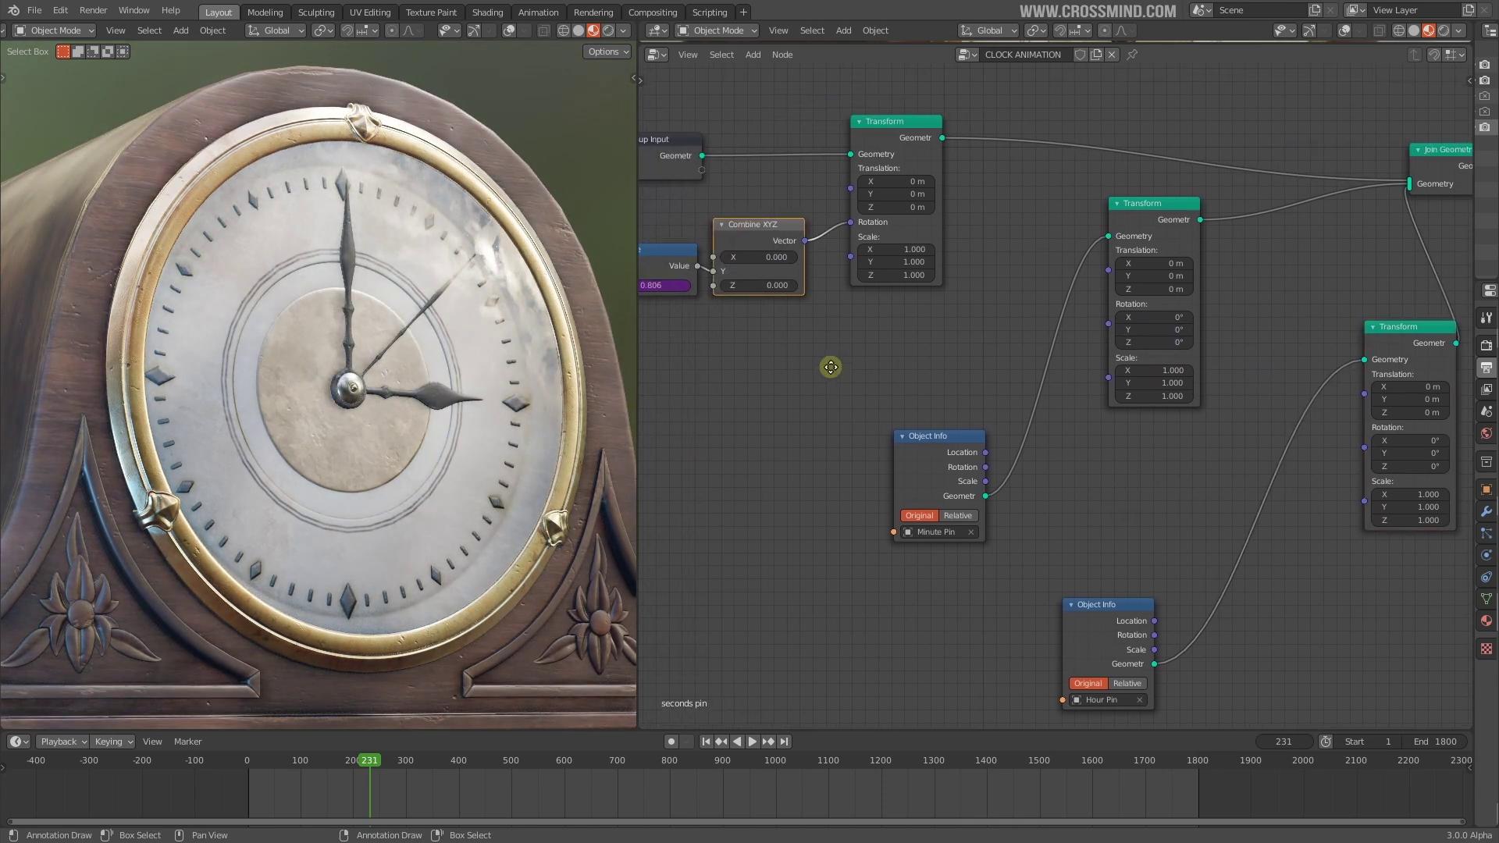
key("shift+d")
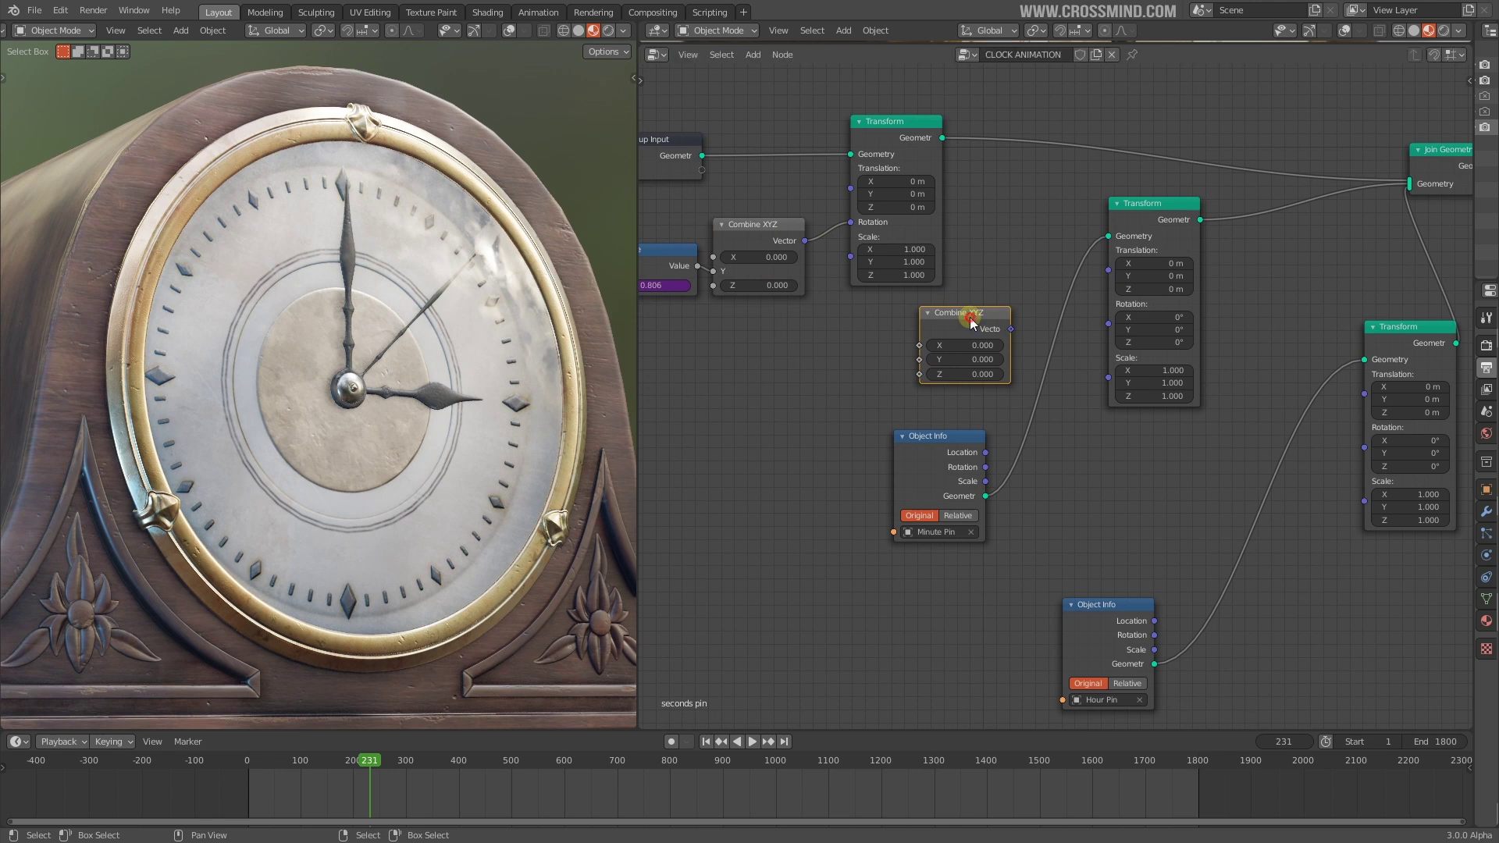
Step: Collapse both Object Info nodes, set them beside their Transform nodes, and tidy the seconds pin's nodes
key("h")
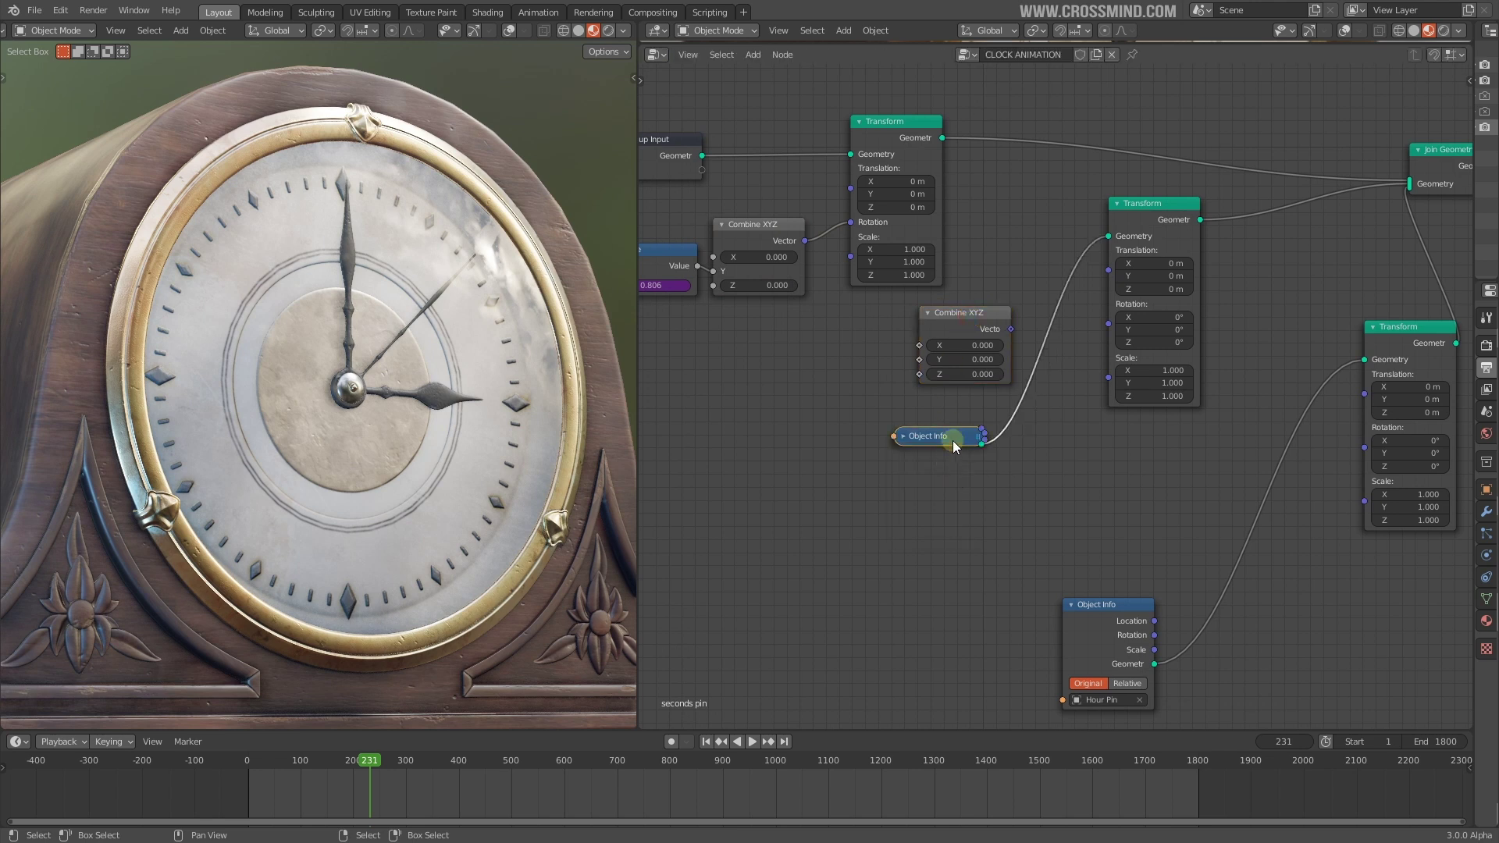
left_click_drag(954, 443, 1014, 245)
left_click_drag(1124, 596, 1303, 355)
scroll(1136, 456, "down", 2)
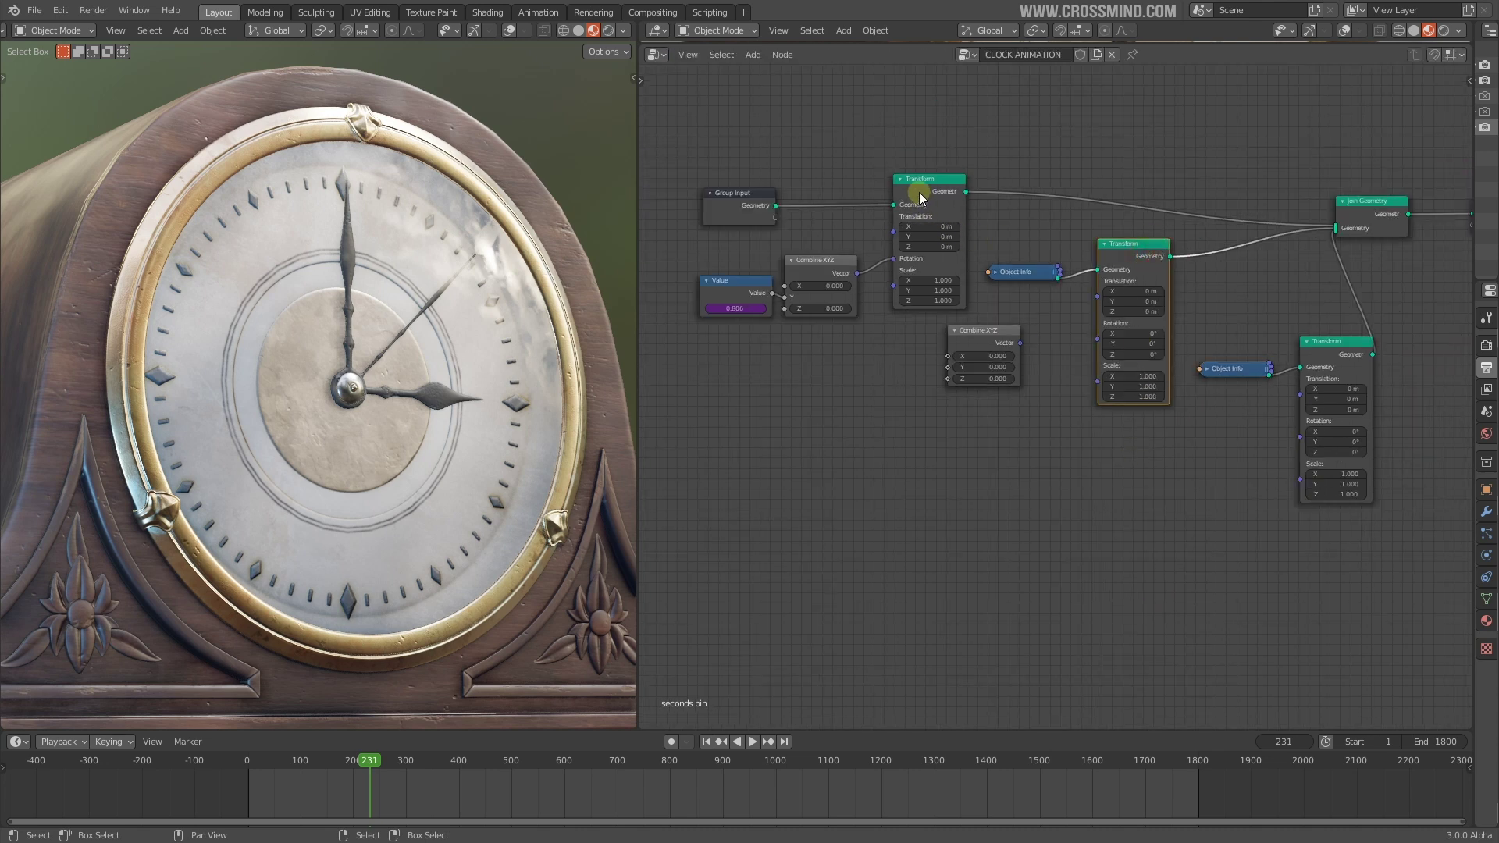
left_click_drag(751, 197, 698, 148)
Step: Connect the copied Combine XYZ node's vector to the Rotation input of the minute pin's Transform node
scroll(1174, 348, "down", 2)
middle_click_drag(1124, 403, 1100, 460)
scroll(1062, 472, "up", 9)
middle_click_drag(1012, 485, 1032, 484)
left_click_drag(1081, 440, 1114, 409)
scroll(1119, 410, "down", 3)
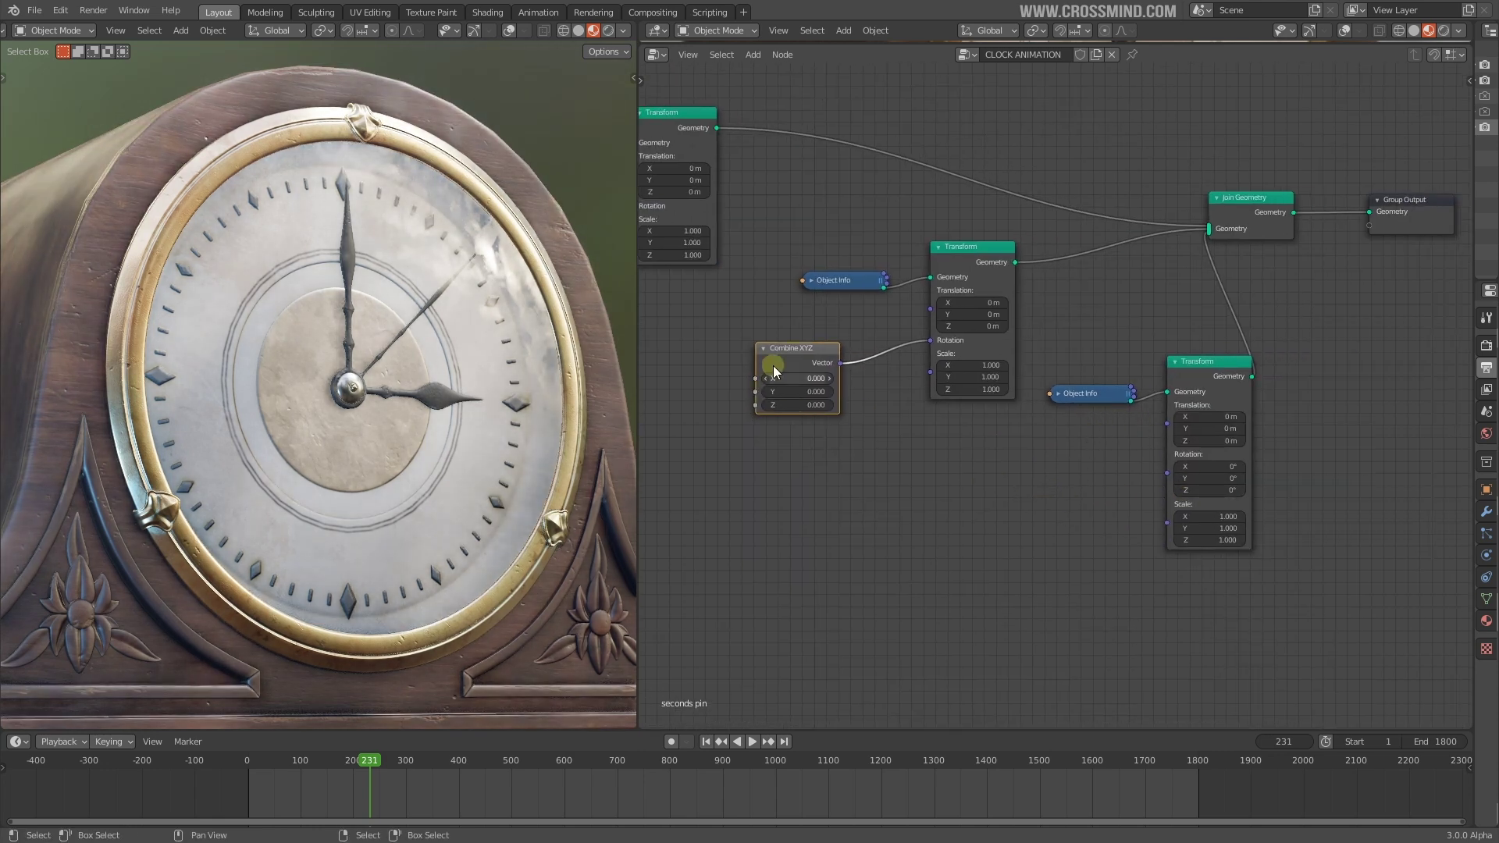
Step: Duplicate the Combine XYZ node for the hour pin and connect it to that Transform node's Rotation input
key("shift+d")
left_click(1029, 462)
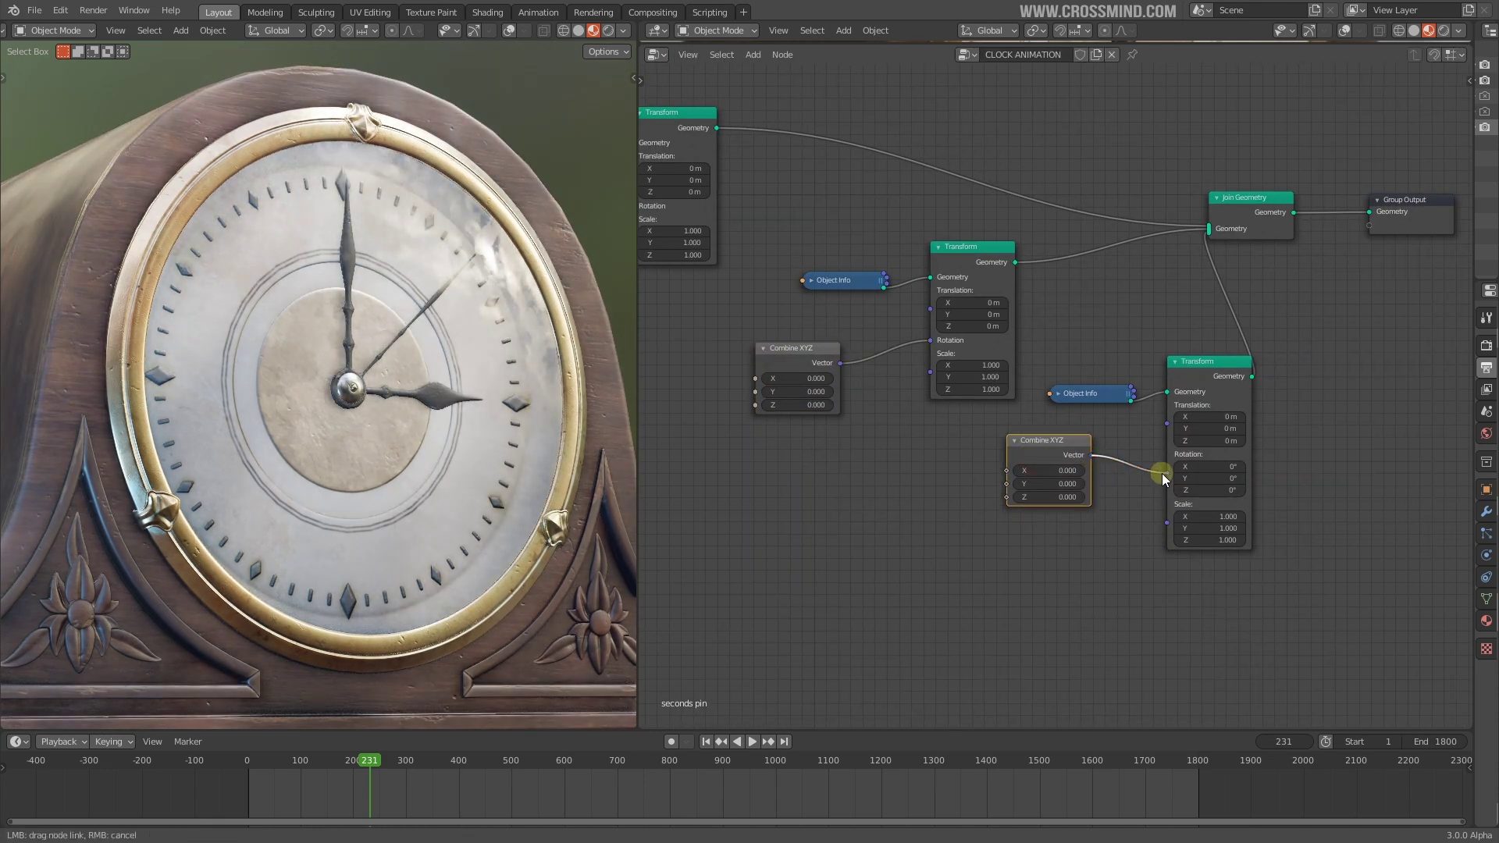
left_click_drag(1160, 473, 1165, 456)
left_click_drag(1067, 444, 1114, 452)
middle_click_drag(797, 392, 981, 411)
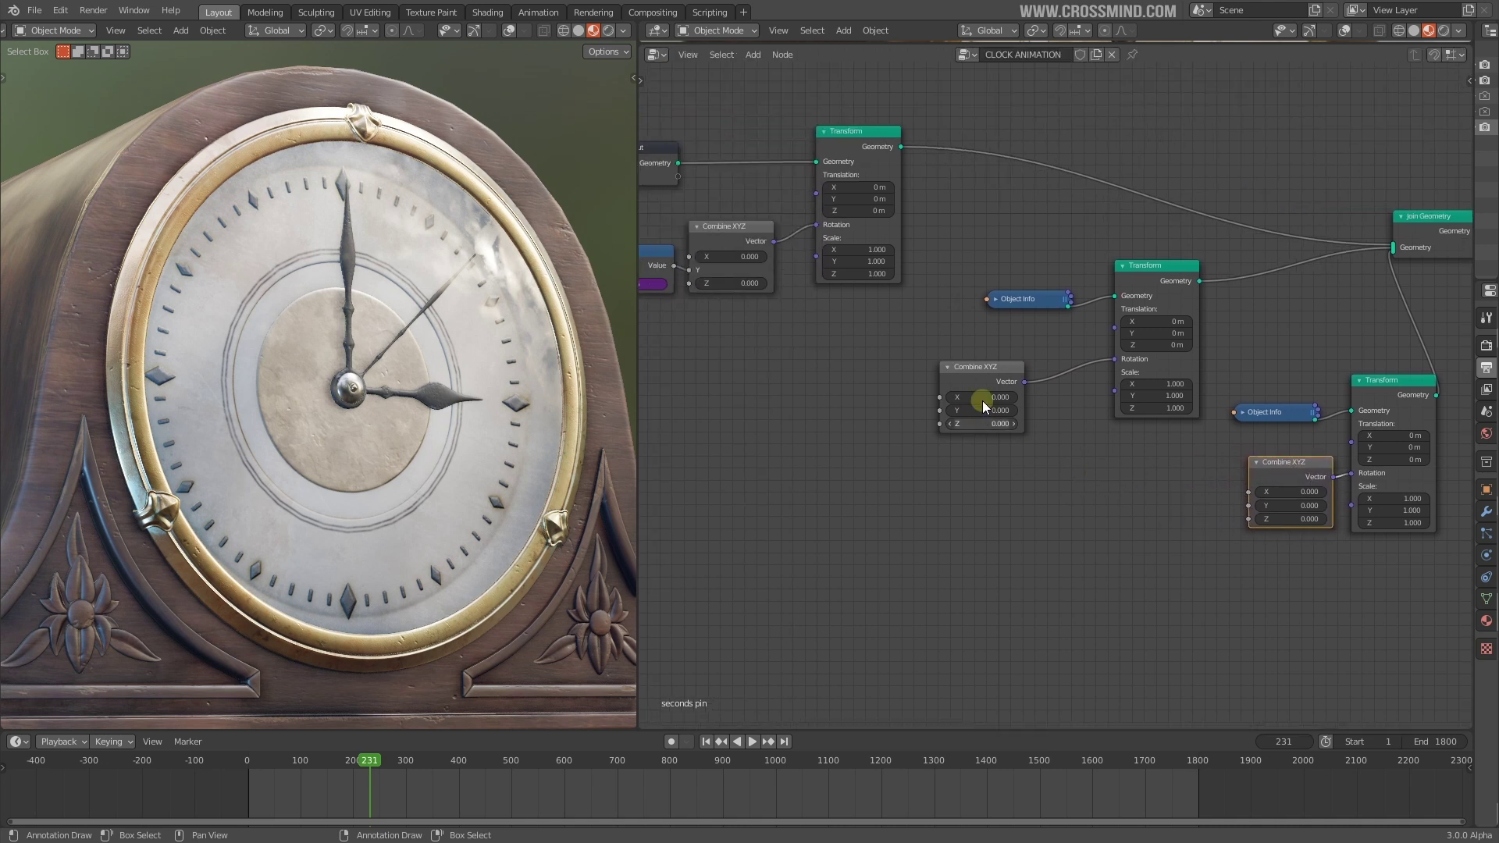
Step: Connect the driven Value node to the Y input of the minute pin's Combine XYZ node
middle_click_drag(1152, 549, 1103, 544)
middle_click_drag(915, 508, 1171, 561)
scroll(1050, 437, "up", 4)
scroll(898, 473, "down", 3)
scroll(968, 461, "up", 3)
middle_click_drag(816, 433, 923, 450)
middle_click_drag(857, 382, 752, 336)
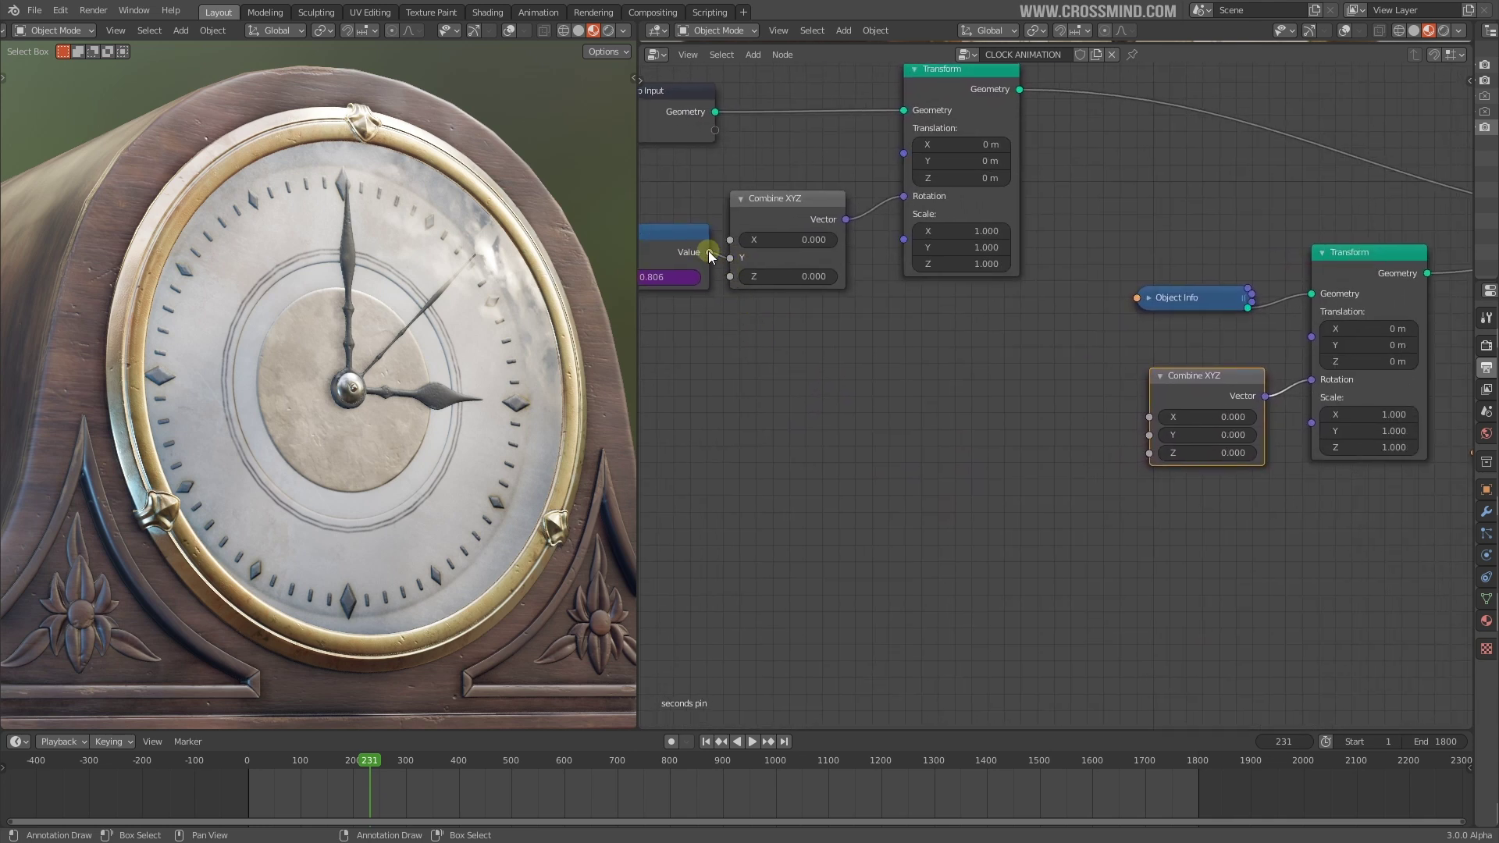
left_click_drag(746, 362, 973, 506)
left_click_drag(1082, 475, 1141, 446)
middle_click_drag(1039, 509, 969, 542)
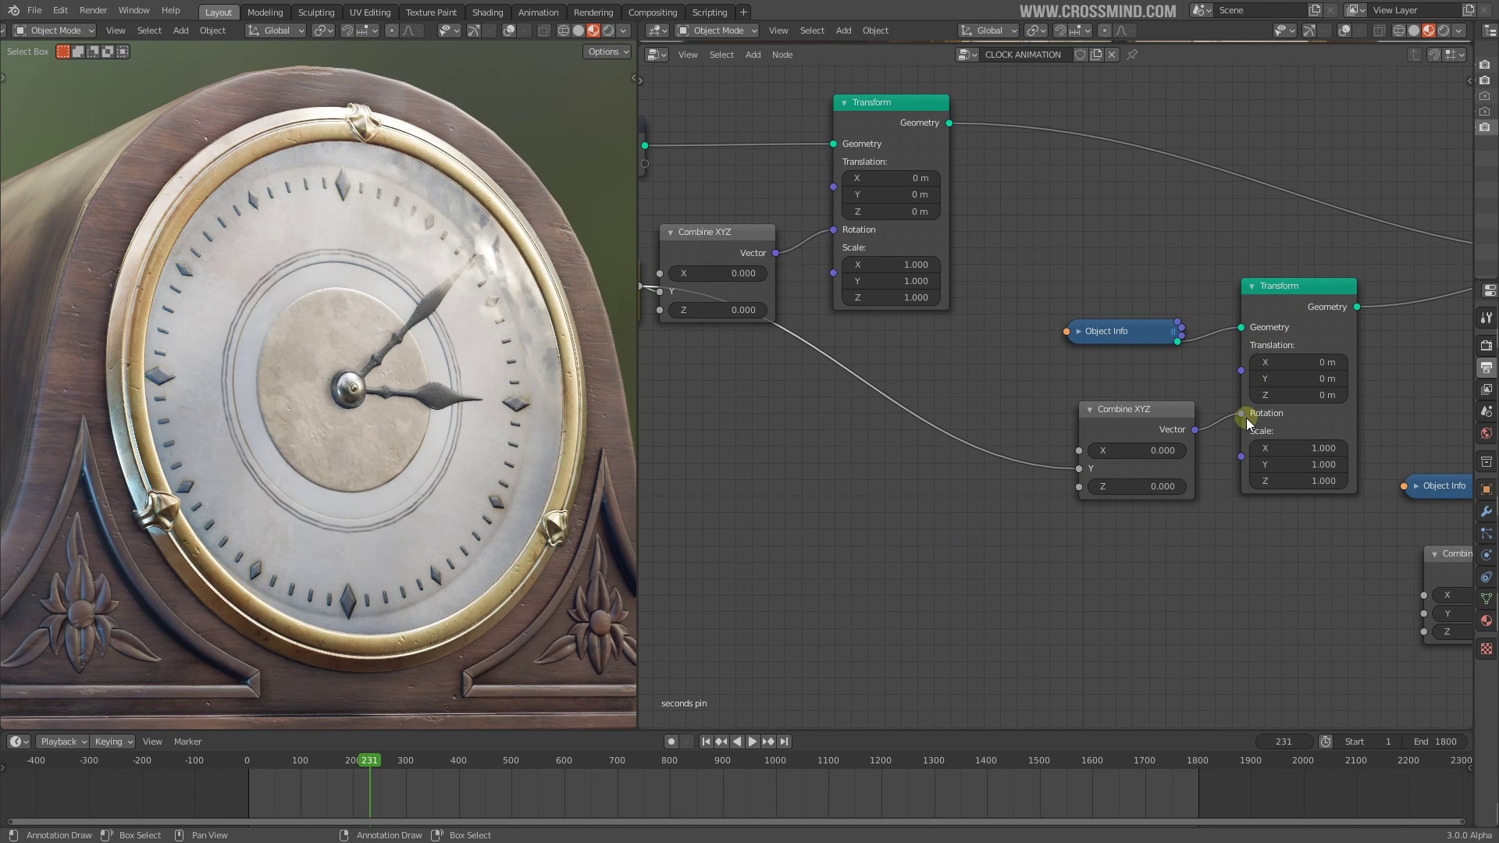
Step: Play the animation and examine the minute and seconds hands' movement up close
scroll(1051, 390, "down", 2)
middle_click_drag(935, 439, 967, 437)
key("space")
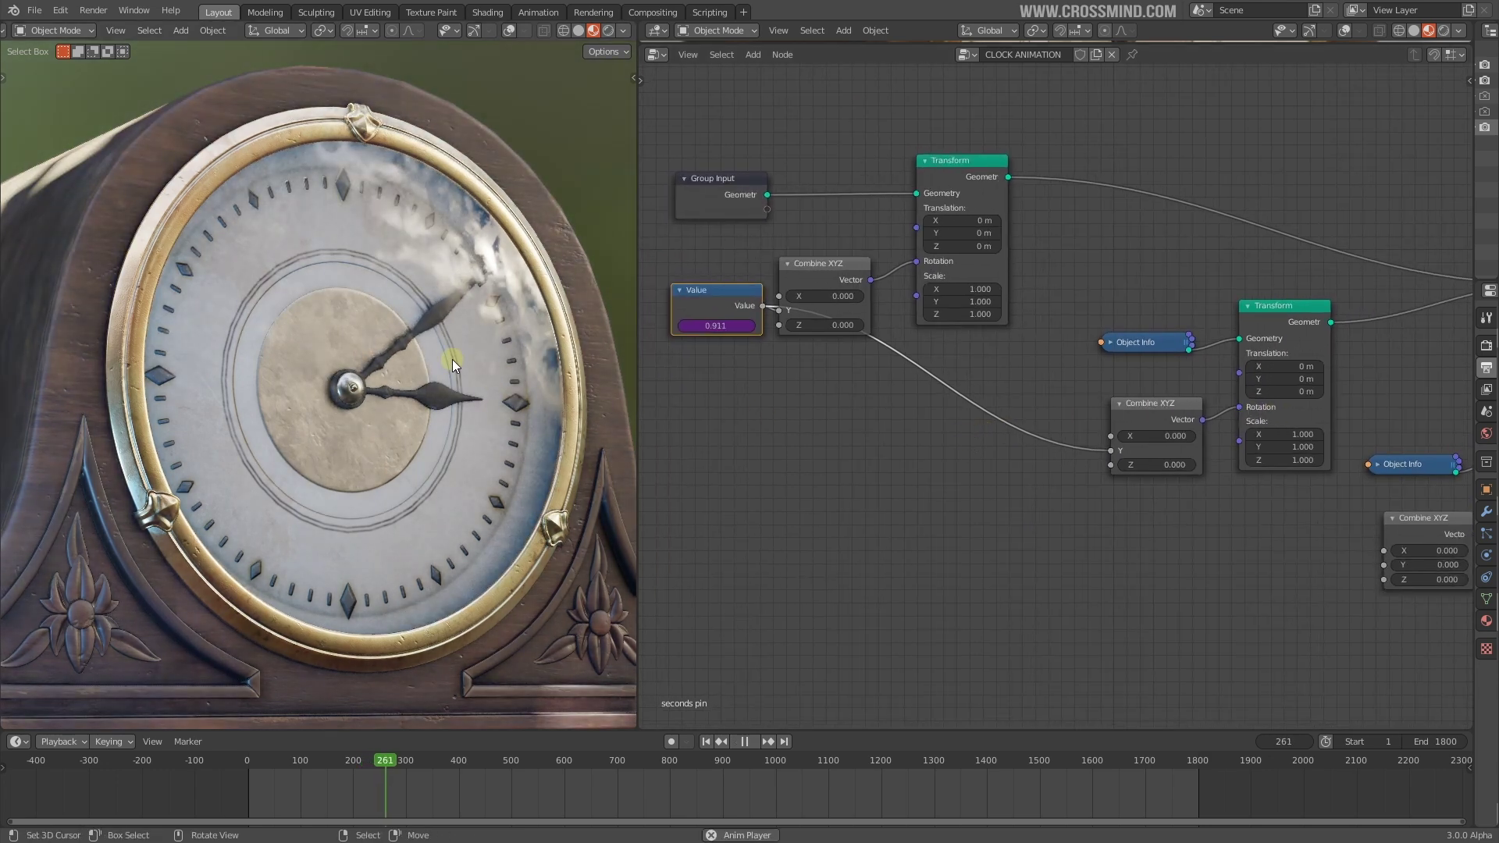
scroll(452, 359, "up", 6)
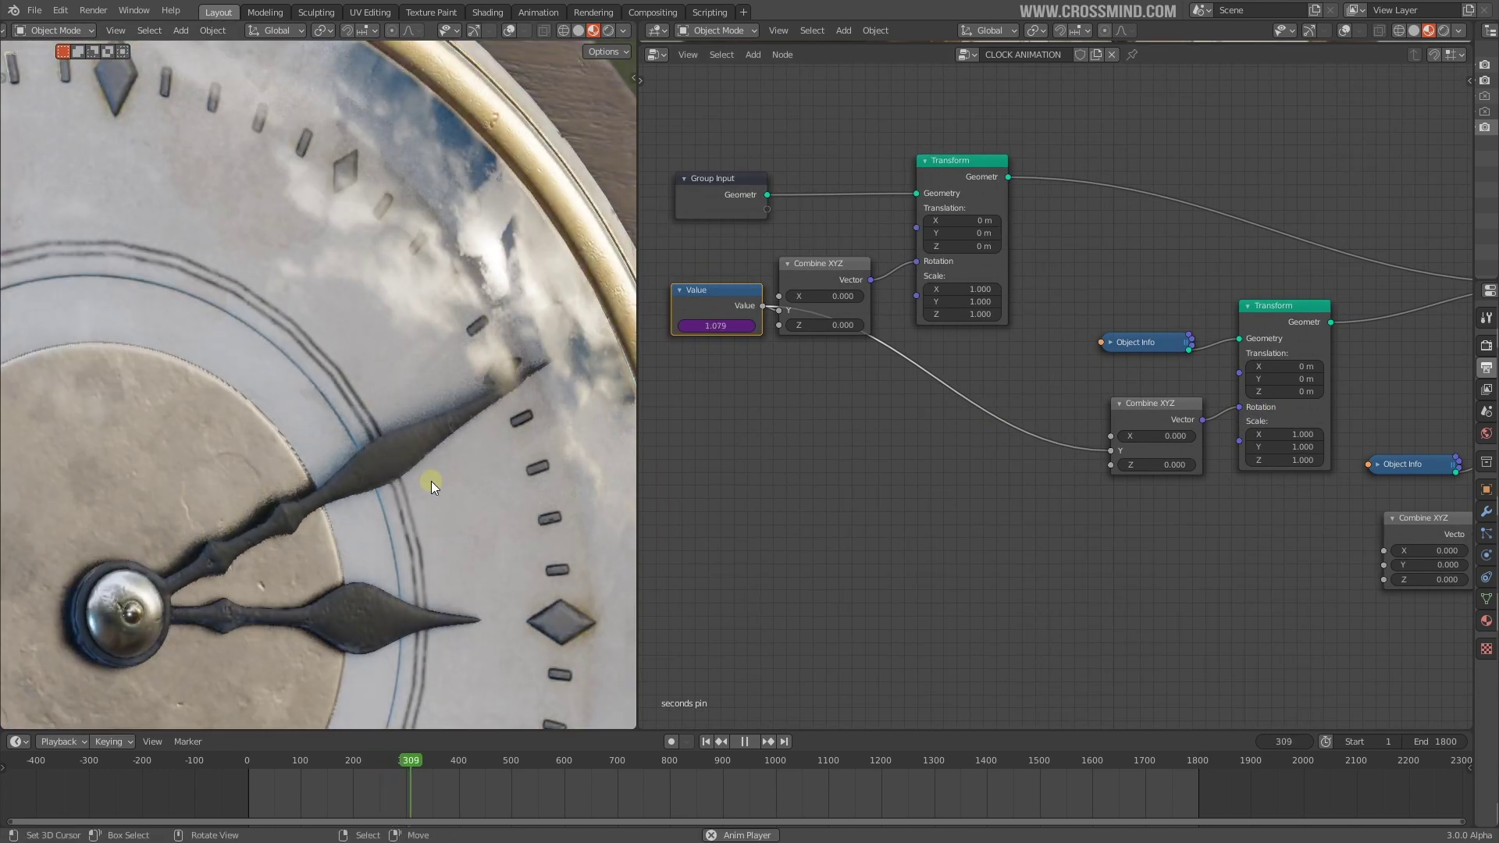
key("space")
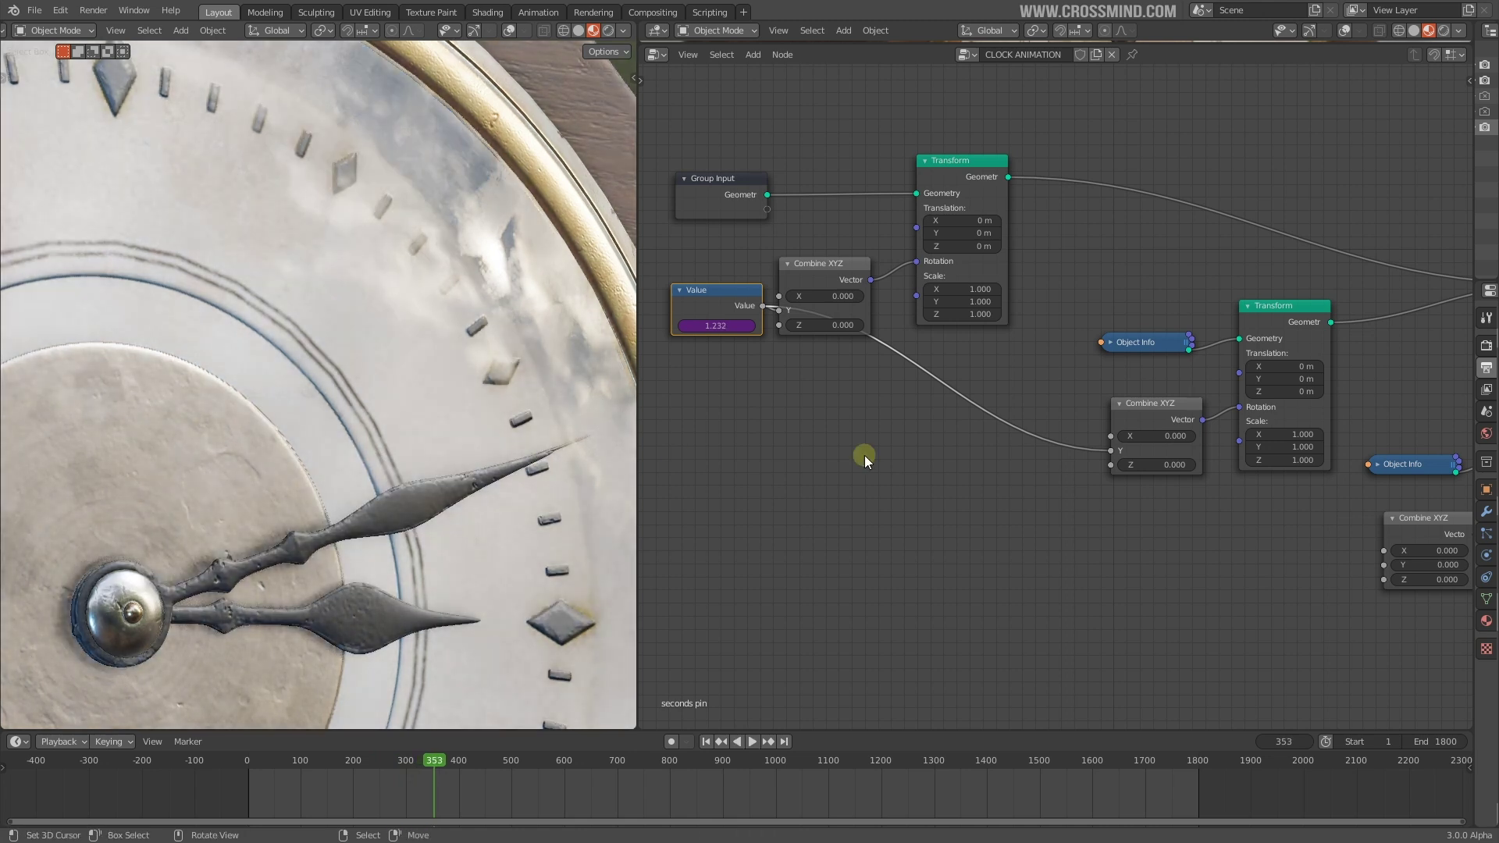
Step: Add a Math node on the link between the Value node and the minute pin's Combine XYZ node
middle_click_drag(678, 457, 741, 465)
key("shift+a")
mouse_move(855, 491)
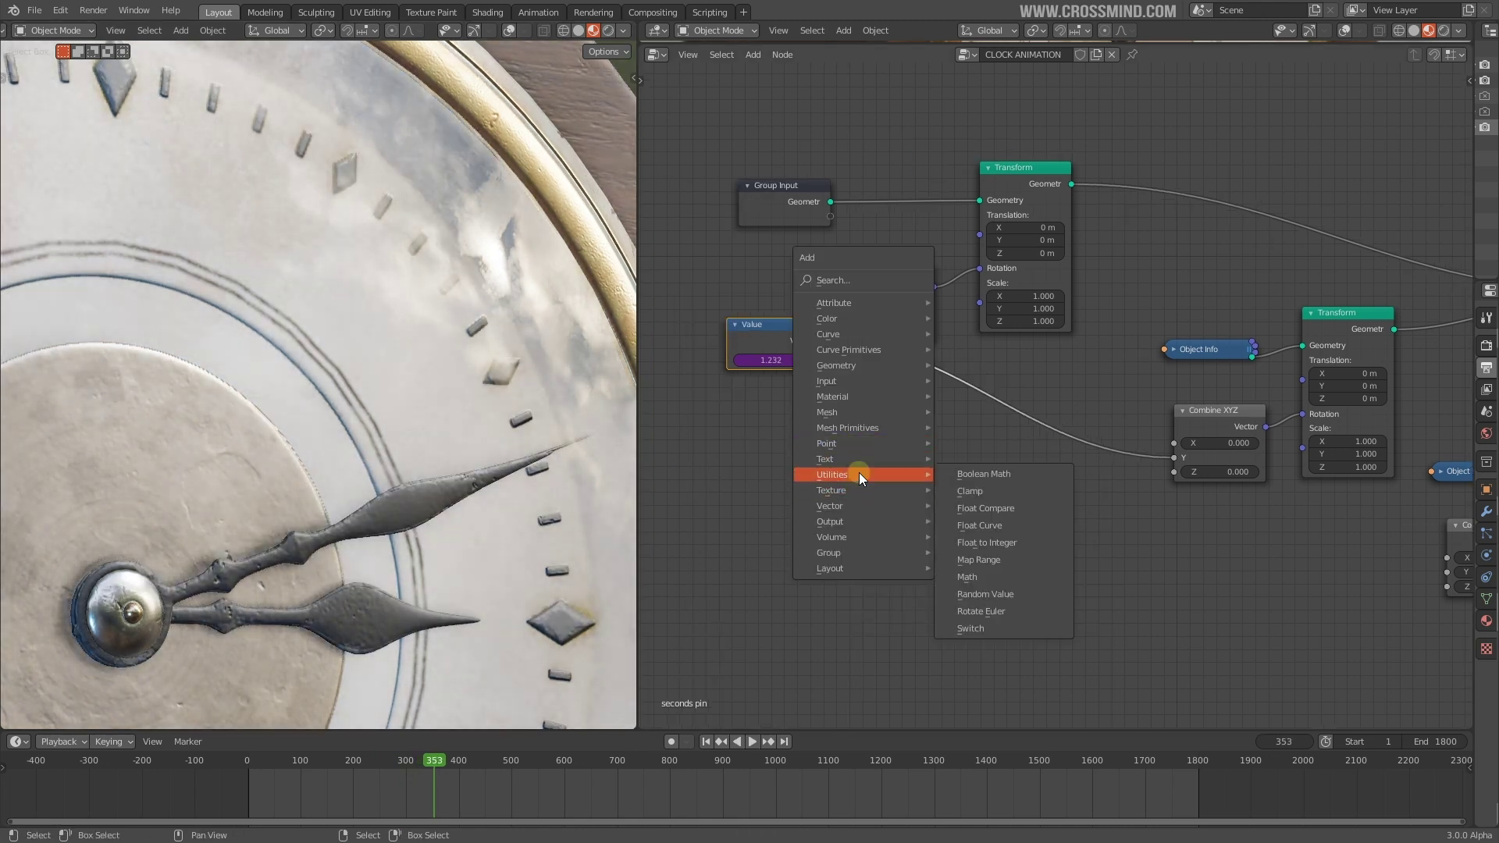
left_click(1004, 577)
scroll(988, 523, "up", 2)
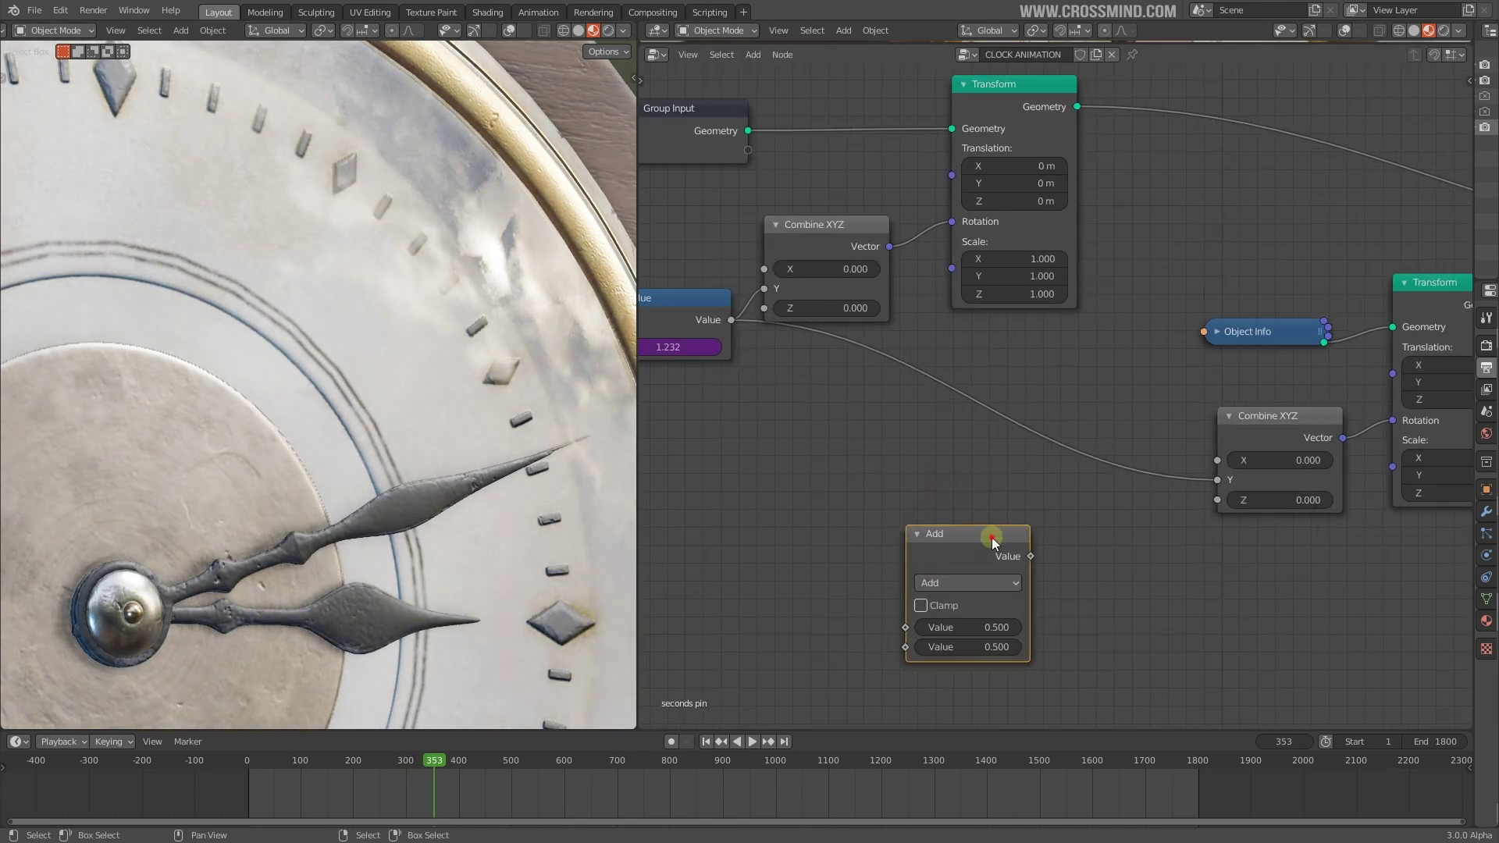
left_click(1084, 395)
scroll(1060, 394, "down", 1)
Step: Set the Math node to Multiply with a factor of 1/60 (0.017) for the minute pin
left_click(1051, 431)
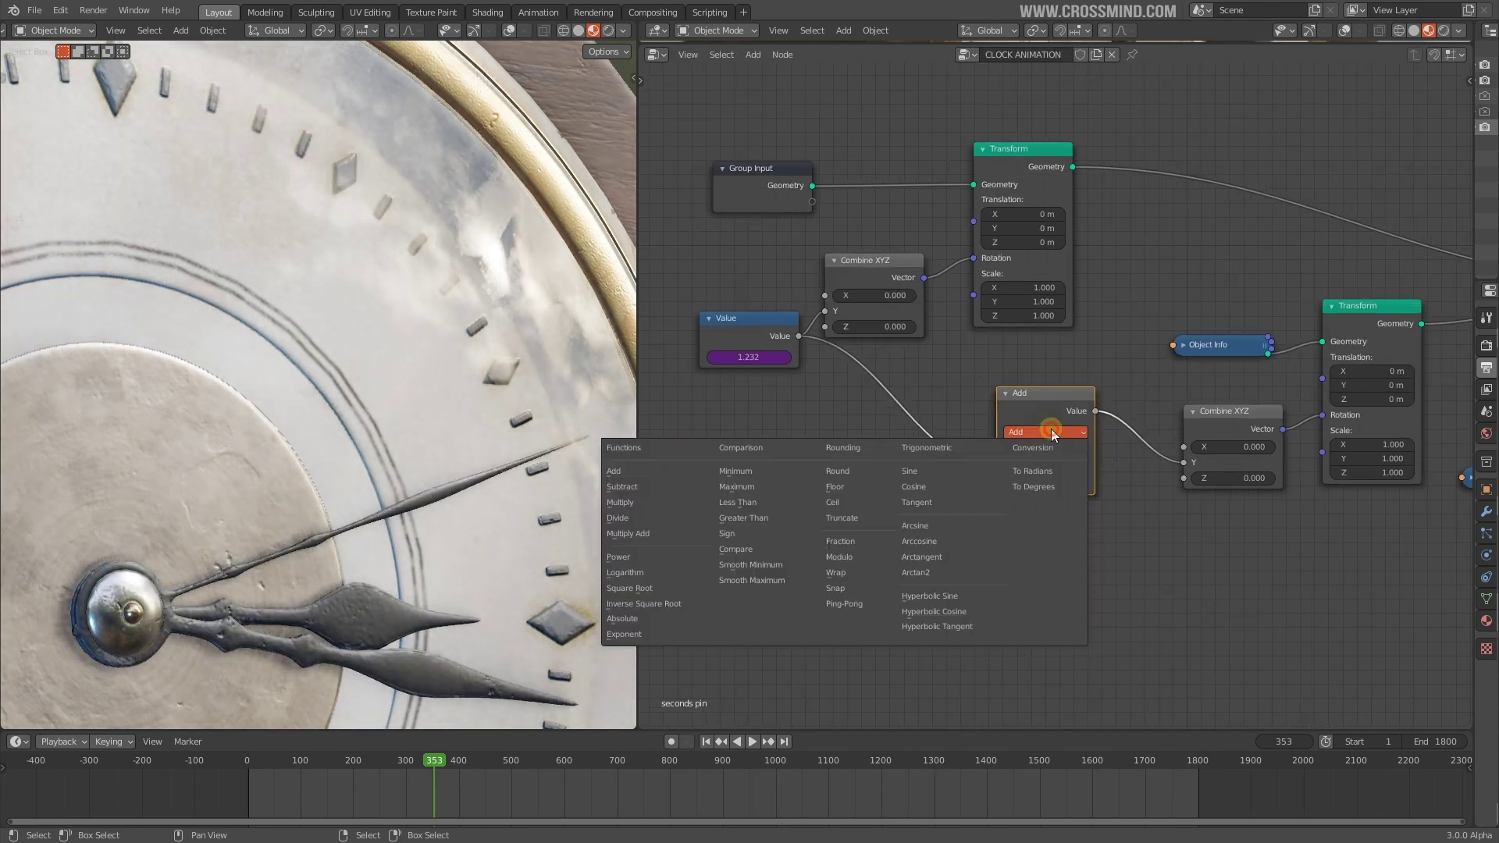
left_click(650, 500)
middle_click_drag(1055, 501, 1123, 531)
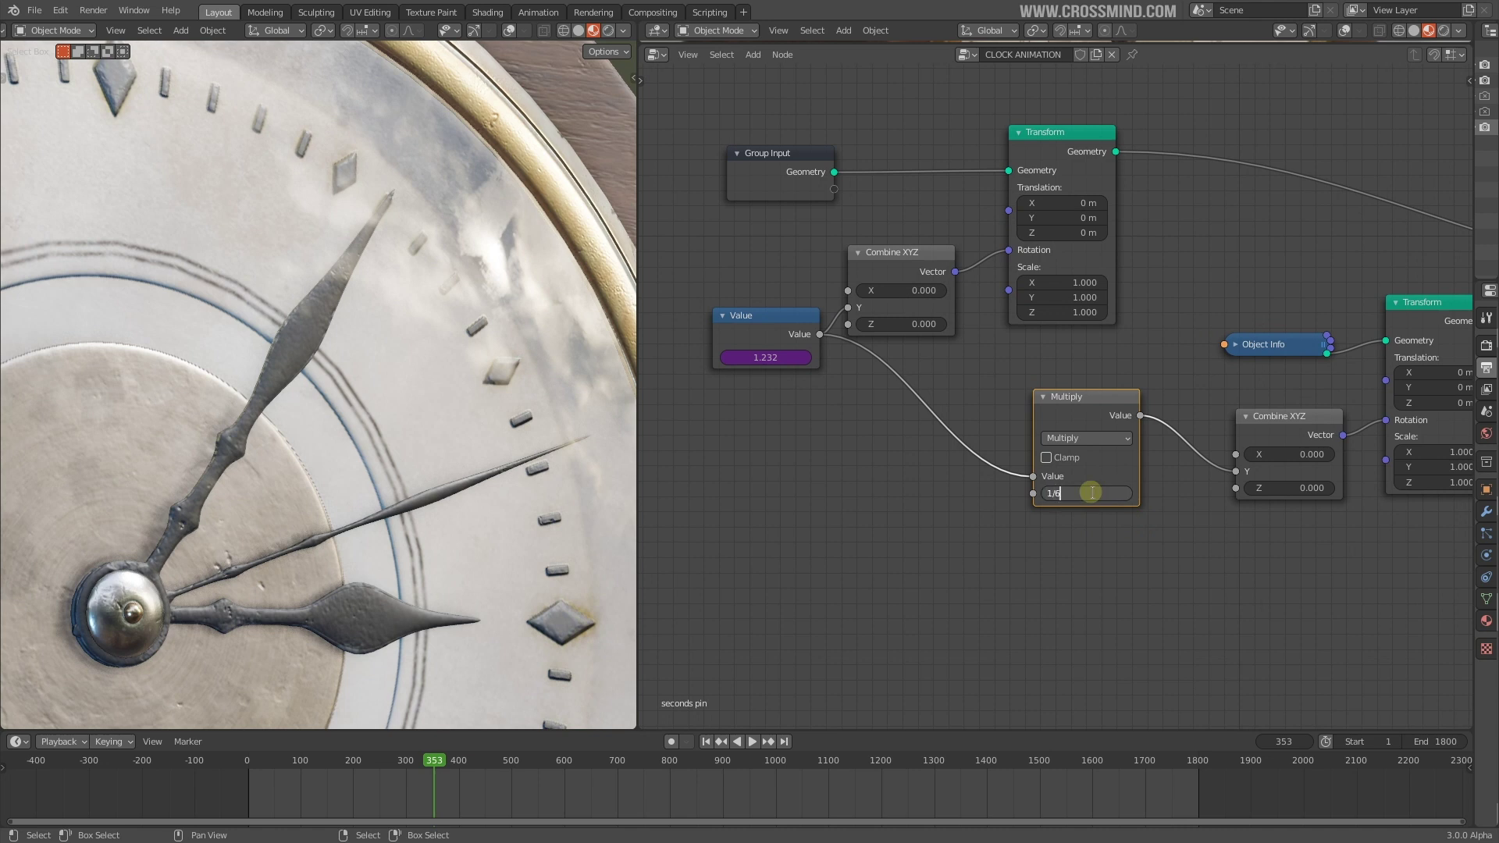
key("Return")
scroll(920, 497, "down", 2)
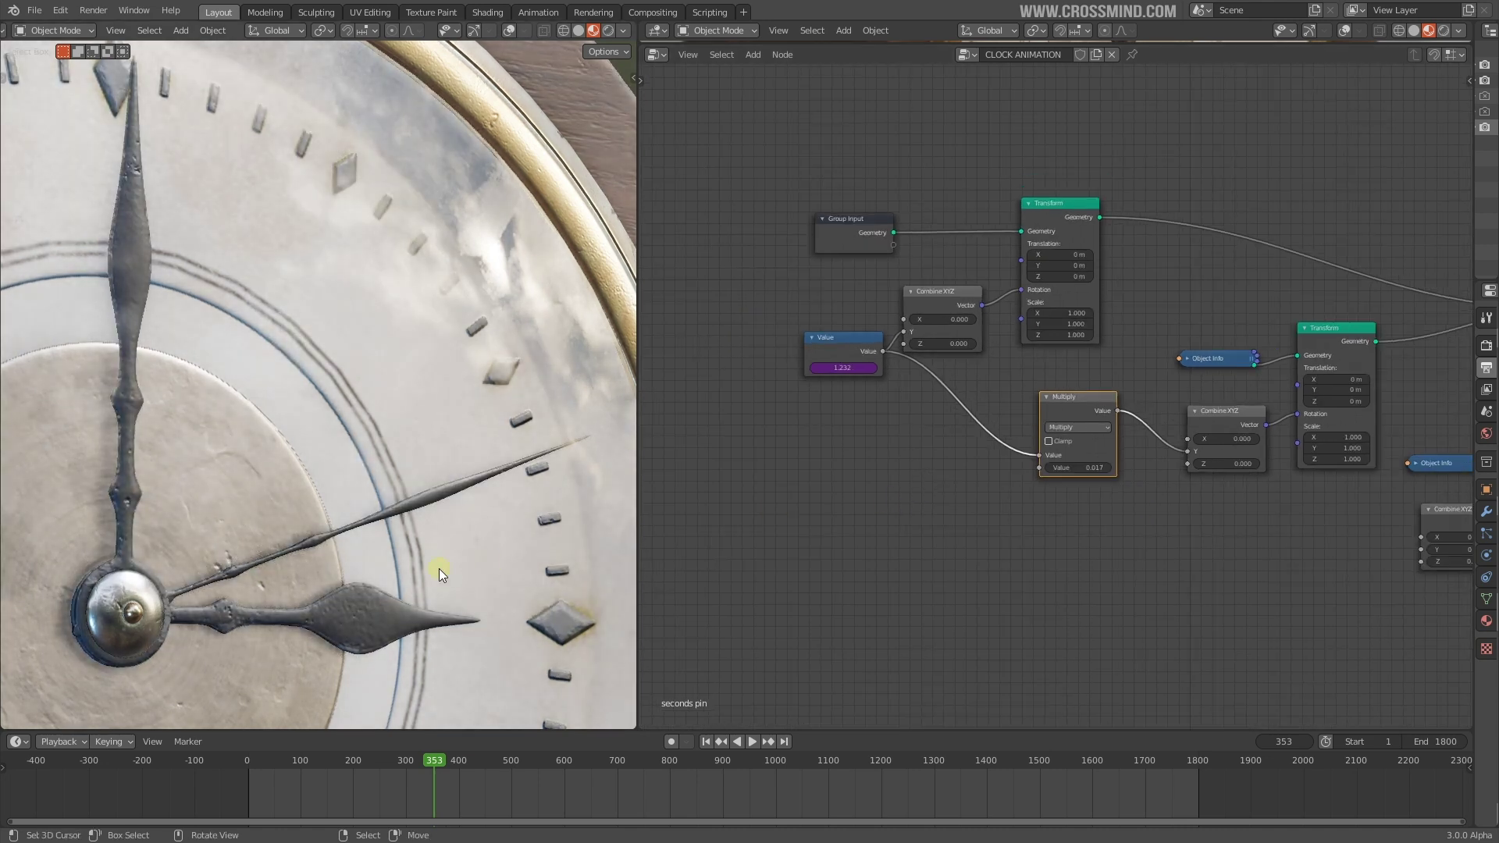
middle_click_drag(499, 500, 358, 527)
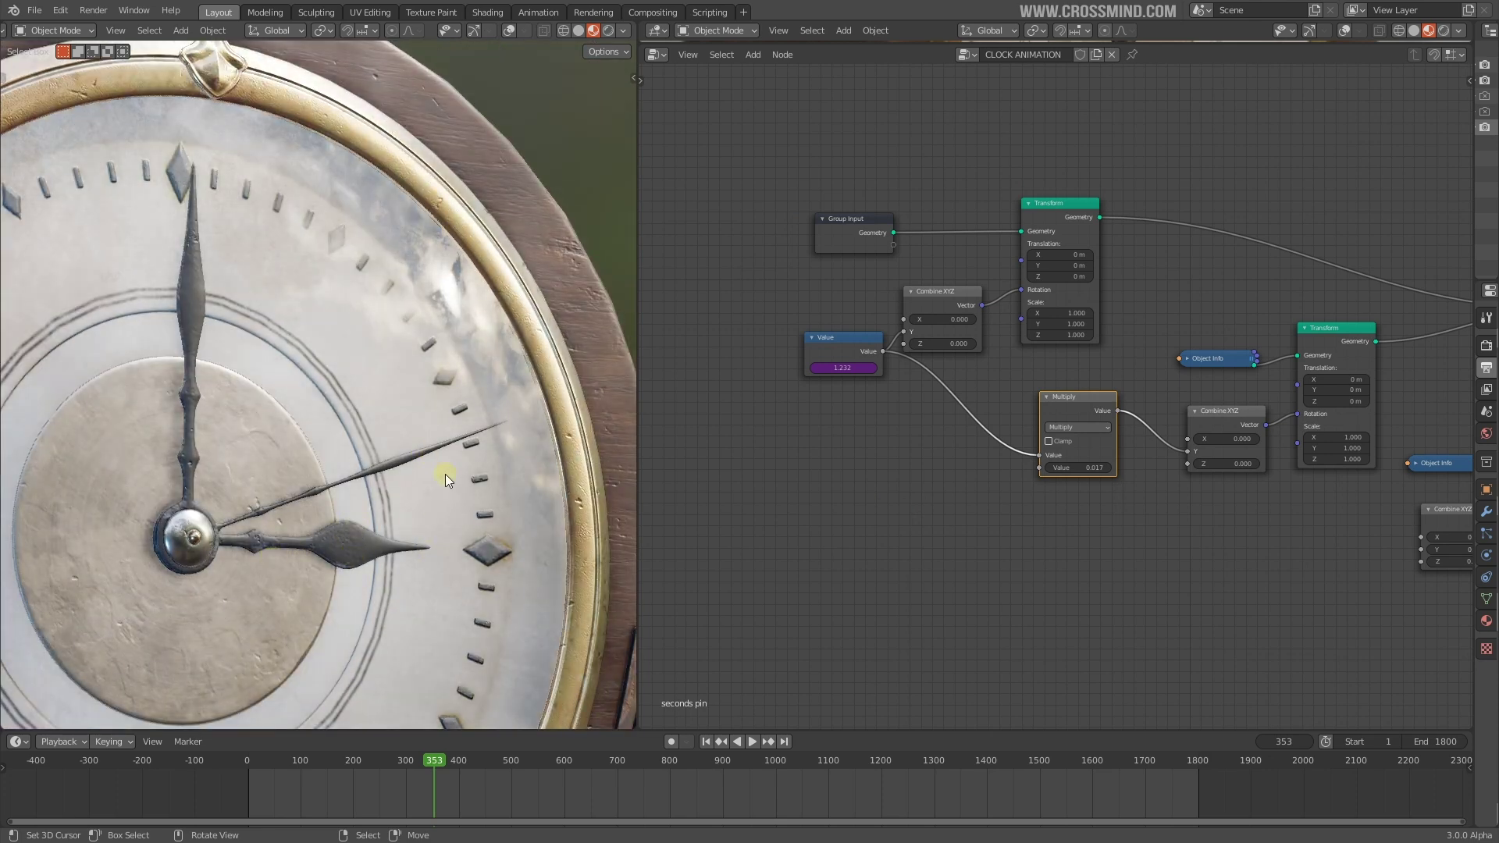
Step: Play the animation and examine the minute hand's tip against the twelve o'clock marker alongside the seconds hand
scroll(468, 531, "down", 4)
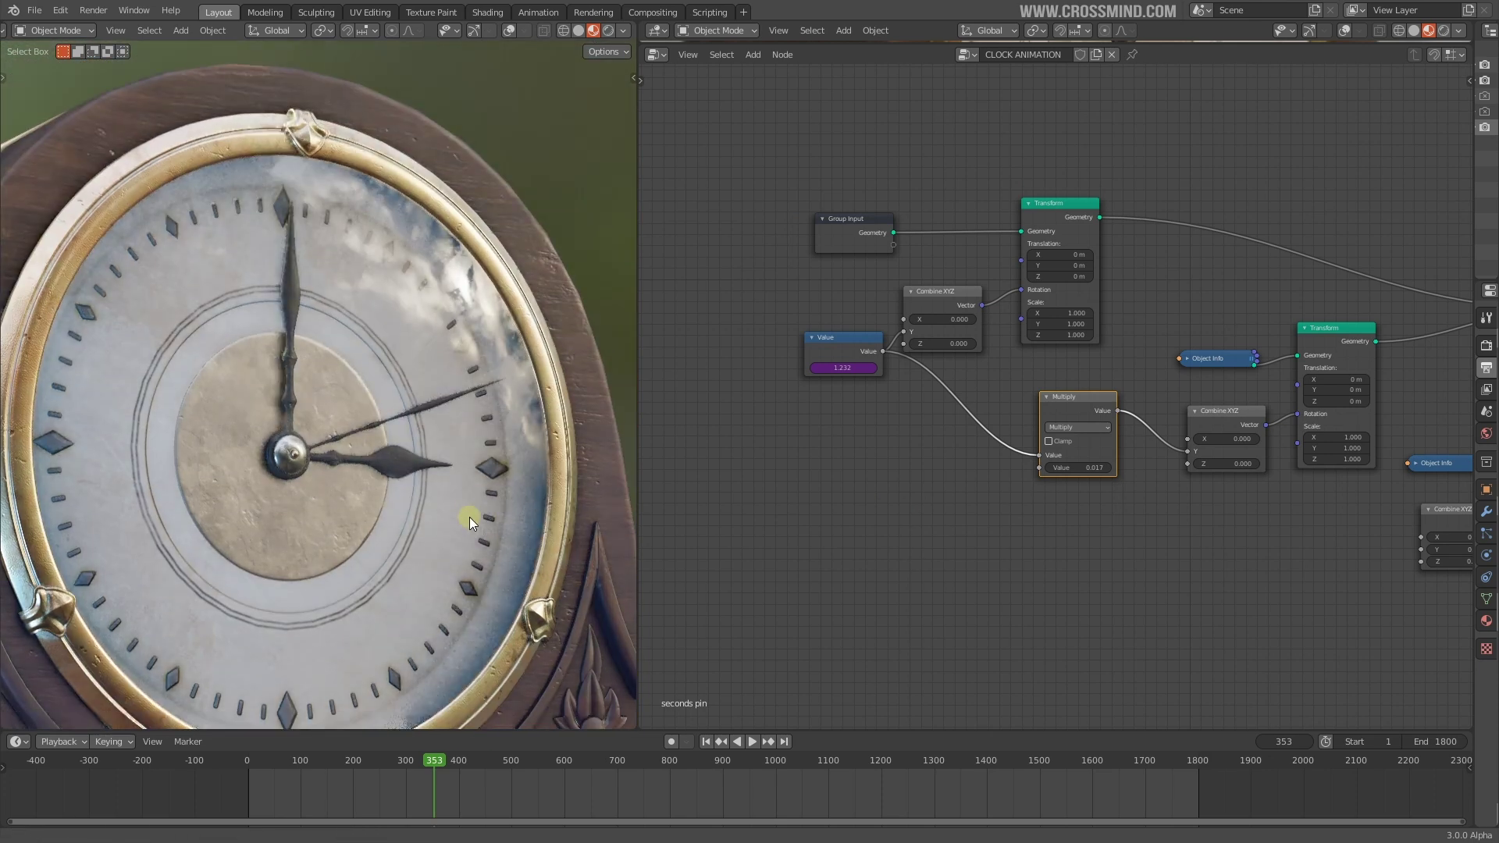
middle_click_drag(1001, 482, 899, 475)
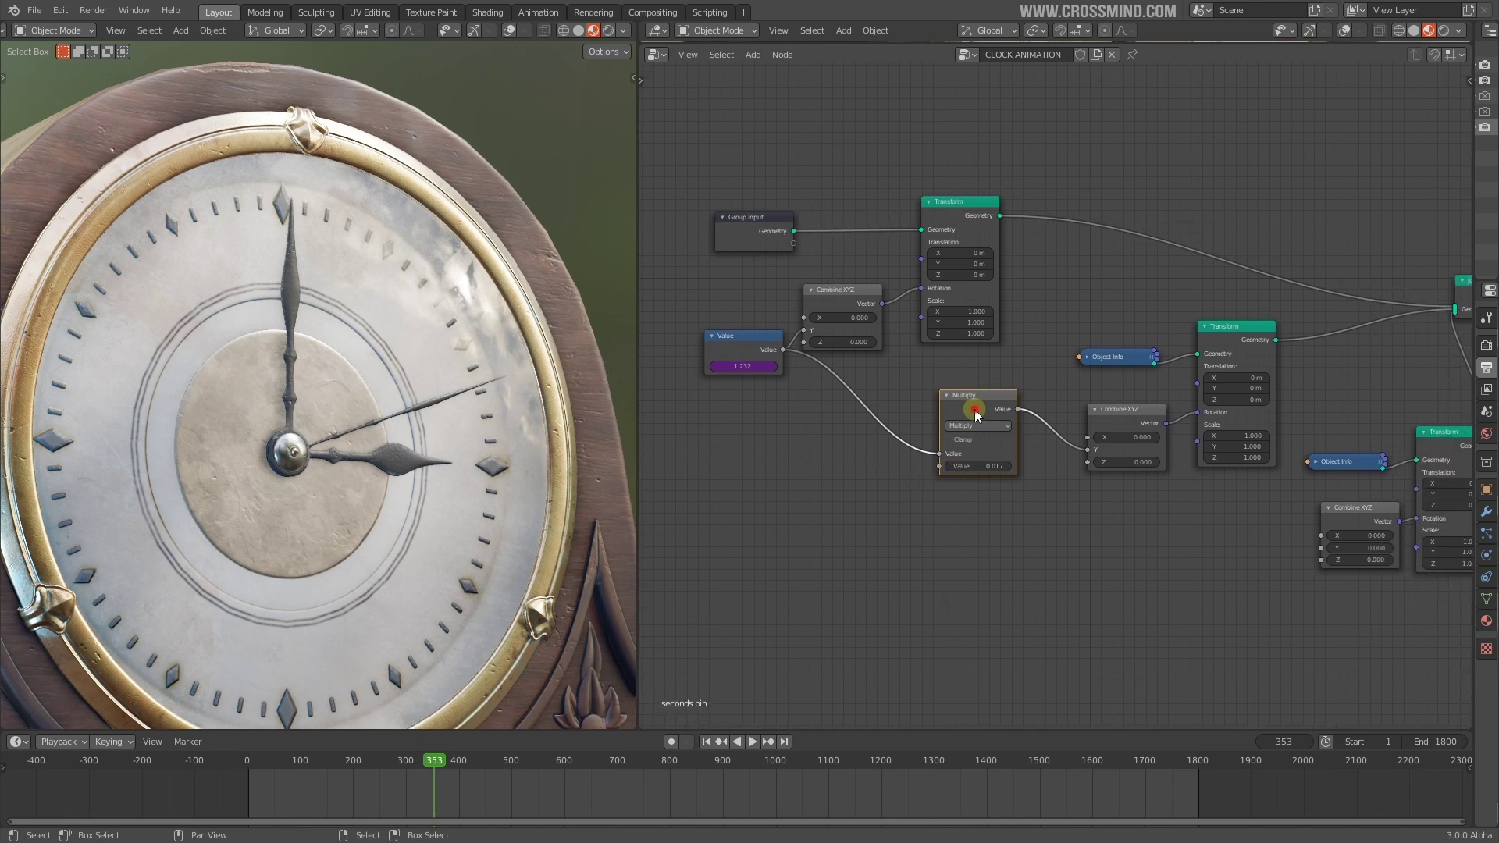
scroll(1060, 517, "up", 3)
key("space")
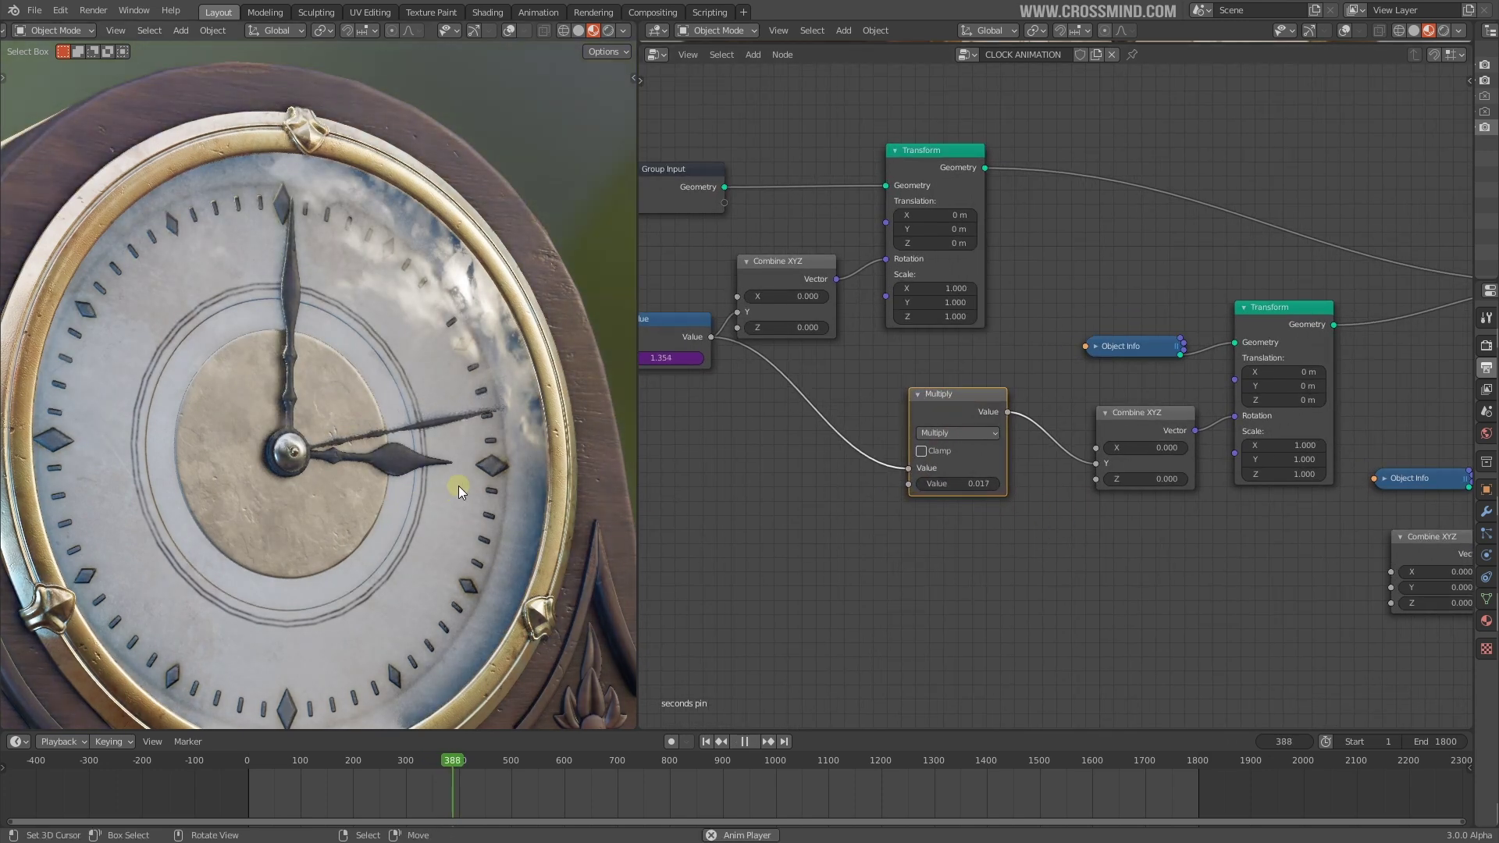
scroll(276, 382, "up", 8)
scroll(365, 368, "up", 8)
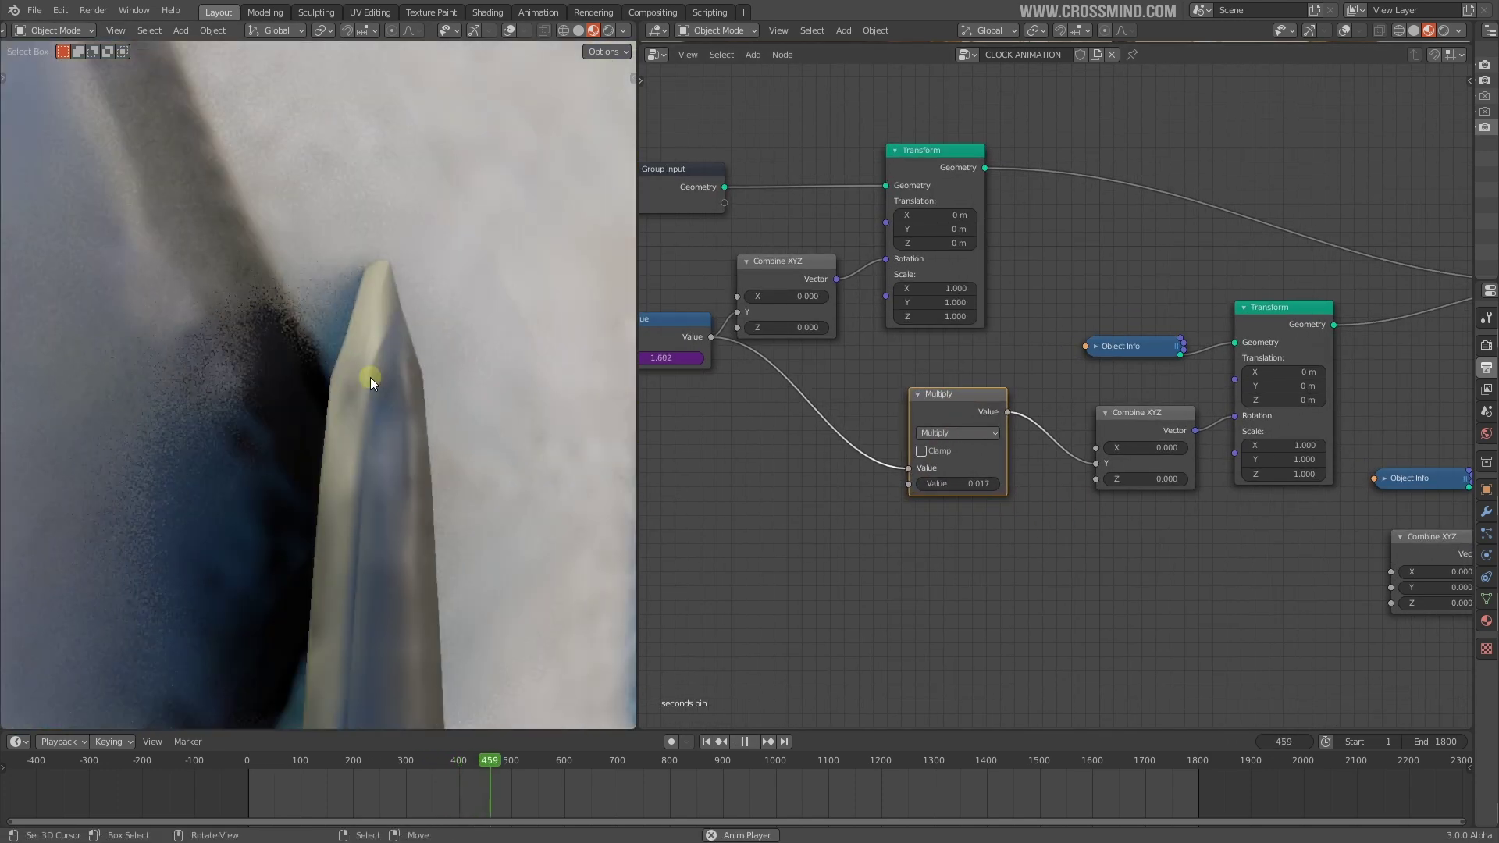
scroll(414, 374, "down", 5)
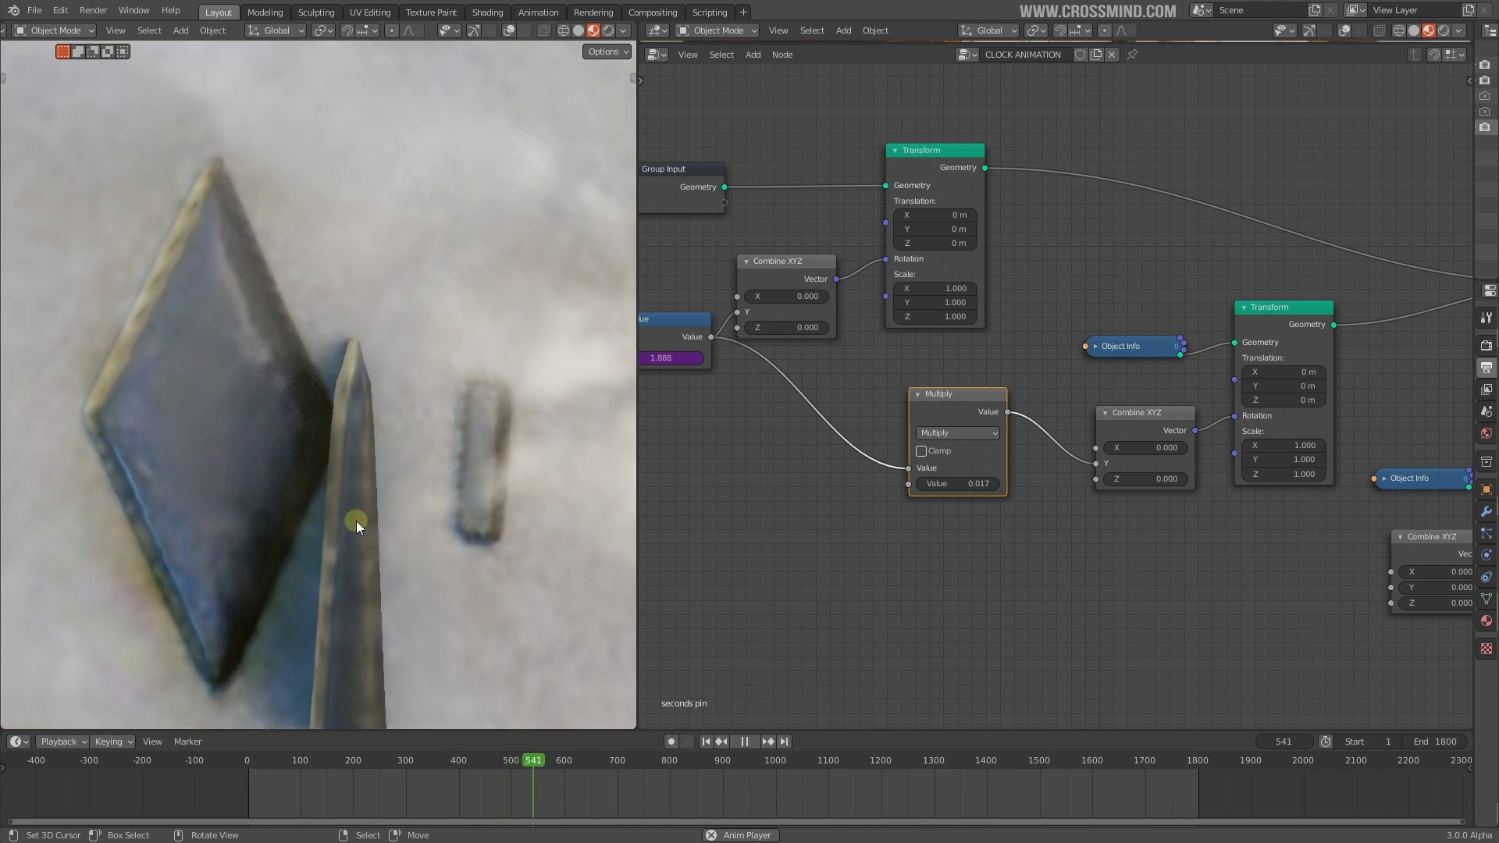
scroll(381, 392, "down", 5)
scroll(382, 392, "down", 5)
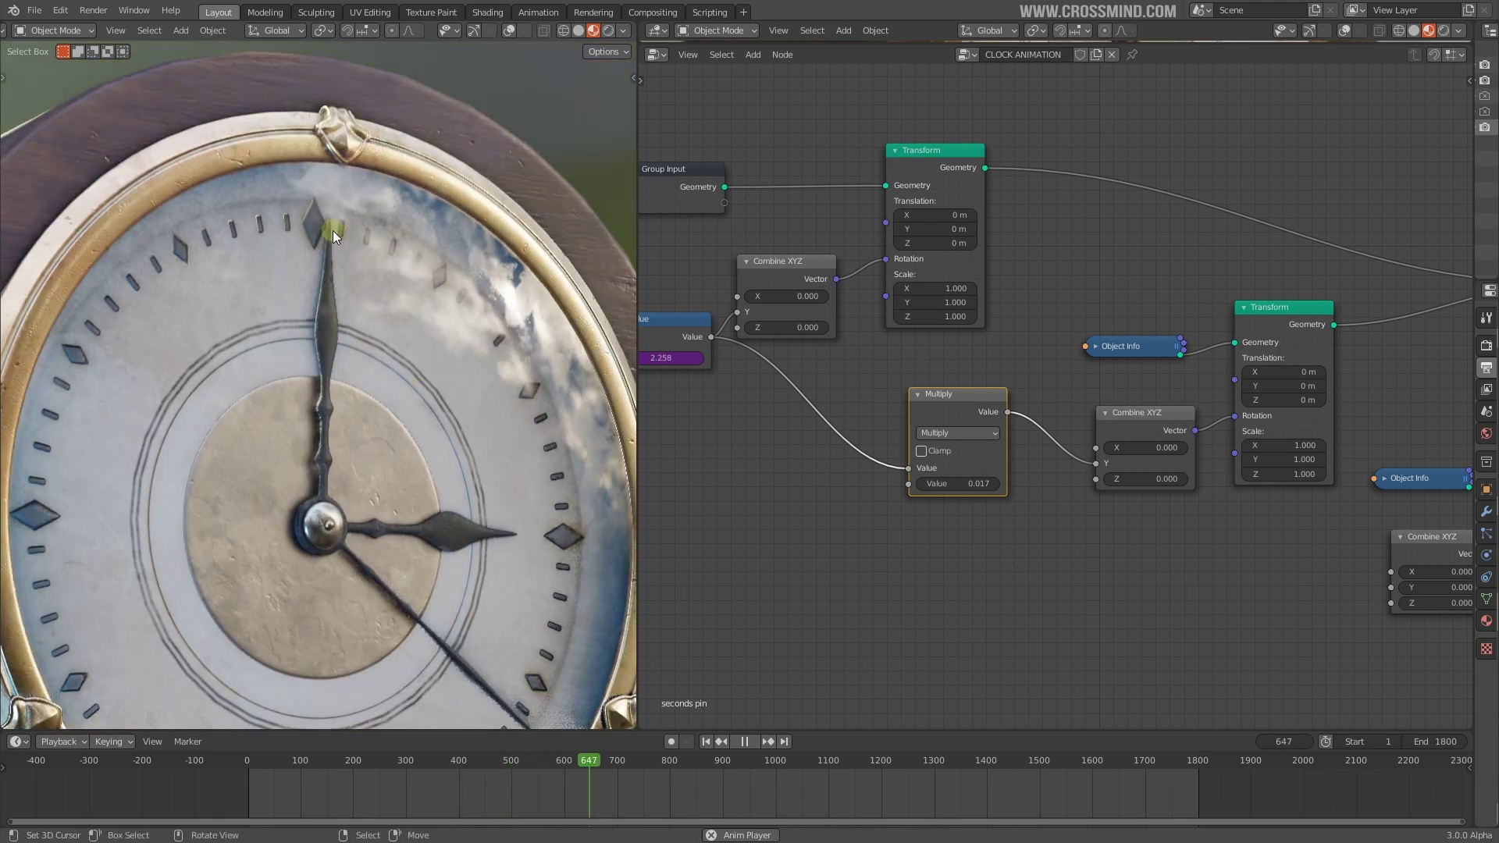
scroll(337, 239, "up", 1)
scroll(345, 364, "up", 5)
scroll(372, 217, "down", 5)
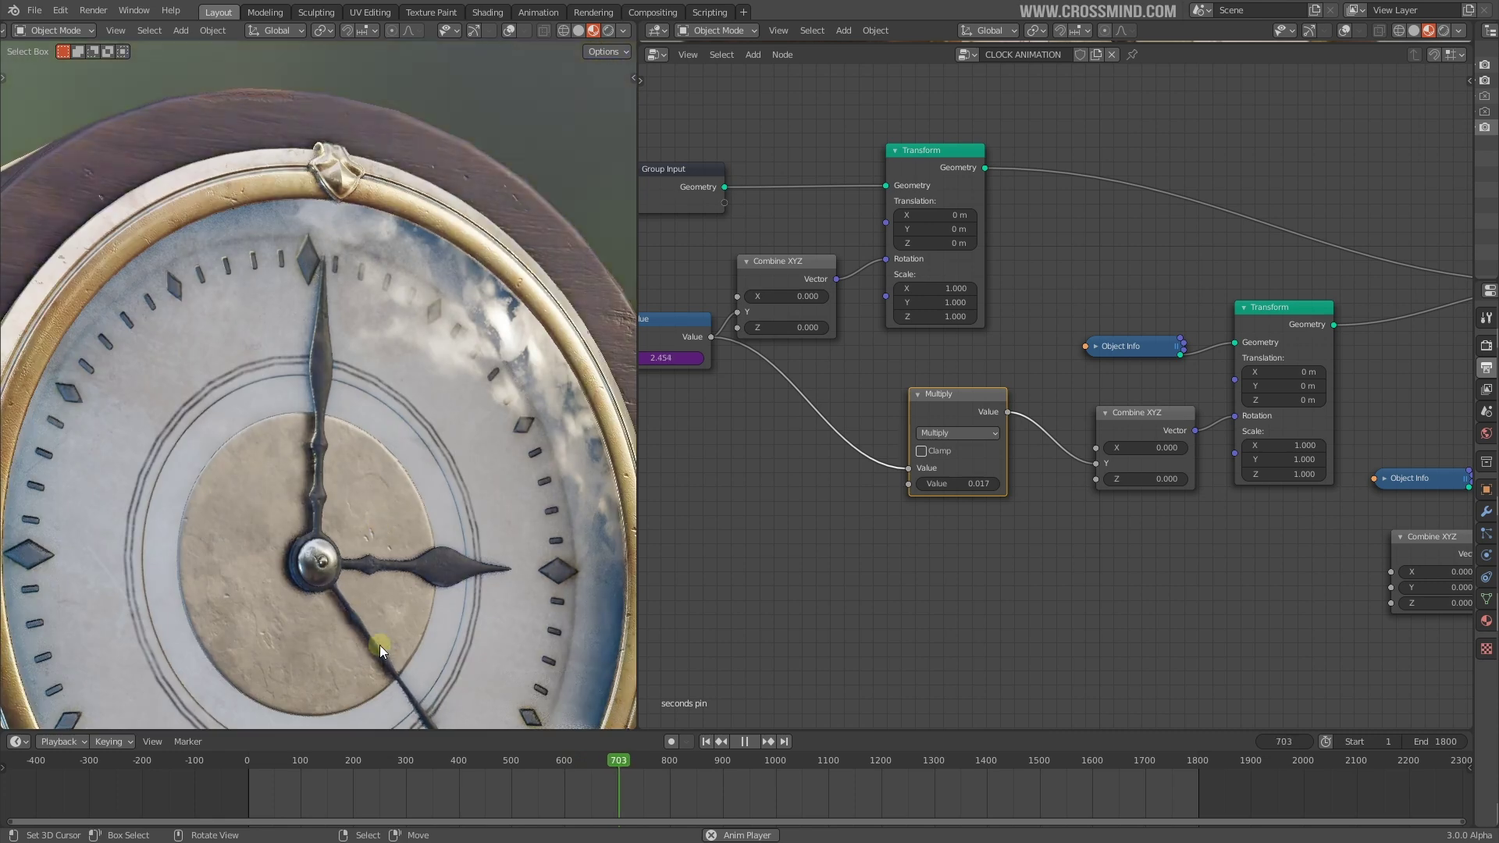
scroll(369, 629, "down", 5)
scroll(379, 694, "up", 4)
Step: Scrub the timeline to frame 1790, stop playback and inspect the minute and seconds hands near twelve o'clock
left_click_drag(654, 787, 1015, 784)
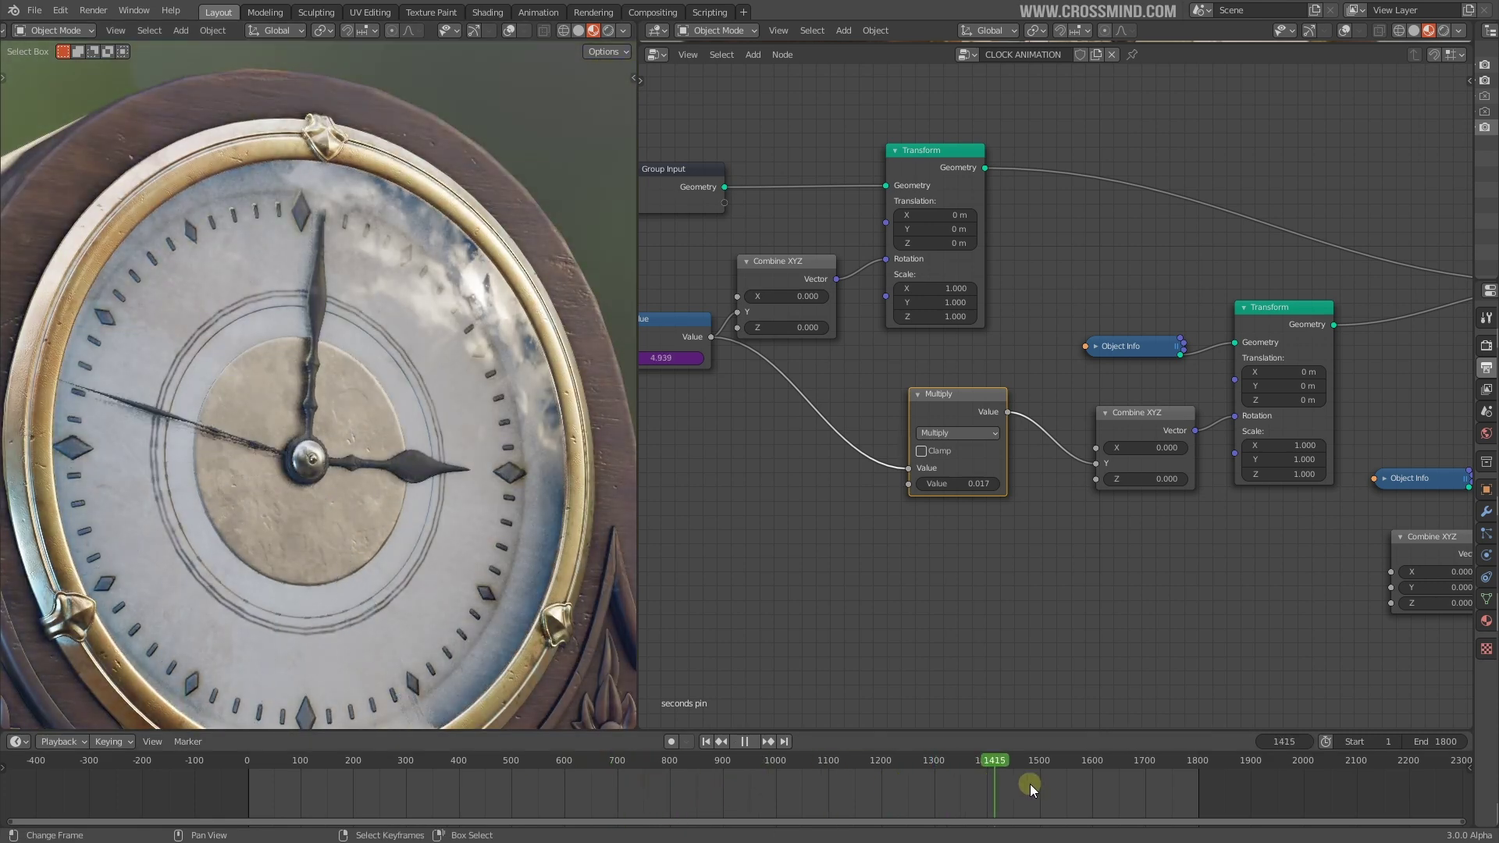
left_click_drag(1140, 788, 1193, 789)
key("space")
scroll(399, 502, "up", 8)
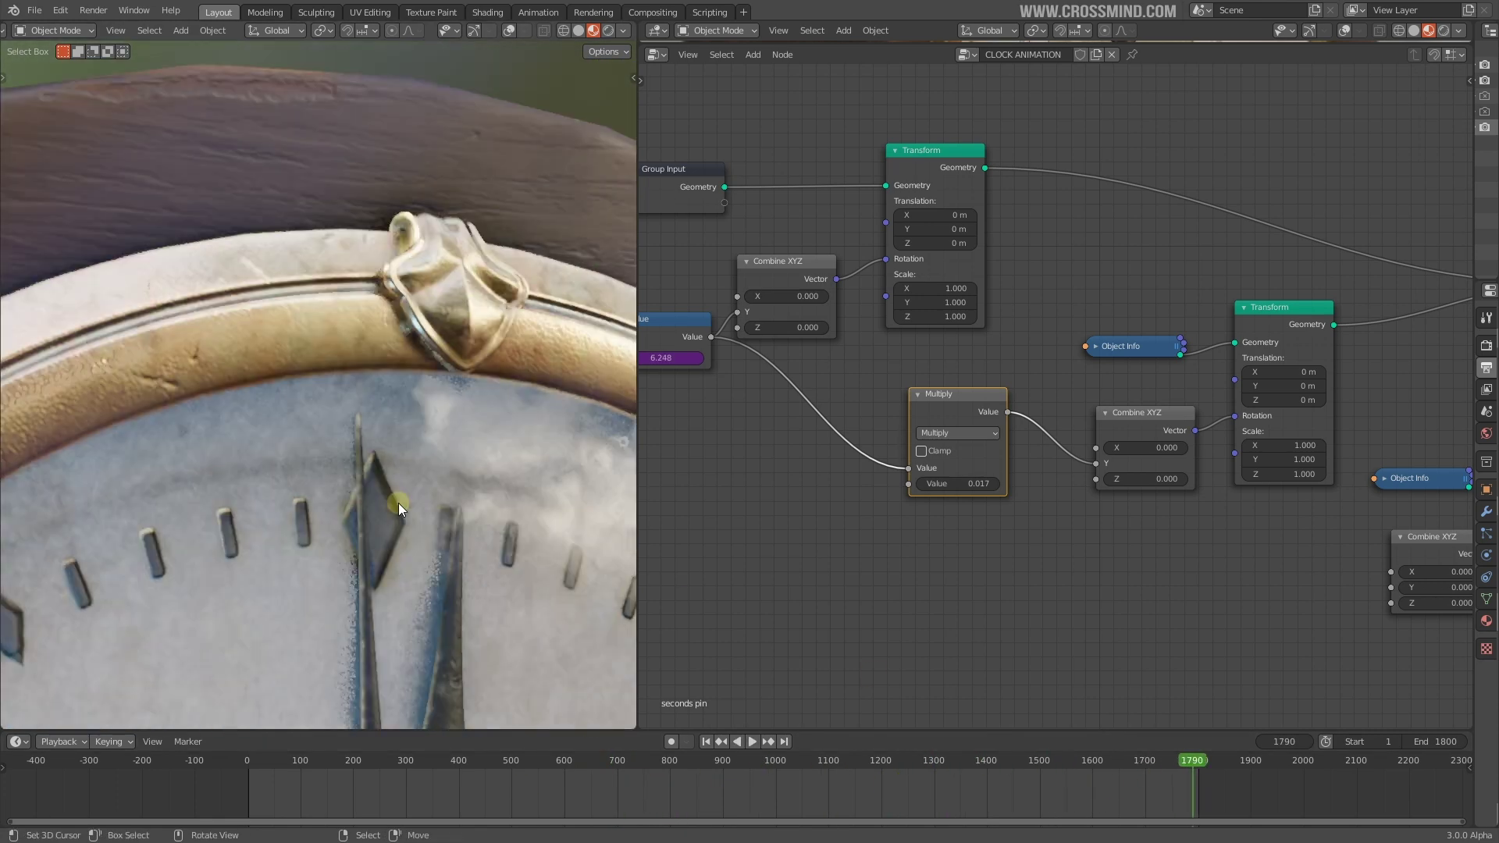
scroll(414, 492, "down", 3)
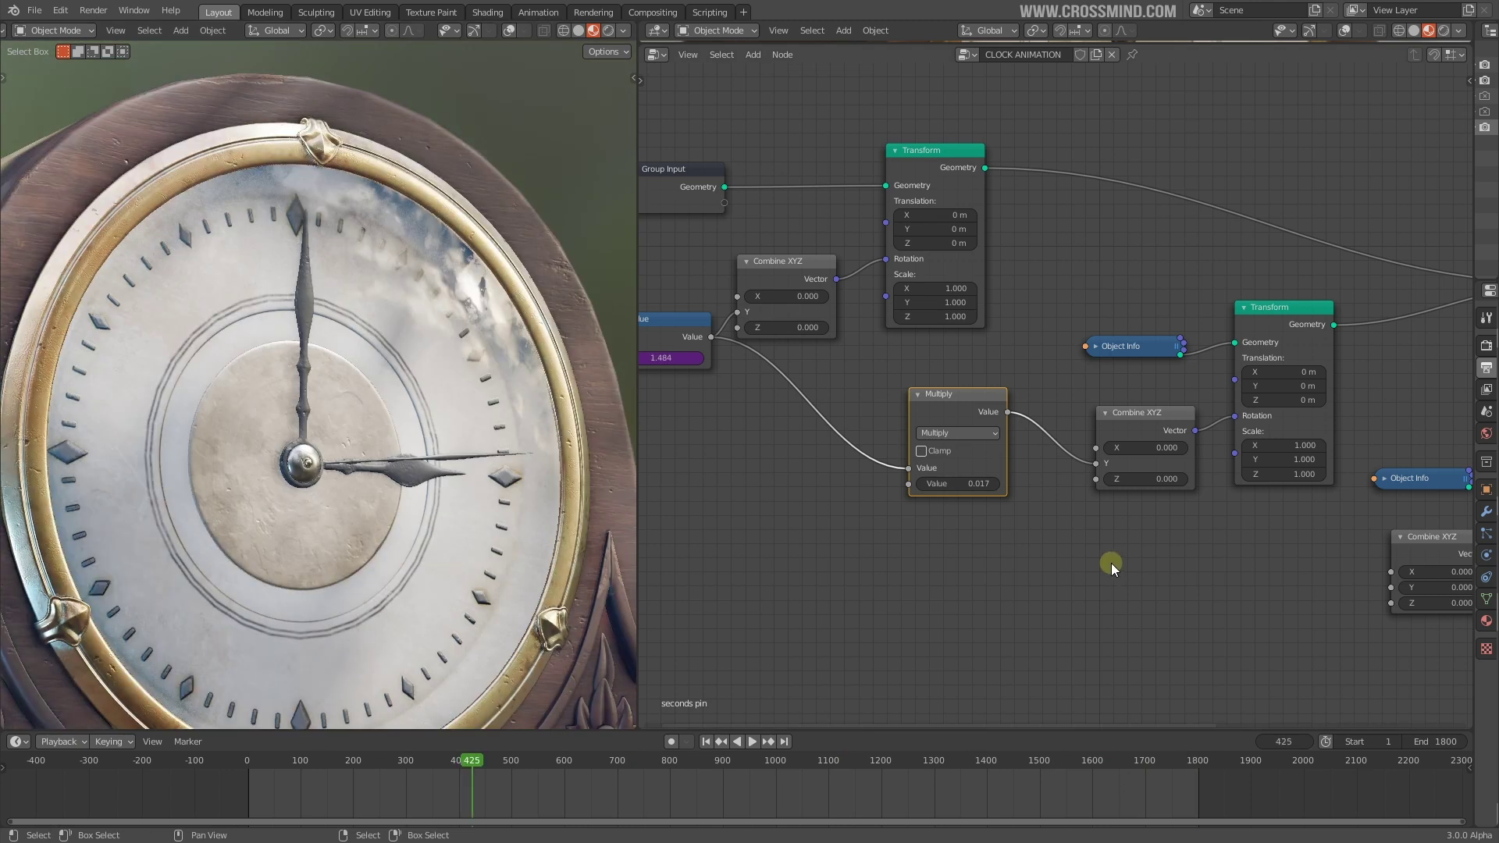
Step: Reposition the Join Geometry node in front of the Group Output node
scroll(1062, 539, "down", 2)
scroll(1109, 390, "right", 5, "ctrl")
left_click(1192, 274)
left_click_drag(1192, 273, 1239, 303)
scroll(939, 555, "up", 1)
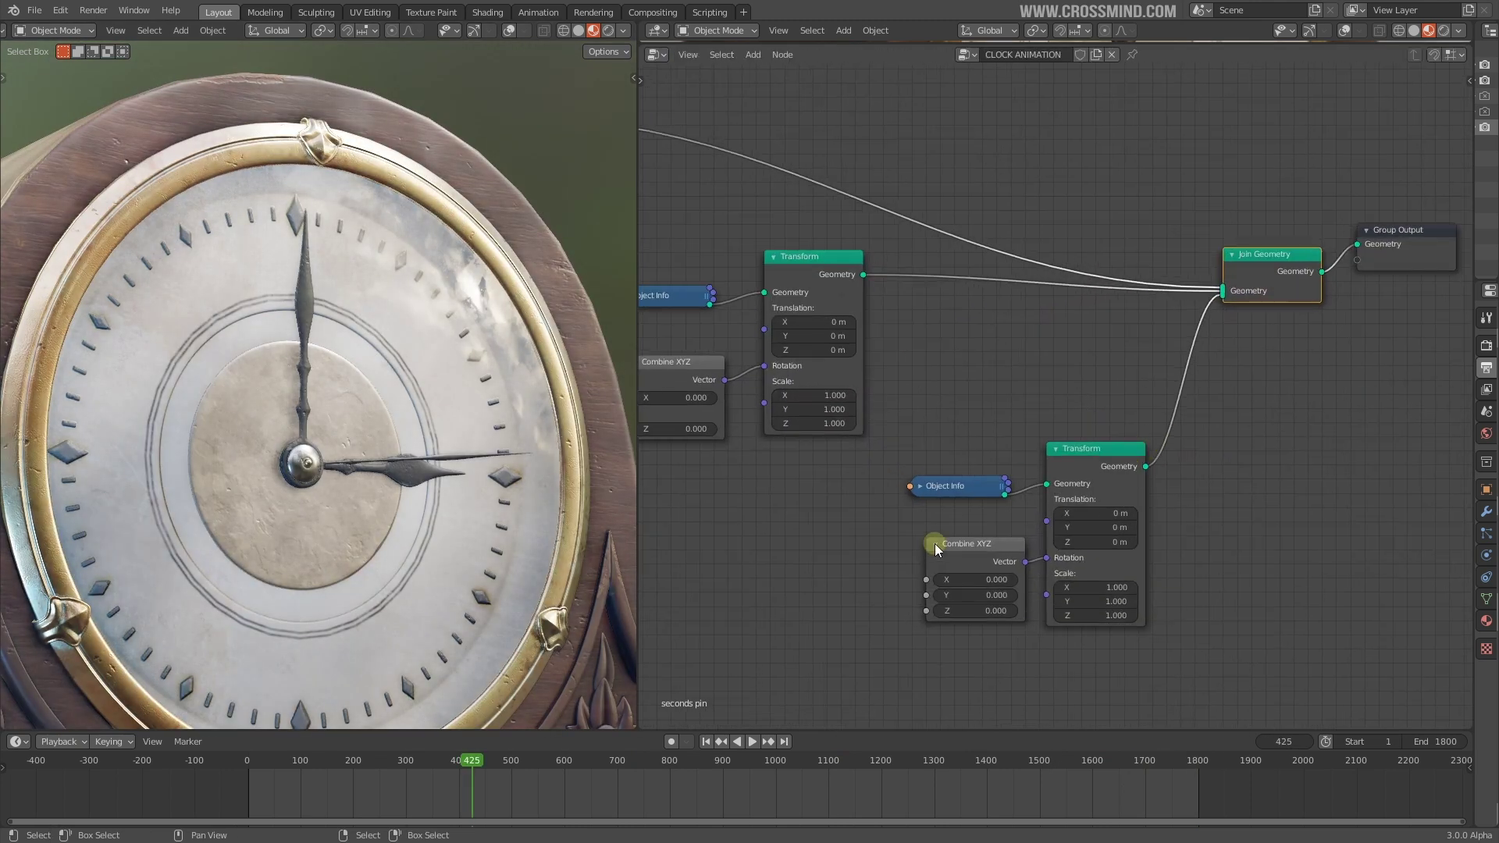
Step: Connect the minute pin's Multiply output to the Y input of the hour pin's Combine XYZ node
middle_click_drag(927, 534, 1213, 484)
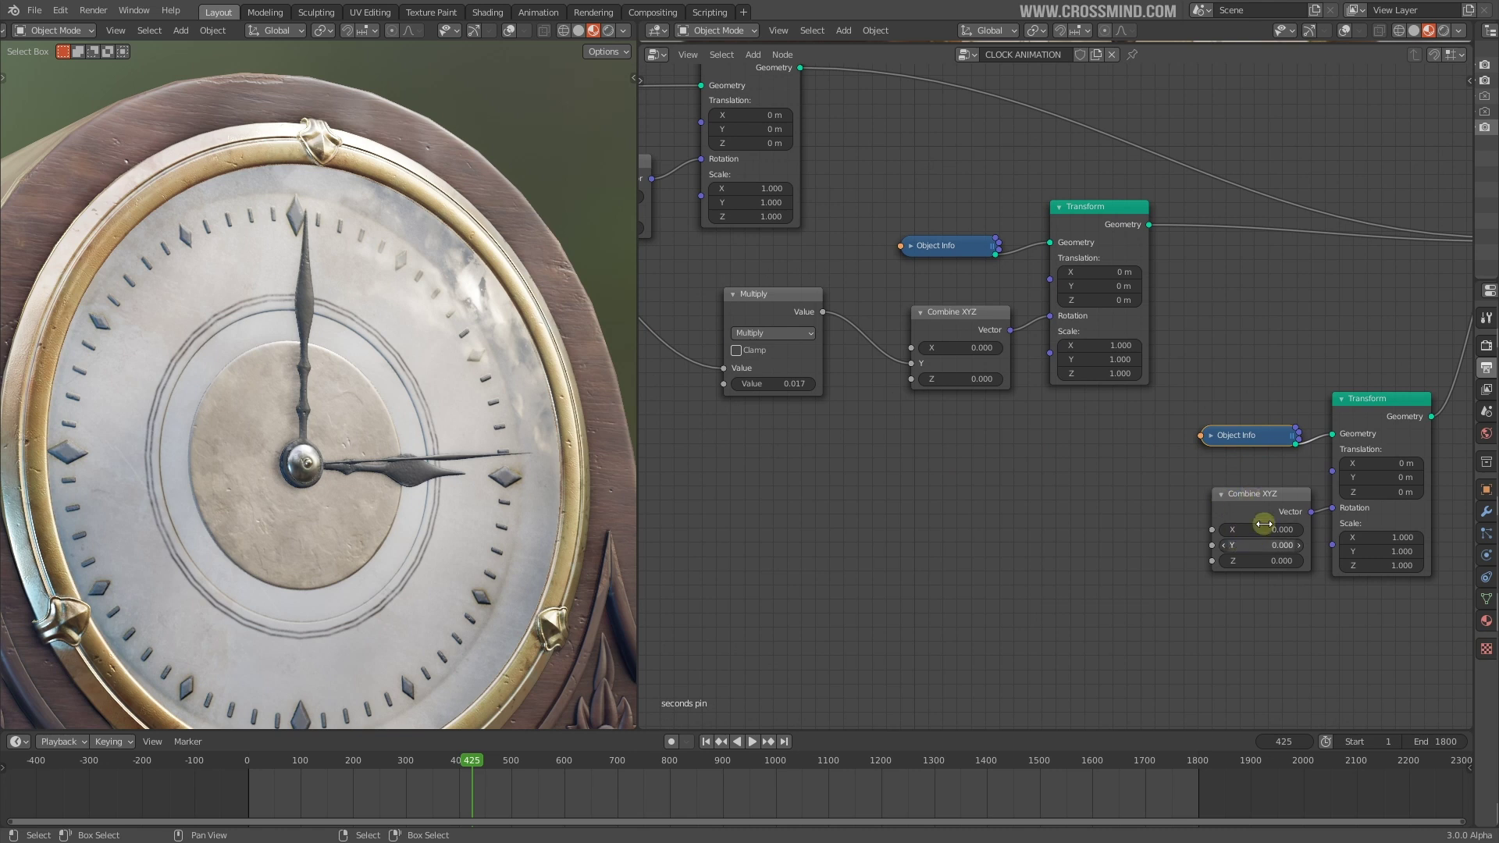
scroll(1132, 375, "down", 1)
middle_click_drag(1092, 288, 1281, 352)
left_click_drag(1208, 366, 1328, 502)
middle_click_drag(1249, 507, 1197, 495)
left_click_drag(698, 96, 901, 290)
left_click_drag(986, 406, 1029, 424)
middle_click_drag(1027, 425, 973, 400)
left_click_drag(661, 290, 732, 306)
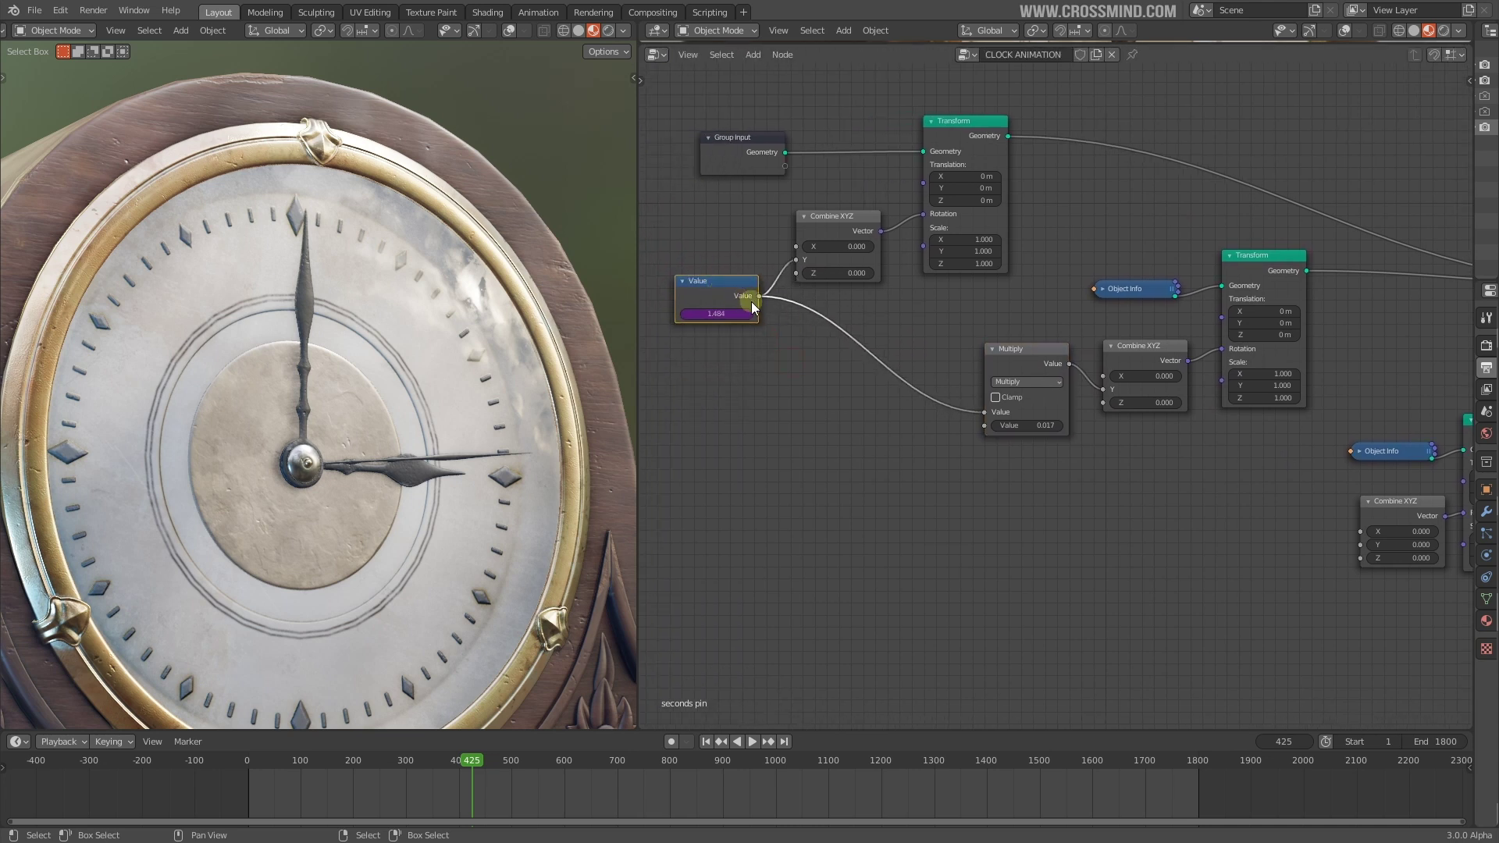
middle_click_drag(1181, 474, 1030, 451)
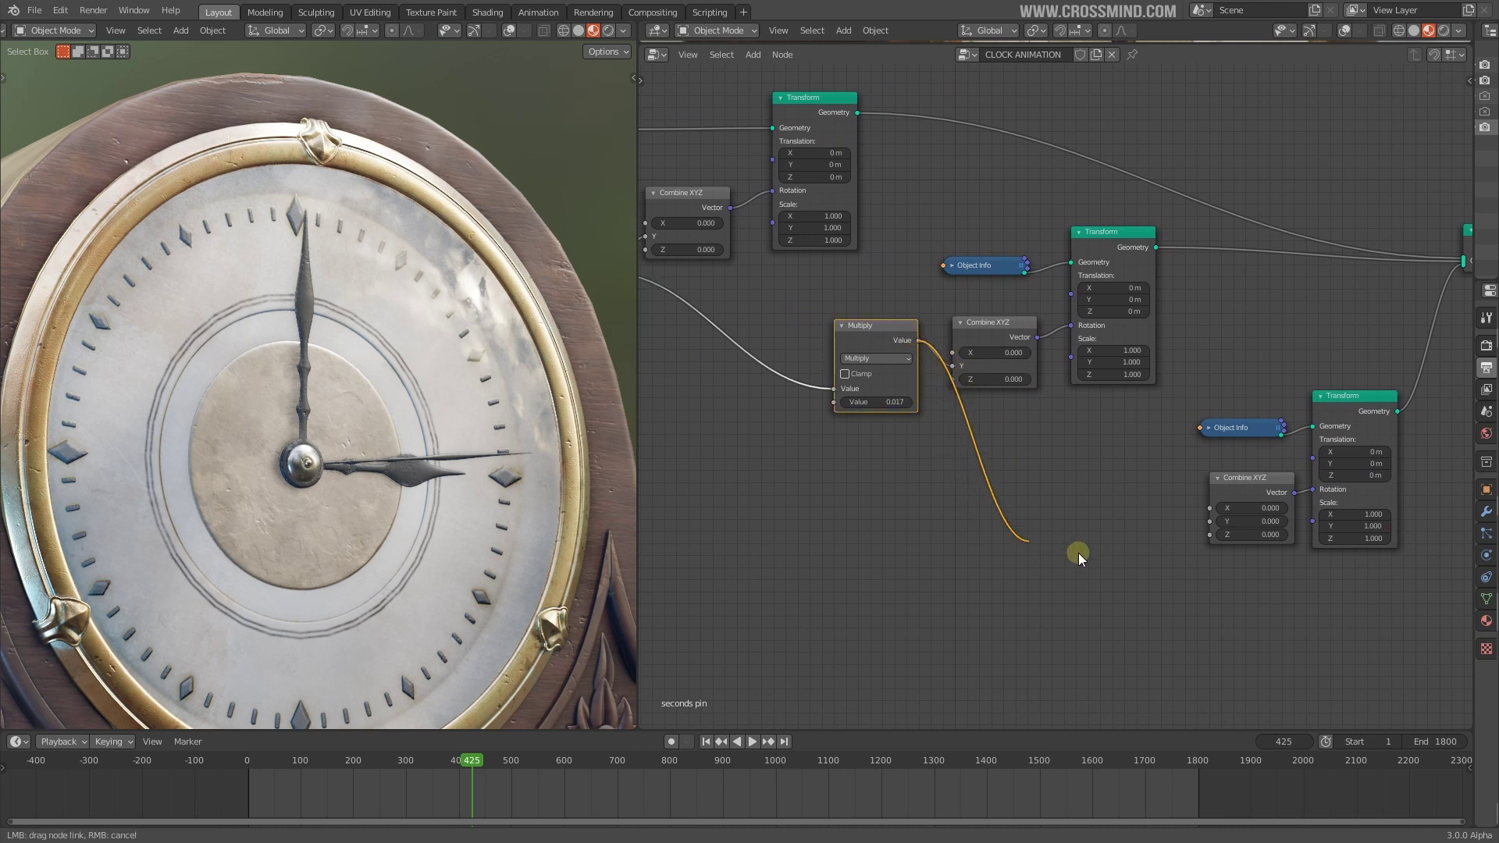
left_click_drag(1210, 518, 1209, 520)
Step: Insert a Math node on the hour pin's link, set it to Multiply by 1/60 and place it beside the Combine XYZ node
left_click(1111, 509)
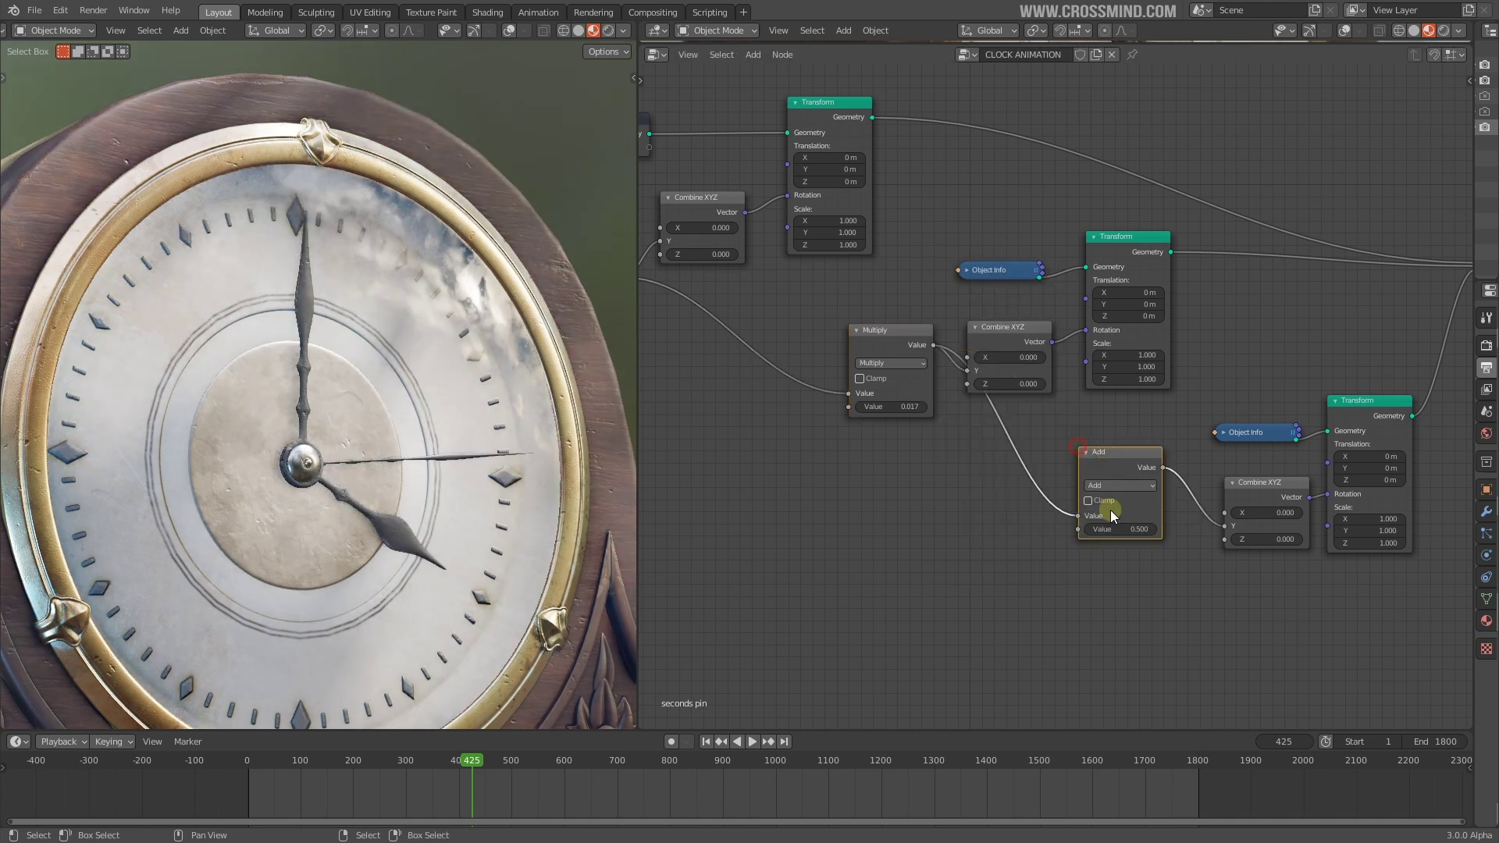
scroll(1126, 512, "up", 3)
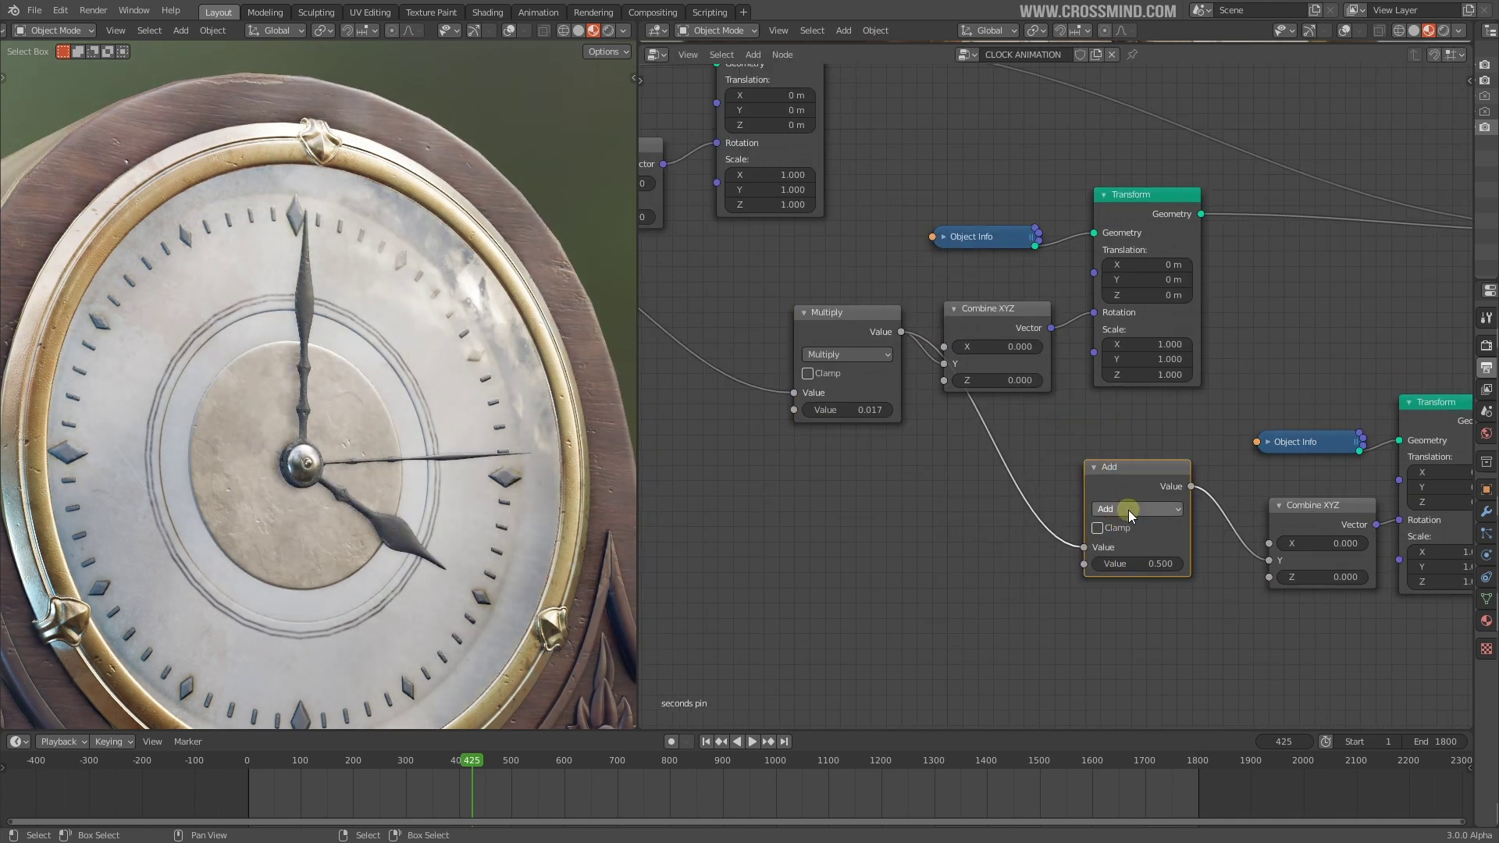
left_click(1127, 512)
left_click(739, 581)
left_click(1157, 559)
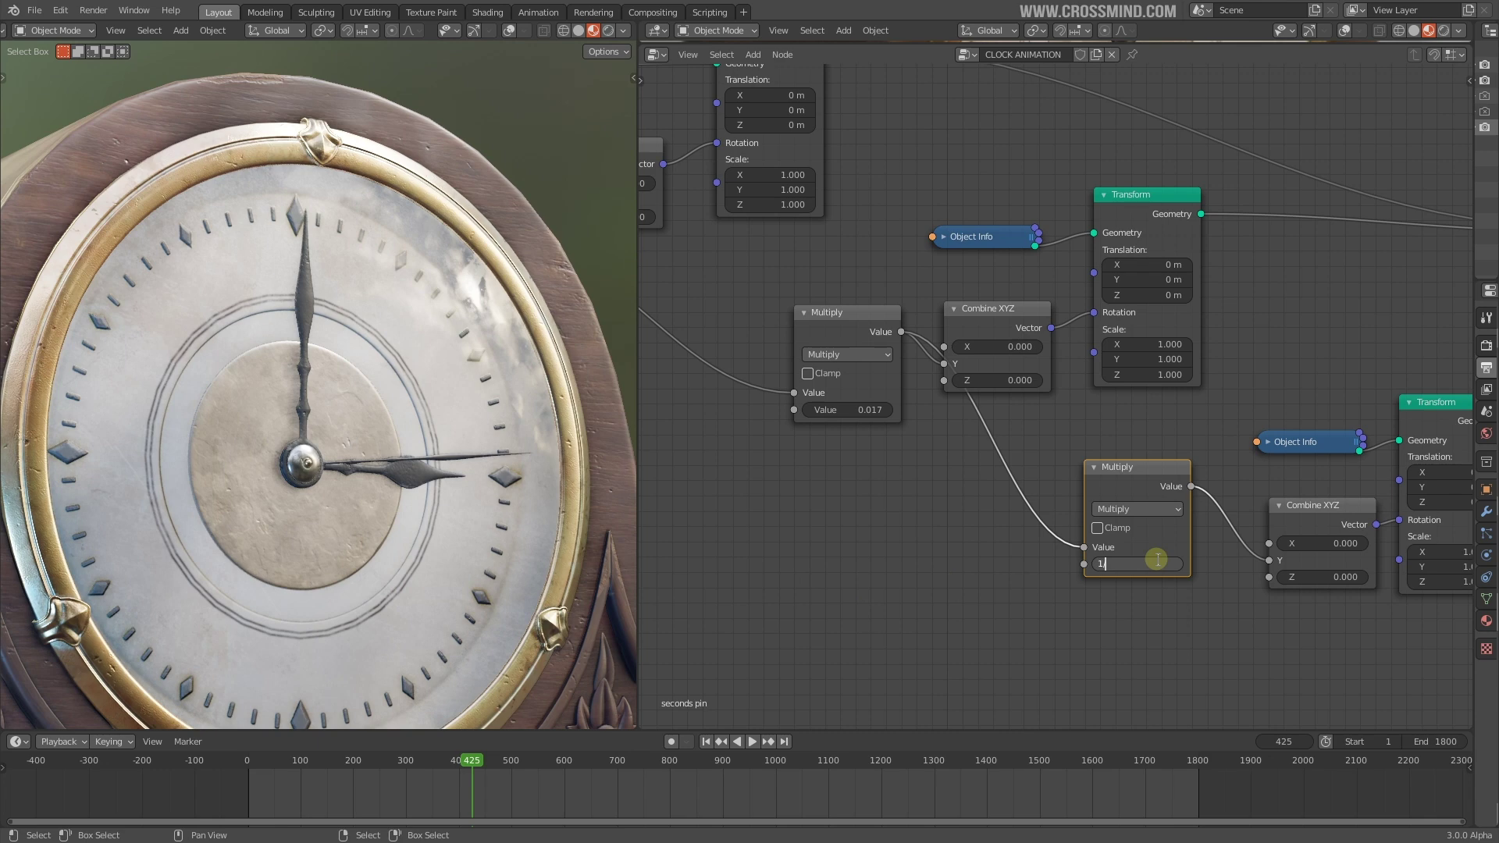
type("1/60")
key("Return")
scroll(1198, 636, "up", 1)
scroll(1186, 614, "down", 3)
left_click_drag(1125, 466, 1159, 510)
middle_click_drag(926, 487, 1031, 494)
Step: Play the animation and examine the hour hand's tip up close for movement, ending with playback stopped
scroll(415, 448, "up", 3)
middle_click_drag(493, 547, 367, 477, "shift")
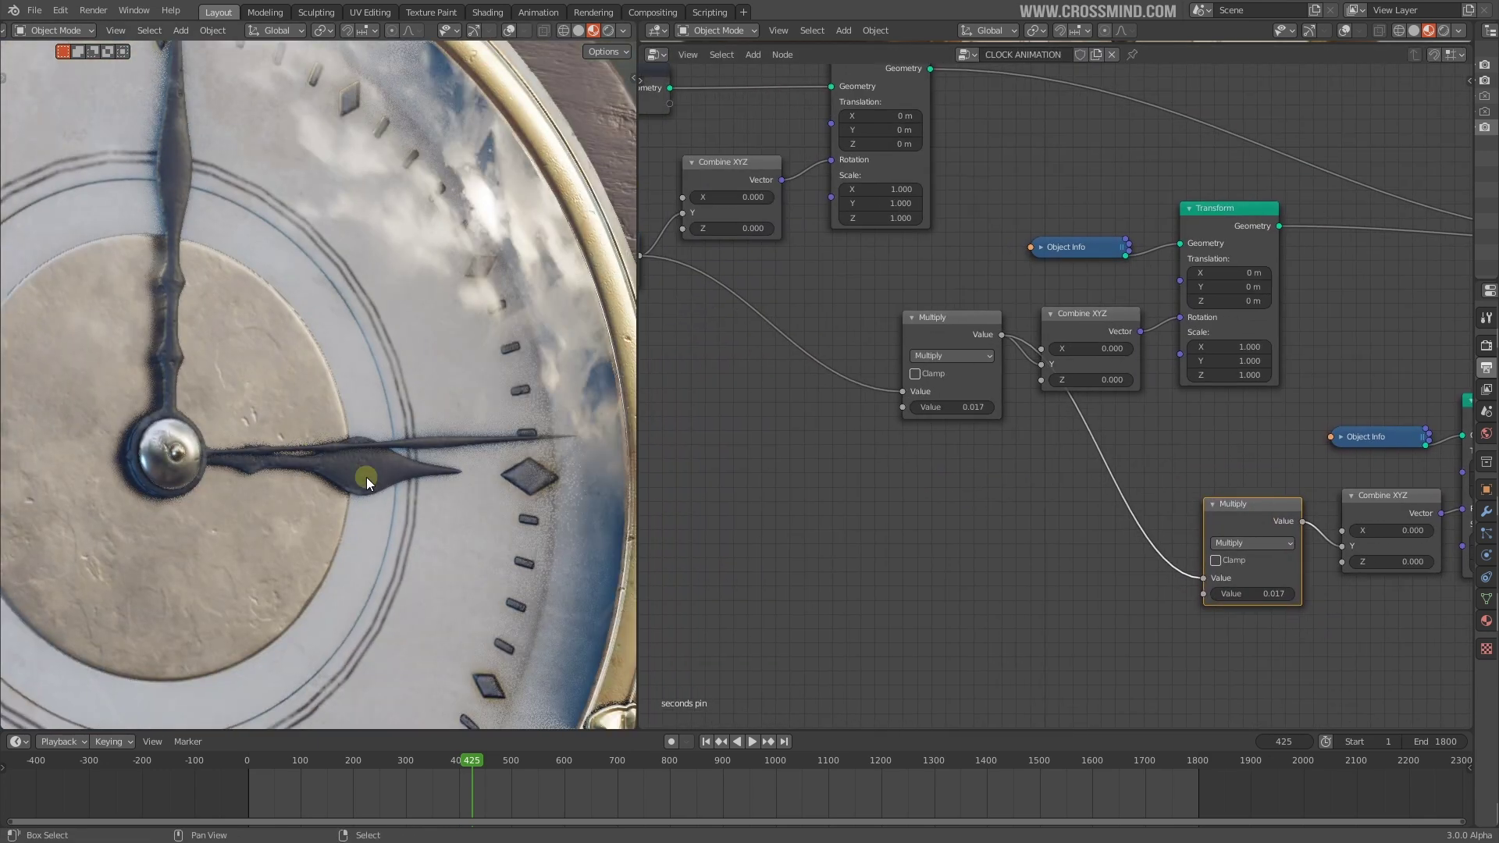
scroll(420, 503, "down", 2)
scroll(422, 500, "down", 2)
key("space")
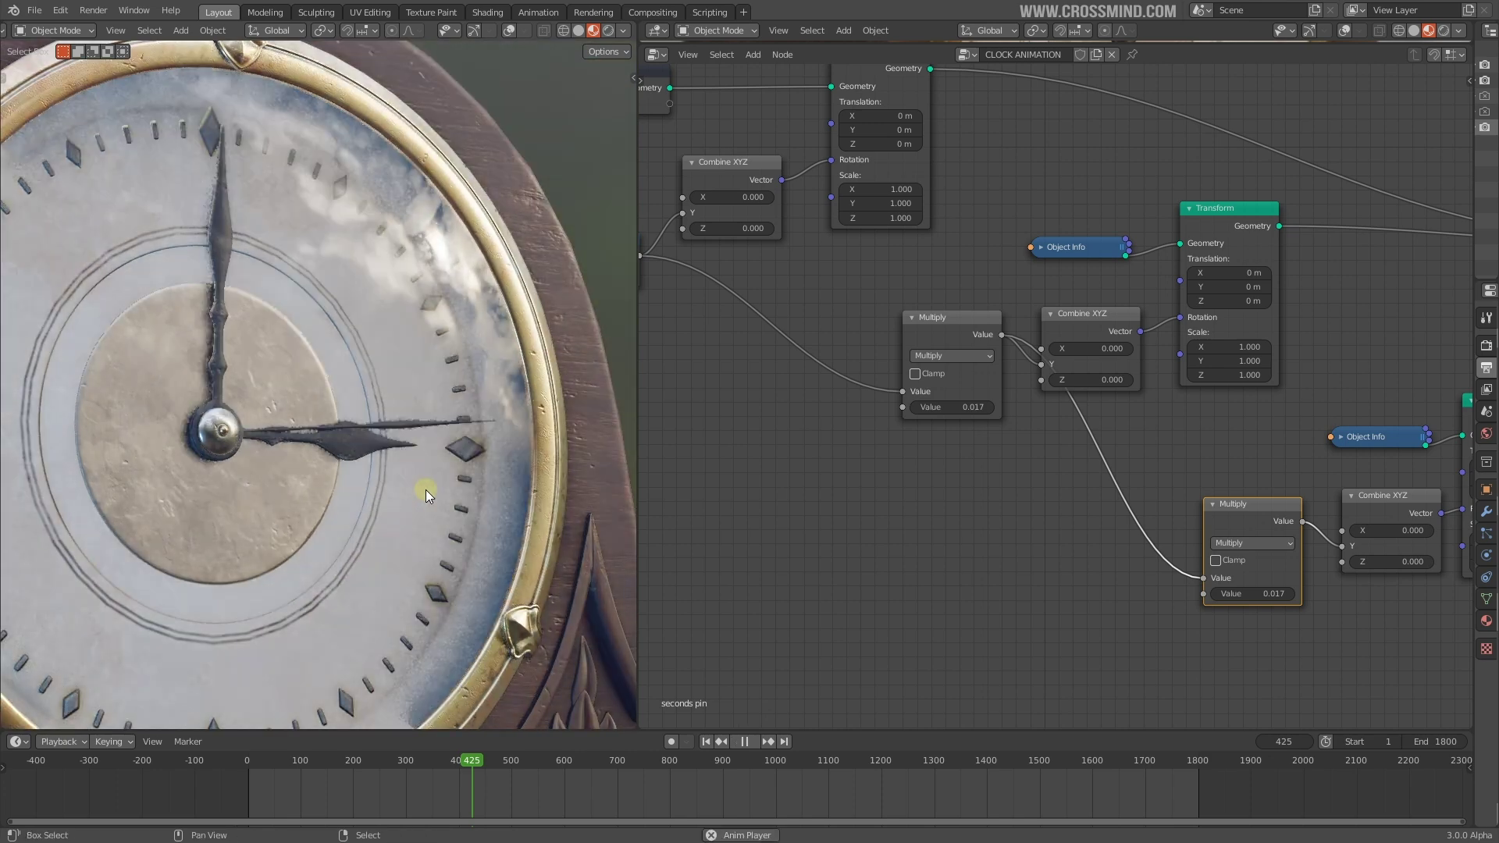
scroll(428, 490, "up", 8)
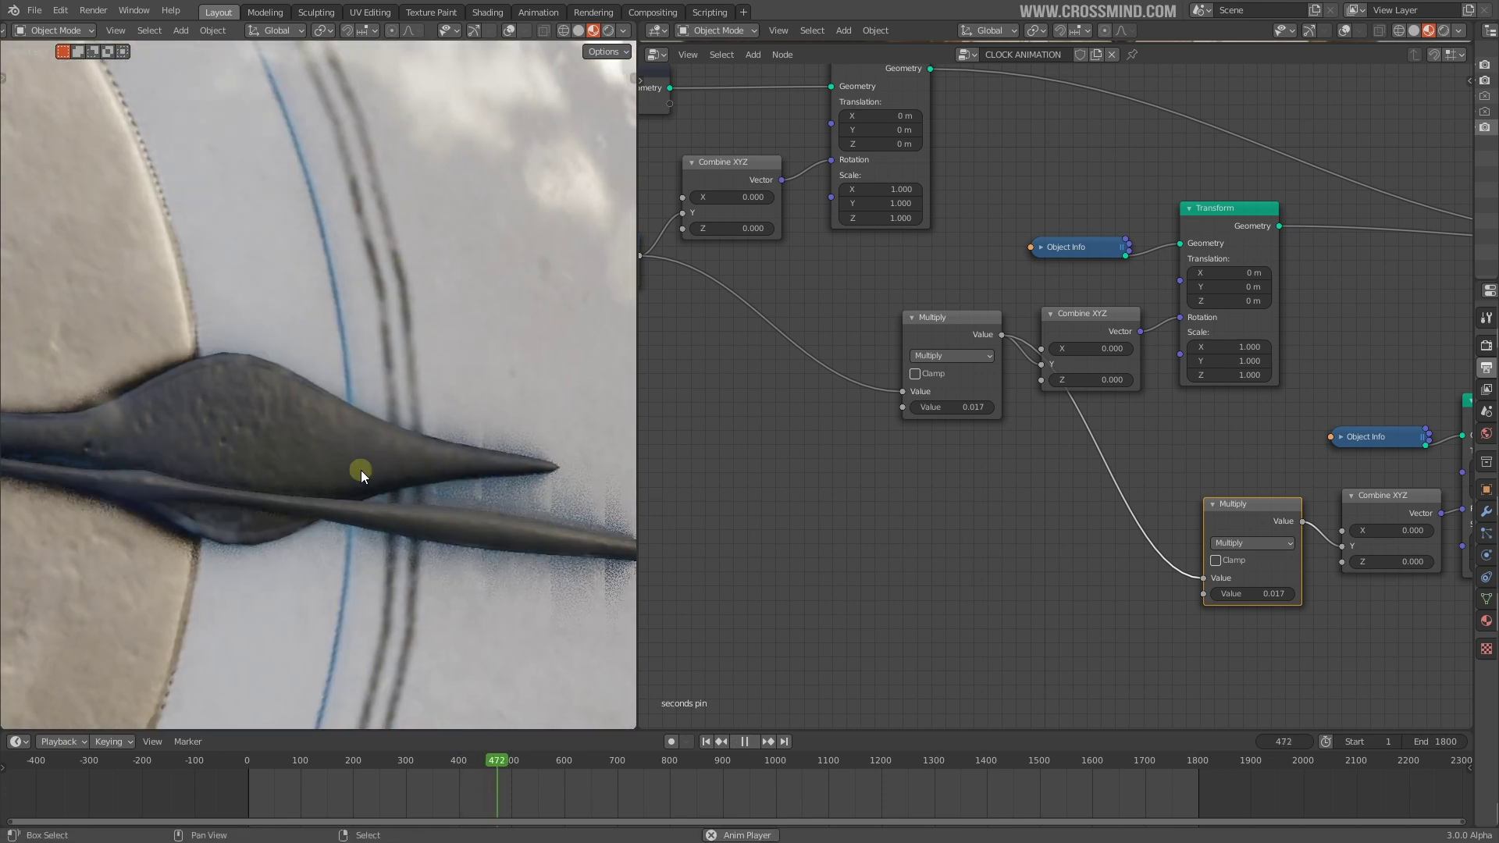
scroll(323, 402, "up", 4)
scroll(397, 484, "up", 4)
middle_click_drag(473, 512, 372, 488, "shift")
scroll(374, 489, "up", 4)
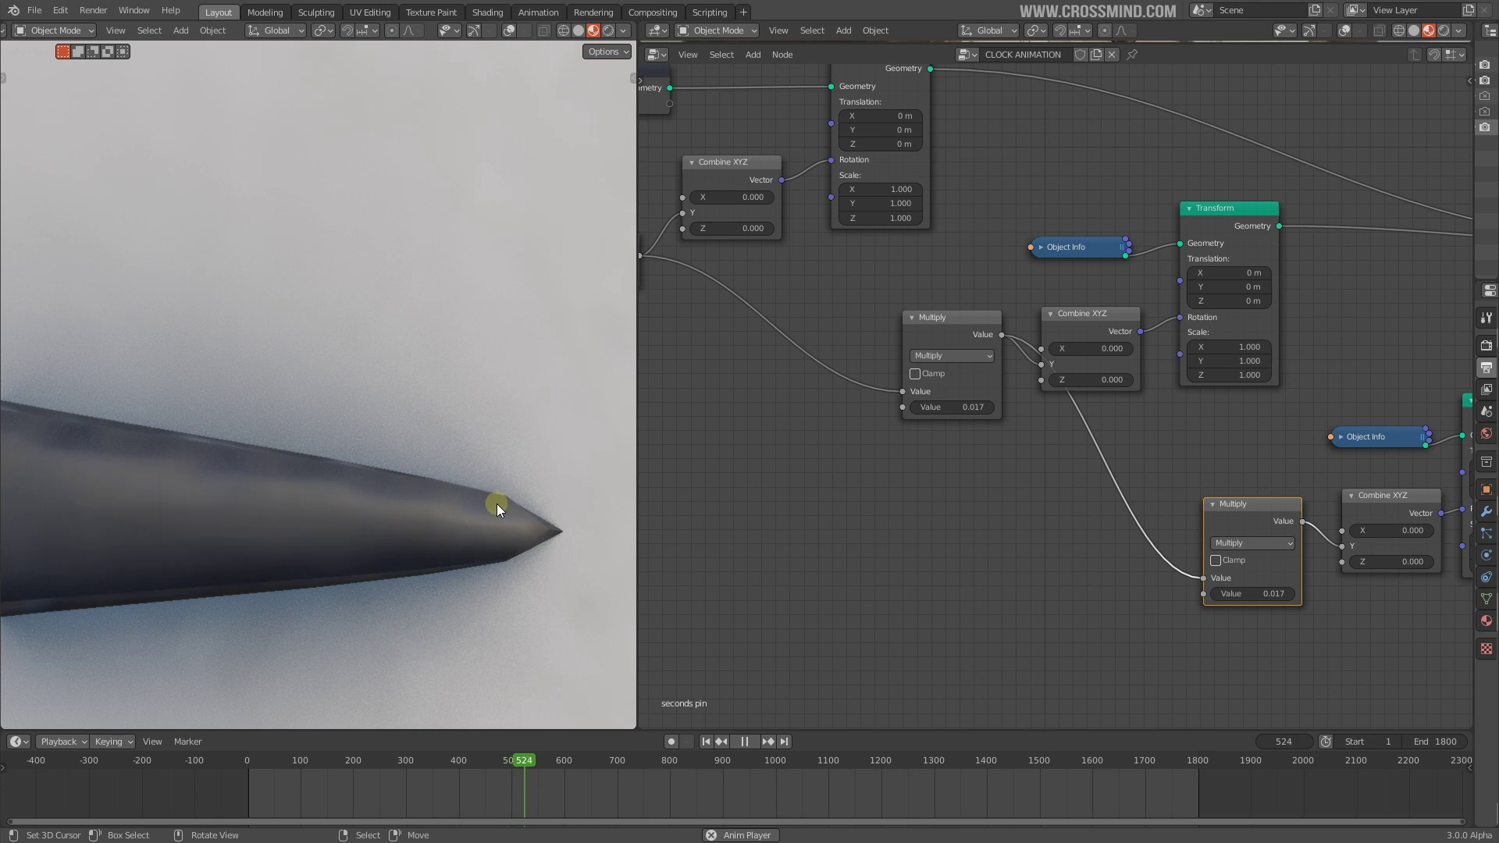
middle_click_drag(500, 547, 392, 519, "shift")
scroll(391, 518, "up", 2)
scroll(392, 518, "down", 3)
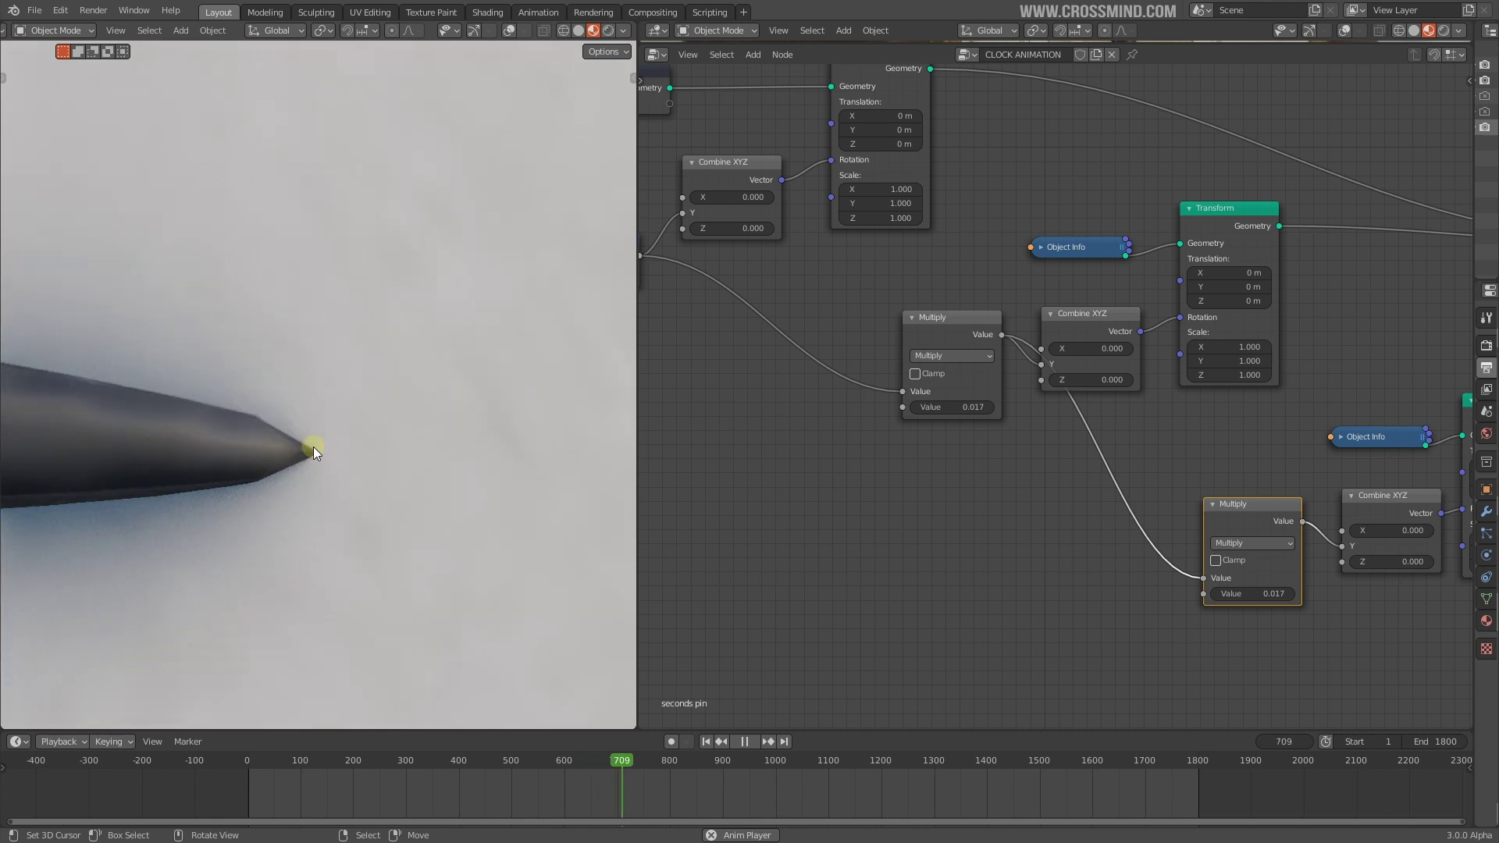
scroll(310, 453, "down", 17)
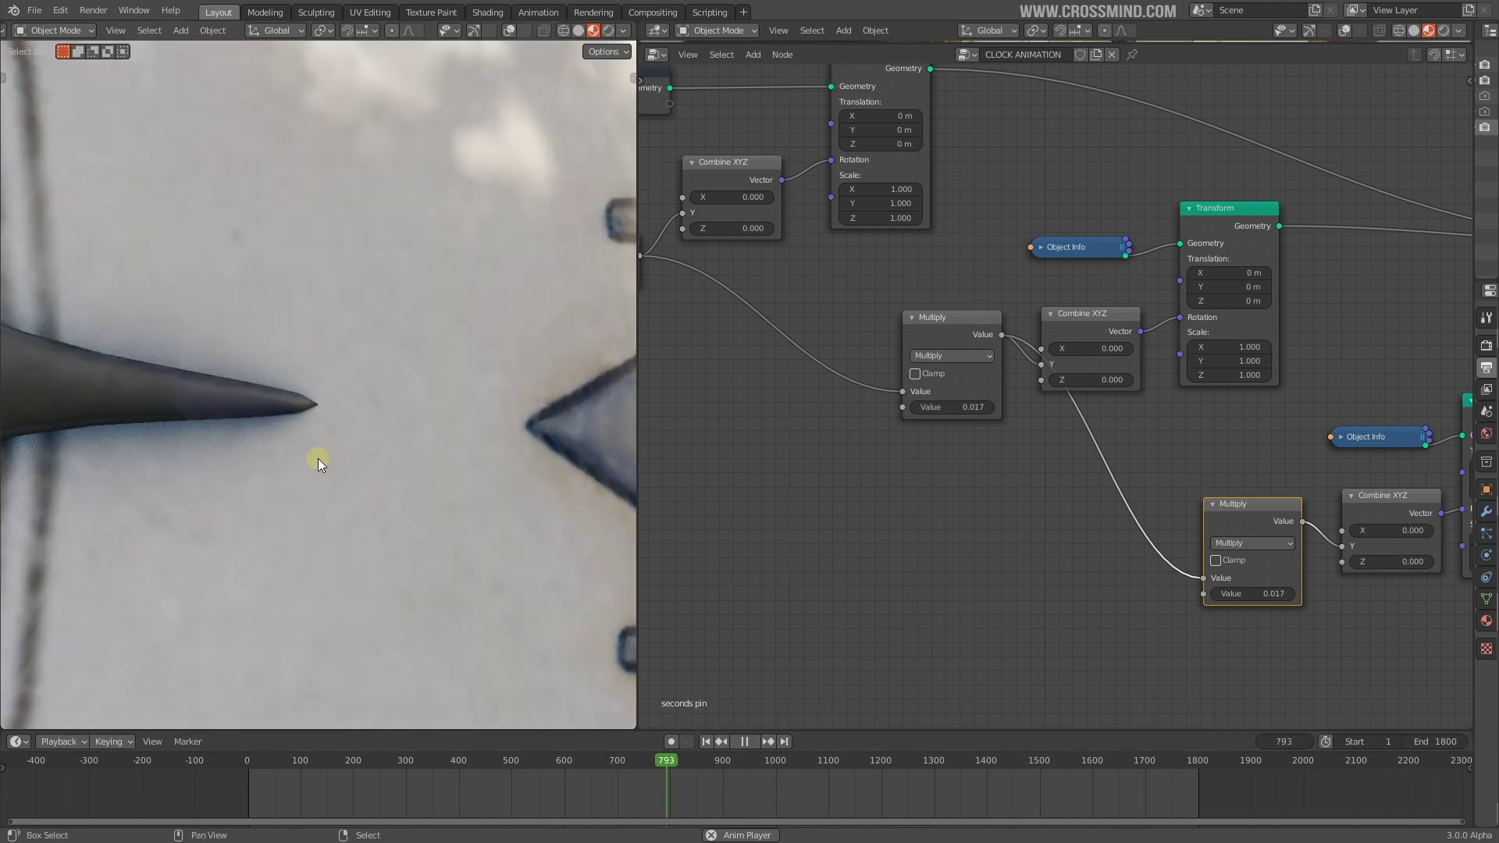
key("space")
Step: Move the driven Value node away from the seconds pin's Combine XYZ node to make room between them
middle_click_drag(1271, 541, 1468, 581)
scroll(1067, 466, "down", 1)
scroll(1067, 465, "up", 1)
left_click_drag(941, 296, 767, 310)
scroll(1013, 375, "up", 3)
middle_click_drag(1014, 366, 958, 414)
Step: Add a shared reroute point on the two links leaving the Value node and position it before the Combine XYZ node
key("space")
key("space")
middle_click_drag(831, 443, 857, 452)
right_click_drag(851, 331, 859, 492, "shift")
key("g")
left_click(954, 428)
Step: Insert a Math node on the link between the Value node and the reroute point
key("shift+a")
mouse_move(949, 431)
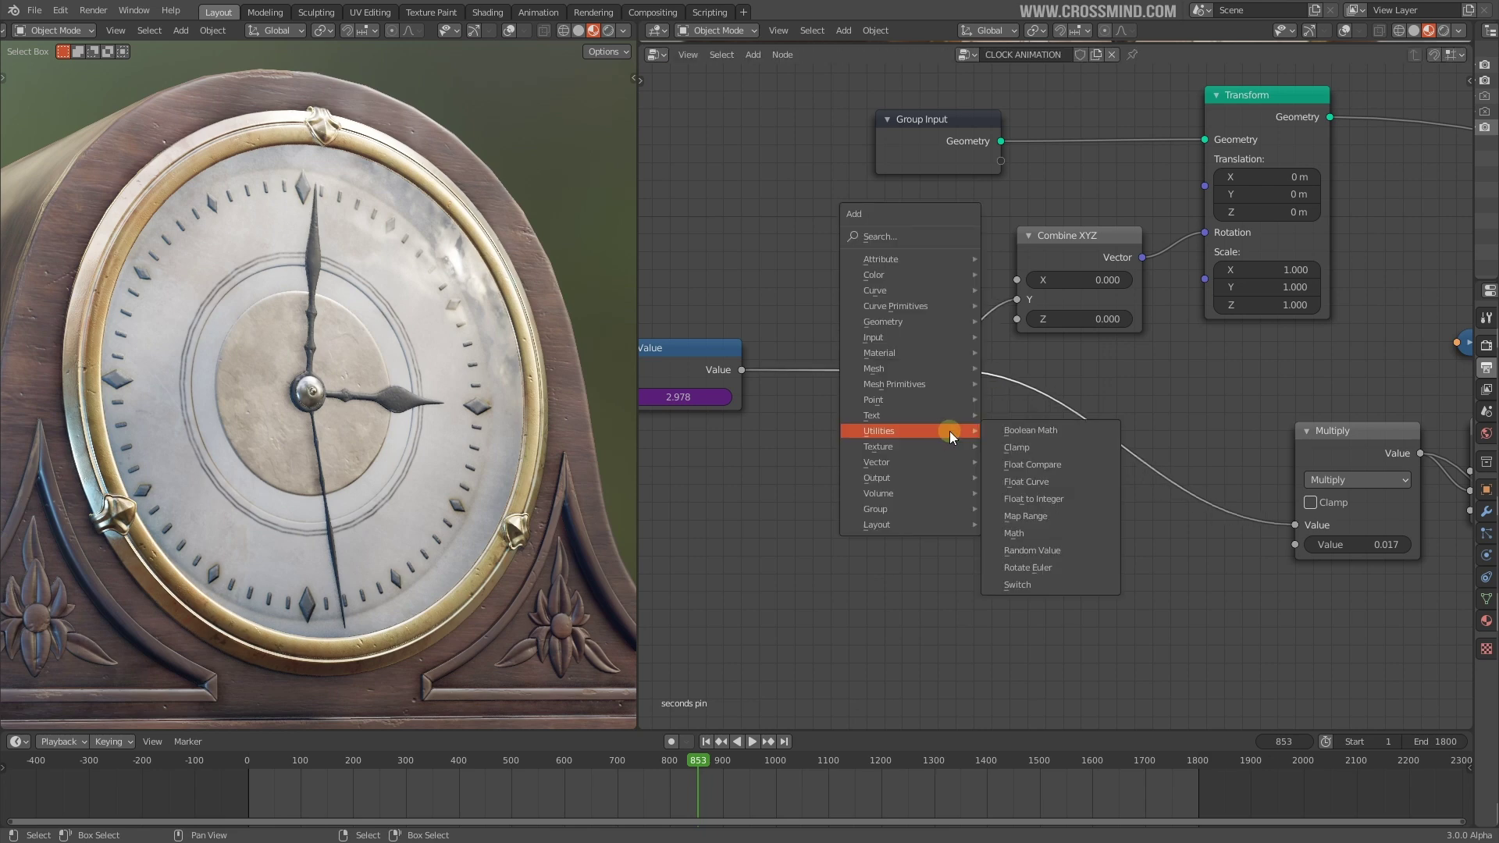
left_click(1031, 531)
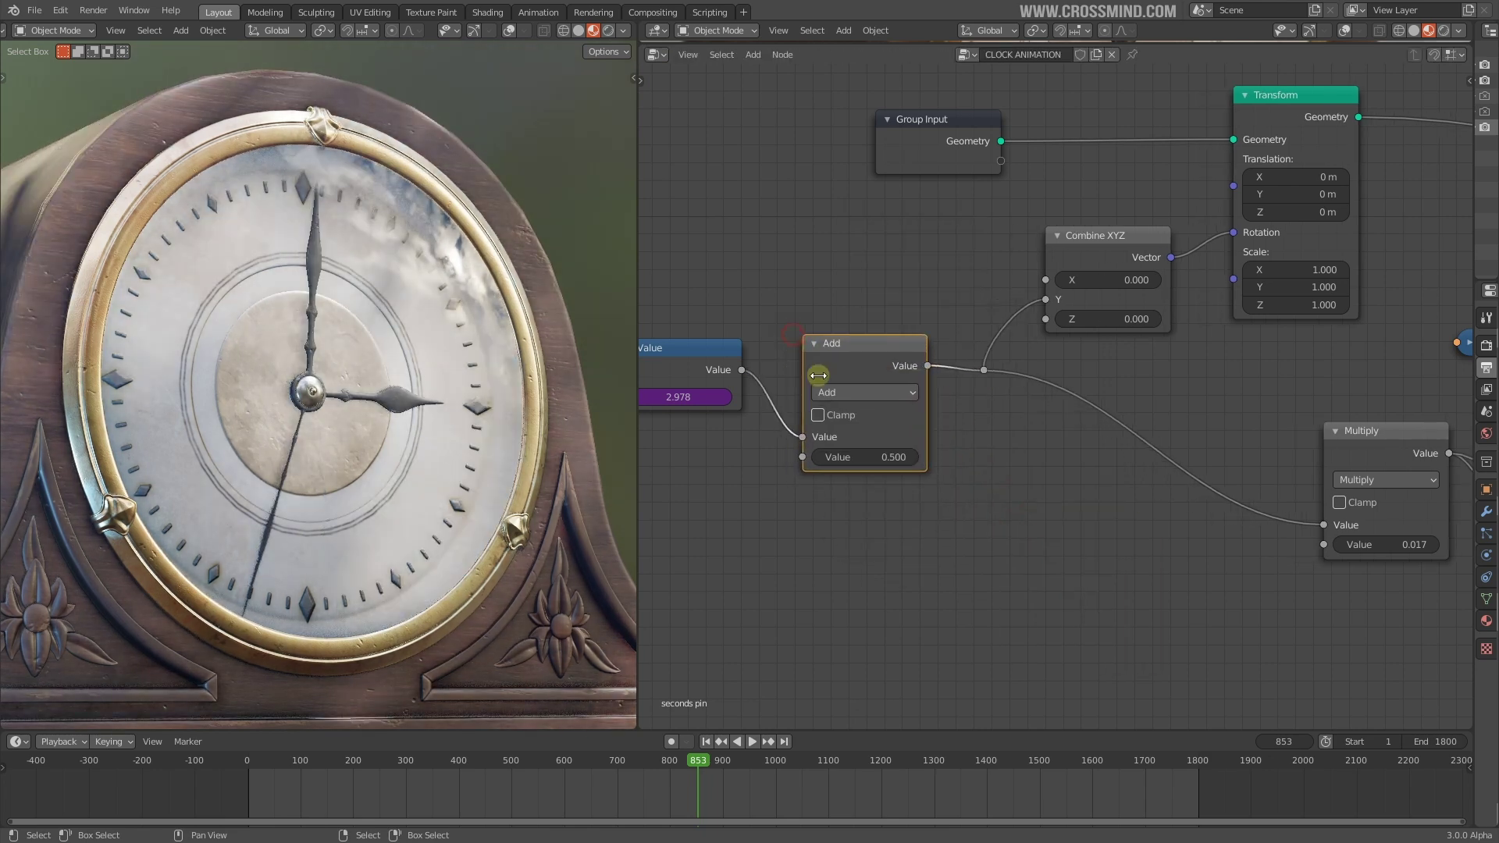
left_click(829, 373)
Step: Set the new Math node after the Value node to Multiply with a factor of 50
left_click(879, 391)
left_click(376, 480)
left_click_drag(879, 457, 1174, 458)
left_click(870, 457)
type("50")
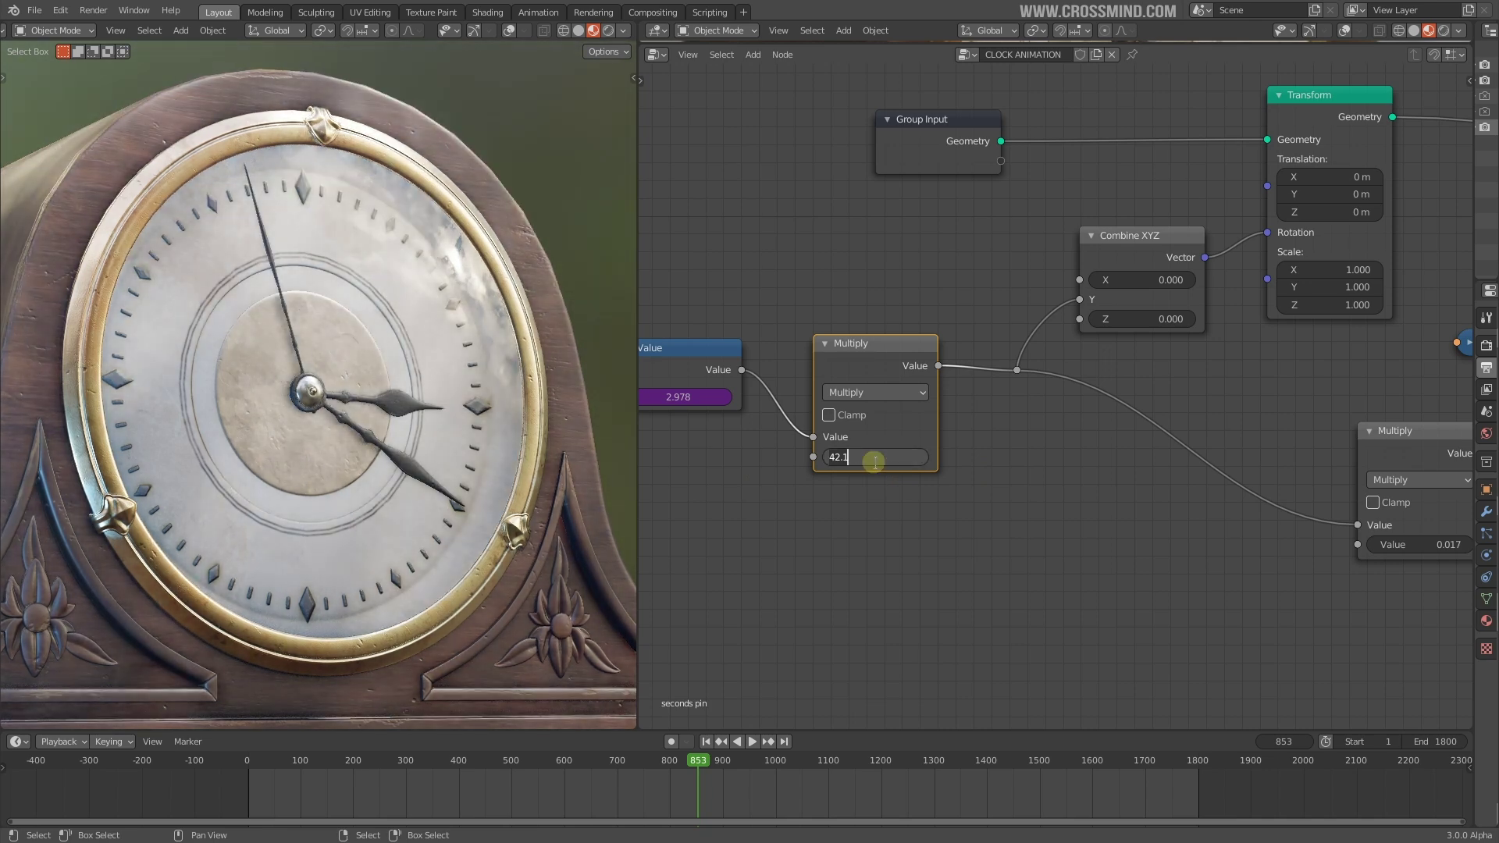
key("Return")
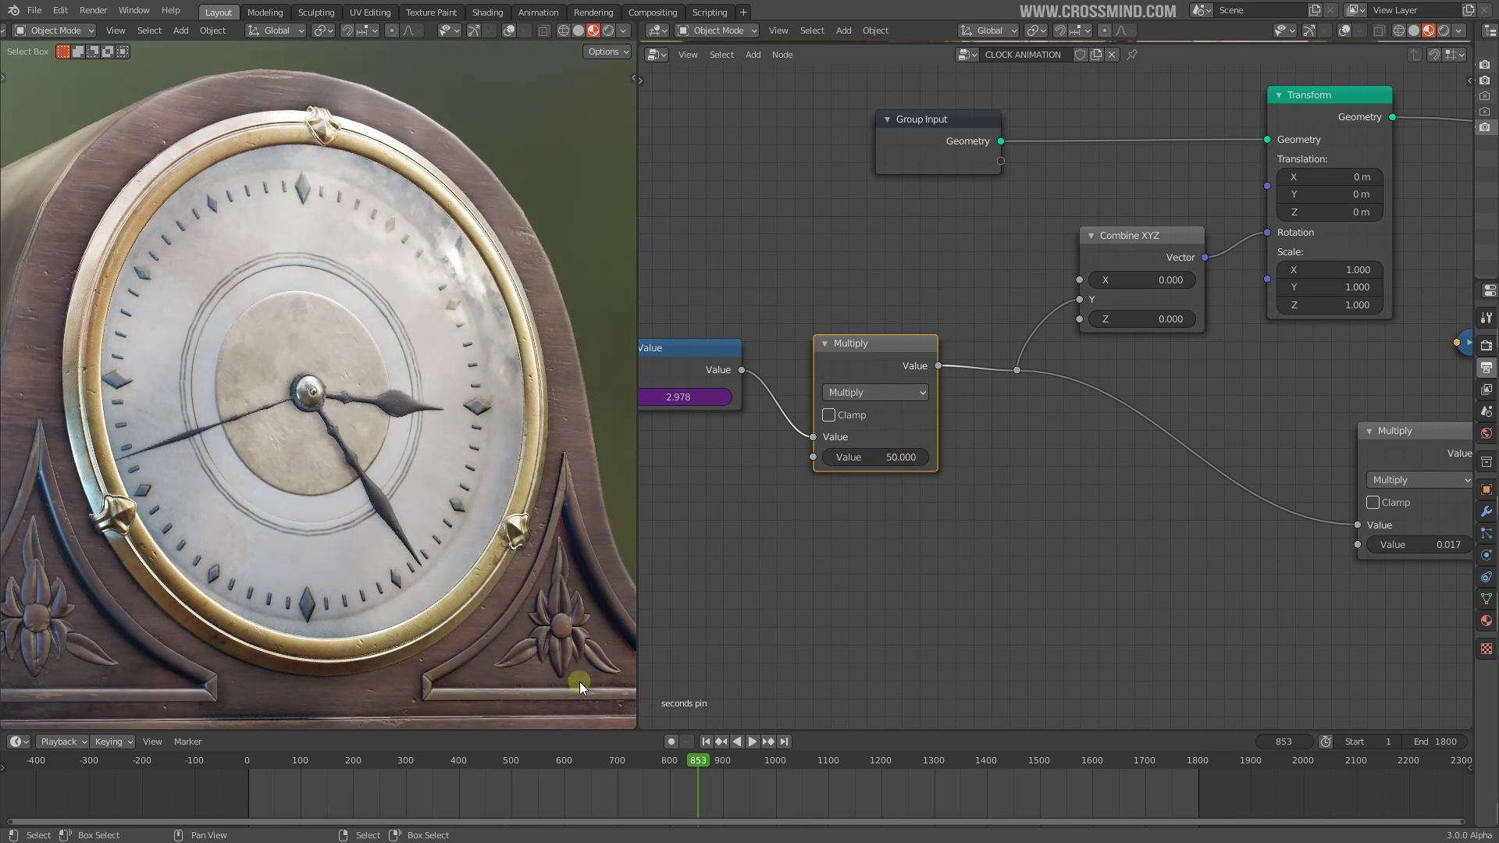
Step: Play the animation from its first frame and examine the sped-up hands, especially the hour hand's tip
left_click(706, 741)
key("space")
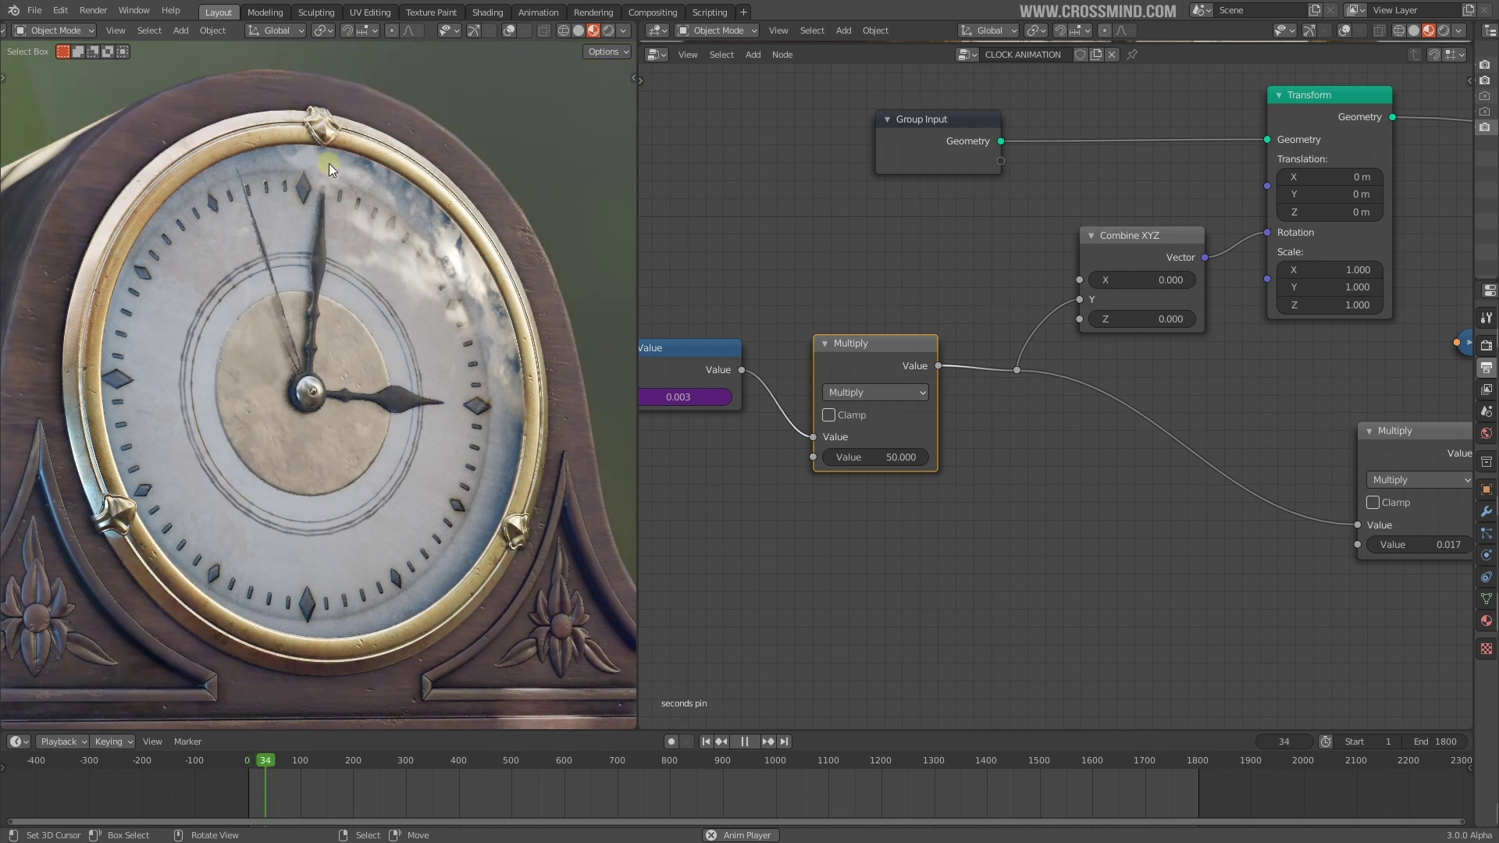
scroll(317, 351, "up", 6)
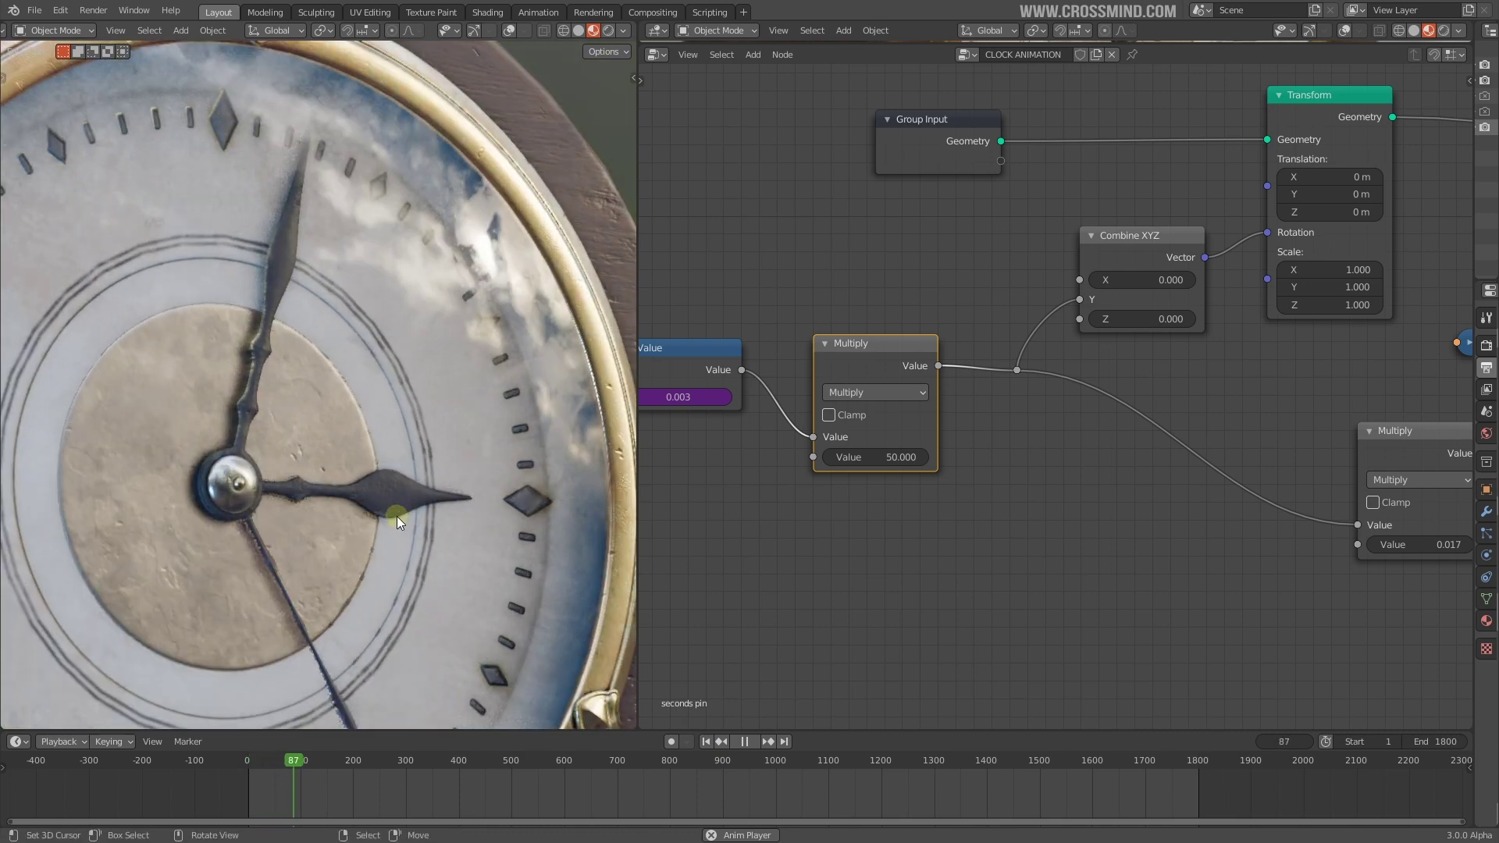
scroll(367, 508, "up", 2)
scroll(178, 422, "up", 4)
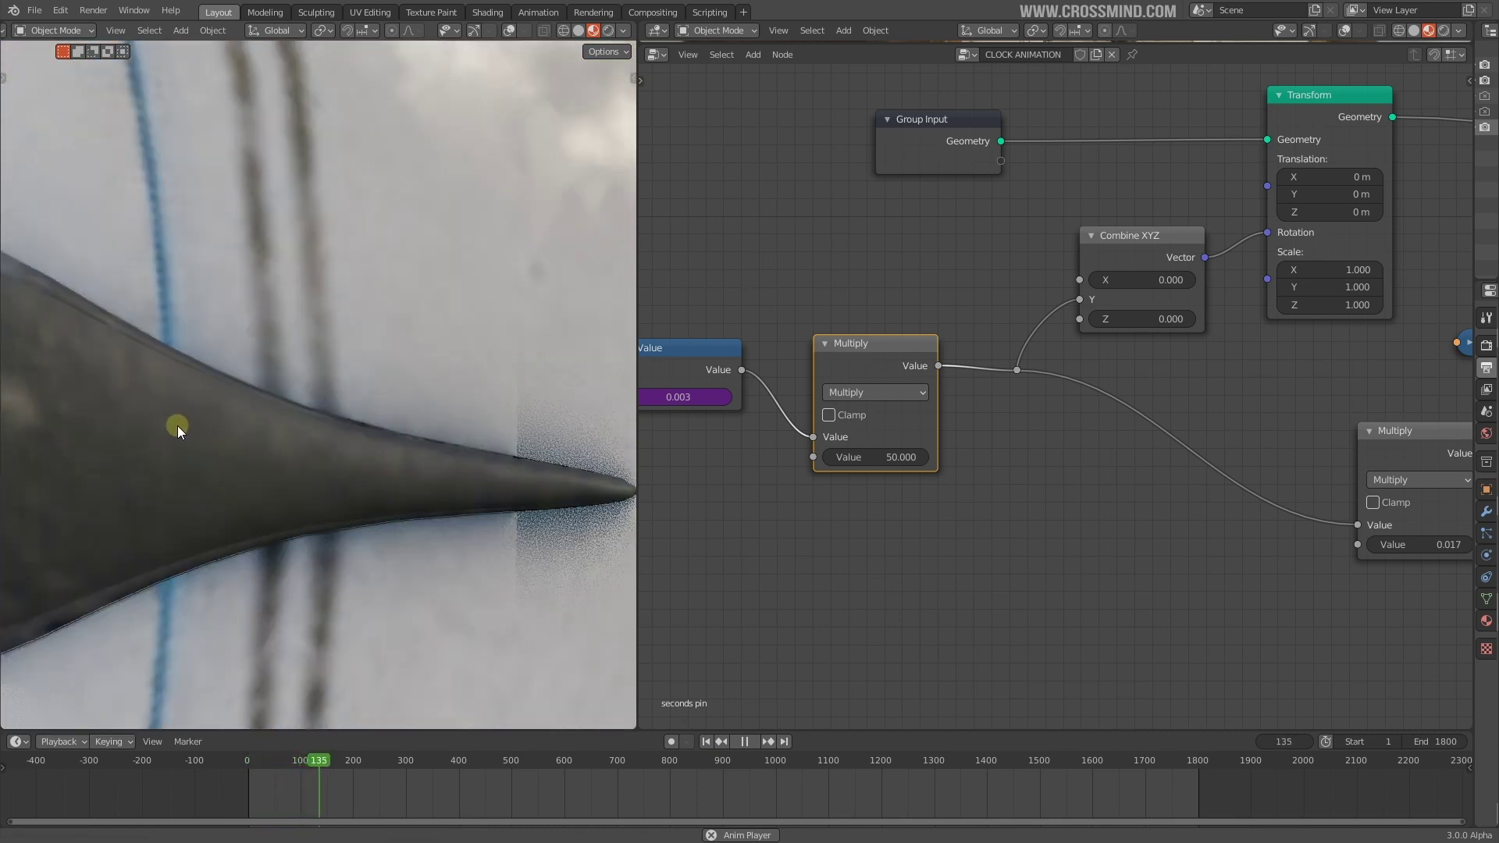
middle_click_drag(575, 565, 270, 515, "shift")
scroll(286, 533, "up", 2)
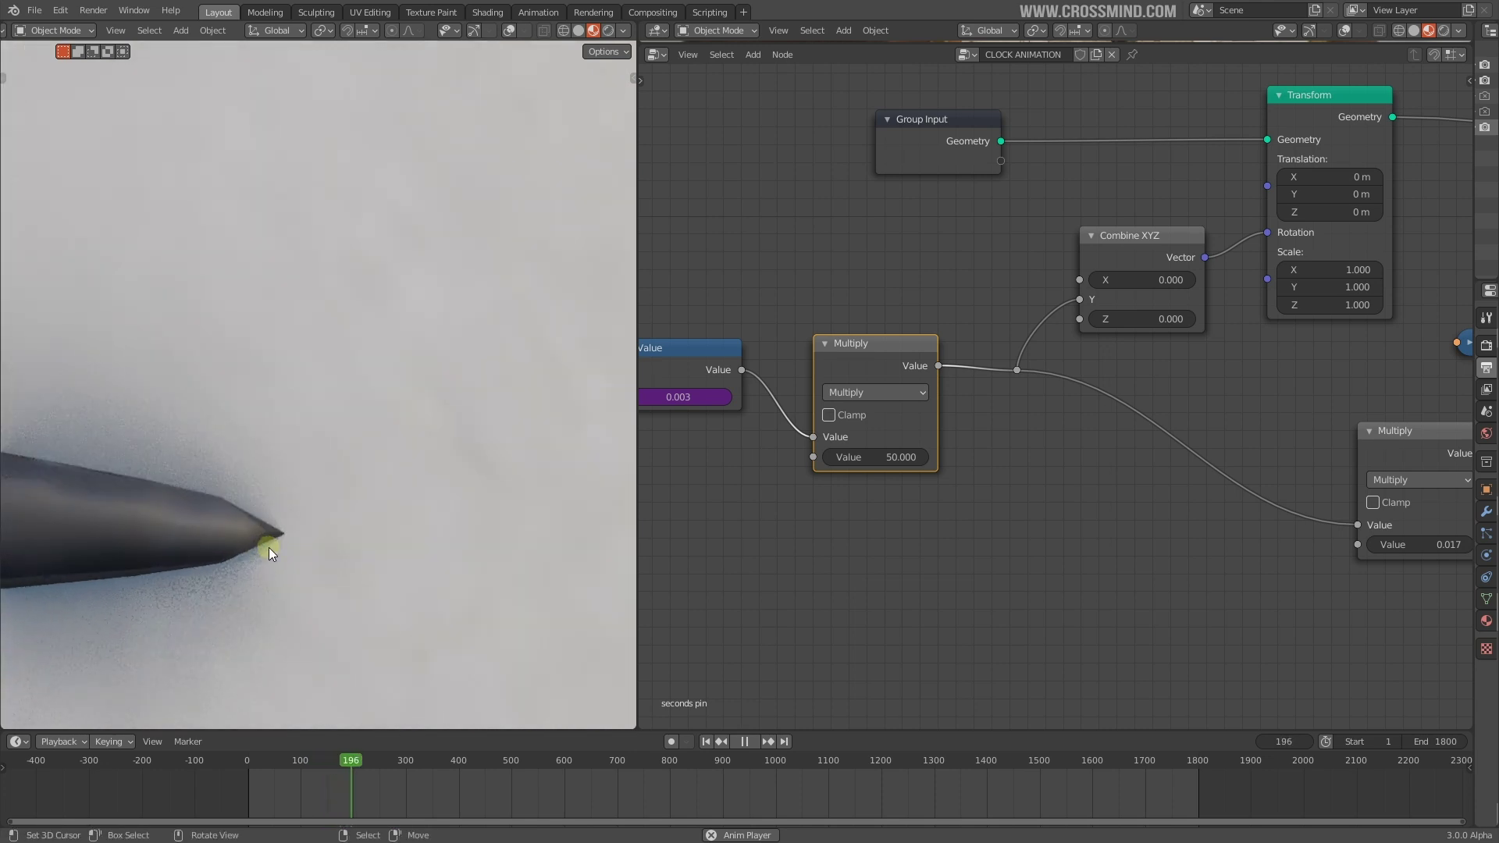
scroll(467, 504, "down", 10)
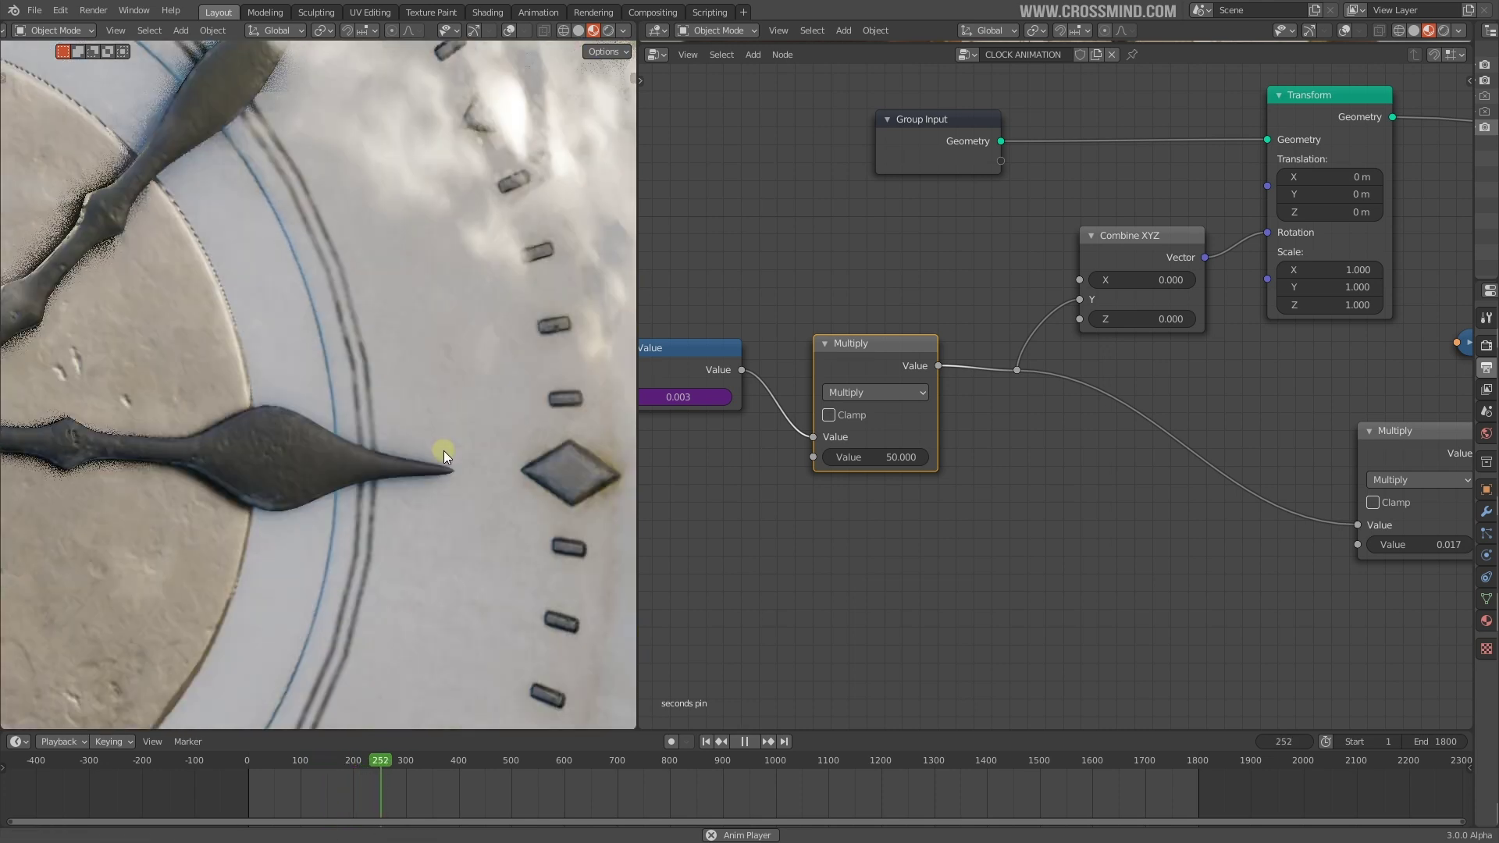
Step: Set the speed Multiply node's factor to 500 and check the hands' movement during playback
double_click(894, 459)
type("500")
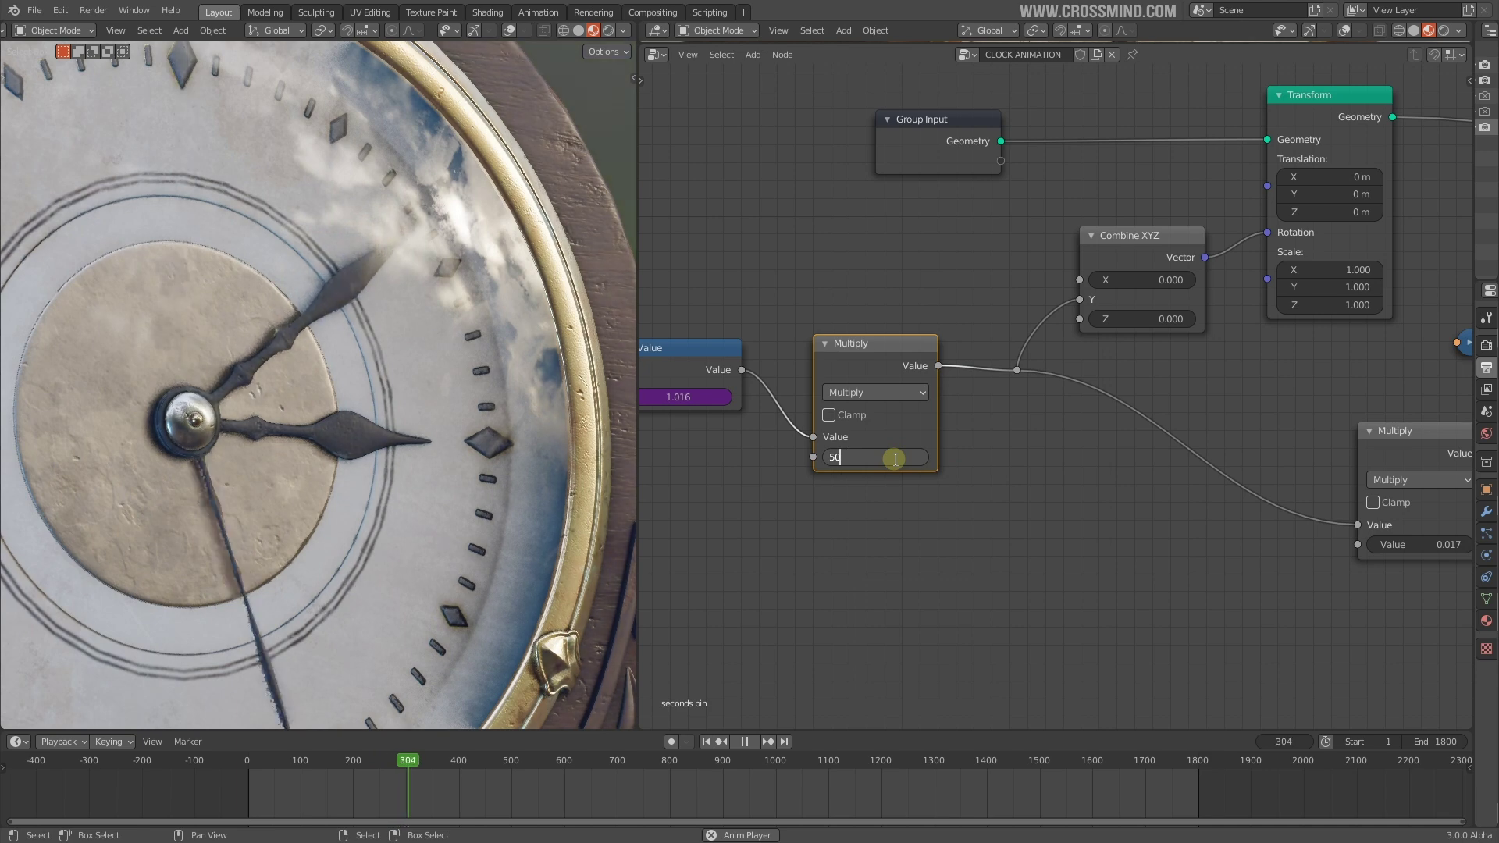
key("Return")
scroll(242, 381, "down", 6)
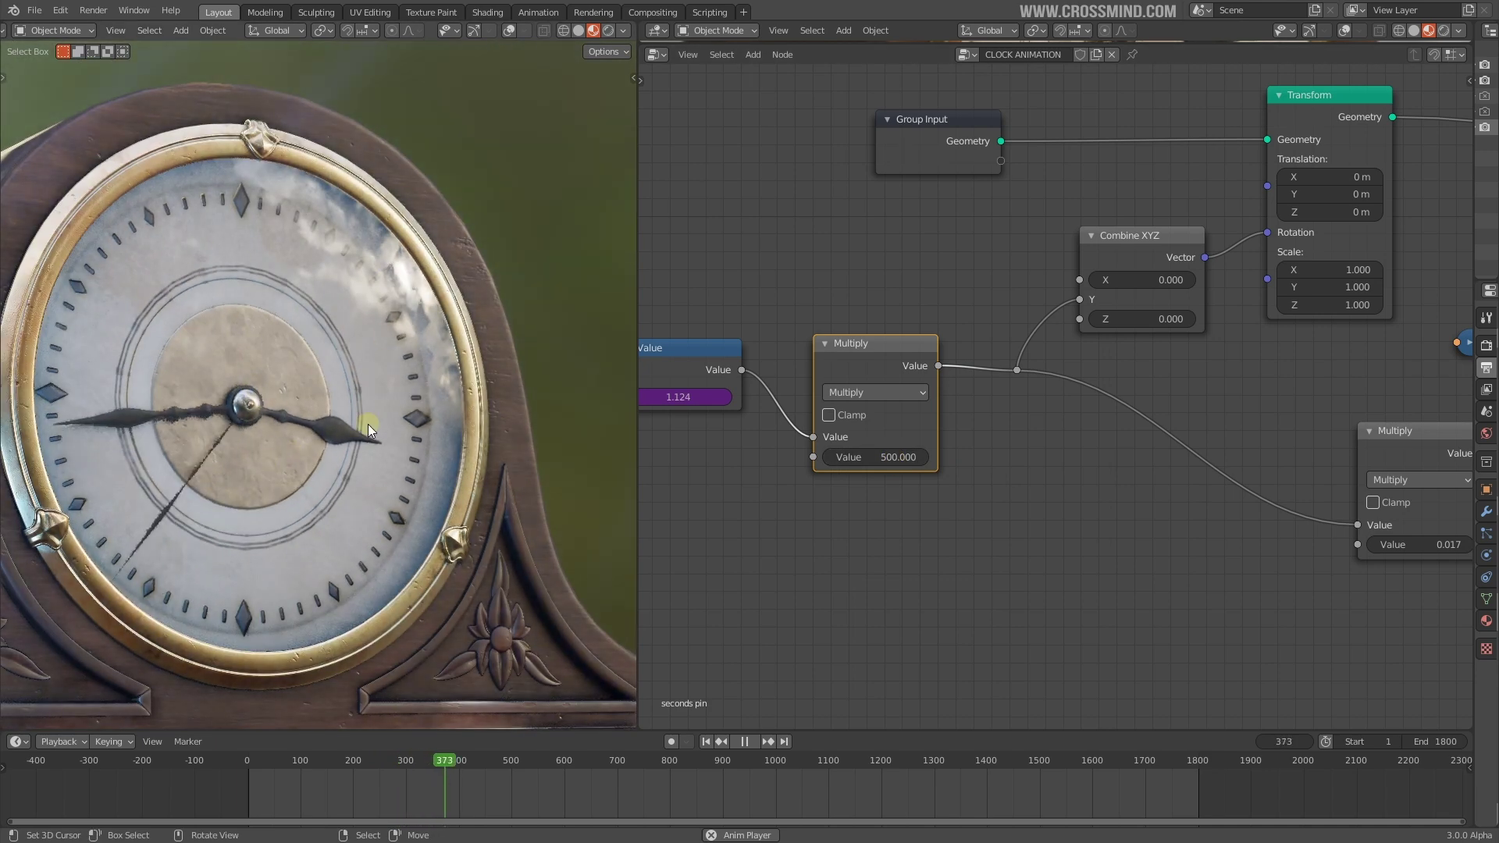
scroll(272, 448, "up", 5)
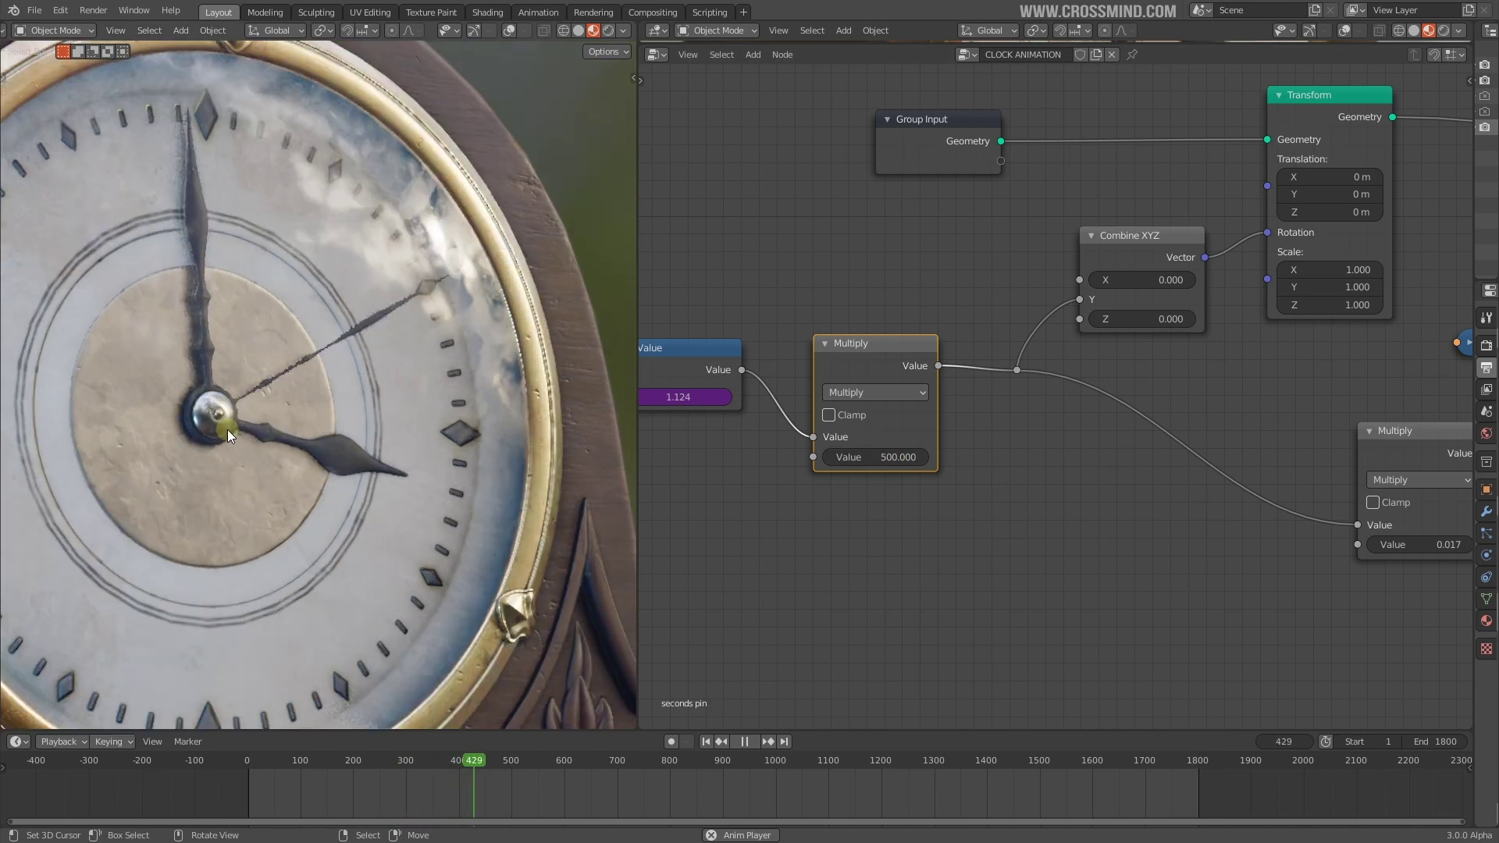
Step: Delete the speed Multiply node while keeping the Value node linked to the reroute point
scroll(375, 447, "up", 3)
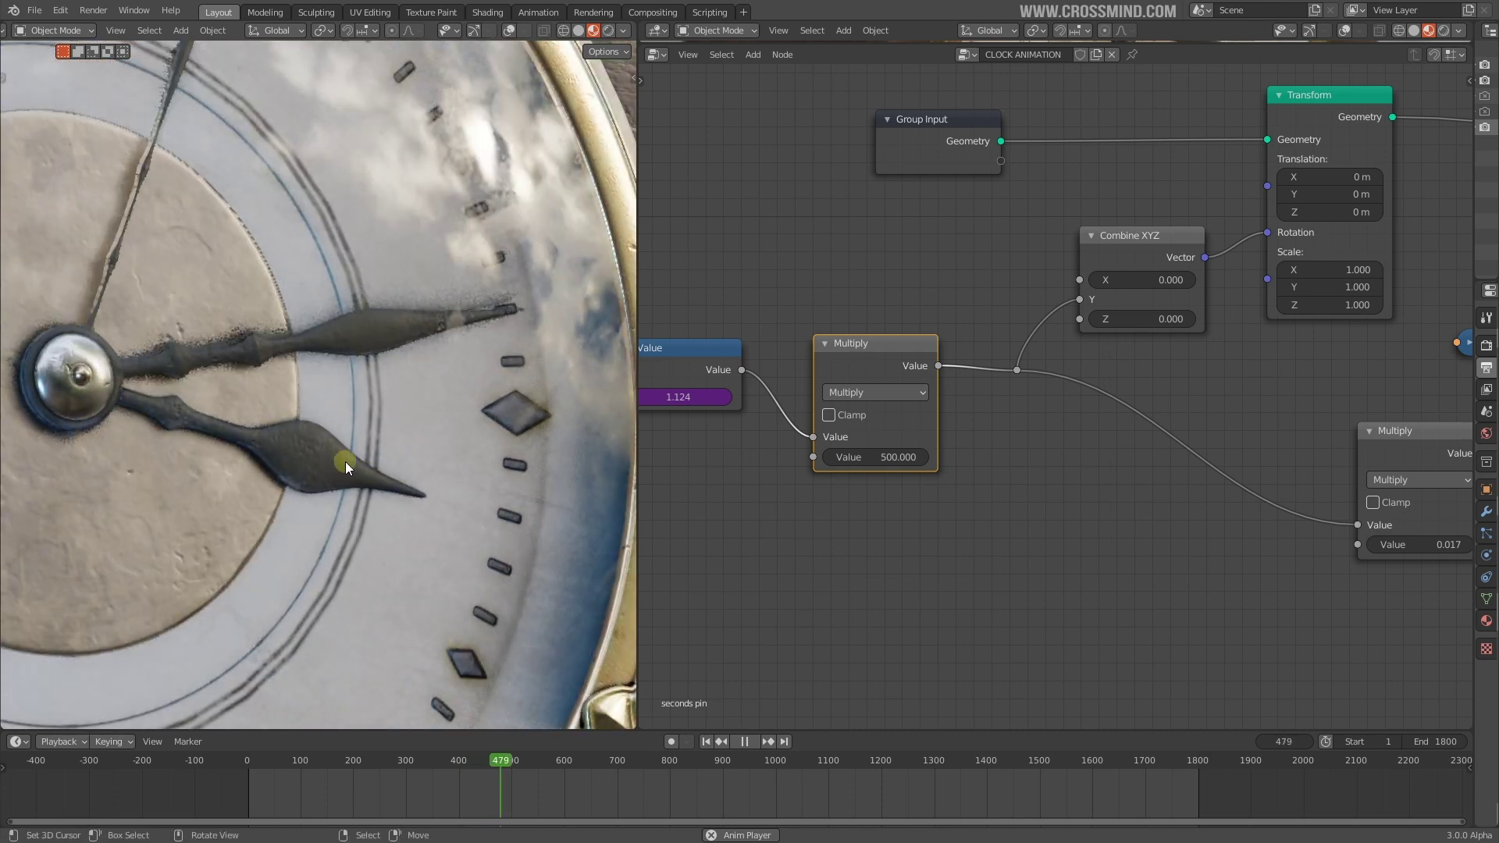
scroll(434, 516, "down", 6)
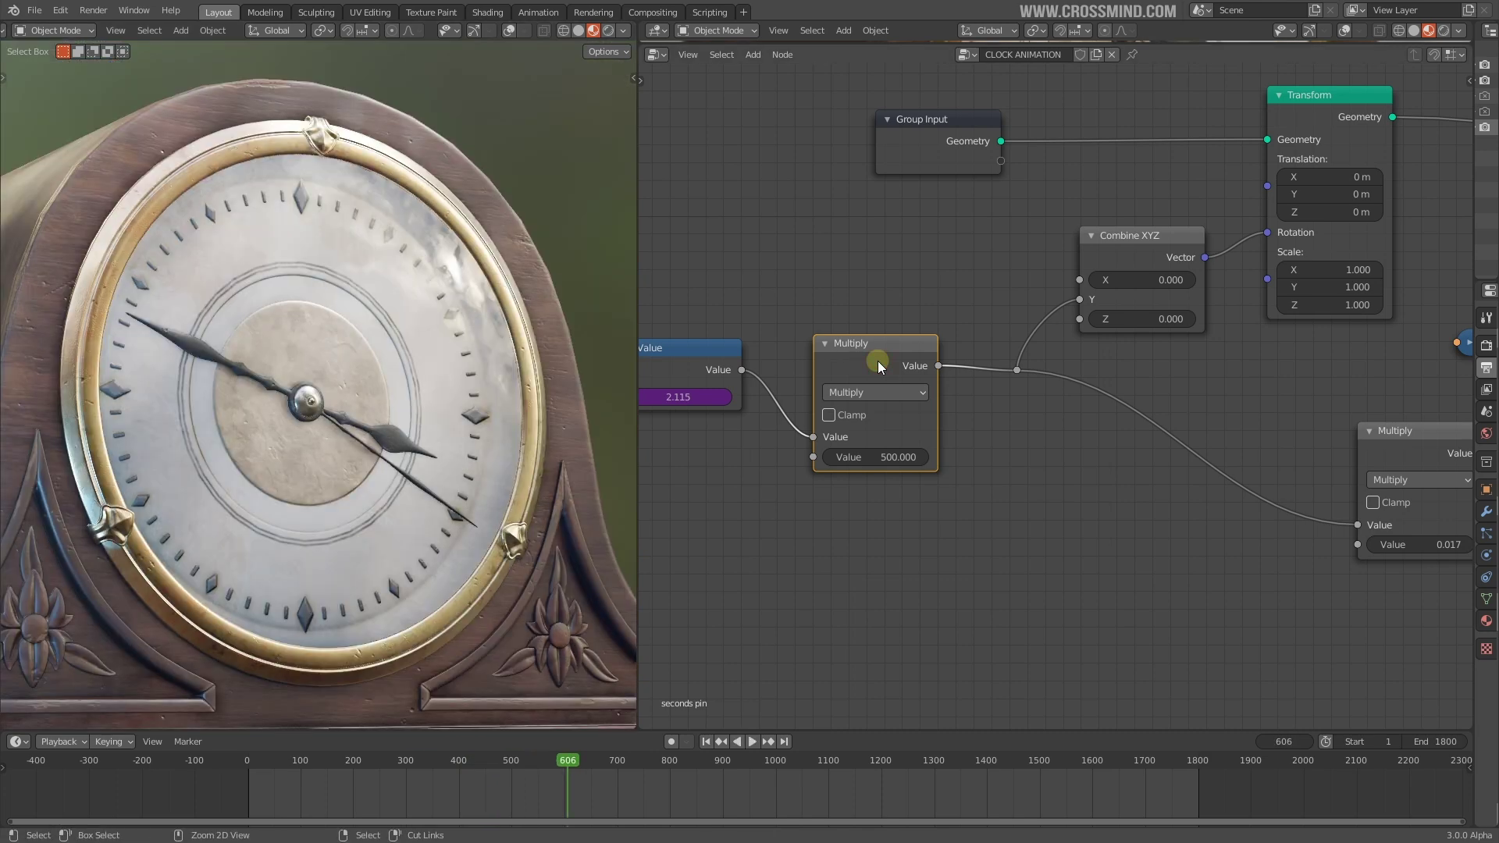
key("ctrl+x")
scroll(823, 471, "down", 2)
scroll(855, 476, "up", 2)
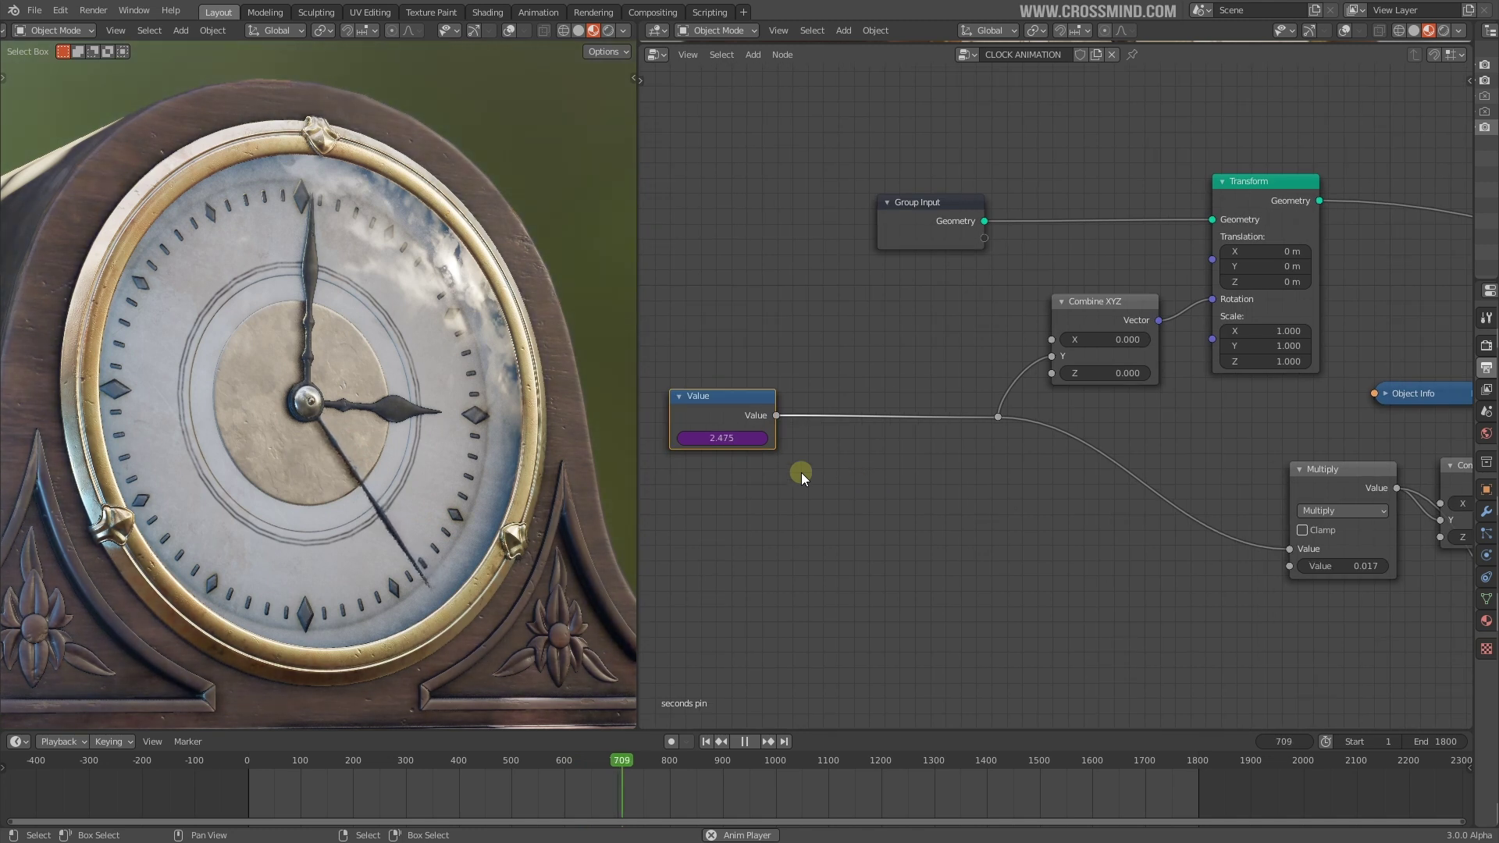
Step: Play the animation and examine close up how the seconds hand's tip moves between the minute marks
scroll(172, 142, "up", 6)
key("space")
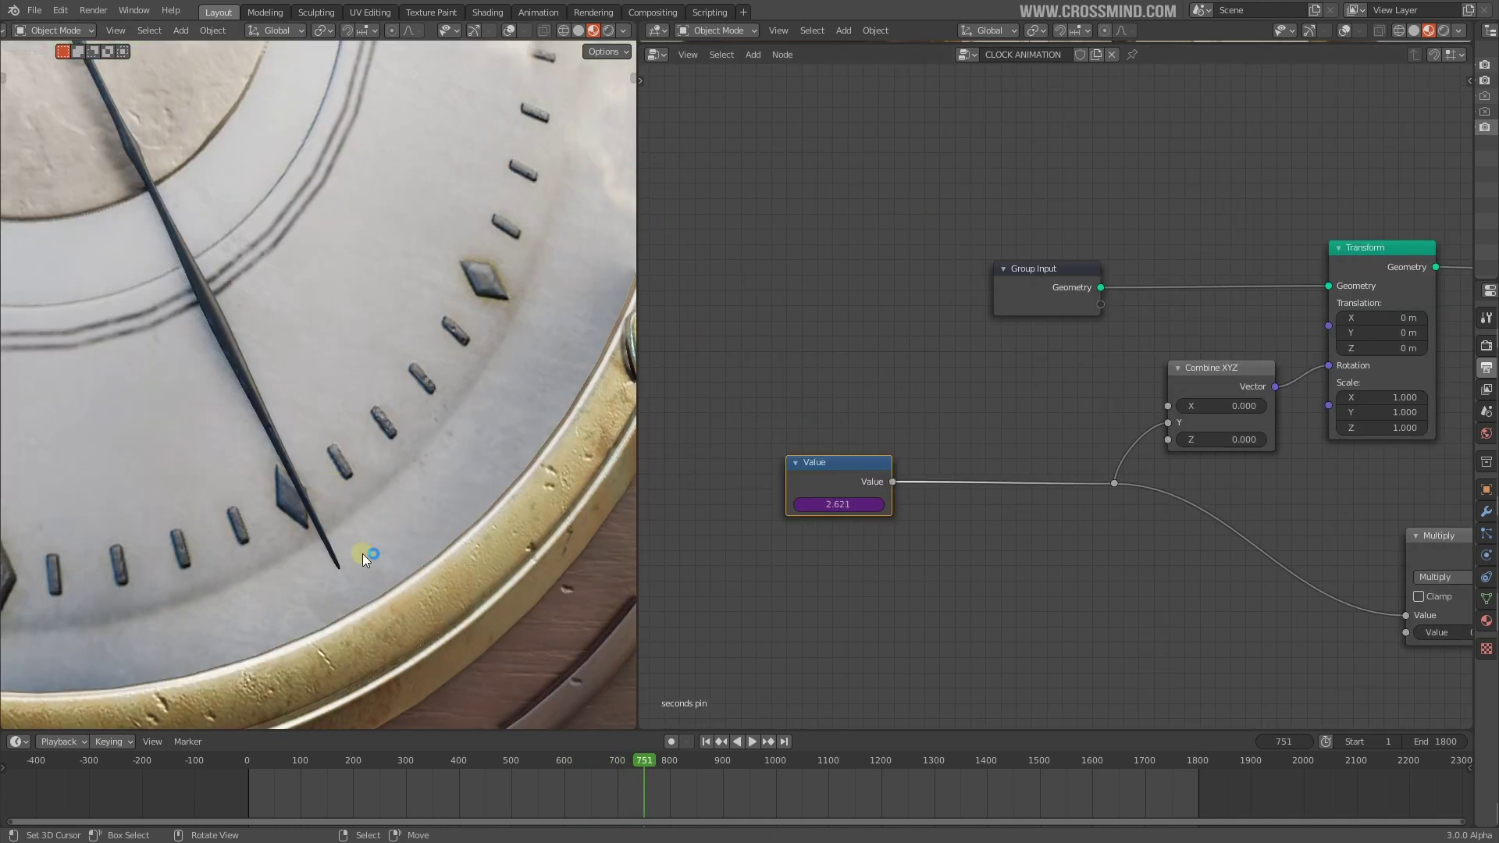
scroll(451, 479, "up", 2)
key("space")
scroll(466, 526, "up", 3)
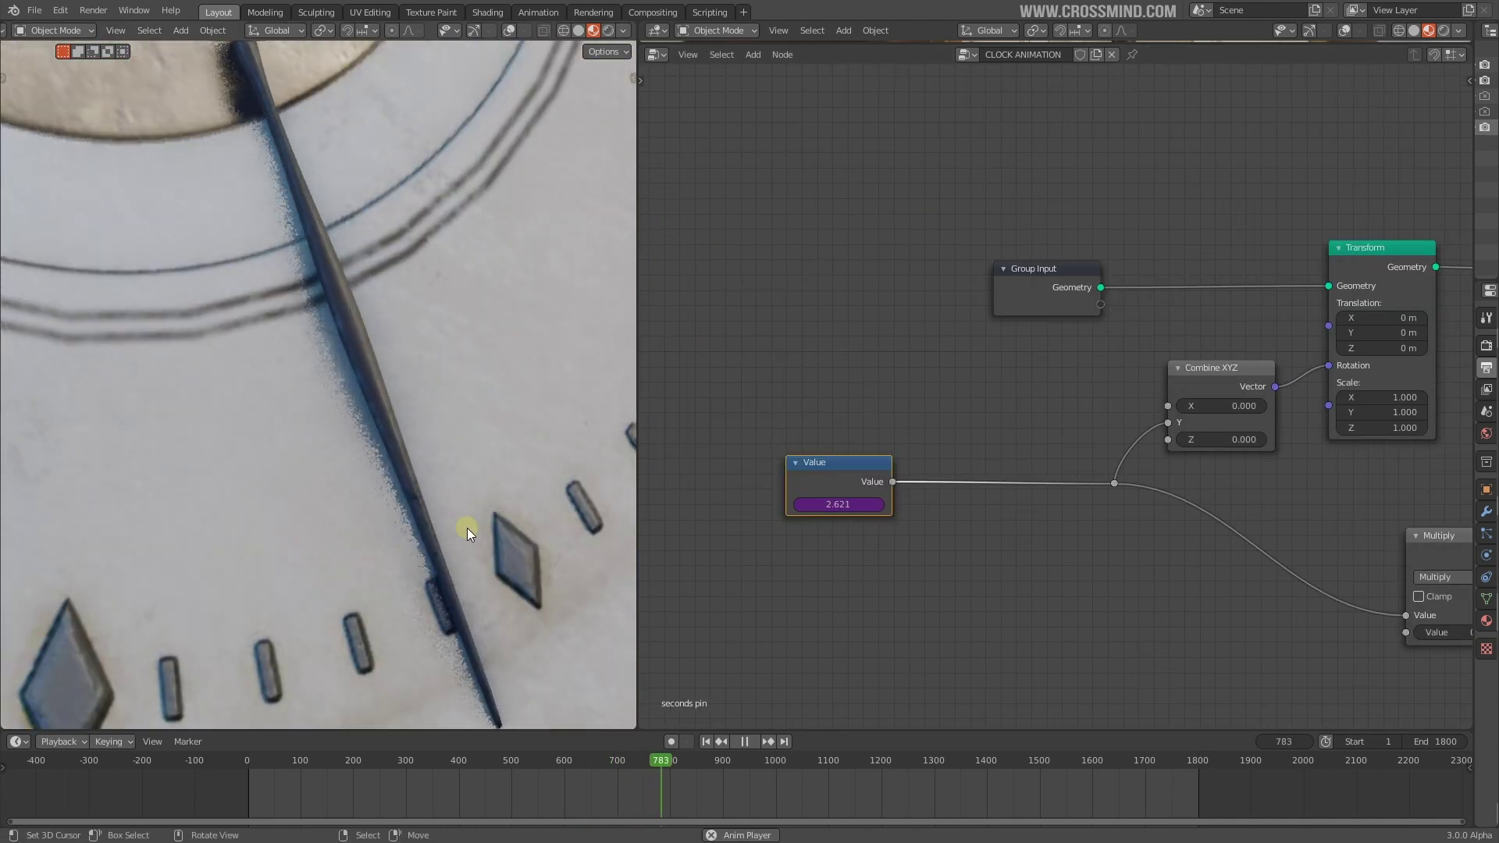
middle_click_drag(351, 612, 448, 503, "shift")
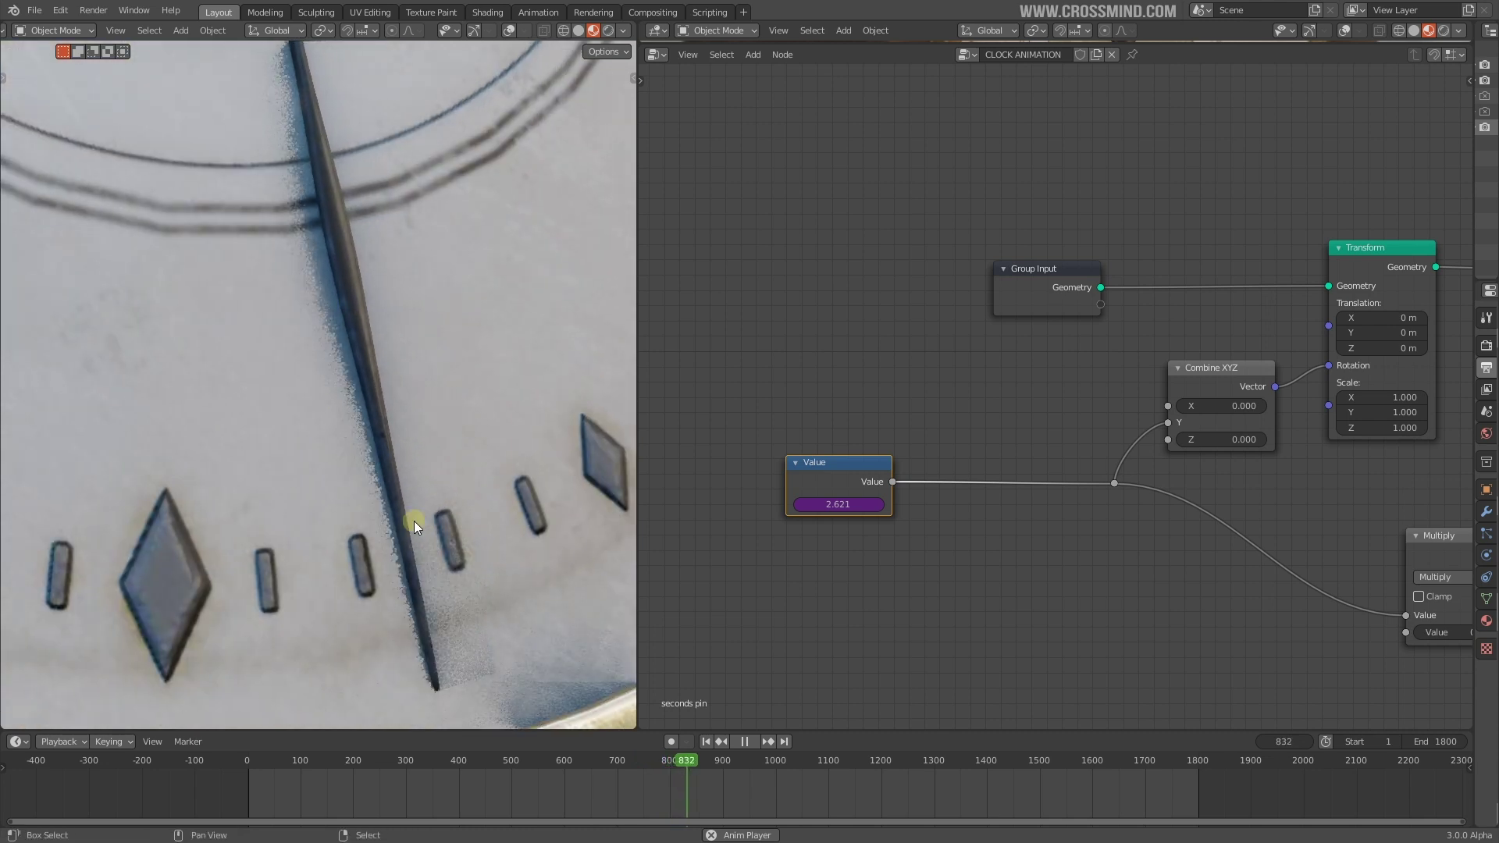
key("space")
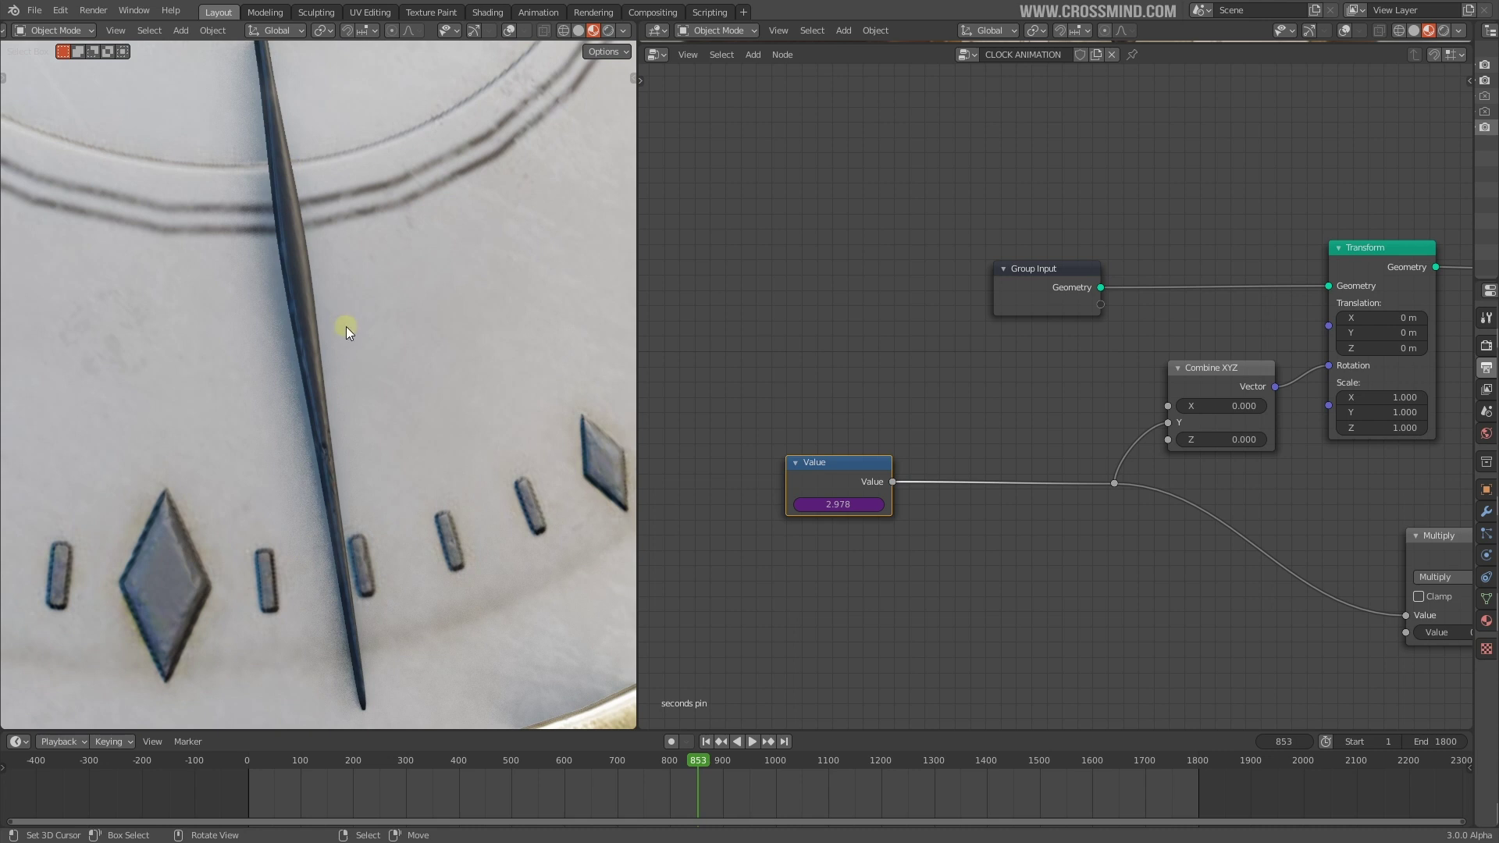
scroll(344, 315, "down", 5)
scroll(300, 481, "up", 6)
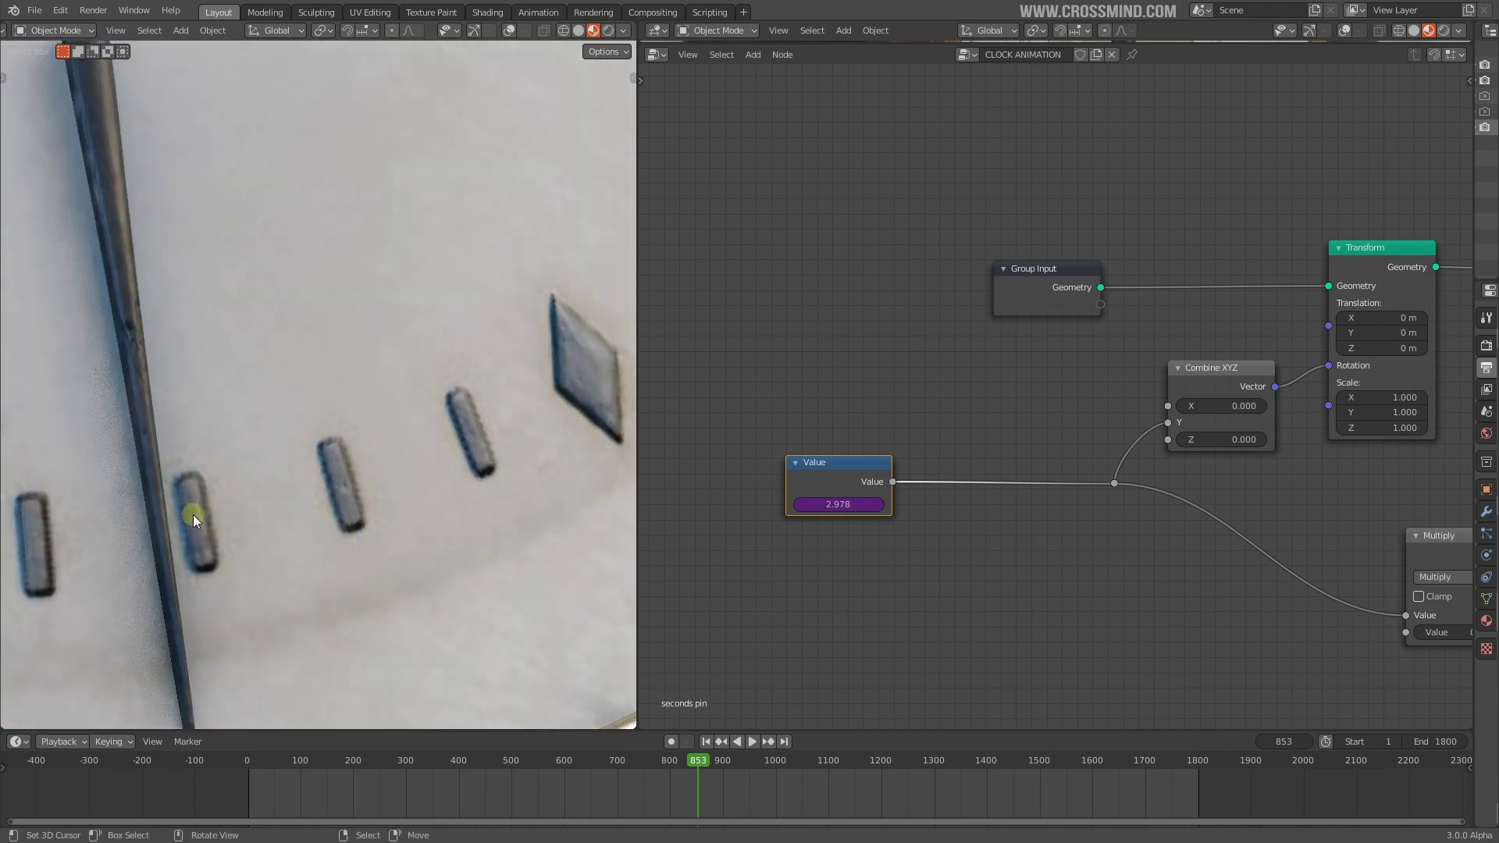
Step: Add a Math node and insert it between the reroute point and the seconds pin's Combine XYZ Y input
key("shift+a")
left_click(1064, 545)
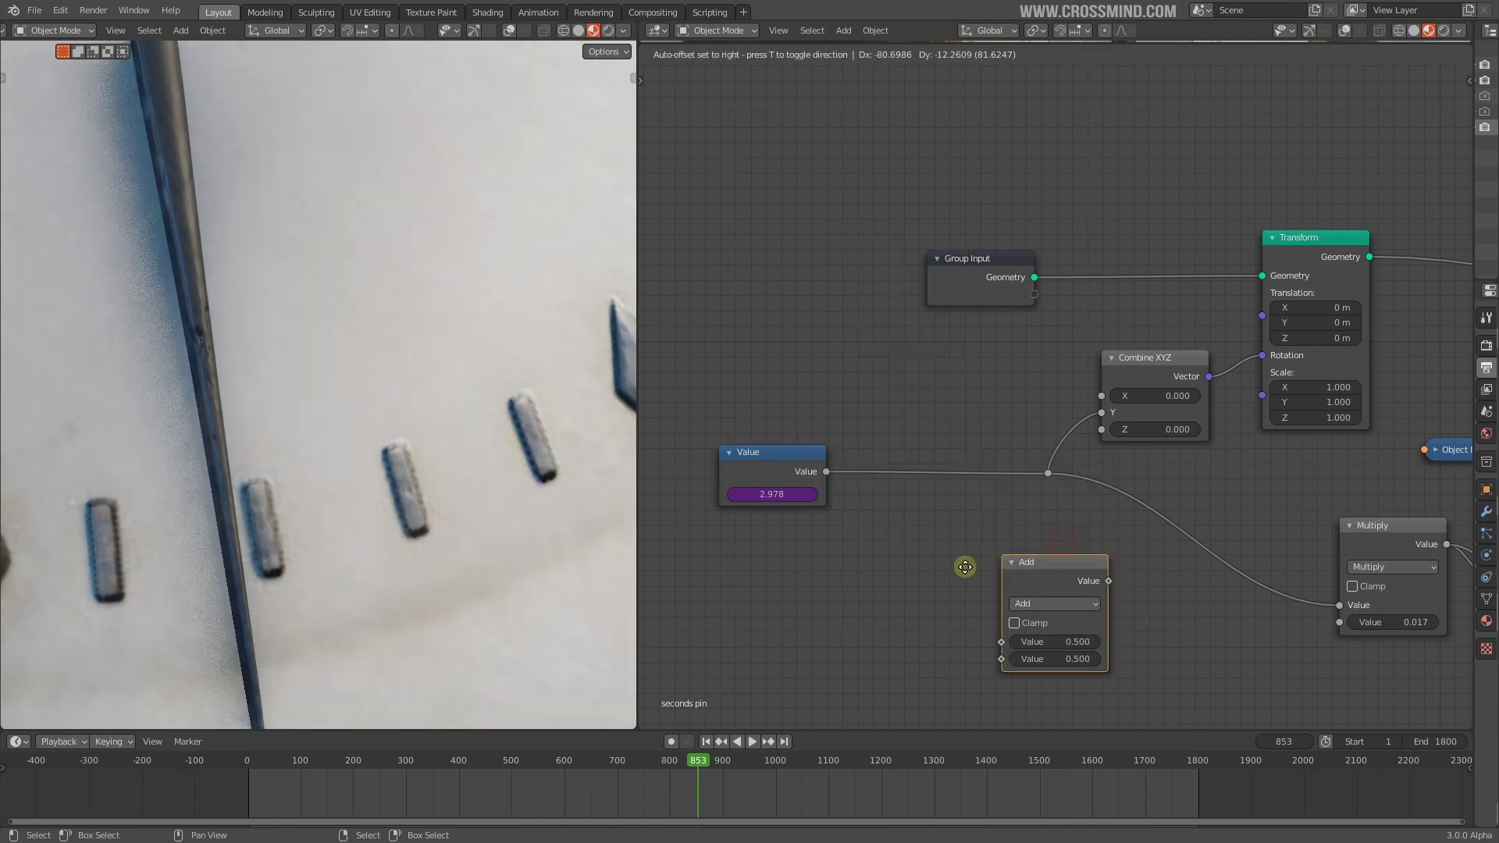
left_click(928, 579)
scroll(1139, 537, "down", 2)
left_click_drag(1134, 365, 1136, 352)
left_click_drag(1050, 462, 996, 470)
left_click(1054, 481)
scroll(746, 453, "up", 3)
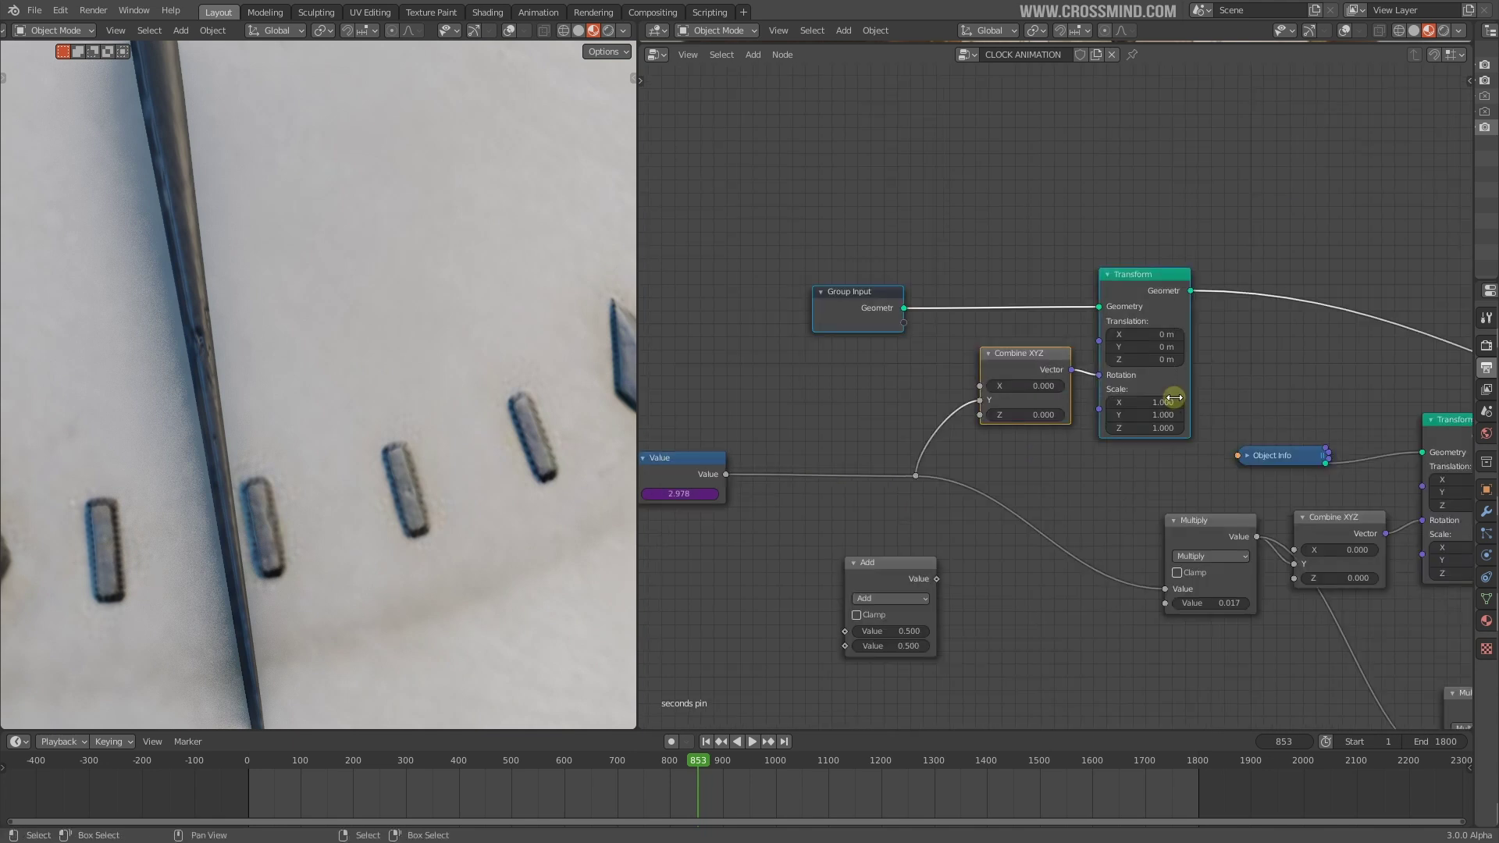
left_click_drag(1133, 376, 1158, 358)
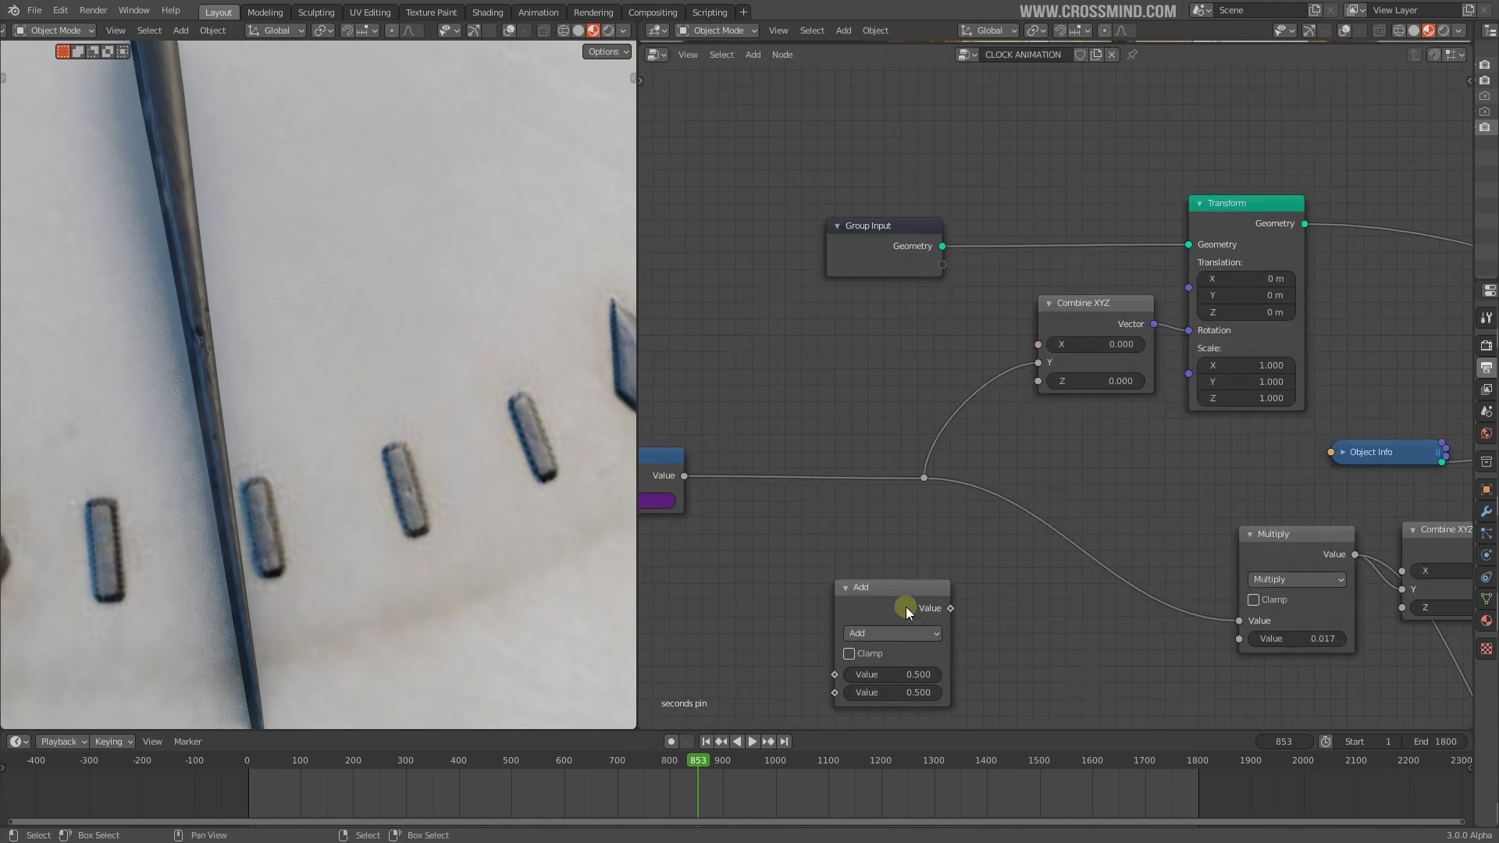
left_click_drag(907, 584, 948, 345)
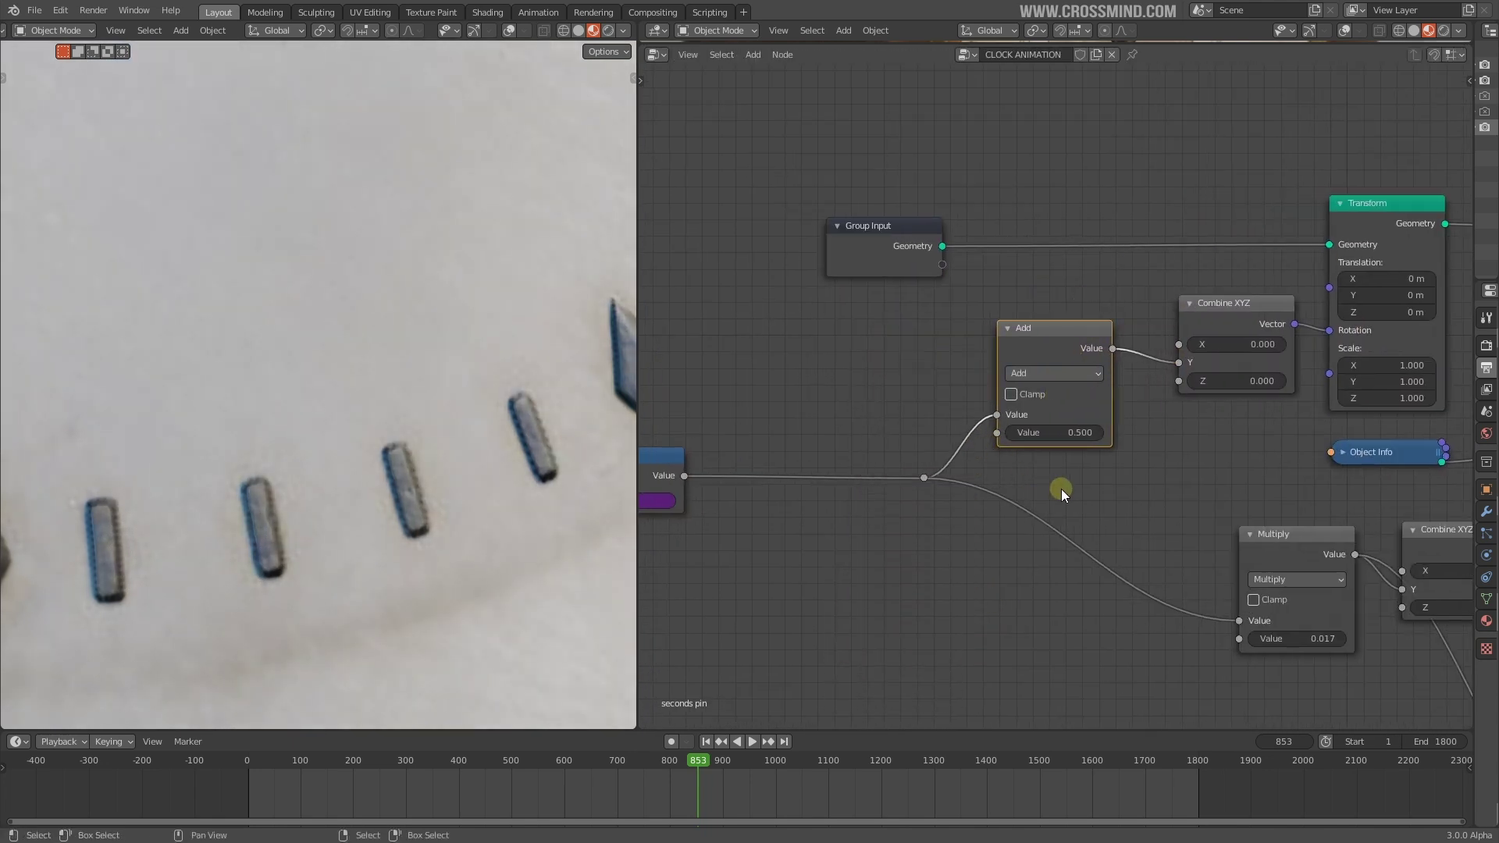
Step: Set the new Math node's operation to Snap and move the Value node closer to the reroute point
left_click(1018, 405)
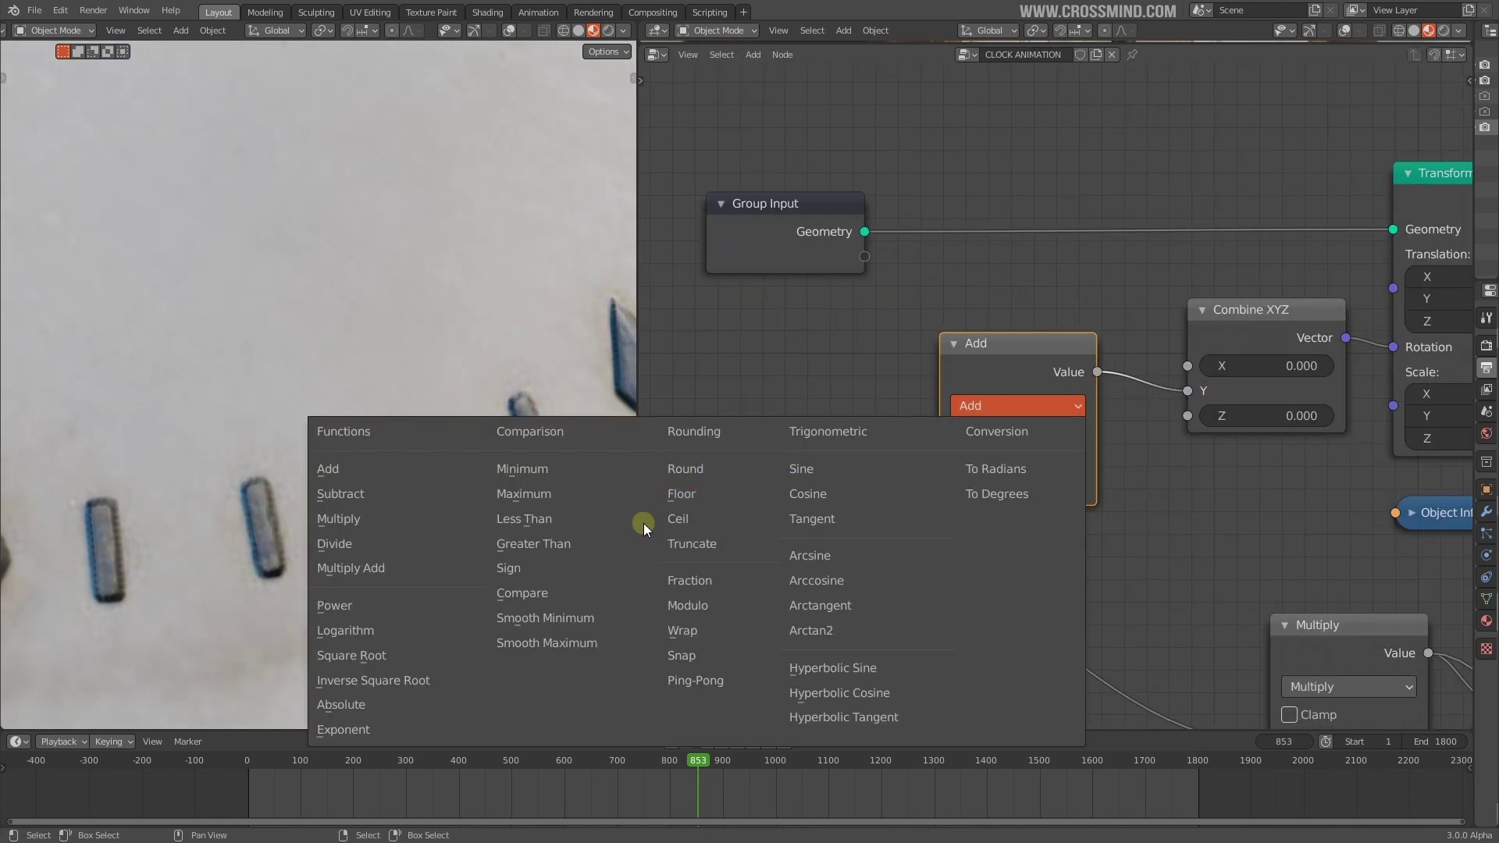
left_click(687, 651)
scroll(1044, 512, "down", 2)
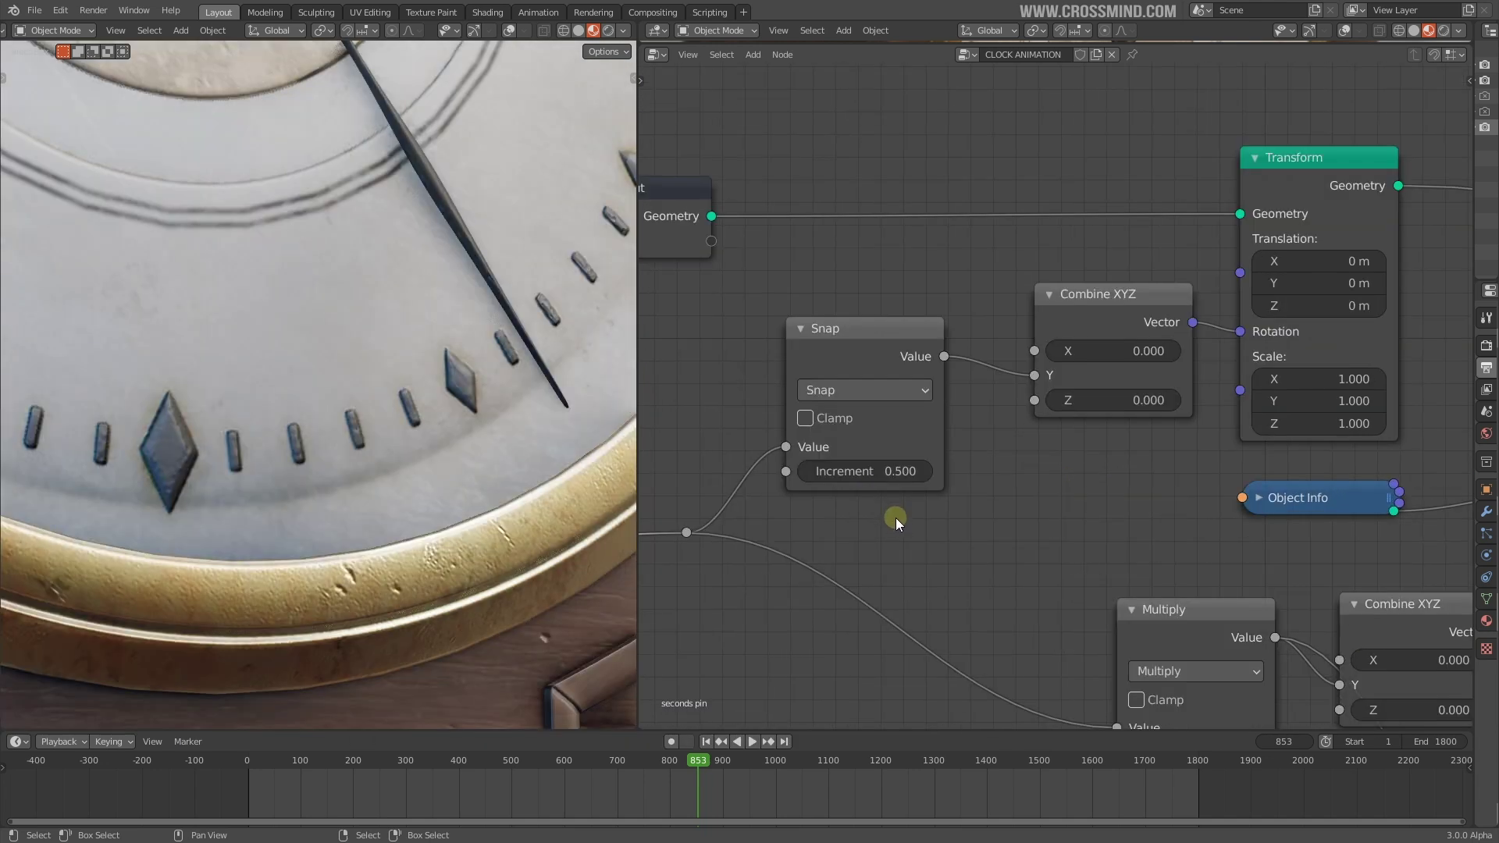
middle_click_drag(897, 519, 1194, 474)
scroll(1094, 499, "up", 2)
left_click_drag(733, 503, 838, 492)
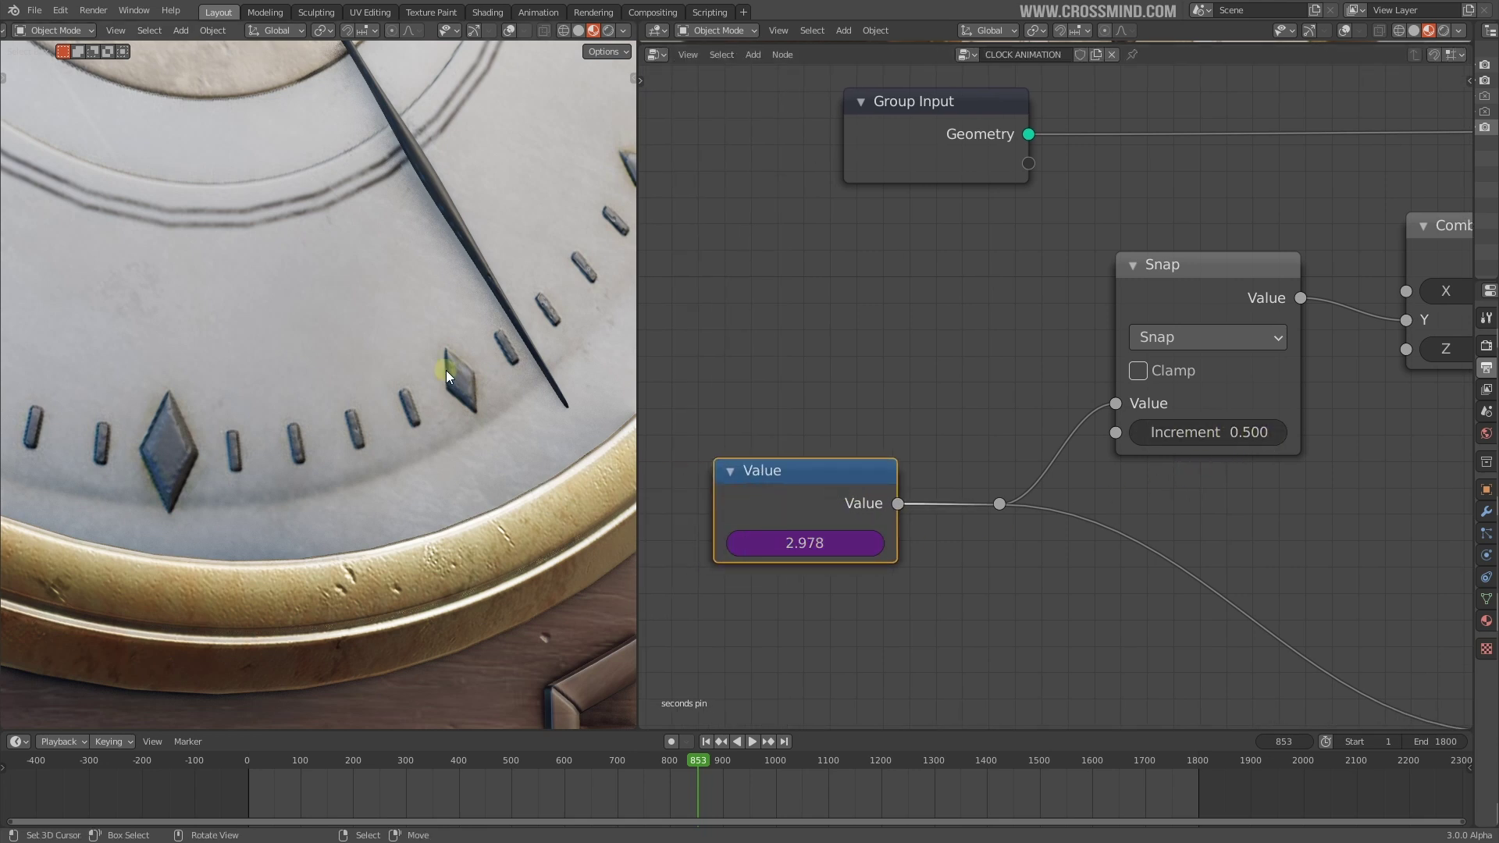
Step: Switch to the browser's degree-to-radian converter and copy the full-circle radian value 6.28319
middle_click_drag(489, 391, 439, 429, "shift")
key("alt+Tab")
key("alt+Tab")
key("alt+Tab")
left_click_drag(467, 271, 383, 270)
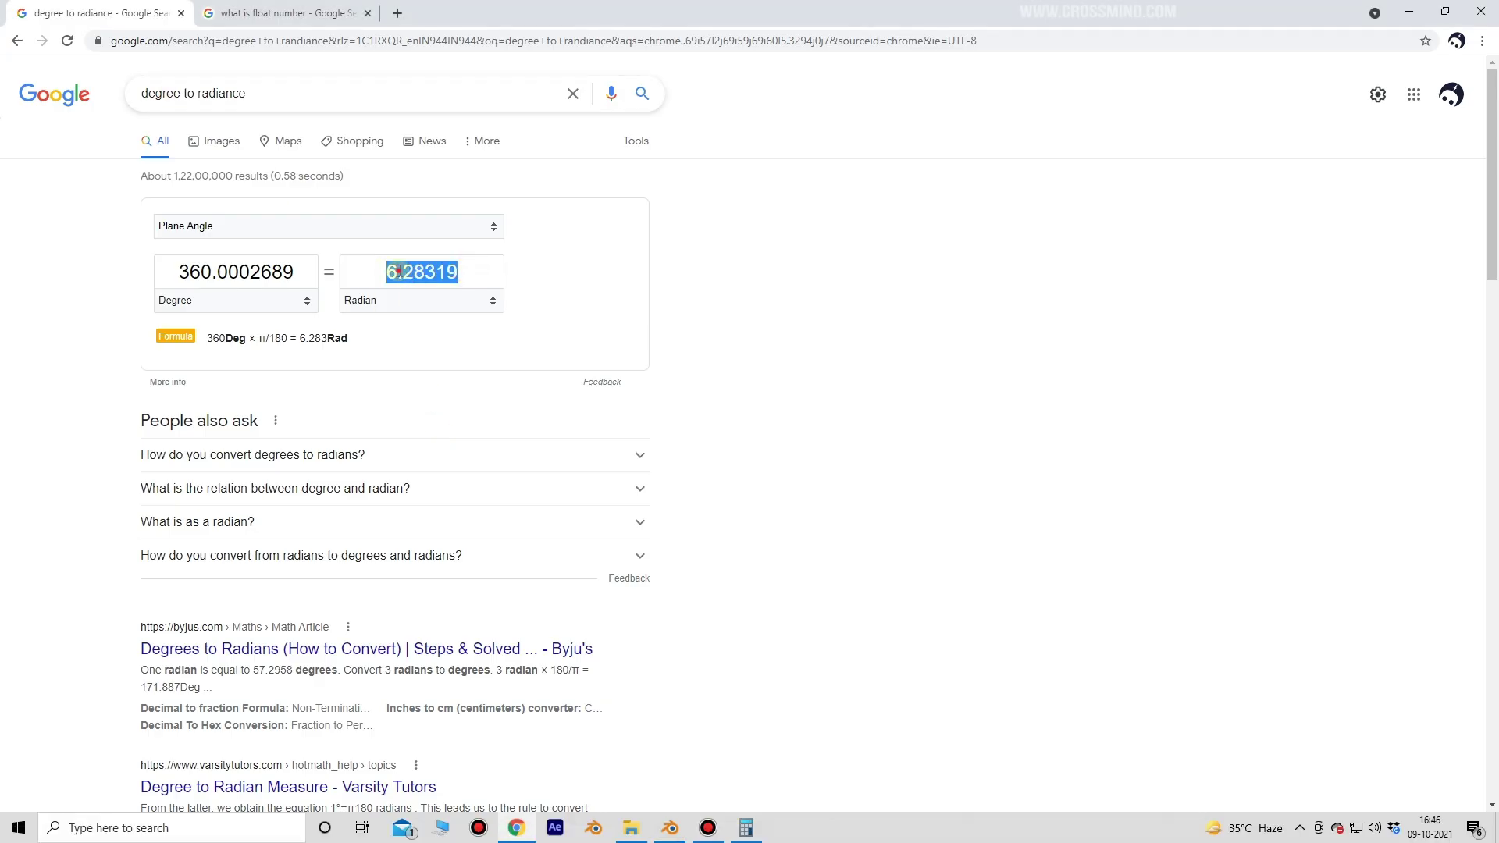
left_click(390, 271)
left_click_drag(407, 271, 463, 269)
left_click(968, 353)
Step: Divide 6.28319 by 60 in Calculator and paste the quotient 0.1047198333333333 as the Snap node's Increment in Blender
key("alt+Tab")
type("/60")
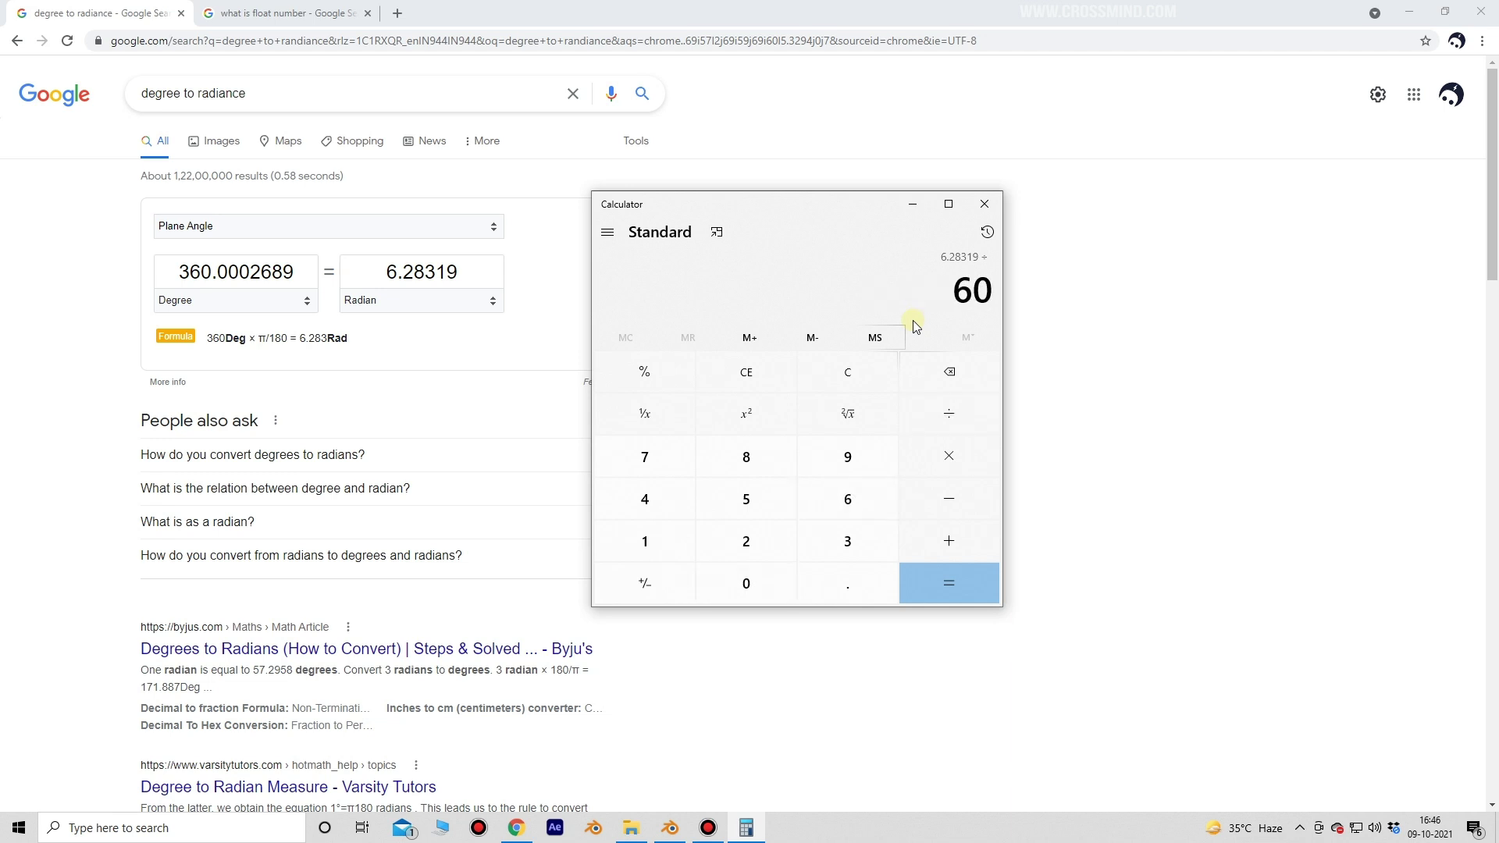
key("Return")
double_click(808, 294)
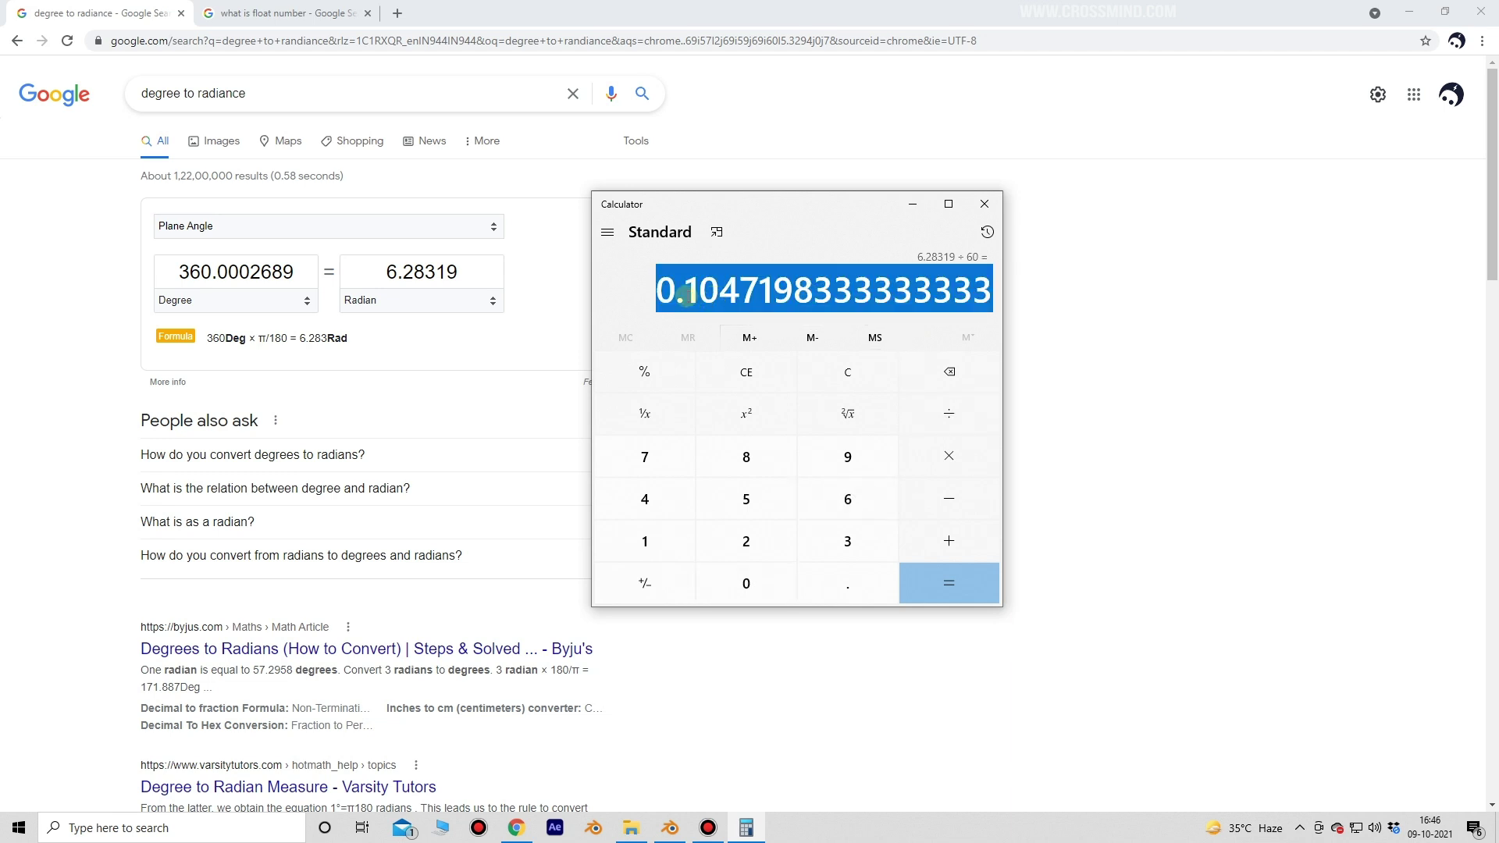
left_click(667, 291)
left_click_drag(669, 290, 996, 294)
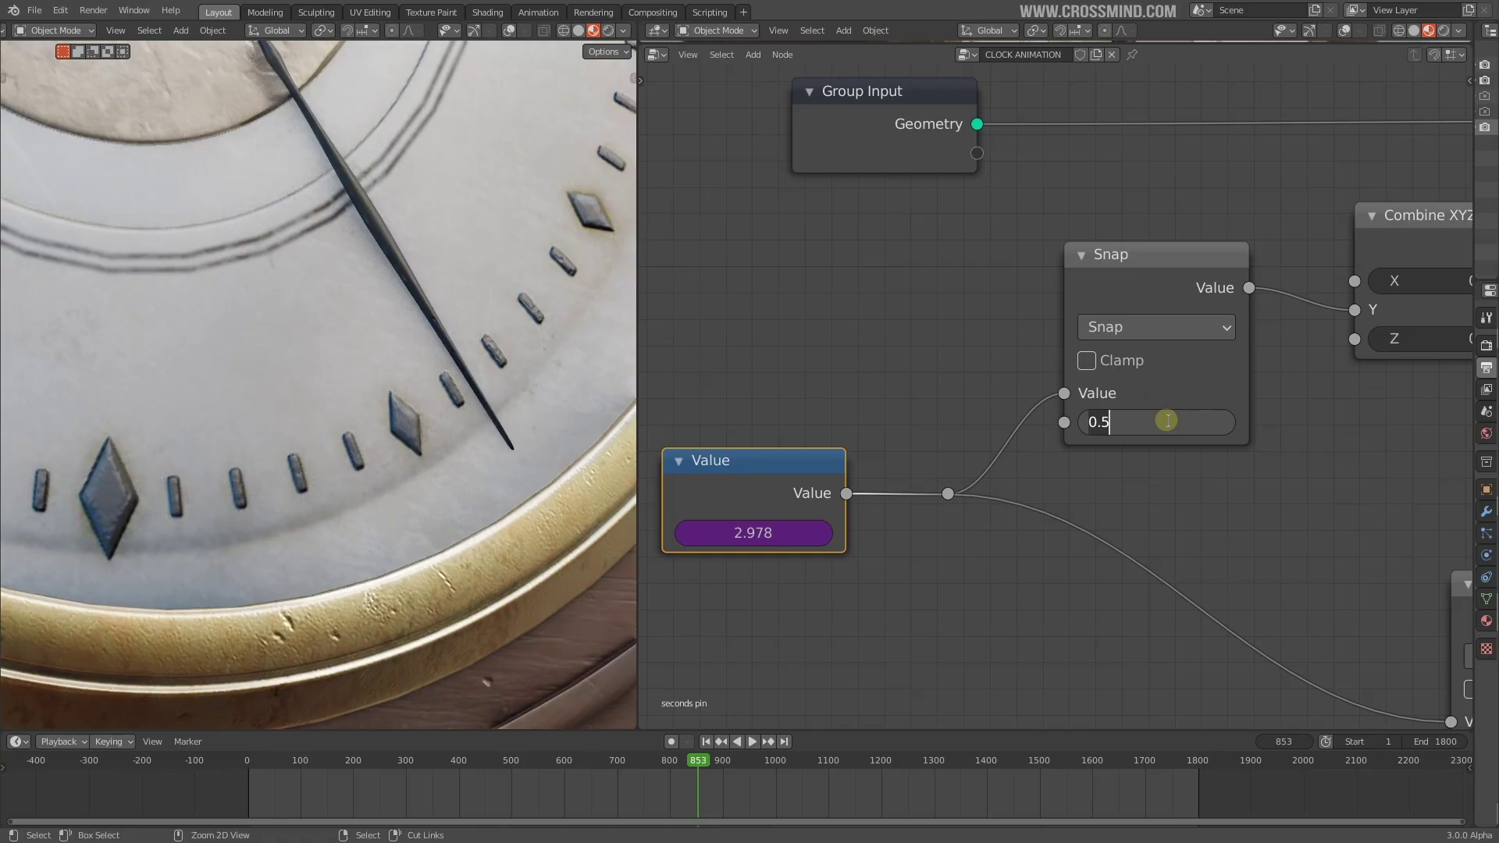
key("ctrl+v")
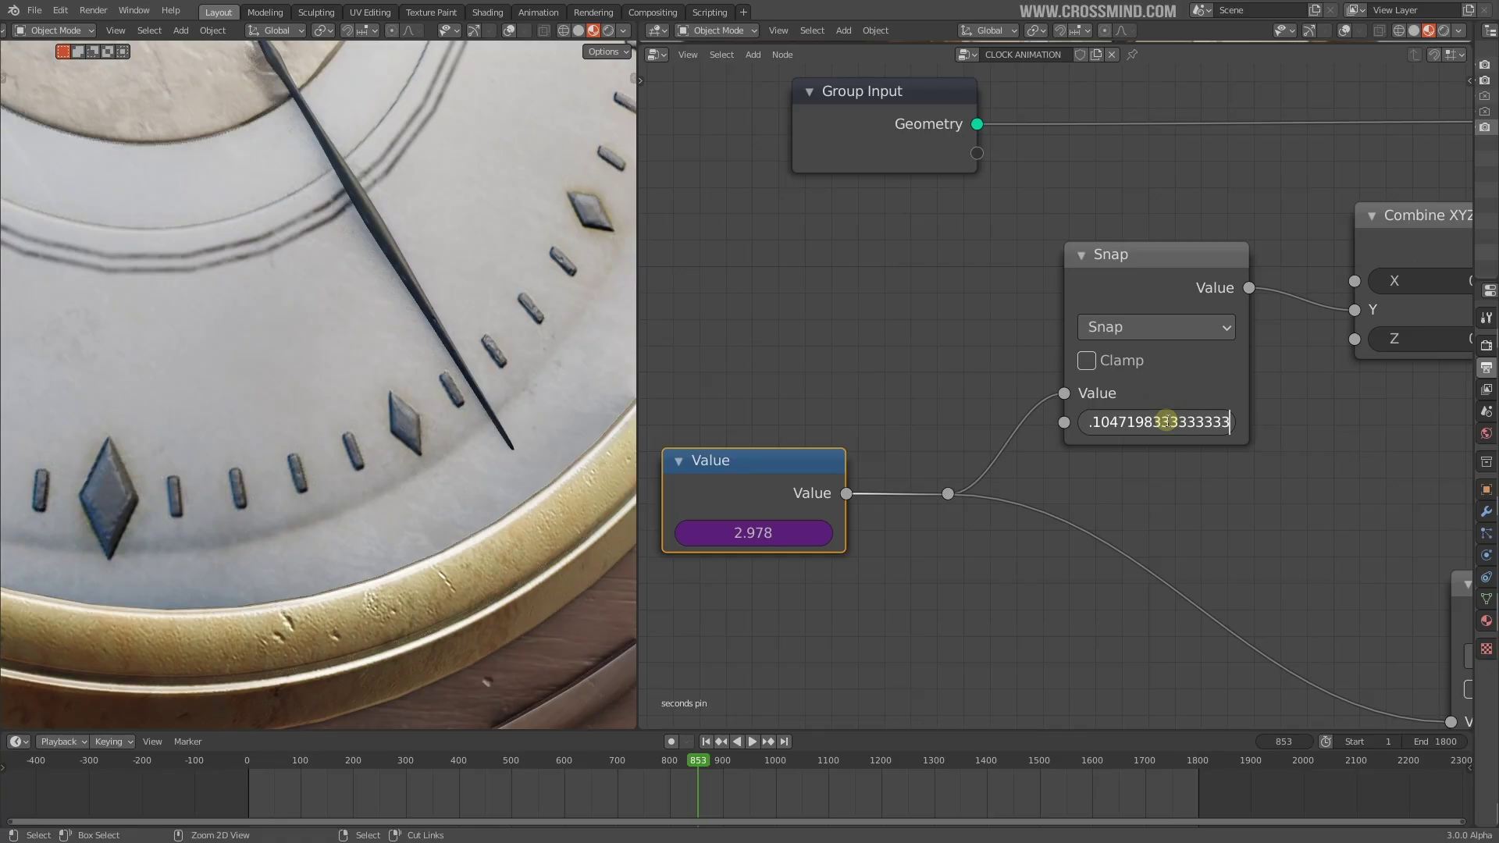
key("Return")
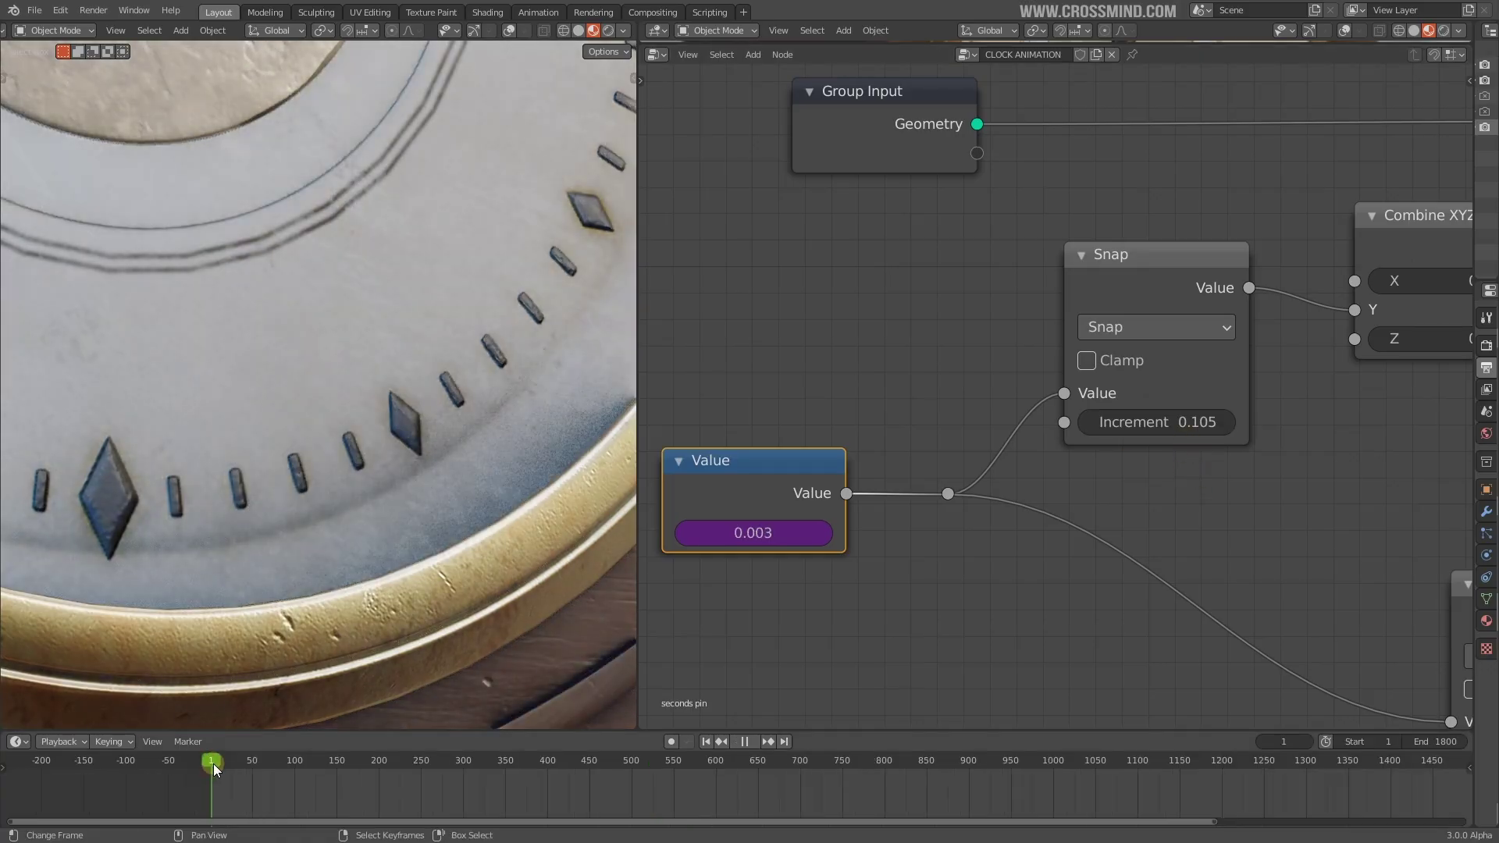
Step: Play and scrub the animation from its start and examine the seconds hand's stepping near the 12 o'clock mark
key("space")
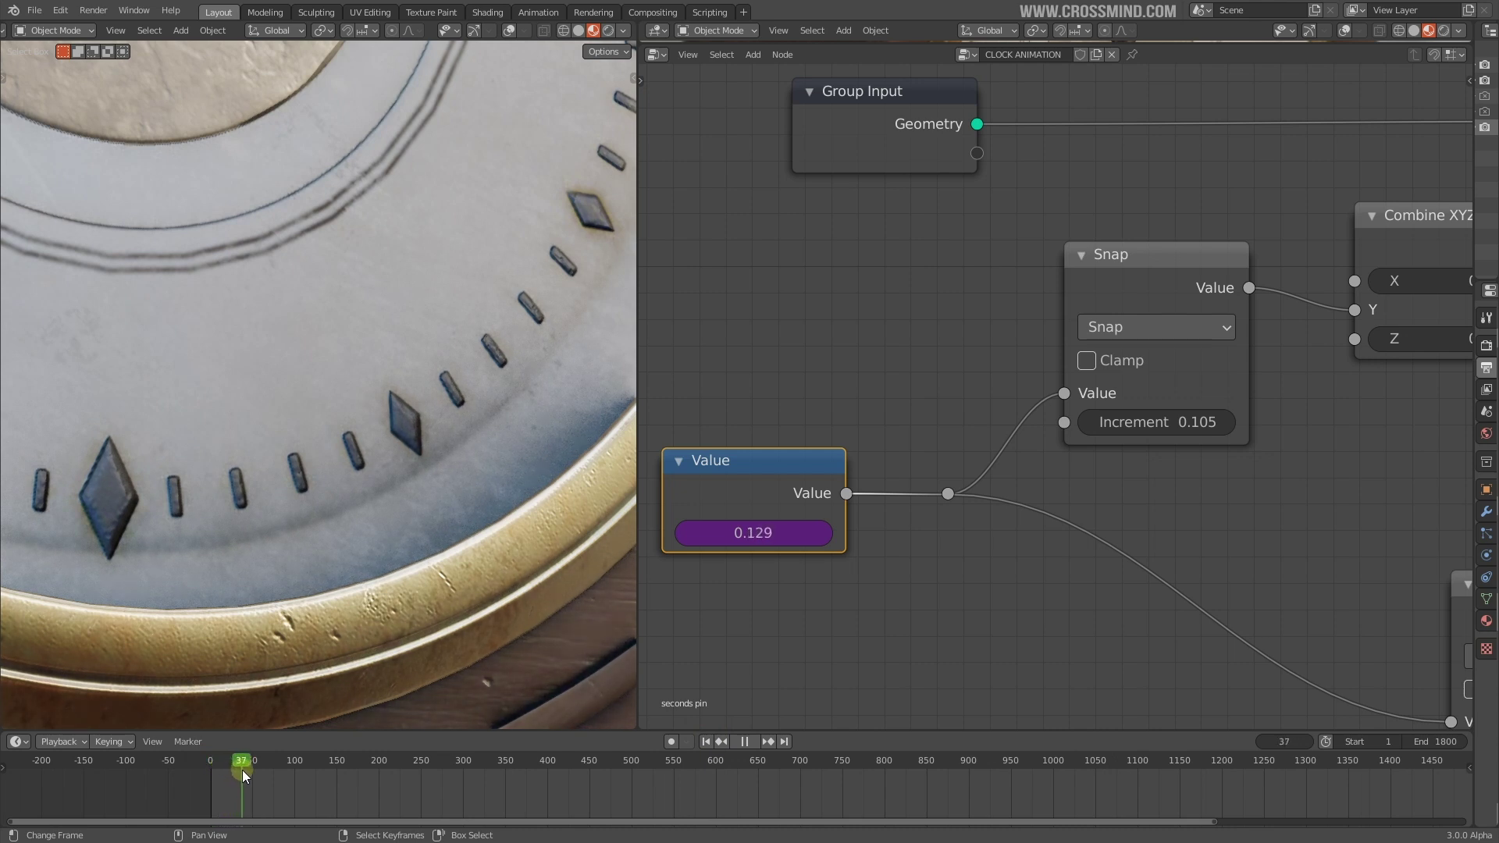
key("space")
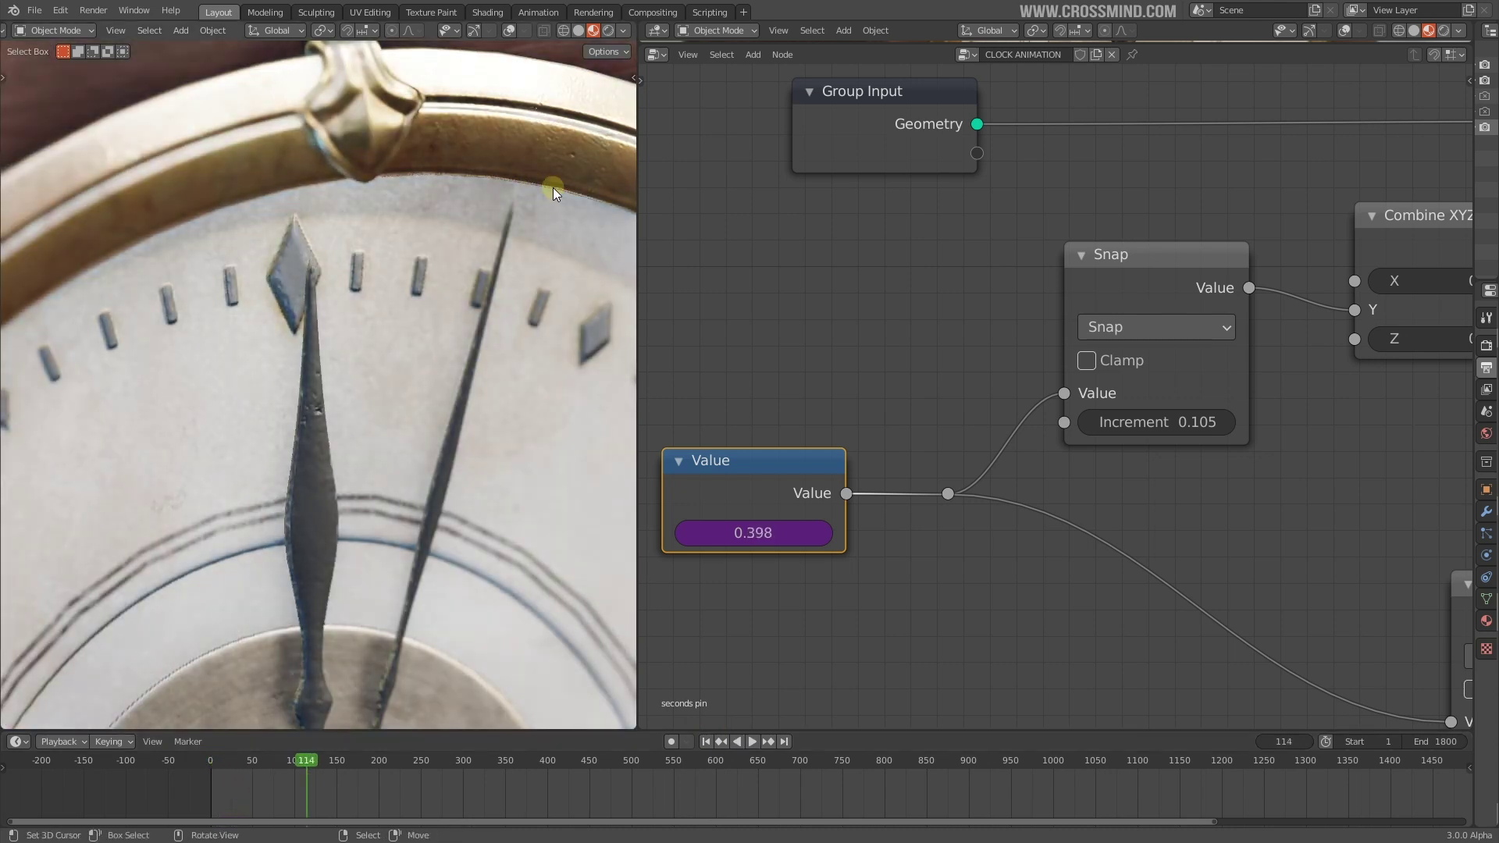
key("space")
left_click_drag(322, 765, 220, 790)
key("space")
middle_click_drag(947, 602, 975, 594)
left_click_drag(209, 781, 228, 781)
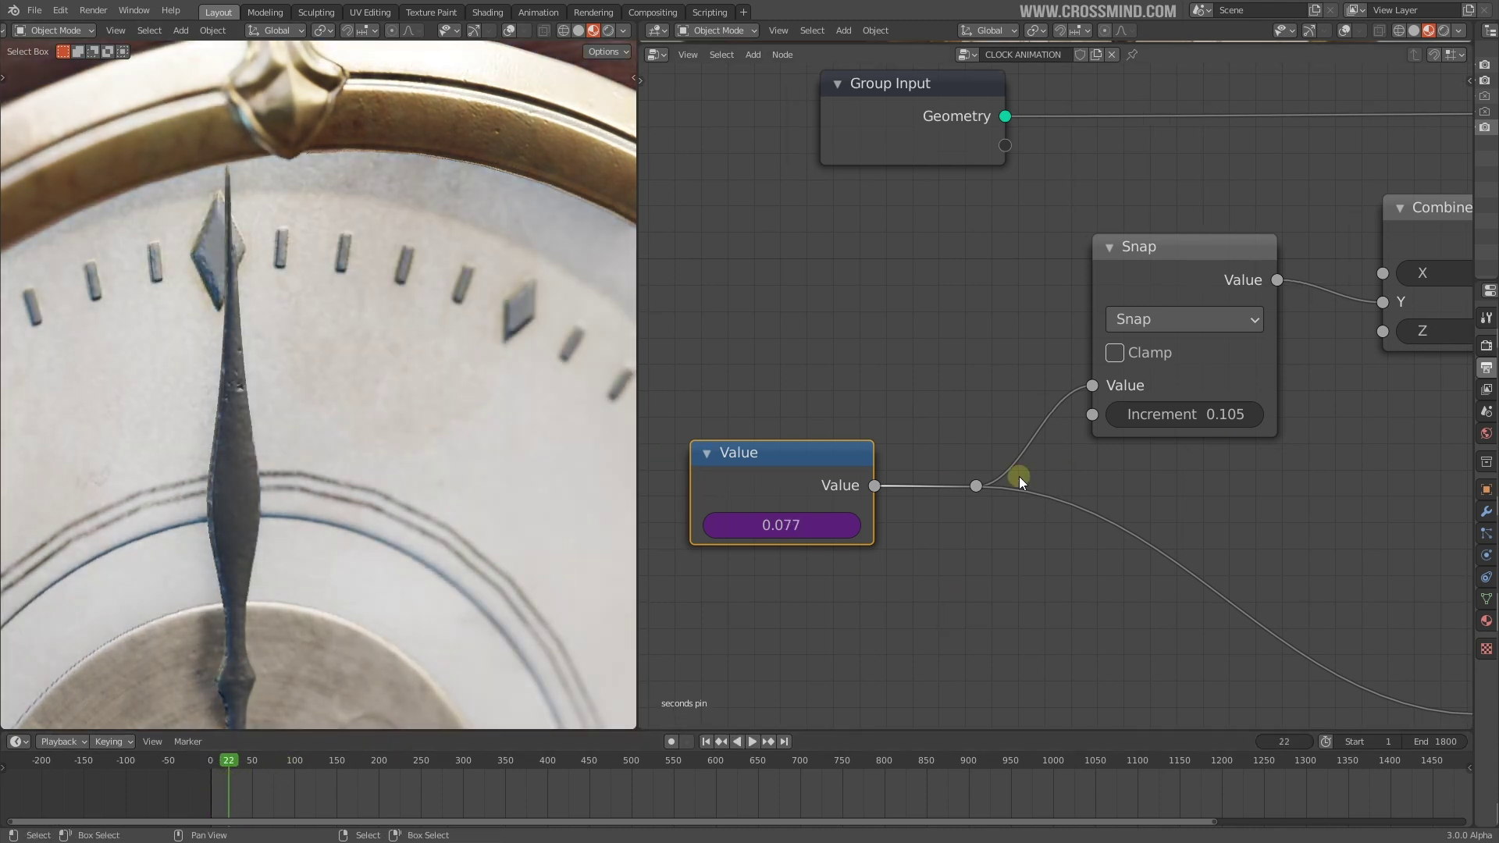
Step: Mute the Snap node, scrub to frame 36 to compare the seconds hand's position, and unmute the node
left_click(1159, 270)
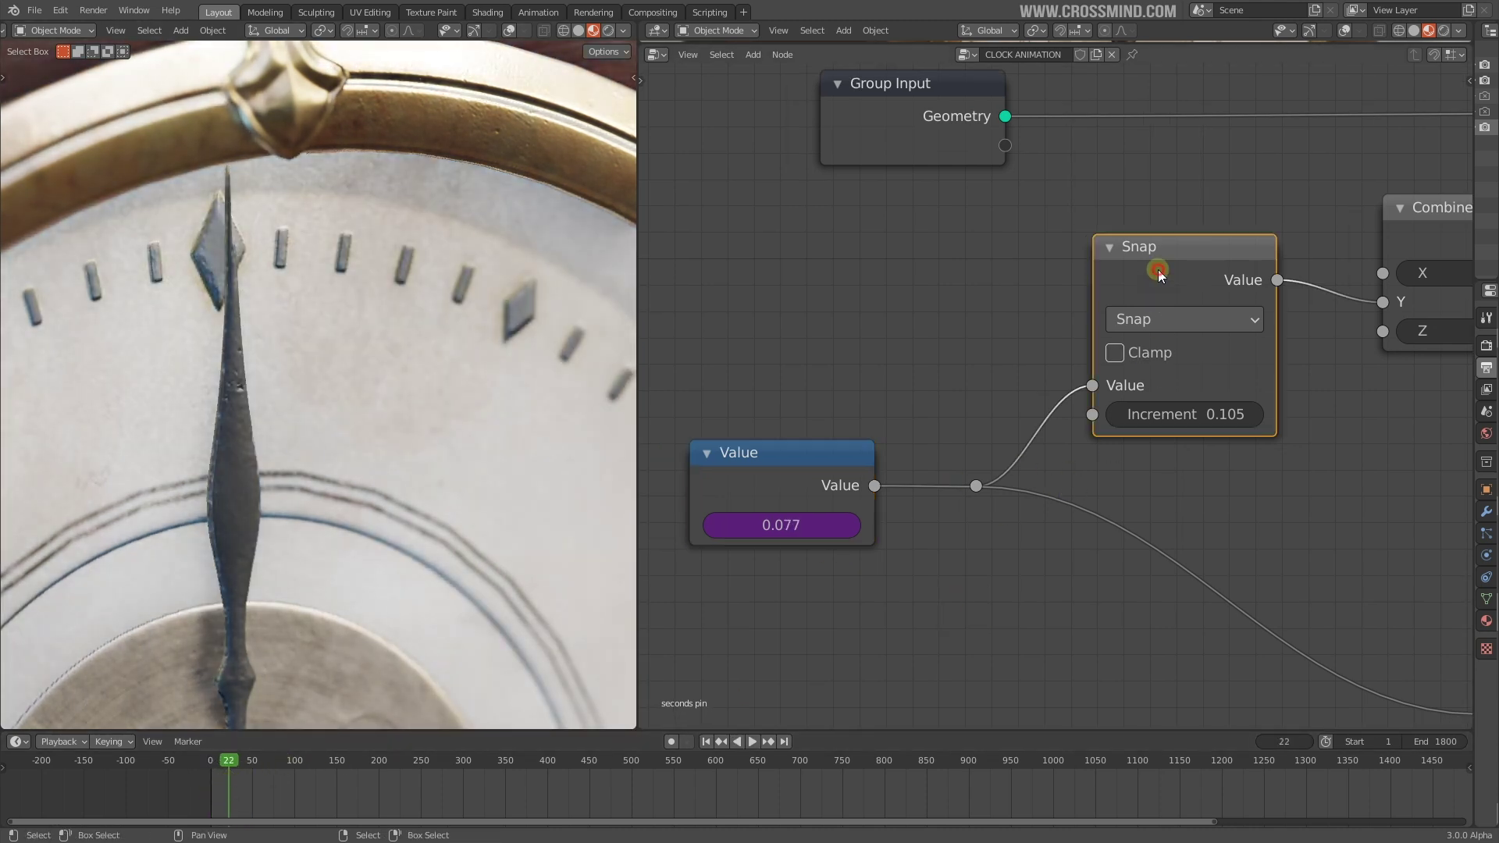
key("m")
left_click_drag(239, 803, 240, 794)
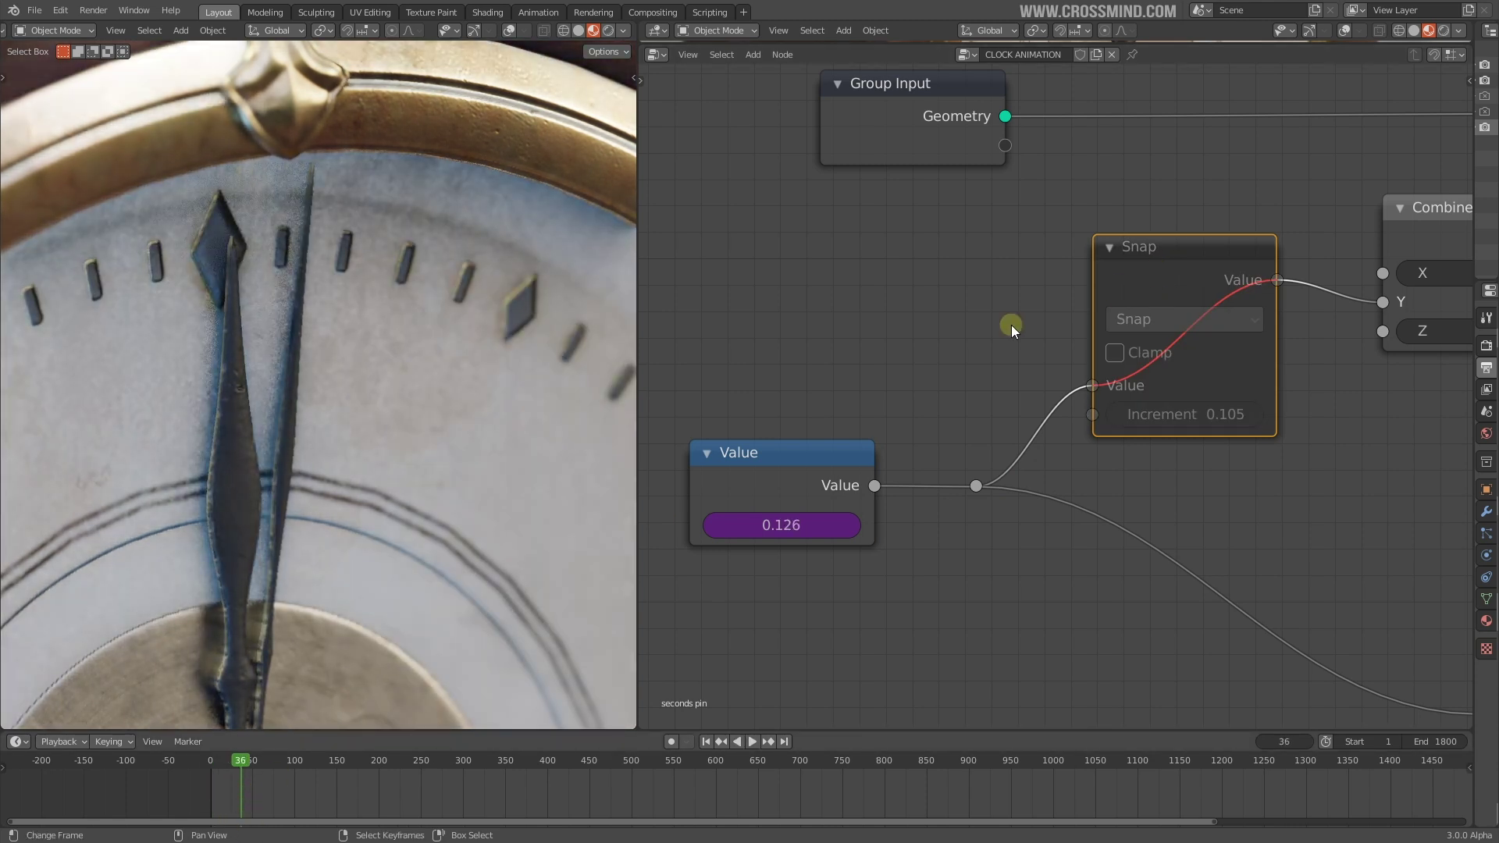
key("m")
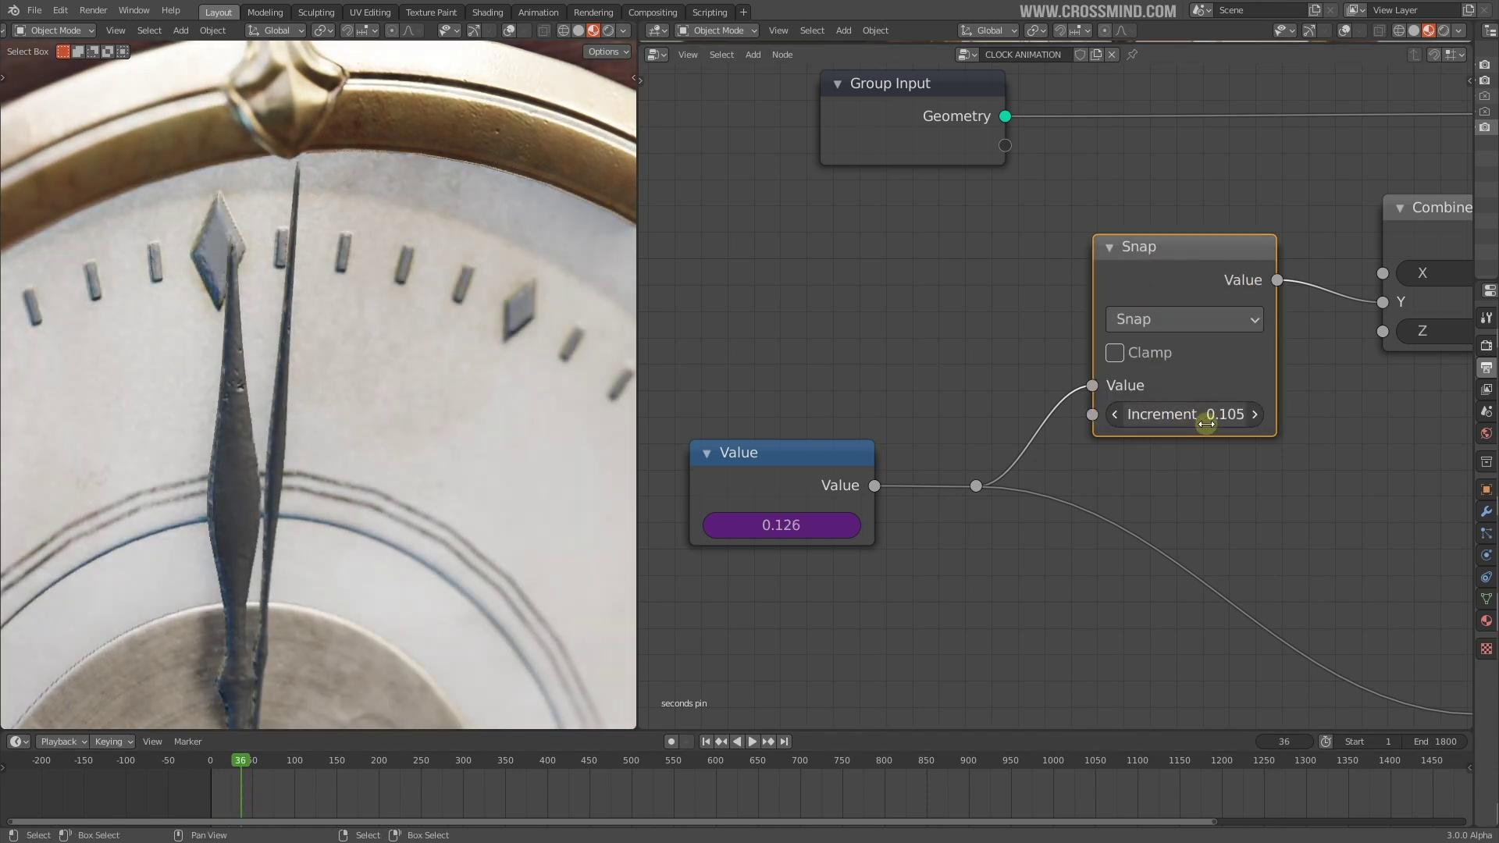
Step: Play and scrub the timeline past frame 165 and watch the seconds hand tick, with the full clock face in view
key("space")
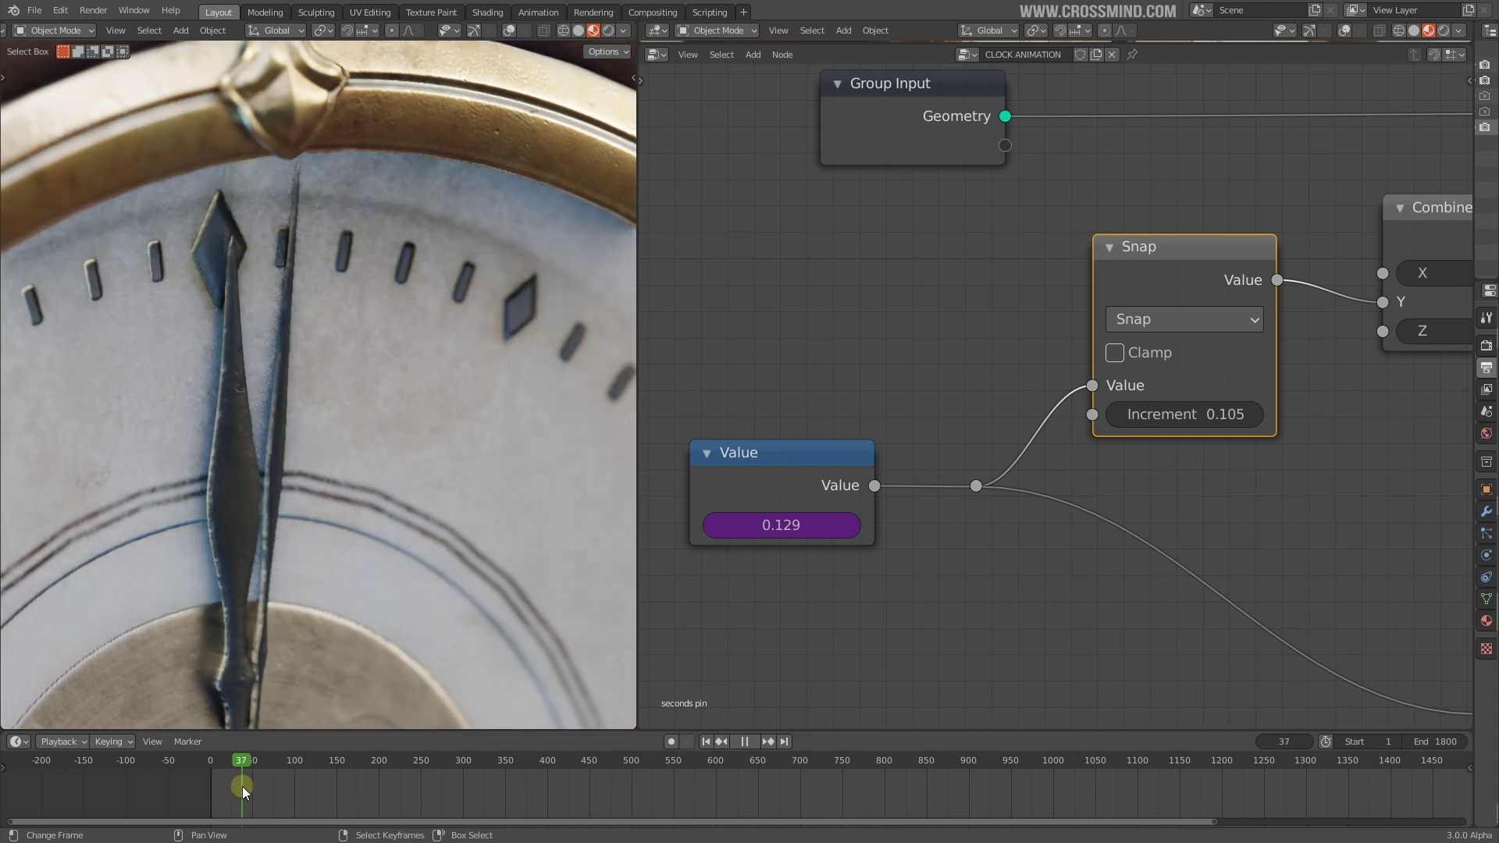
key("space")
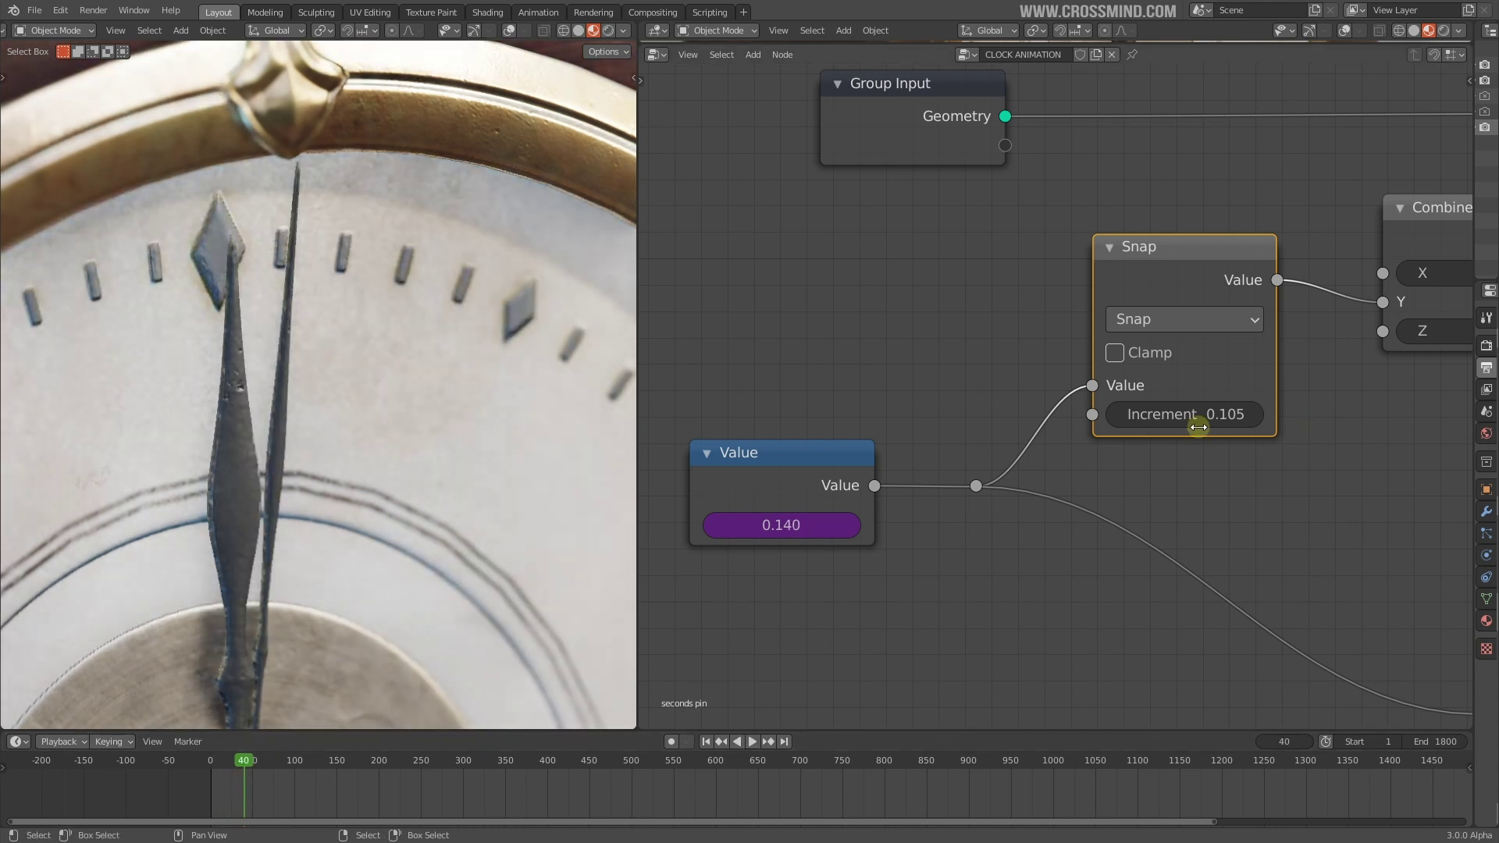
key("space")
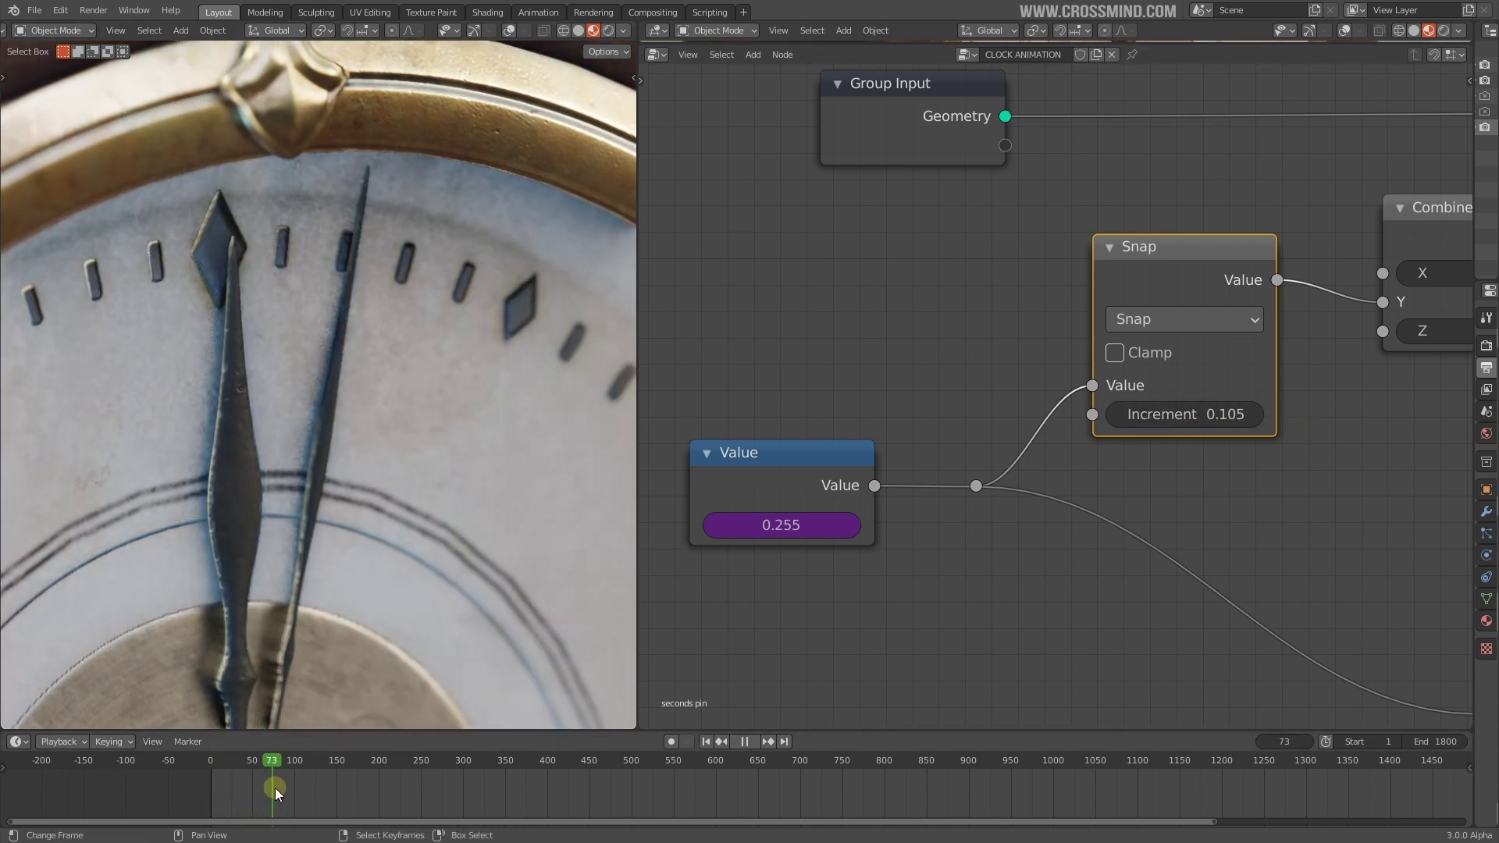
left_click_drag(250, 790, 349, 788)
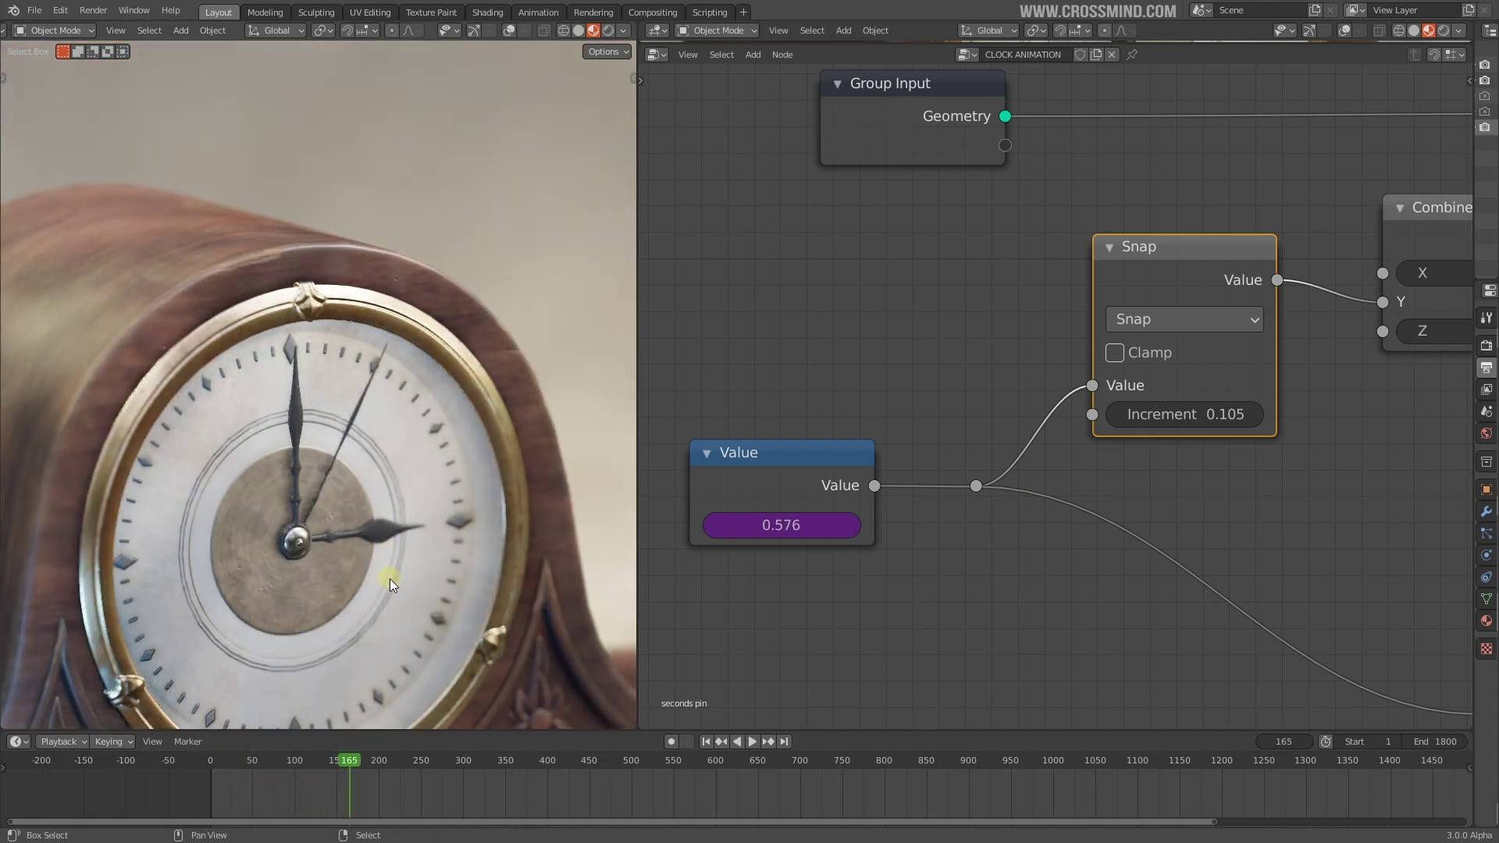
key("space")
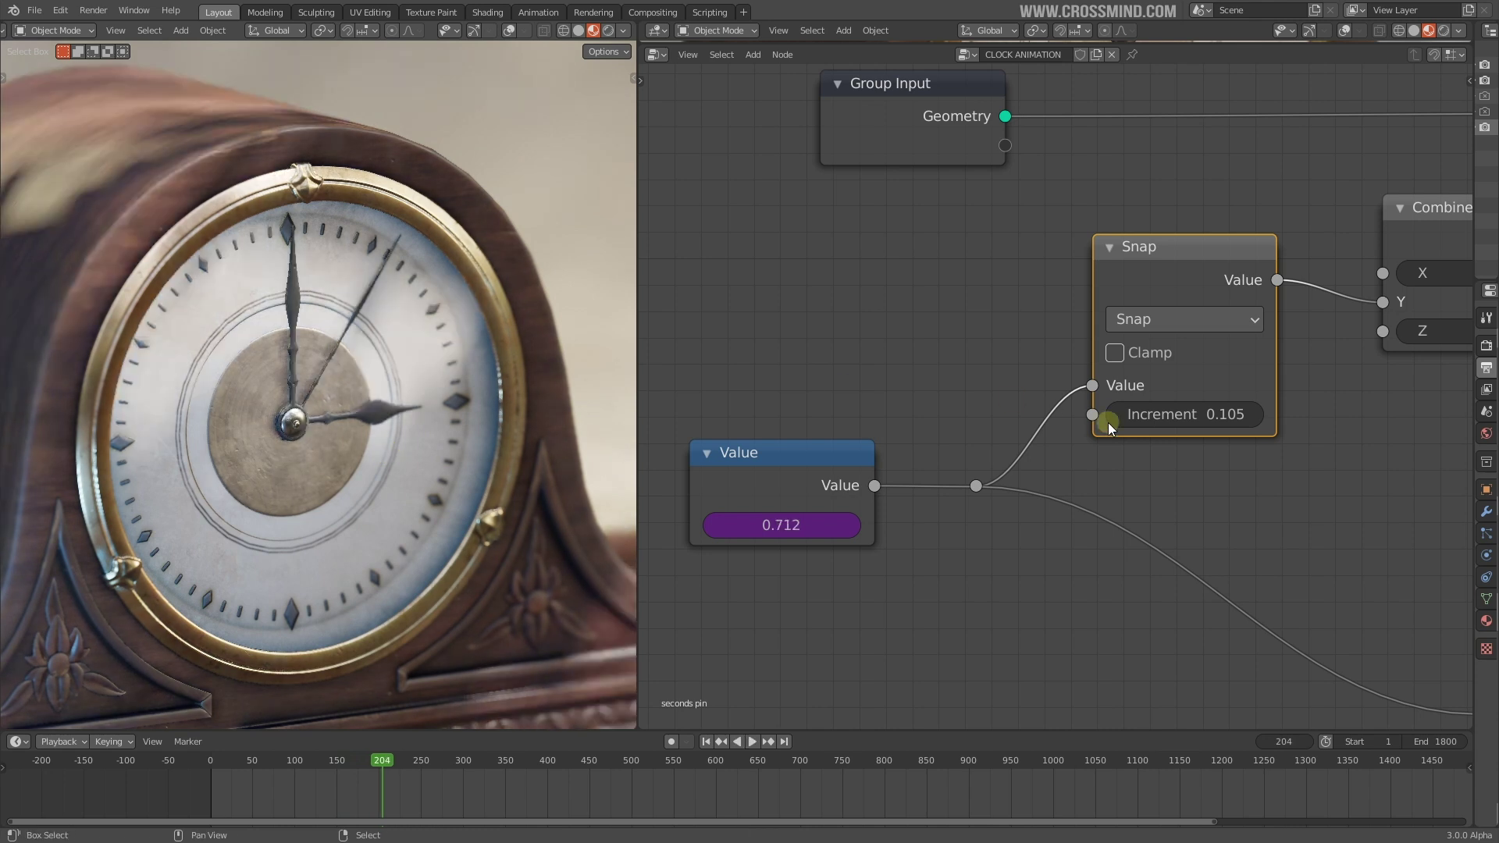
scroll(1108, 415, "down", 4)
middle_click_drag(911, 491, 898, 491)
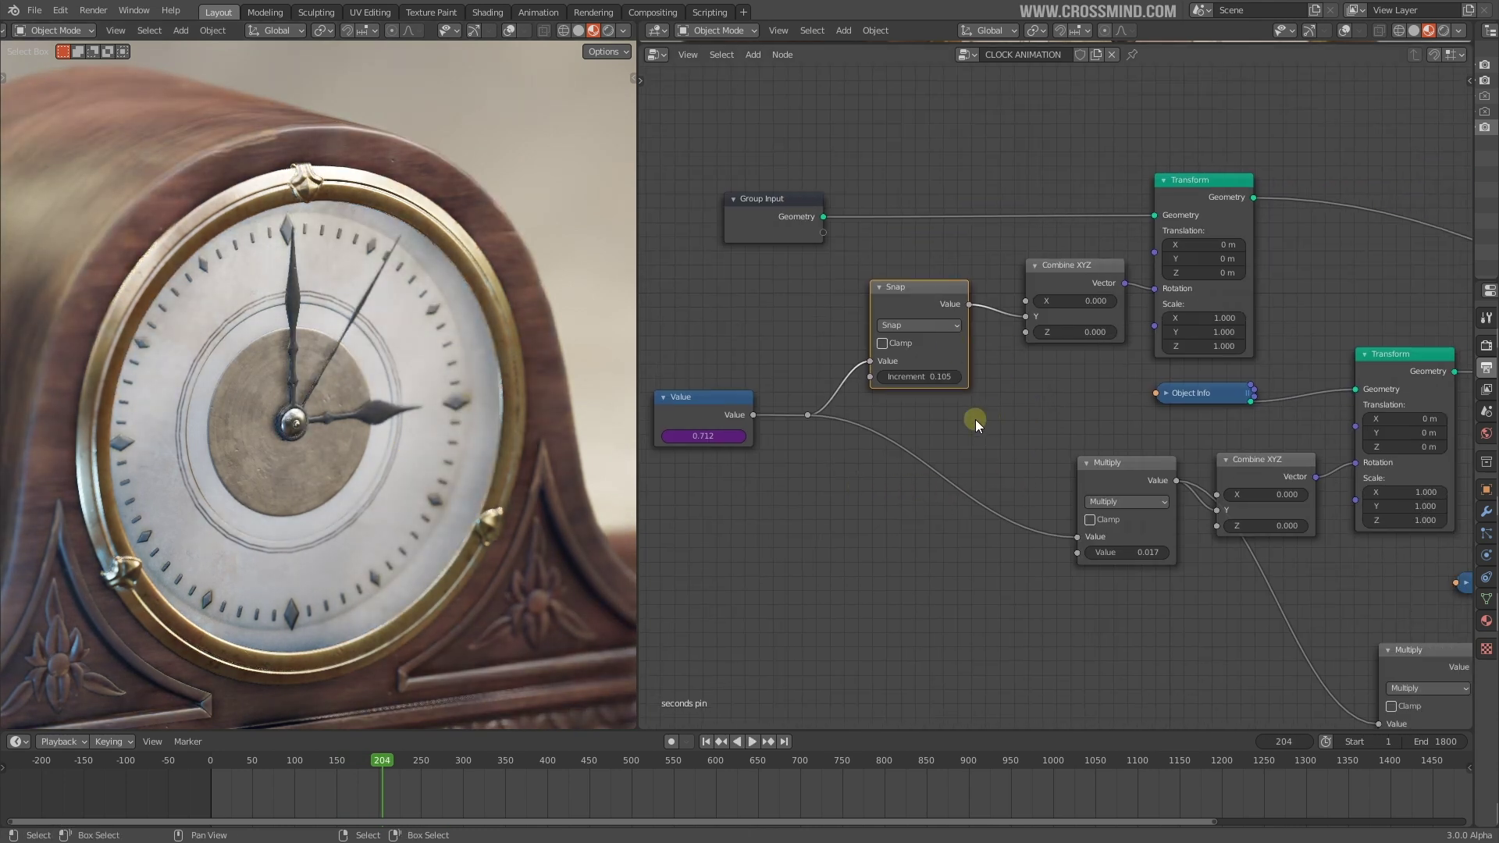
left_click(923, 326)
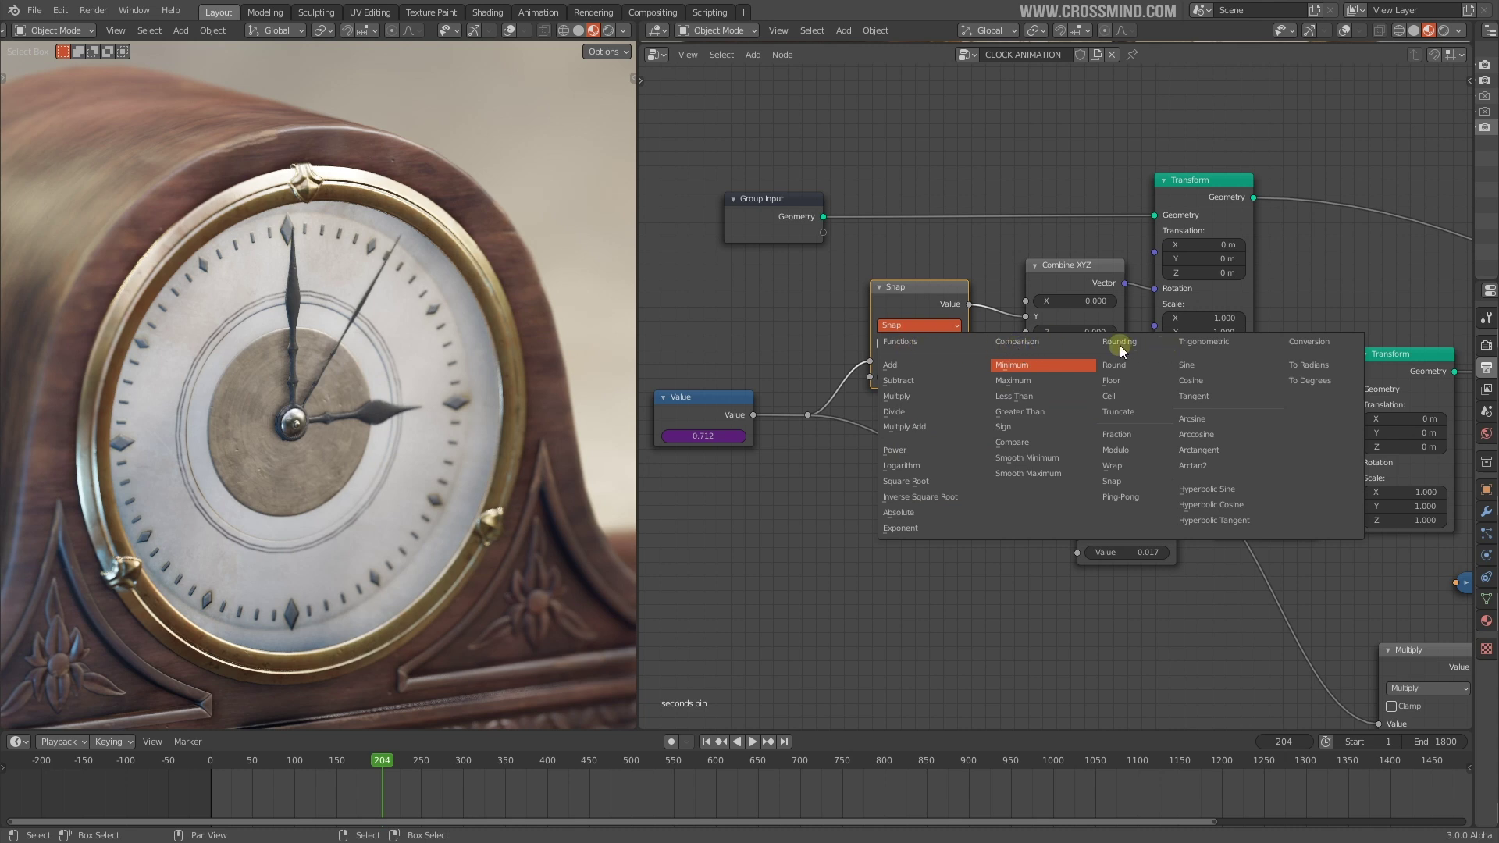
scroll(963, 569, "down", 2)
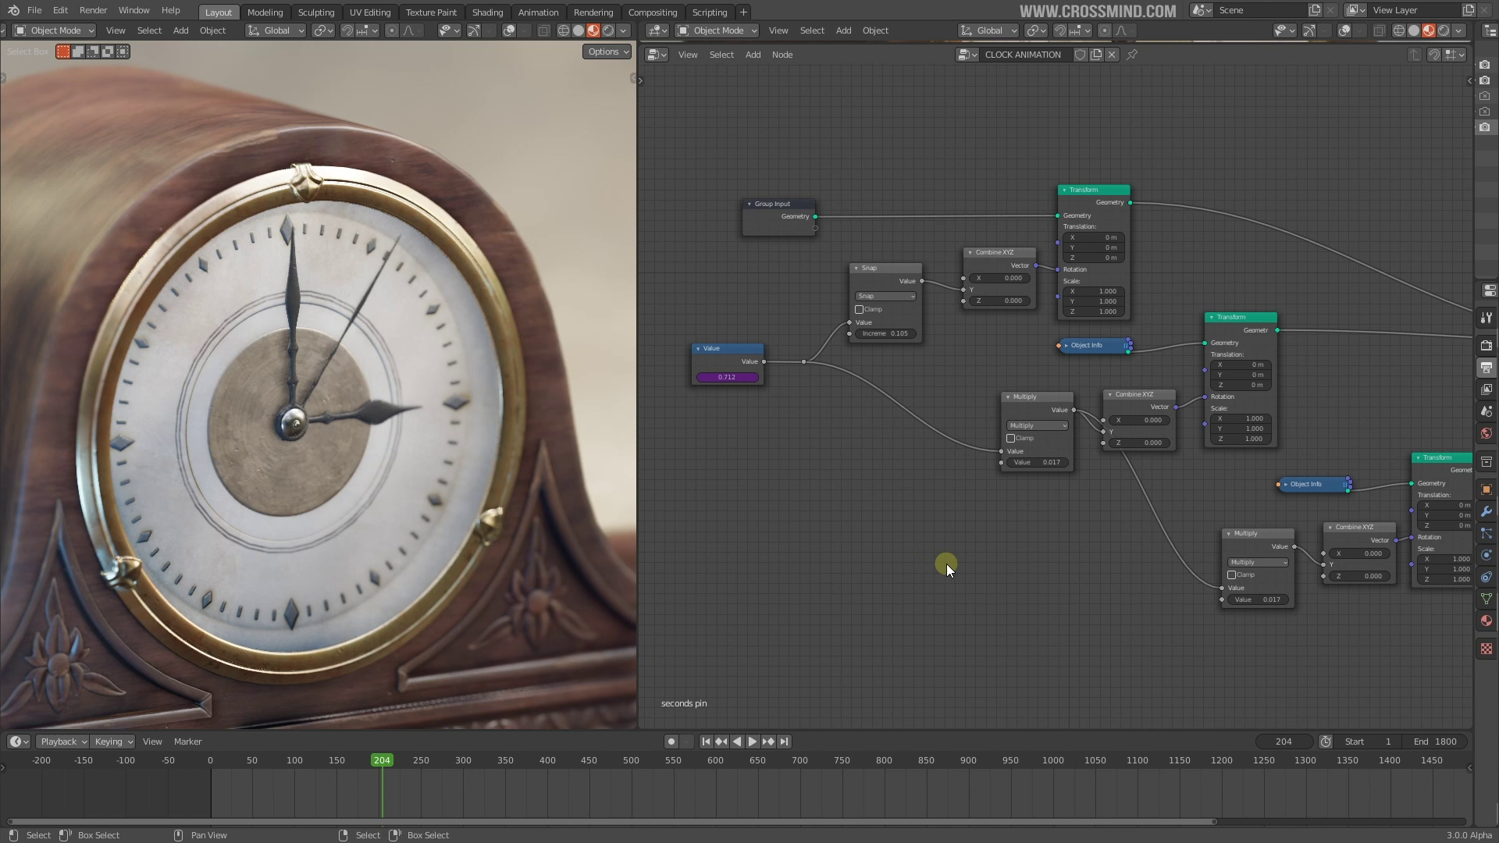
Step: Examine the Snap node and how it sits between the Value node and the seconds hand's Combine XYZ node
scroll(946, 563, "up", 3)
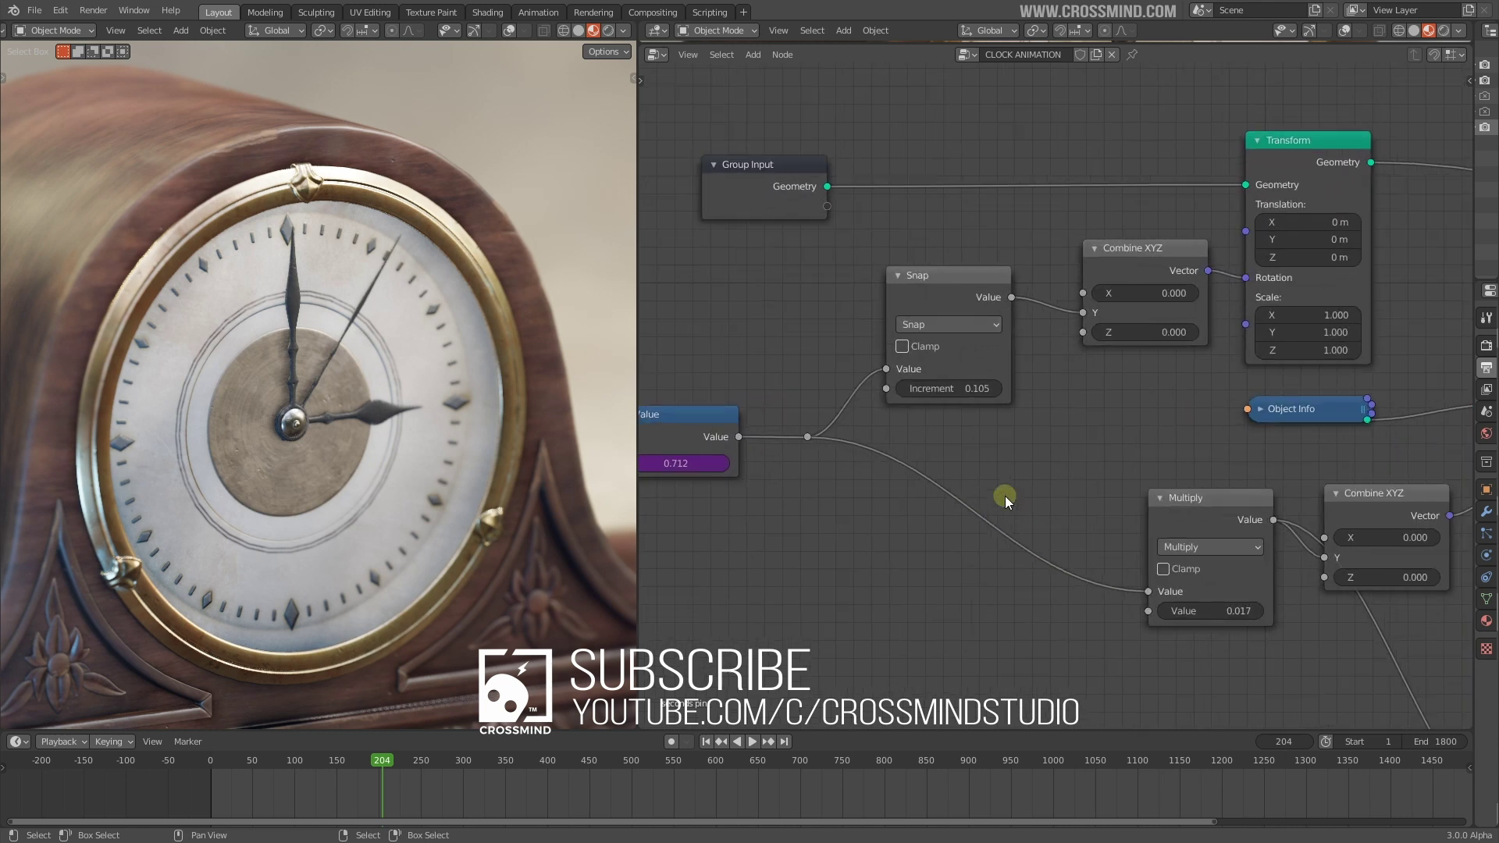
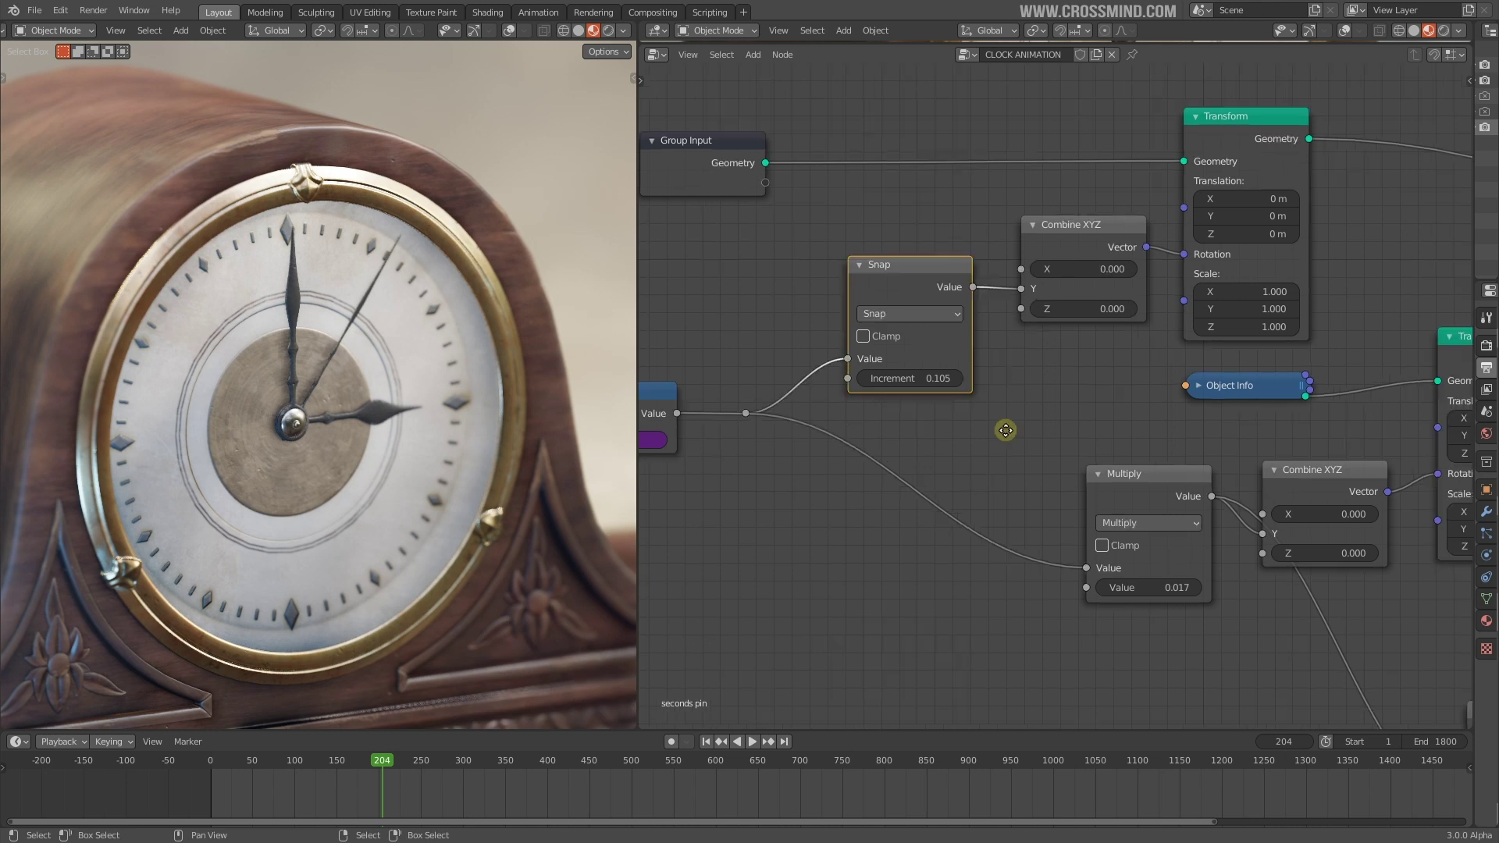
middle_click_drag(1004, 431, 1054, 469)
scroll(1028, 442, "up", 3)
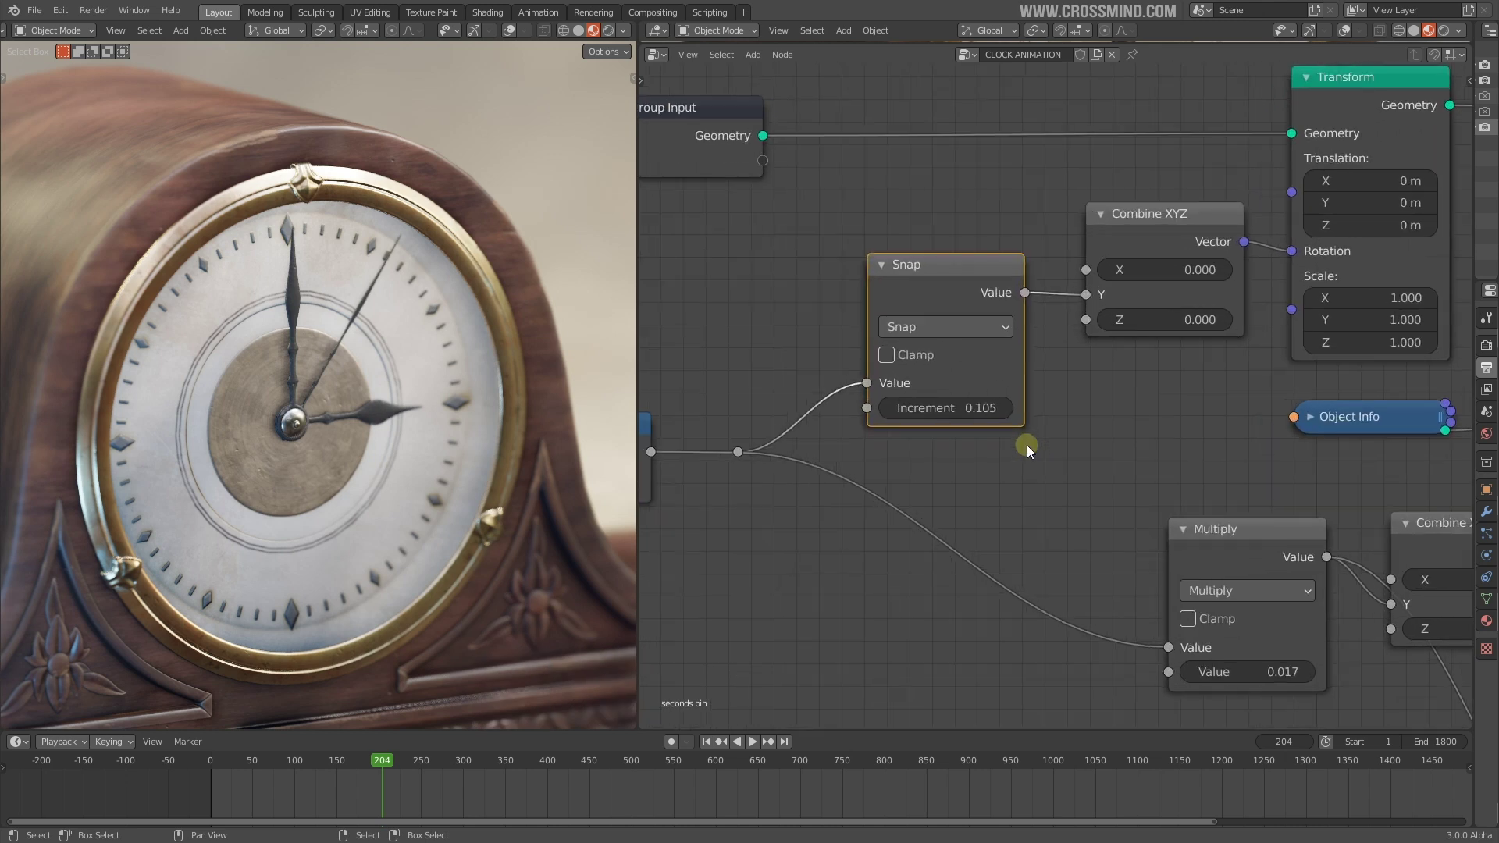
scroll(1026, 438, "down", 1)
left_click(980, 335)
left_click(981, 334)
left_click(980, 334)
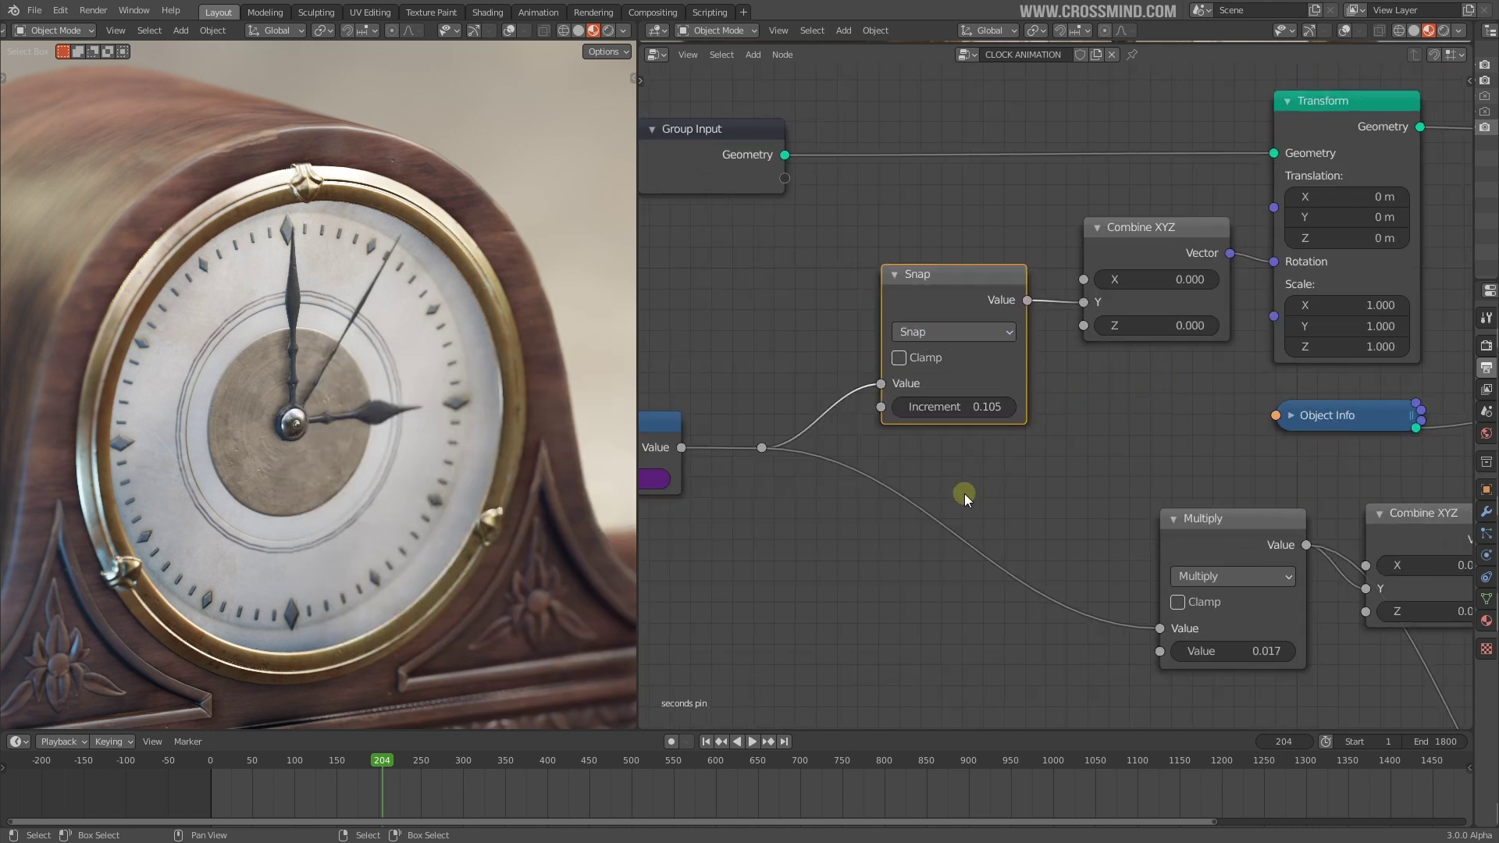
scroll(965, 489, "down", 1)
Step: Play the animation to frame 369 while watching the seconds hand tick and the node tree
key("space")
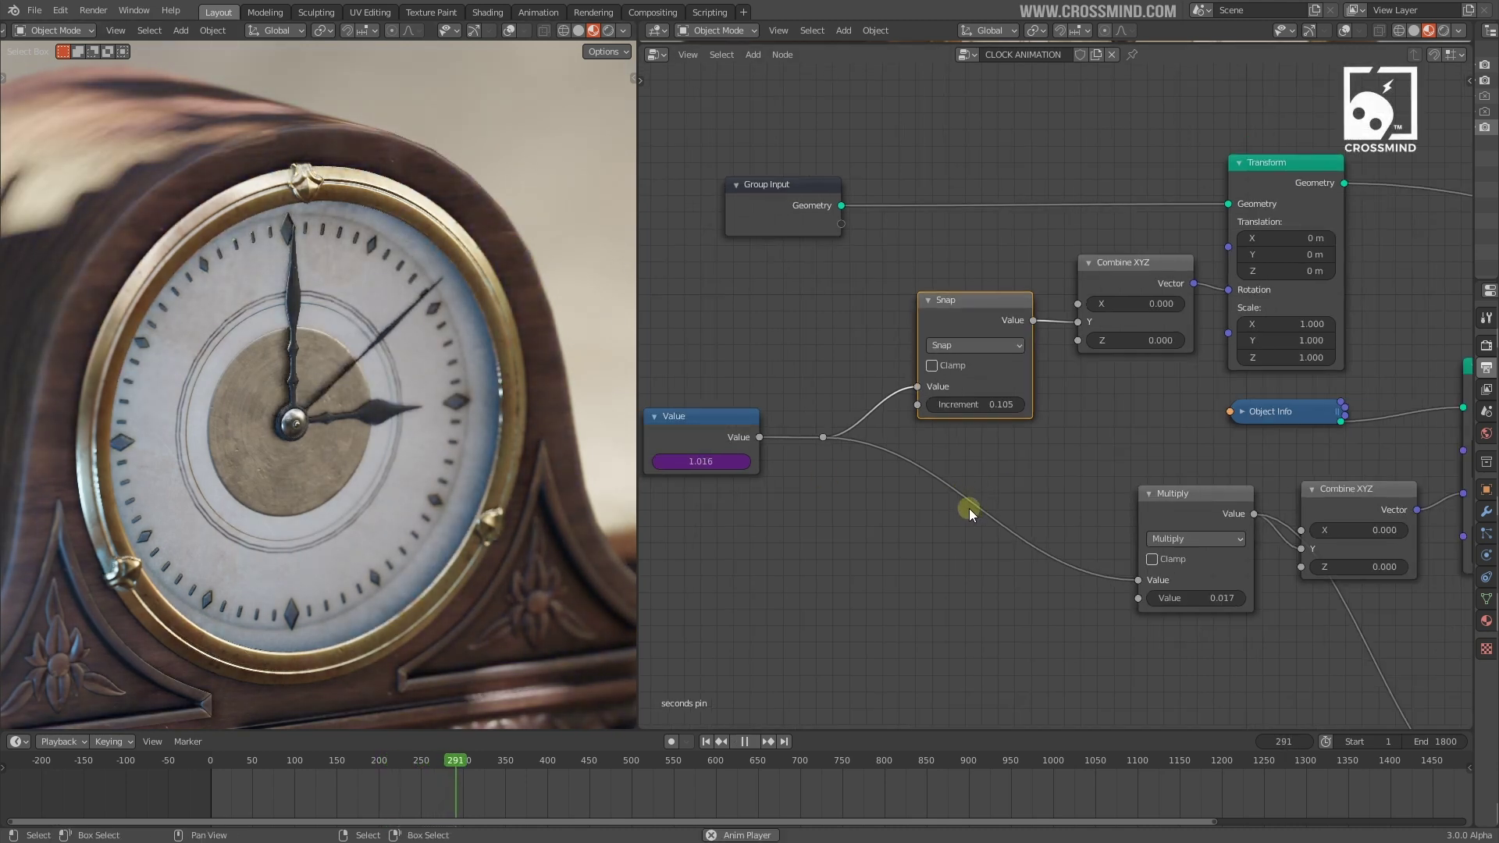
middle_click_drag(968, 509, 849, 492)
scroll(859, 246, "down", 7)
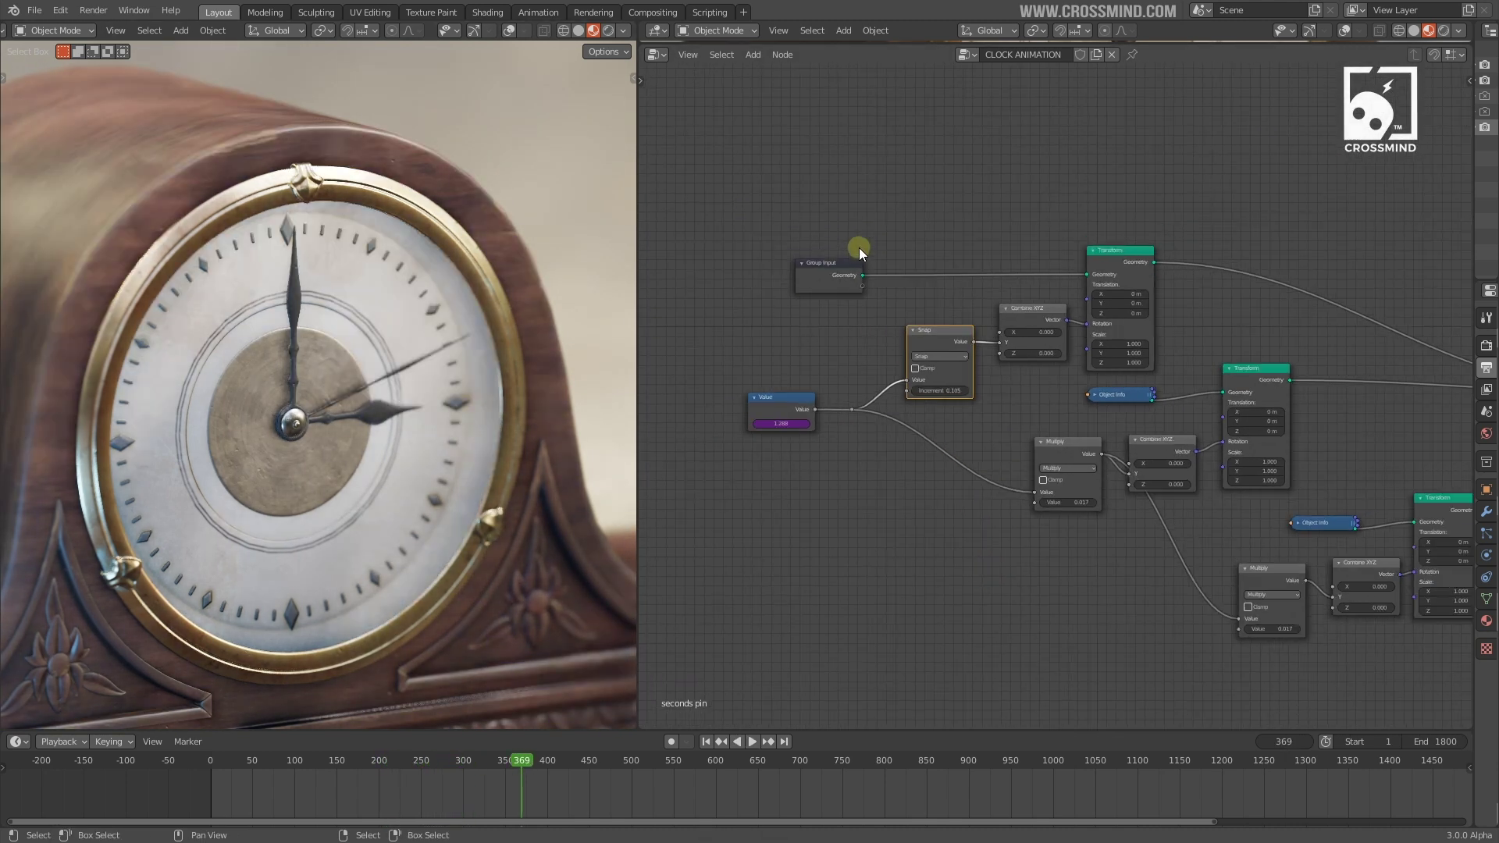
scroll(930, 498, "up", 3)
scroll(930, 498, "up", 2)
middle_click_drag(821, 192, 715, 143)
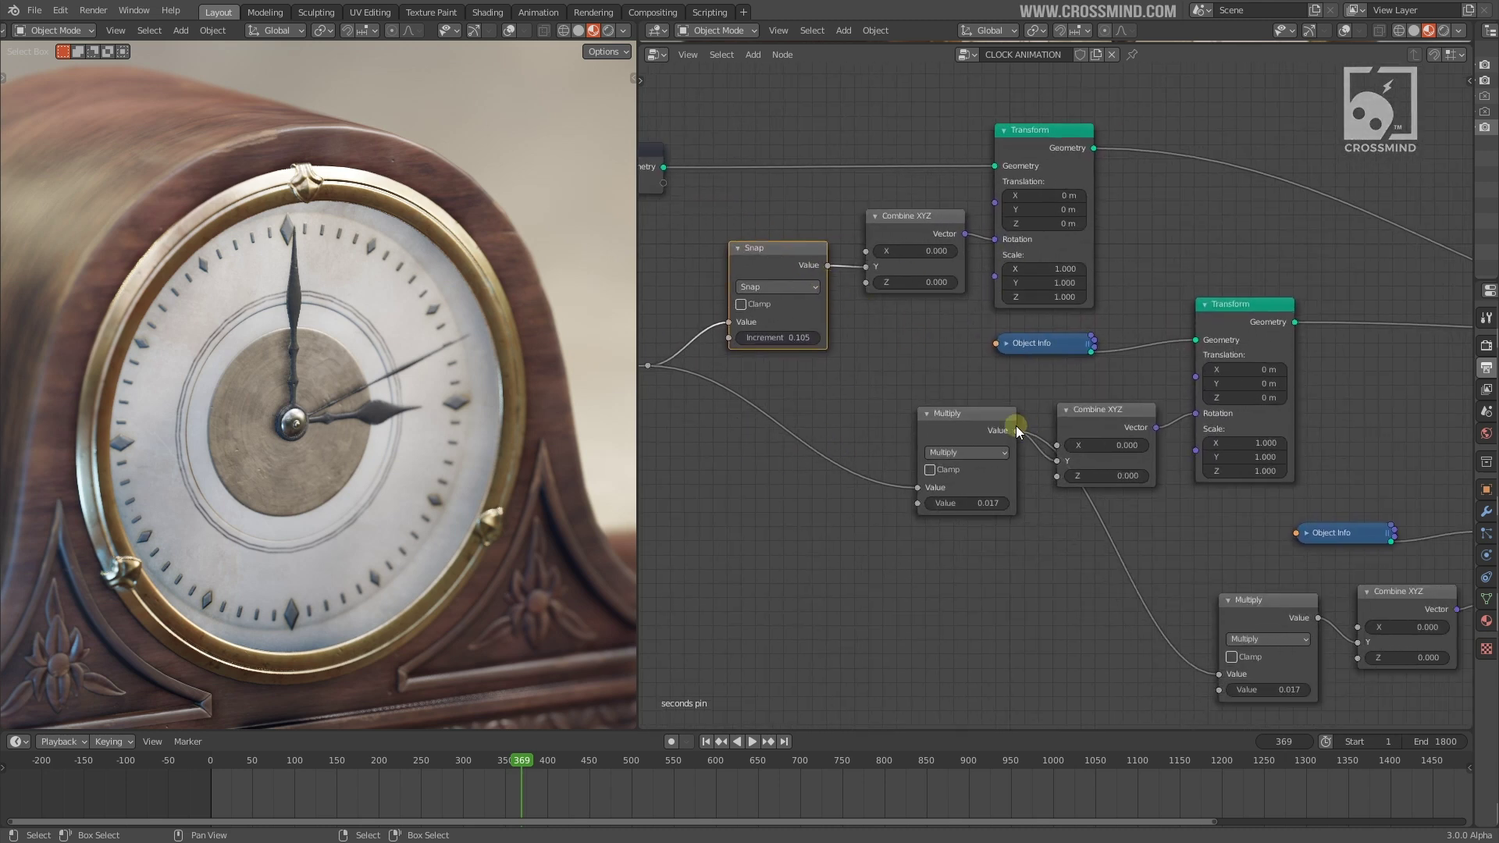
left_click(653, 36)
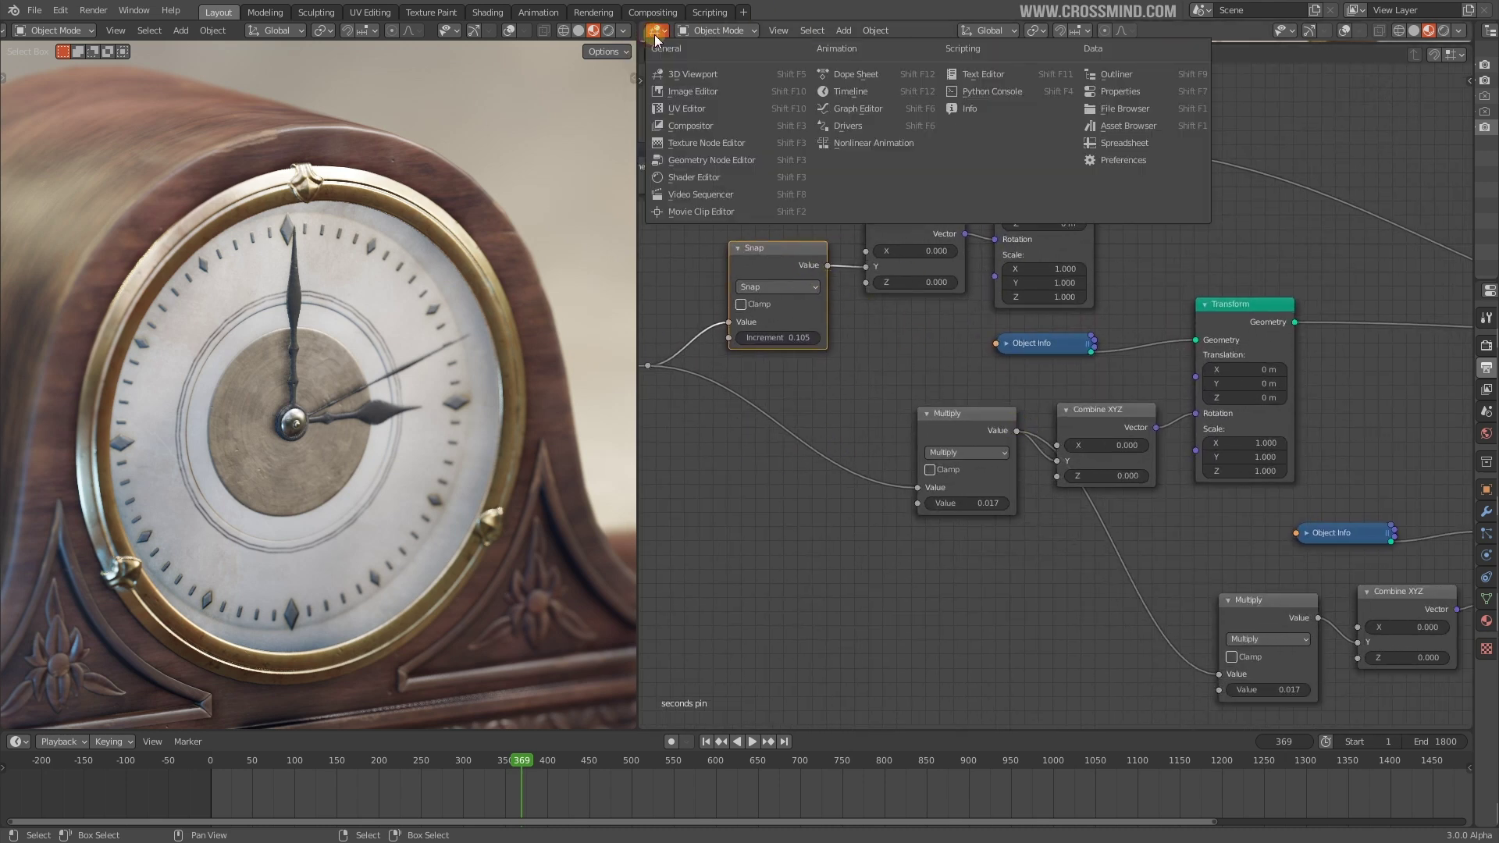
left_click(704, 180)
left_click(949, 367)
scroll(948, 368, "down", 1)
middle_click_drag(949, 368, 1014, 356)
scroll(1013, 356, "down", 1)
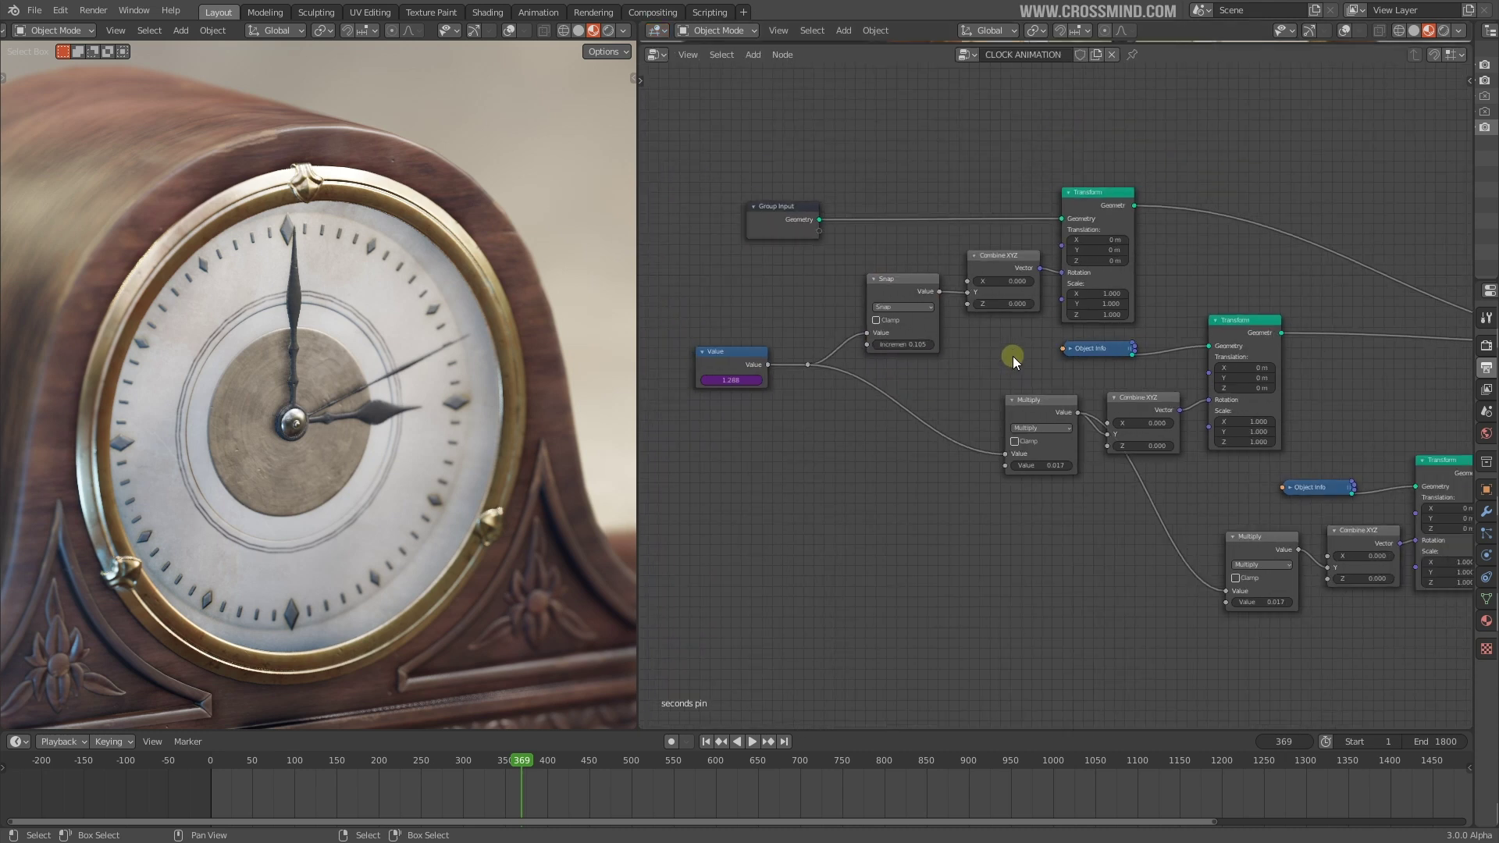
left_click_drag(823, 134, 1427, 657)
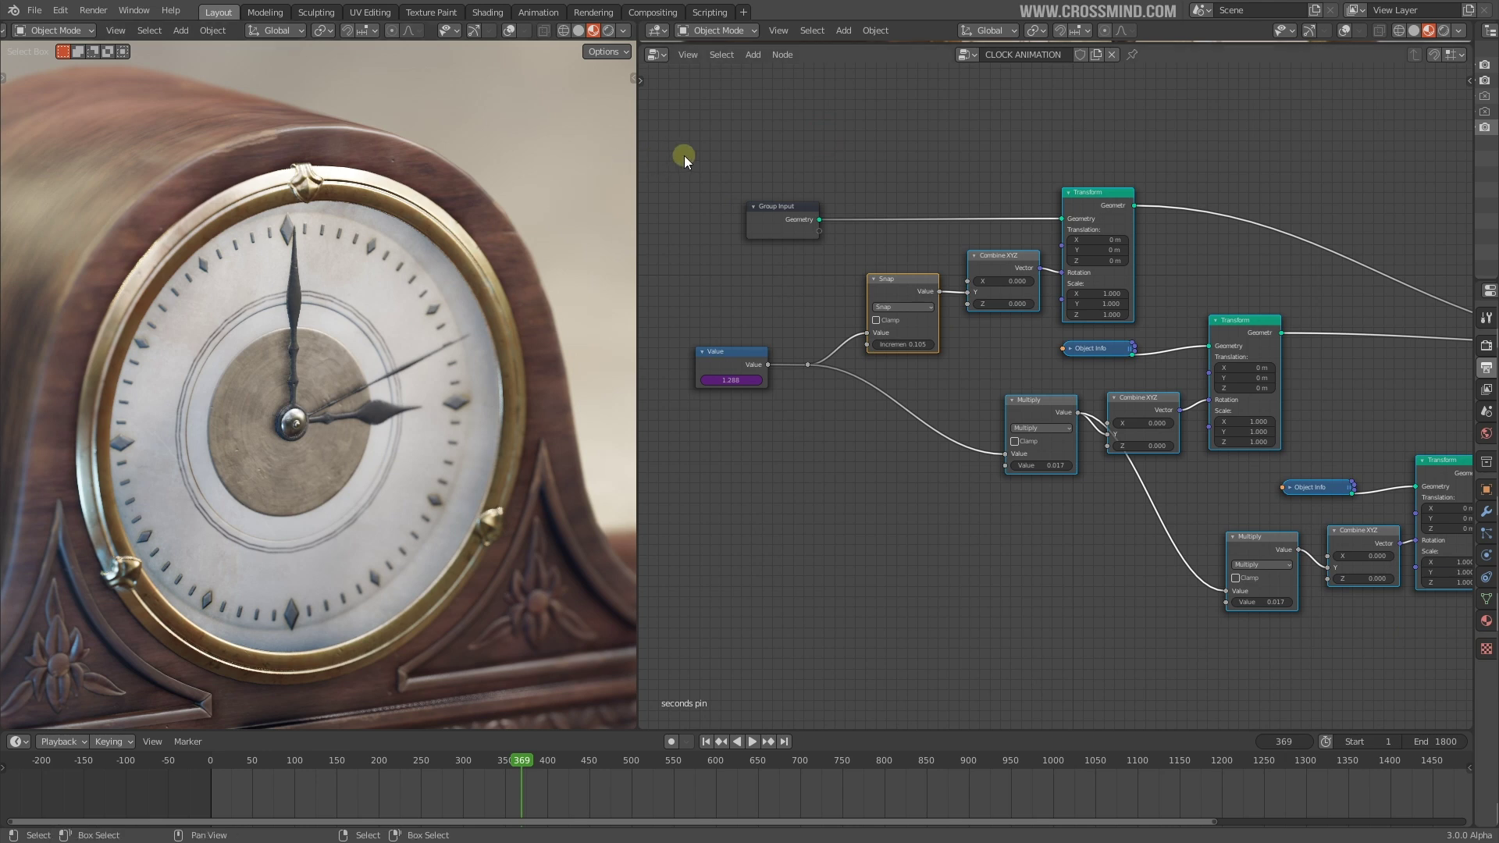
scroll(737, 228, "up", 1)
scroll(821, 145, "up", 1)
middle_click_drag(838, 124, 841, 151)
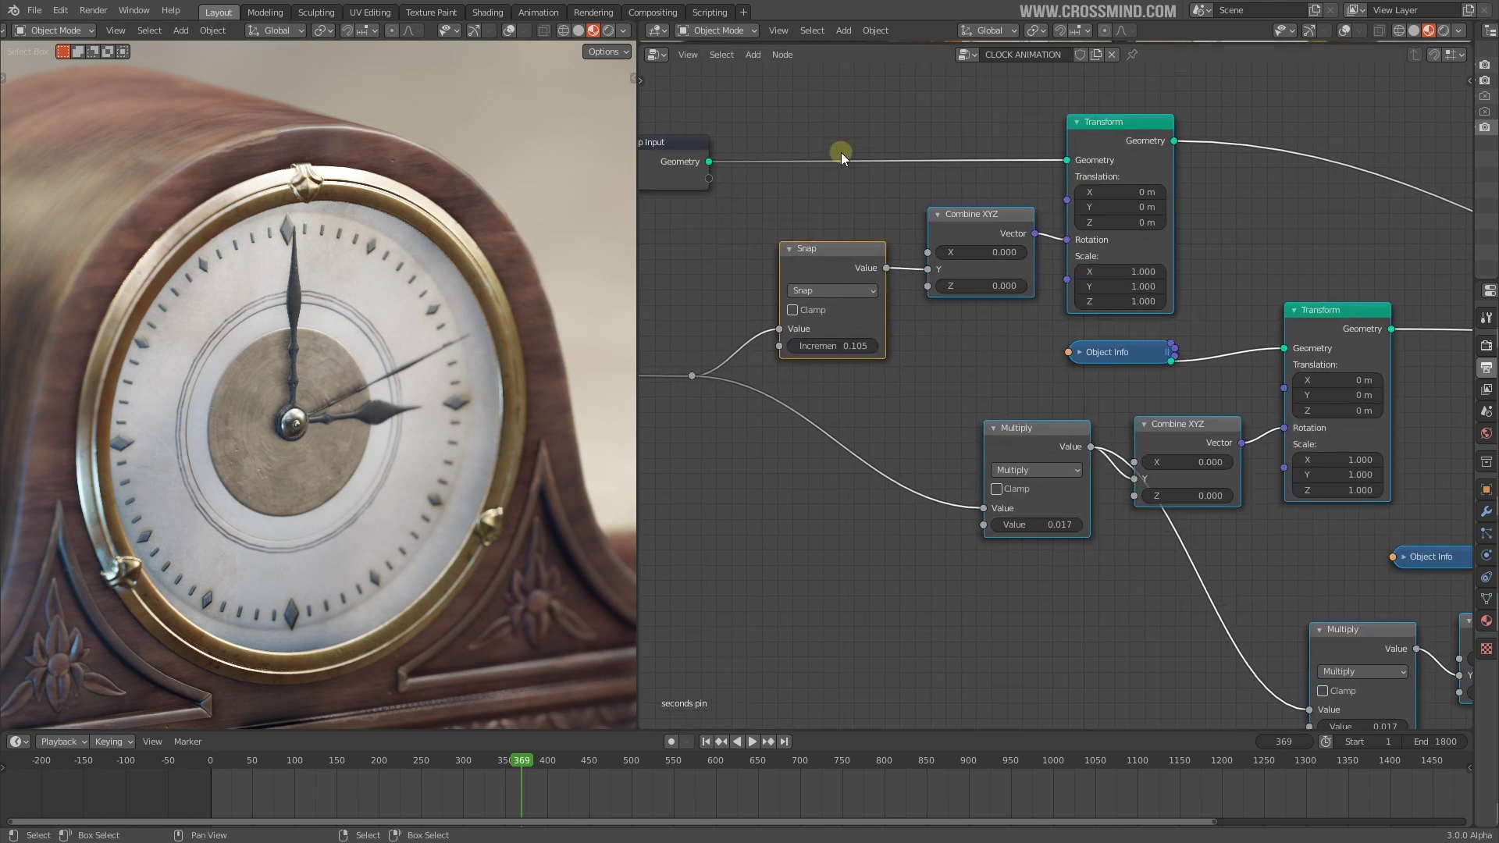
left_click(656, 54)
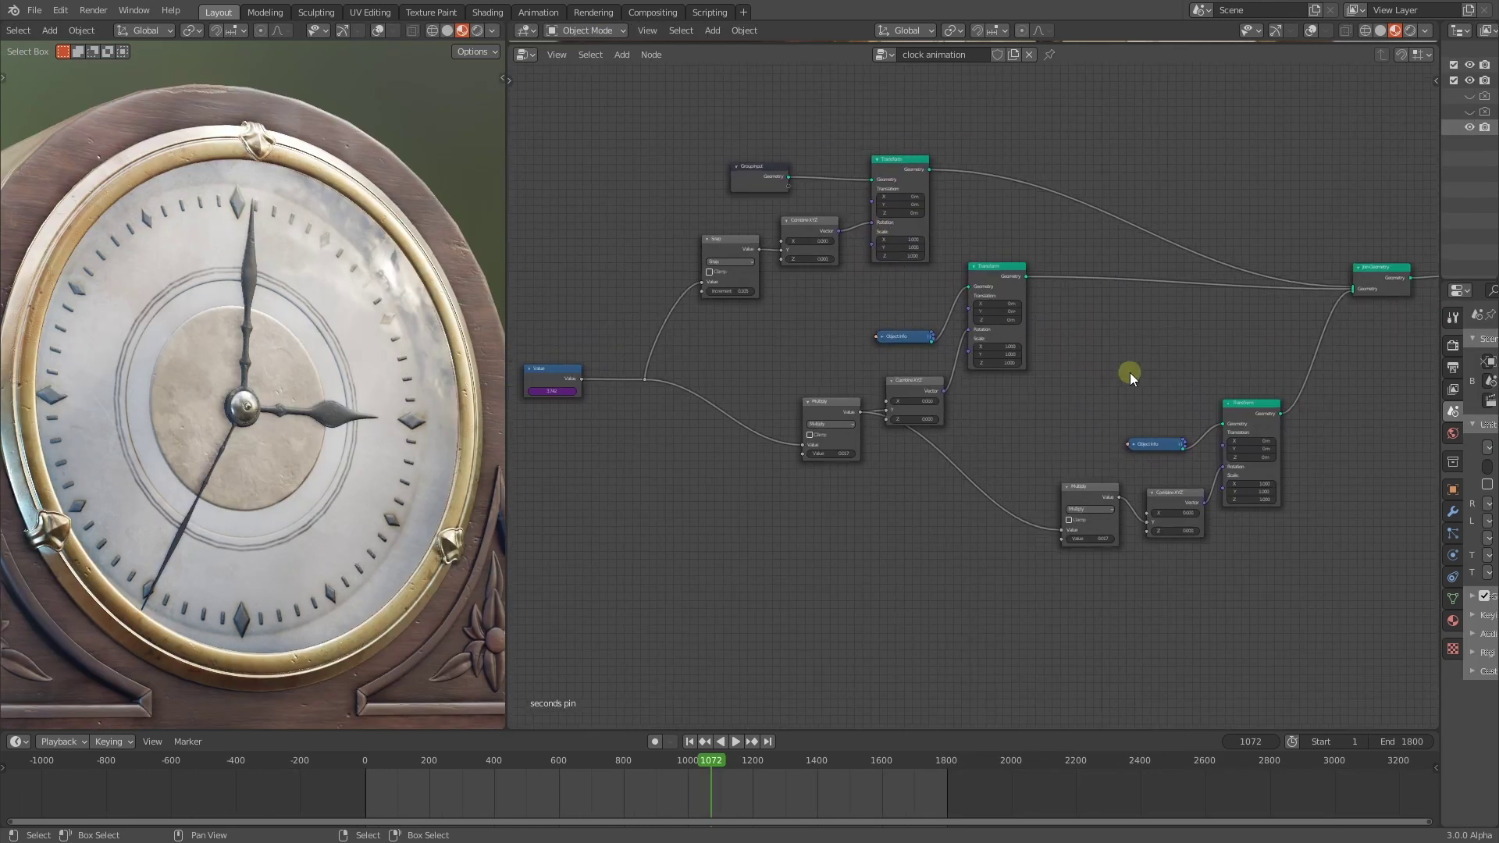
Step: Move the hour hand's Multiply, Combine XYZ, Object Info and Transform nodes away from the rest of the node tree
key("b")
left_click_drag(1087, 413, 1241, 539)
scroll(1178, 494, "down", 1)
middle_click_drag(1176, 492, 1121, 457)
key("g")
left_click(1145, 534)
Step: Move the minute hand's Multiply, Combine XYZ, Object Info and Transform nodes down and right, clear of the seconds branch
left_click(922, 249)
key("b")
left_click_drag(744, 442, 933, 277)
key("g")
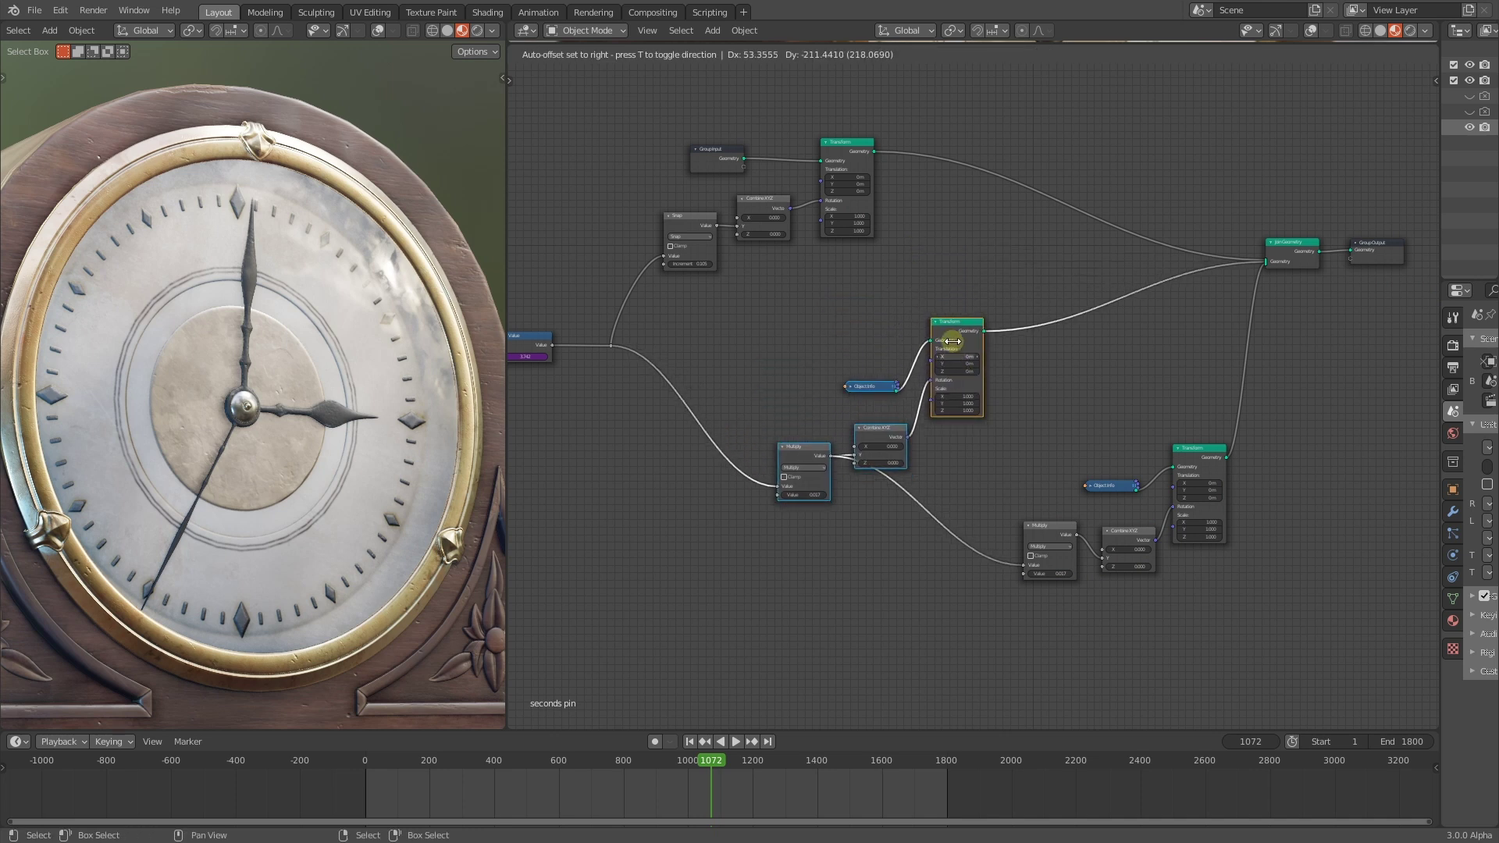
left_click(953, 343)
Step: Add a Frame node near the seconds branch and place duplicates of it beside the minute and hour branches
middle_click_drag(953, 344, 1031, 420)
scroll(1014, 355, "up", 3)
key("shift+a")
mouse_move(974, 665)
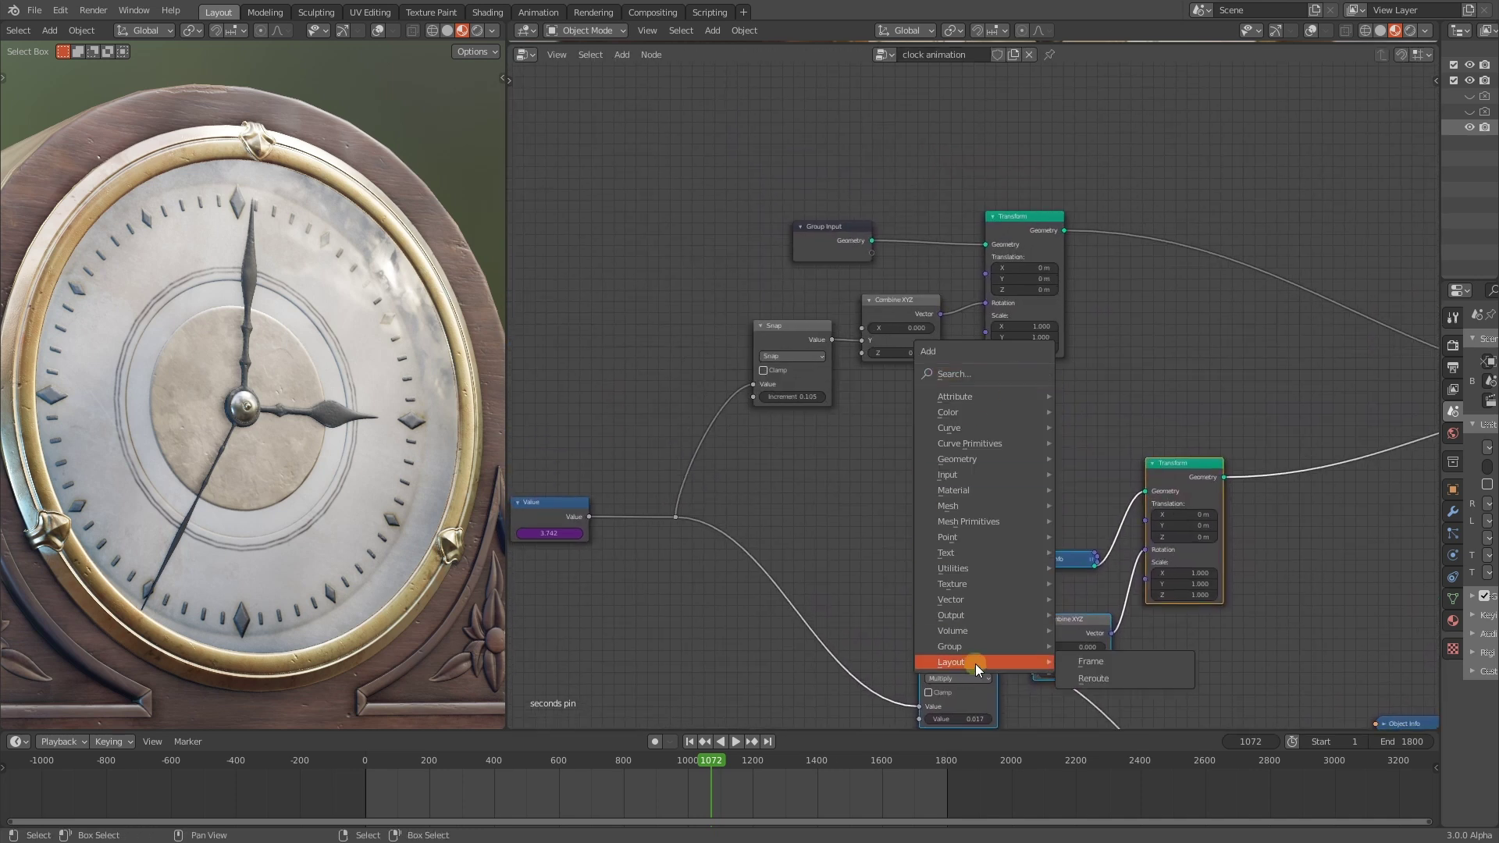
left_click(1091, 662)
left_click(649, 157)
key("shift+d")
left_click(999, 488)
middle_click_drag(1006, 488, 812, 241)
key("shift+d")
left_click(1240, 408)
middle_click_drag(822, 186, 771, 271)
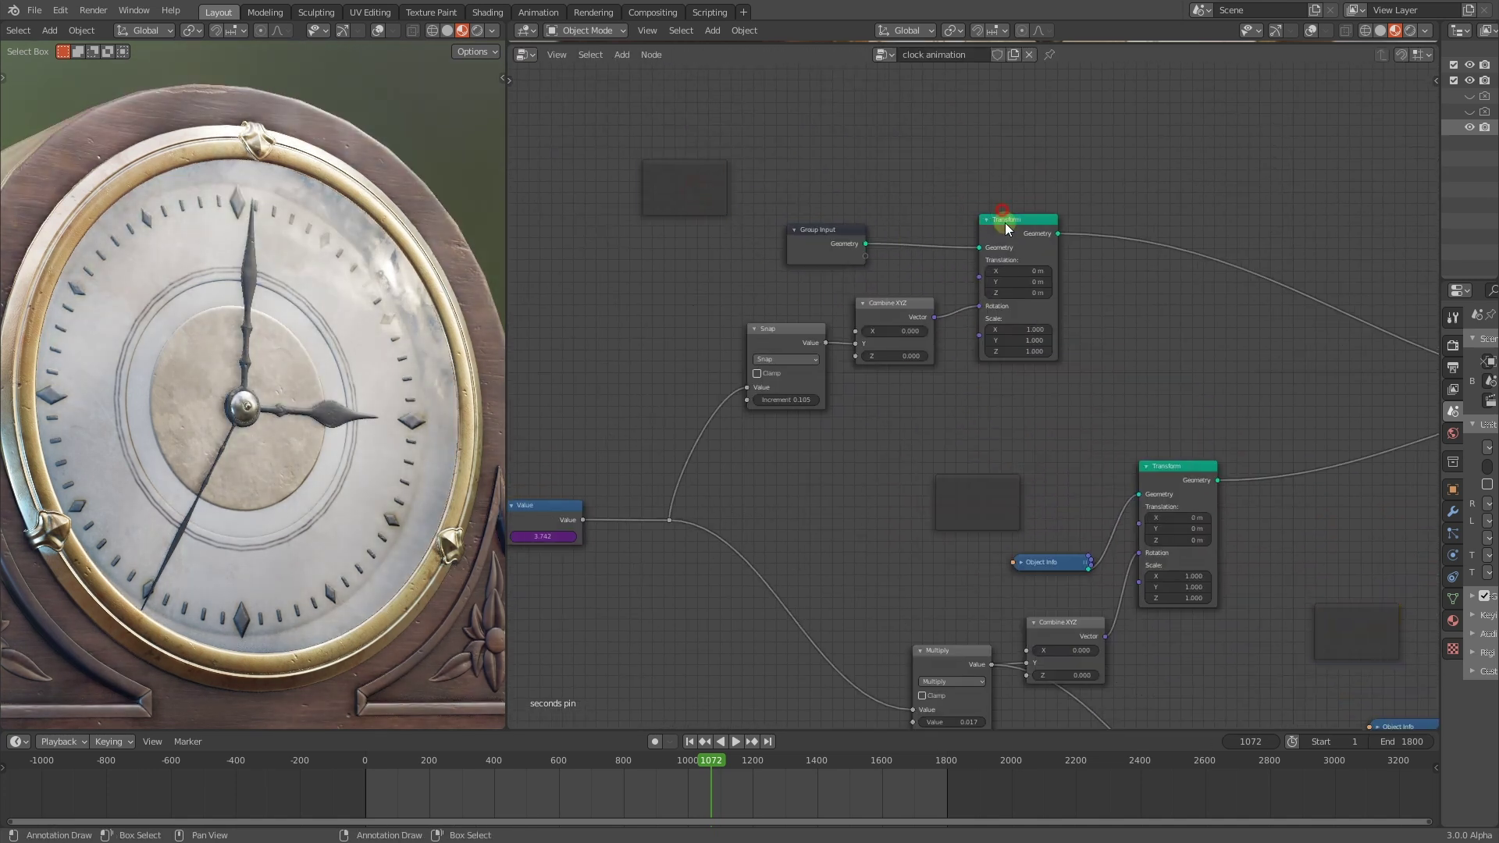
Step: Put the Group Input, Snap, Combine XYZ and Transform nodes of the seconds branch inside the first frame
left_click_drag(1066, 195, 797, 353)
left_click_drag(830, 236, 711, 190)
middle_click_drag(1028, 392, 800, 131)
left_click_drag(985, 220, 869, 359)
key("b")
key("Escape")
left_click_drag(929, 224, 868, 208)
Step: Put the minute branch's Object Info, Multiply, Combine XYZ and Transform nodes inside the second frame
scroll(1070, 331, "down", 2)
middle_click_drag(1228, 471, 1089, 353)
left_click(1113, 298)
key("b")
left_click_drag(1124, 489, 940, 339)
left_click_drag(1103, 323, 1206, 416)
Step: Put the hour branch's Object Info, Multiply, Combine XYZ and Transform nodes inside the third frame
left_click_drag(962, 262, 1057, 373)
key("b")
left_click_drag(1271, 446, 1057, 375)
key("b")
left_click(1001, 368)
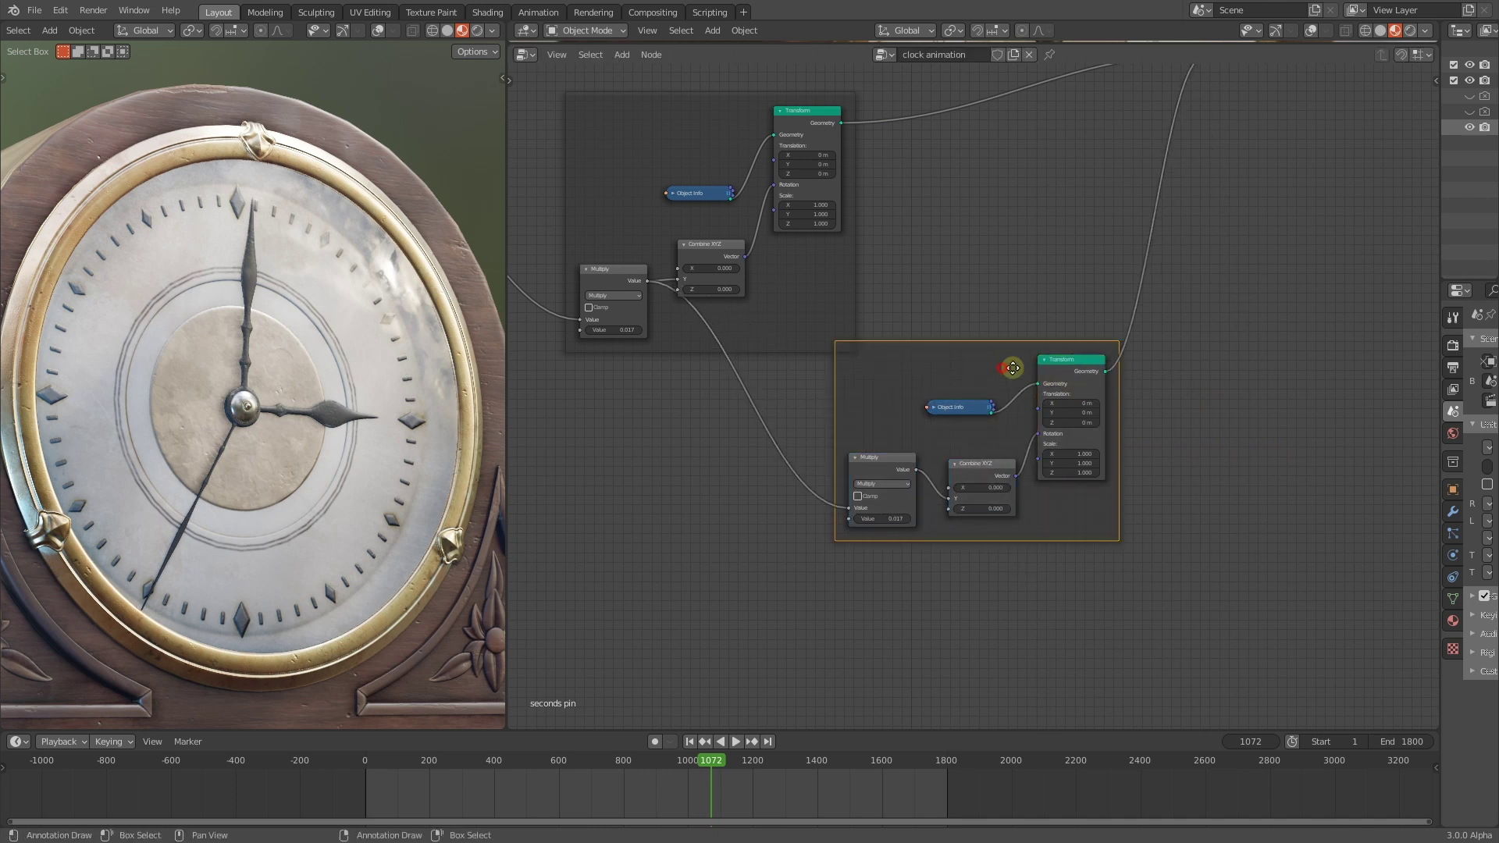
Step: Show the node properties sidebar and name the frame around the seconds branch Seconds
key("Home")
key("n")
middle_click_drag(697, 124, 939, 222)
scroll(943, 329, "up", 3)
left_click(949, 328)
scroll(944, 235, "up", 2)
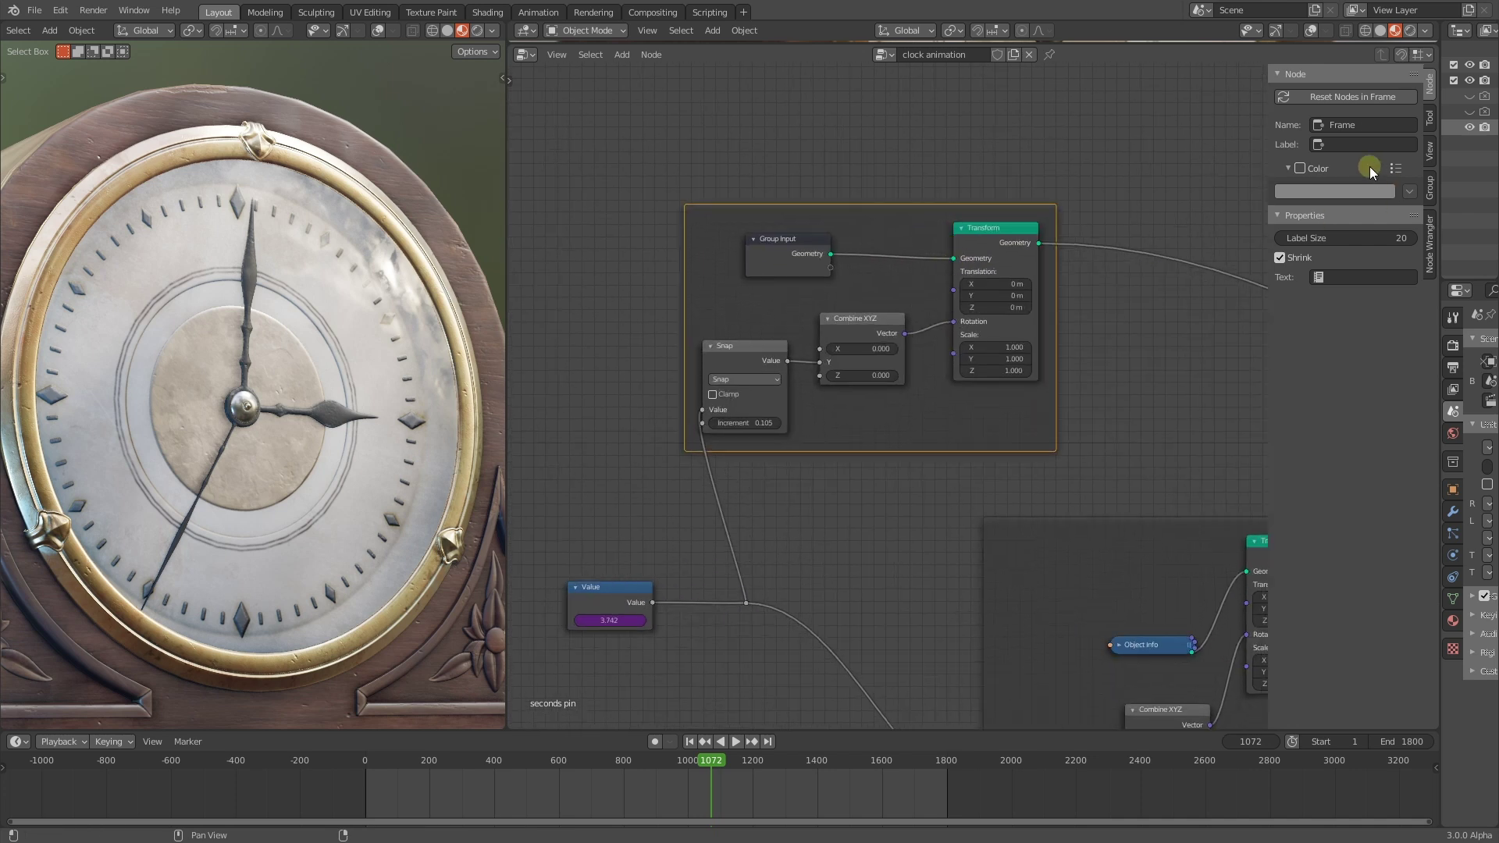
left_click(1348, 125)
type("Seconds")
key("Return")
Step: Enable a custom color for the Seconds frame and make it a bright yellow
left_click(1300, 167)
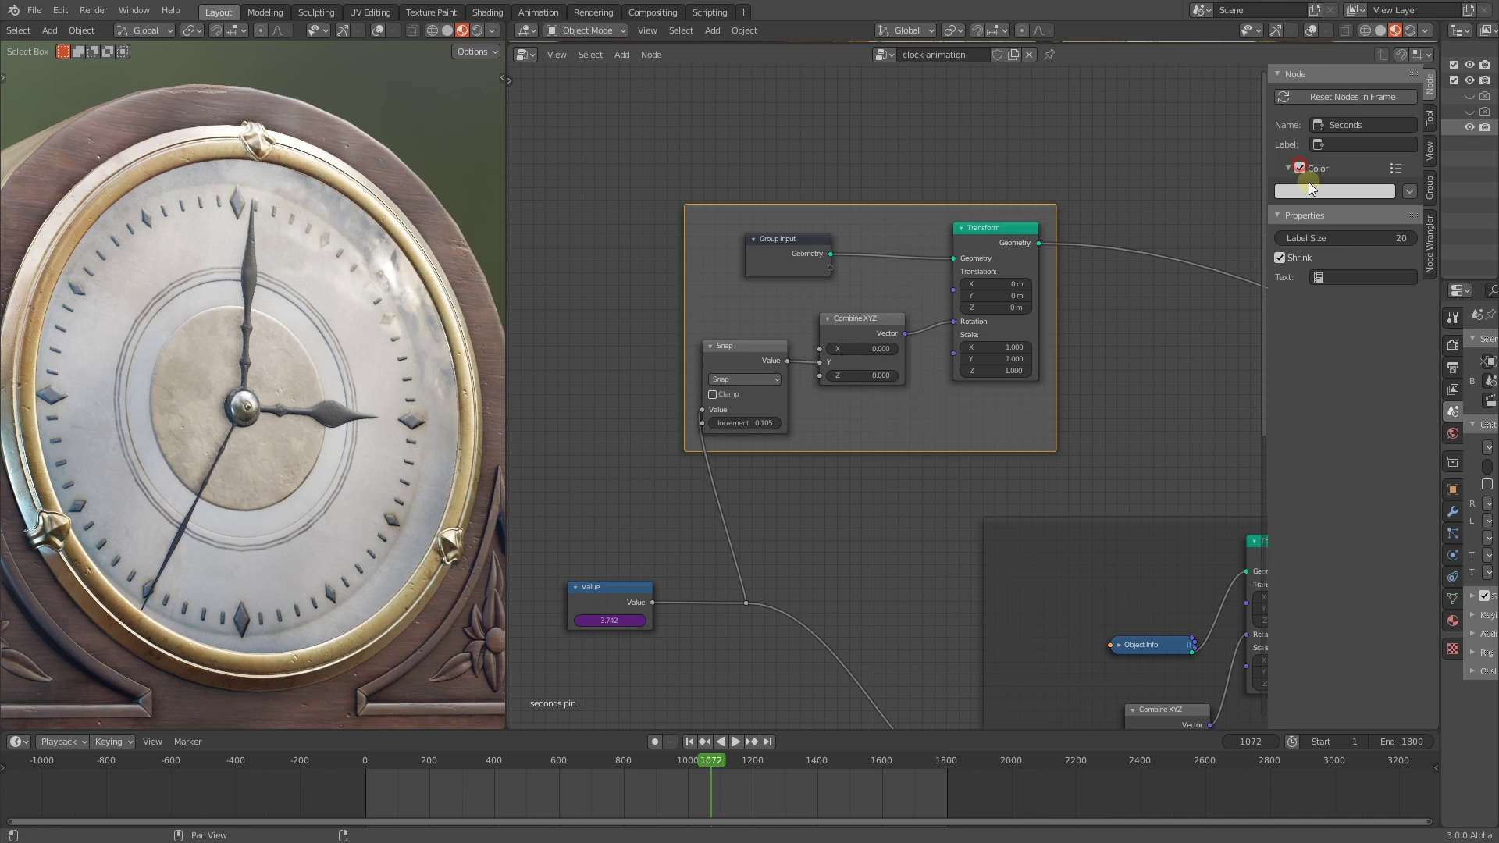
left_click(1355, 192)
left_click_drag(1293, 281, 1265, 297)
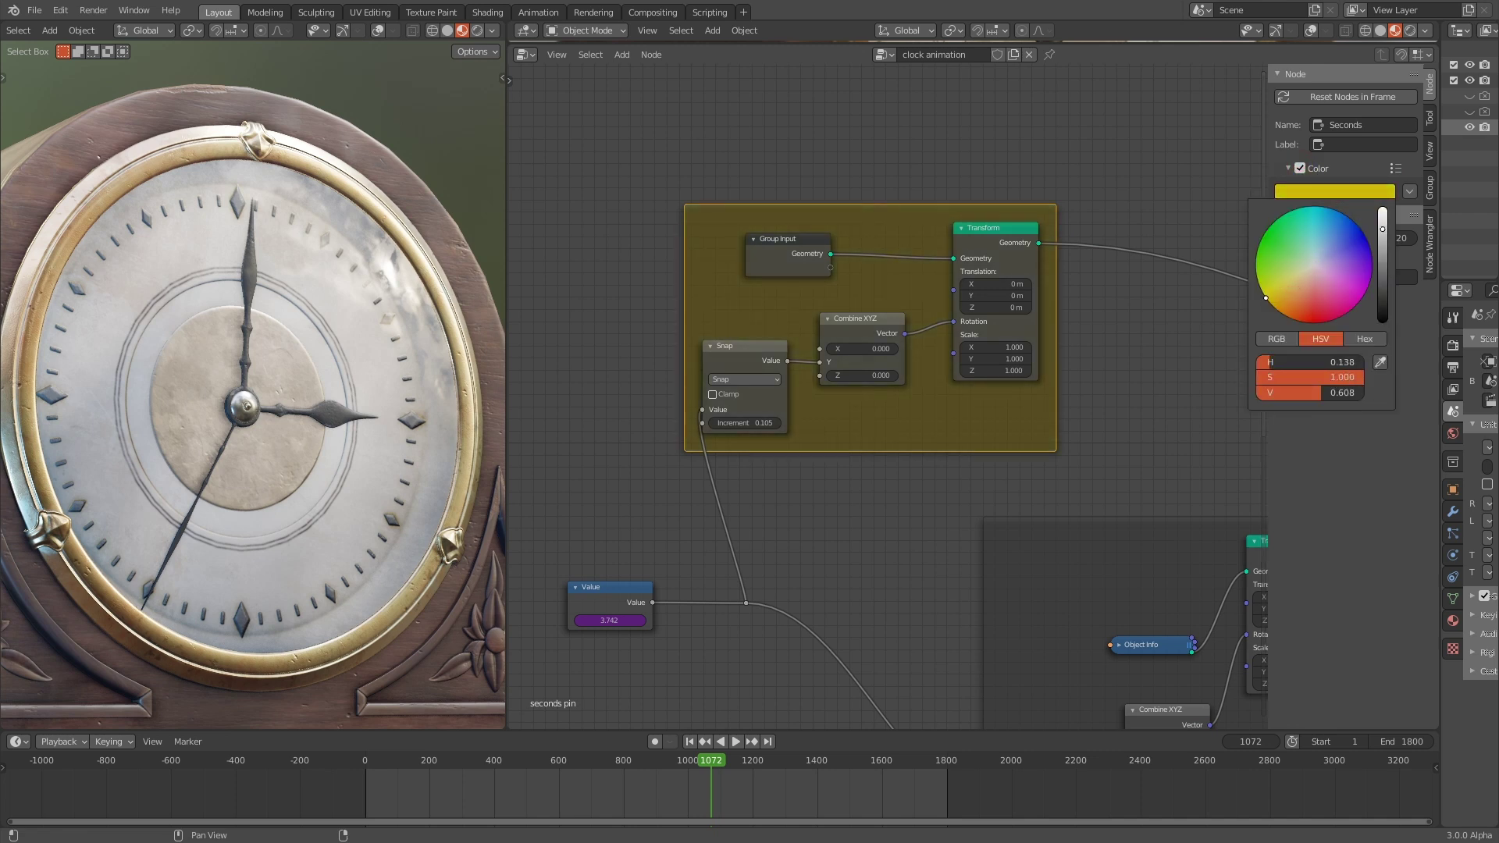
left_click_drag(1317, 389, 1360, 390)
Step: Name the frame around the minute branch Minutes and give it a custom orange color
middle_click_drag(798, 266, 627, 108)
scroll(627, 108, "down", 2)
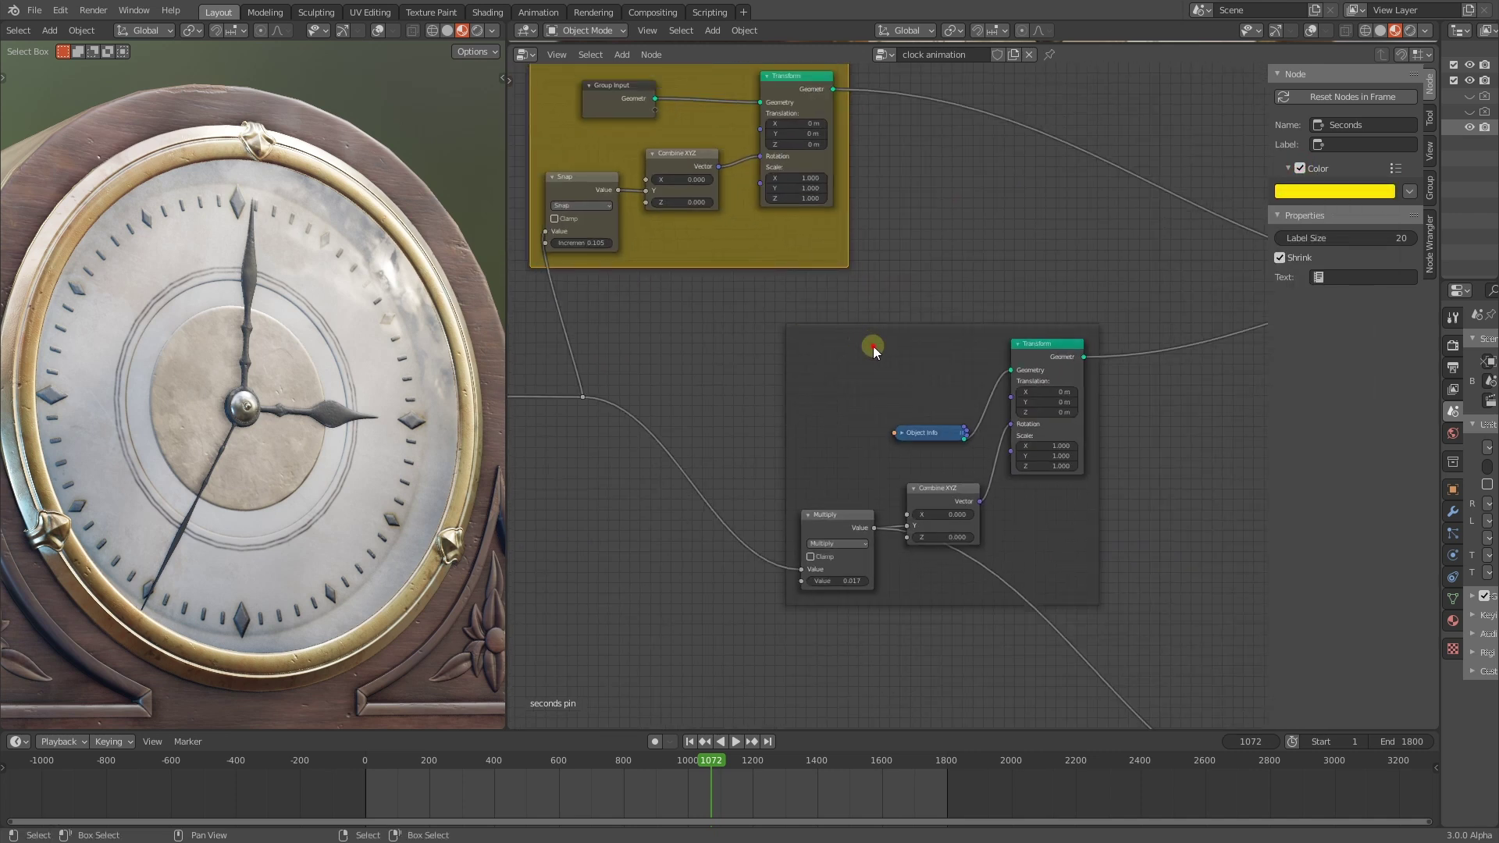
left_click(873, 346)
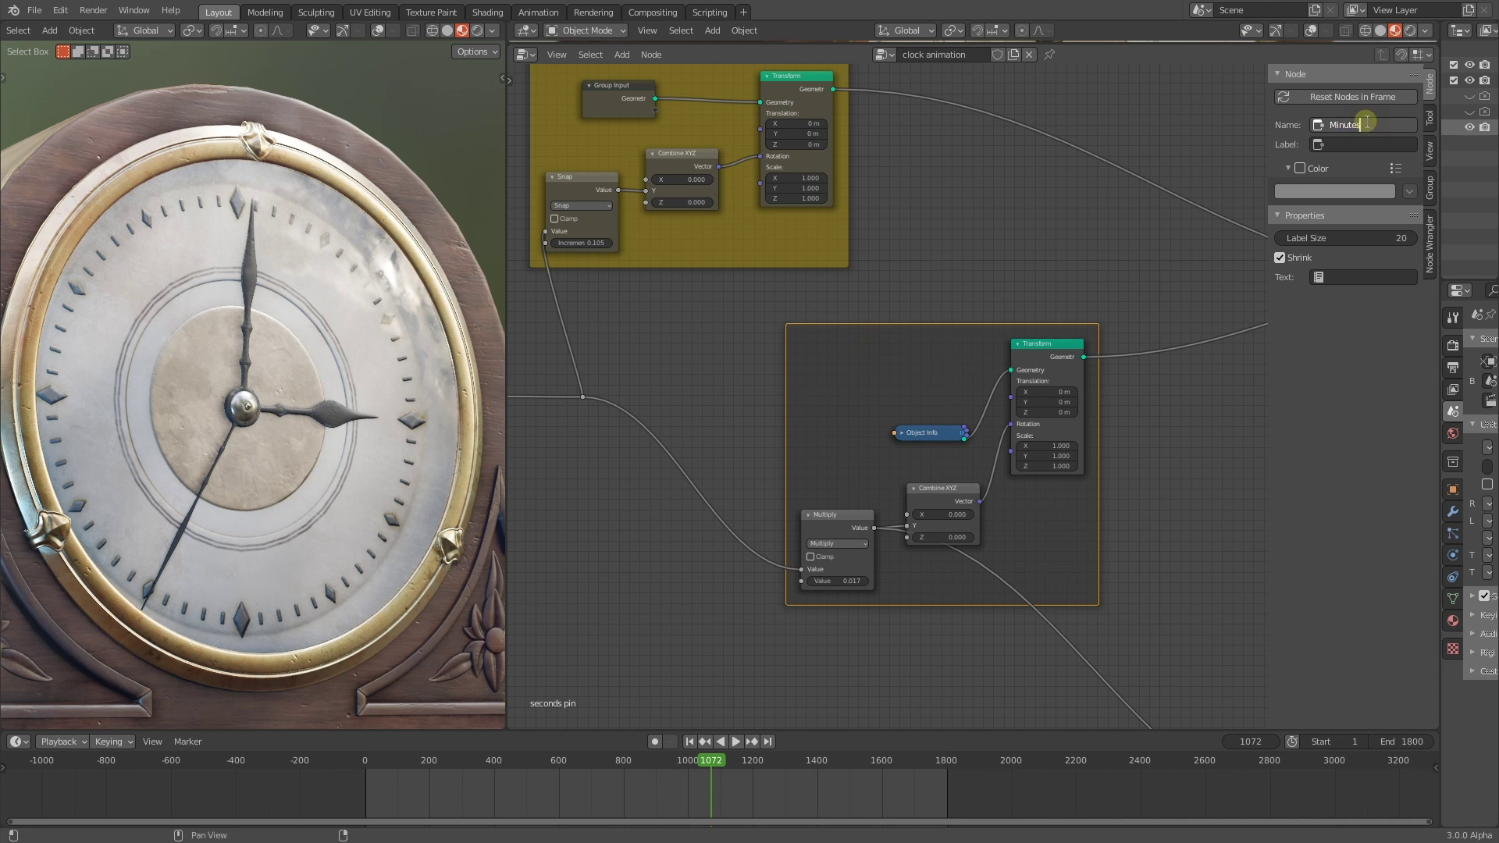
key("Return")
left_click(1300, 167)
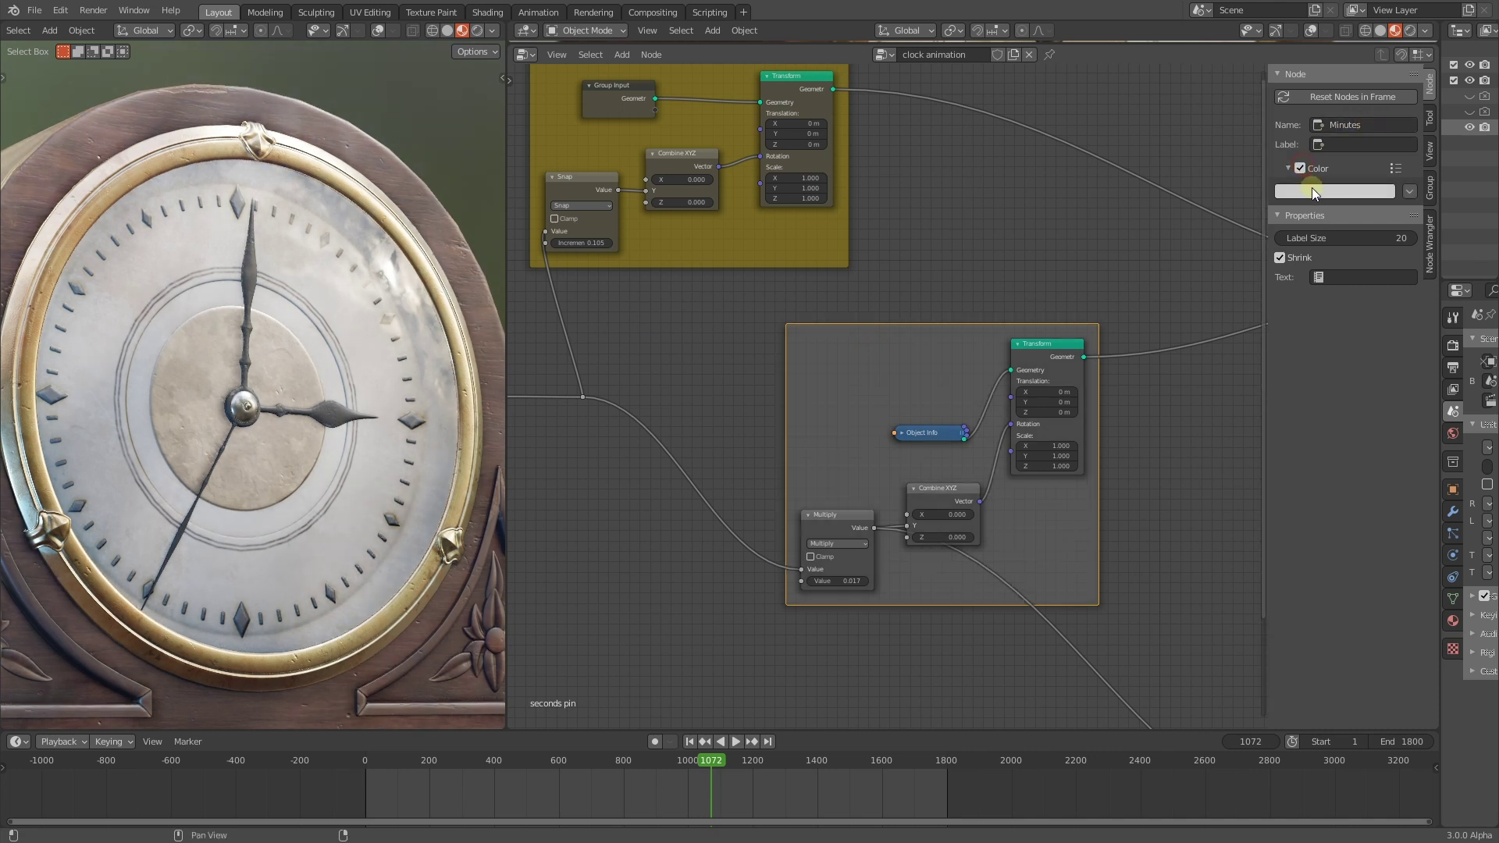
left_click(1313, 191)
mouse_move(1277, 311)
left_mouse_down()
mouse_move(1266, 299)
mouse_move(1275, 308)
left_mouse_up()
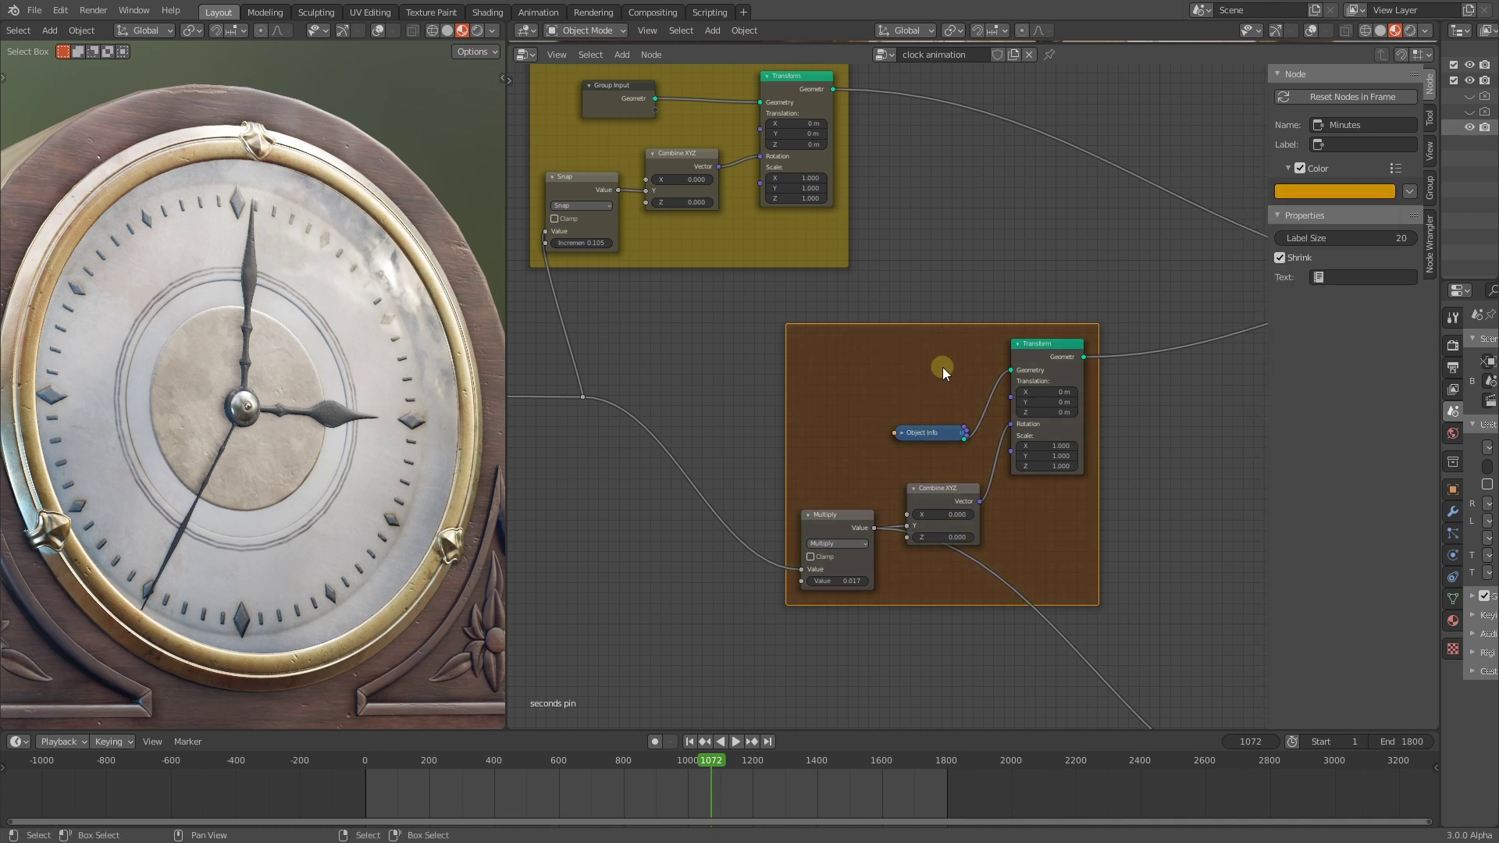
Step: Copy the names of the Minutes and Seconds frames into their labels
middle_click_drag(937, 371, 929, 339)
scroll(929, 339, "up", 6)
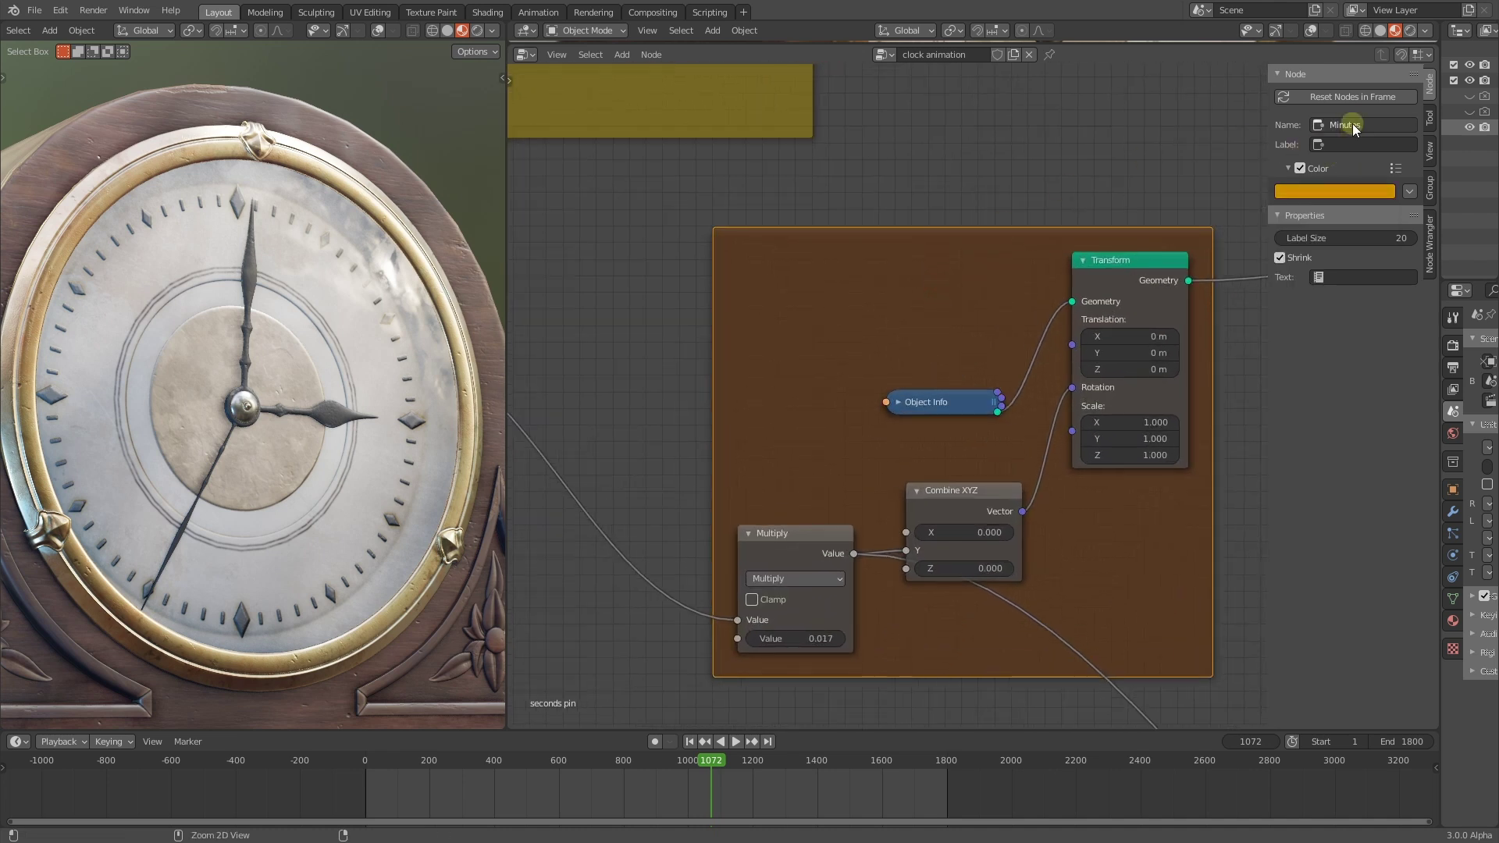
key("ctrl+c")
key("ctrl+v")
middle_click_drag(967, 241, 1133, 570)
left_click(943, 424)
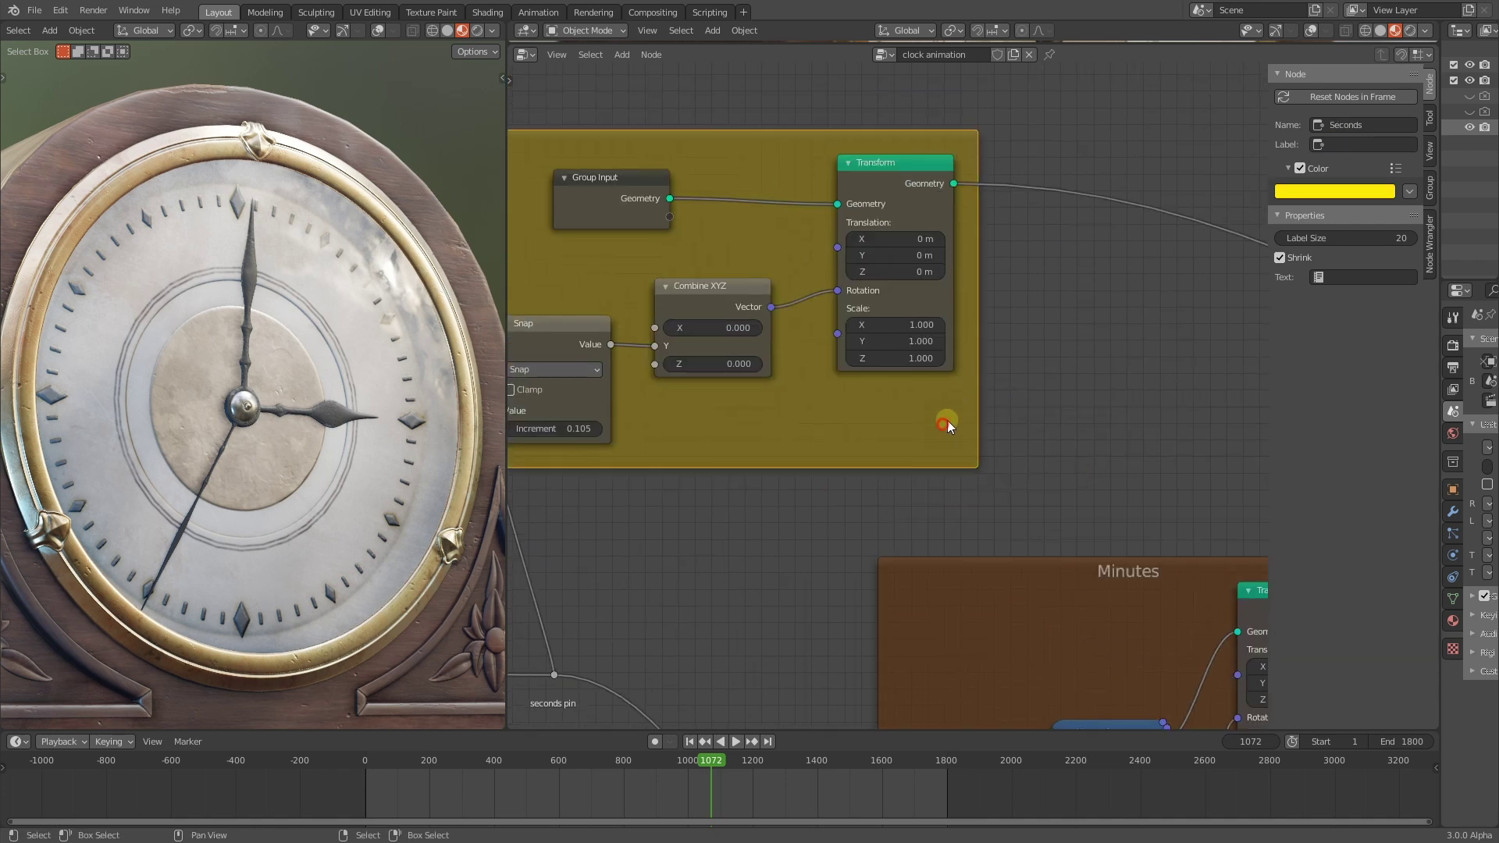
key("ctrl+v")
middle_click_drag(925, 179, 950, 217)
scroll(950, 218, "down", 5)
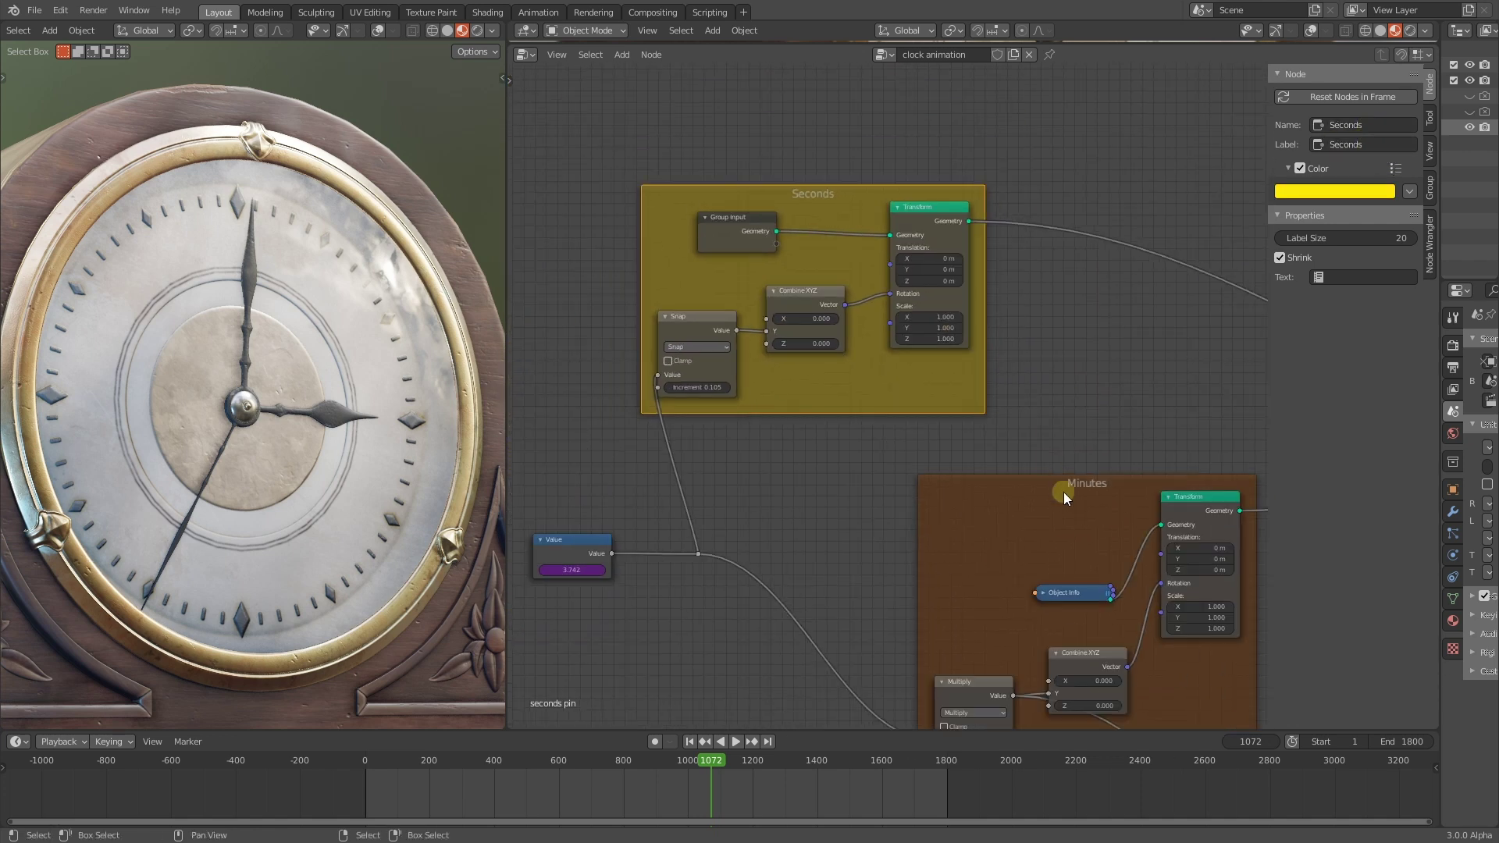
Step: Label the frame around the hour branch Hours
middle_click_drag(1156, 687, 851, 352)
middle_click_drag(1249, 578, 923, 397)
scroll(923, 396, "up", 1)
left_click(884, 324)
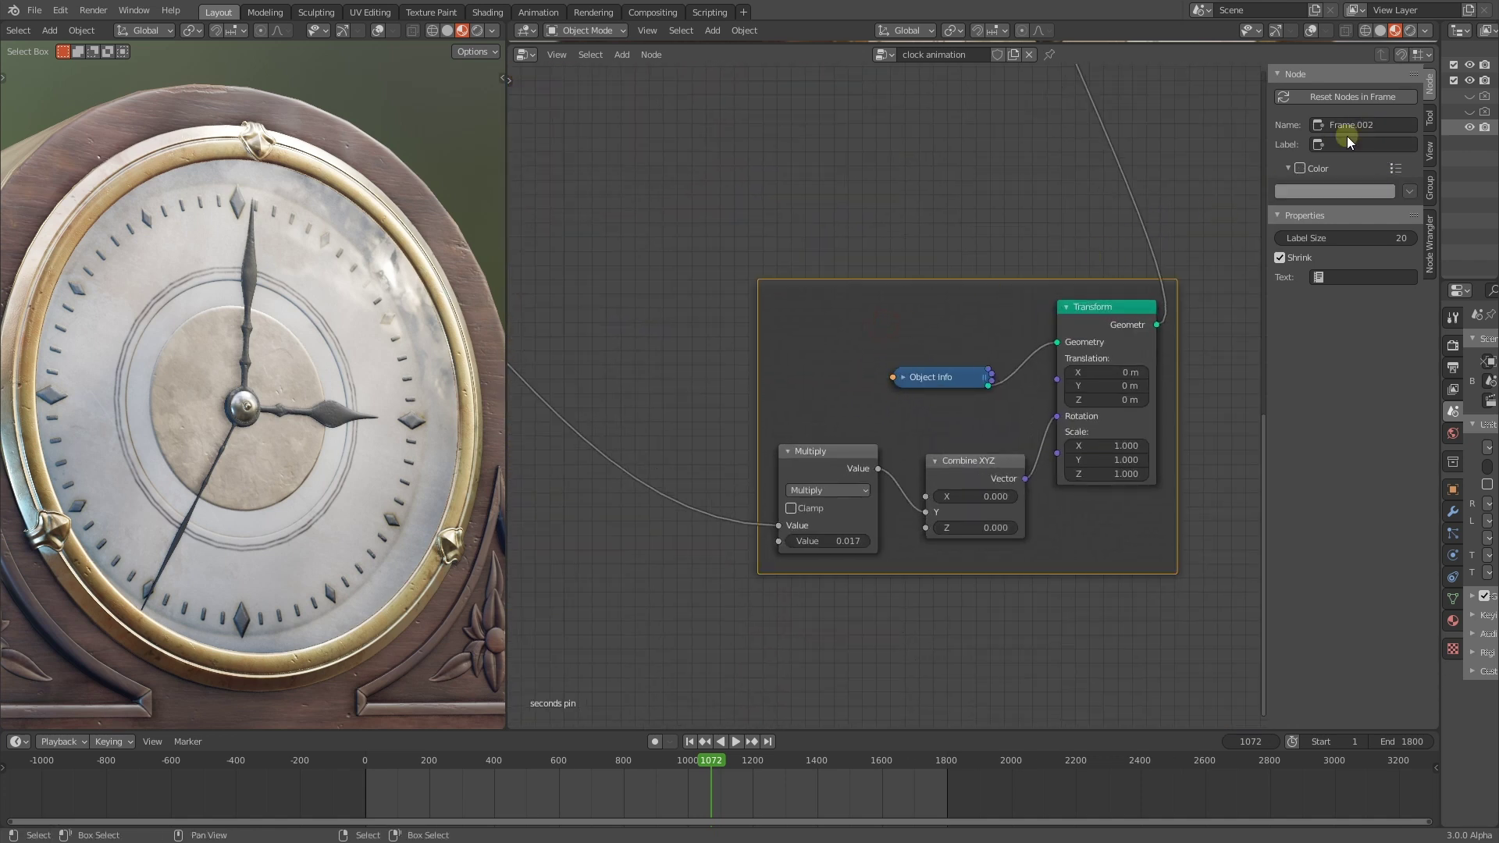
key("Tab")
type("Hours")
key("Return")
Step: Enable a custom color for the Hours frame and make it red
left_click(1299, 169)
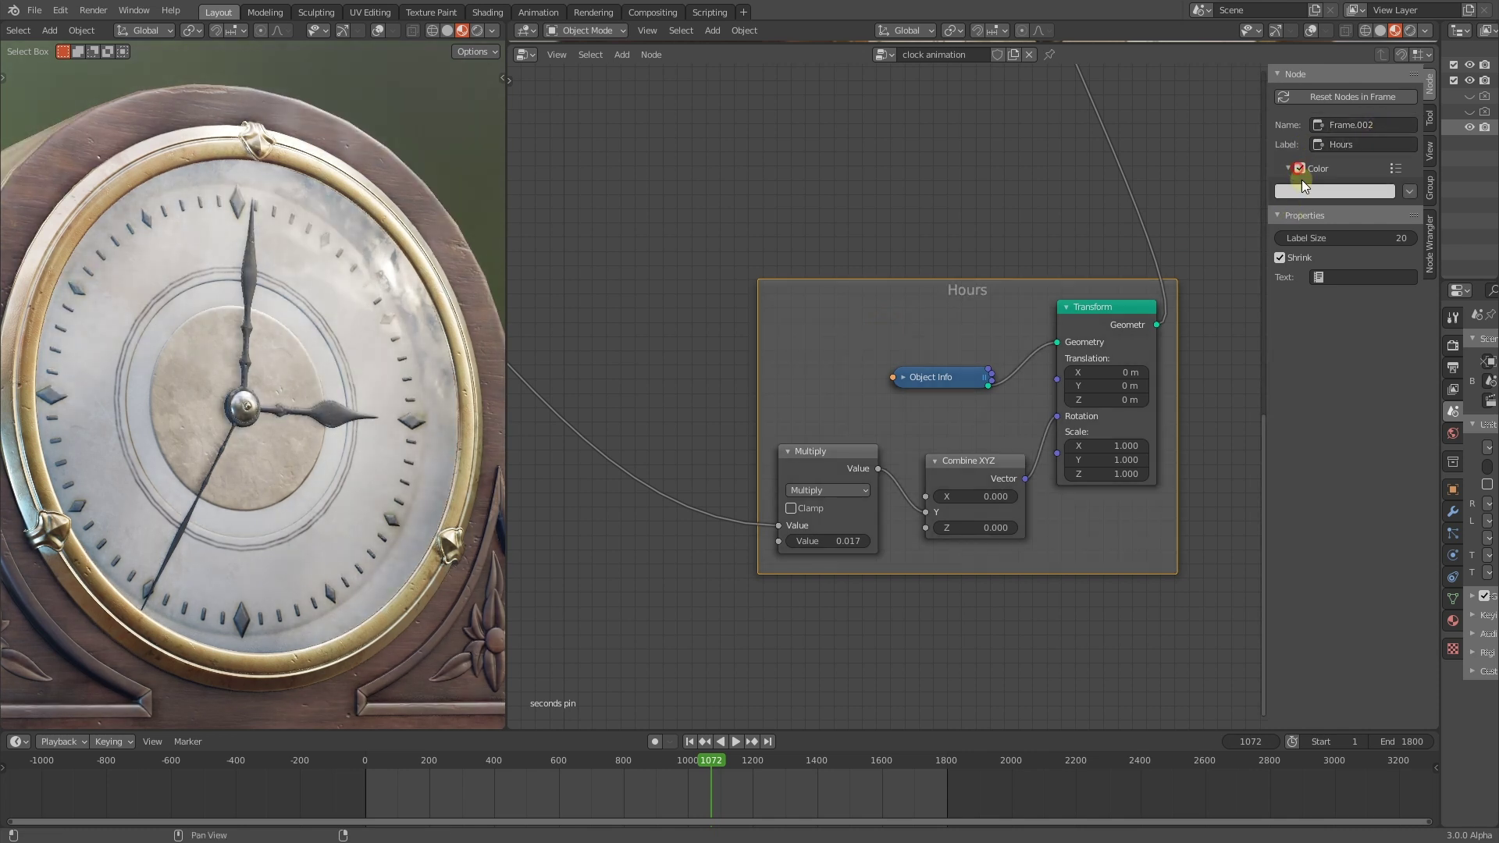
left_click(1314, 190)
left_click_drag(1318, 283, 1307, 323)
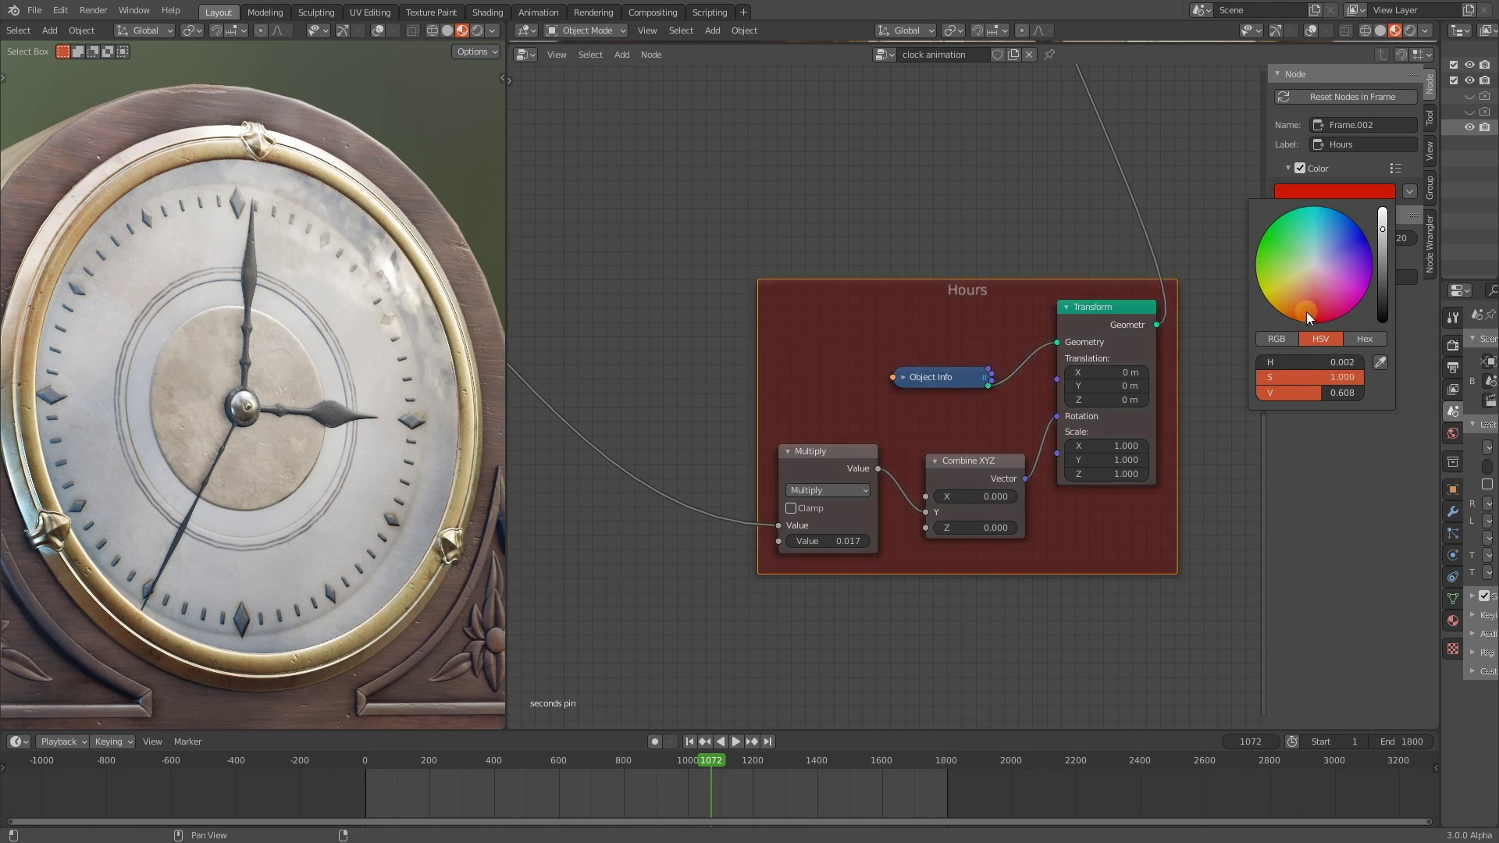
left_click(851, 235)
Step: Hide the node properties sidebar and move the Hours frame closer to the Minutes frame
scroll(910, 359, "down", 7)
key("n")
middle_click_drag(899, 198, 1180, 346)
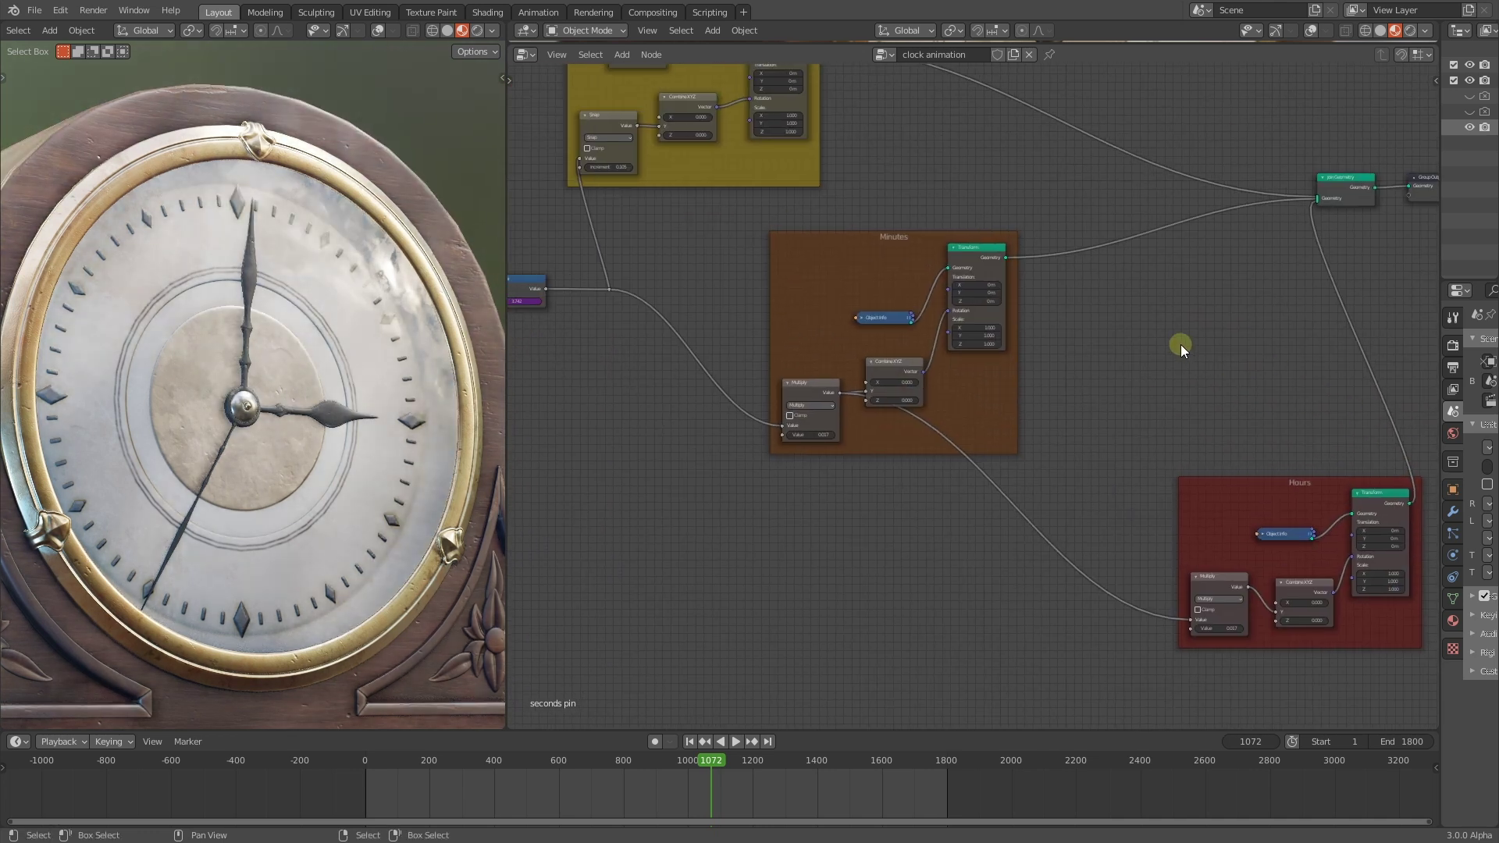
scroll(1180, 345, "down", 3)
left_click_drag(1196, 481, 1109, 472)
Step: Move the Object Info, Combine XYZ and Multiply nodes higher inside the Minutes frame to tidy its layout
scroll(1093, 462, "up", 8)
middle_click_drag(846, 314, 1052, 374)
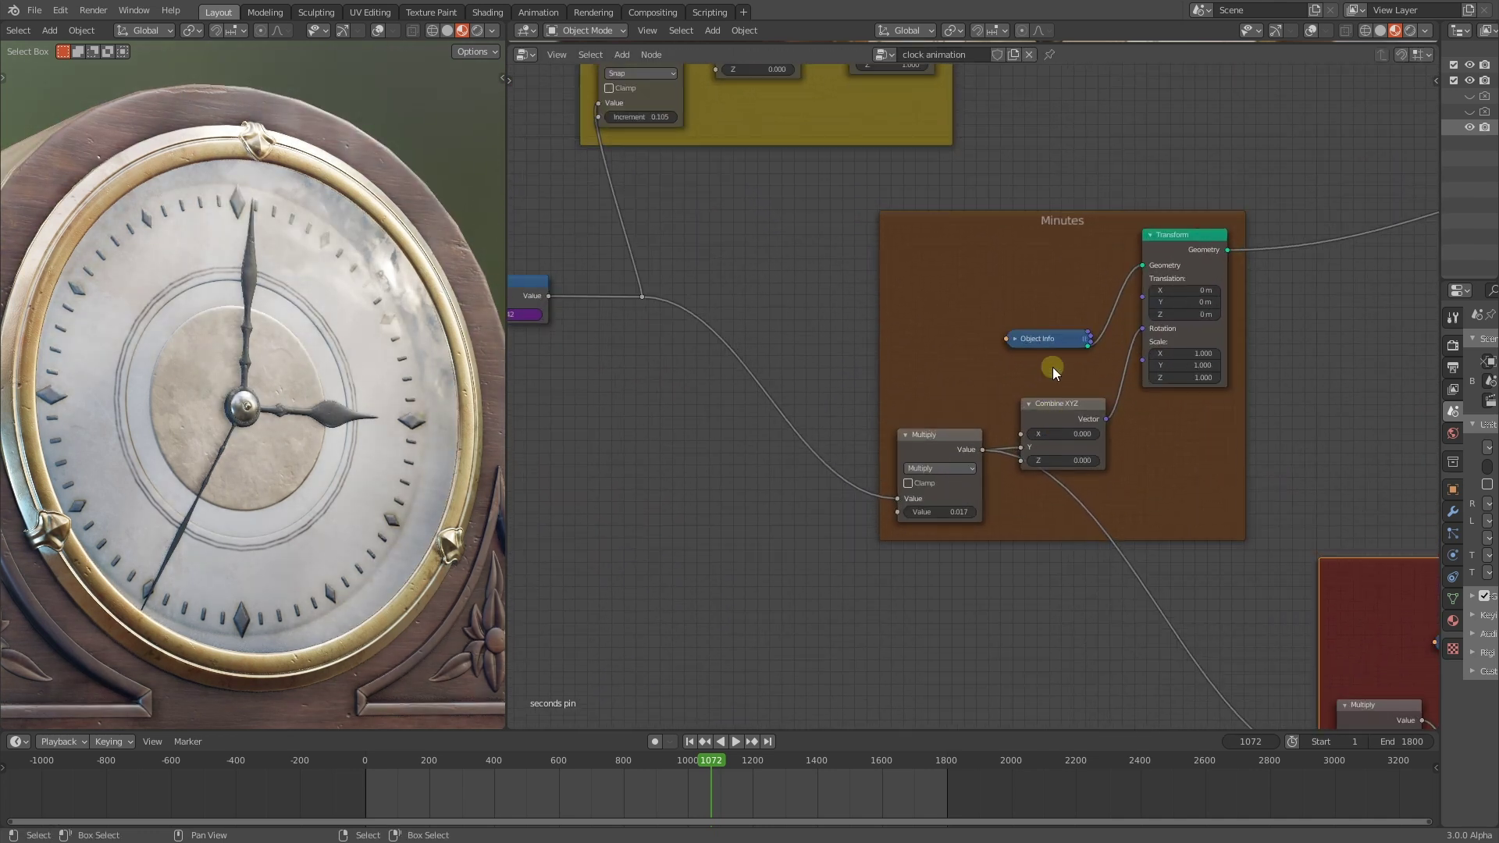
left_click_drag(1051, 327, 1055, 248)
left_click_drag(1061, 404, 1073, 320)
left_click(942, 449)
left_click_drag(961, 407, 960, 373)
Step: Nudge the nodes inside the Seconds frame slightly to tidy its layout
scroll(765, 318, "down", 3)
middle_click_drag(754, 316, 864, 487)
scroll(864, 487, "up", 2)
left_click_drag(842, 255, 854, 251)
middle_click_drag(893, 414, 921, 391)
left_click_drag(809, 342, 813, 334)
Step: Tidy the Hours frame by shifting its Object Info and Multiply nodes up and to the right
scroll(1255, 590, "down", 5)
middle_click_drag(1255, 591, 1106, 431)
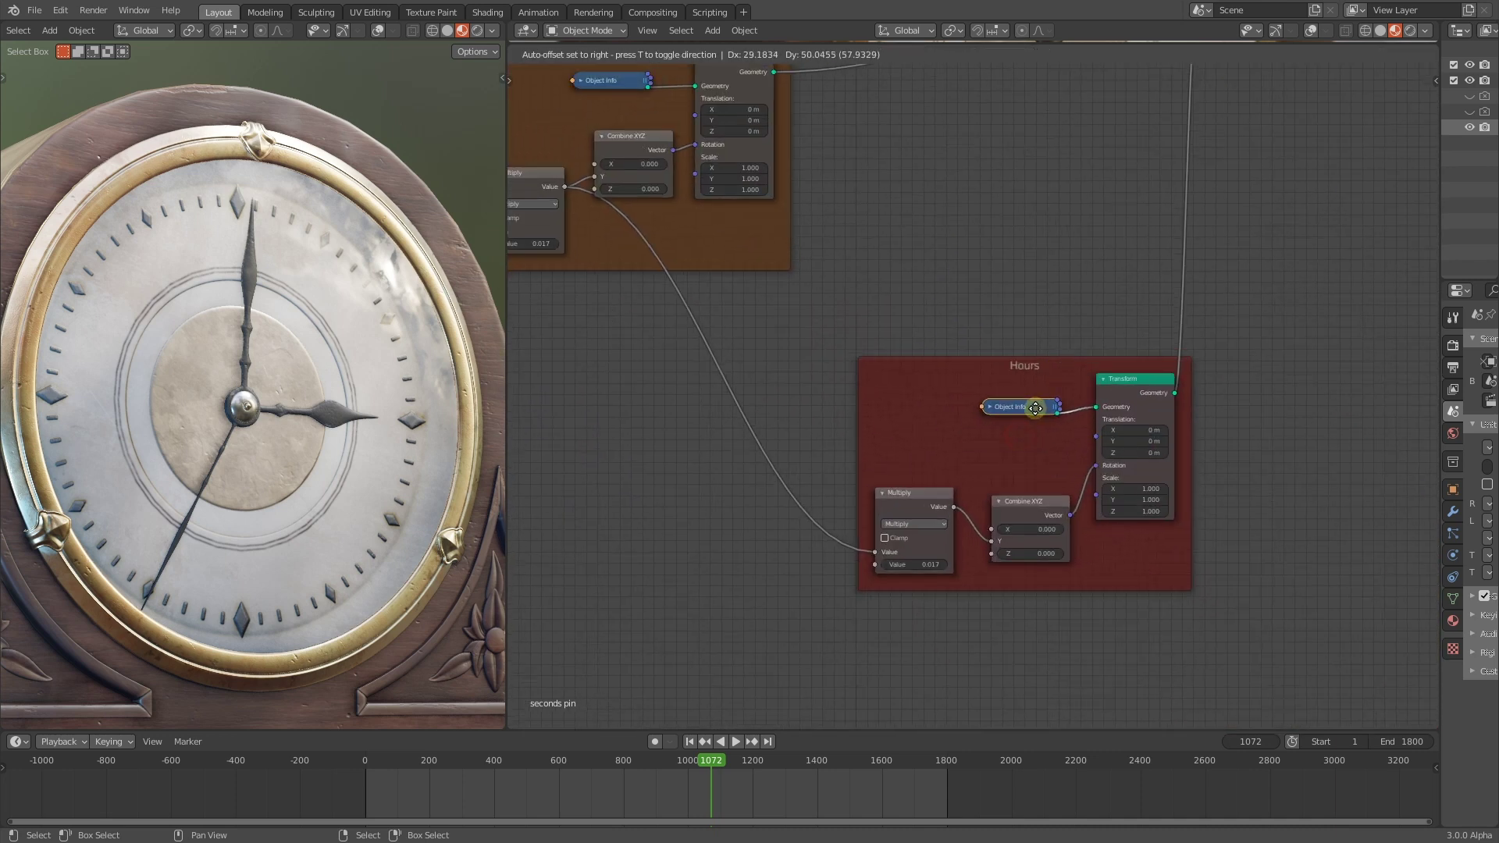
left_click_drag(924, 496, 932, 488)
scroll(1007, 406, "down", 5)
middle_click_drag(899, 289, 1143, 420)
scroll(1081, 470, "down", 1)
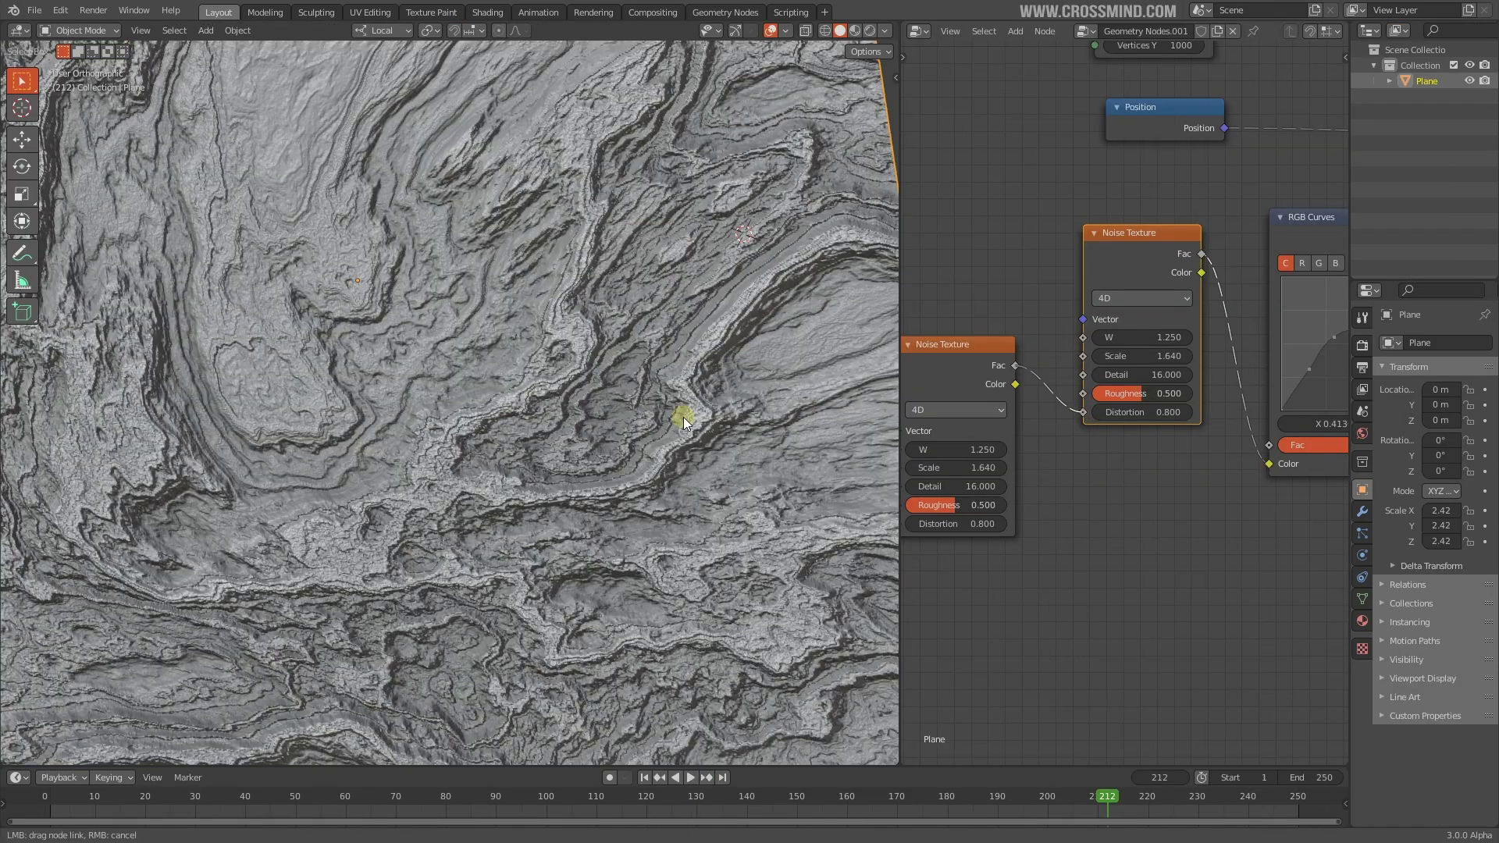
Step: In the terrain scene, feed one Noise Texture's Fac output into the second Noise Texture and inspect the displaced rock surface
middle_click_drag(686, 415, 798, 445)
left_click_drag(1084, 395, 1083, 393)
mouse_move(658, 395)
middle_mouse_down()
mouse_move(509, 368)
mouse_move(491, 392)
mouse_move(735, 434)
mouse_move(542, 424)
mouse_move(523, 382)
mouse_move(586, 378)
mouse_move(729, 305)
middle_mouse_up()
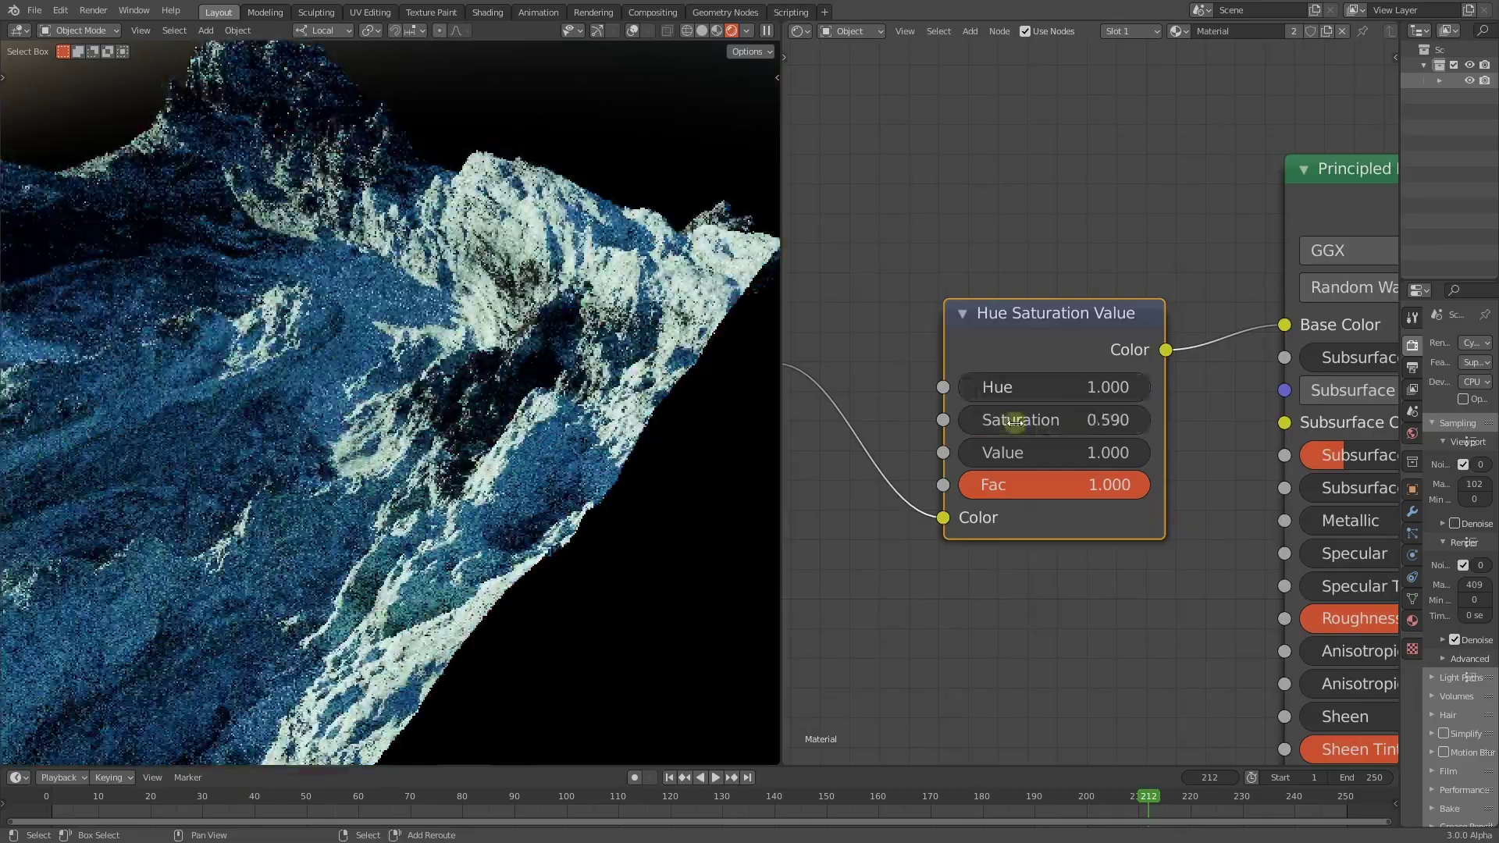
Step: Limit the rendered preview to a wide border region across the mountains and switch the shader editor to the World nodes
middle_click_drag(469, 336, 531, 331)
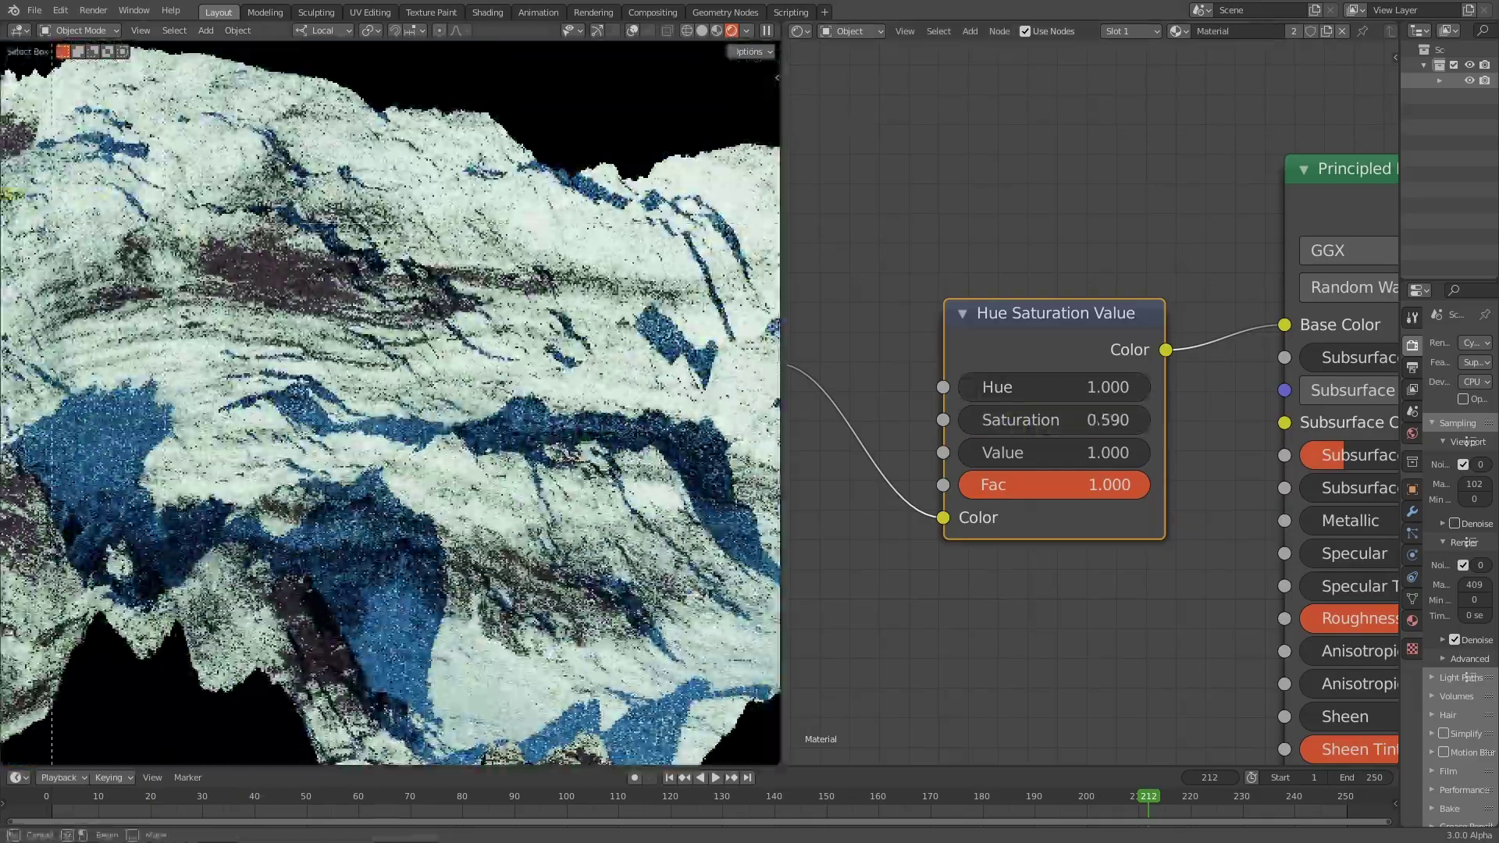
key("ctrl+b")
left_click_drag(11, 193, 771, 481)
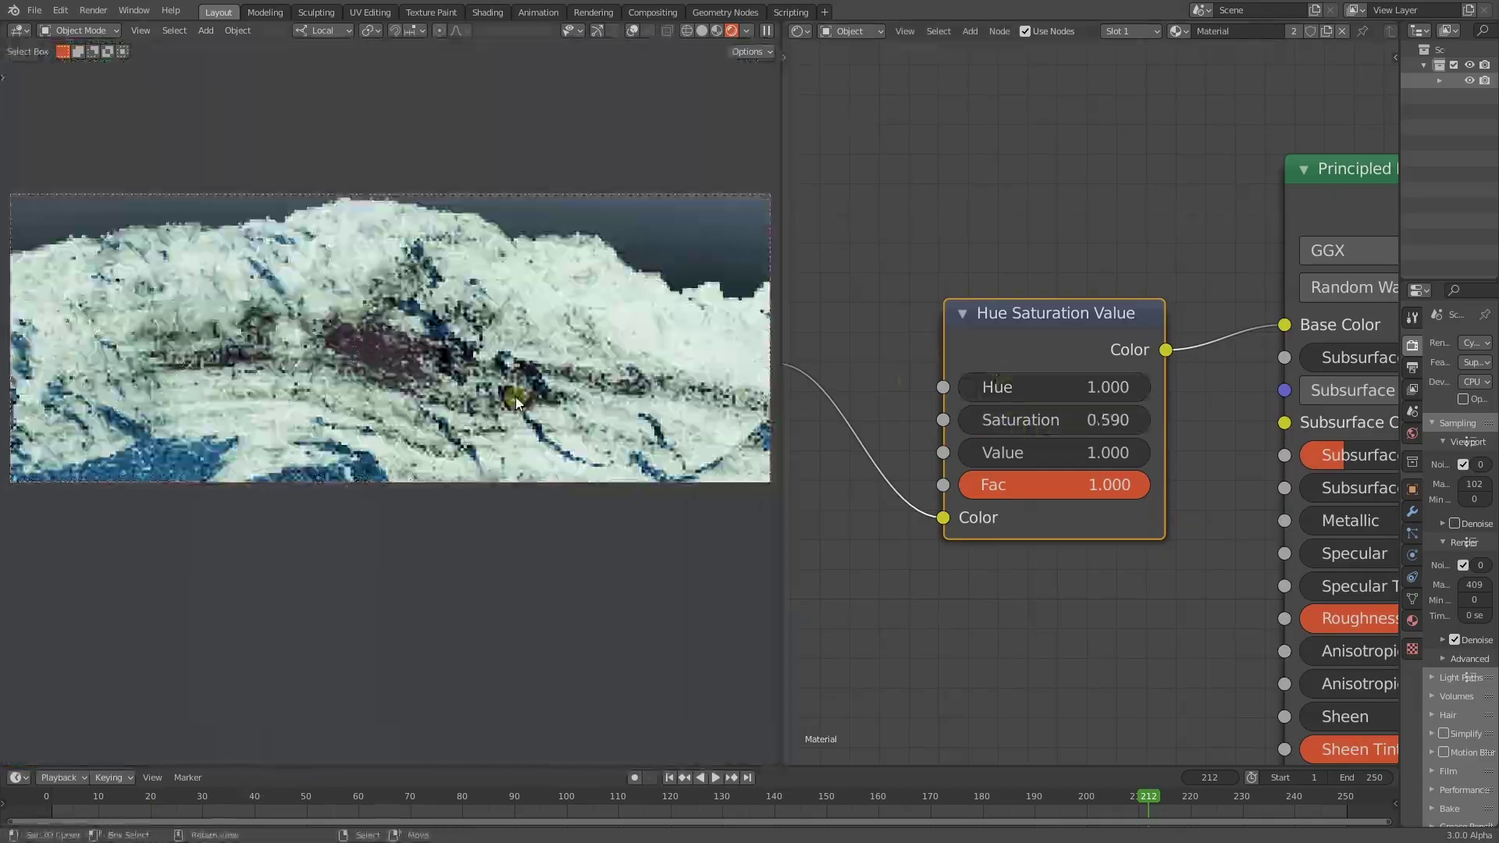
middle_click_drag(515, 402, 581, 353)
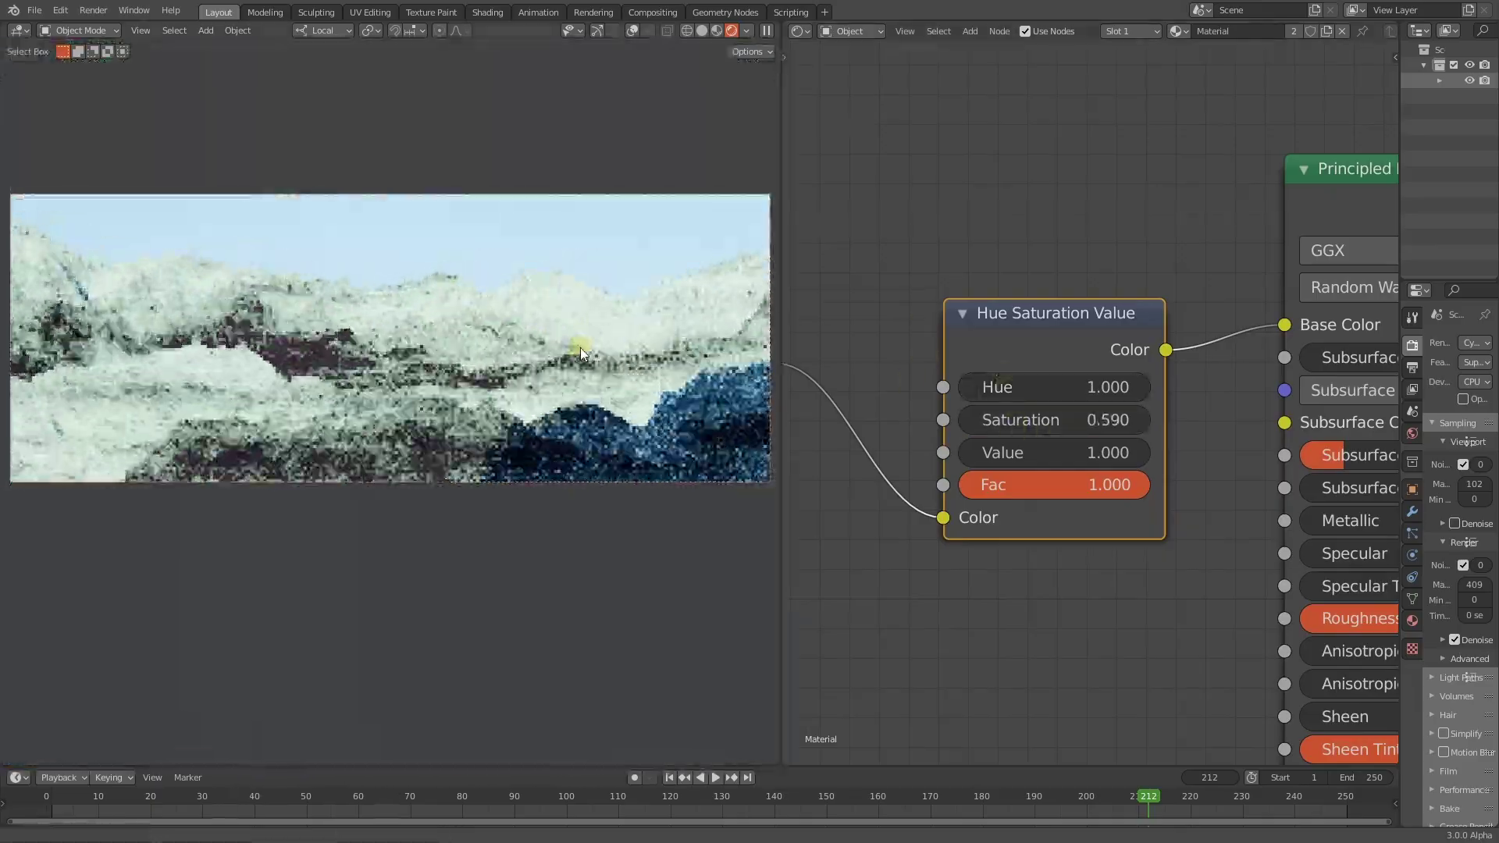
left_click(851, 32)
left_click(847, 64)
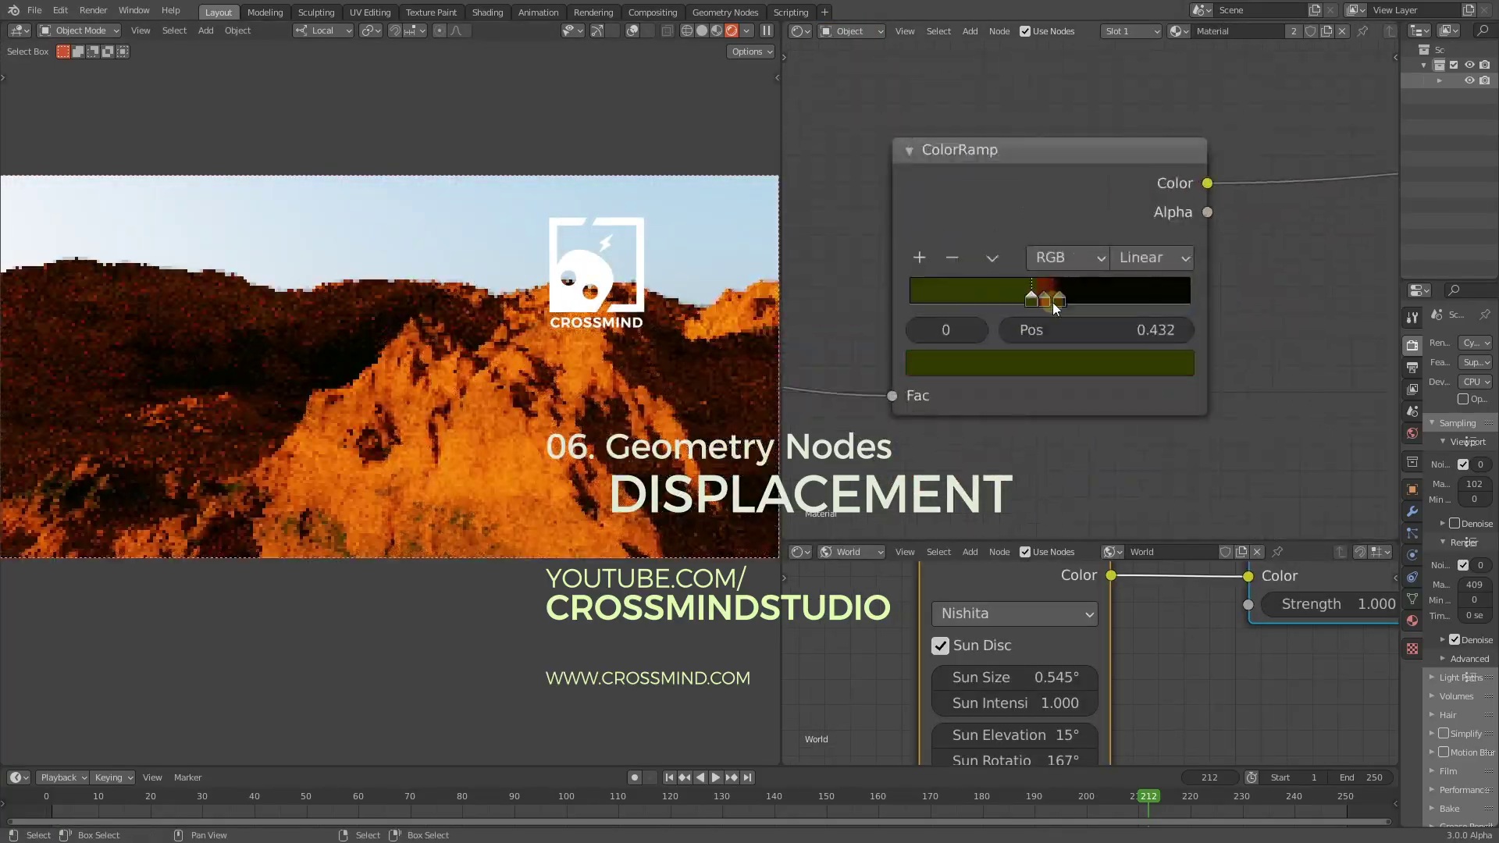
Step: Adjust the positions of the terrain material's ColorRamp stops and open the selected stop's color
left_click_drag(1052, 302, 1025, 307)
left_click(1070, 300)
left_click(1058, 301)
left_click(1053, 363)
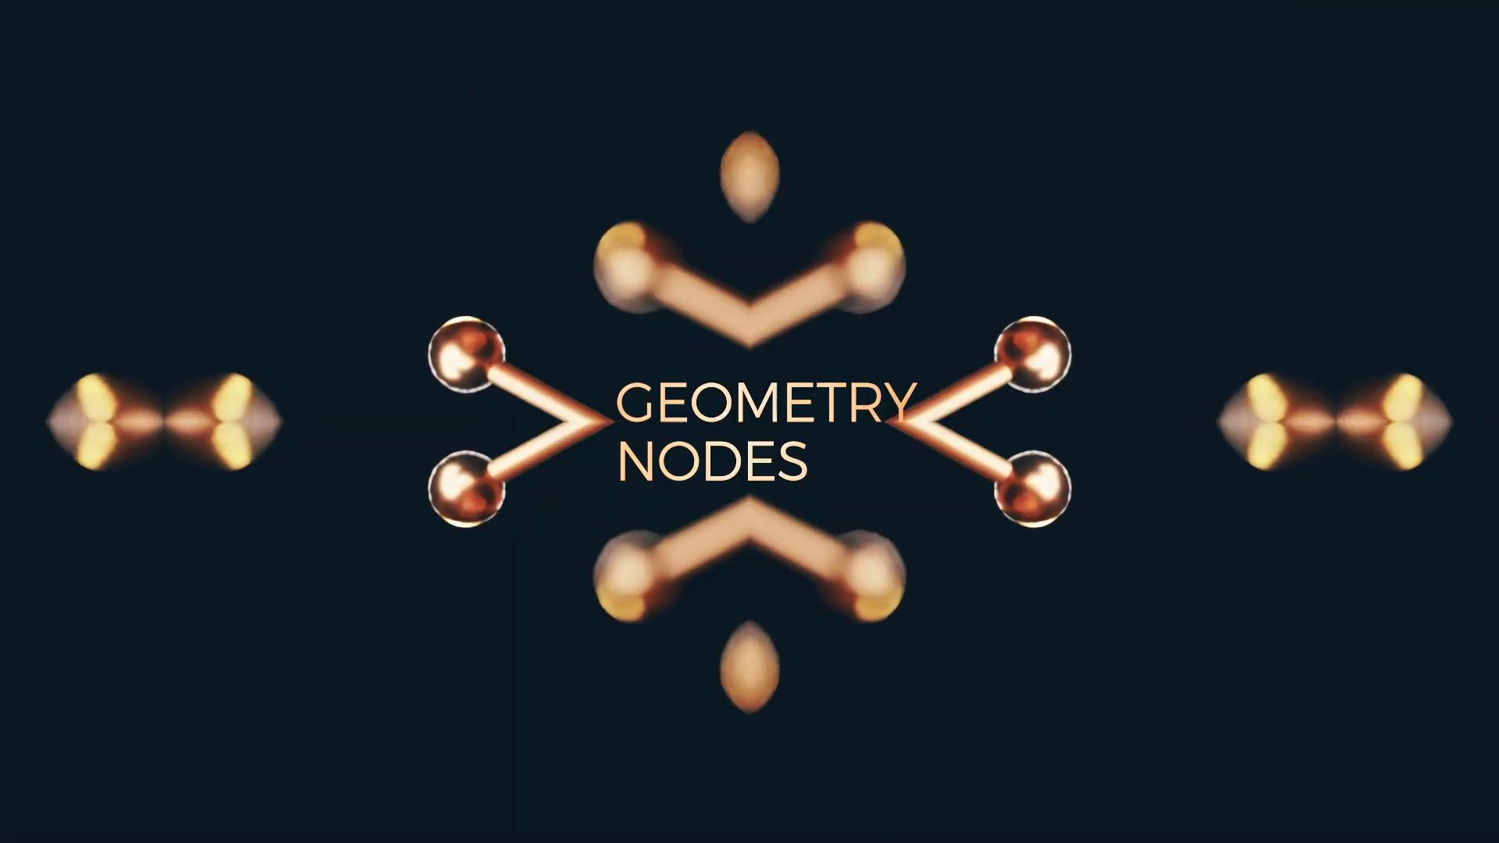